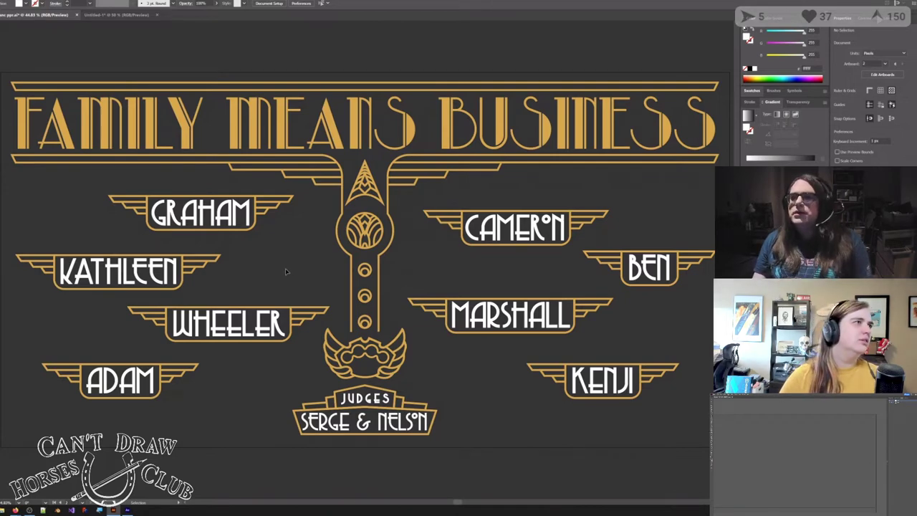
Step: Examine the centre ornament from the title's pointed motif down to the winged knuckle emblem and the judges plaque
{"action": "scroll", "coordinate": [369, 248], "scroll_direction": "up", "scroll_amount": 5}
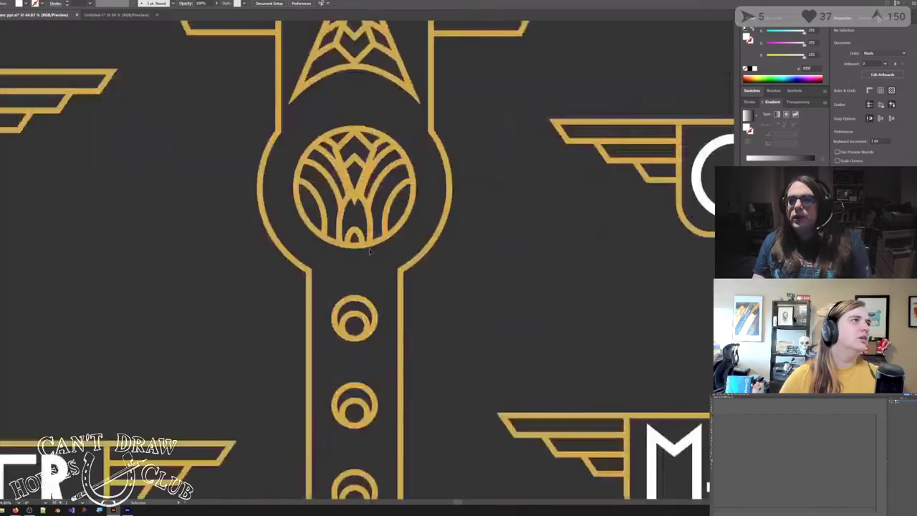
{"action": "left_click_drag", "start_coordinate": [266, 154], "coordinate": [317, 349]}
{"action": "left_click_drag", "start_coordinate": [244, 254], "coordinate": [354, 354]}
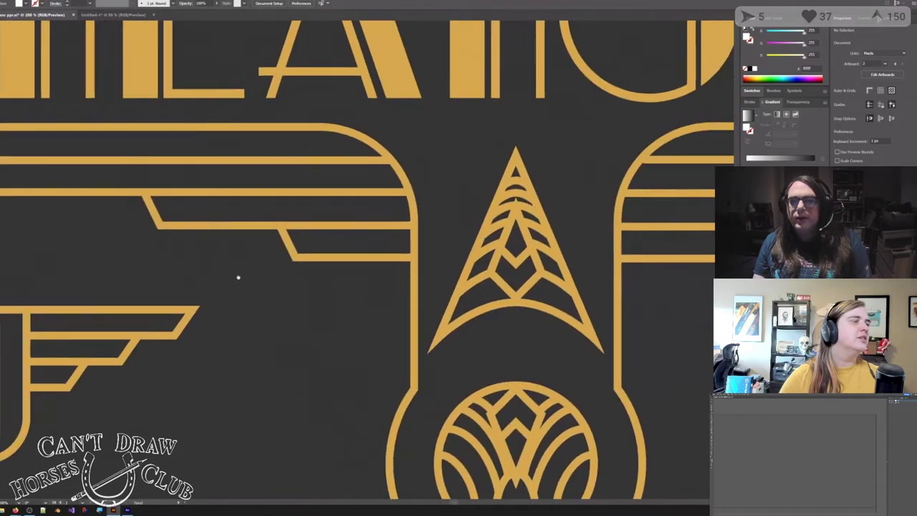
{"action": "left_click_drag", "start_coordinate": [259, 342], "coordinate": [228, 144]}
{"action": "scroll", "coordinate": [228, 145], "scroll_direction": "down", "scroll_amount": 15}
{"action": "scroll", "coordinate": [129, 76], "scroll_direction": "right", "scroll_amount": 3}
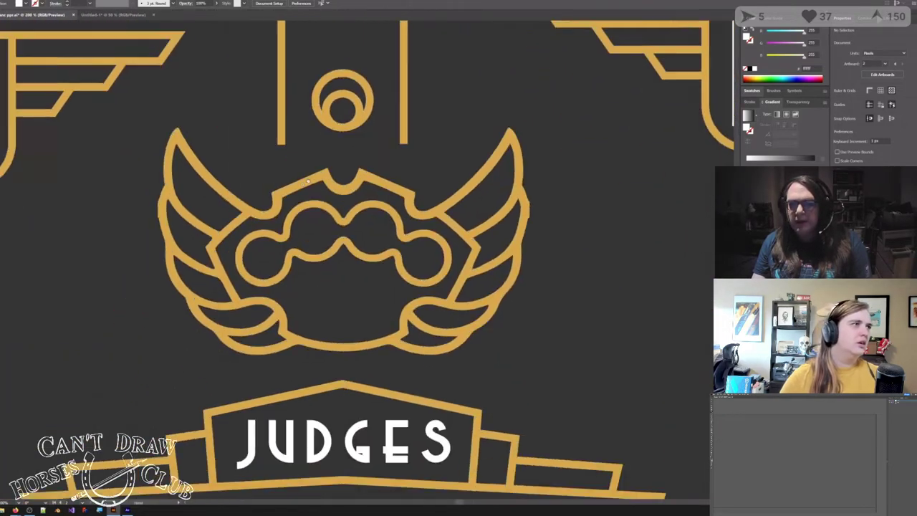
{"action": "scroll", "coordinate": [280, 131], "scroll_direction": "up", "scroll_amount": 8}
{"action": "scroll", "coordinate": [215, 215], "scroll_direction": "left", "scroll_amount": 2}
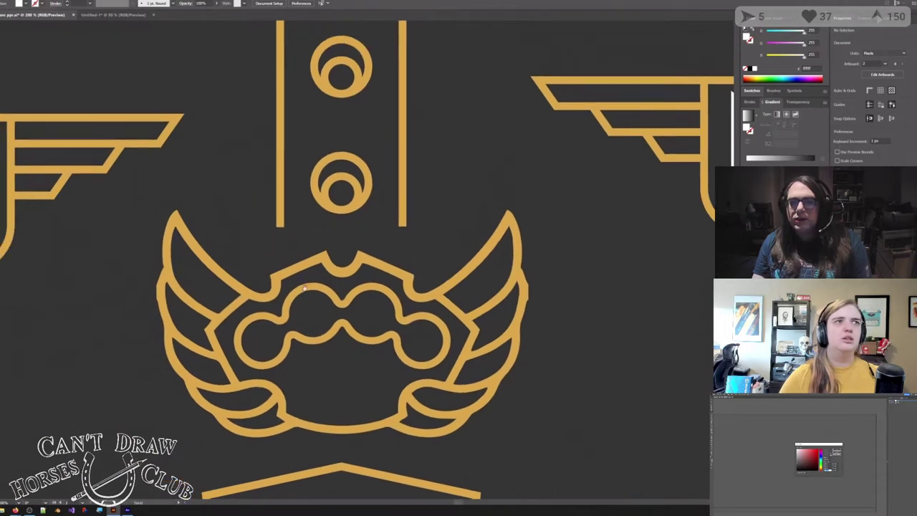
Step: Isolate the group holding the winged knuckle emblem, try moving the emblem slightly upward, undo the move and deselect it
{"action": "left_click", "coordinate": [329, 266]}
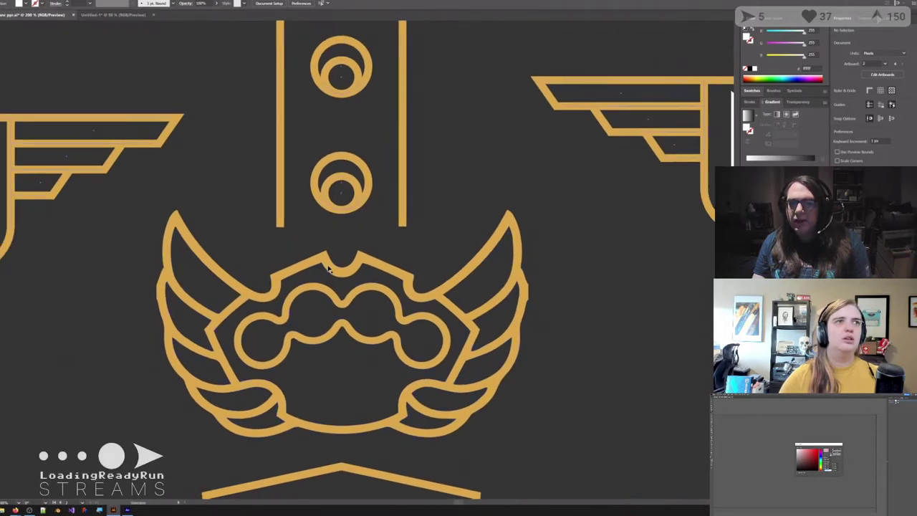
{"action": "double_click", "coordinate": [334, 266]}
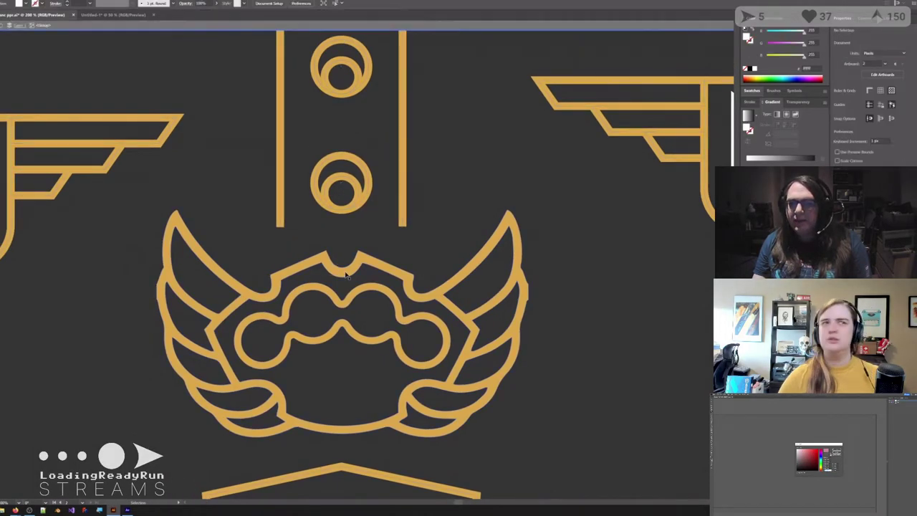
{"action": "left_click_drag", "start_coordinate": [347, 276], "coordinate": [369, 241]}
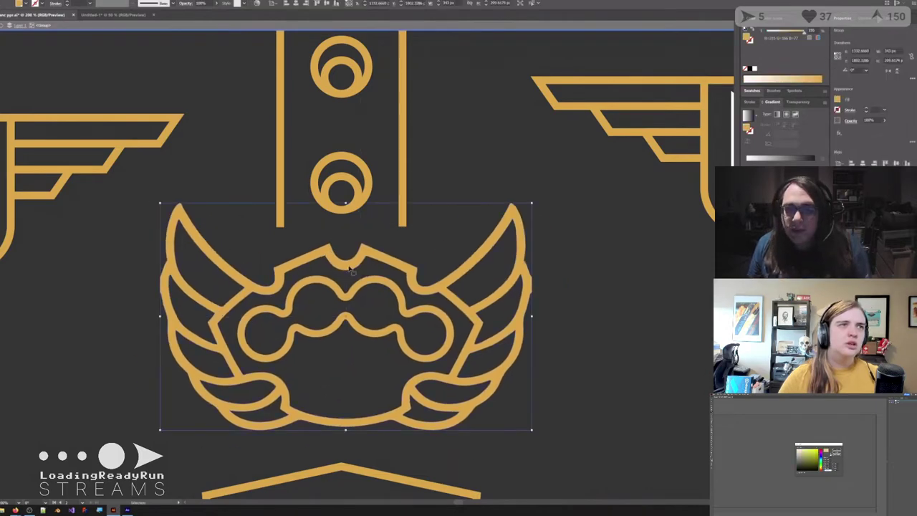
{"action": "key", "text": "ctrl+z"}
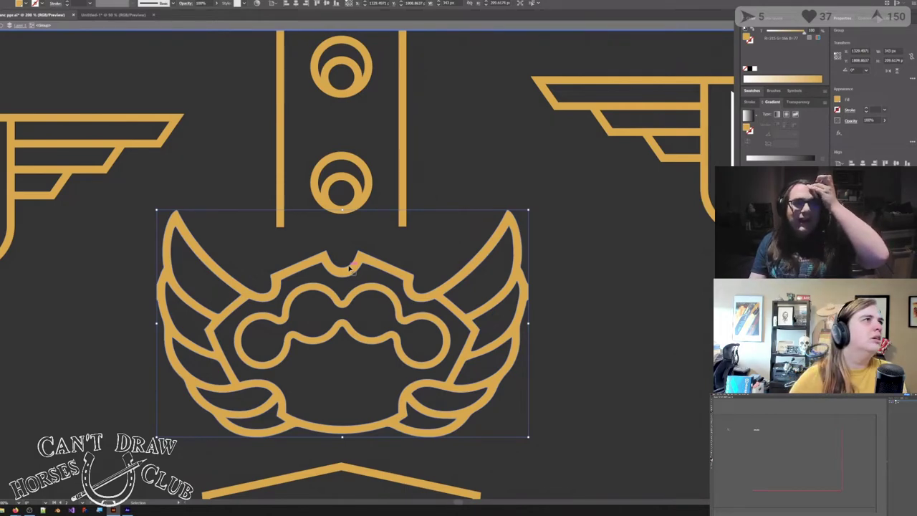
{"action": "left_click", "coordinate": [593, 309]}
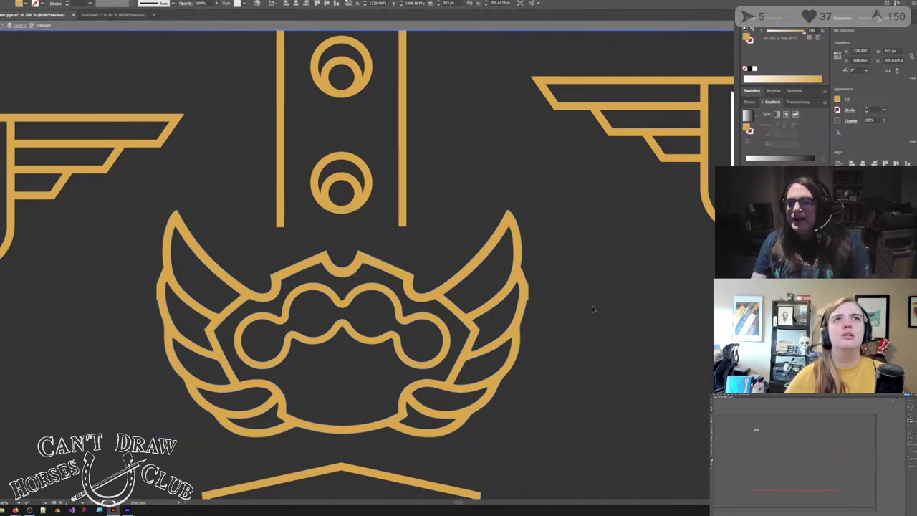
Step: Place the cartoon classroom image as a linked file on the empty canvas outside the Family Means Business design
{"action": "scroll", "coordinate": [414, 323], "scroll_direction": "down", "scroll_amount": 2}
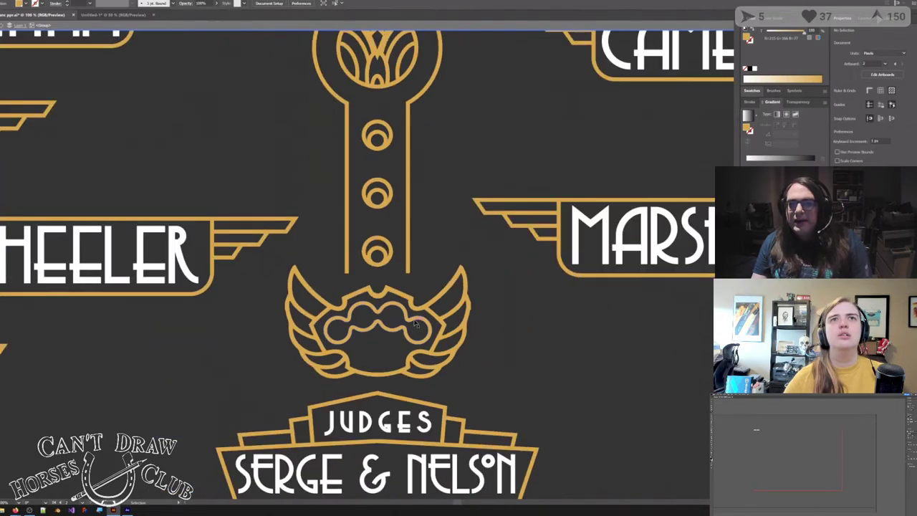
{"action": "scroll", "coordinate": [414, 323], "scroll_direction": "up", "scroll_amount": 2}
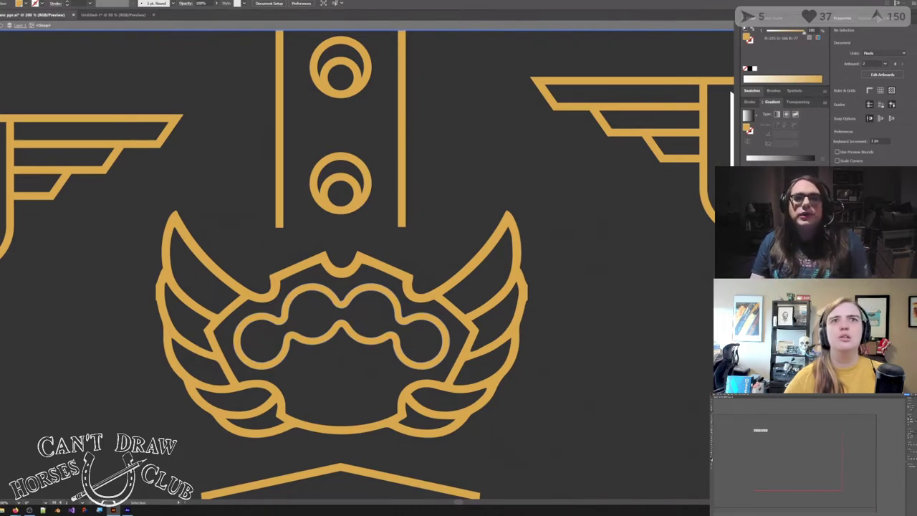
{"action": "left_click", "coordinate": [45, 2]}
{"action": "left_click", "coordinate": [44, 291]}
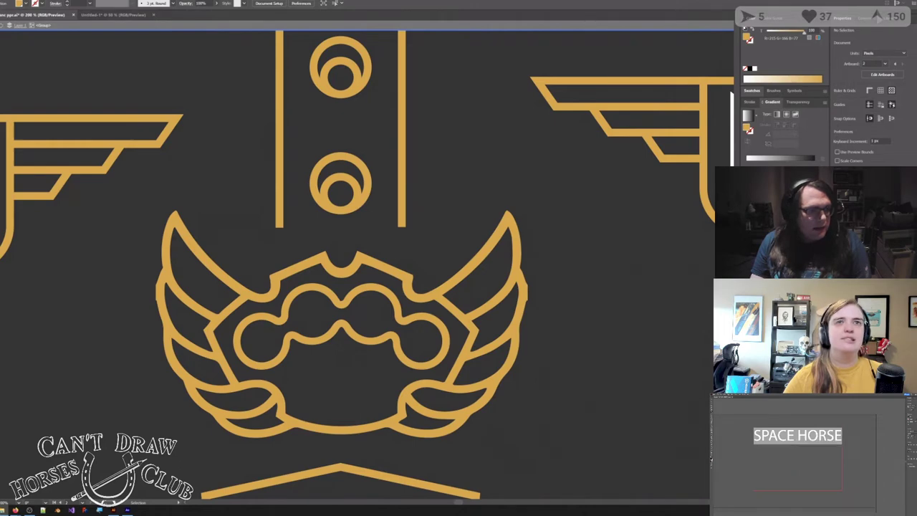
{"action": "left_click_drag", "start_coordinate": [0, 419], "coordinate": [476, 198]}
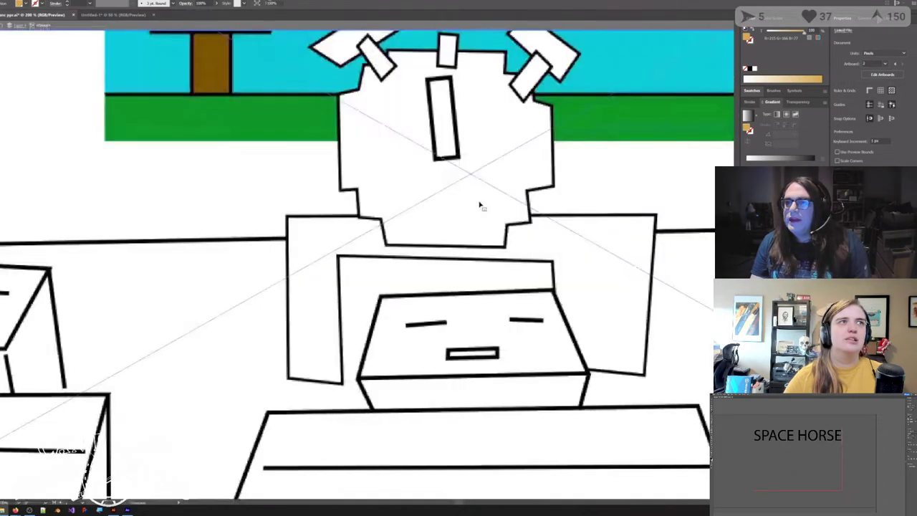
{"action": "scroll", "coordinate": [479, 205], "scroll_direction": "down", "scroll_amount": 5}
{"action": "scroll", "coordinate": [478, 204], "scroll_direction": "up", "scroll_amount": 2}
{"action": "left_click_drag", "start_coordinate": [422, 158], "coordinate": [300, 428]}
{"action": "left_click_drag", "start_coordinate": [288, 474], "coordinate": [280, 258]}
Step: Trace the classroom image with the default black-and-white Image Trace and show the tracing options beside the drawing
{"action": "key", "text": "alt+o"}
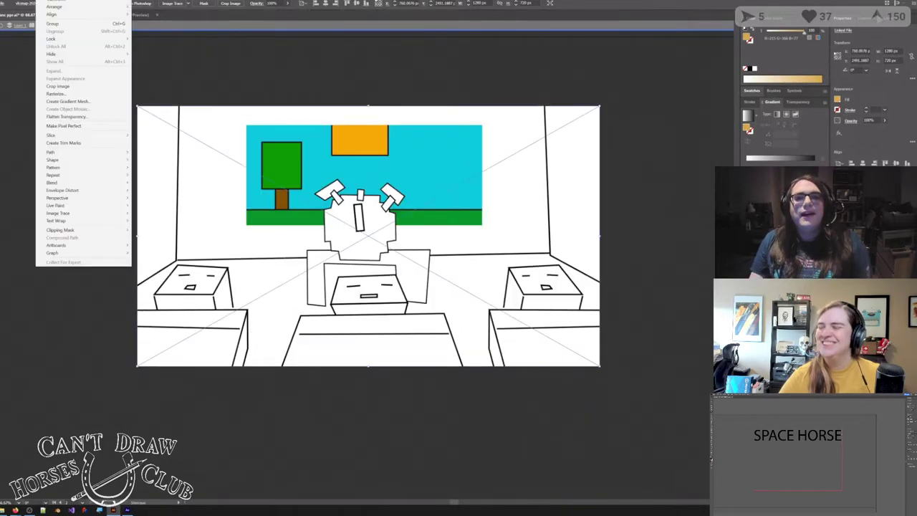
{"action": "mouse_move", "coordinate": [71, 154]}
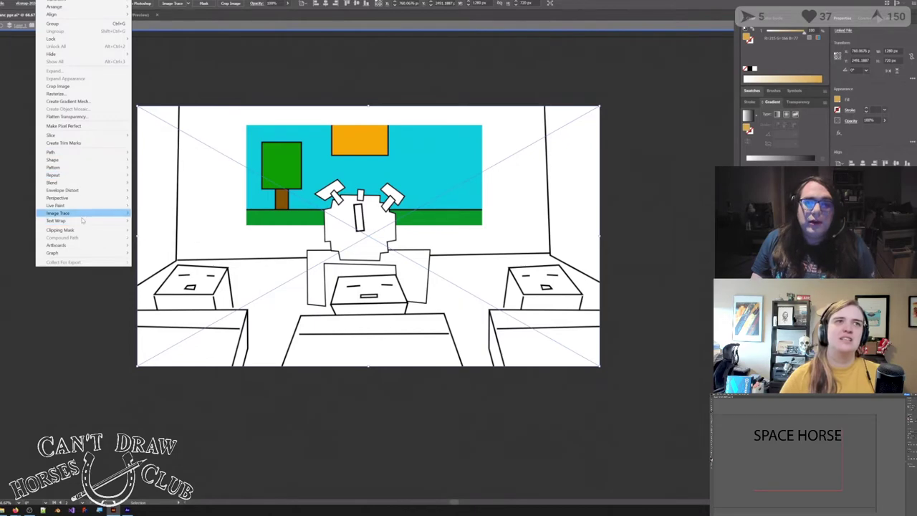
{"action": "mouse_move", "coordinate": [98, 214]}
{"action": "left_click", "coordinate": [152, 216]}
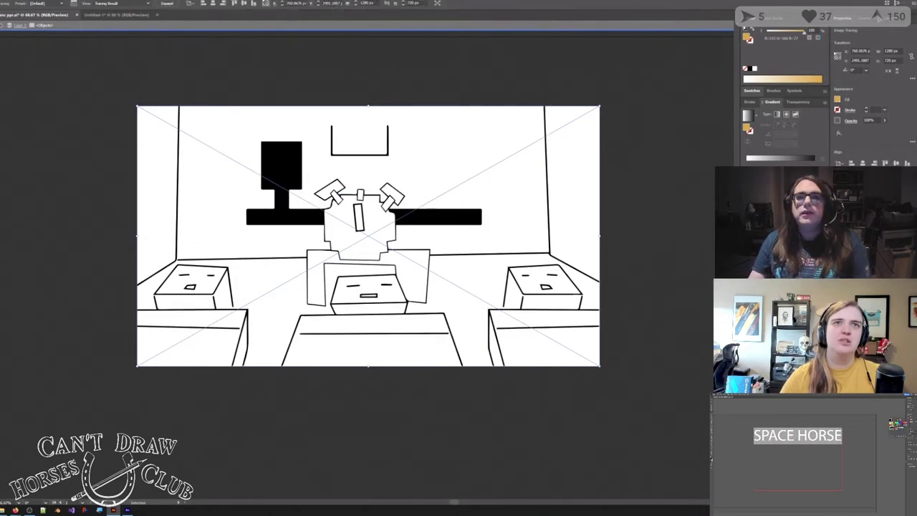
{"action": "left_click", "coordinate": [73, 4]}
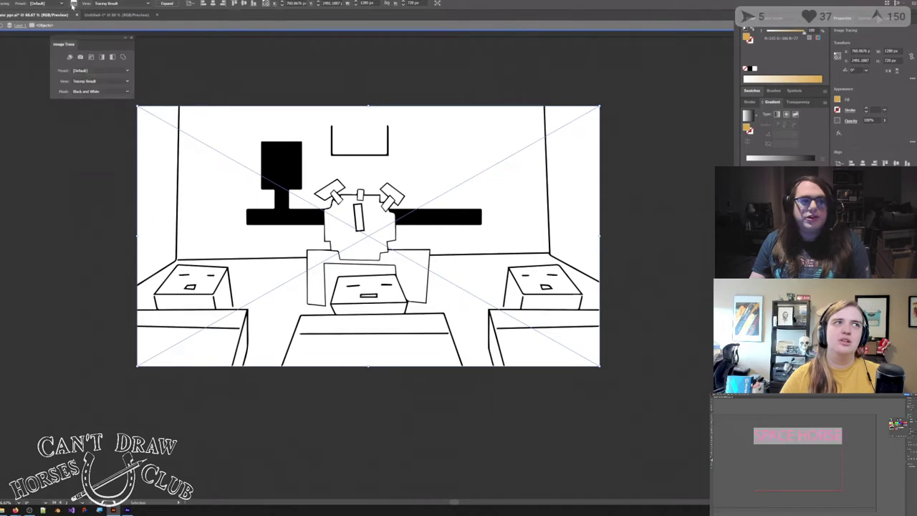
{"action": "mouse_move", "coordinate": [93, 39]}
{"action": "left_mouse_down"}
{"action": "mouse_move", "coordinate": [612, 95]}
{"action": "mouse_move", "coordinate": [598, 70]}
{"action": "left_mouse_up"}
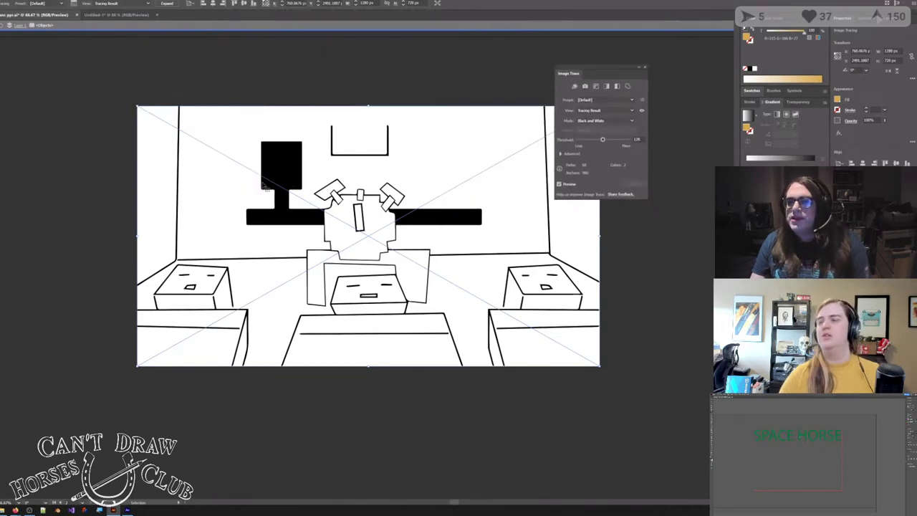
Step: Set the black-and-white tracing threshold to 137
{"action": "left_click_drag", "start_coordinate": [602, 140], "coordinate": [605, 140]}
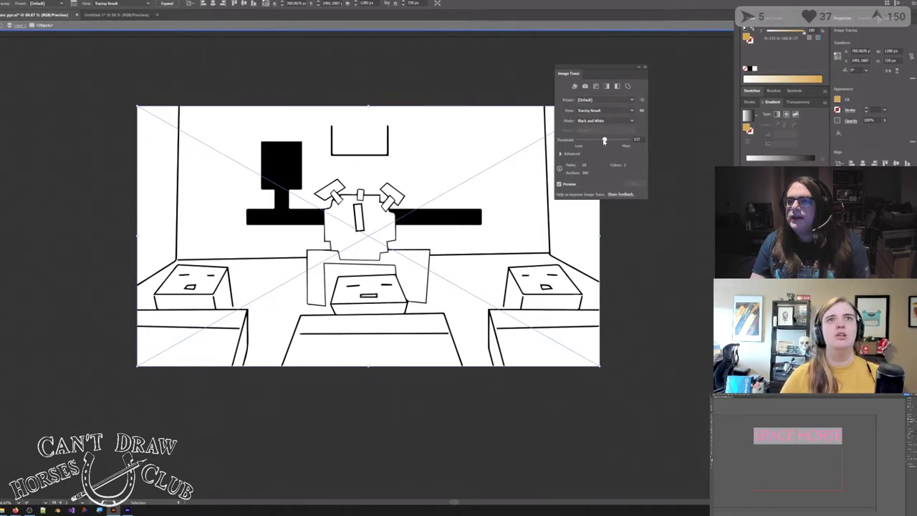
{"action": "scroll", "coordinate": [419, 182], "scroll_direction": "up", "scroll_amount": 2}
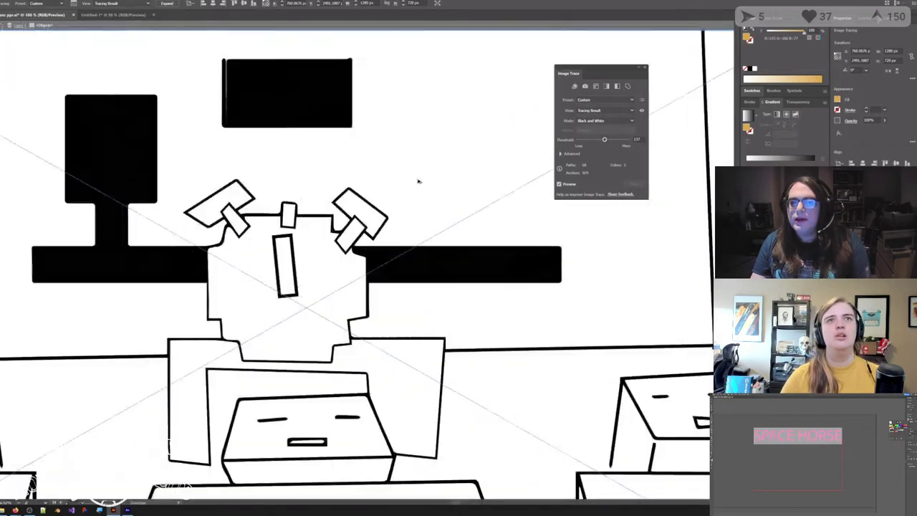
{"action": "scroll", "coordinate": [419, 183], "scroll_direction": "down", "scroll_amount": 1}
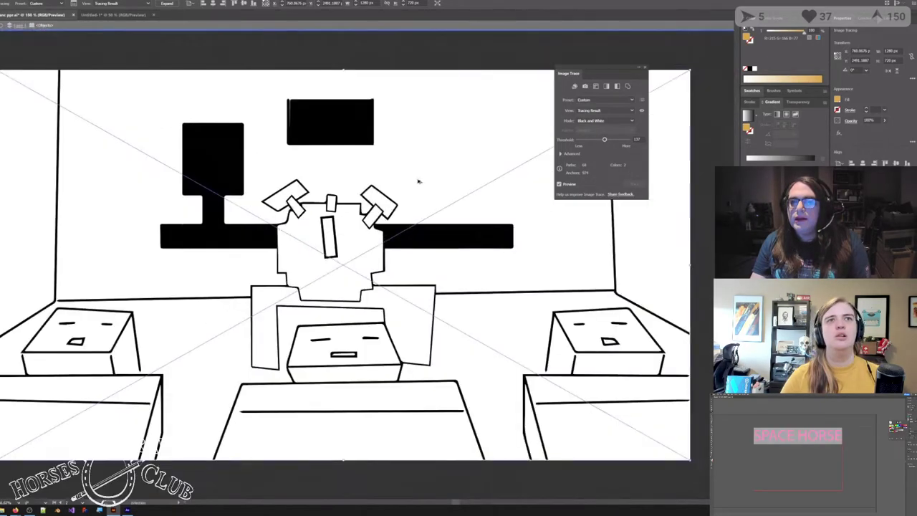
Step: Apply the 6 Colors tracing preset to the classroom image
{"action": "left_click", "coordinate": [606, 111]}
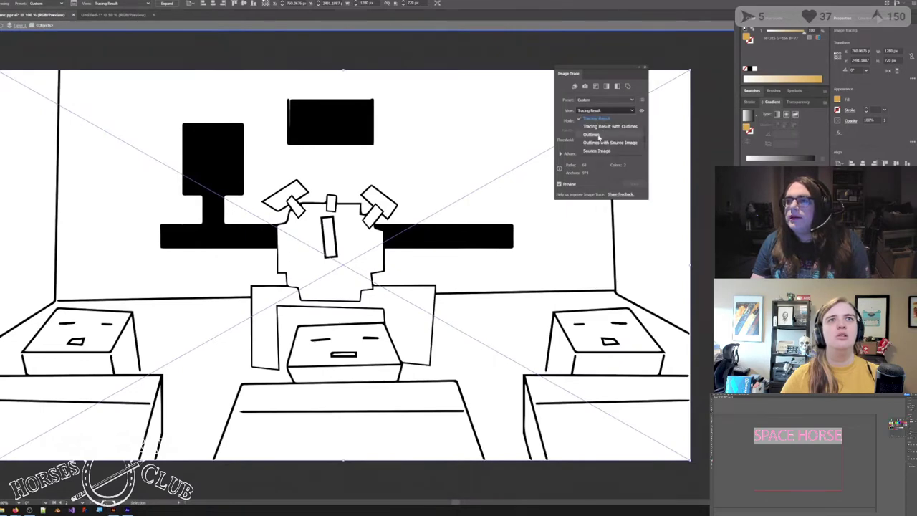
{"action": "left_click", "coordinate": [606, 100]}
{"action": "left_click", "coordinate": [606, 100]}
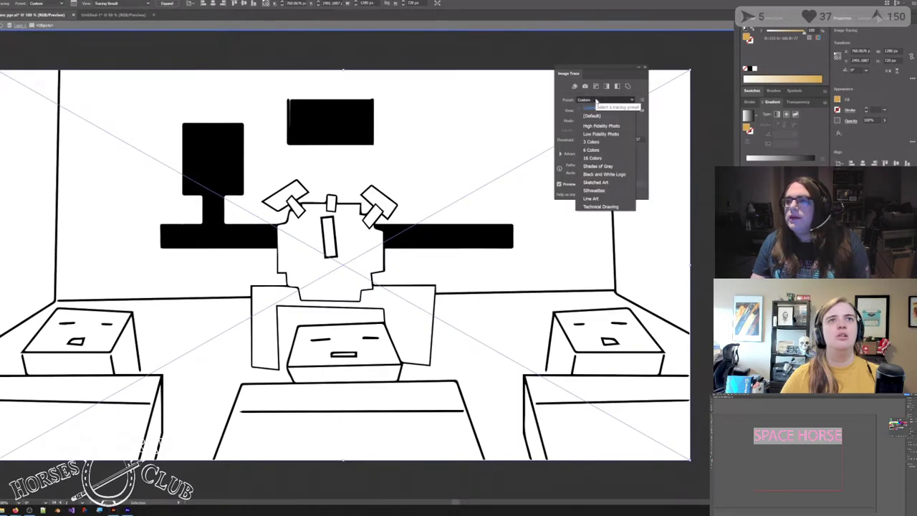
{"action": "left_click", "coordinate": [602, 150]}
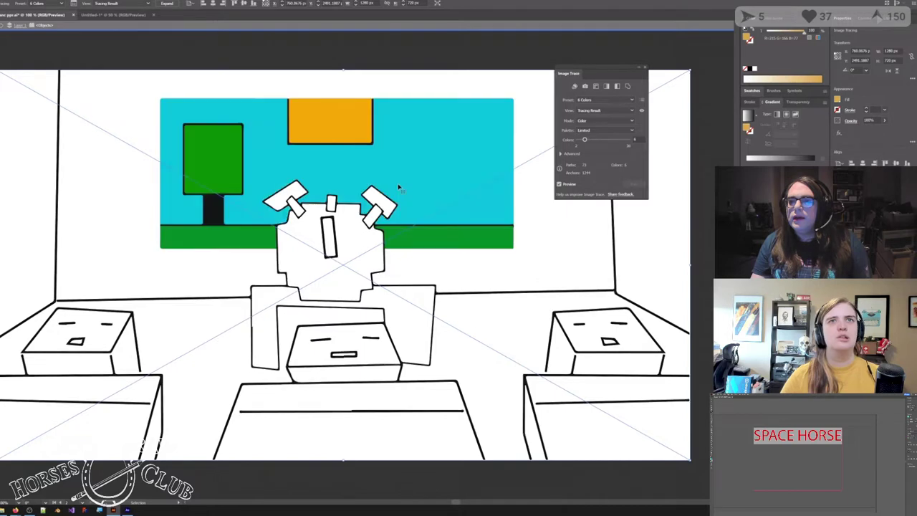
Step: Expand the traced classroom image into editable vector shapes, with object and fill included
{"action": "left_click", "coordinate": [47, 1]}
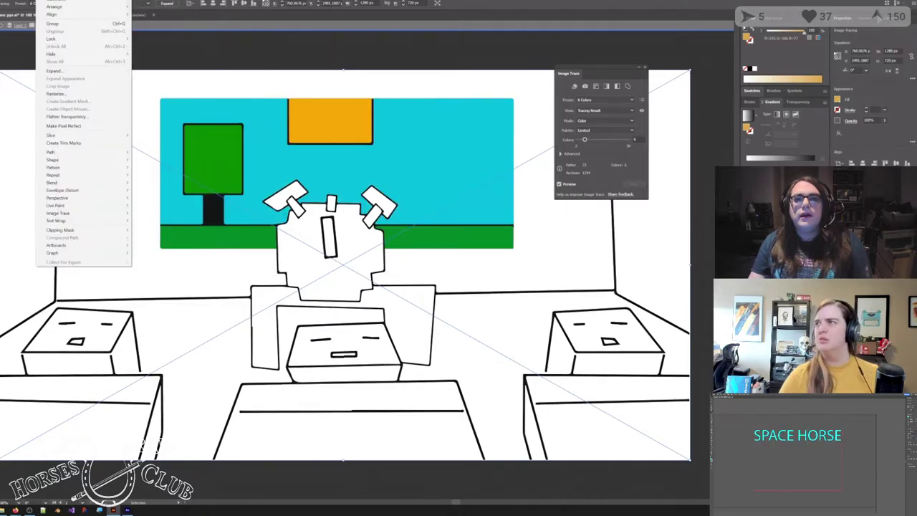
{"action": "left_click", "coordinate": [64, 72]}
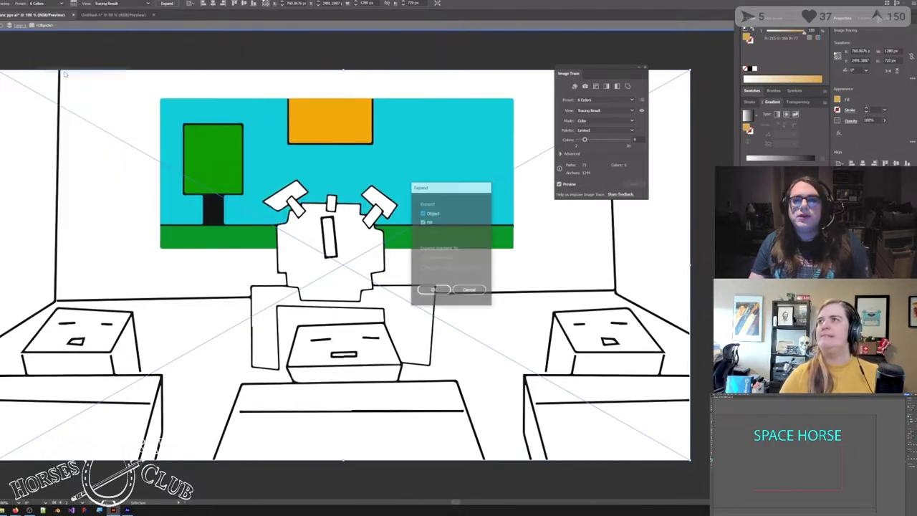
{"action": "left_click", "coordinate": [433, 290]}
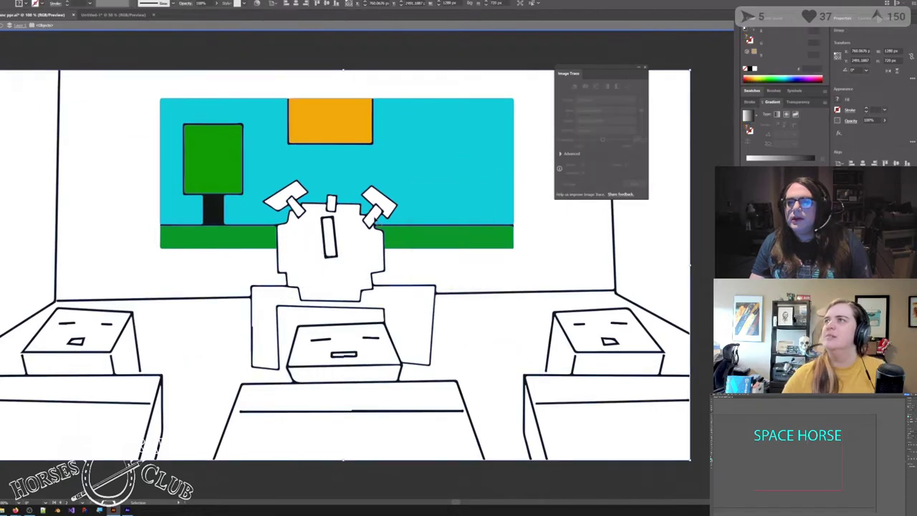
Step: Isolate the expanded drawing's group and pull its blue sky, orange rectangle, green tree and grass, and white face shapes apart
{"action": "right_click", "coordinate": [384, 182]}
{"action": "left_click", "coordinate": [197, 88]}
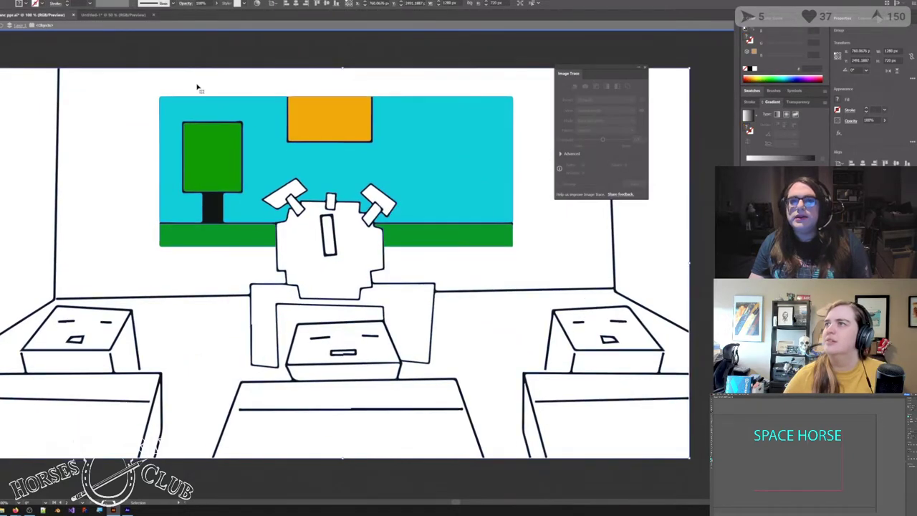
{"action": "double_click", "coordinate": [218, 130]}
{"action": "double_click", "coordinate": [264, 122]}
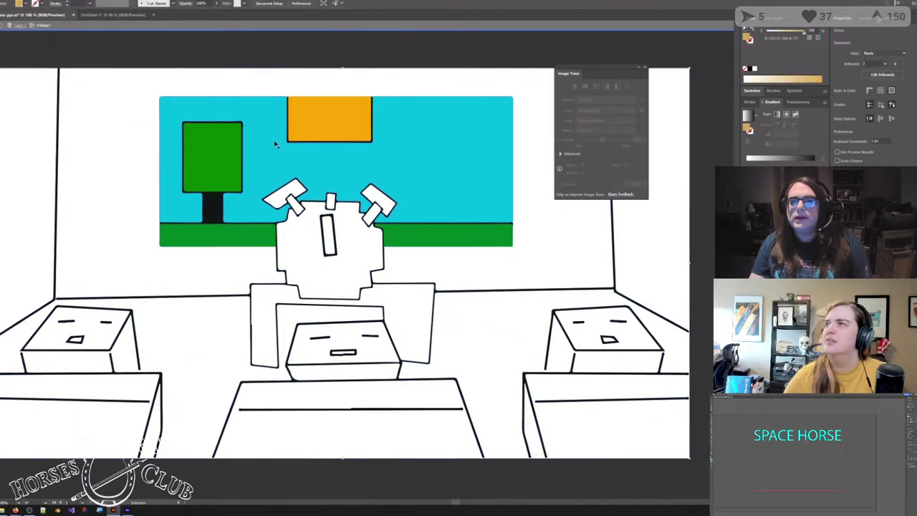
{"action": "mouse_move", "coordinate": [274, 144]}
{"action": "left_mouse_down"}
{"action": "mouse_move", "coordinate": [231, 76]}
{"action": "mouse_move", "coordinate": [127, 184]}
{"action": "mouse_move", "coordinate": [272, 127]}
{"action": "mouse_move", "coordinate": [324, 129]}
{"action": "mouse_move", "coordinate": [202, 159]}
{"action": "mouse_move", "coordinate": [164, 119]}
{"action": "mouse_move", "coordinate": [150, 154]}
{"action": "left_mouse_up"}
{"action": "left_click_drag", "start_coordinate": [313, 127], "coordinate": [386, 60]}
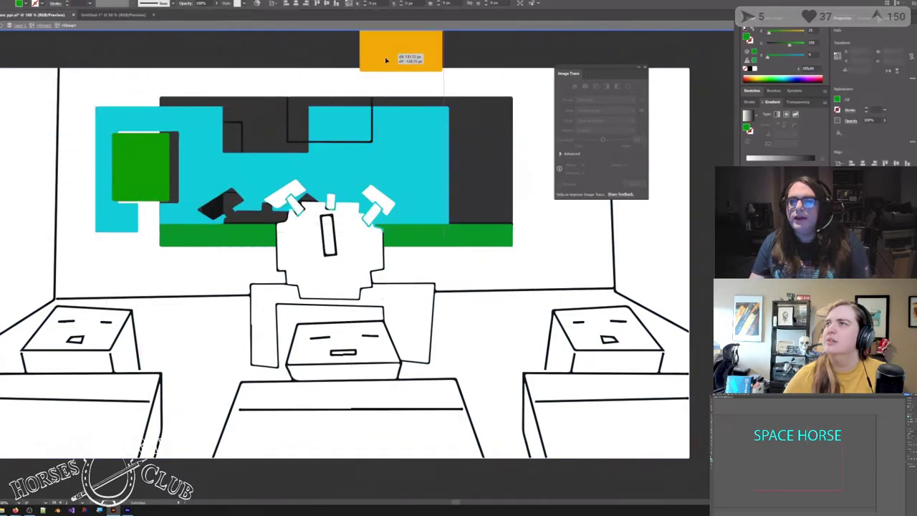
{"action": "left_click_drag", "start_coordinate": [393, 179], "coordinate": [496, 134]}
{"action": "left_click_drag", "start_coordinate": [451, 234], "coordinate": [511, 184]}
{"action": "left_click_drag", "start_coordinate": [329, 235], "coordinate": [398, 239]}
{"action": "left_click_drag", "start_coordinate": [215, 235], "coordinate": [183, 291]}
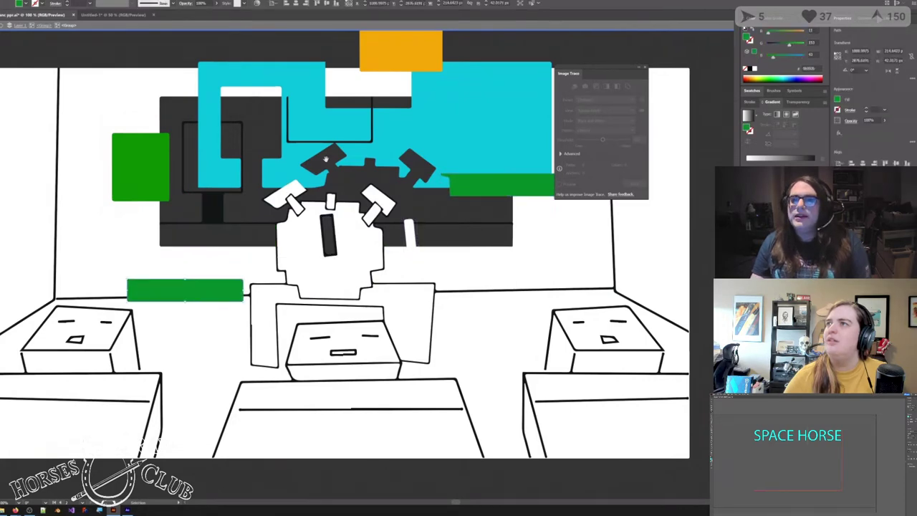
Step: Return to the Family Means Business design, exit isolation mode, close the Image Trace options and clear the selection
{"action": "left_click_drag", "start_coordinate": [326, 159], "coordinate": [274, 438]}
{"action": "left_click_drag", "start_coordinate": [357, 104], "coordinate": [355, 391]}
{"action": "double_click", "coordinate": [519, 326]}
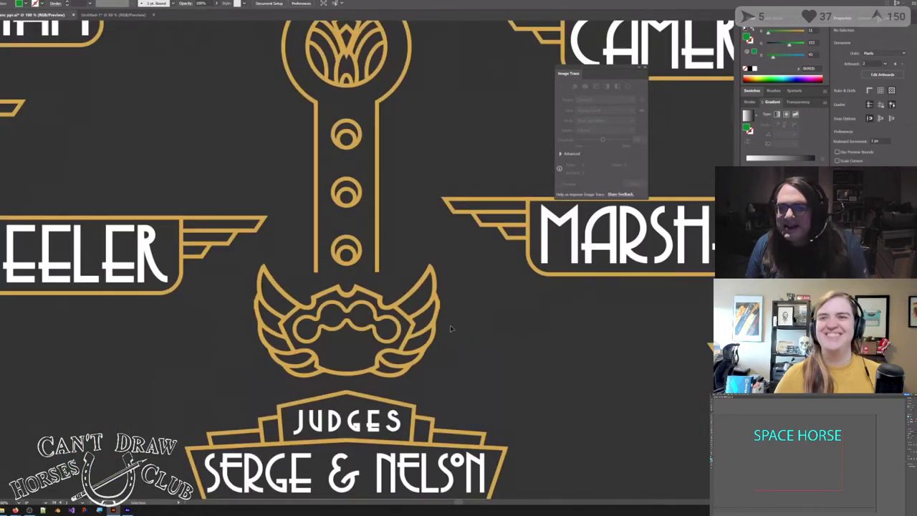
{"action": "key", "text": "ctrl+a"}
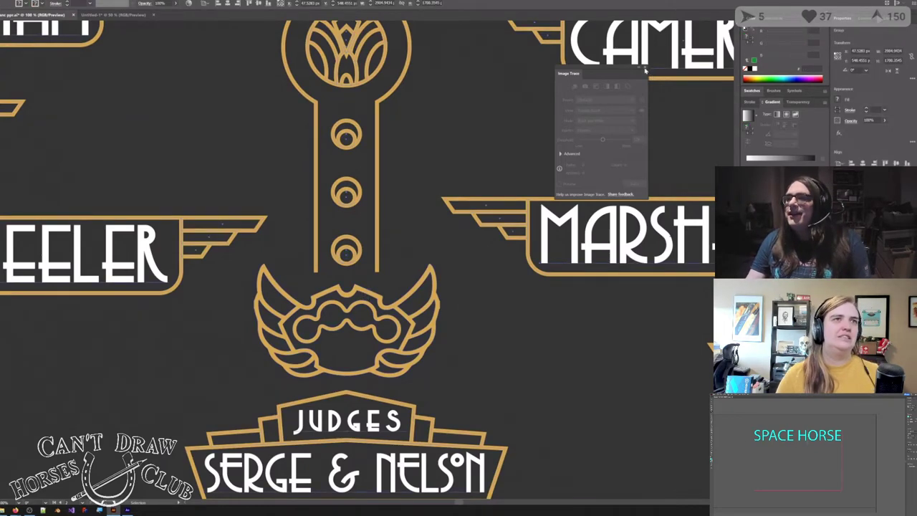
{"action": "left_click", "coordinate": [645, 68]}
{"action": "left_click", "coordinate": [514, 312]}
Step: Isolate the group that holds the white name lettering, using the plaque nearest the centre among those left of the ornament
{"action": "mouse_move", "coordinate": [476, 373]}
{"action": "left_mouse_down"}
{"action": "mouse_move", "coordinate": [432, 179]}
{"action": "mouse_move", "coordinate": [475, 278]}
{"action": "left_mouse_up"}
{"action": "left_click_drag", "start_coordinate": [180, 214], "coordinate": [264, 287]}
{"action": "left_click_drag", "start_coordinate": [179, 146], "coordinate": [489, 224]}
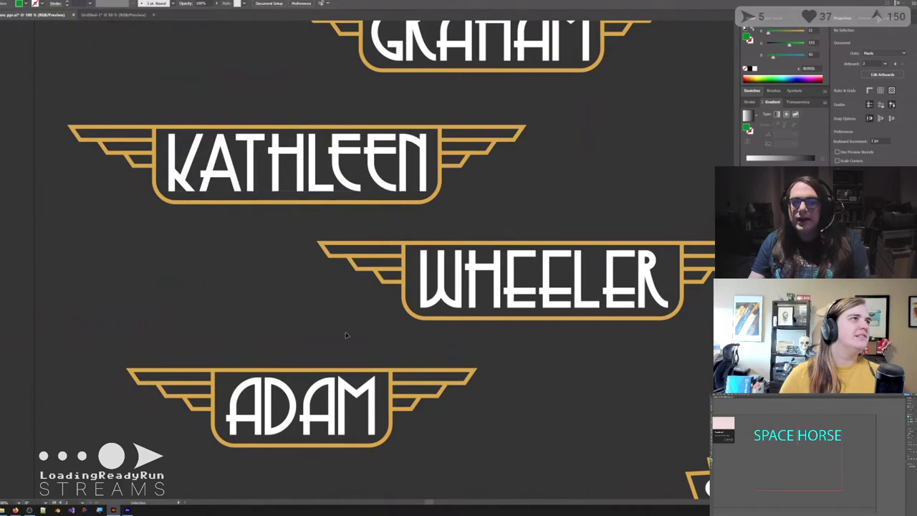
{"action": "left_click_drag", "start_coordinate": [347, 335], "coordinate": [182, 237]}
{"action": "left_click", "coordinate": [367, 205]}
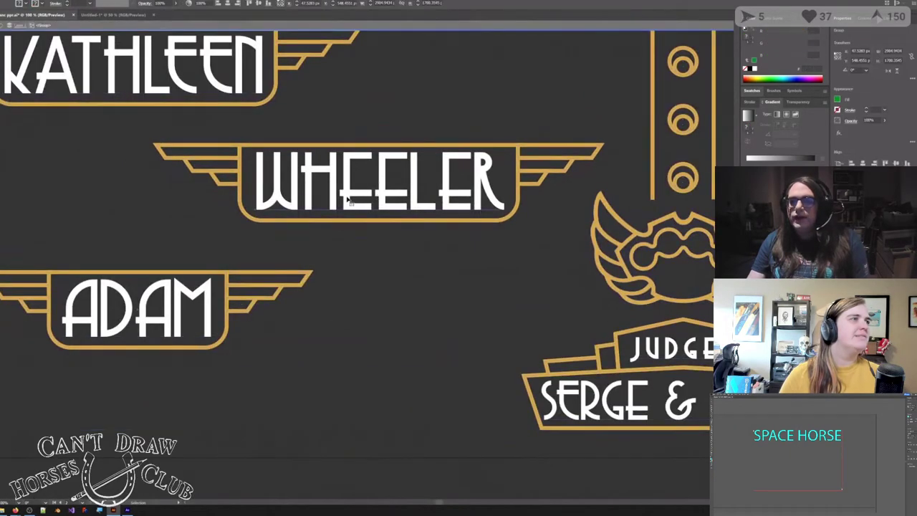
Step: Isolate the inner group of the plaque nearest the sword, try moving its white lettering down onto the border, and undo the move
{"action": "double_click", "coordinate": [350, 198]}
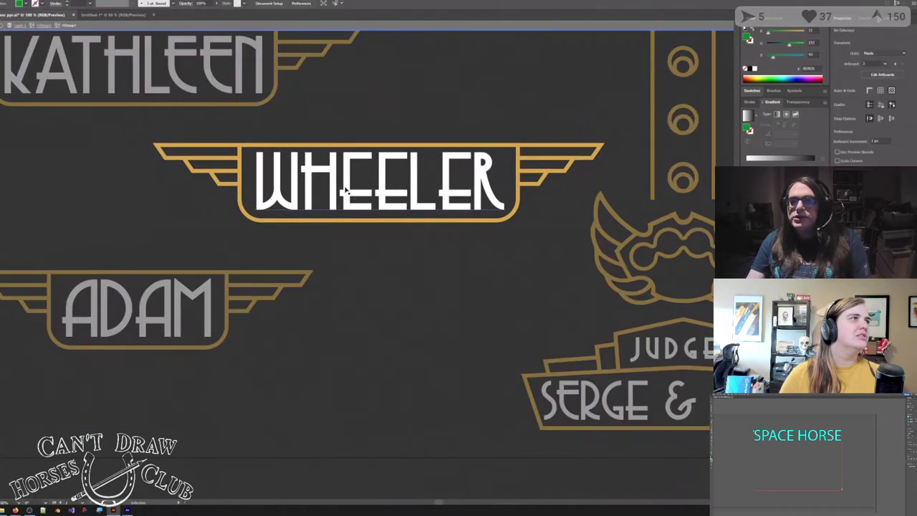
{"action": "left_click_drag", "start_coordinate": [376, 282], "coordinate": [369, 222]}
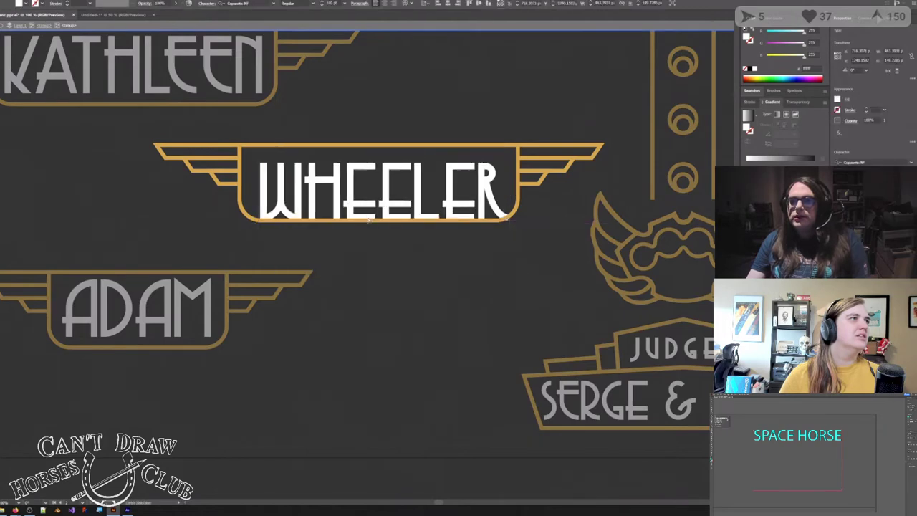
{"action": "key", "text": "ctrl+z"}
Step: Paste a copy of the plaque's white lettering and place it directly below the plaque
{"action": "key", "text": "ctrl+c"}
{"action": "key", "text": "ctrl+v"}
{"action": "left_click_drag", "start_coordinate": [310, 255], "coordinate": [334, 249]}
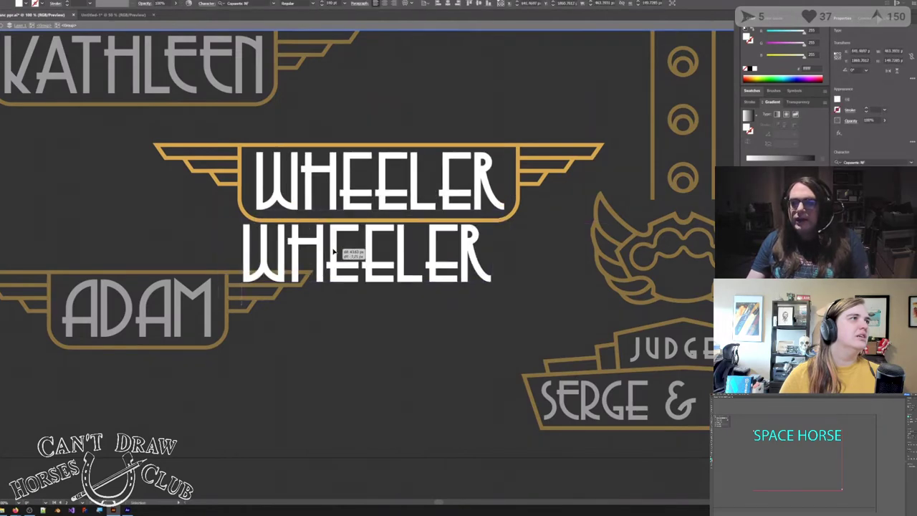
Step: Retype the same surname in the copied lettering with the opposite letter case to use the font's alternate letterforms
{"action": "double_click", "coordinate": [257, 248]}
{"action": "left_click_drag", "start_coordinate": [257, 248], "coordinate": [516, 266]}
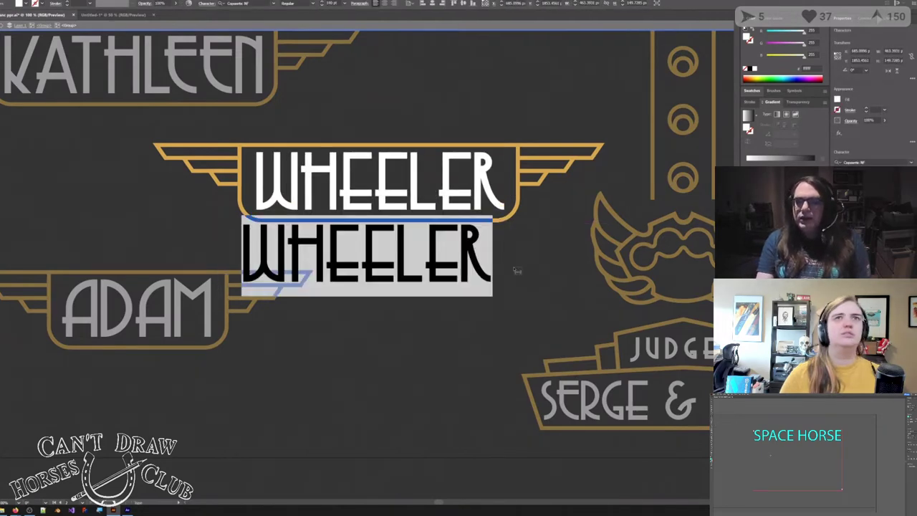
{"action": "type", "text": "WHEELER"}
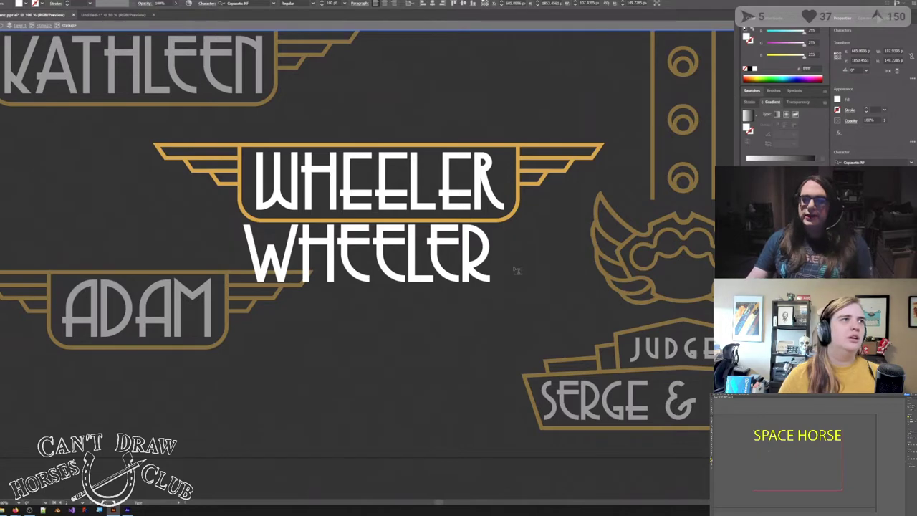
{"action": "left_click_drag", "start_coordinate": [252, 243], "coordinate": [505, 283]}
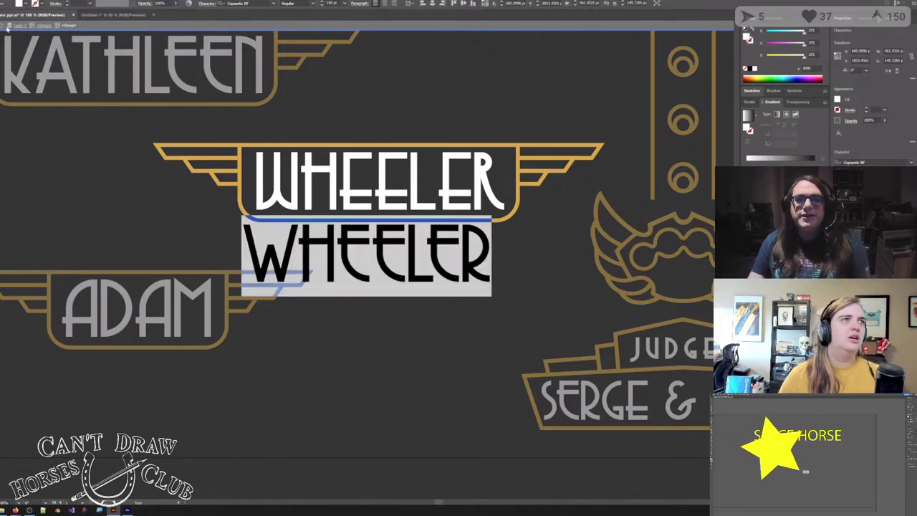
Step: Delete the retyped lettering copy below the plaque and exit isolation mode
{"action": "key", "text": "Escape"}
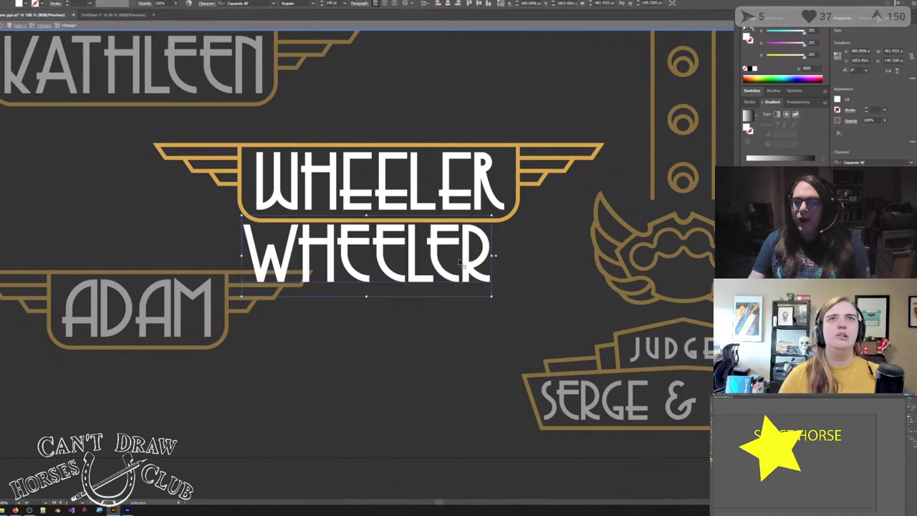
{"action": "key", "text": "Delete"}
{"action": "double_click", "coordinate": [436, 285]}
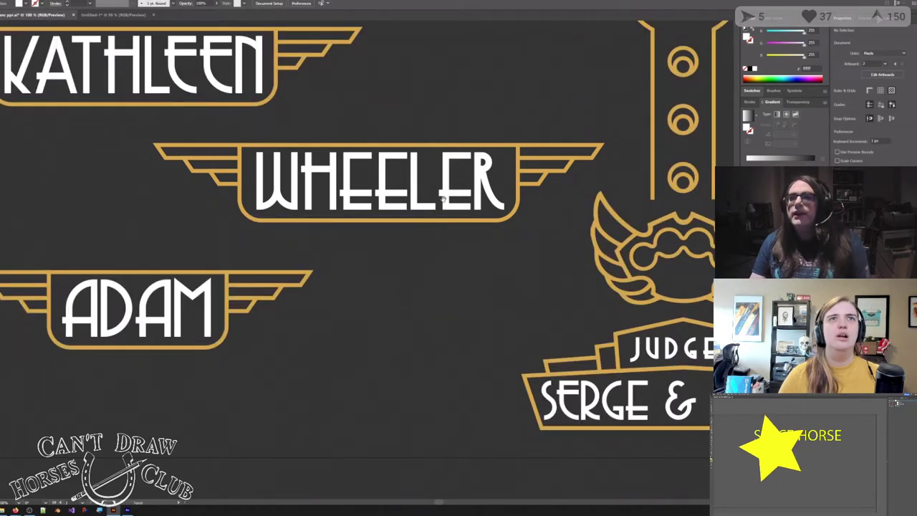
Step: Isolate the group that holds the patterned round emblem in the middle of the sword ornament
{"action": "left_click_drag", "start_coordinate": [444, 197], "coordinate": [283, 280]}
{"action": "scroll", "coordinate": [351, 222], "scroll_direction": "down", "scroll_amount": 2}
{"action": "left_click_drag", "start_coordinate": [334, 224], "coordinate": [281, 274]}
{"action": "scroll", "coordinate": [280, 274], "scroll_direction": "up", "scroll_amount": 5}
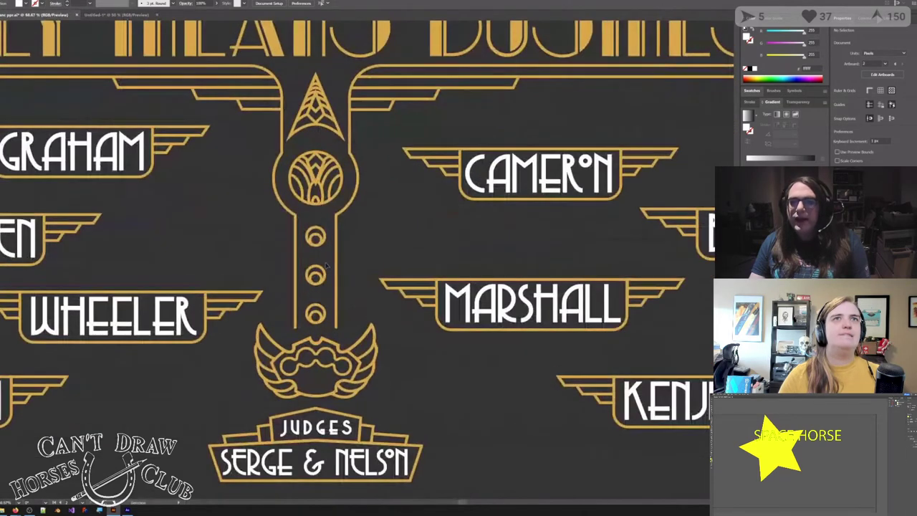
{"action": "scroll", "coordinate": [336, 263], "scroll_direction": "up", "scroll_amount": 3}
{"action": "scroll", "coordinate": [343, 261], "scroll_direction": "down", "scroll_amount": 2}
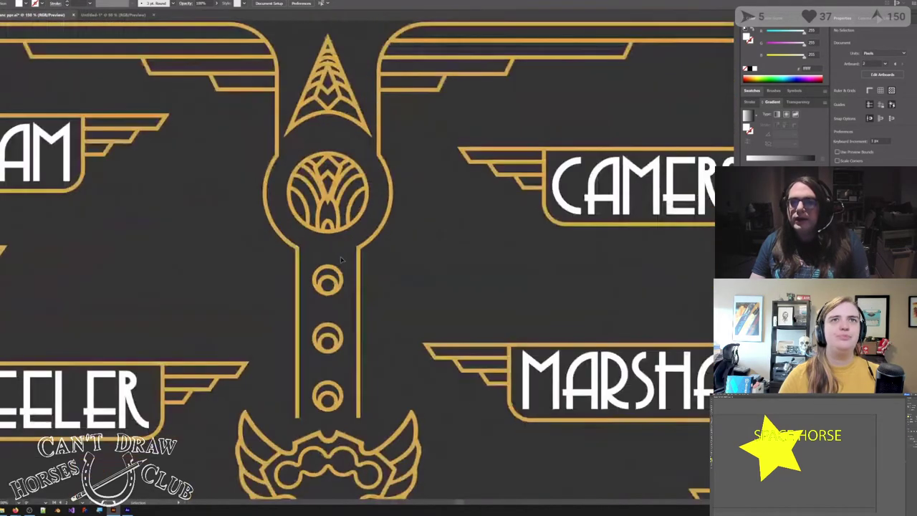
{"action": "scroll", "coordinate": [373, 273], "scroll_direction": "down", "scroll_amount": 1}
{"action": "scroll", "coordinate": [373, 274], "scroll_direction": "down", "scroll_amount": 2}
{"action": "scroll", "coordinate": [395, 293], "scroll_direction": "up", "scroll_amount": 2}
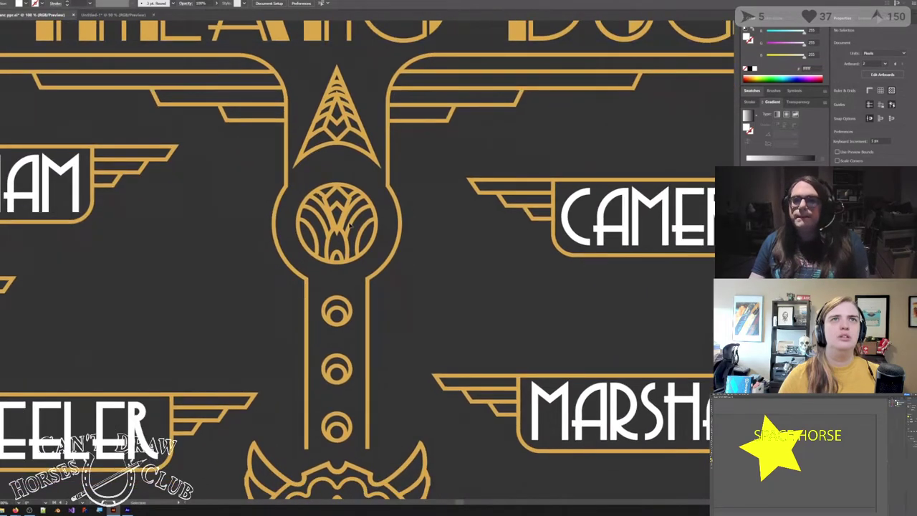
{"action": "left_click", "coordinate": [330, 214]}
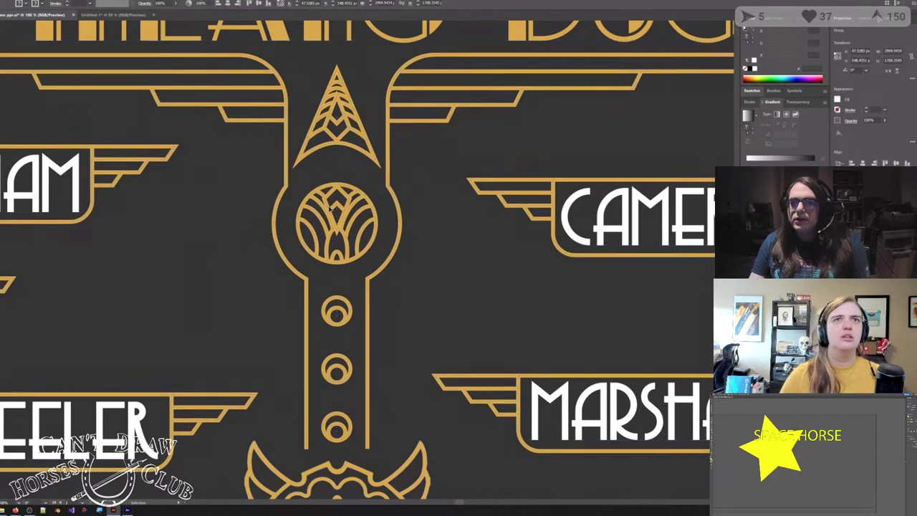
{"action": "double_click", "coordinate": [327, 209]}
{"action": "double_click", "coordinate": [329, 209]}
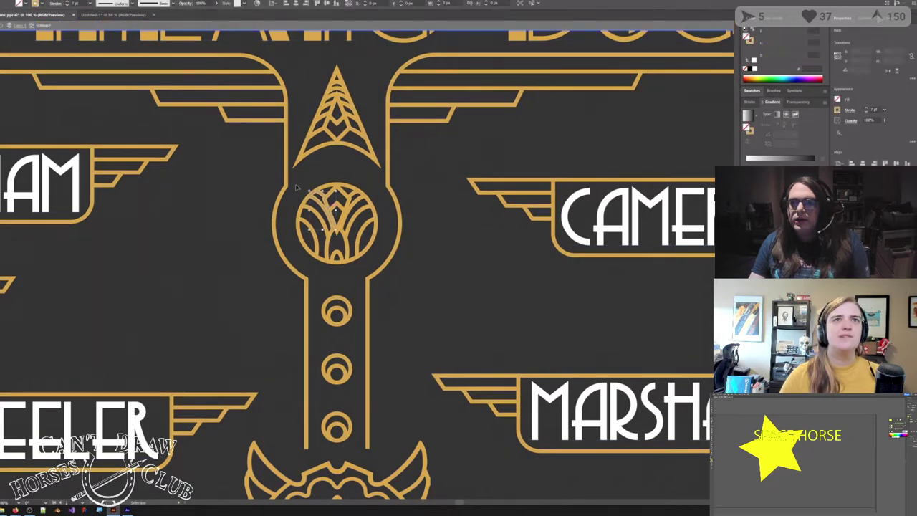
Step: Copy the round emblem, exit isolation mode, and paste the copy in the empty space between the name plaques and the sword
{"action": "left_click", "coordinate": [440, 264]}
{"action": "double_click", "coordinate": [228, 247]}
{"action": "left_click_drag", "start_coordinate": [216, 280], "coordinate": [434, 255]}
{"action": "key", "text": "ctrl+v"}
{"action": "scroll", "coordinate": [365, 294], "scroll_direction": "up", "scroll_amount": 3}
{"action": "left_click_drag", "start_coordinate": [462, 215], "coordinate": [429, 279]}
{"action": "scroll", "coordinate": [398, 287], "scroll_direction": "up", "scroll_amount": 1}
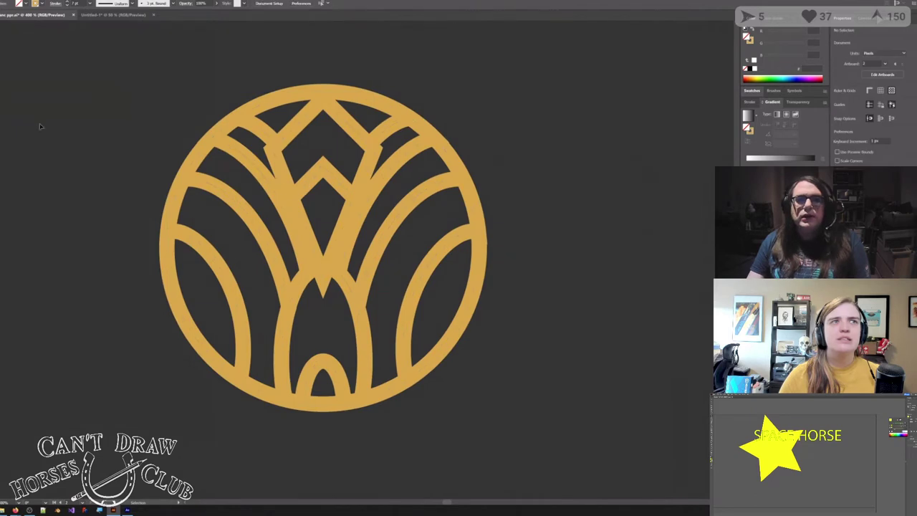
Step: Draw a gold-stroked circle about 133 px across below the copied emblem and move it into the clear space beside the sword
{"action": "left_click_drag", "start_coordinate": [2, 96], "coordinate": [28, 114]}
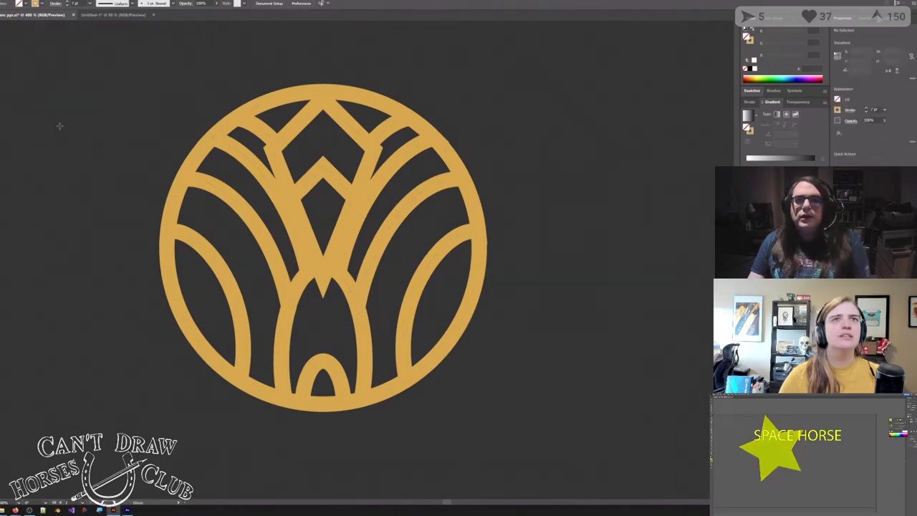
{"action": "scroll", "coordinate": [331, 238], "scroll_direction": "down", "scroll_amount": 2}
{"action": "left_click_drag", "start_coordinate": [358, 266], "coordinate": [318, 112]}
{"action": "mouse_move", "coordinate": [174, 164]}
{"action": "left_mouse_down"}
{"action": "mouse_move", "coordinate": [264, 251]}
{"action": "mouse_move", "coordinate": [321, 337]}
{"action": "mouse_move", "coordinate": [318, 308]}
{"action": "left_mouse_up"}
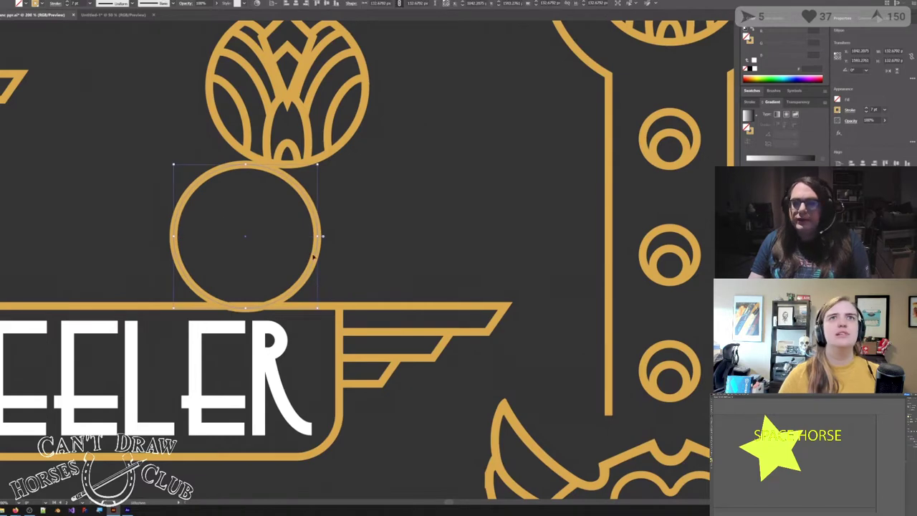
{"action": "left_click_drag", "start_coordinate": [313, 272], "coordinate": [522, 228]}
{"action": "scroll", "coordinate": [546, 174], "scroll_direction": "up", "scroll_amount": 1}
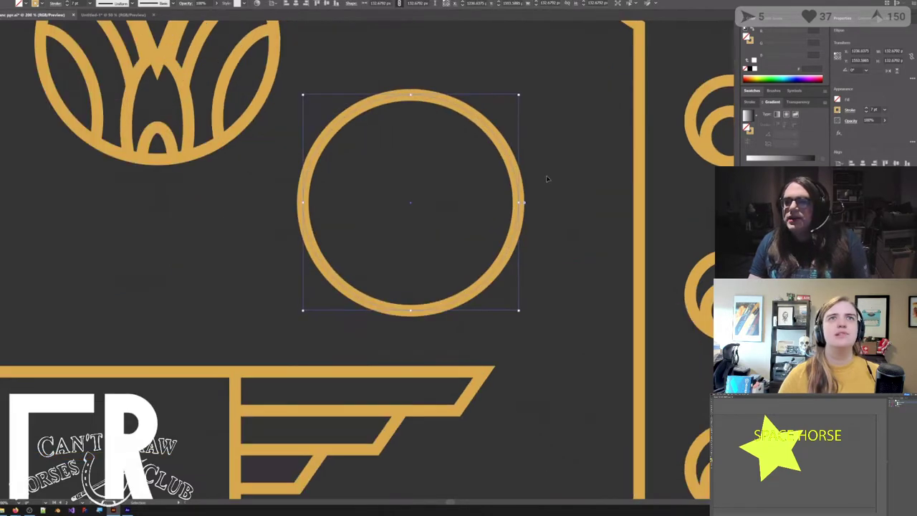
{"action": "left_click_drag", "start_coordinate": [542, 155], "coordinate": [559, 251]}
Step: Duplicate the circle in place, reshape the duplicate into an upright ellipse about 42 by 72 px, and lower it across the circle's bottom edge
{"action": "key", "text": "a"}
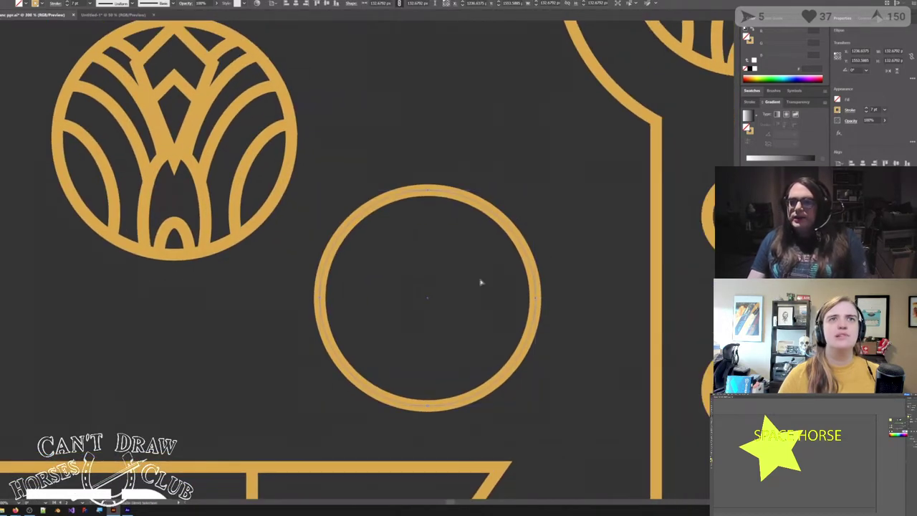
{"action": "key", "text": "ctrl+c"}
{"action": "key", "text": "ctrl+f"}
{"action": "left_click_drag", "start_coordinate": [537, 297], "coordinate": [473, 297]}
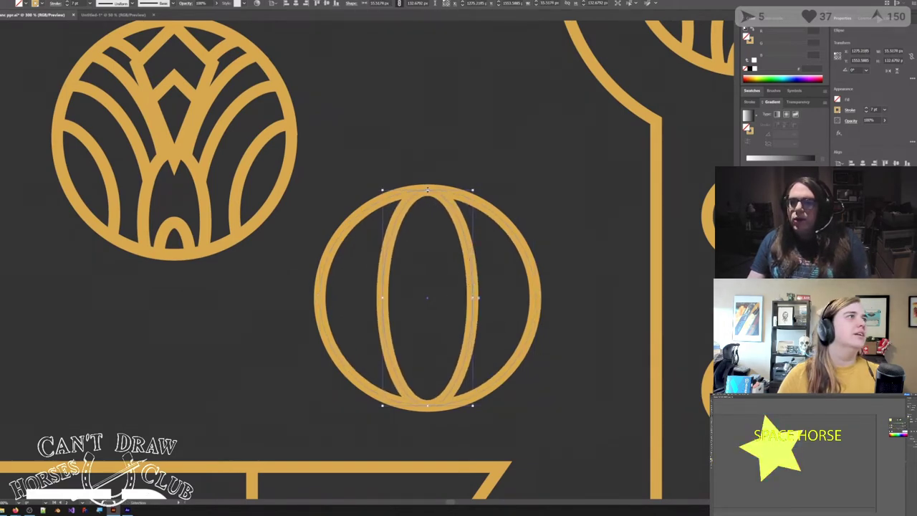
{"action": "left_click_drag", "start_coordinate": [427, 190], "coordinate": [435, 289]}
{"action": "left_click_drag", "start_coordinate": [383, 345], "coordinate": [393, 347]}
{"action": "left_click", "coordinate": [456, 402]}
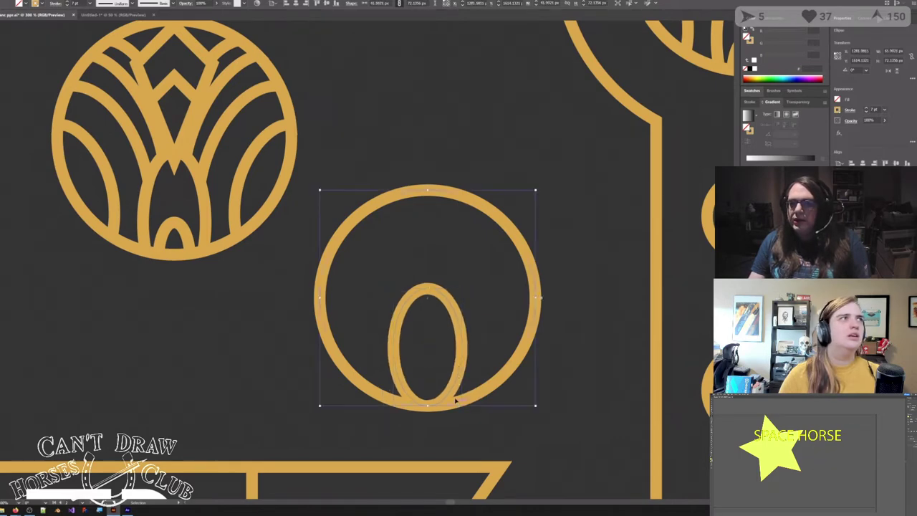
{"action": "left_click_drag", "start_coordinate": [456, 387], "coordinate": [456, 421]}
Step: Add a smaller ellipse inside the bottom one and a larger ellipse about 70 by 97 px overlapping the circle's lower-right edge
{"action": "left_click", "coordinate": [427, 321]}
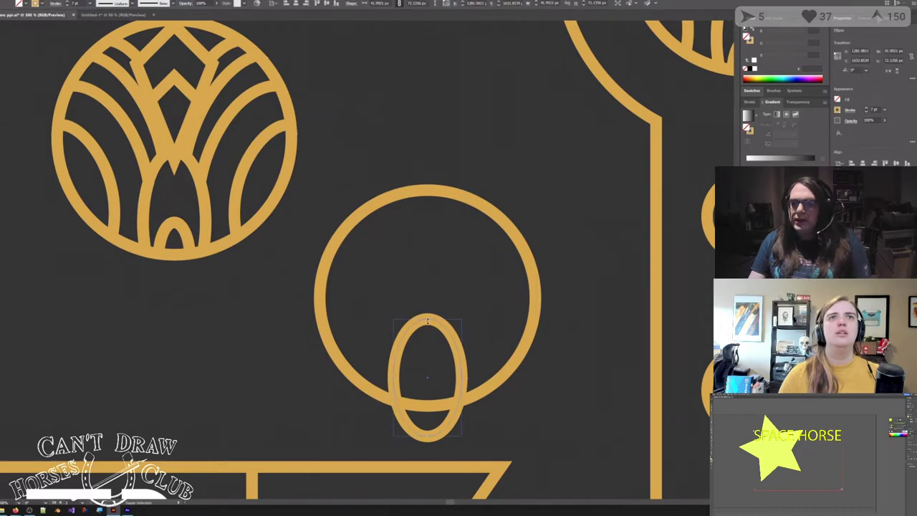
{"action": "left_click_drag", "start_coordinate": [428, 322], "coordinate": [441, 242]}
{"action": "left_click", "coordinate": [444, 387]}
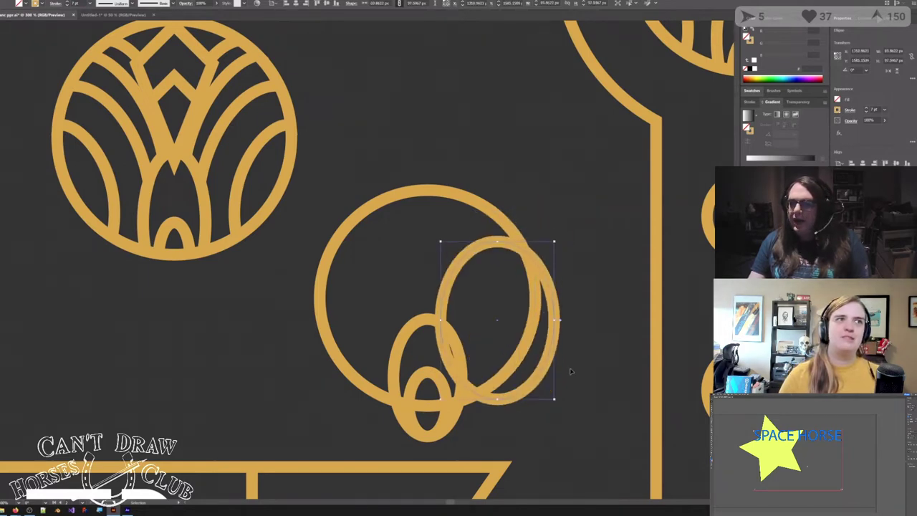
{"action": "left_click_drag", "start_coordinate": [548, 364], "coordinate": [560, 393]}
{"action": "left_click", "coordinate": [547, 205]}
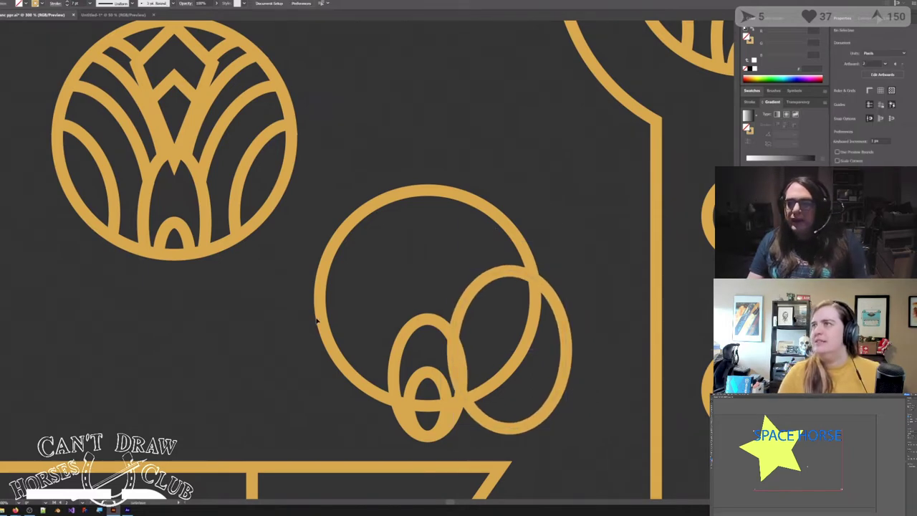
Step: Copy the circle and trim the middle ellipse to the part inside the circle with a repeated Pathfinder operation
{"action": "left_click", "coordinate": [335, 349]}
{"action": "key", "text": "ctrl+c"}
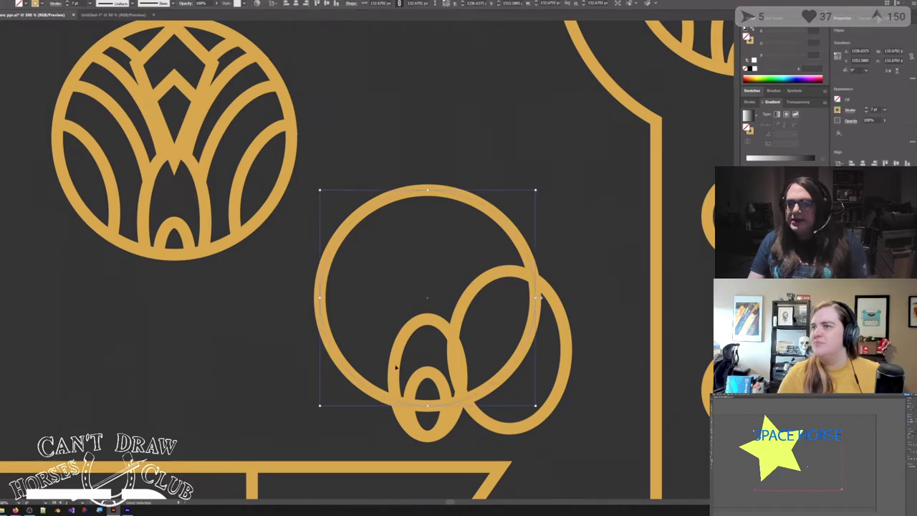
{"action": "left_click", "coordinate": [396, 359], "text": "shift"}
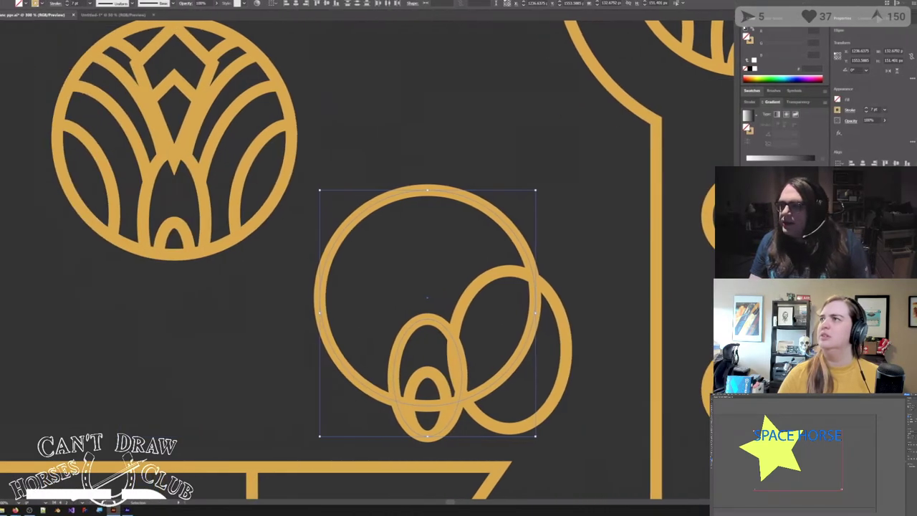
{"action": "key", "text": "ctrl+4"}
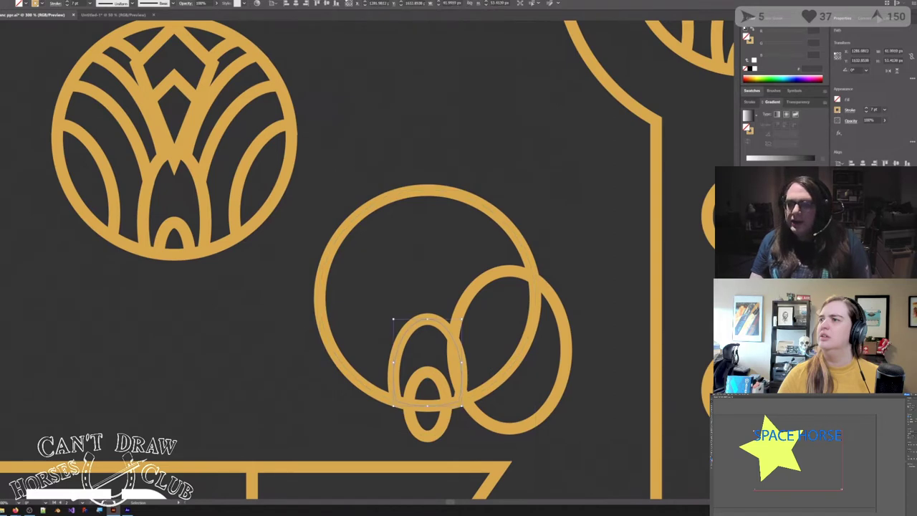
{"action": "left_click", "coordinate": [354, 308]}
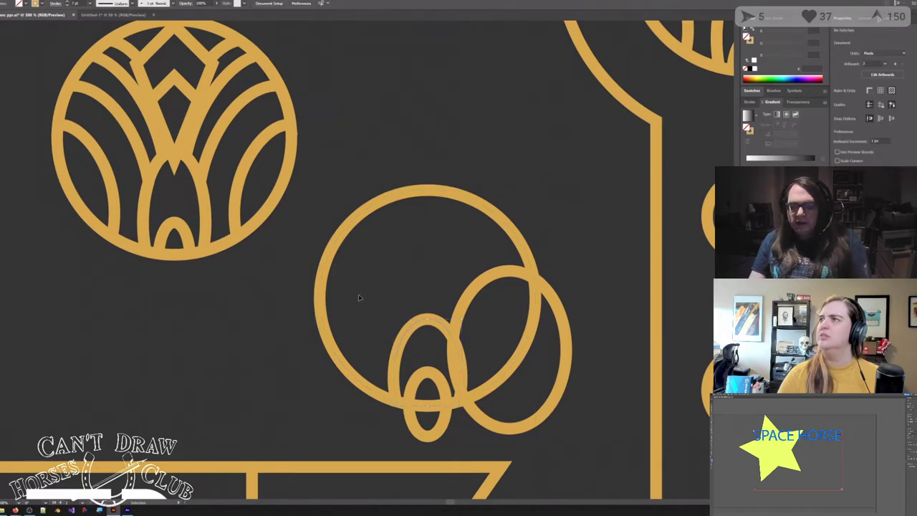
Step: Paste the circle in front and use it to trim the smallest ellipse to the circle's interior
{"action": "key", "text": "ctrl+f"}
{"action": "left_click", "coordinate": [443, 423], "text": "shift"}
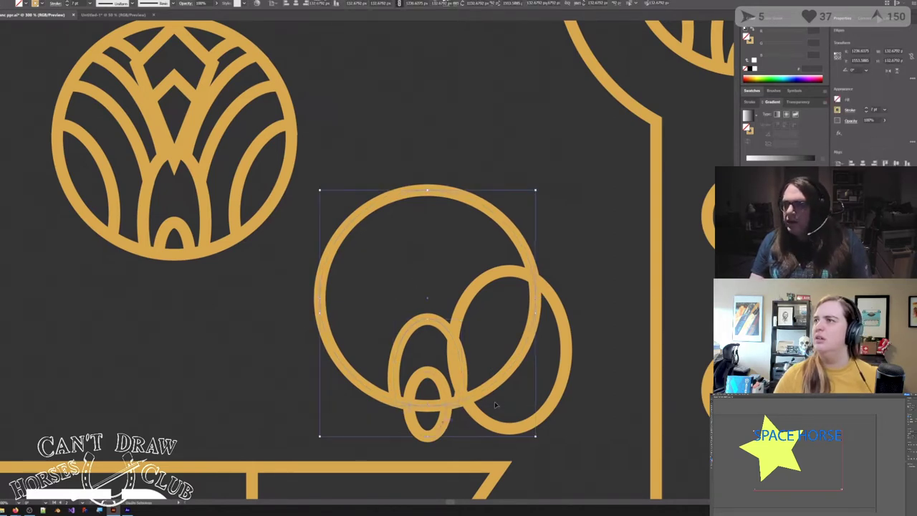
{"action": "key", "text": "ctrl+4"}
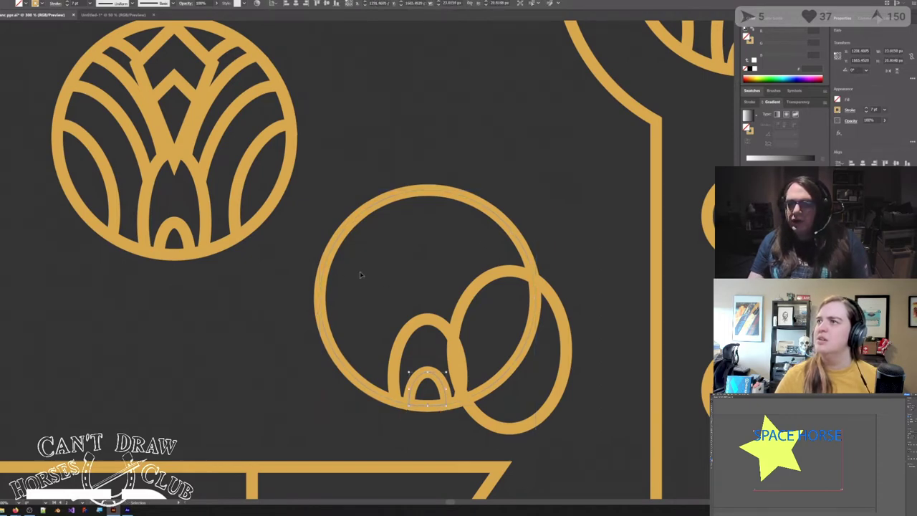
Step: Trim the large right-hand ellipse to the circle's interior with the Pathfinder, keeping a full circle as the outline
{"action": "left_click", "coordinate": [421, 288]}
{"action": "left_click", "coordinate": [359, 225]}
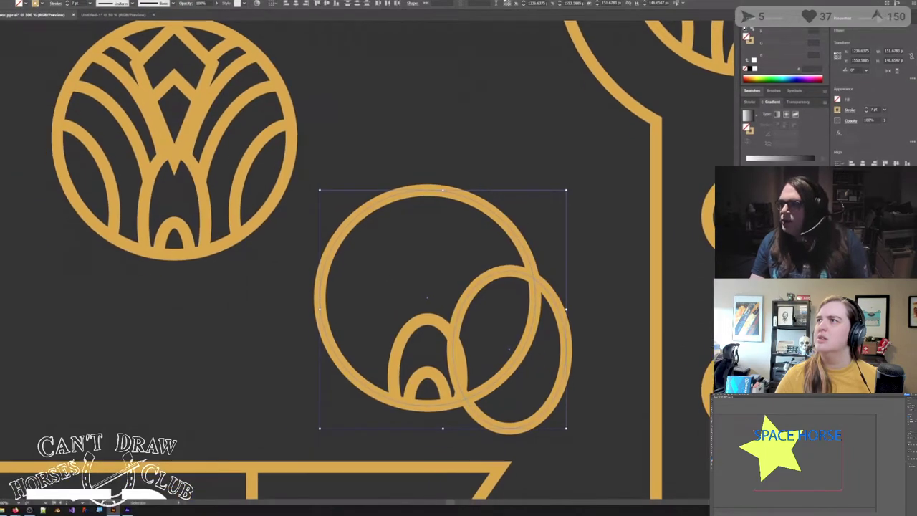
{"action": "key", "text": "ctrl+4"}
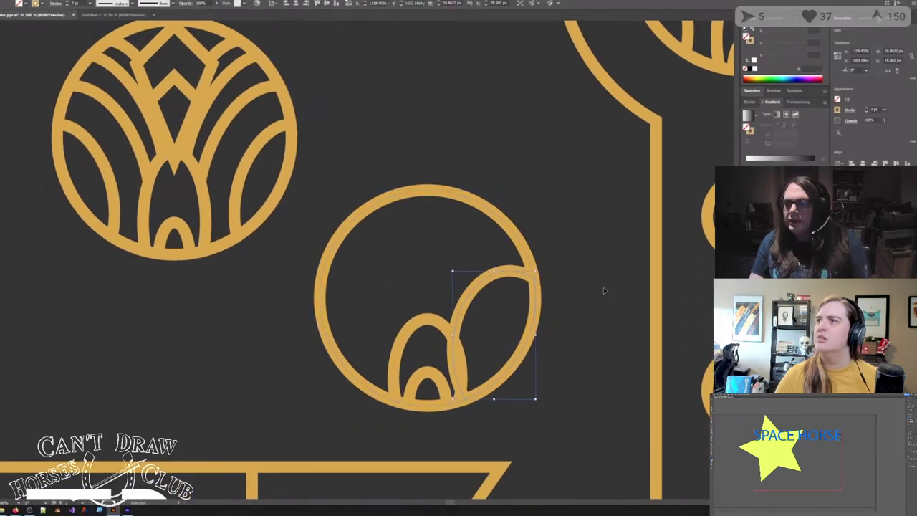
{"action": "left_click", "coordinate": [604, 291]}
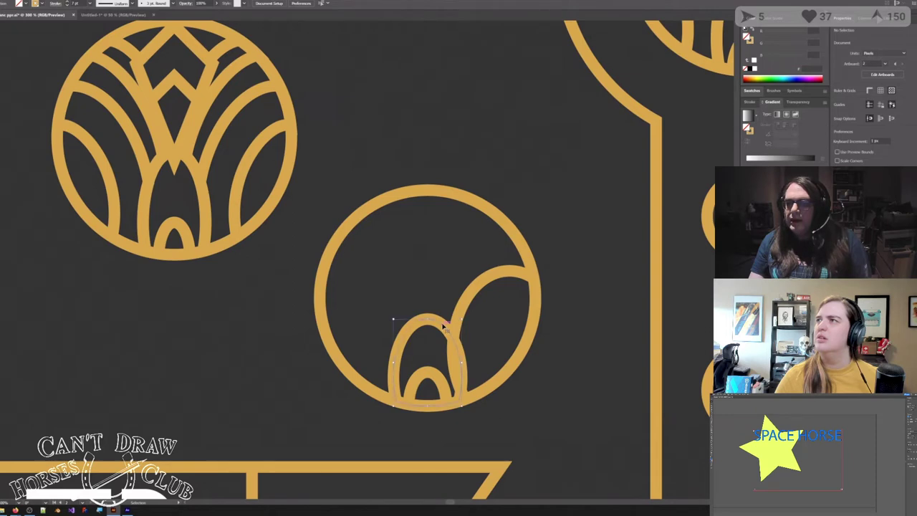
Step: Subtract the overlap with the middle petal from the large right-hand petal using the Pathfinder
{"action": "left_click", "coordinate": [444, 326]}
{"action": "left_click", "coordinate": [464, 309], "text": "shift"}
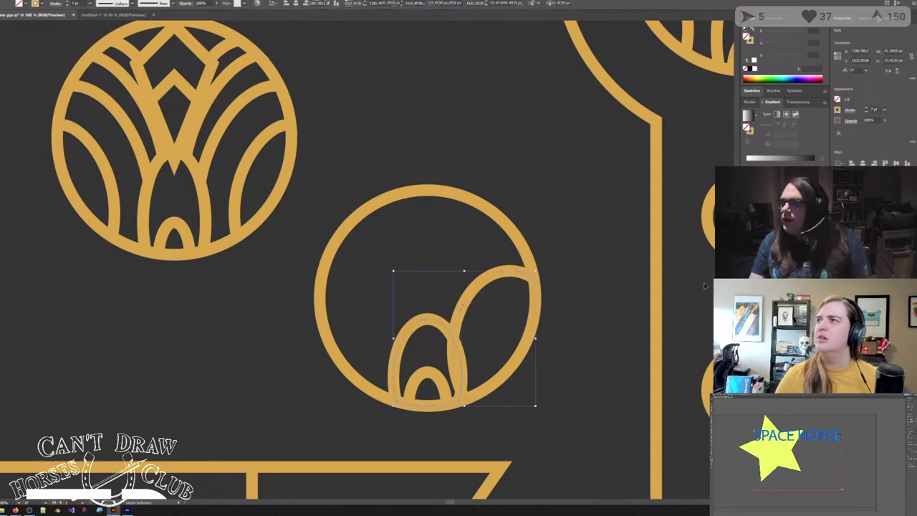
{"action": "key", "text": "ctrl+4"}
{"action": "left_click", "coordinate": [594, 328]}
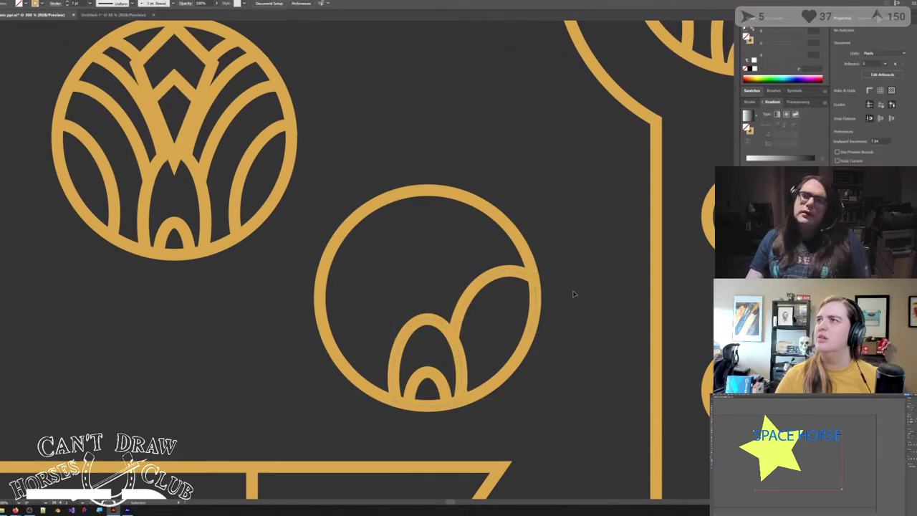
{"action": "scroll", "coordinate": [575, 291], "scroll_direction": "down", "scroll_amount": 2}
{"action": "left_click_drag", "start_coordinate": [582, 324], "coordinate": [491, 279]}
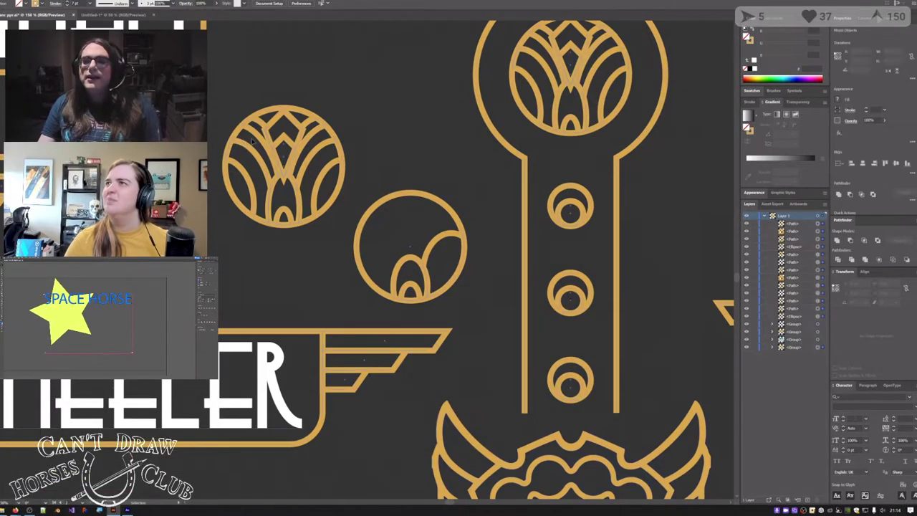
Step: Delete the loose emblem copy, the rebuilt circle with its petals, and the leftover small petal beside the central column
{"action": "left_click_drag", "start_coordinate": [221, 100], "coordinate": [347, 225]}
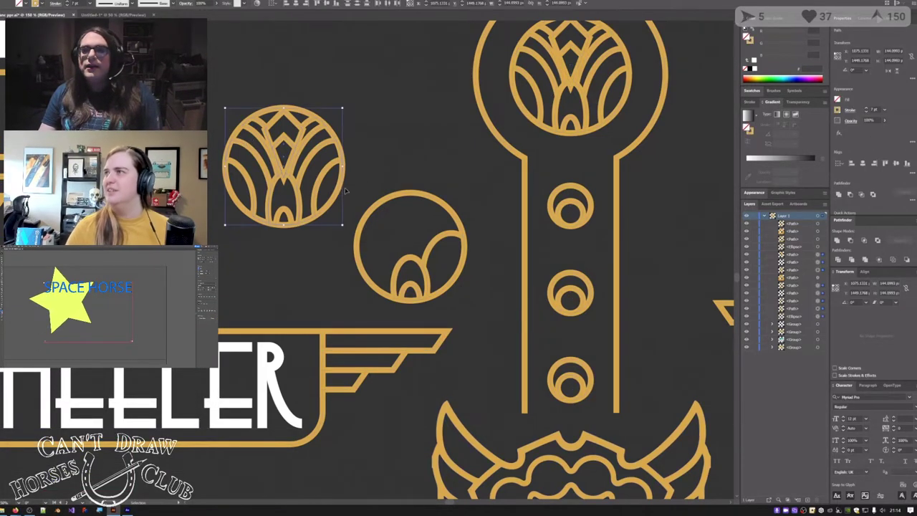
{"action": "key", "text": "Delete"}
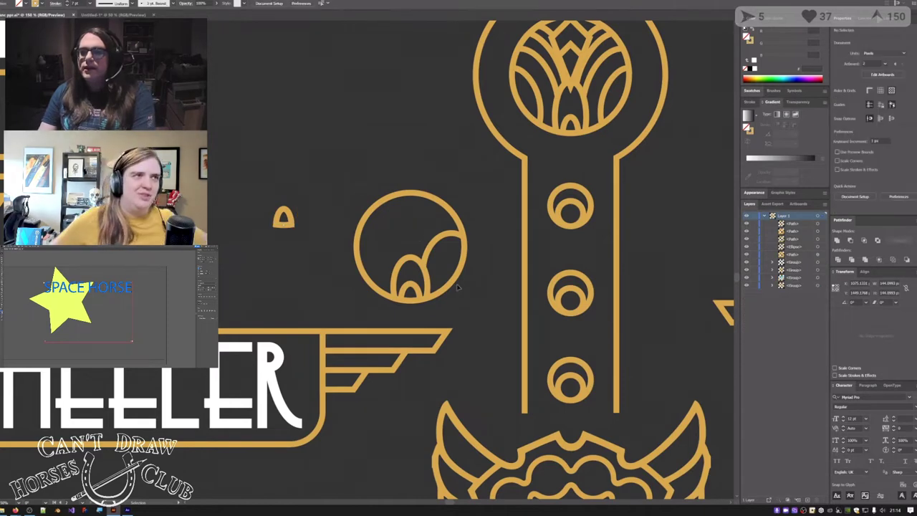
{"action": "left_click", "coordinate": [398, 285]}
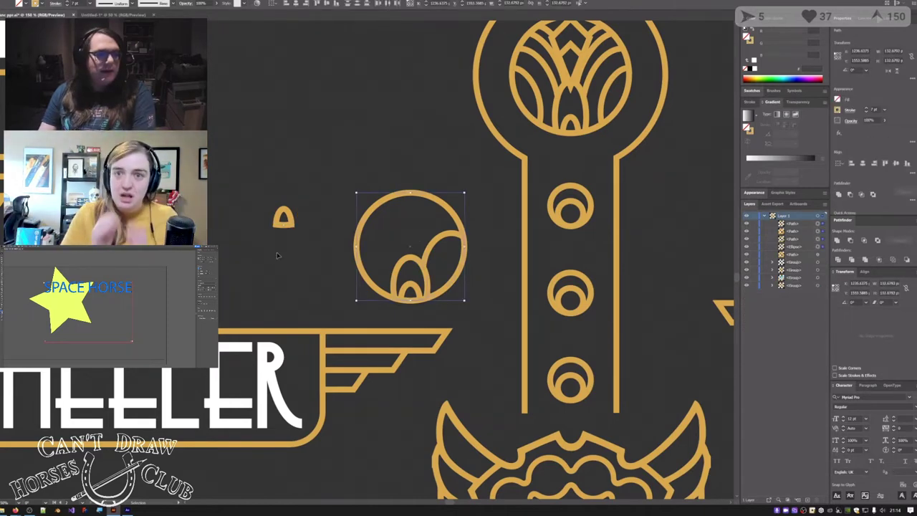
{"action": "key", "text": "Delete"}
{"action": "left_click", "coordinate": [284, 218]}
{"action": "key", "text": "Delete"}
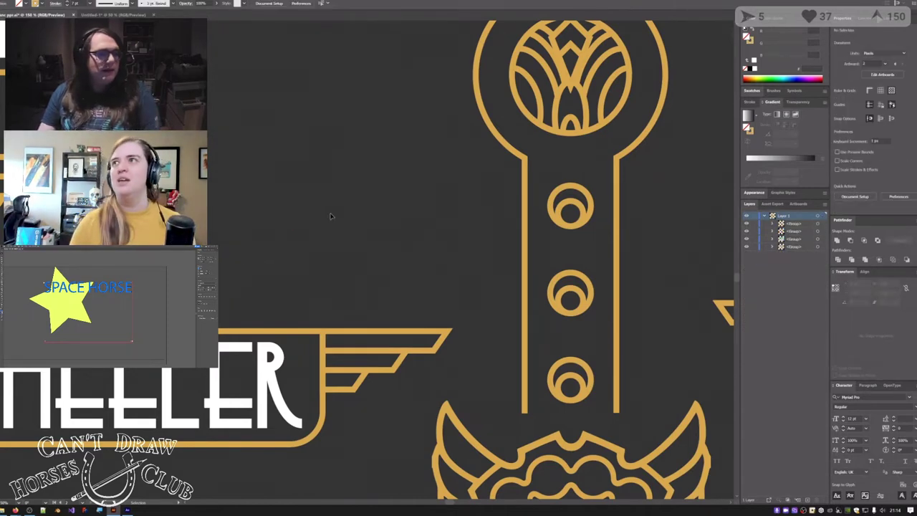
{"action": "scroll", "coordinate": [334, 206], "scroll_direction": "down", "scroll_amount": 2}
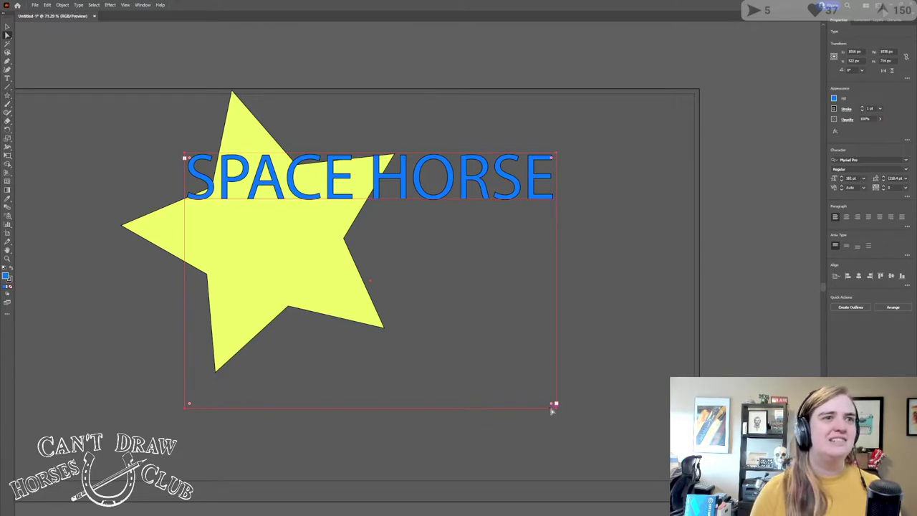
Step: Move the SPACE HORSE text box lower over the star and set its font to Comic Sans MS
{"action": "left_click_drag", "start_coordinate": [558, 411], "coordinate": [578, 461]}
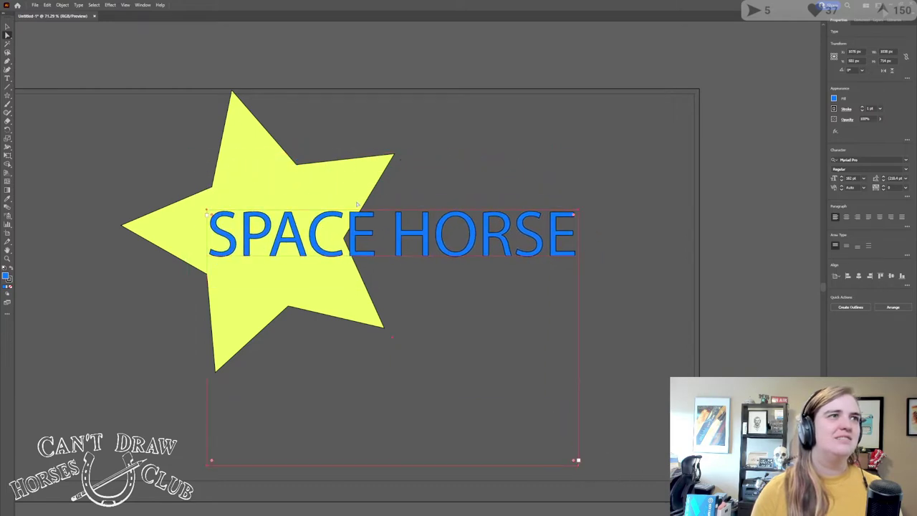
{"action": "left_click", "coordinate": [907, 160]}
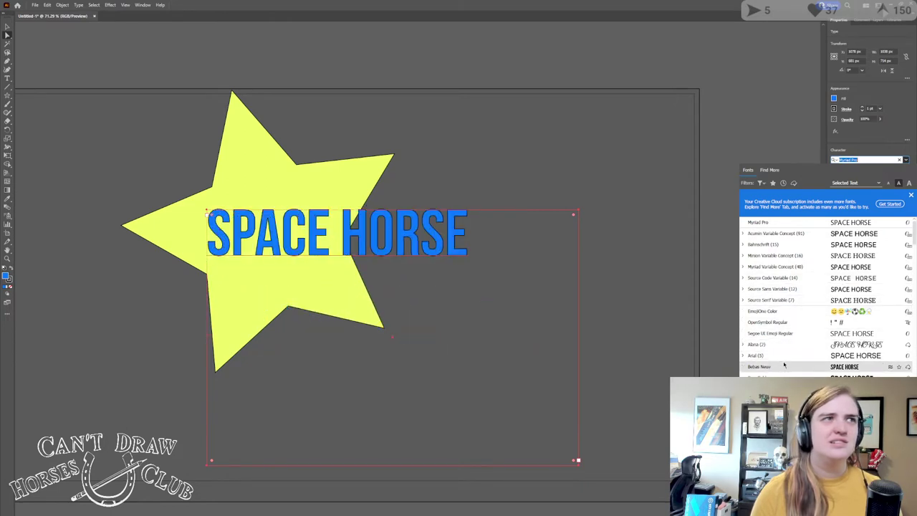
{"action": "scroll", "coordinate": [785, 366], "scroll_direction": "down", "scroll_amount": 3}
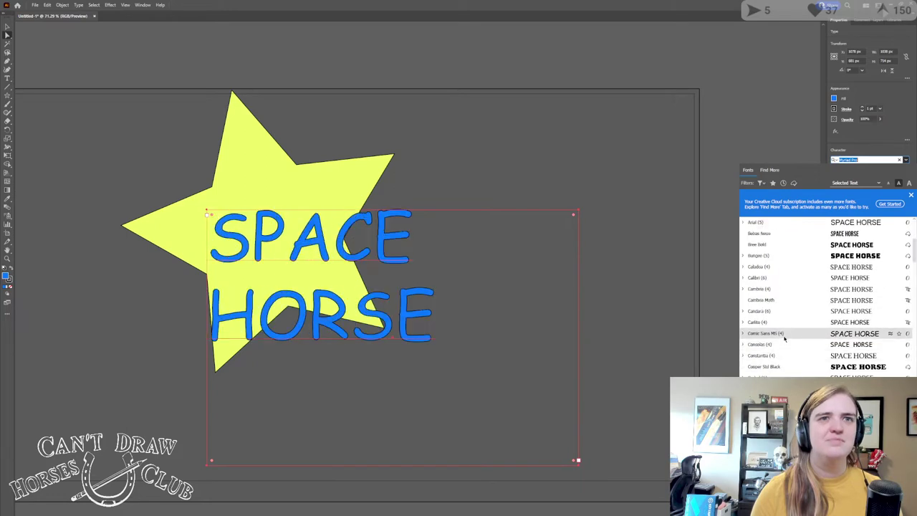
{"action": "left_click", "coordinate": [785, 335]}
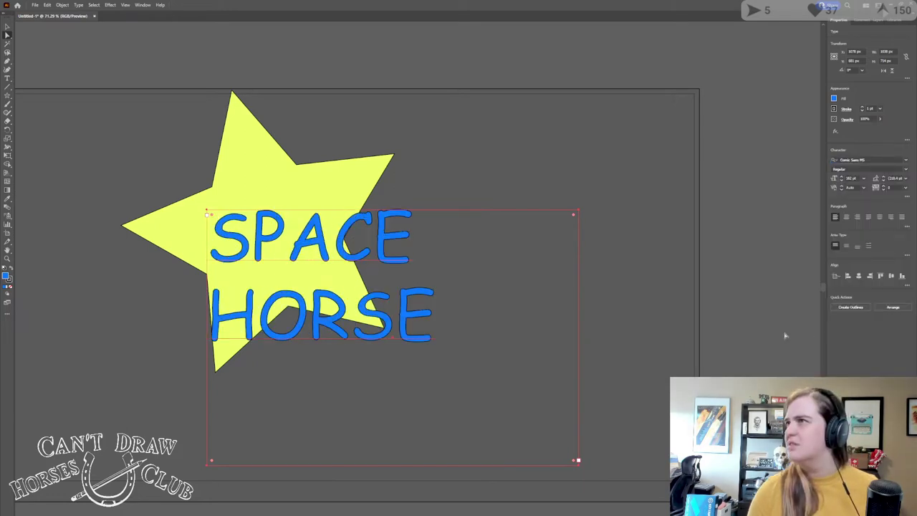
Step: Convert the SPACE HORSE text to outlines
{"action": "left_click", "coordinate": [79, 5]}
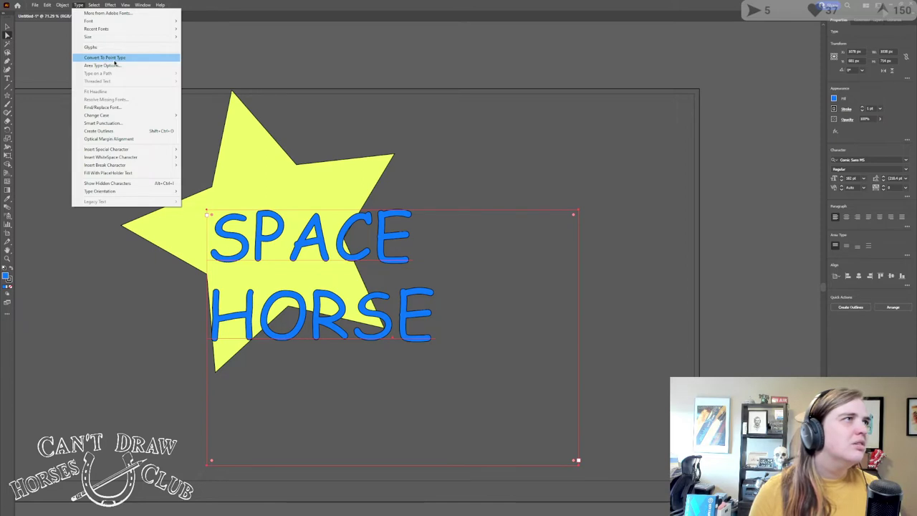
{"action": "left_click", "coordinate": [125, 132]}
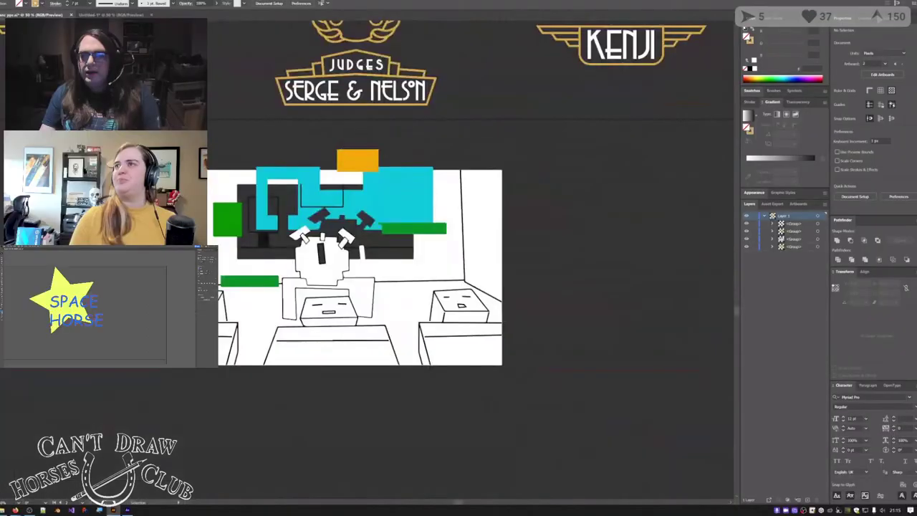
Step: Delete the black-and-white room sketch with coloured blocks that lies below the Family Means Business artwork
{"action": "left_click", "coordinate": [488, 346]}
{"action": "key", "text": "Delete"}
{"action": "left_click_drag", "start_coordinate": [237, 162], "coordinate": [289, 231]}
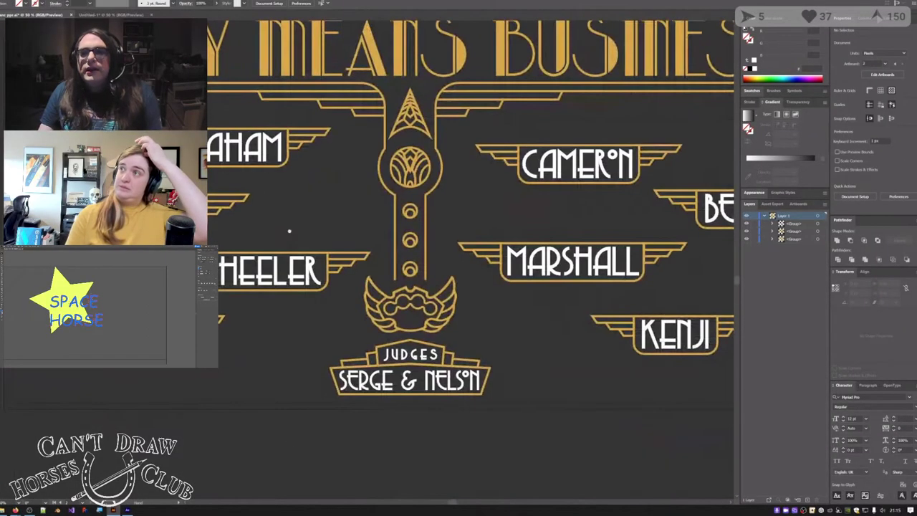
{"action": "scroll", "coordinate": [289, 230], "scroll_direction": "up", "scroll_amount": 5}
{"action": "scroll", "coordinate": [316, 354], "scroll_direction": "down", "scroll_amount": 2}
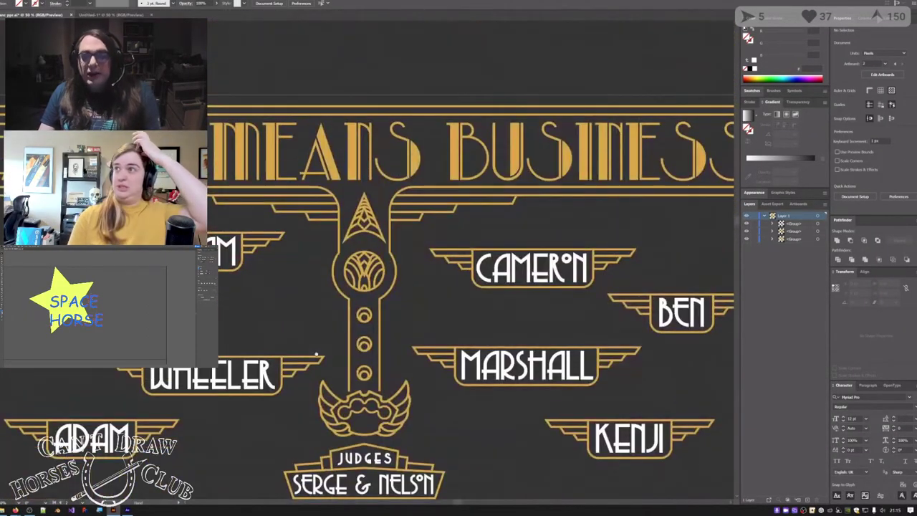
{"action": "scroll", "coordinate": [316, 354], "scroll_direction": "up", "scroll_amount": 3}
{"action": "scroll", "coordinate": [316, 354], "scroll_direction": "down", "scroll_amount": 5}
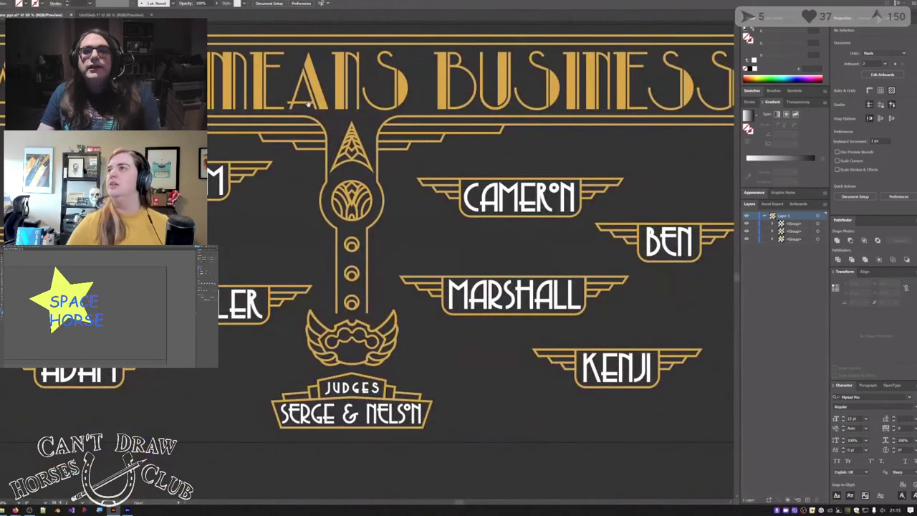
Step: Examine how the gold linework and the white lettering are grouped, entering and leaving isolation mode on the lettering group
{"action": "left_click", "coordinate": [308, 104]}
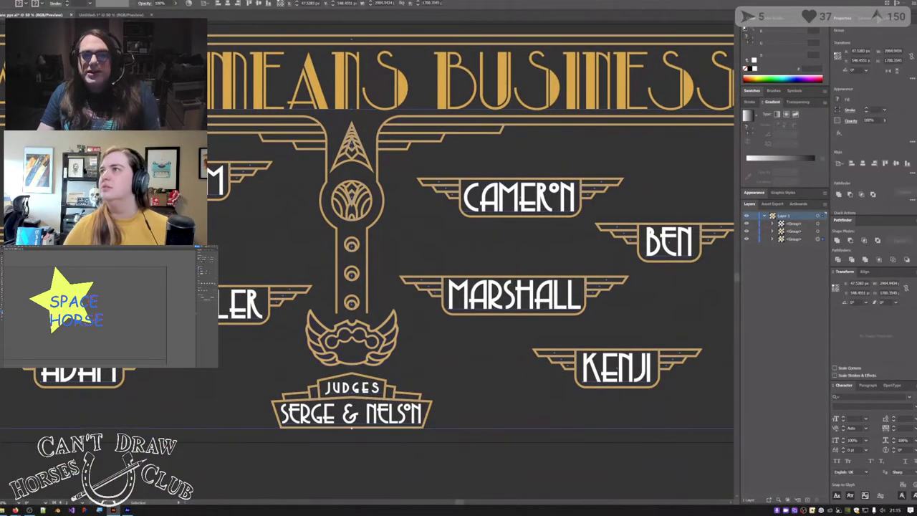
{"action": "left_click", "coordinate": [326, 270]}
{"action": "scroll", "coordinate": [308, 294], "scroll_direction": "down", "scroll_amount": 5}
{"action": "scroll", "coordinate": [280, 320], "scroll_direction": "up", "scroll_amount": 6}
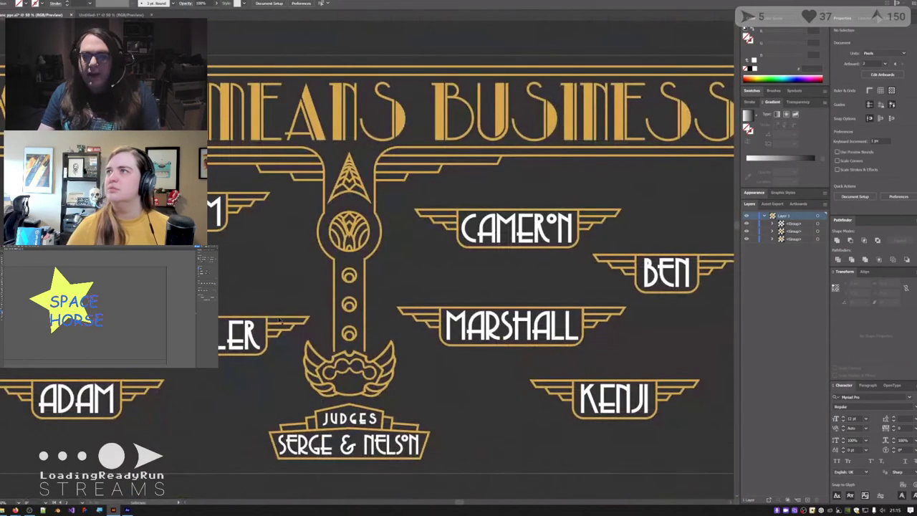
{"action": "left_click", "coordinate": [211, 215]}
{"action": "scroll", "coordinate": [274, 395], "scroll_direction": "up", "scroll_amount": 10}
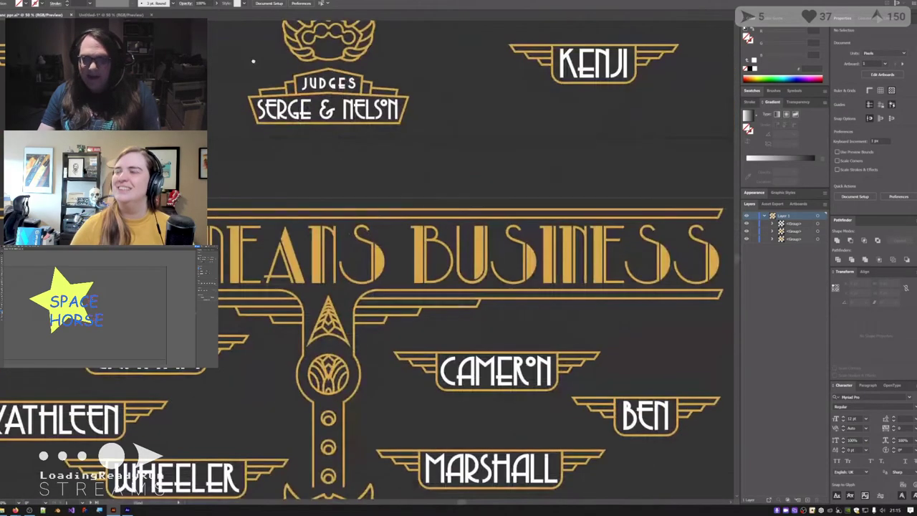
{"action": "left_click", "coordinate": [237, 251]}
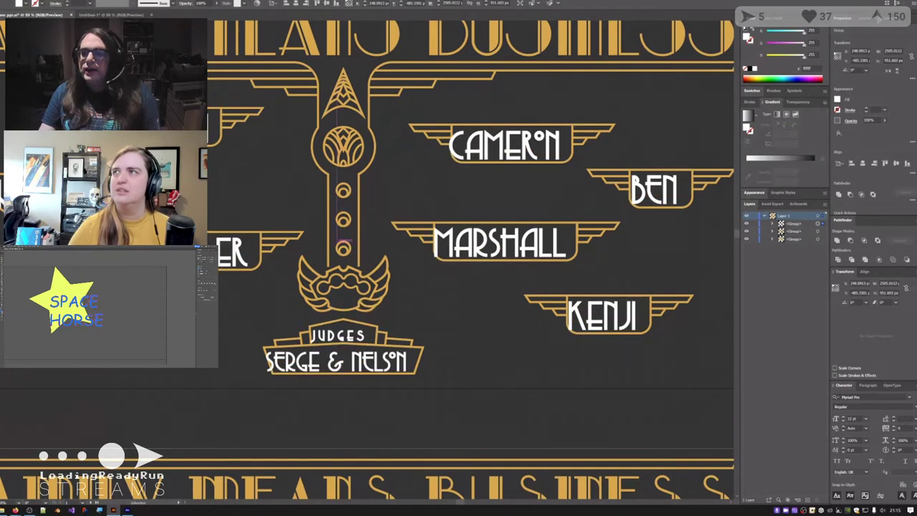
{"action": "scroll", "coordinate": [178, 113], "scroll_direction": "up", "scroll_amount": 5}
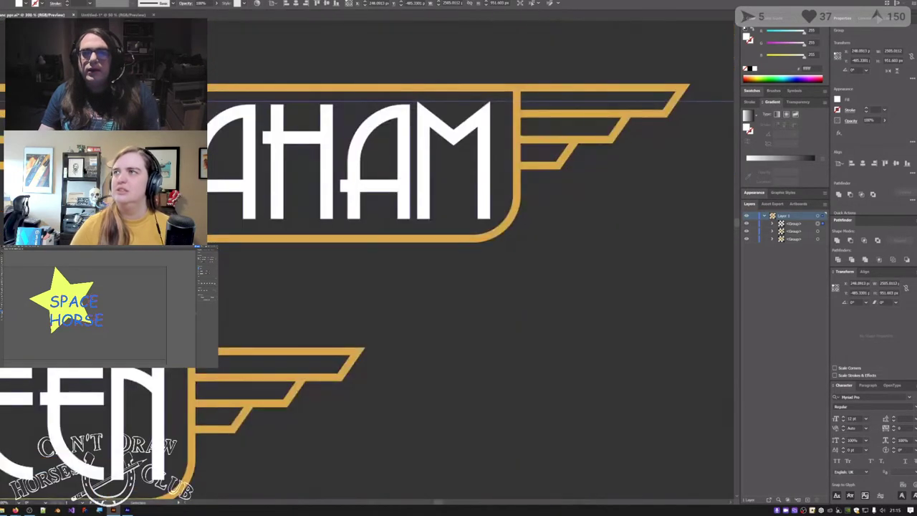
{"action": "double_click", "coordinate": [211, 172]}
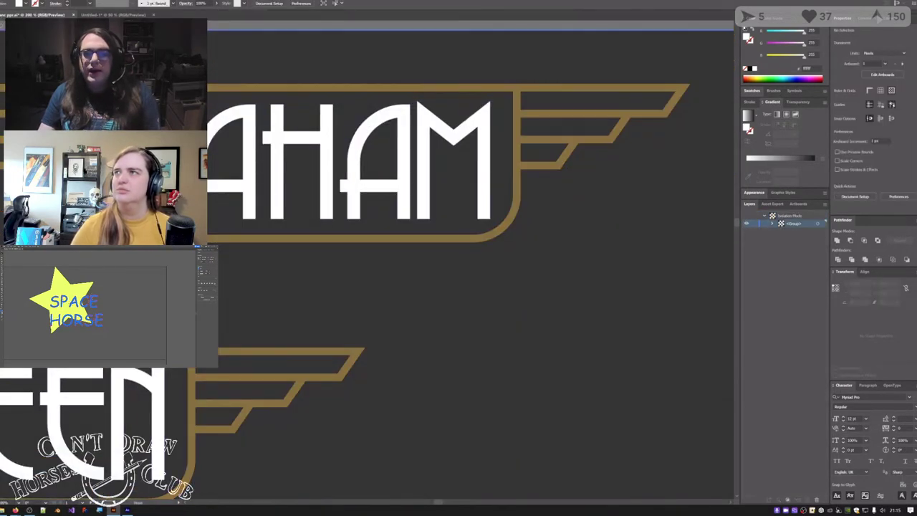
{"action": "double_click", "coordinate": [311, 288]}
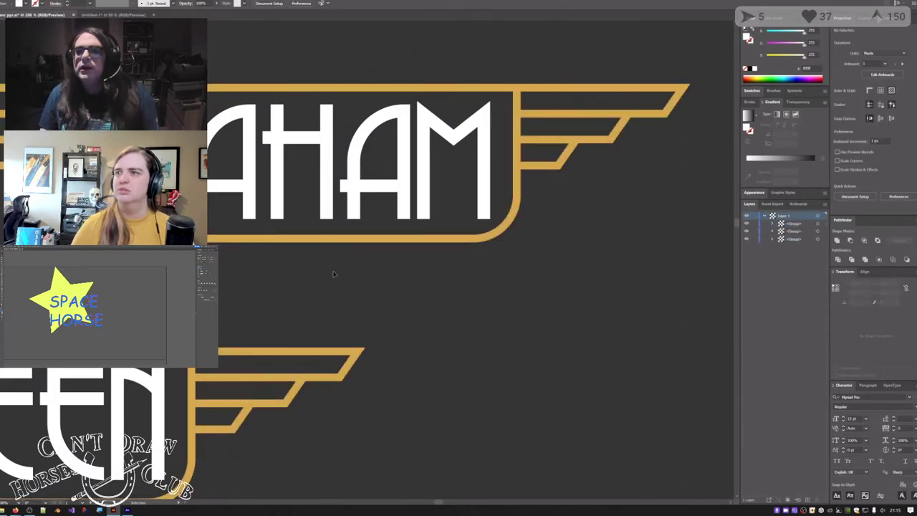
{"action": "scroll", "coordinate": [334, 275], "scroll_direction": "down", "scroll_amount": 5}
{"action": "left_click_drag", "start_coordinate": [334, 275], "coordinate": [250, 236]}
{"action": "scroll", "coordinate": [284, 234], "scroll_direction": "up", "scroll_amount": 2}
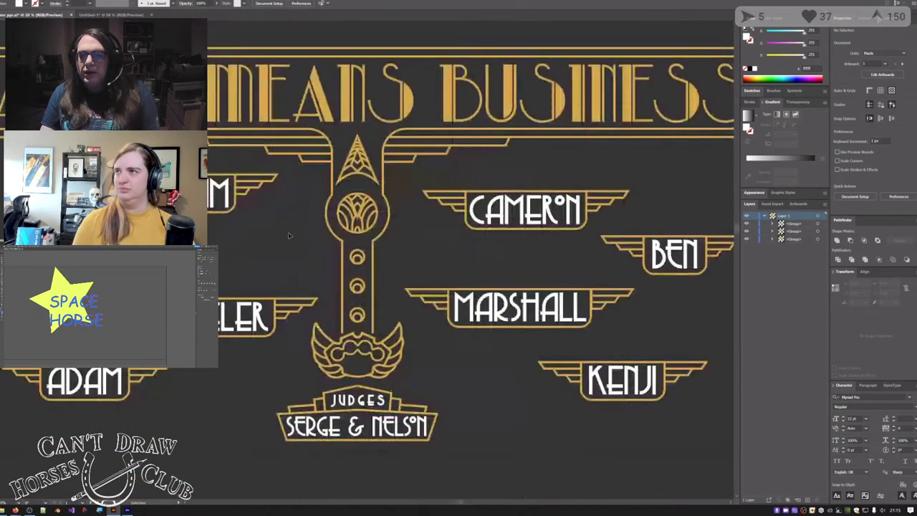
{"action": "left_click_drag", "start_coordinate": [285, 234], "coordinate": [275, 185]}
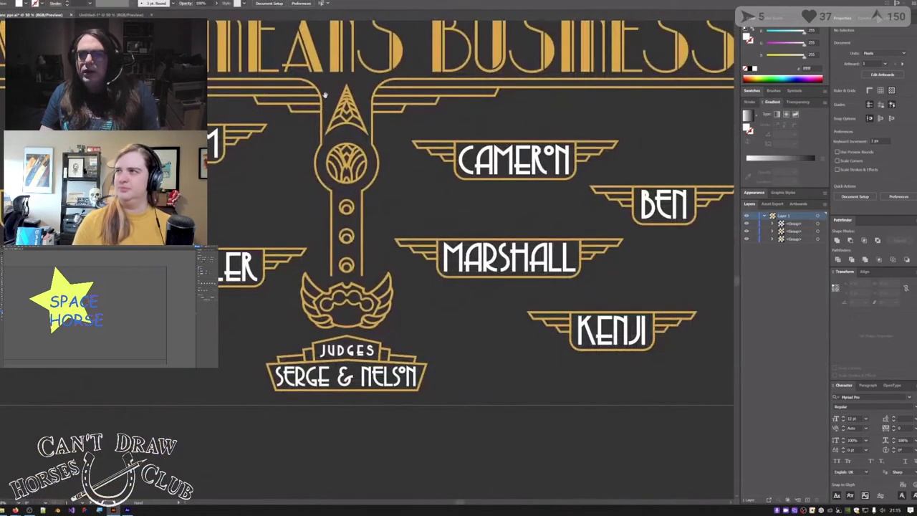
{"action": "left_click_drag", "start_coordinate": [325, 94], "coordinate": [324, 150]}
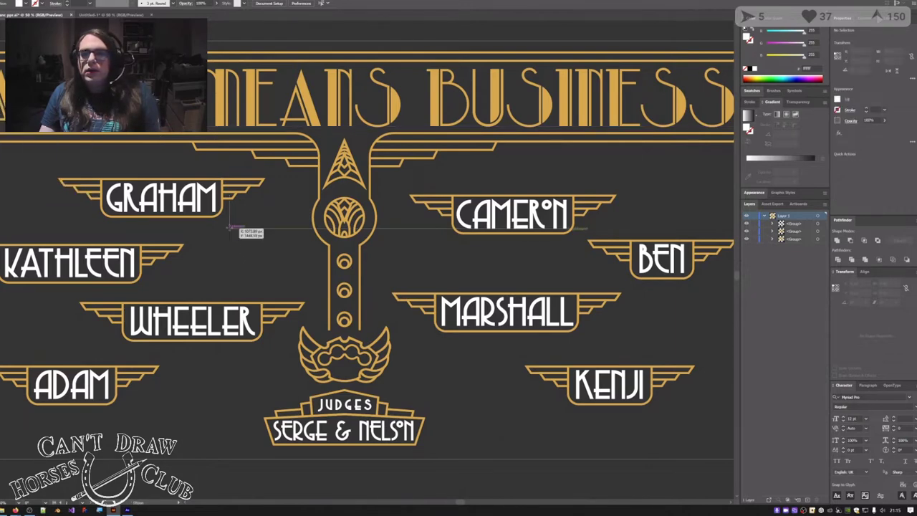
Step: Draw a white-filled circle about 218 px across beside the central column and give it a red 10 pt stroke
{"action": "left_click_drag", "start_coordinate": [229, 228], "coordinate": [281, 288]}
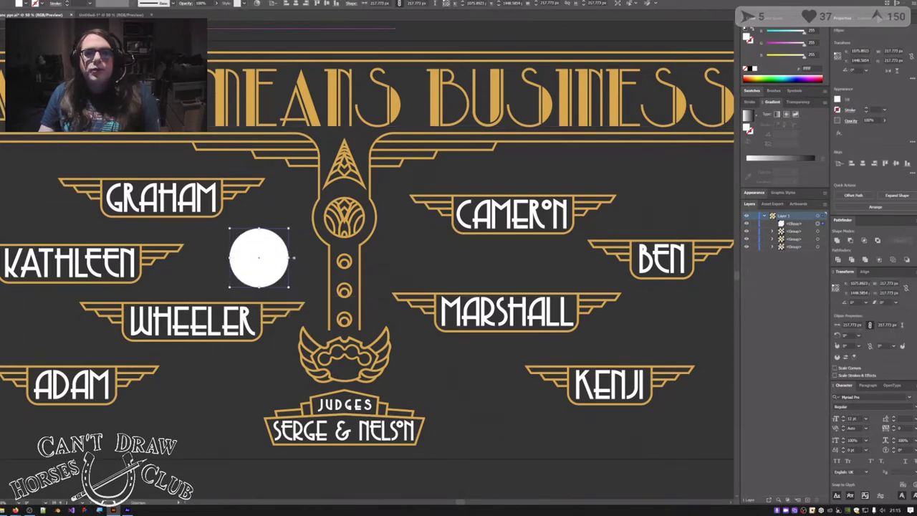
{"action": "left_click", "coordinate": [42, 4]}
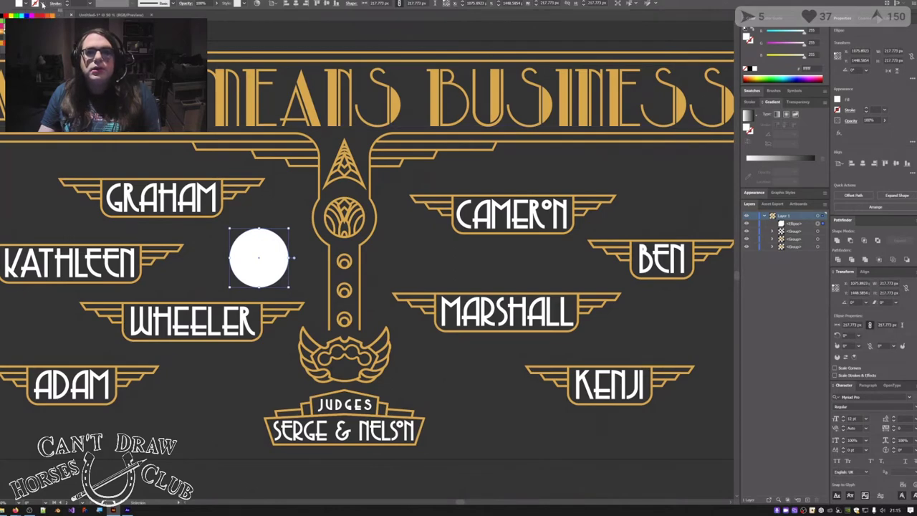
{"action": "left_click", "coordinate": [6, 16]}
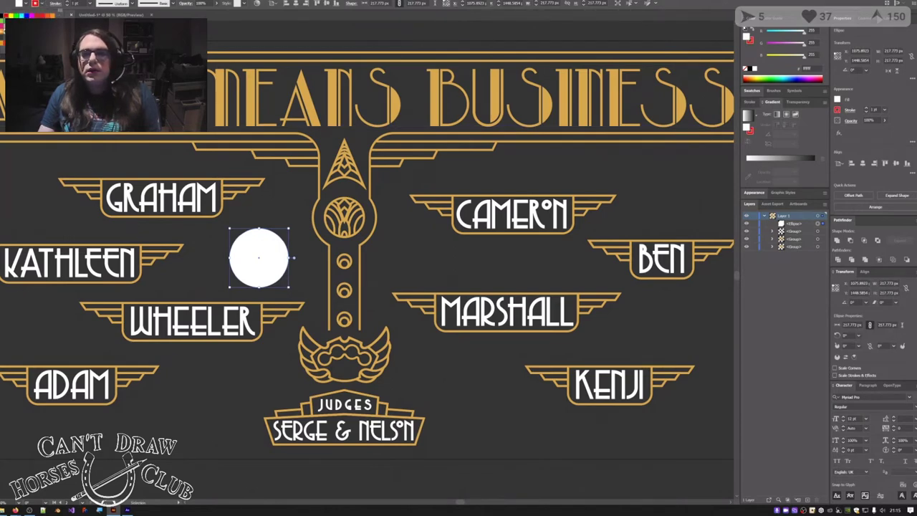
{"action": "left_click", "coordinate": [74, 4]}
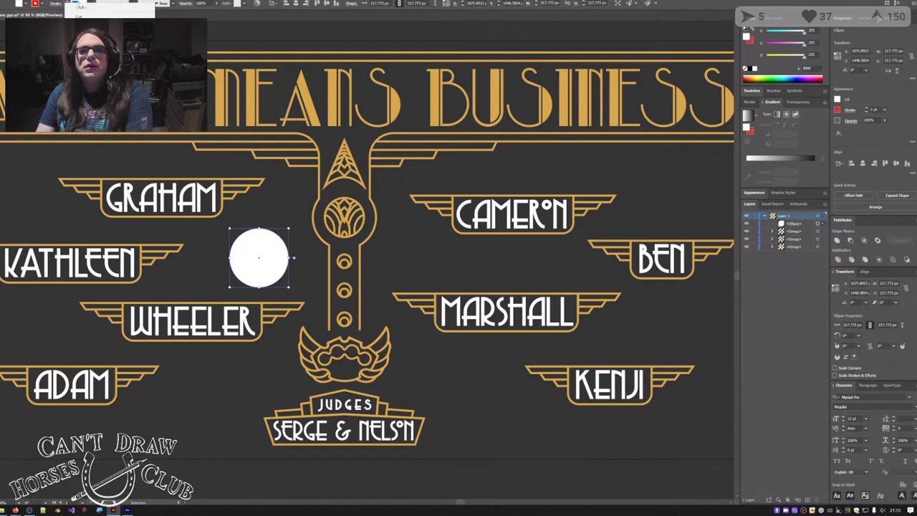
{"action": "type", "text": "10"}
{"action": "key", "text": "Return"}
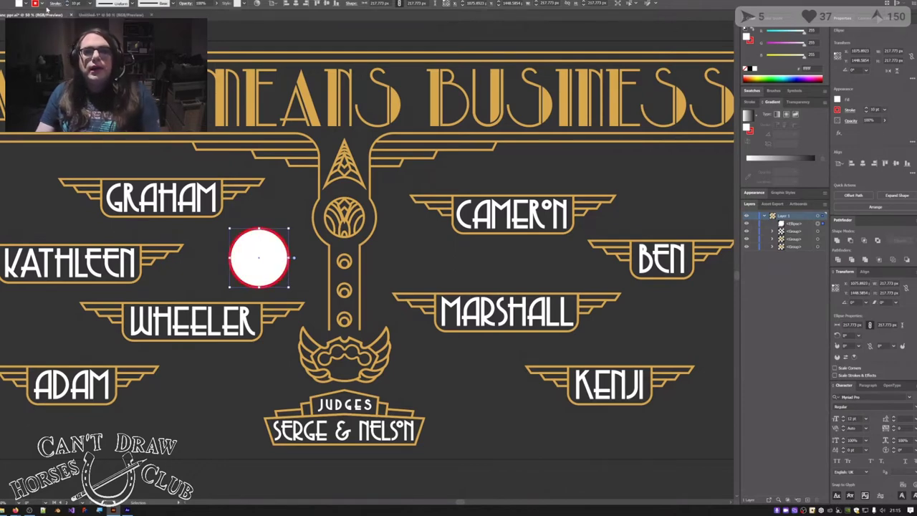
Step: Try a dashed line on the circle's red stroke and switch it back to solid
{"action": "left_click", "coordinate": [52, 5]}
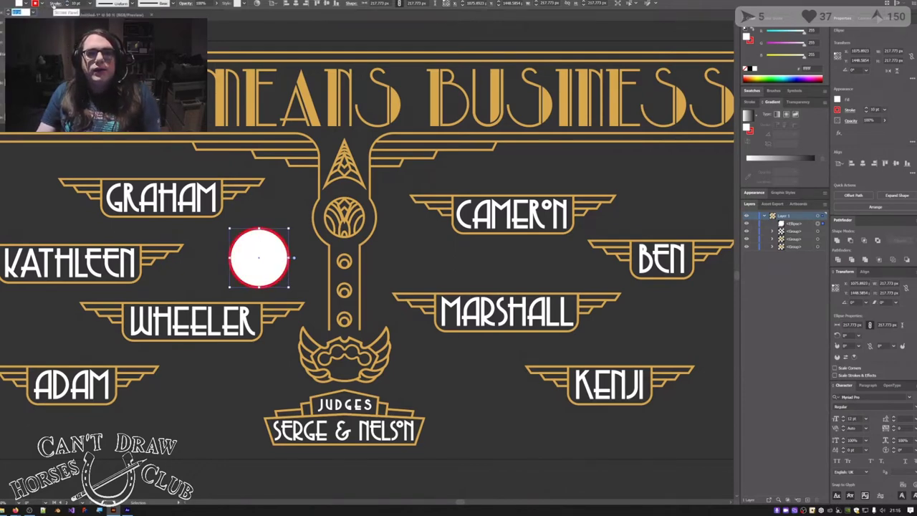
{"action": "left_click", "coordinate": [3, 53]}
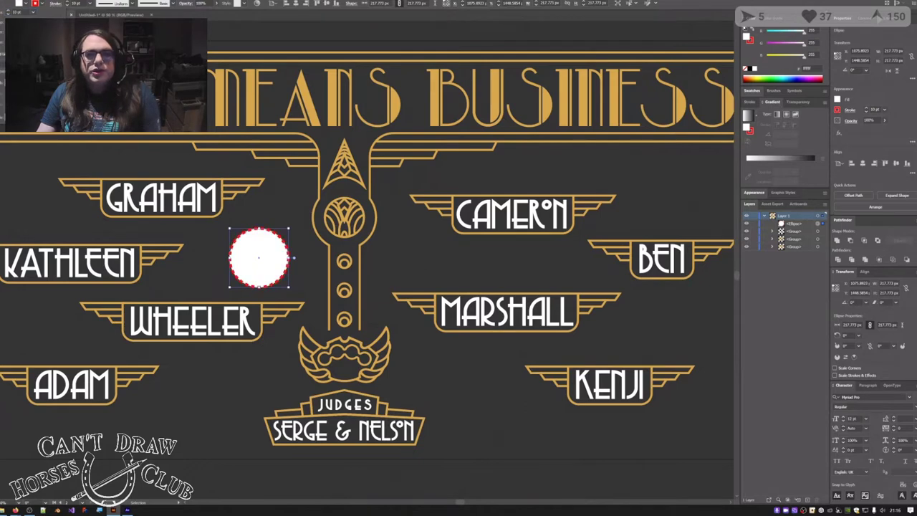
{"action": "key", "text": "Tab"}
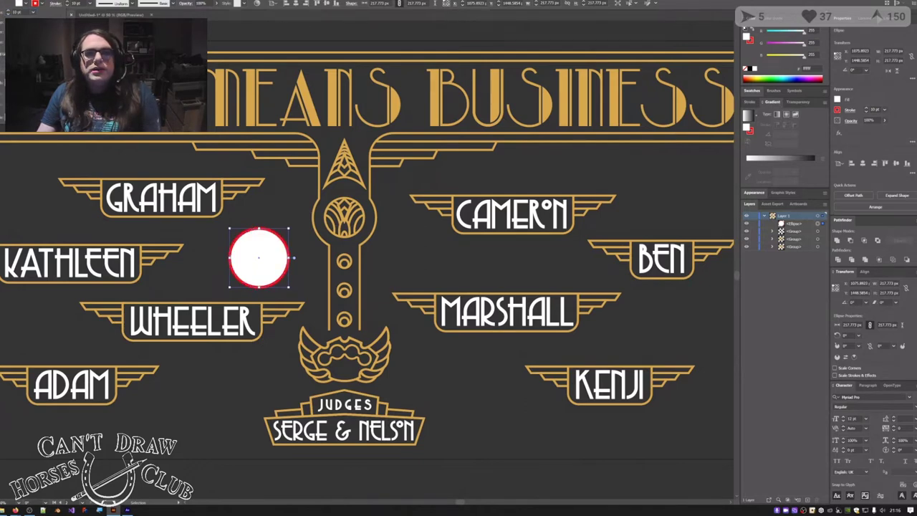
Step: Try aligning the circle's stroke to the outside and to the inside of its path, and return it to centred
{"action": "key", "text": "Tab"}
{"action": "key", "text": "Up"}
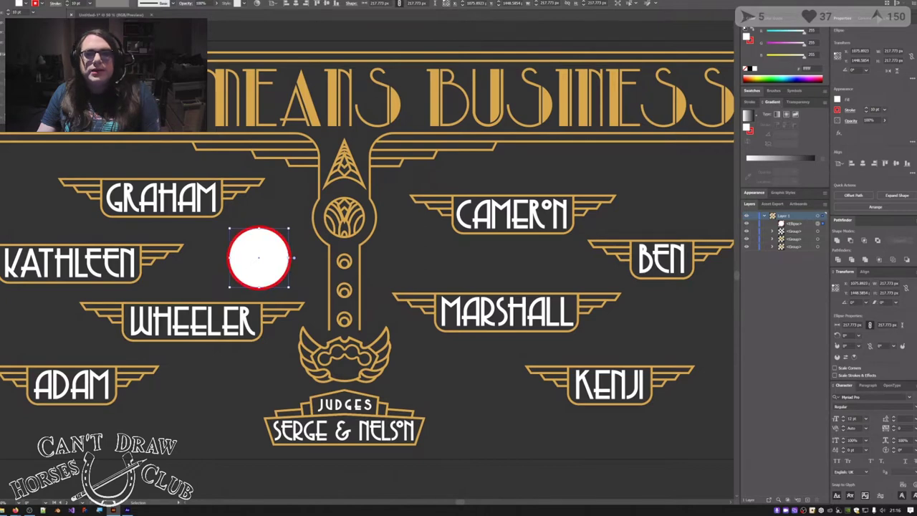
{"action": "key", "text": "Down"}
{"action": "key", "text": "Down"}
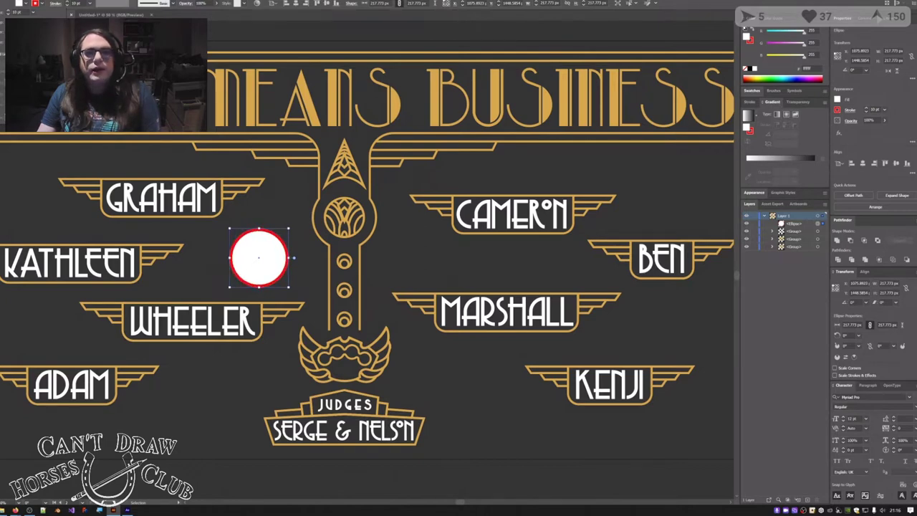
{"action": "left_click", "coordinate": [45, 43]}
{"action": "left_click", "coordinate": [23, 43]}
{"action": "left_click", "coordinate": [271, 199]}
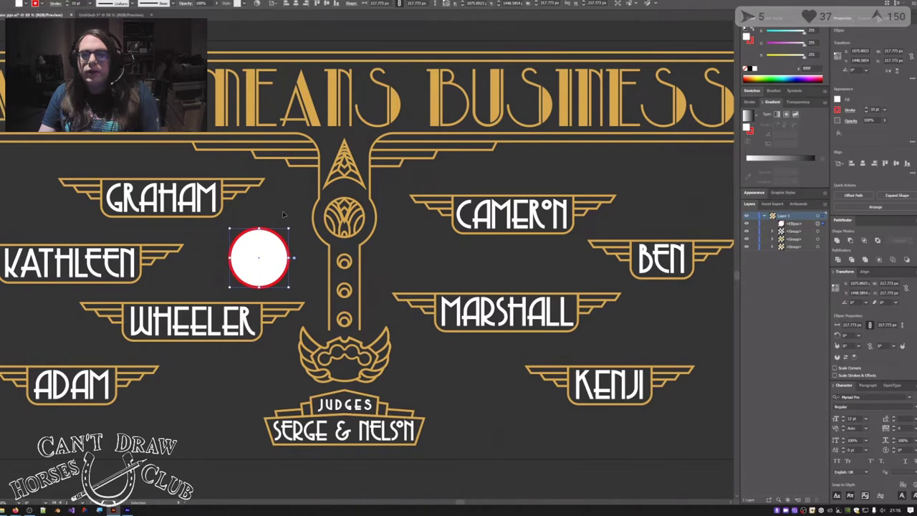
Step: Delete the white-filled circle with the red stroke beside the central column
{"action": "left_click", "coordinate": [284, 213]}
{"action": "left_click", "coordinate": [256, 260]}
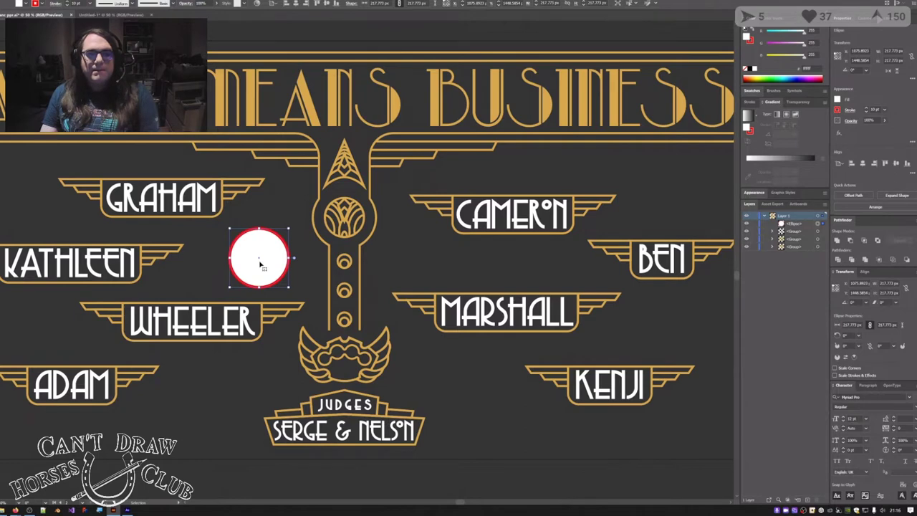
{"action": "key", "text": "Delete"}
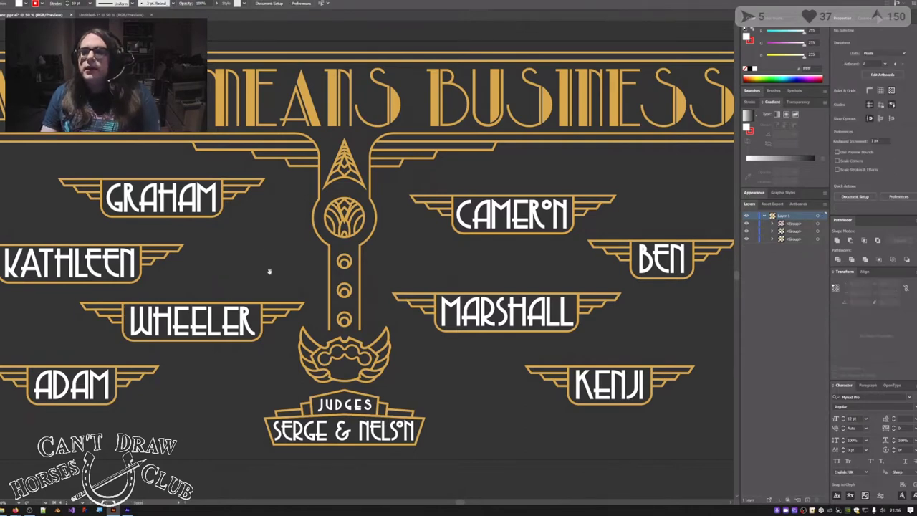
{"action": "left_click_drag", "start_coordinate": [268, 268], "coordinate": [215, 268]}
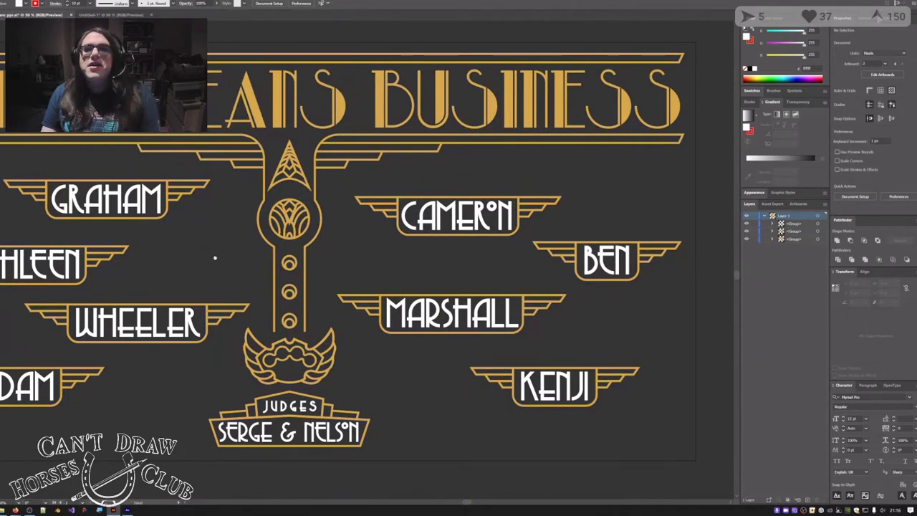
{"action": "left_click_drag", "start_coordinate": [222, 272], "coordinate": [303, 337]}
{"action": "left_click_drag", "start_coordinate": [314, 179], "coordinate": [305, 337]}
{"action": "left_click_drag", "start_coordinate": [331, 105], "coordinate": [285, 296]}
{"action": "left_click", "coordinate": [269, 237]}
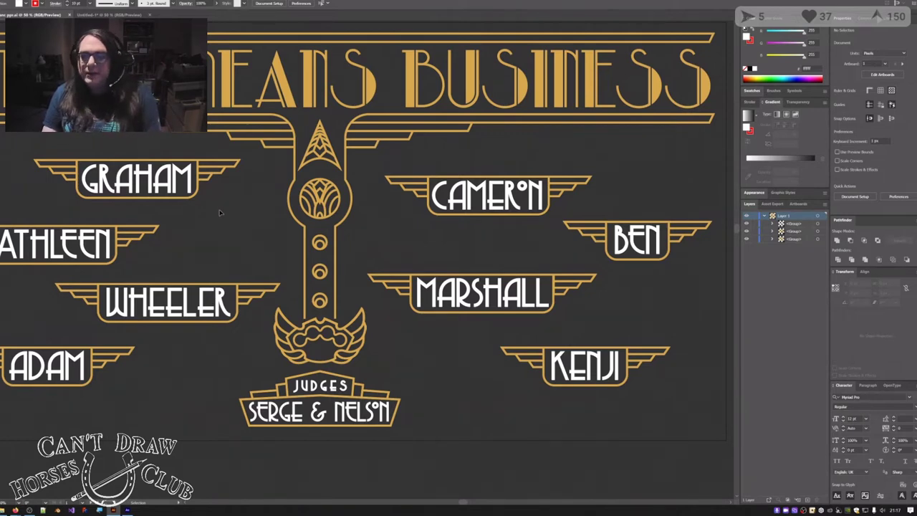
{"action": "left_click_drag", "start_coordinate": [237, 212], "coordinate": [229, 249]}
{"action": "scroll", "coordinate": [284, 230], "scroll_direction": "down", "scroll_amount": 1}
{"action": "scroll", "coordinate": [283, 230], "scroll_direction": "up", "scroll_amount": 1}
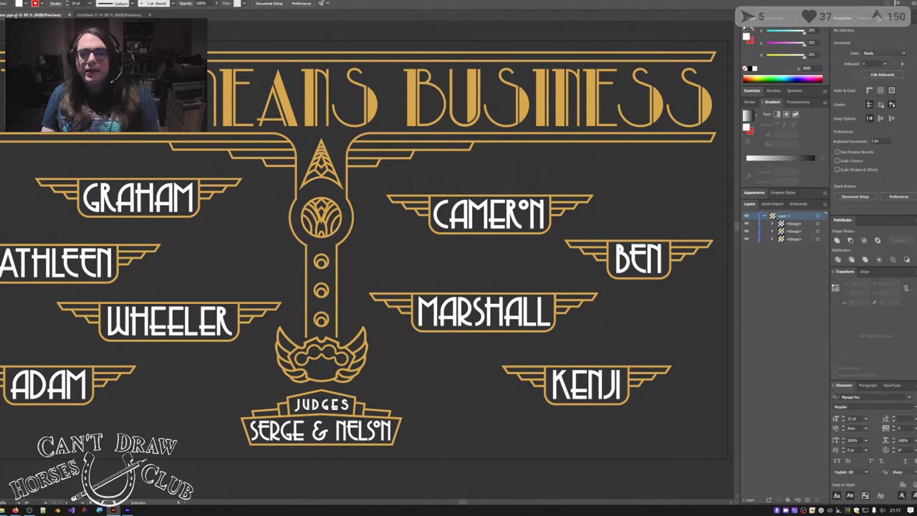
Step: Switch to After Effects and widen the Project panel
{"action": "left_click", "coordinate": [129, 511]}
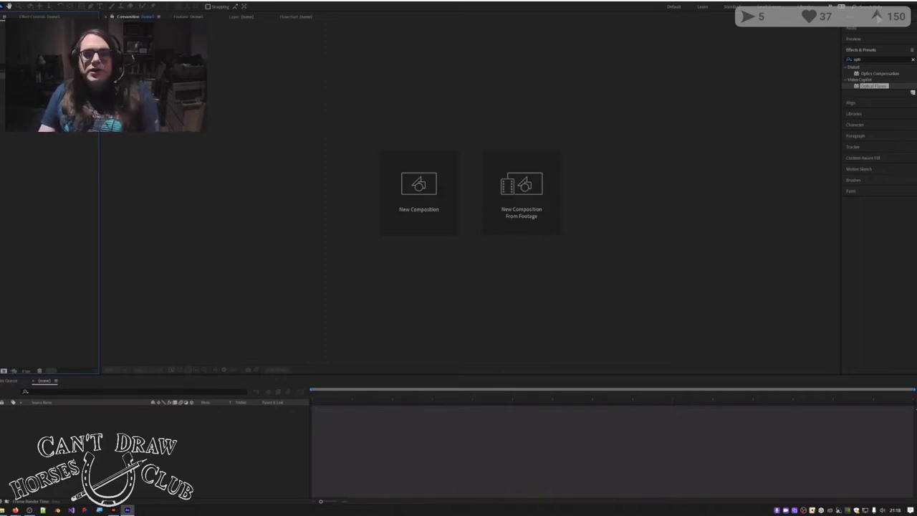
{"action": "left_click_drag", "start_coordinate": [99, 289], "coordinate": [150, 286]}
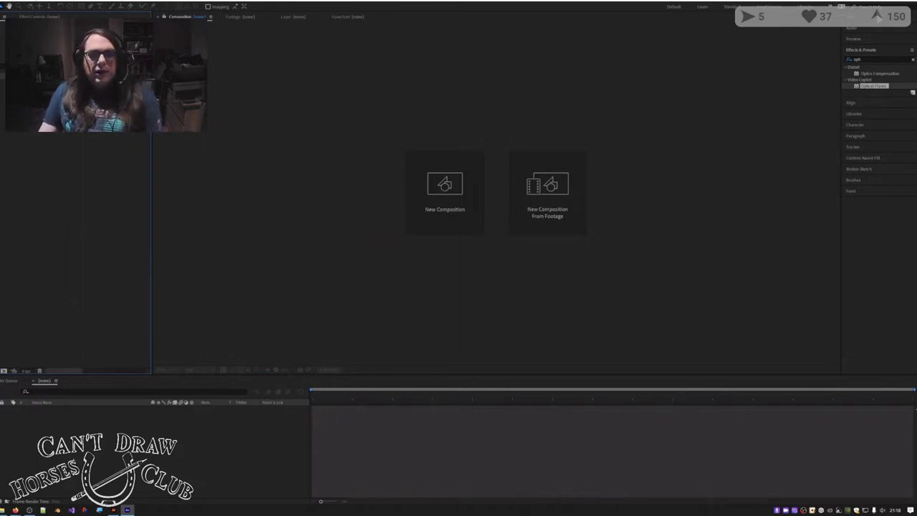
{"action": "double_click", "coordinate": [69, 190]}
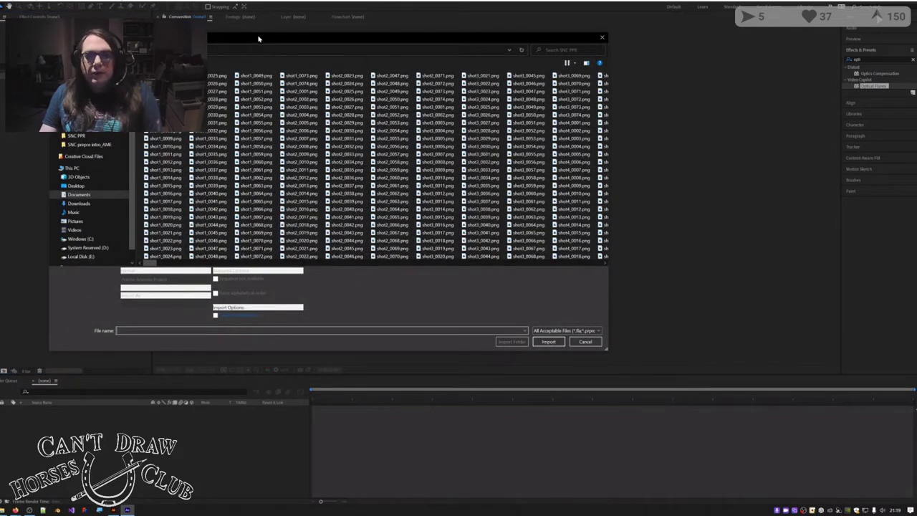
{"action": "left_click_drag", "start_coordinate": [258, 38], "coordinate": [0, 346]}
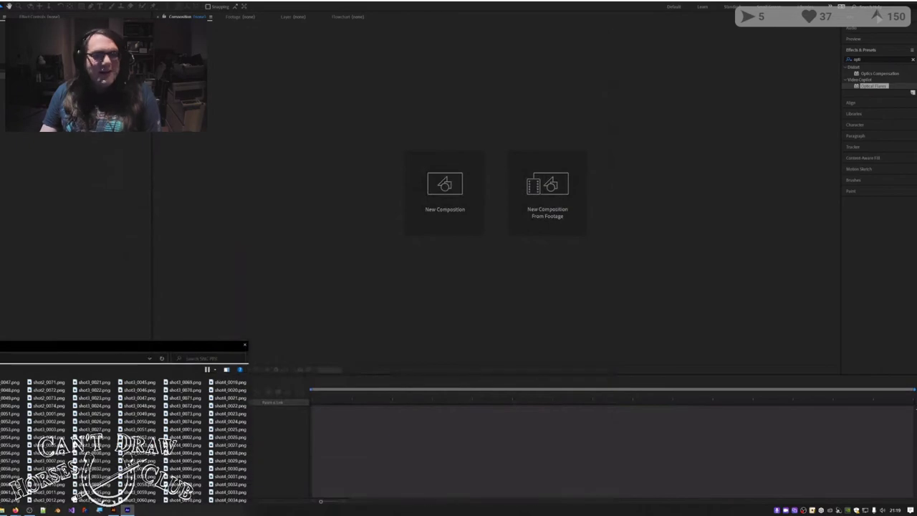
{"action": "key", "text": "Escape"}
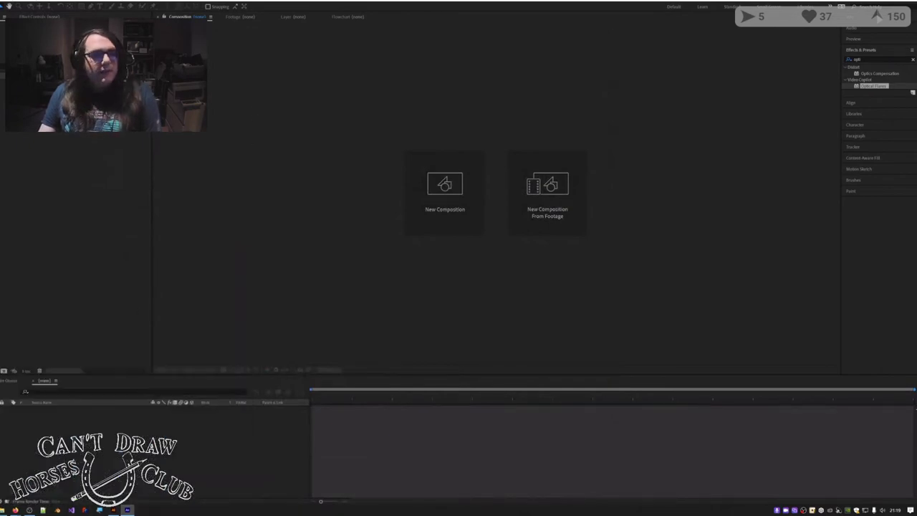
Step: Import snc ppr.ai from the LRR documents folder into the project as footage
{"action": "double_click", "coordinate": [146, 307]}
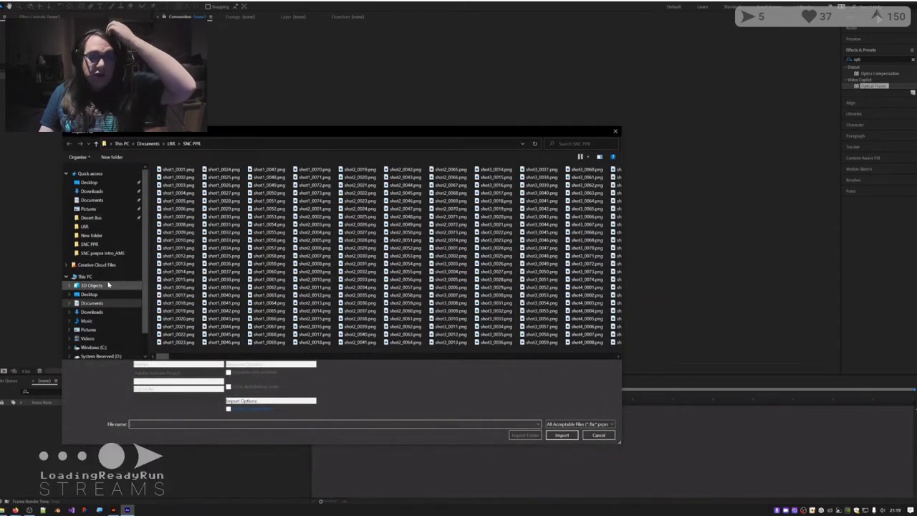
{"action": "left_click", "coordinate": [172, 144]}
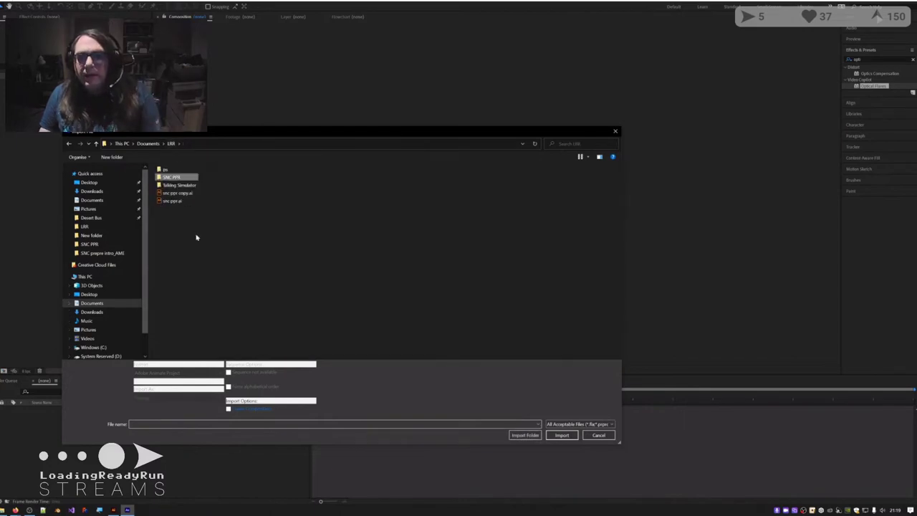
{"action": "double_click", "coordinate": [177, 203]}
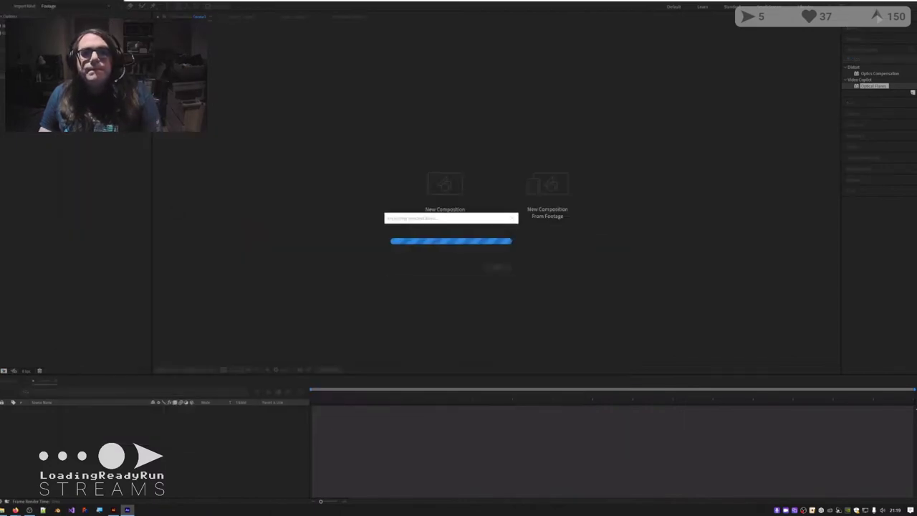
{"action": "left_click", "coordinate": [51, 6]}
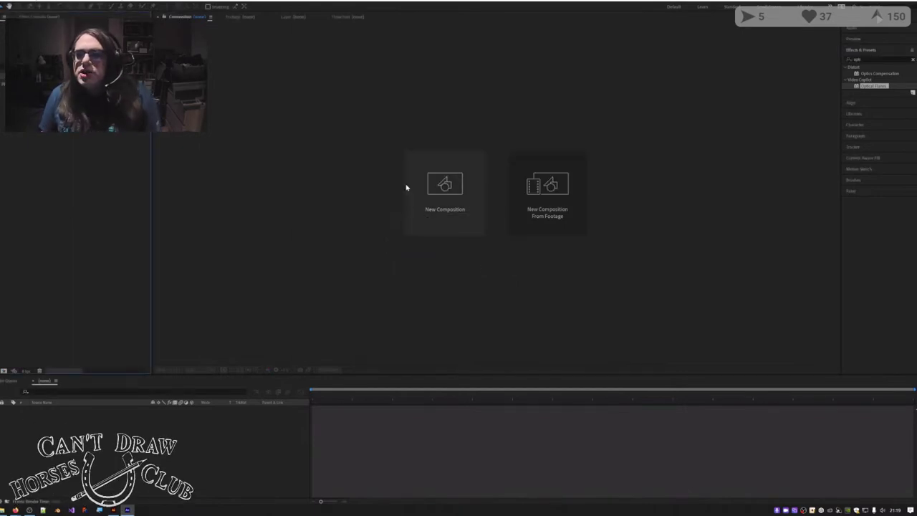
{"action": "left_click", "coordinate": [429, 198]}
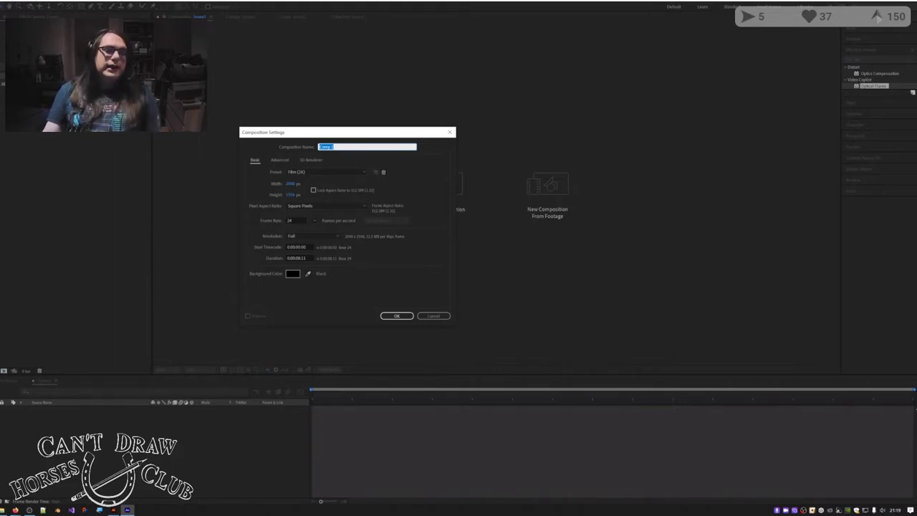
{"action": "left_click", "coordinate": [433, 316]}
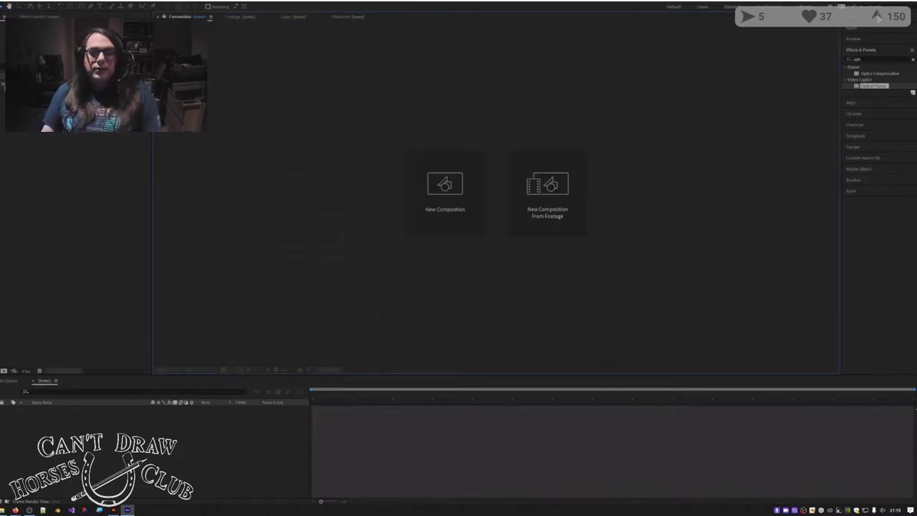
{"action": "key", "text": "ctrl+i"}
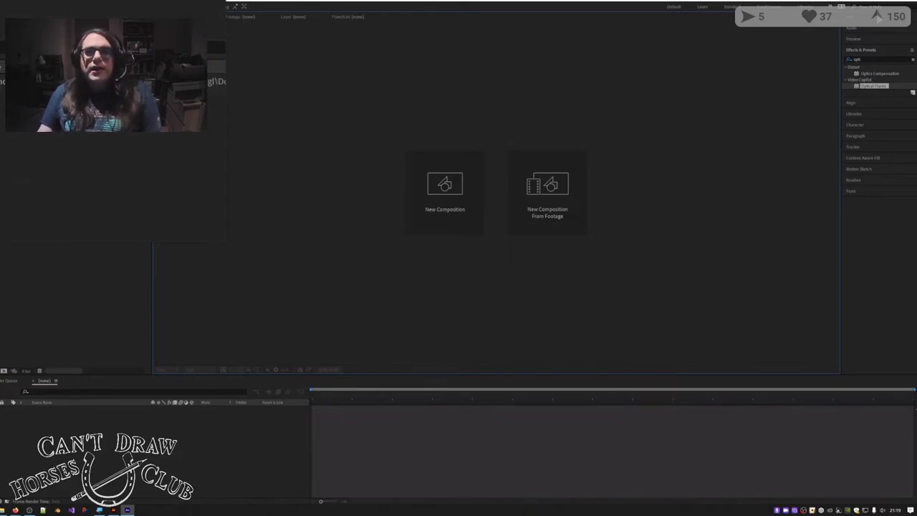
{"action": "double_click", "coordinate": [176, 174]}
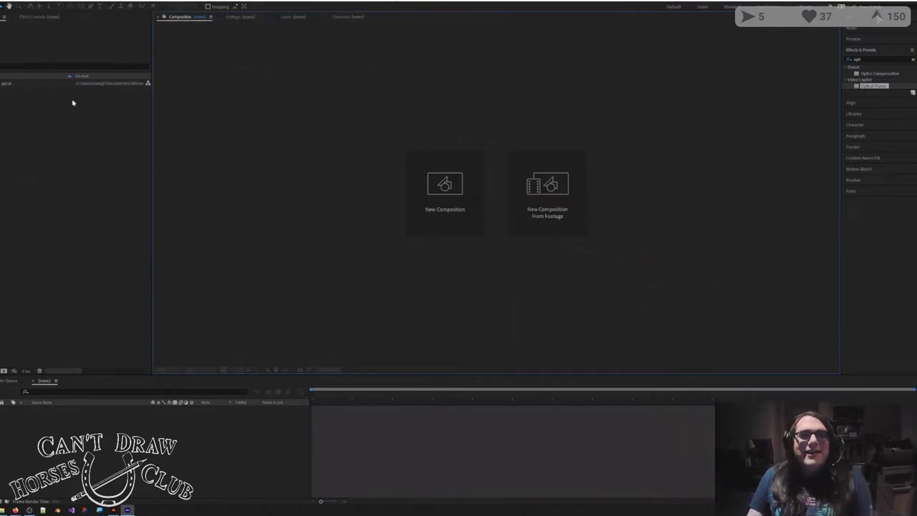
{"action": "left_click", "coordinate": [3, 85]}
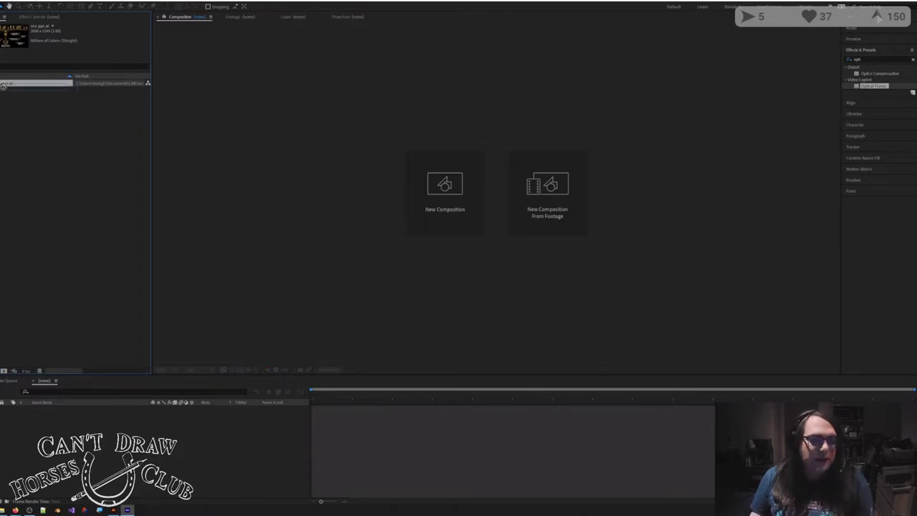
{"action": "left_click", "coordinate": [59, 151]}
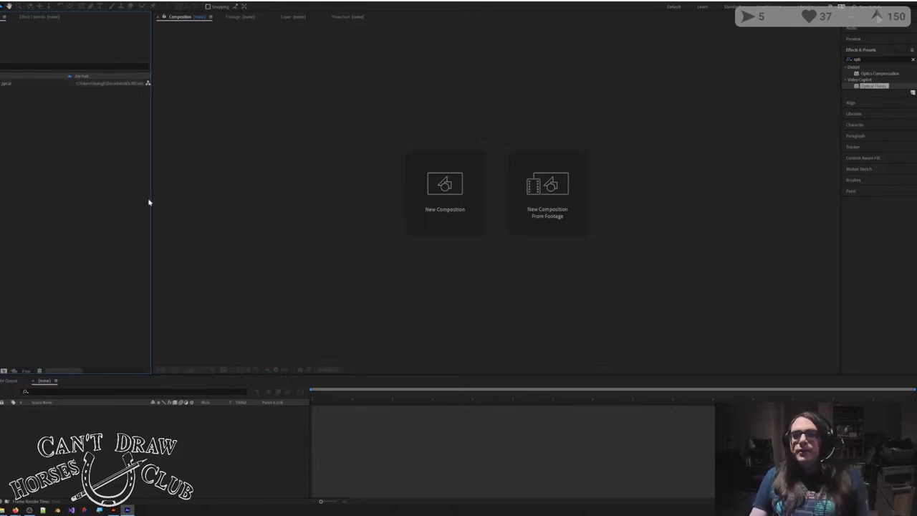
Step: Create a new composition with the HDTV 1080 25 preset
{"action": "left_click", "coordinate": [452, 200]}
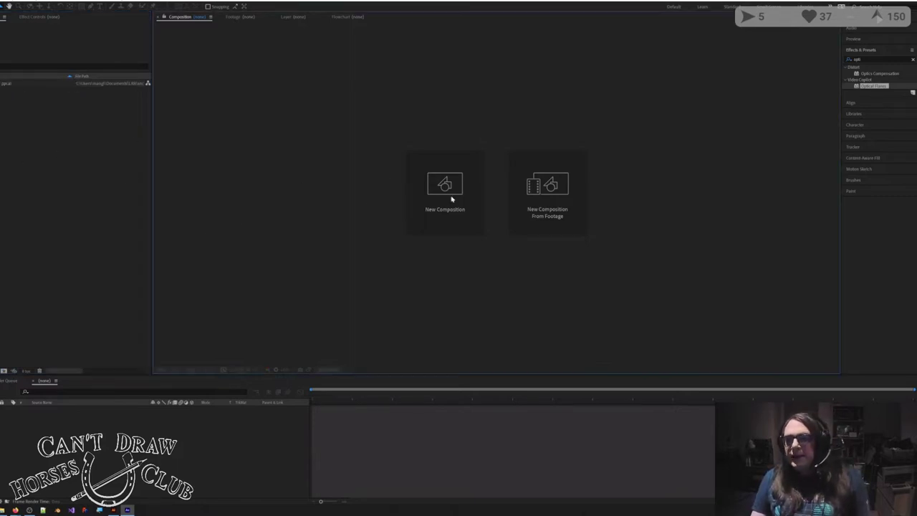
{"action": "left_click", "coordinate": [404, 210]}
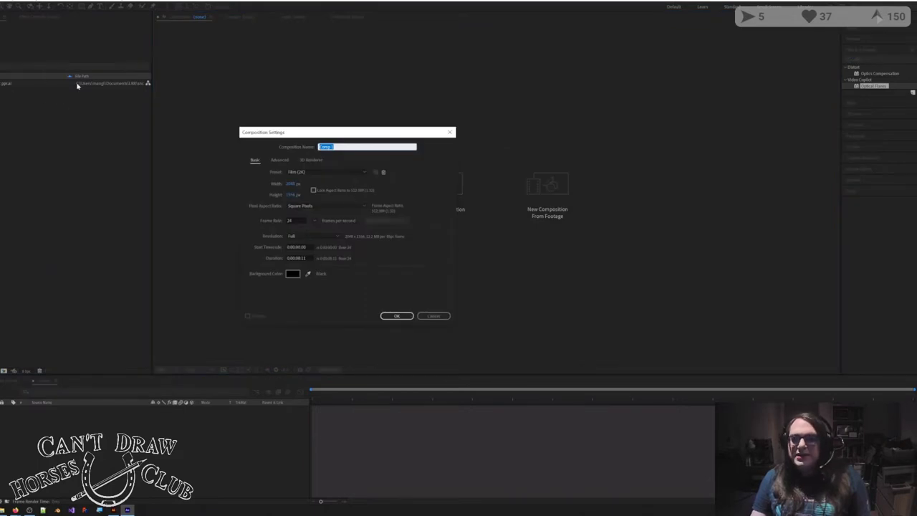
{"action": "left_click", "coordinate": [319, 173]}
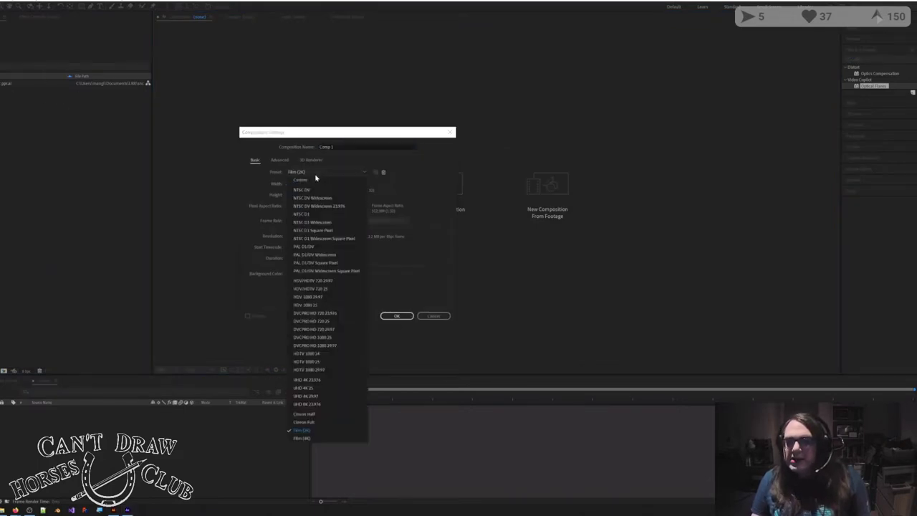
{"action": "left_click", "coordinate": [345, 361]}
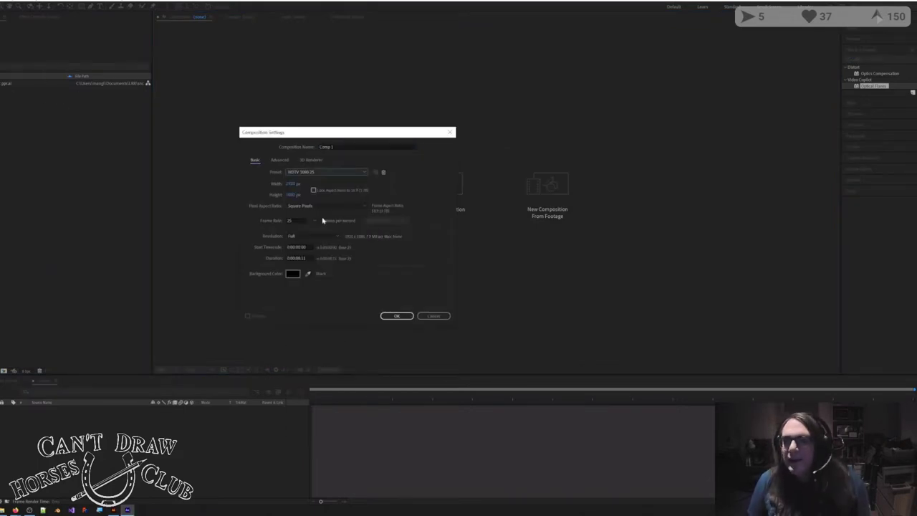
{"action": "left_click", "coordinate": [392, 315]}
Step: Add the snc ppr.ai footage to the composition's timeline as a layer and leave it deselected
{"action": "left_click", "coordinate": [26, 106]}
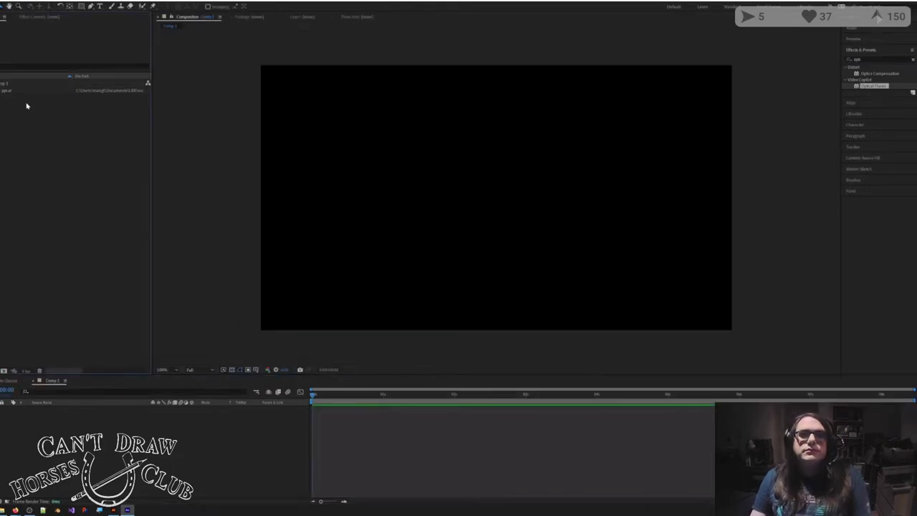
{"action": "left_click_drag", "start_coordinate": [29, 91], "coordinate": [215, 455]}
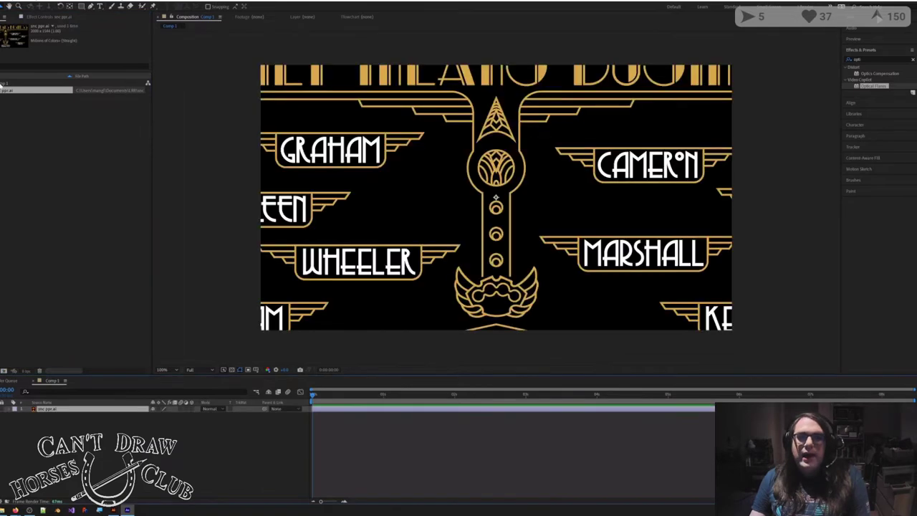
{"action": "left_click", "coordinate": [8, 98]}
{"action": "key", "text": "F2"}
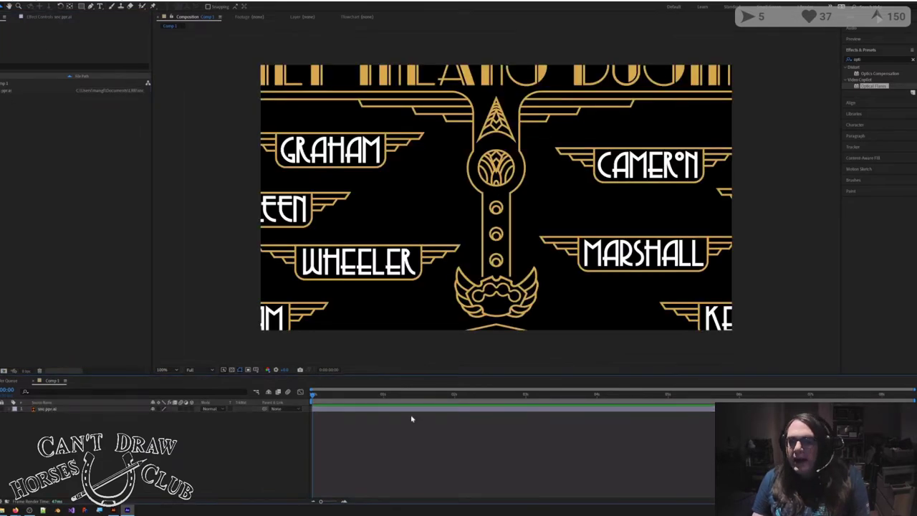
Step: Scale the snc ppr.ai layer down proportionally about its centre until the whole design fits inside the composition frame
{"action": "left_click", "coordinate": [331, 411]}
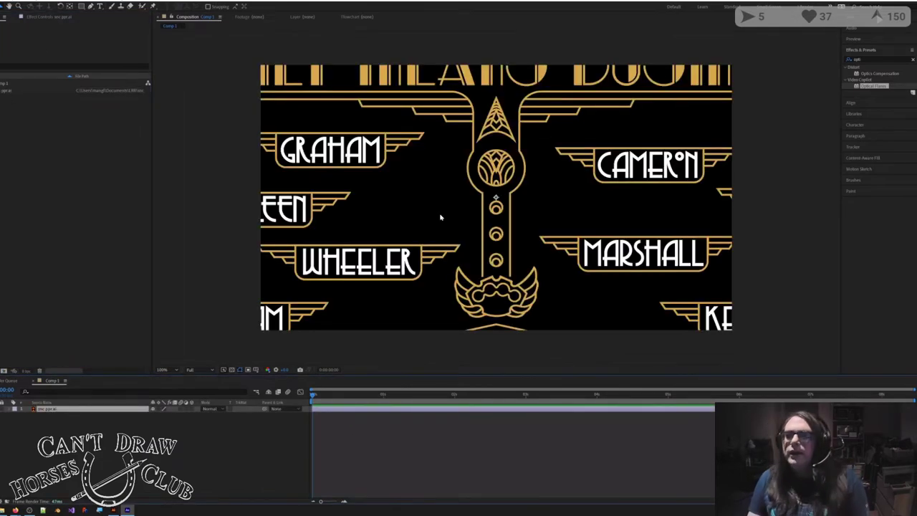
{"action": "scroll", "coordinate": [441, 216], "scroll_direction": "down", "scroll_amount": 2}
{"action": "scroll", "coordinate": [441, 216], "scroll_direction": "up", "scroll_amount": 2}
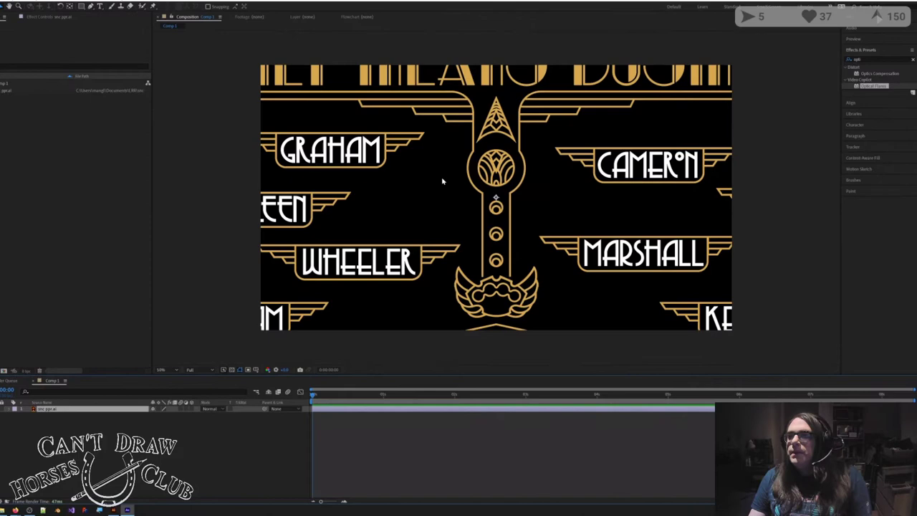
{"action": "scroll", "coordinate": [440, 184], "scroll_direction": "down", "scroll_amount": 2}
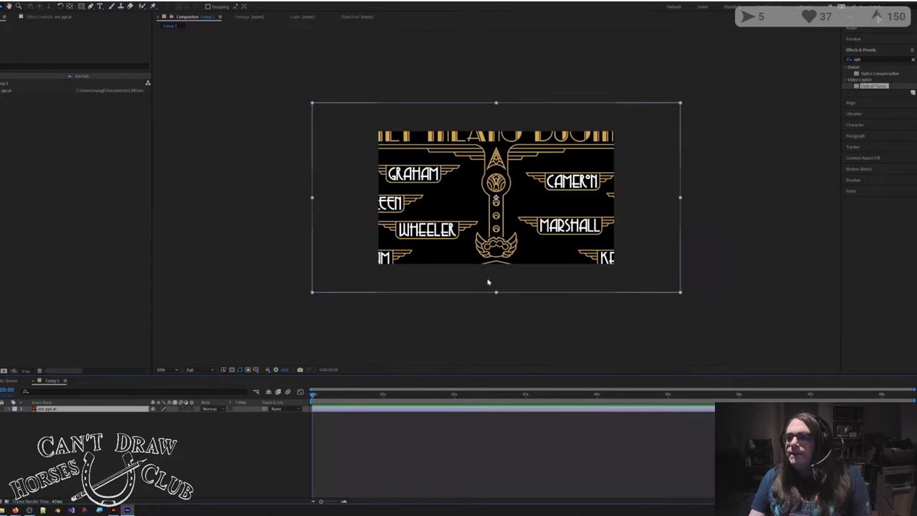
{"action": "left_click_drag", "start_coordinate": [497, 294], "coordinate": [498, 258]}
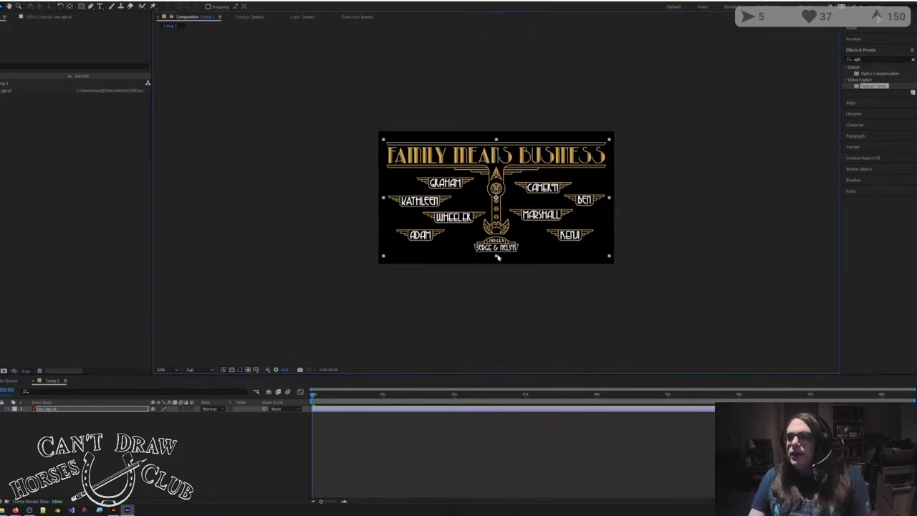
{"action": "scroll", "coordinate": [439, 149], "scroll_direction": "up", "scroll_amount": 1}
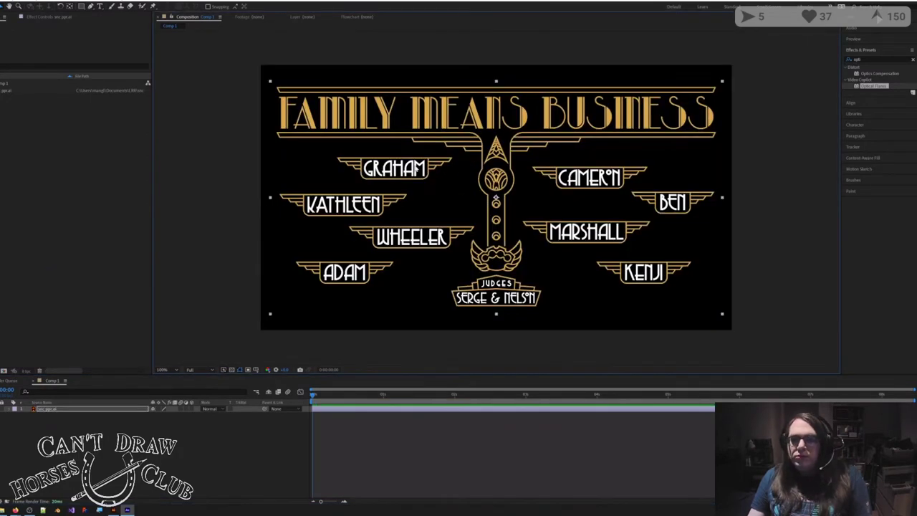
Step: Turn on continuous rasterization for the snc ppr.ai layer
{"action": "left_click", "coordinate": [122, 430]}
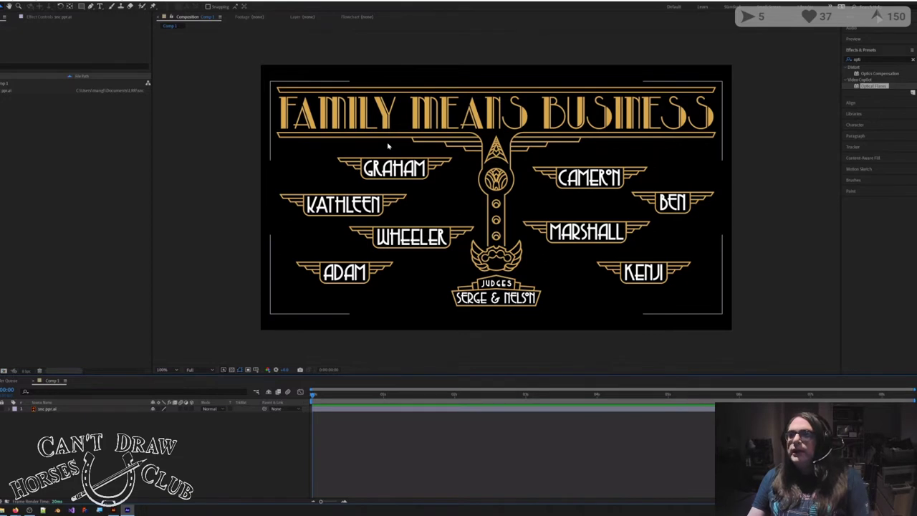
{"action": "left_click", "coordinate": [417, 107]}
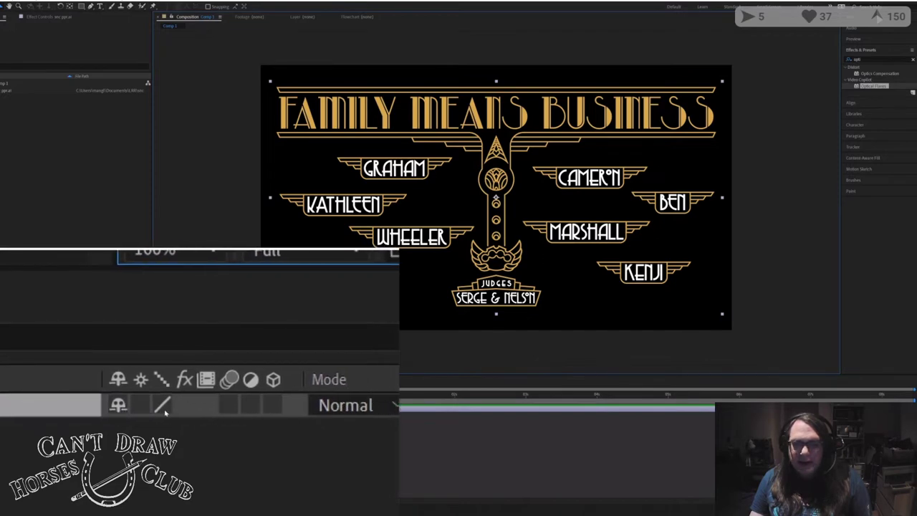
{"action": "left_click", "coordinate": [159, 408]}
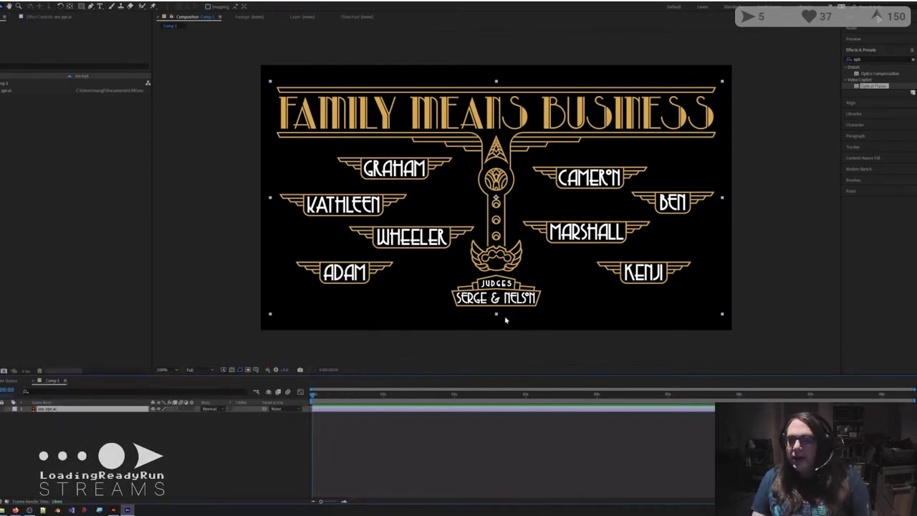
Step: Enlarge the snc ppr.ai layer proportionally well beyond the composition frame and examine its line edges at higher magnification
{"action": "left_click_drag", "start_coordinate": [497, 316], "coordinate": [508, 513]}
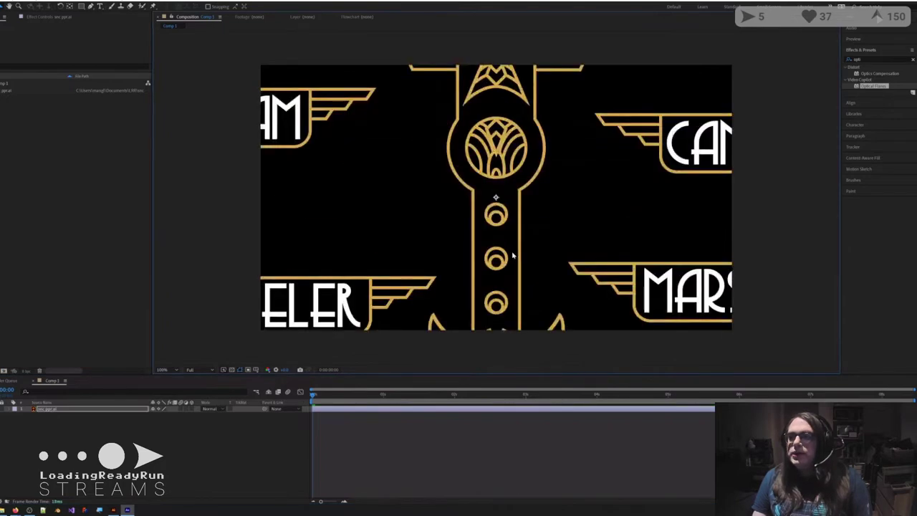
{"action": "key", "text": "period"}
{"action": "key", "text": "period"}
{"action": "key", "text": "comma"}
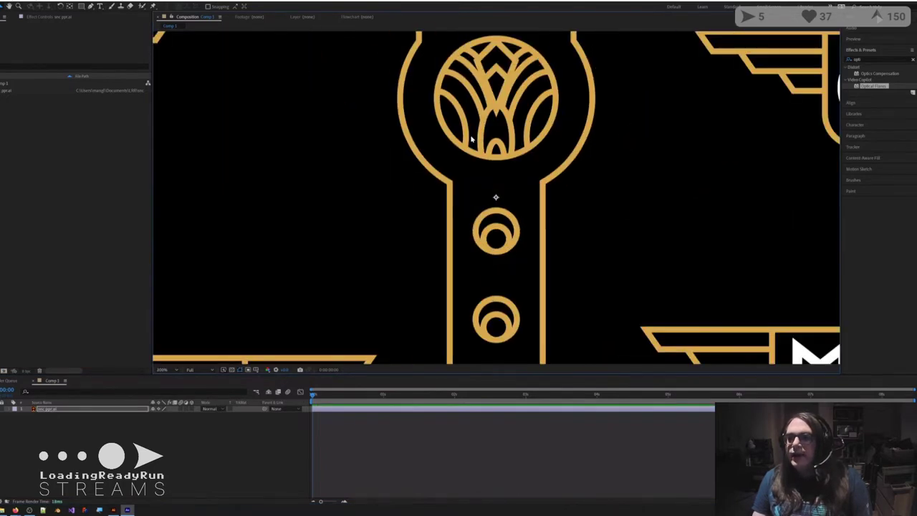
{"action": "key", "text": "comma"}
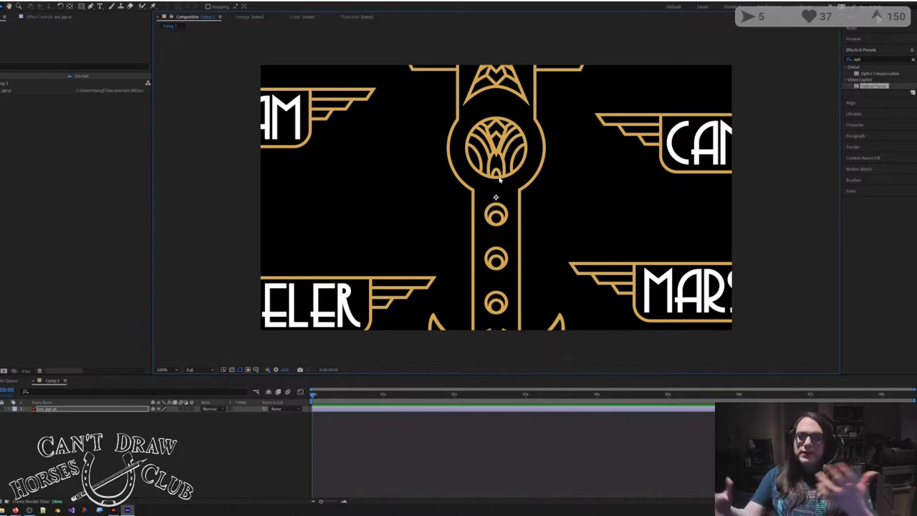
Step: Reset the snc ppr.ai layer's scale to 100% and reduce it to about 64% so the whole design fits the frame
{"action": "left_click", "coordinate": [59, 437]}
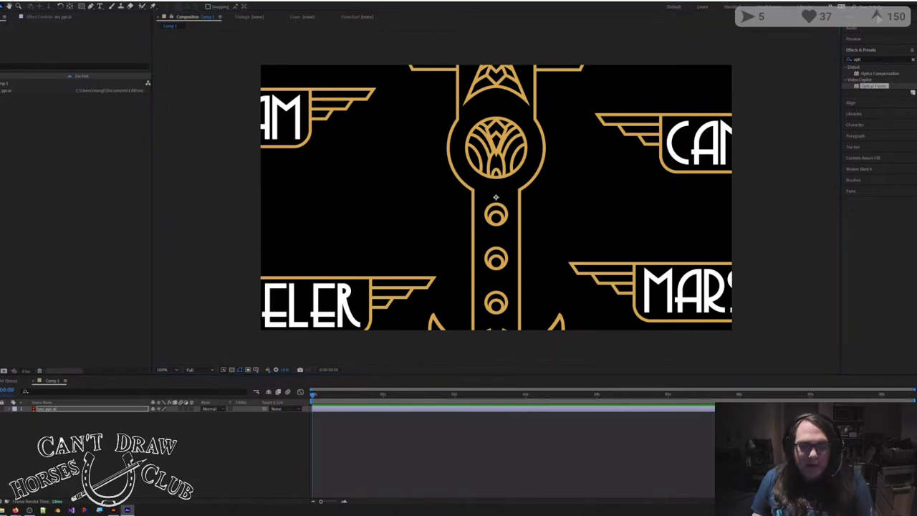
{"action": "left_click", "coordinate": [50, 411]}
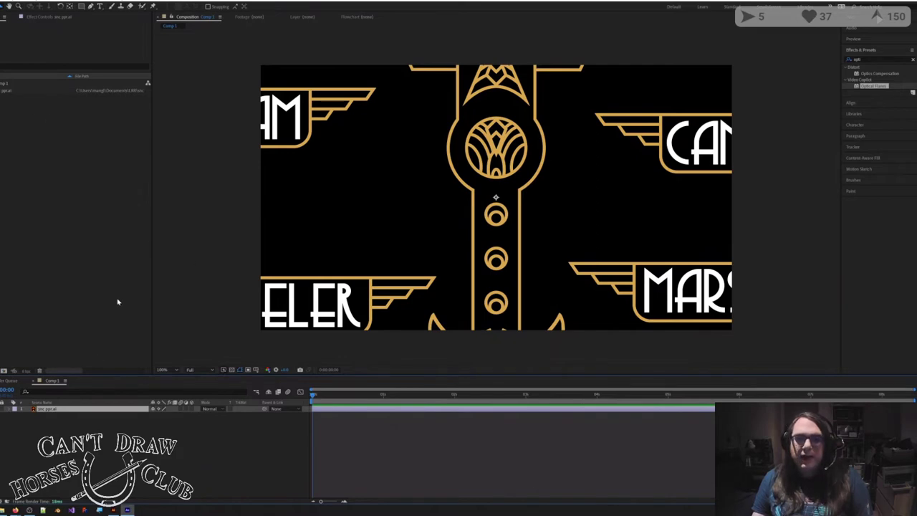
{"action": "key", "text": "s"}
{"action": "left_click", "coordinate": [163, 415]}
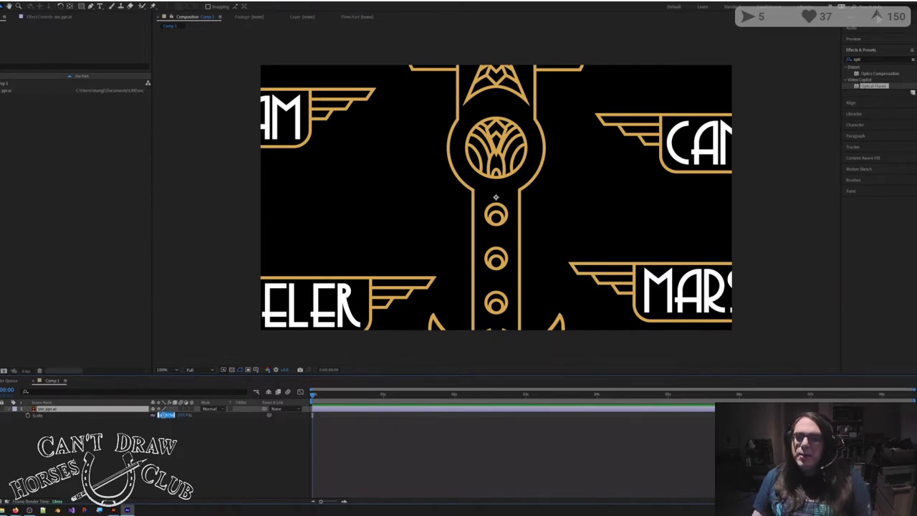
{"action": "type", "text": "100"}
{"action": "key", "text": "Return"}
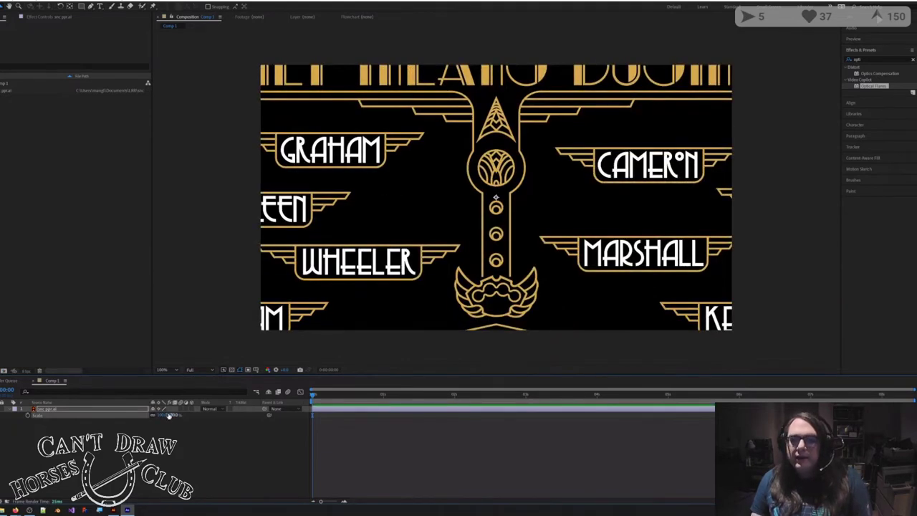
{"action": "left_click_drag", "start_coordinate": [166, 415], "coordinate": [150, 414]}
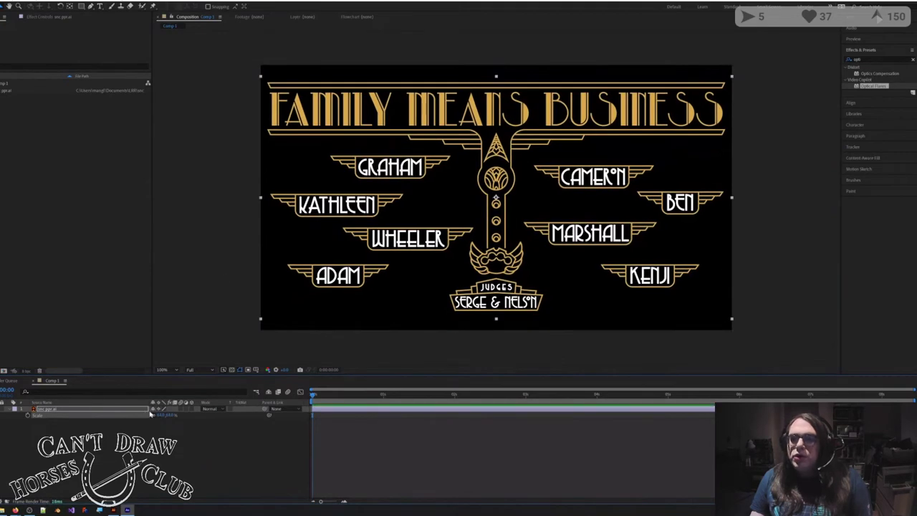
Step: Create shapes from the snc ppr.ai vector layer
{"action": "left_click", "coordinate": [65, 411]}
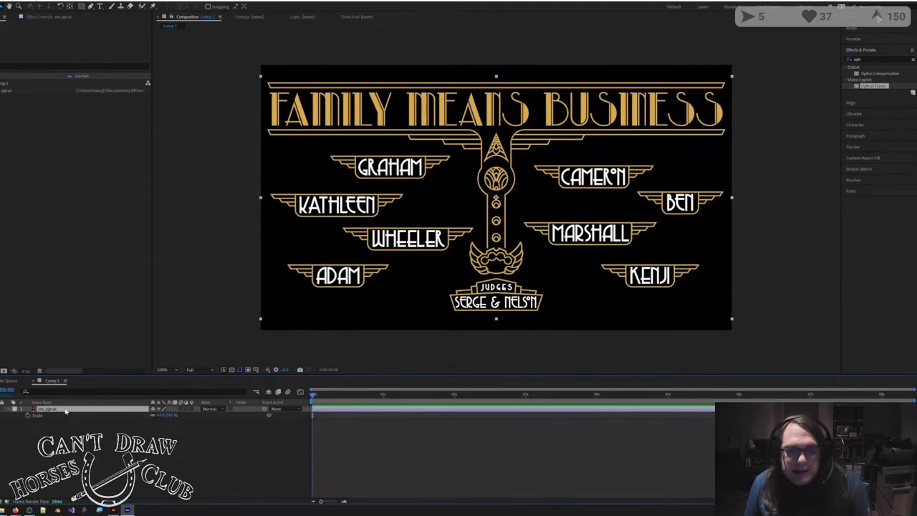
{"action": "right_click", "coordinate": [55, 410]}
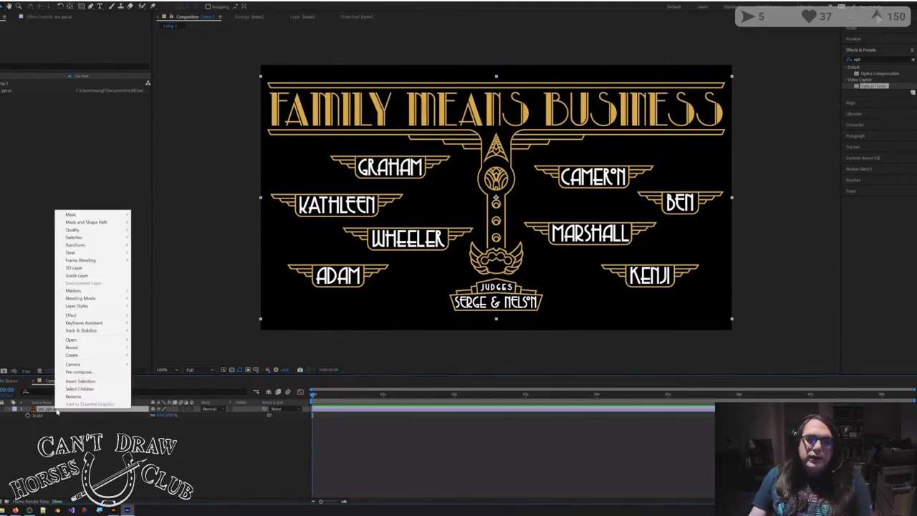
{"action": "mouse_move", "coordinate": [93, 356]}
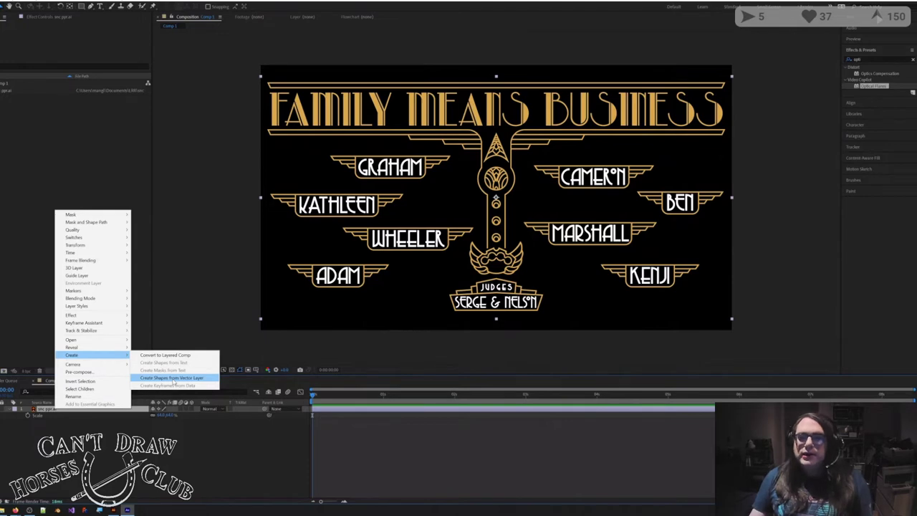
{"action": "left_click", "coordinate": [173, 378]}
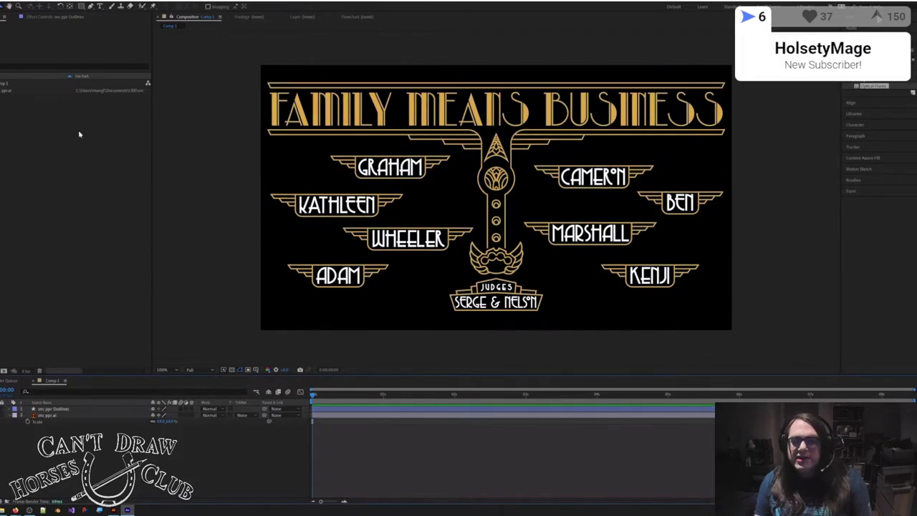
{"action": "left_click", "coordinate": [356, 412]}
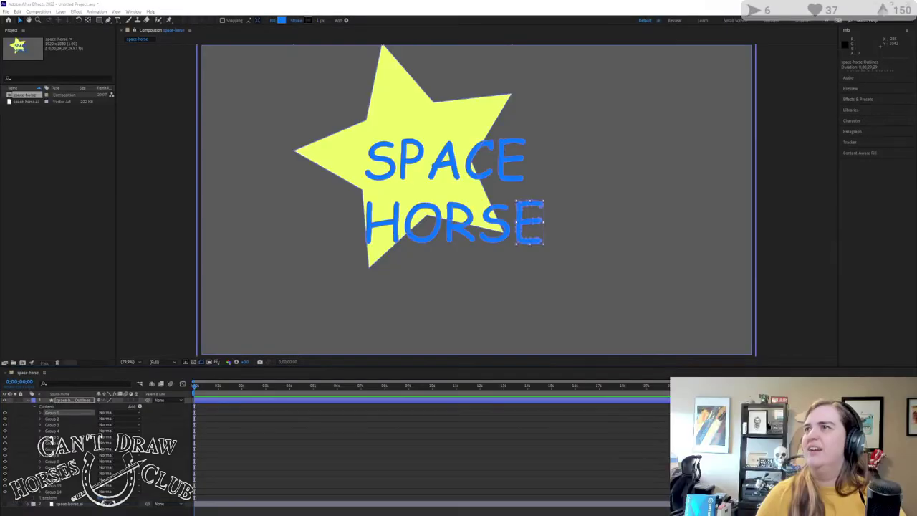
Step: In the space-horse composition, select individual groups of the outlines layer to see which letter or star each one contains
{"action": "left_click", "coordinate": [56, 419]}
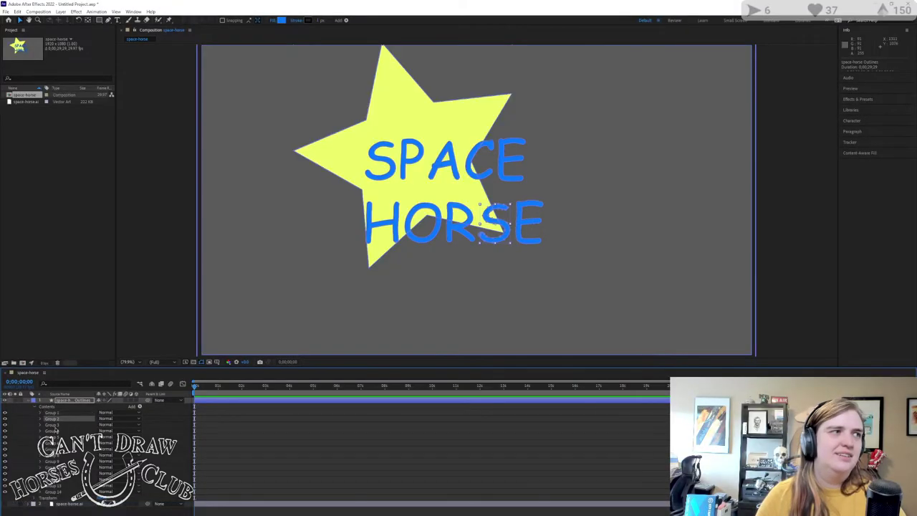
{"action": "left_click", "coordinate": [56, 426]}
{"action": "left_click", "coordinate": [56, 437]}
{"action": "left_click", "coordinate": [56, 450]}
{"action": "left_click", "coordinate": [56, 473]}
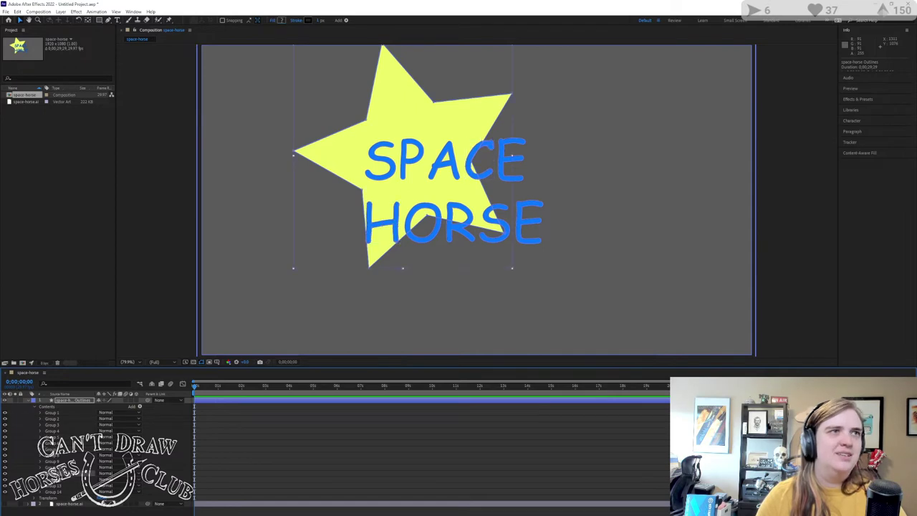
{"action": "left_click", "coordinate": [60, 485]}
Step: Select sample groups in the snc ppr Outlines layer to examine which artwork each holds, and collapse and deselect the layer
{"action": "left_click", "coordinate": [73, 432]}
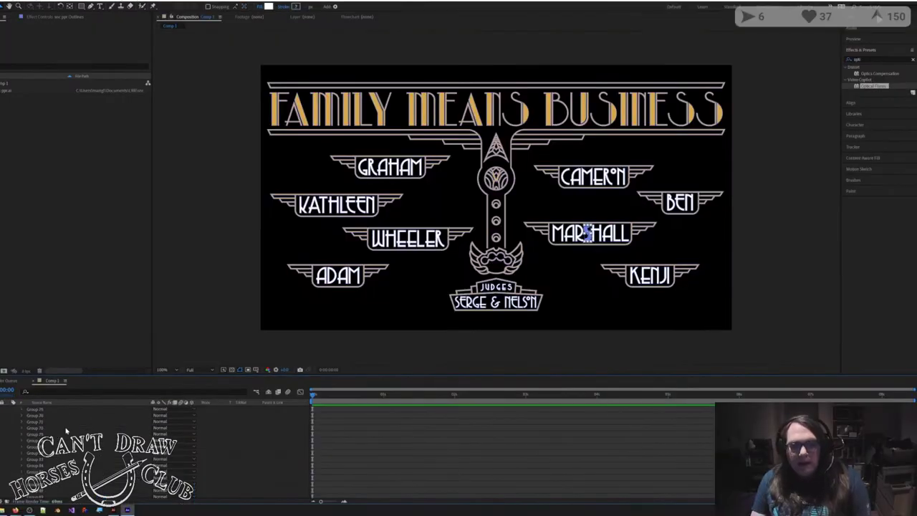
{"action": "scroll", "coordinate": [66, 431], "scroll_direction": "down", "scroll_amount": 10}
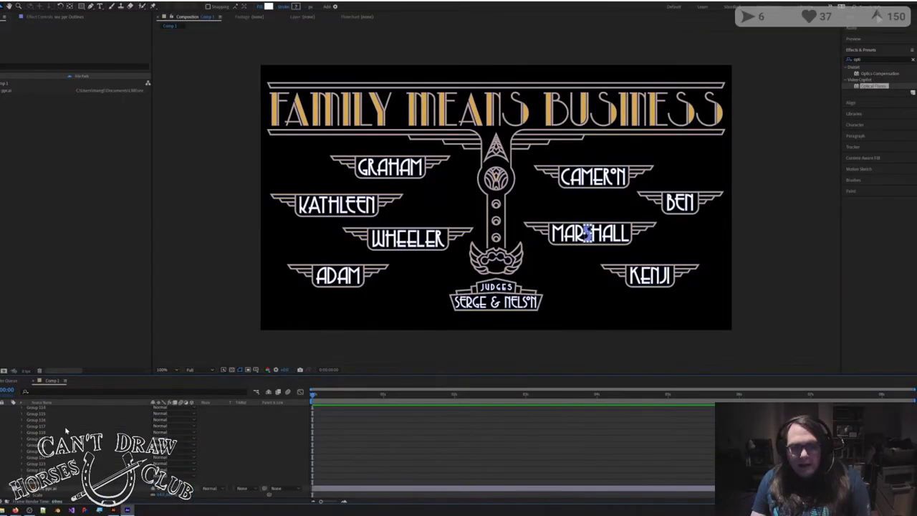
{"action": "left_click", "coordinate": [43, 476]}
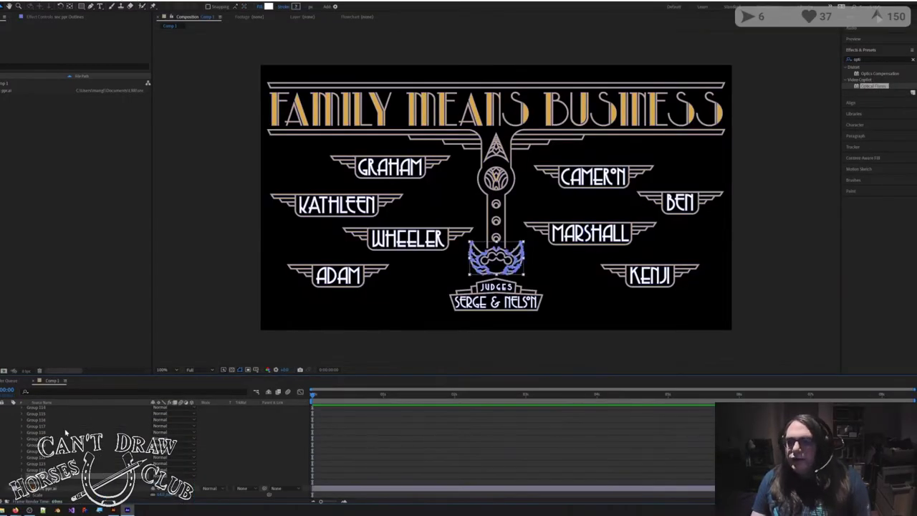
{"action": "scroll", "coordinate": [65, 430], "scroll_direction": "up", "scroll_amount": 10}
{"action": "scroll", "coordinate": [65, 432], "scroll_direction": "up", "scroll_amount": 10}
{"action": "left_click", "coordinate": [41, 424]}
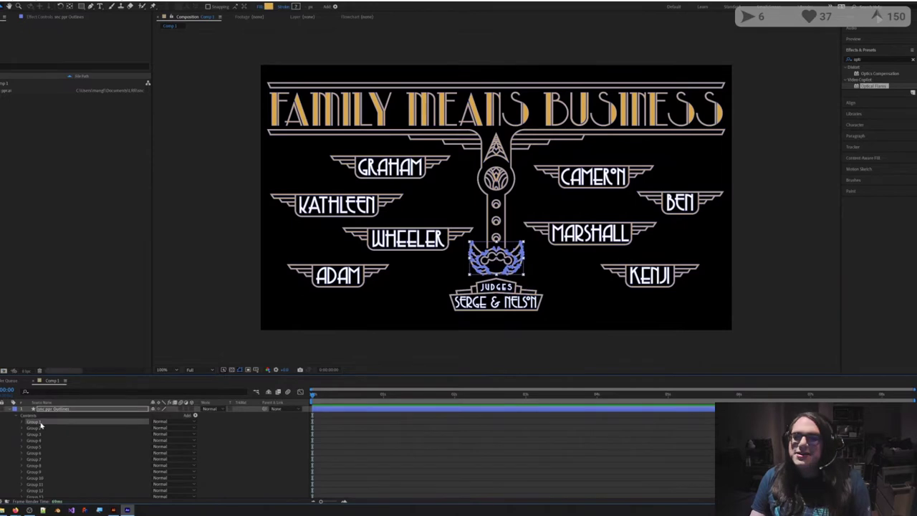
{"action": "left_click", "coordinate": [43, 459]}
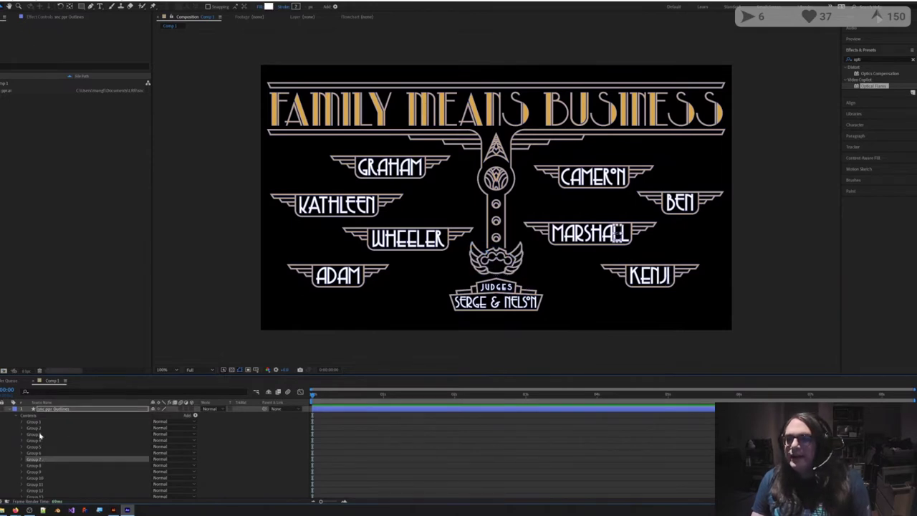
{"action": "left_click", "coordinate": [10, 410]}
{"action": "left_click", "coordinate": [59, 453]}
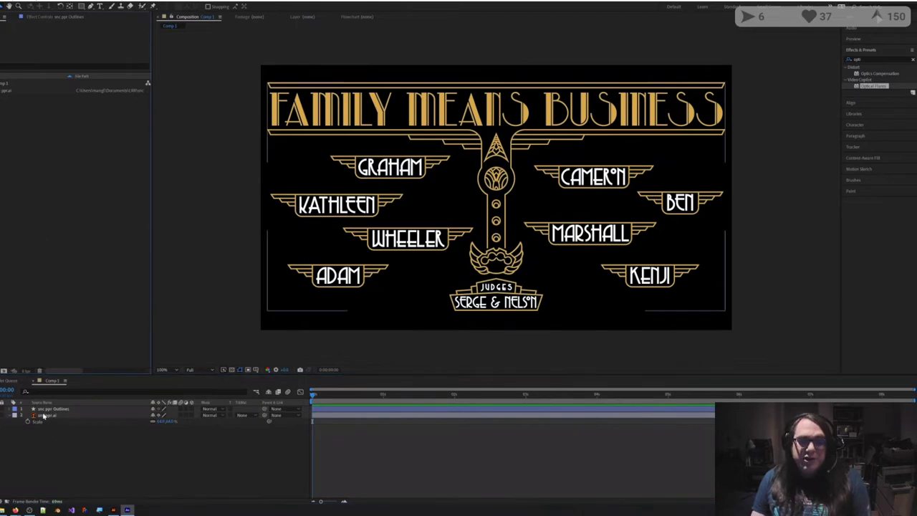
Step: Delete the original snc ppr.ai layer from the composition and remove its footage from the project
{"action": "left_click", "coordinate": [46, 417]}
{"action": "key", "text": "Delete"}
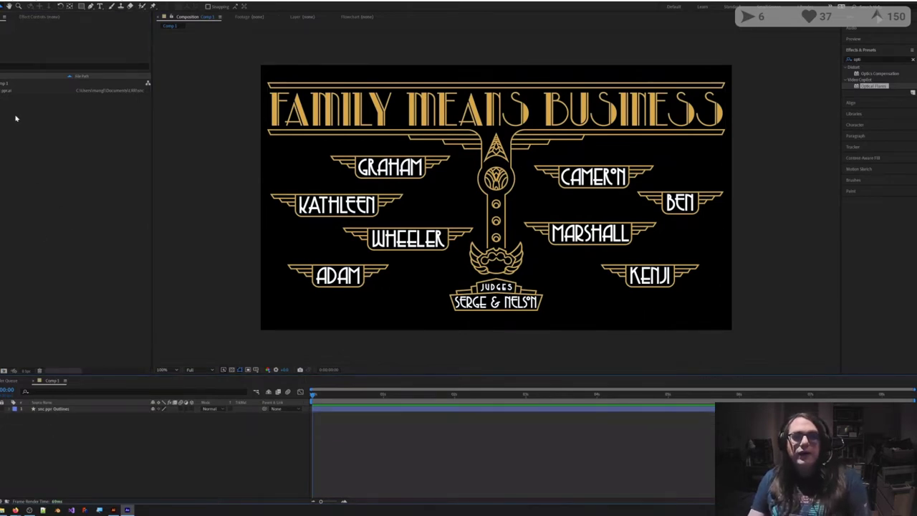
{"action": "left_click", "coordinate": [5, 91]}
{"action": "key", "text": "Delete"}
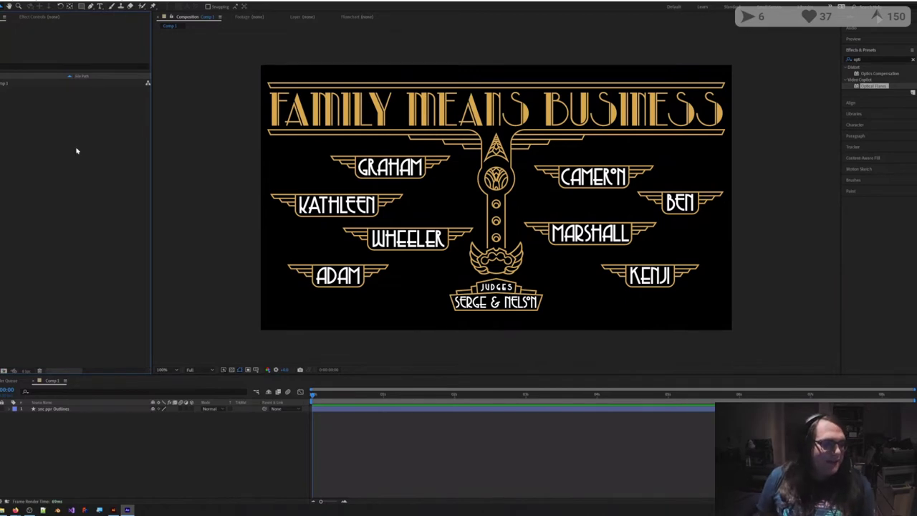
{"action": "left_click_drag", "start_coordinate": [76, 151], "coordinate": [9, 81]}
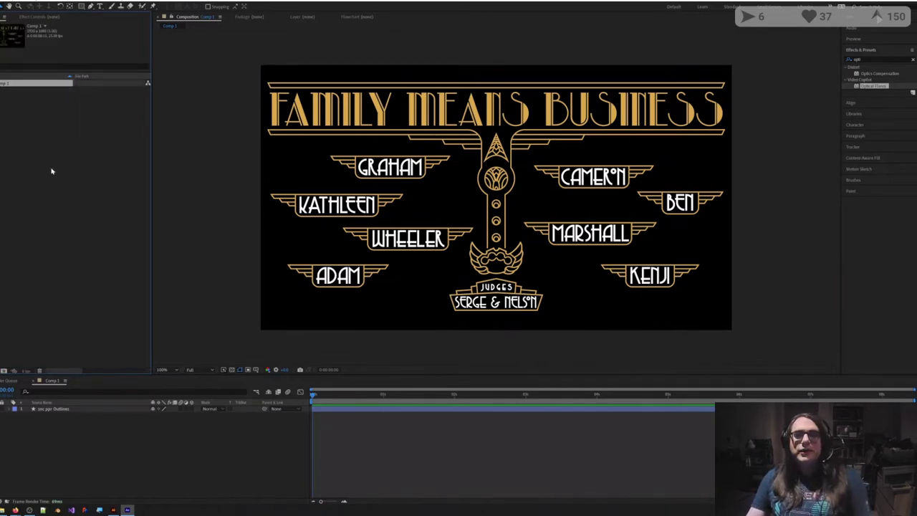
{"action": "left_click", "coordinate": [33, 205]}
{"action": "left_click", "coordinate": [337, 438]}
{"action": "left_click", "coordinate": [339, 411]}
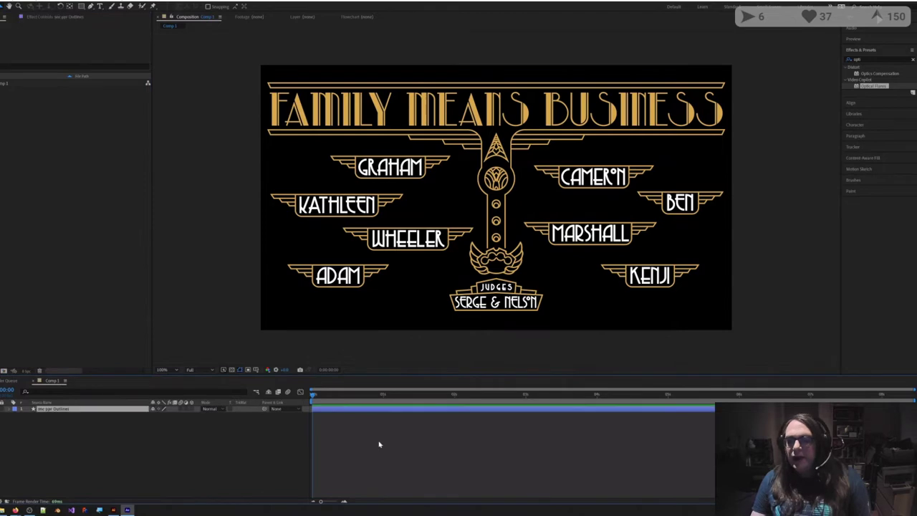
{"action": "left_click", "coordinate": [380, 427]}
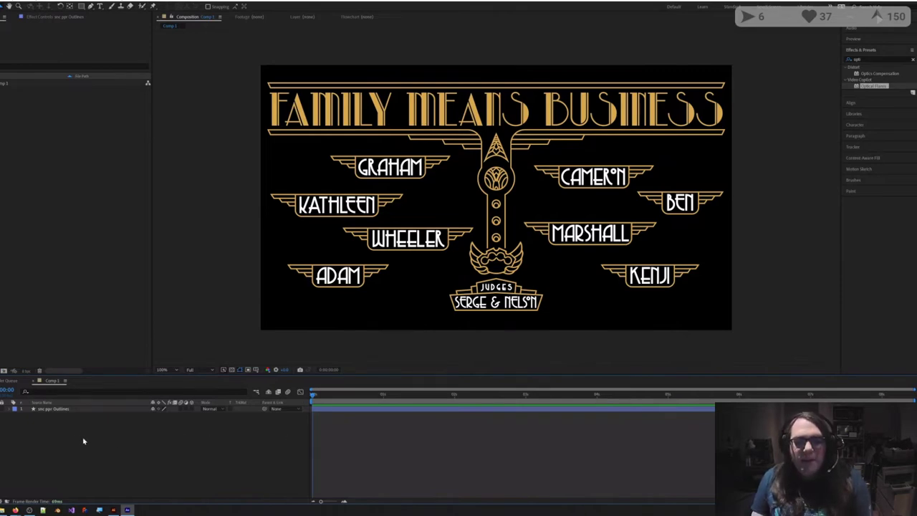
{"action": "left_click", "coordinate": [62, 409]}
{"action": "left_click", "coordinate": [62, 409]}
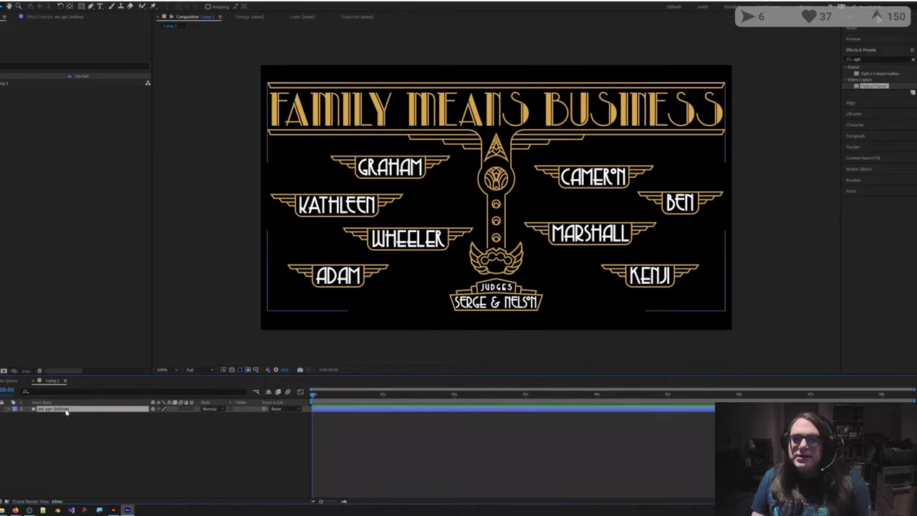
{"action": "left_click", "coordinate": [359, 442]}
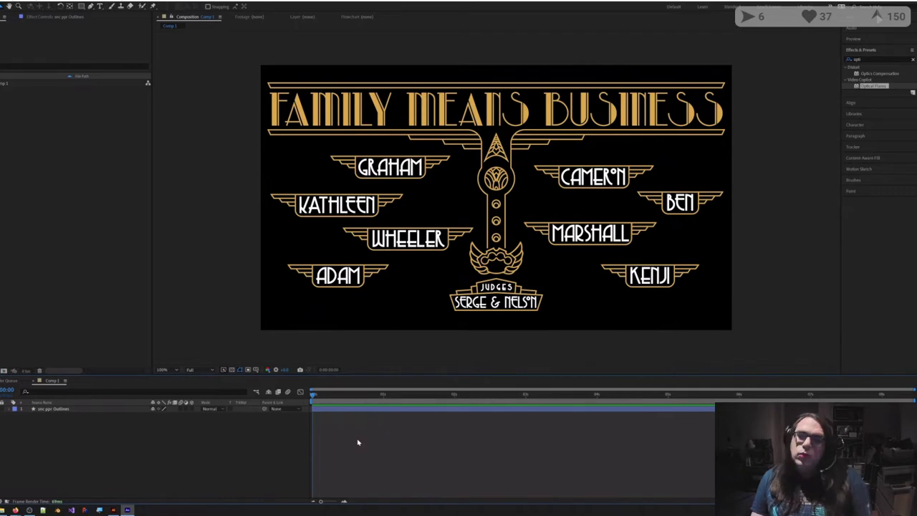
Step: Expand the snc ppr Outlines layer's contents and select Group 1 to examine which artwork it holds
{"action": "left_click", "coordinate": [401, 410]}
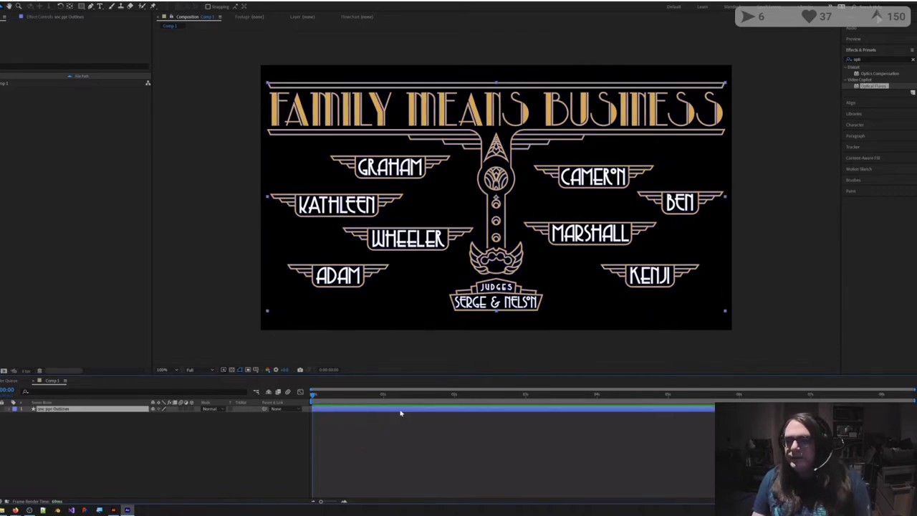
{"action": "left_click", "coordinate": [10, 414]}
{"action": "left_click", "coordinate": [34, 423]}
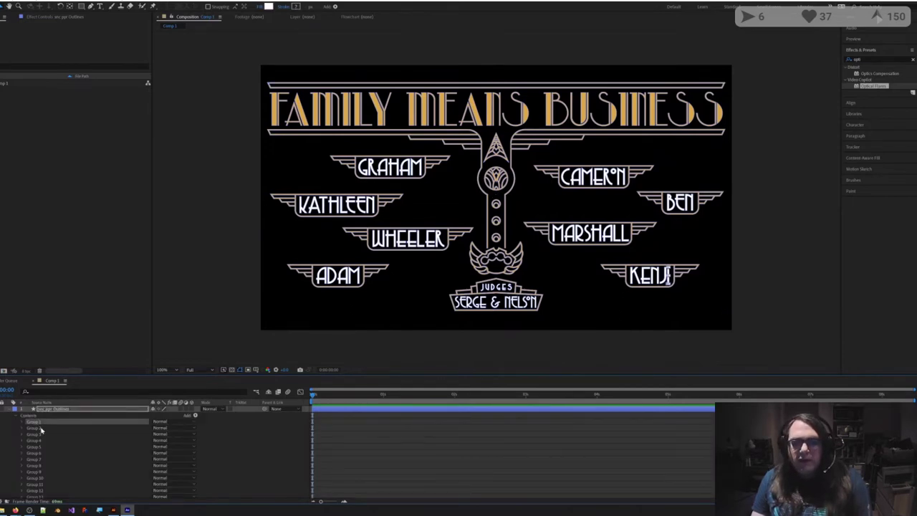
{"action": "left_click", "coordinate": [36, 429]}
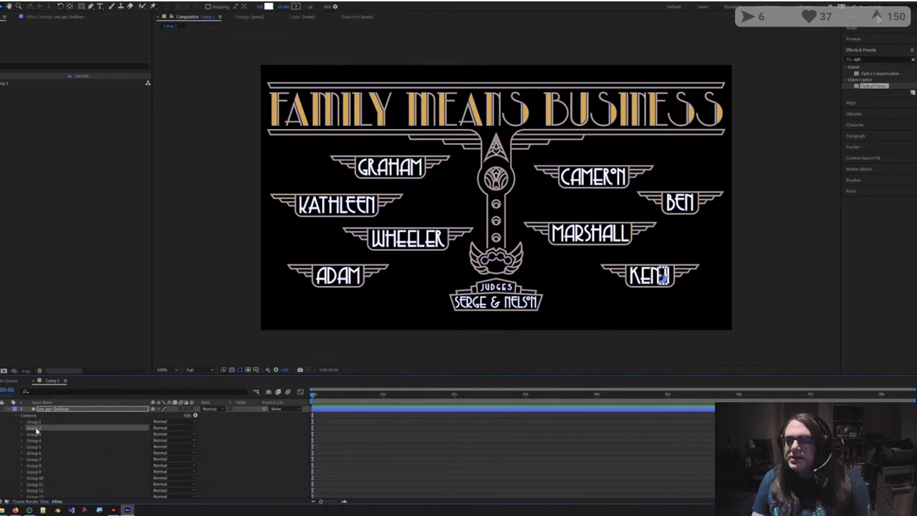
{"action": "scroll", "coordinate": [36, 430], "scroll_direction": "down", "scroll_amount": 5}
{"action": "scroll", "coordinate": [36, 431], "scroll_direction": "down", "scroll_amount": 2}
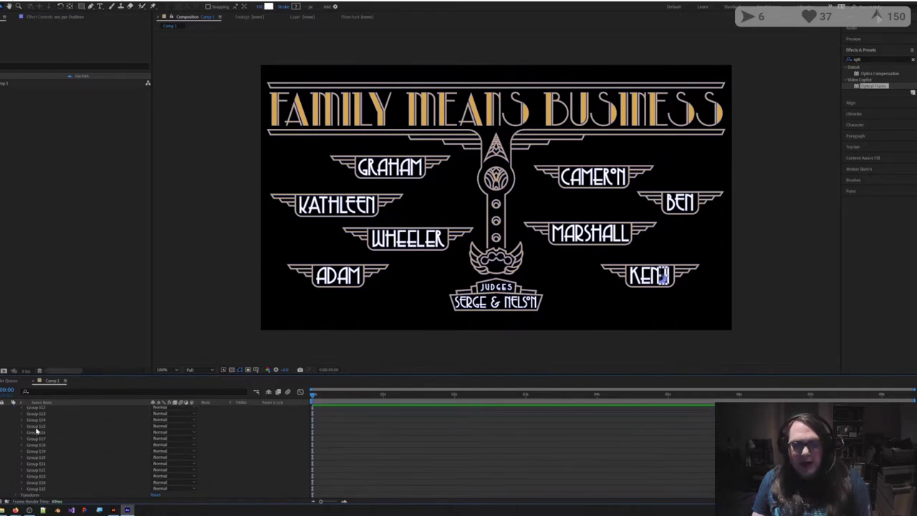
{"action": "left_click", "coordinate": [36, 490], "text": "shift"}
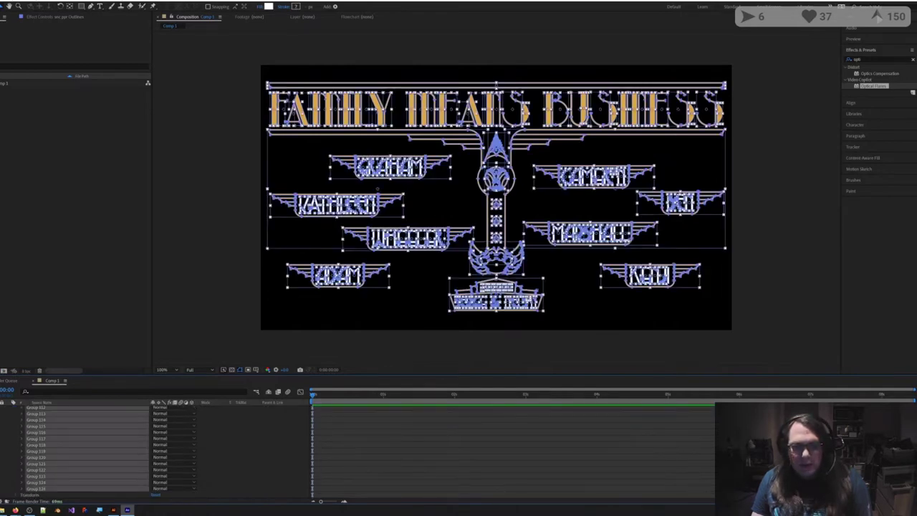
{"action": "key", "text": "Delete"}
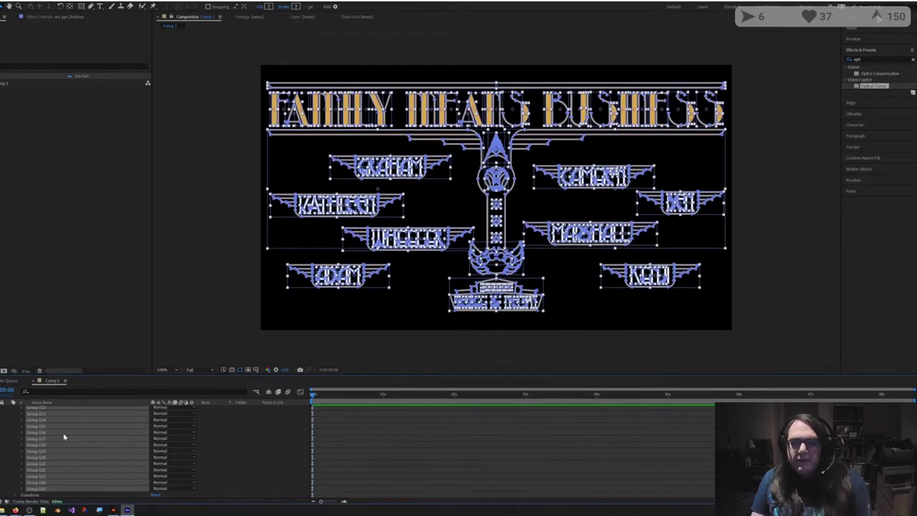
{"action": "scroll", "coordinate": [64, 437], "scroll_direction": "up", "scroll_amount": 15}
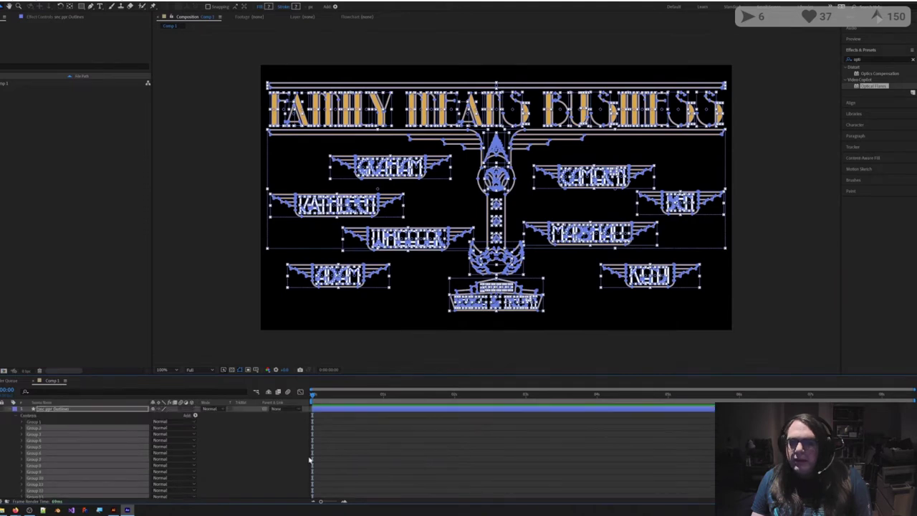
{"action": "left_click", "coordinate": [338, 463]}
{"action": "left_click", "coordinate": [72, 410]}
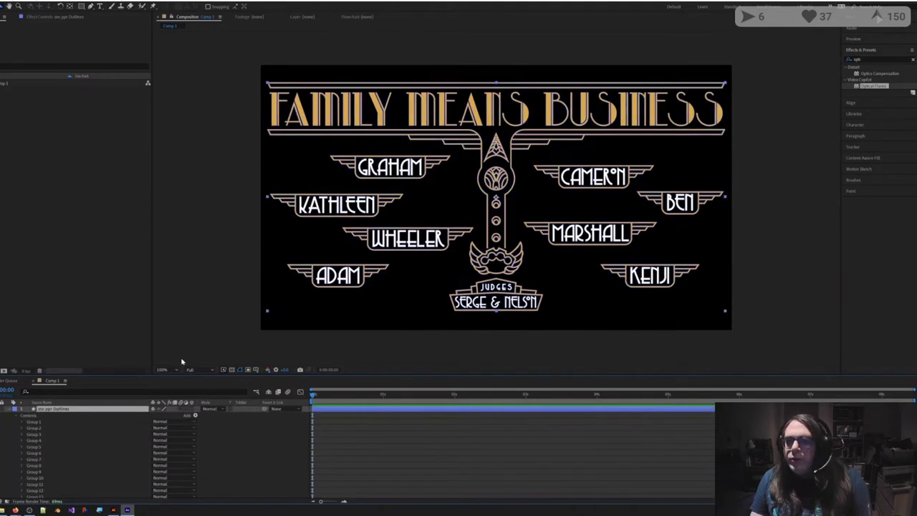
Step: Select the circular emblem directly on the canvas, and in the space-horse composition select individual letters and the star
{"action": "left_click", "coordinate": [33, 422]}
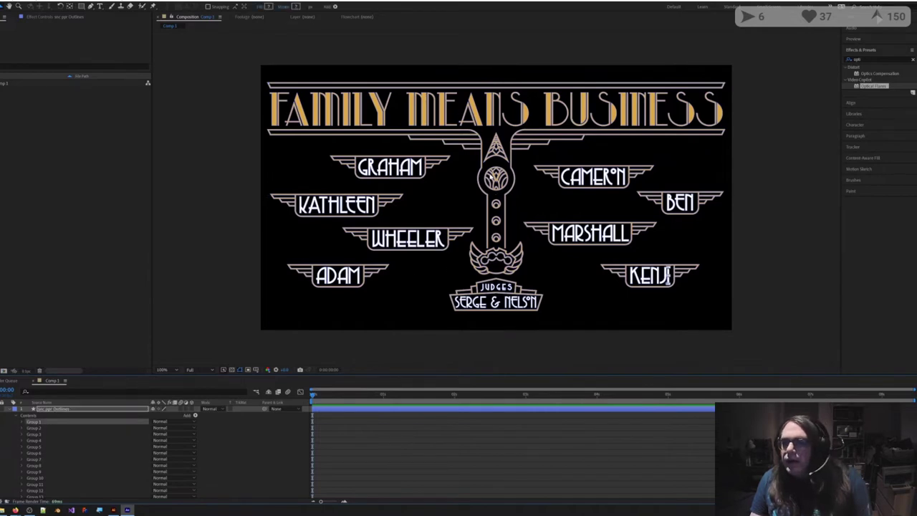
{"action": "left_click", "coordinate": [493, 175]}
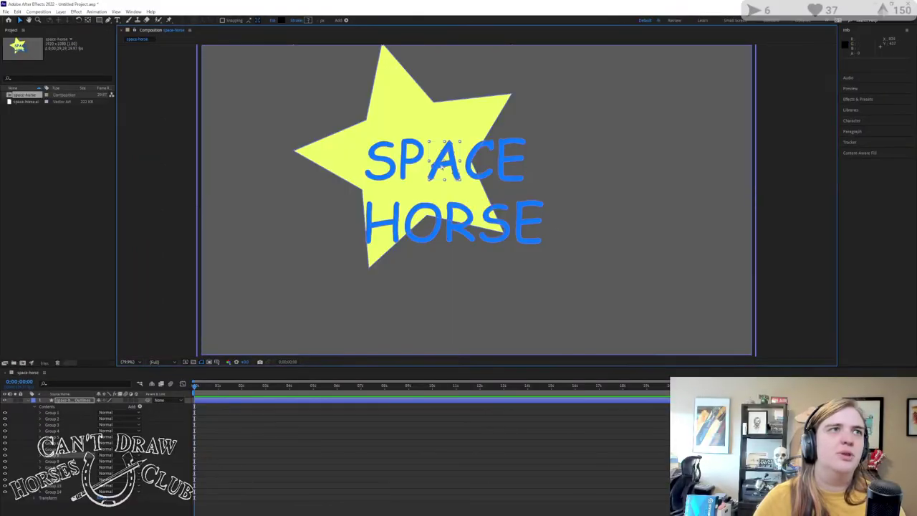
{"action": "left_click", "coordinate": [442, 166]}
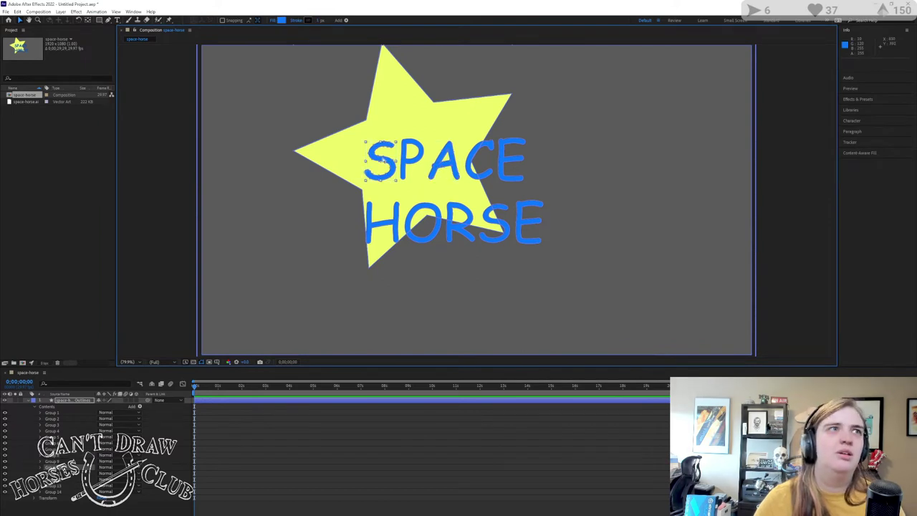
{"action": "left_click", "coordinate": [410, 115]}
{"action": "left_click", "coordinate": [565, 310]}
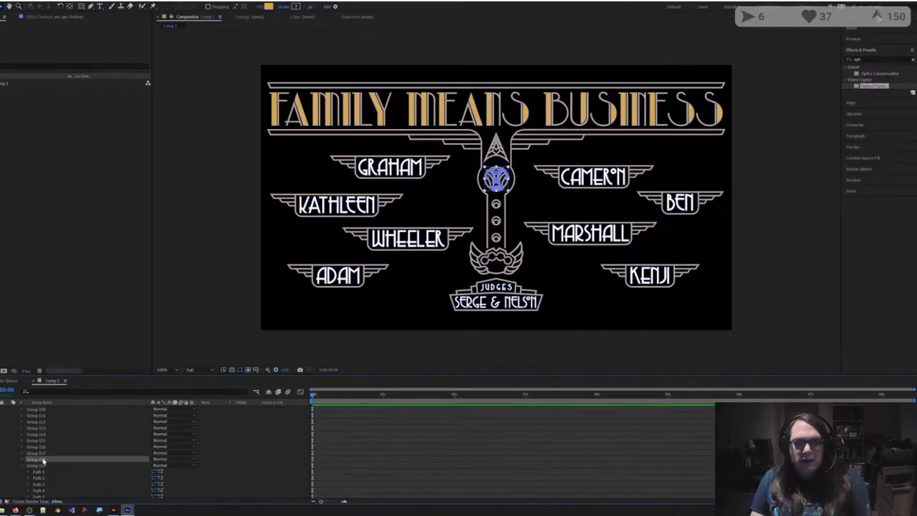
Step: Delete Groups 1 through 118 from the snc ppr Outlines layer
{"action": "scroll", "coordinate": [65, 417], "scroll_direction": "up", "scroll_amount": 15}
{"action": "left_click", "coordinate": [63, 411]}
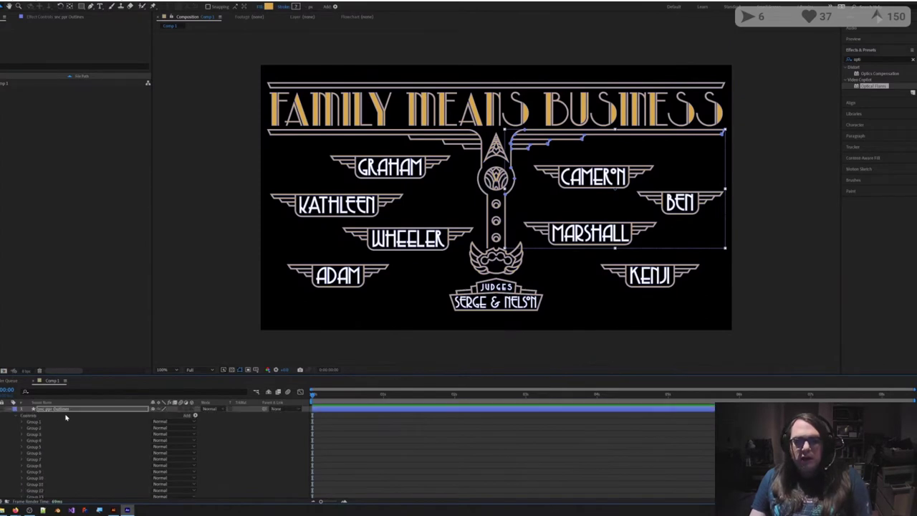
{"action": "left_click", "coordinate": [41, 423]}
{"action": "key", "text": "ctrl+a"}
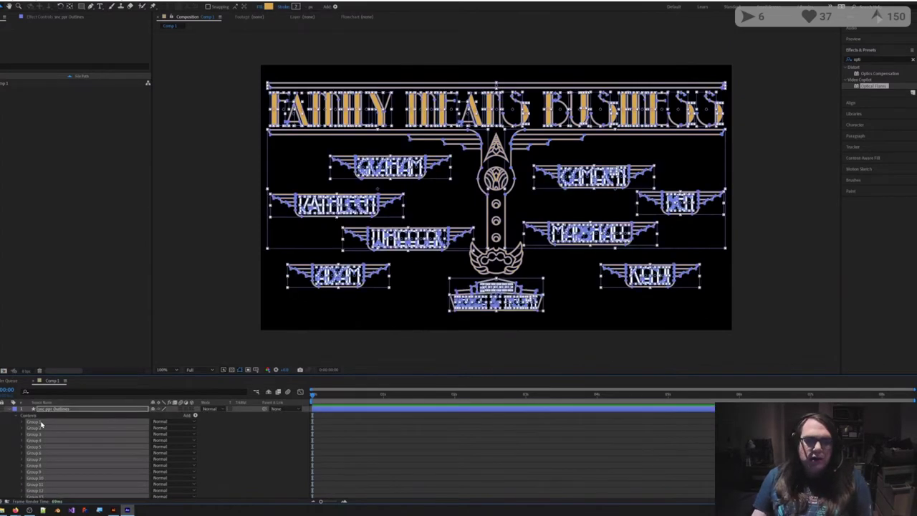
{"action": "key", "text": "Delete"}
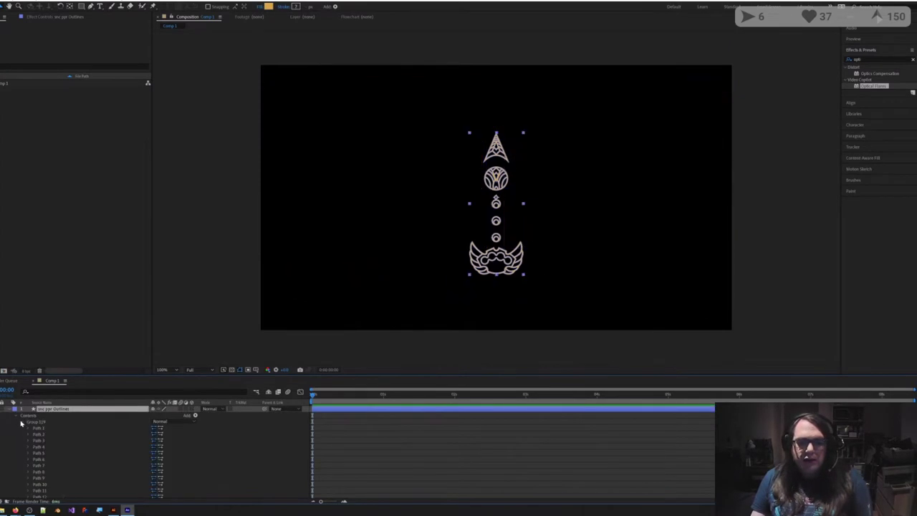
Step: Delete Groups 120 through 125 so only the circular emblem in Group 119 is kept, and deselect the layer
{"action": "left_click", "coordinate": [43, 430]}
{"action": "left_click", "coordinate": [39, 461], "text": "shift"}
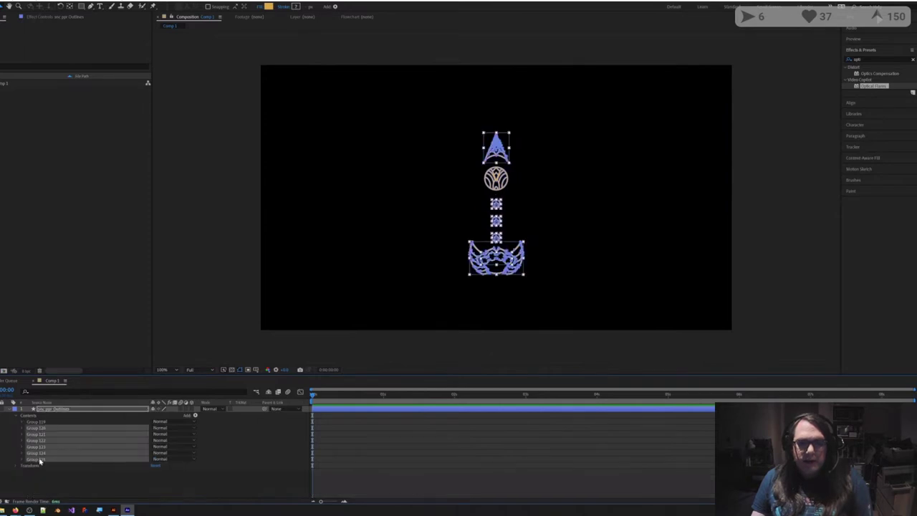
{"action": "key", "text": "Delete"}
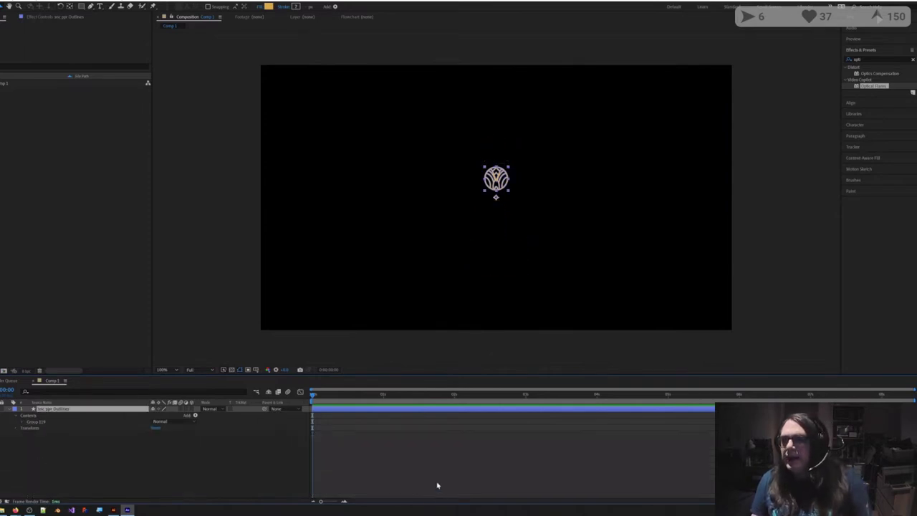
{"action": "left_click", "coordinate": [438, 486]}
Step: Scale the emblem layer up to 672% and move it down to the middle of the composition, at position 960, 1343
{"action": "left_click", "coordinate": [50, 410]}
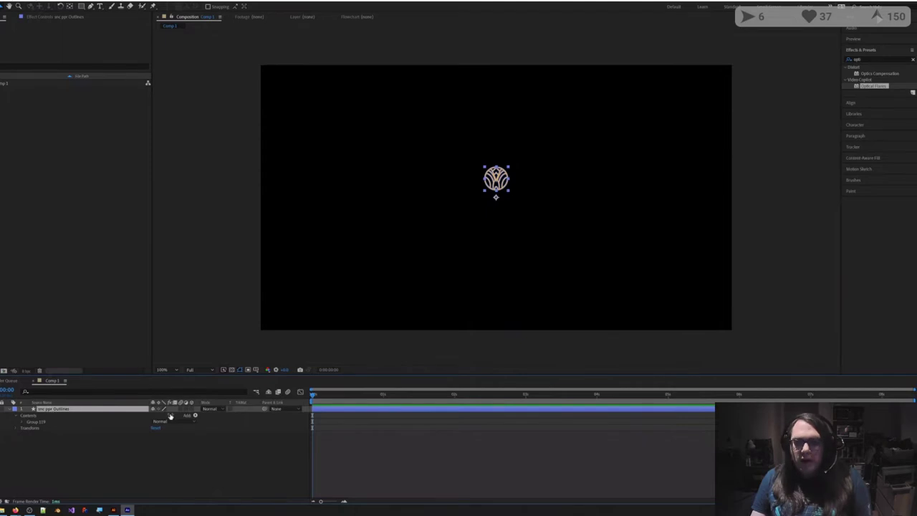
{"action": "key", "text": "s"}
{"action": "left_click_drag", "start_coordinate": [170, 415], "coordinate": [526, 19]}
{"action": "left_click_drag", "start_coordinate": [512, 93], "coordinate": [496, 404]}
{"action": "left_click", "coordinate": [128, 444]}
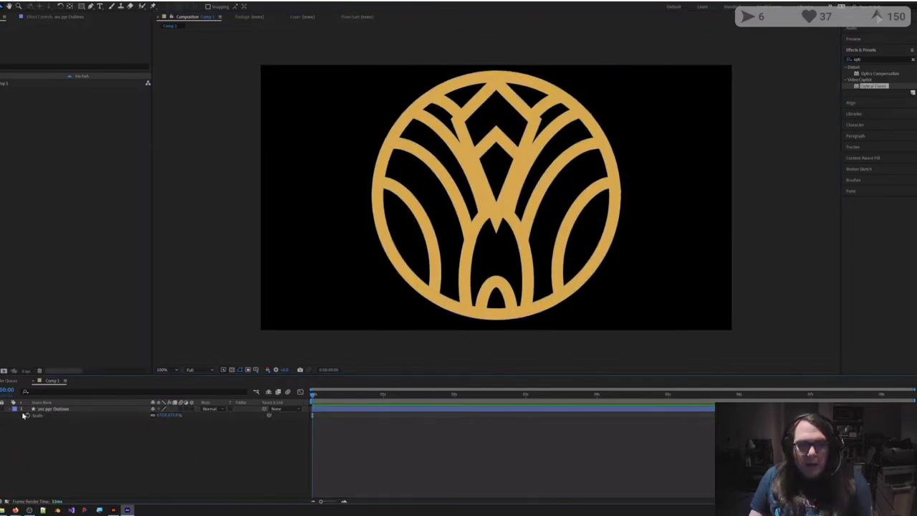
Step: Expand all Transform properties of the snc ppr Outlines layer and make the timeline area taller
{"action": "left_click", "coordinate": [10, 409]}
{"action": "left_click", "coordinate": [10, 410]}
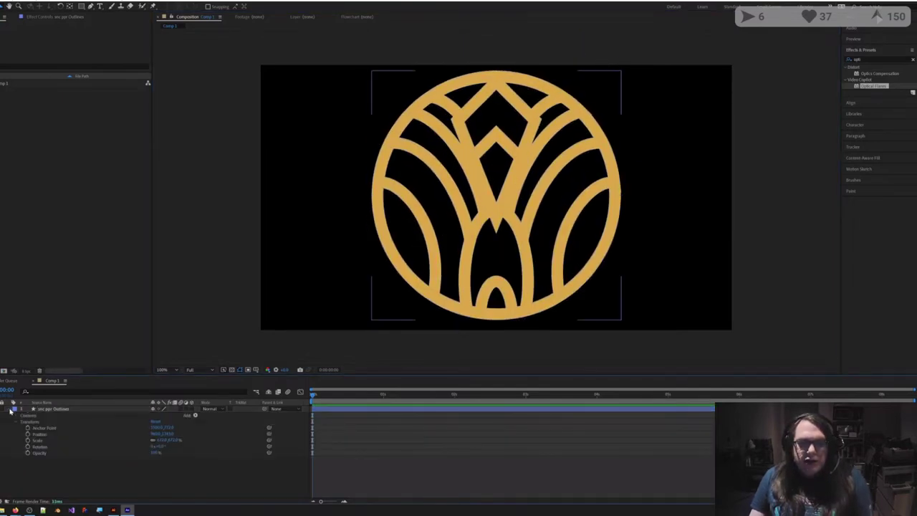
{"action": "left_click", "coordinate": [46, 409]}
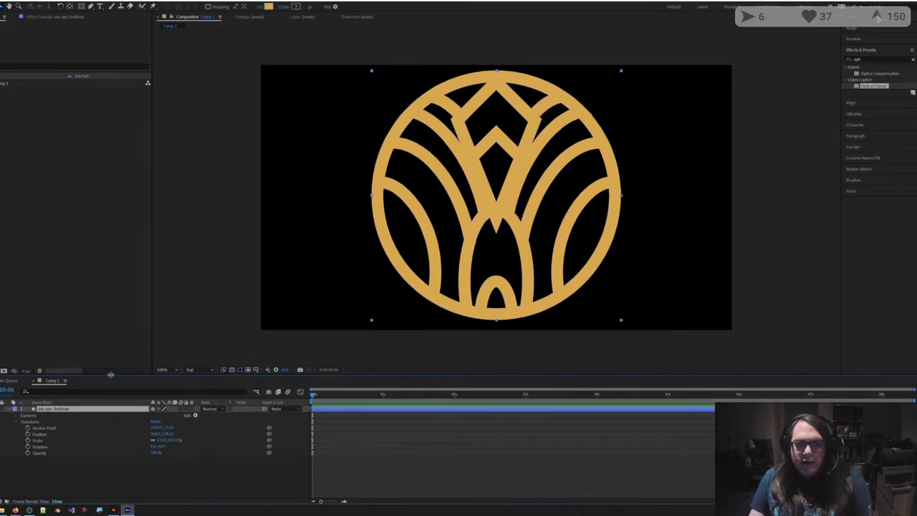
{"action": "left_click_drag", "start_coordinate": [110, 375], "coordinate": [109, 333]}
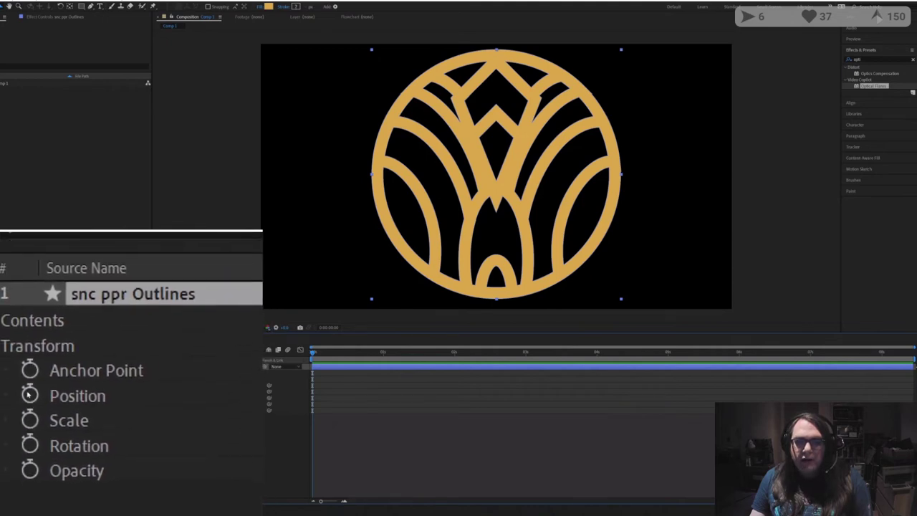
Step: Keyframe the emblem's horizontal Position at 960 at the start, 1319 past three seconds, and 742 at 6:04
{"action": "left_click", "coordinate": [28, 392]}
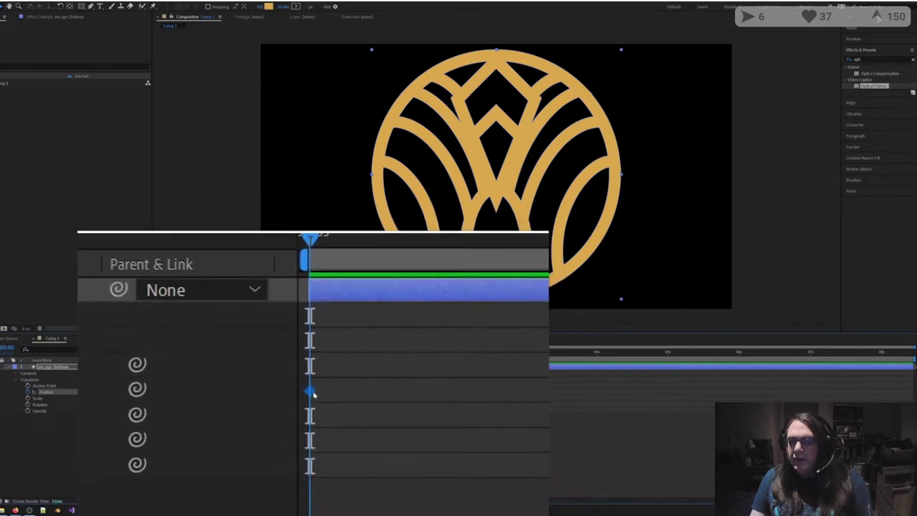
{"action": "left_click_drag", "start_coordinate": [514, 357], "coordinate": [556, 357]}
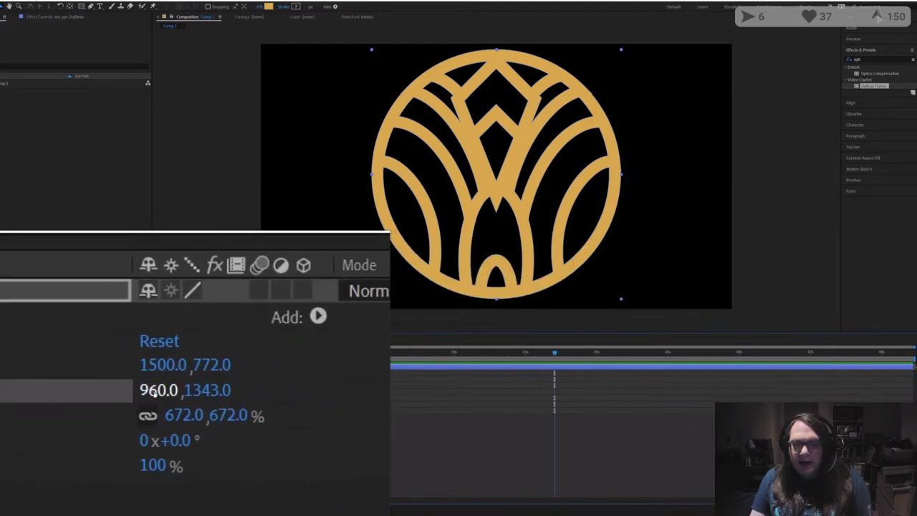
{"action": "left_click_drag", "start_coordinate": [152, 390], "coordinate": [257, 391]}
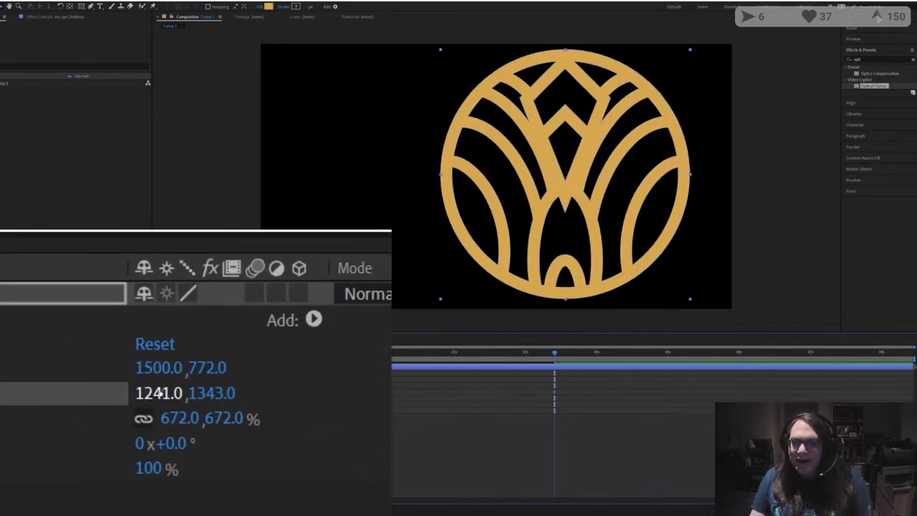
{"action": "left_click_drag", "start_coordinate": [148, 393], "coordinate": [173, 404]}
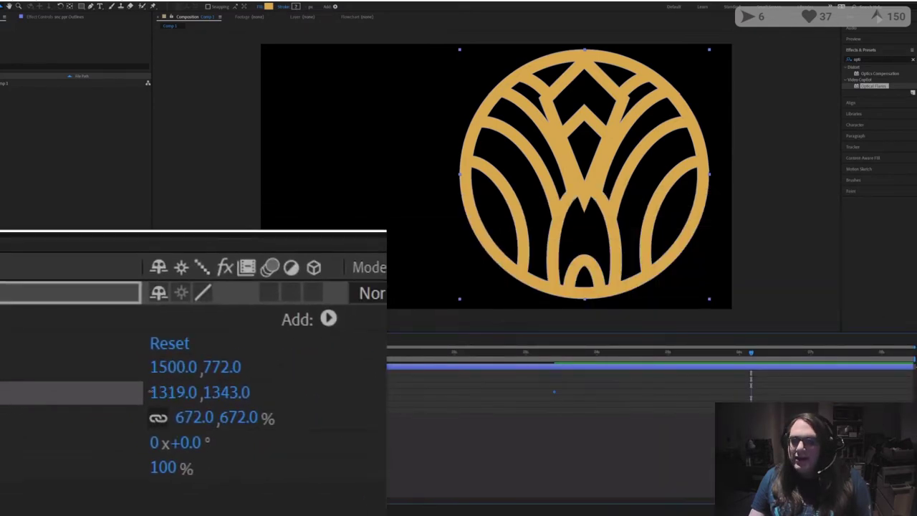
{"action": "left_click_drag", "start_coordinate": [151, 393], "coordinate": [15, 393]}
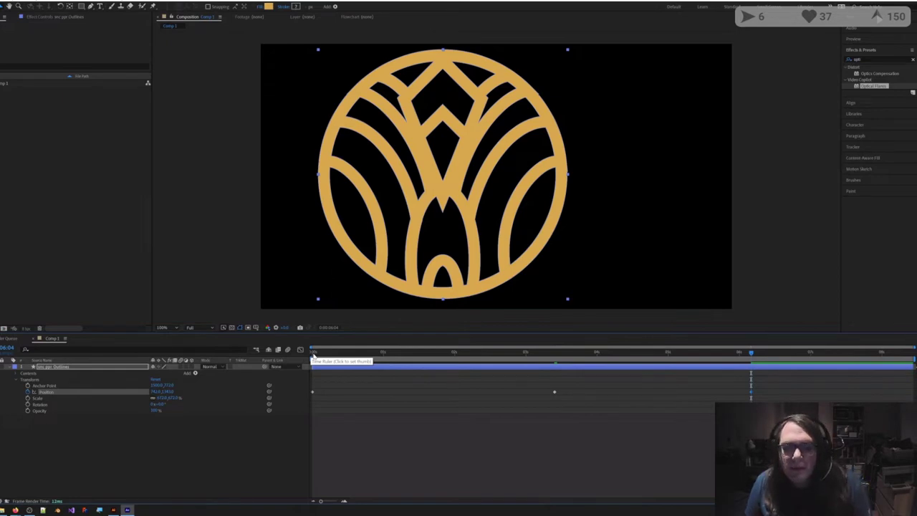
Step: Return to the start of the timeline and remove all Position keyframes from the emblem layer
{"action": "left_click", "coordinate": [314, 356]}
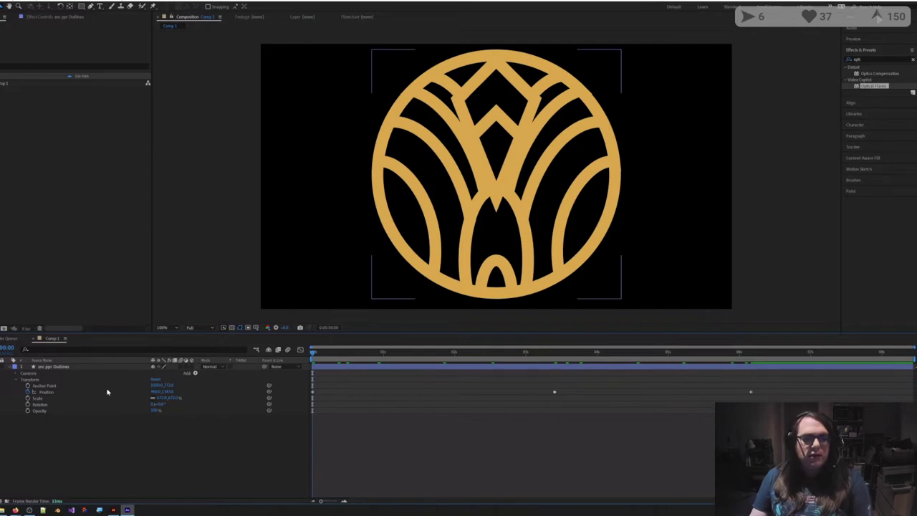
{"action": "left_click", "coordinate": [27, 393]}
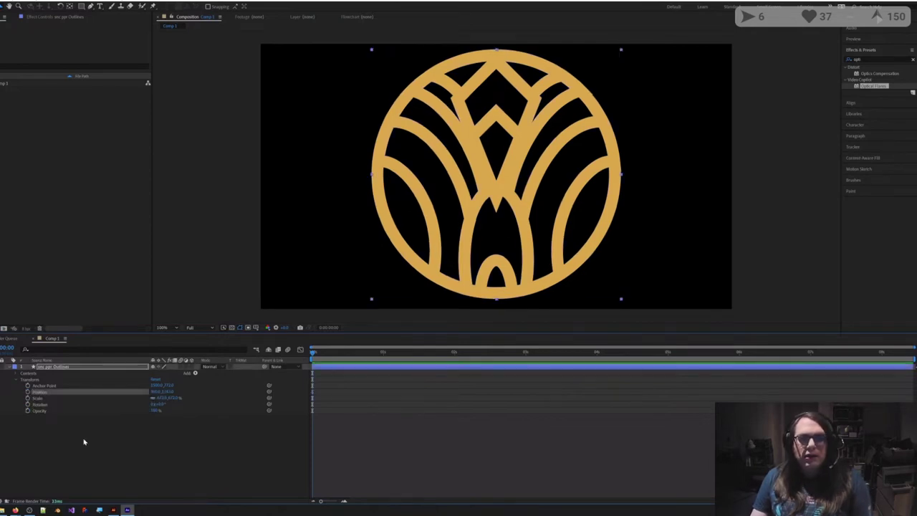
Step: Keyframe the emblem's Rotation from 0 degrees at the start to one full revolution at 8 seconds
{"action": "left_click", "coordinate": [32, 405]}
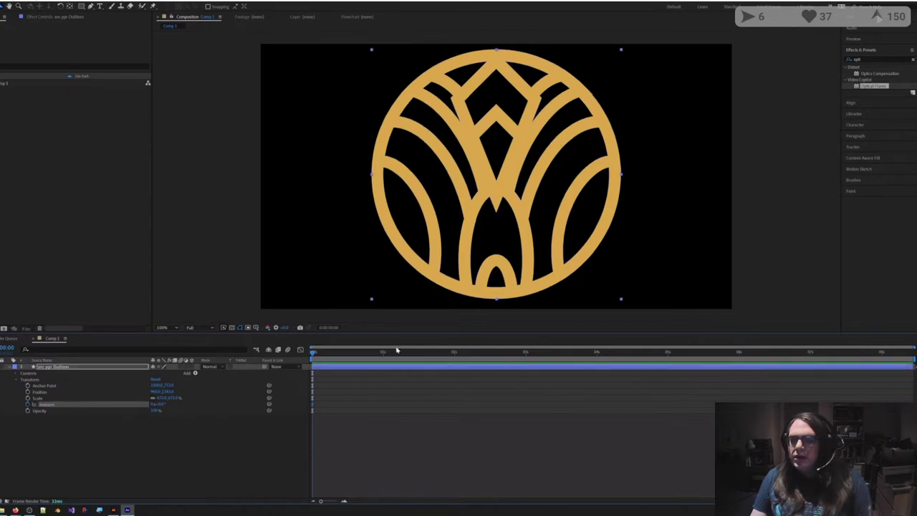
{"action": "left_click", "coordinate": [561, 353]}
{"action": "left_click_drag", "start_coordinate": [639, 359], "coordinate": [883, 368]}
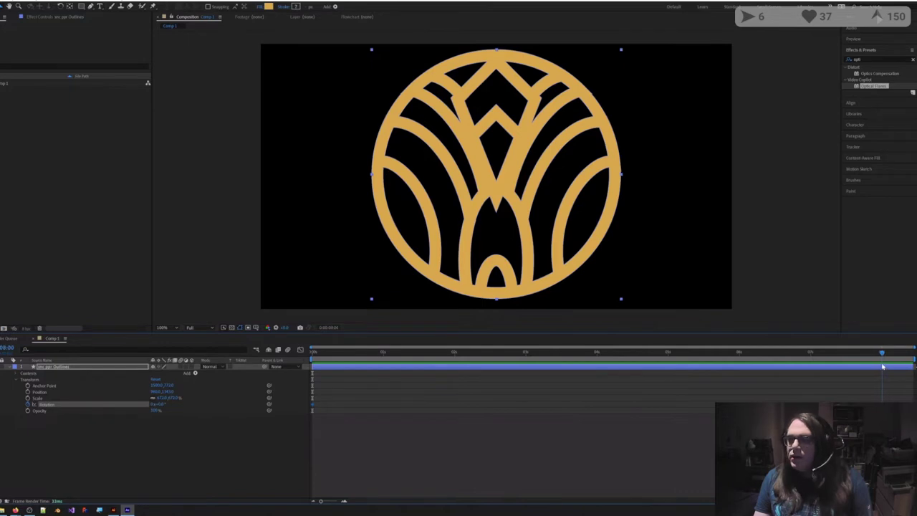
{"action": "left_click", "coordinate": [155, 405]}
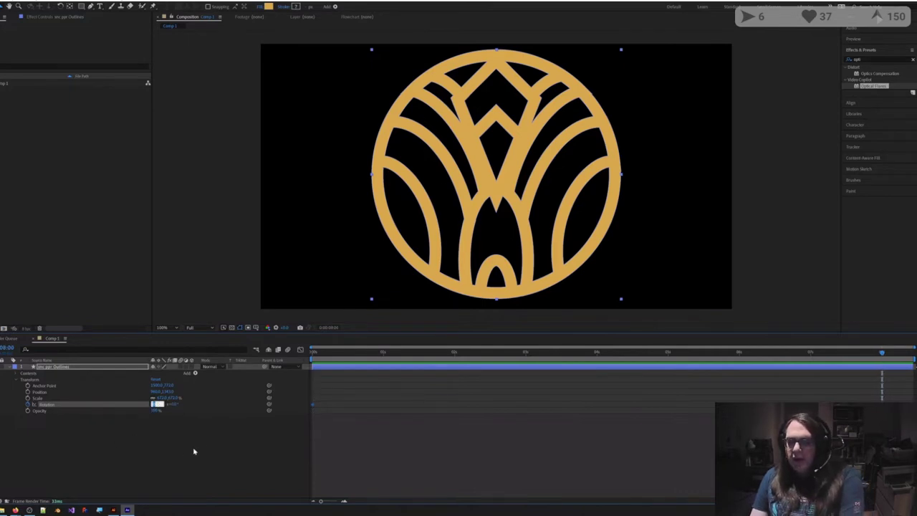
{"action": "type", "text": "1"}
{"action": "left_click", "coordinate": [194, 452]}
Step: End the work area at 7:24, one frame before the final Rotation keyframe, and trim the composition to it
{"action": "key", "text": "Page_Up"}
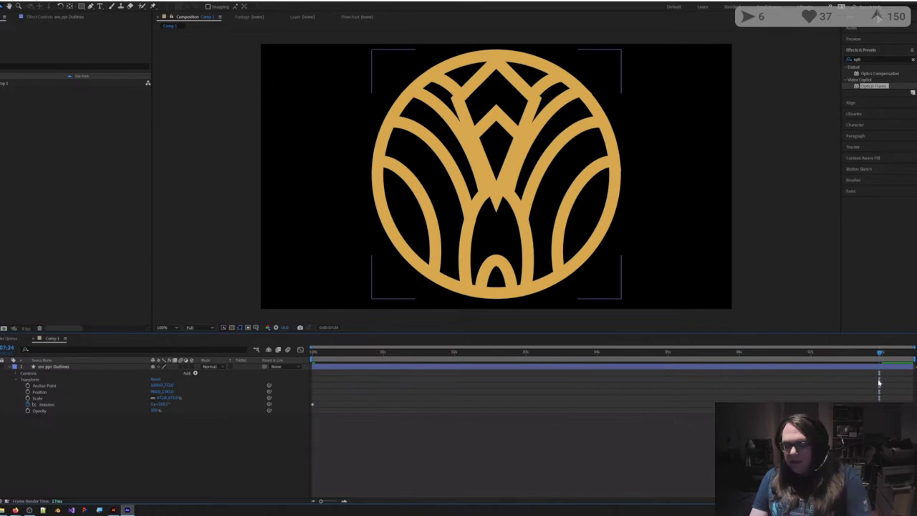
{"action": "right_click", "coordinate": [860, 361]}
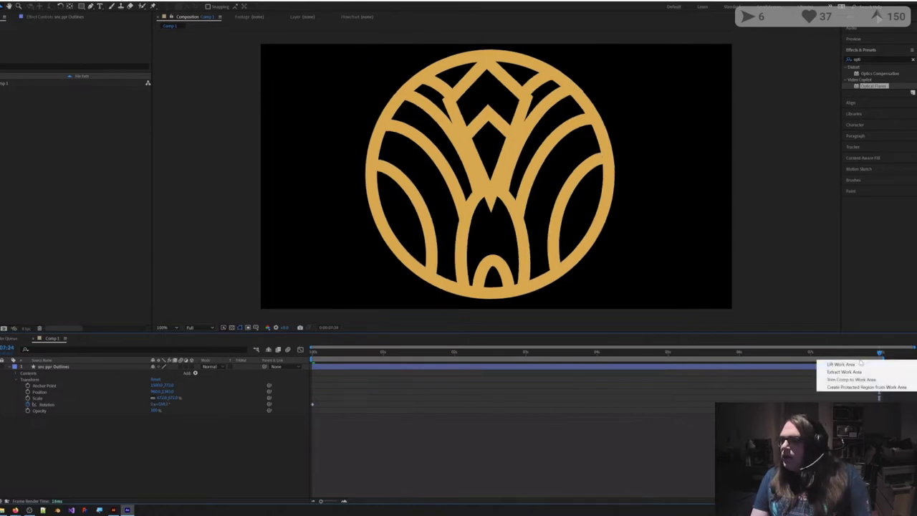
{"action": "left_click", "coordinate": [860, 380]}
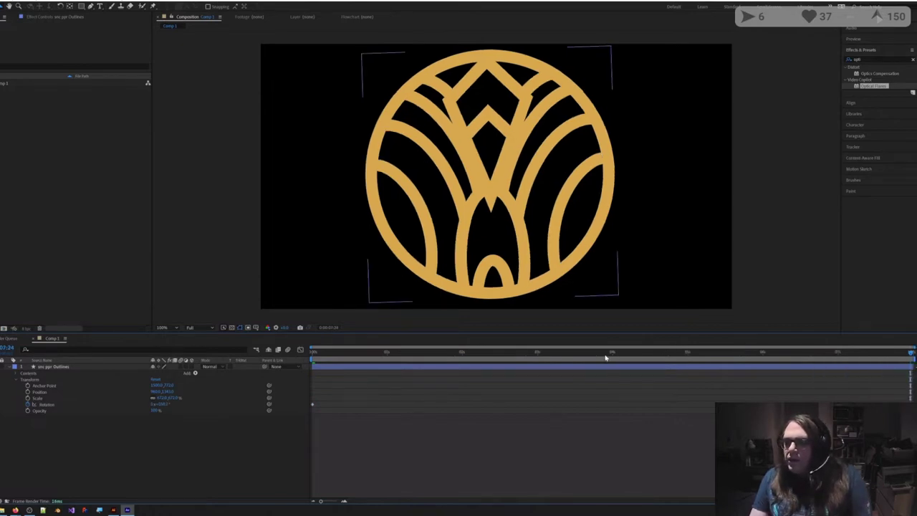
Step: Move the emblem's final one-revolution Rotation keyframe to 0:24
{"action": "left_click_drag", "start_coordinate": [606, 356], "coordinate": [385, 356]}
{"action": "left_click_drag", "start_coordinate": [913, 404], "coordinate": [384, 402]}
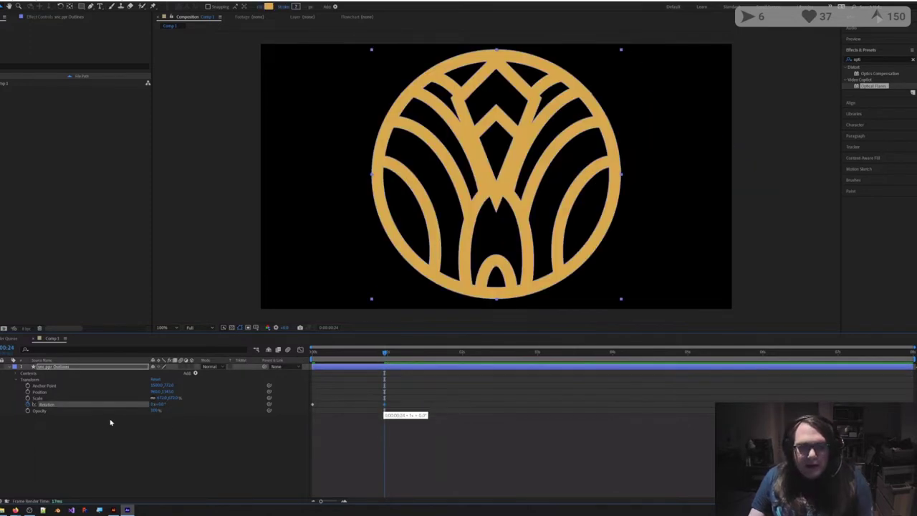
Step: Adjust the emblem layer's vertical Anchor Point toward the circle's centre and reset its vertical Position so the emblem sits centred in the frame
{"action": "left_click_drag", "start_coordinate": [167, 385], "coordinate": [126, 387]}
{"action": "scroll", "coordinate": [446, 244], "scroll_direction": "down", "scroll_amount": 1}
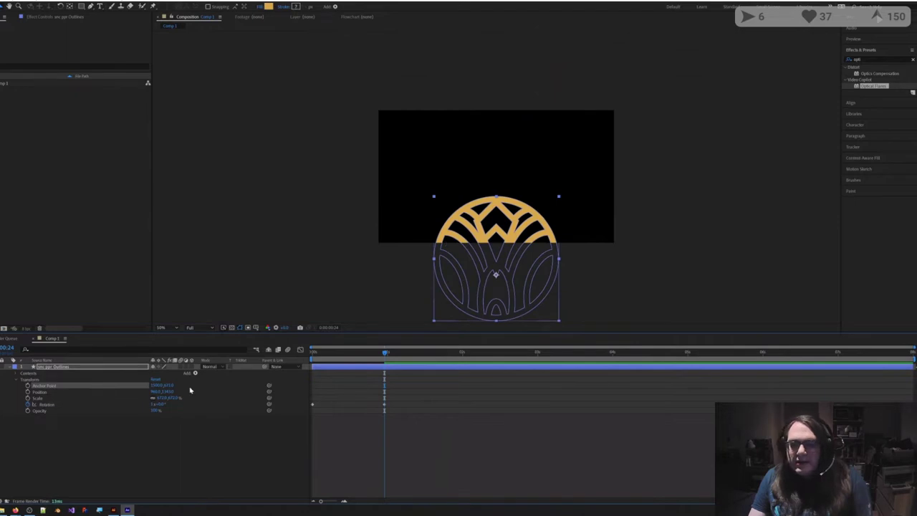
{"action": "left_click_drag", "start_coordinate": [169, 387], "coordinate": [3, 392]}
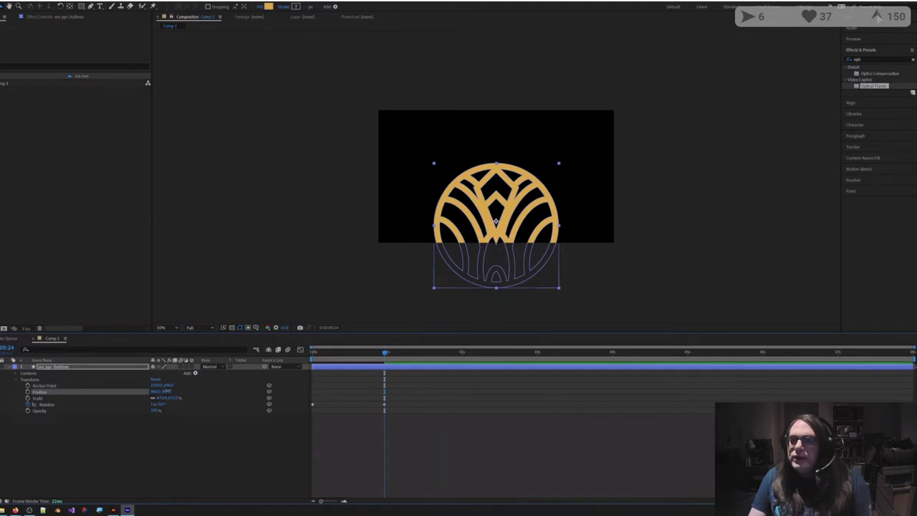
{"action": "mouse_move", "coordinate": [166, 391]}
{"action": "left_mouse_down"}
{"action": "mouse_move", "coordinate": [19, 388]}
{"action": "mouse_move", "coordinate": [156, 392]}
{"action": "left_mouse_up"}
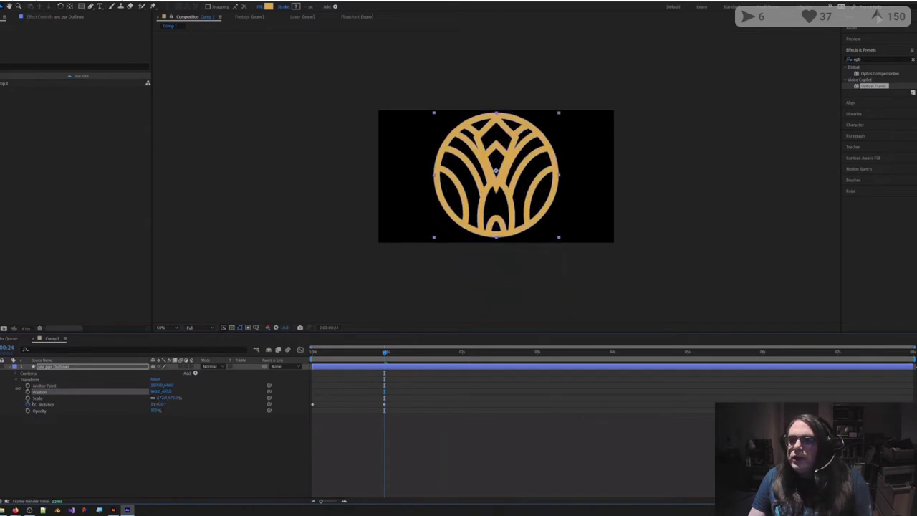
Step: End the work area just past the final Rotation keyframe and trim the composition to it
{"action": "left_click", "coordinate": [355, 372]}
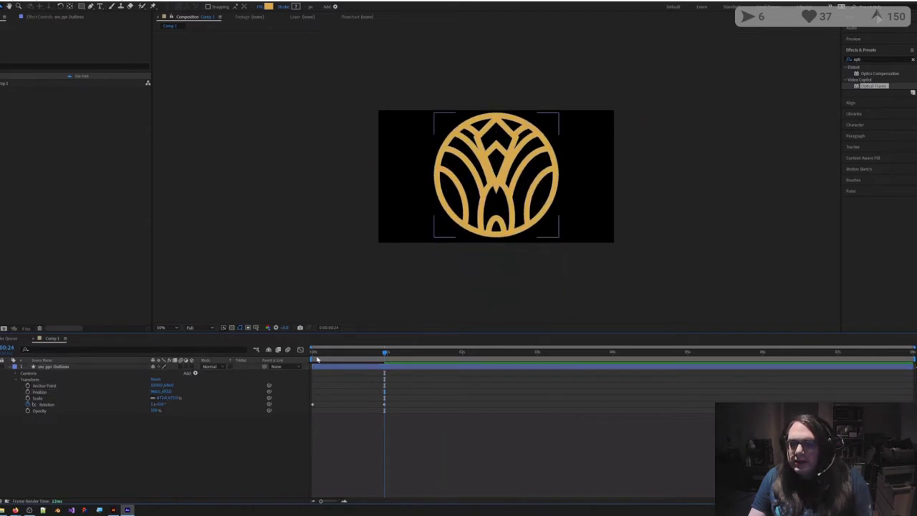
{"action": "right_click", "coordinate": [379, 361]}
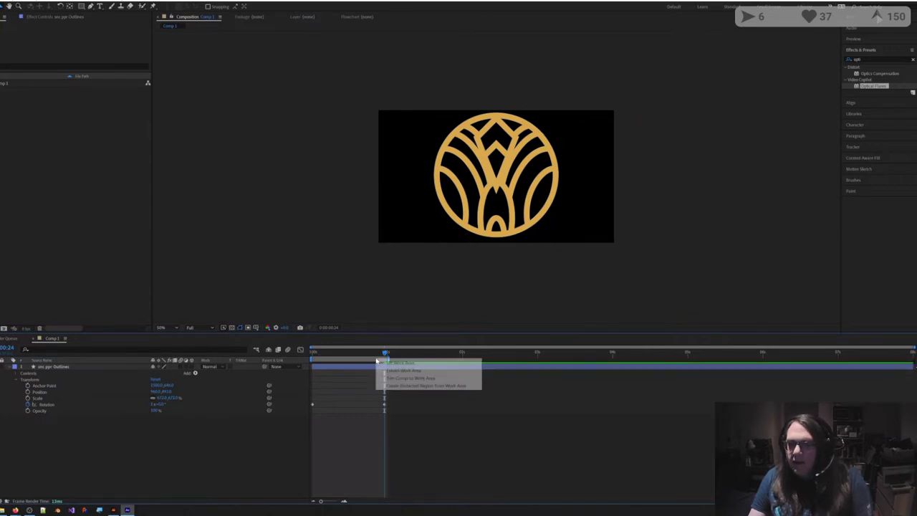
{"action": "left_click", "coordinate": [400, 378]}
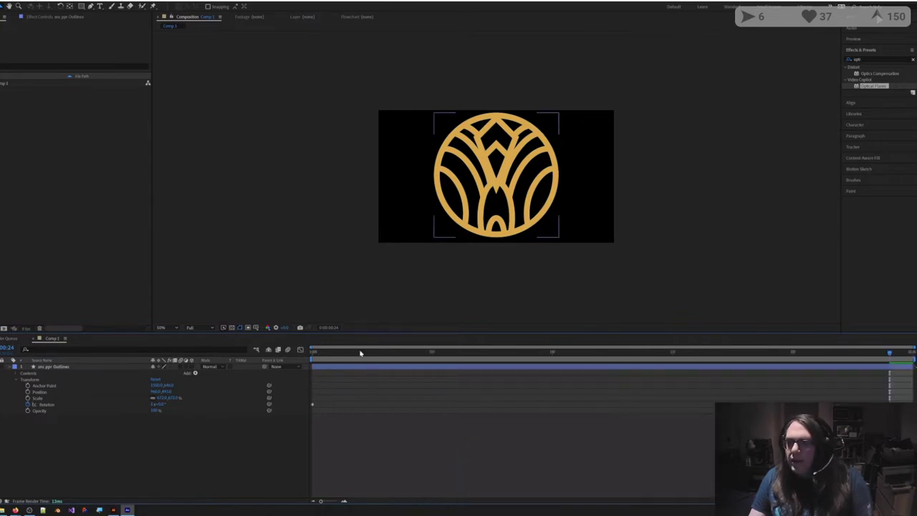
Step: Return to the start of the timeline and play back the shortened emblem rotation loop
{"action": "left_click_drag", "start_coordinate": [360, 352], "coordinate": [259, 368]}
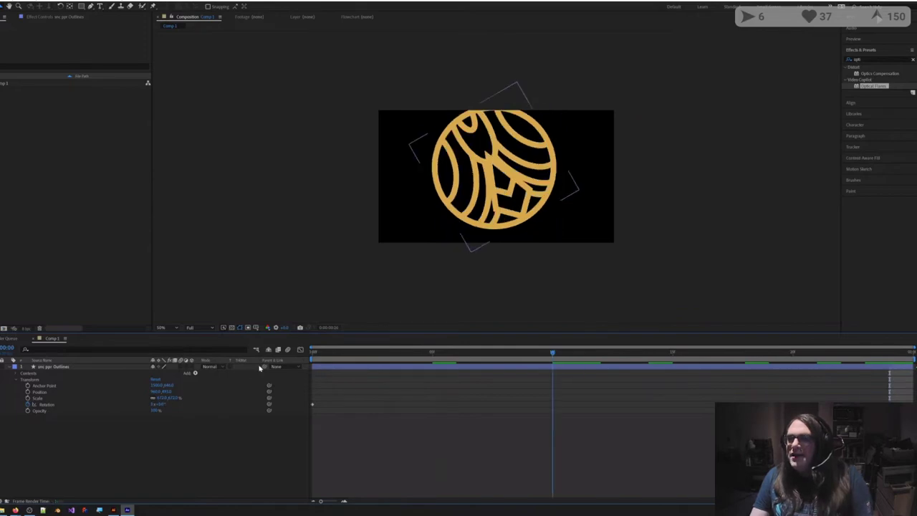
{"action": "left_click", "coordinate": [408, 224]}
{"action": "scroll", "coordinate": [409, 223], "scroll_direction": "up", "scroll_amount": 4}
{"action": "scroll", "coordinate": [409, 223], "scroll_direction": "down", "scroll_amount": 2}
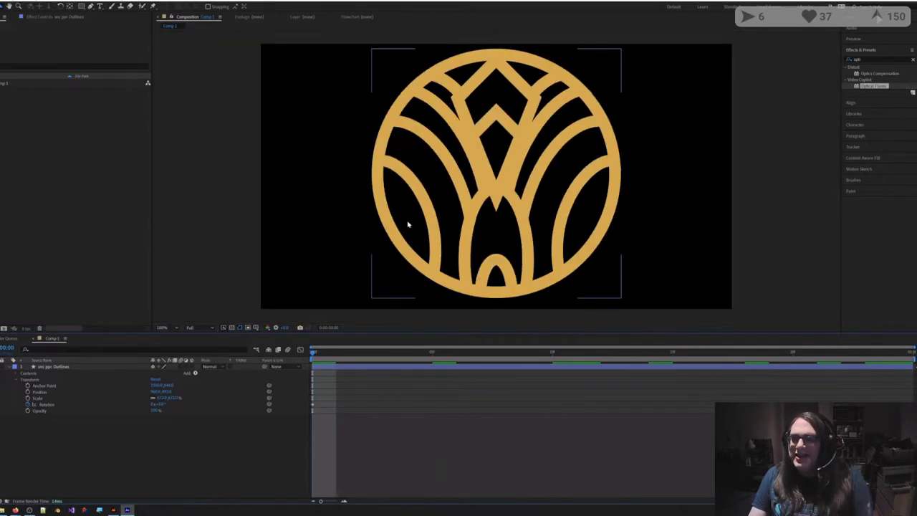
{"action": "key", "text": "space"}
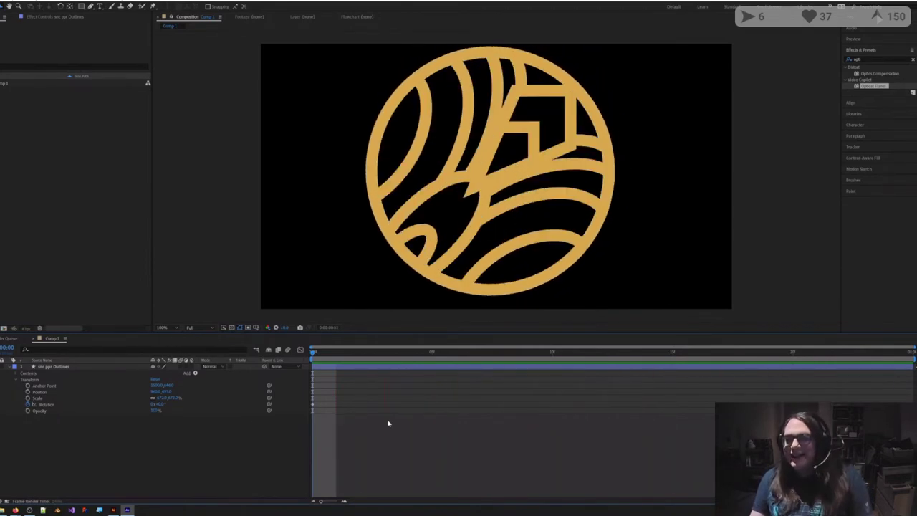
{"action": "key", "text": "space"}
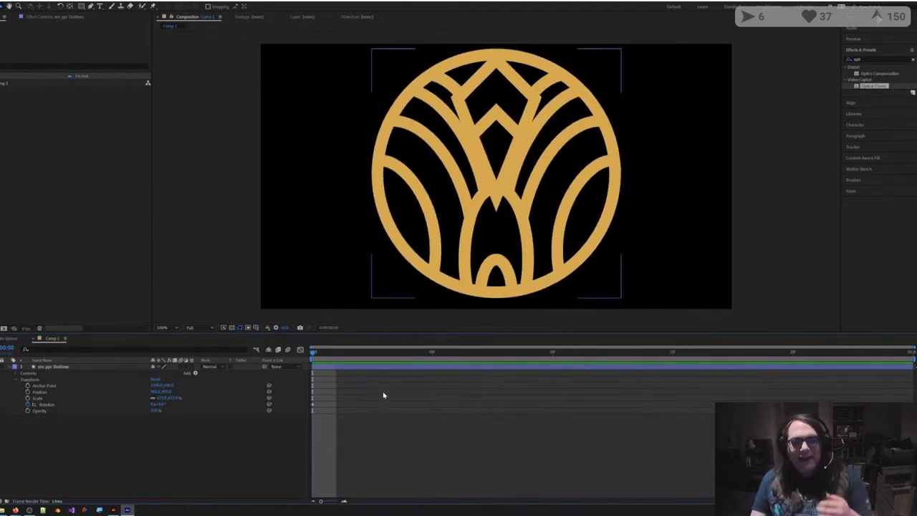
Step: Fine-tune the emblem layer's vertical Anchor Point to shift the artwork slightly down in the frame
{"action": "left_click", "coordinate": [176, 386]}
{"action": "left_click_drag", "start_coordinate": [177, 386], "coordinate": [169, 386]}
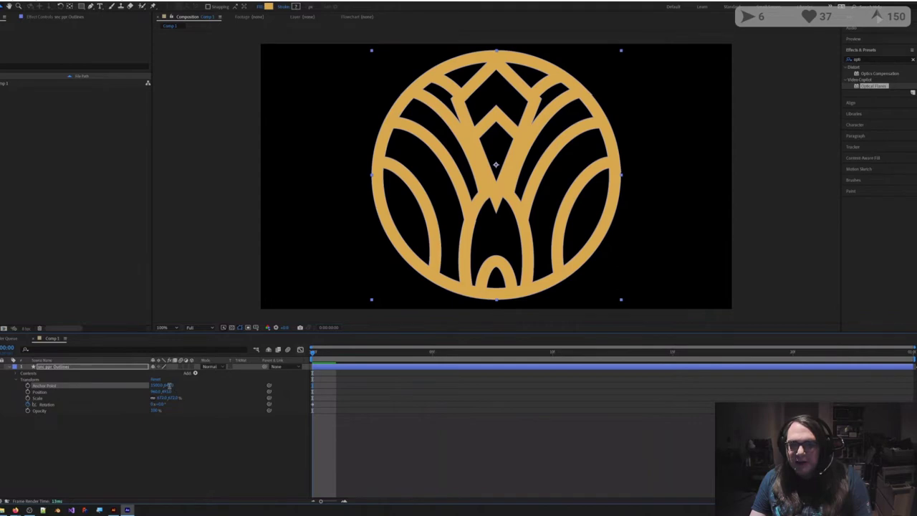
{"action": "left_click", "coordinate": [170, 385]}
{"action": "left_click", "coordinate": [190, 430]}
{"action": "left_click", "coordinate": [191, 430]}
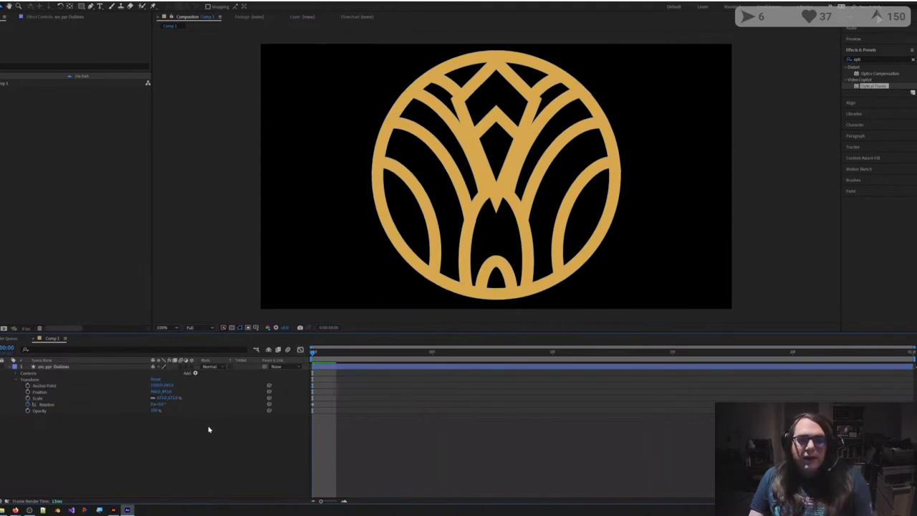
{"action": "left_click", "coordinate": [53, 404]}
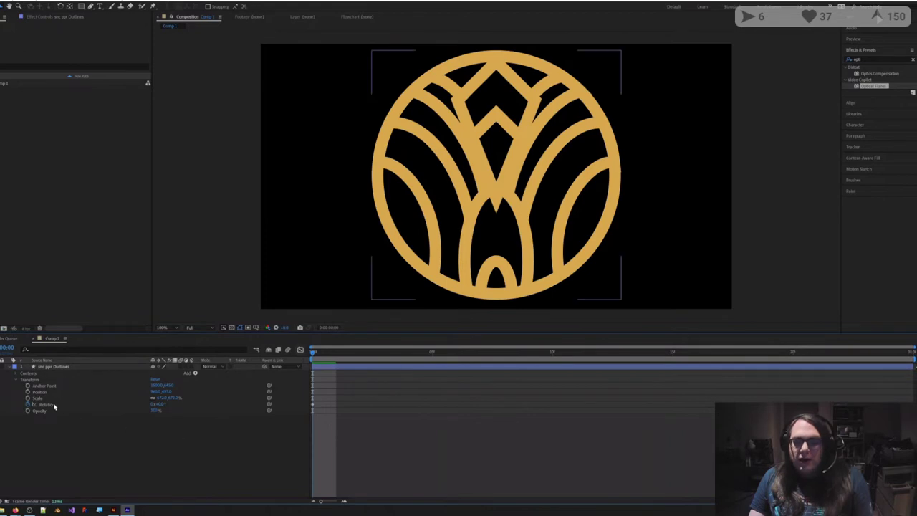
{"action": "right_click", "coordinate": [313, 405]}
{"action": "left_click", "coordinate": [278, 426]}
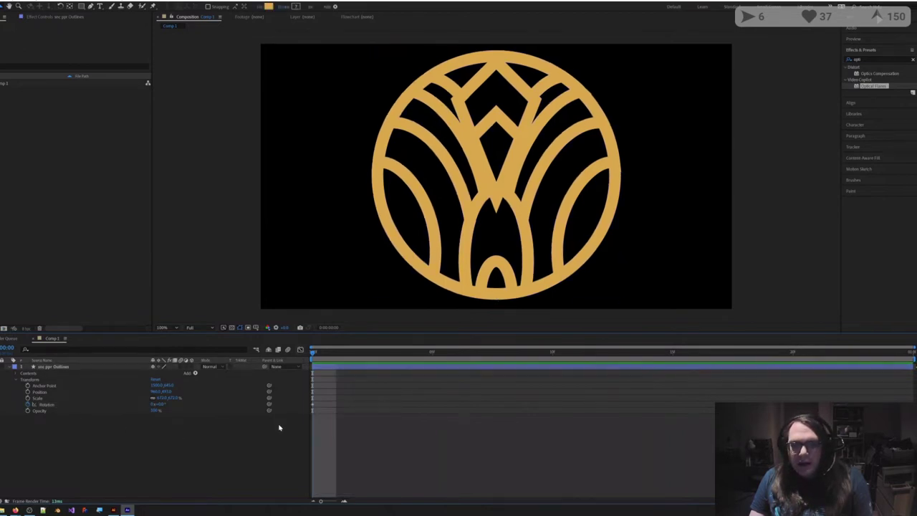
{"action": "left_click", "coordinate": [57, 368]}
{"action": "left_click", "coordinate": [57, 369]}
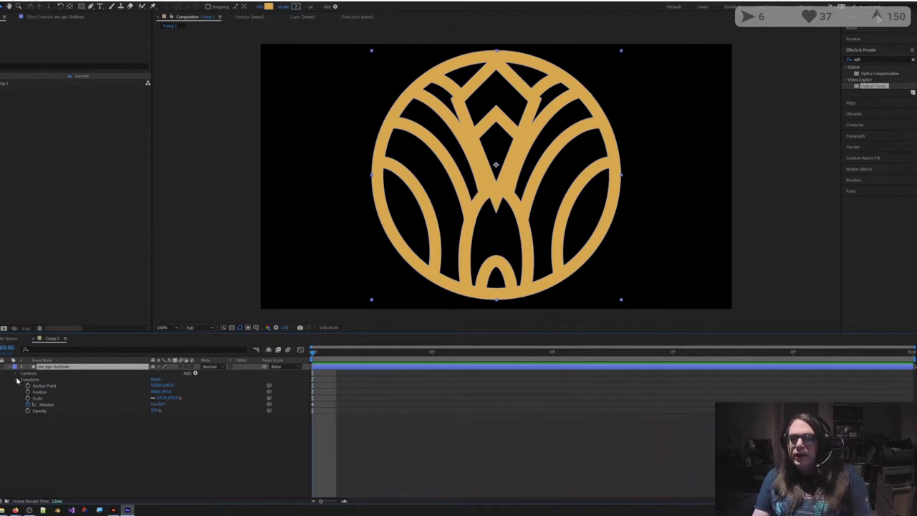
{"action": "left_click", "coordinate": [75, 436]}
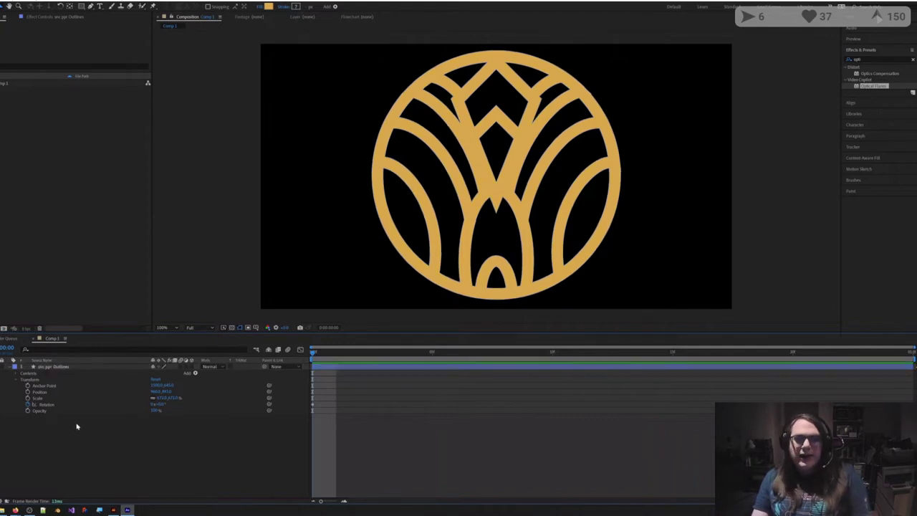
Step: Isolate the emblem layer's Position, Scale, Rotation and Opacity properties one after another in the timeline
{"action": "left_click", "coordinate": [60, 367]}
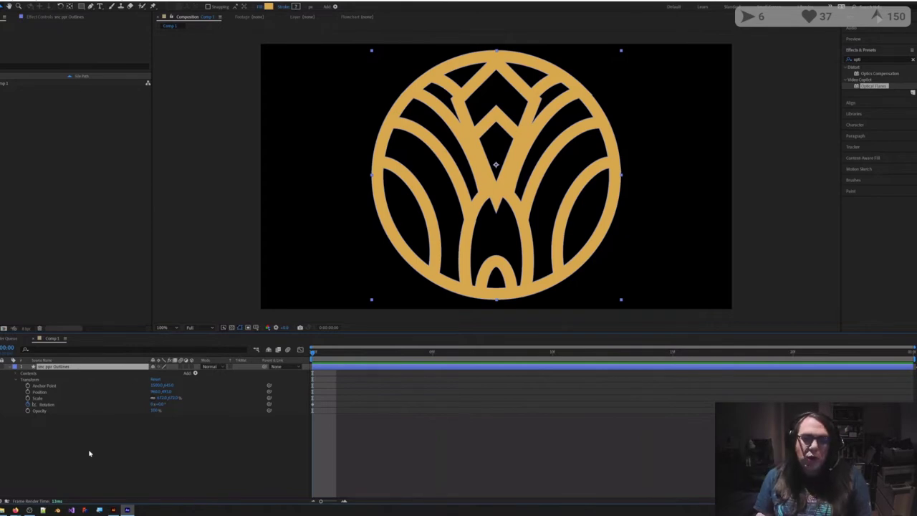
{"action": "key", "text": "p"}
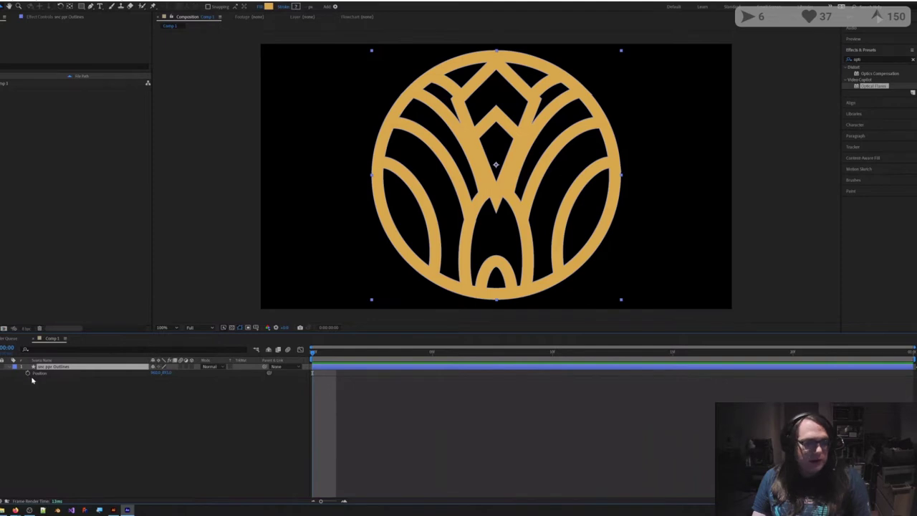
{"action": "key", "text": "s"}
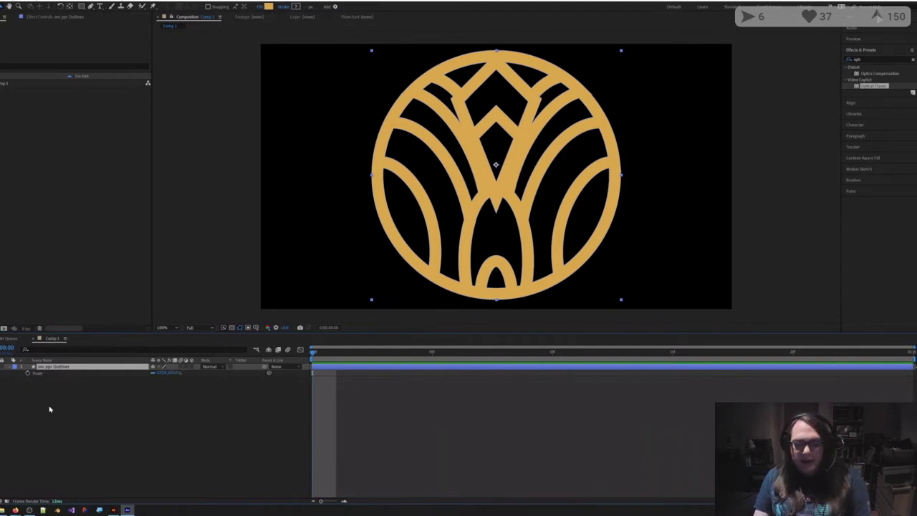
{"action": "key", "text": "r"}
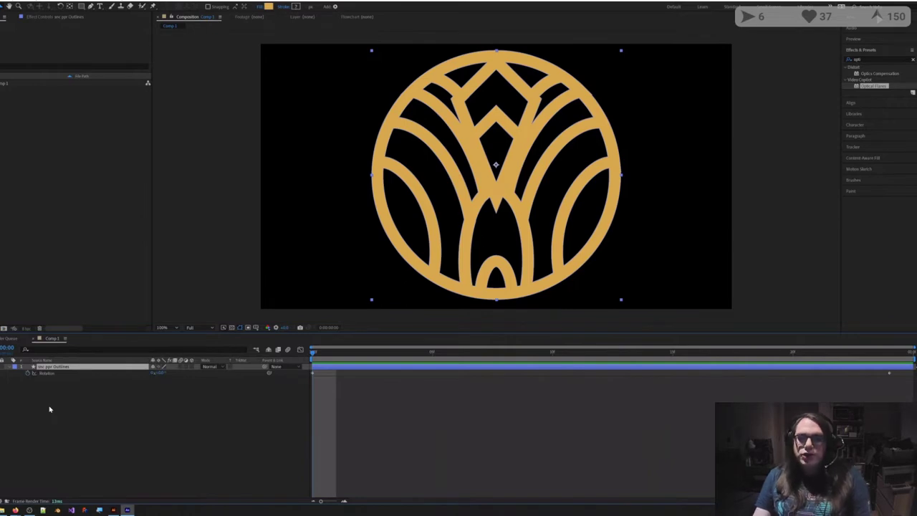
{"action": "key", "text": "t"}
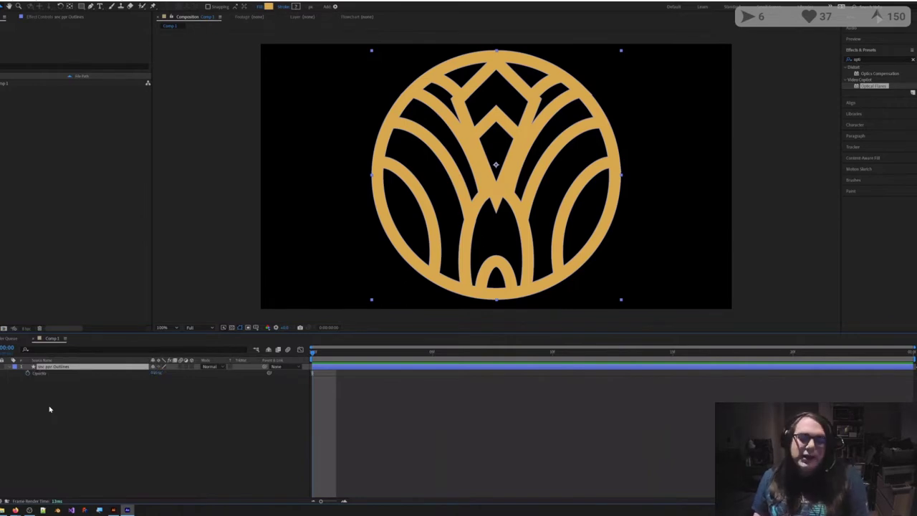
{"action": "left_click", "coordinate": [105, 395]}
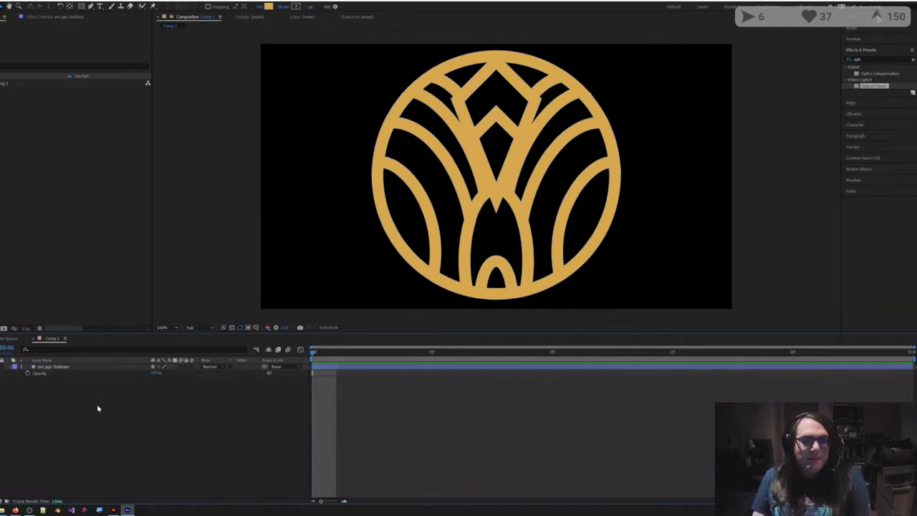
Step: Show only the emblem layer's Anchor Point, then collapse the layer and expand its full Transform properties again
{"action": "left_click", "coordinate": [55, 367]}
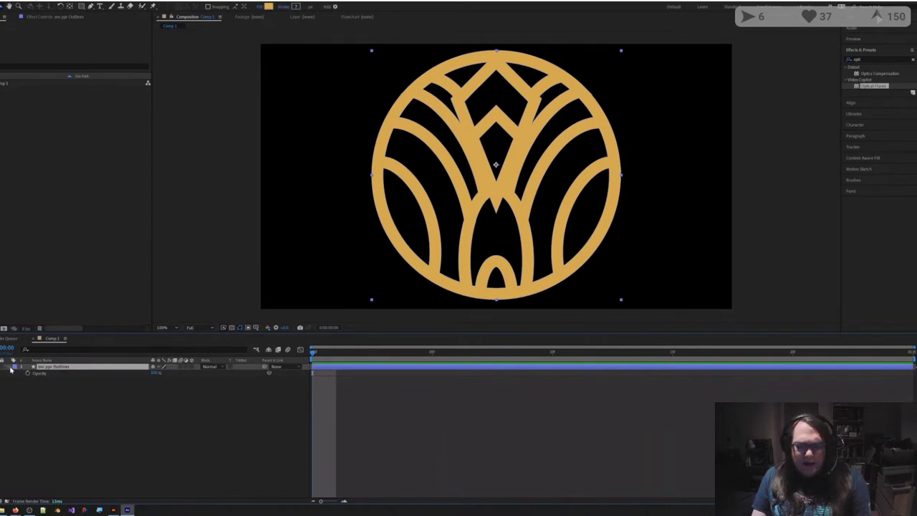
{"action": "key", "text": "a"}
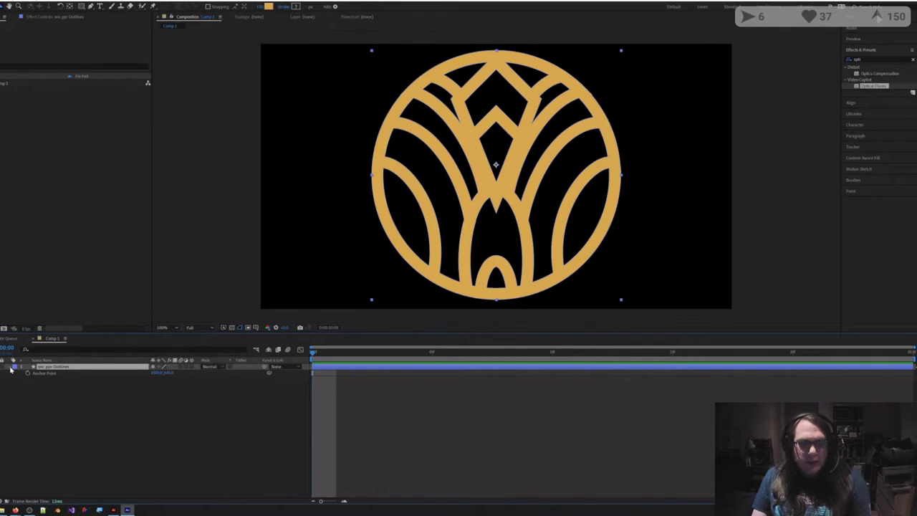
{"action": "left_click", "coordinate": [10, 369]}
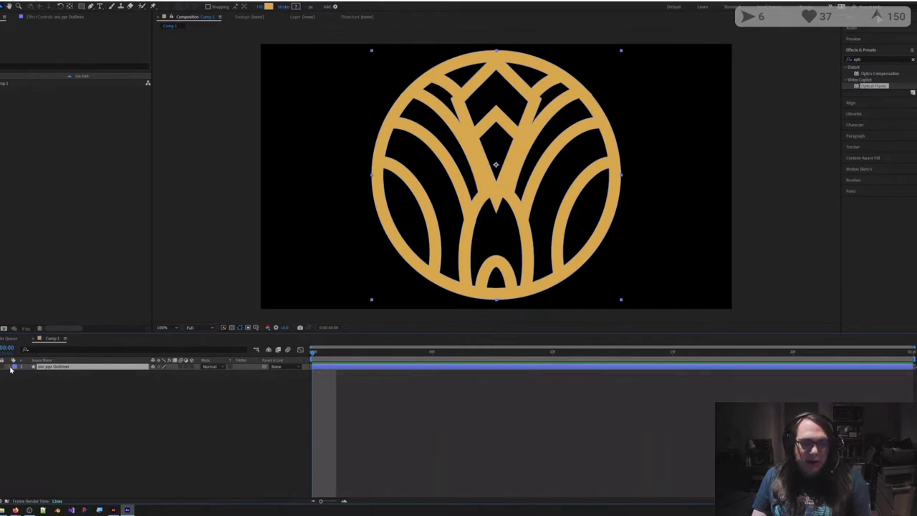
{"action": "left_click", "coordinate": [11, 367]}
{"action": "left_click", "coordinate": [89, 445]}
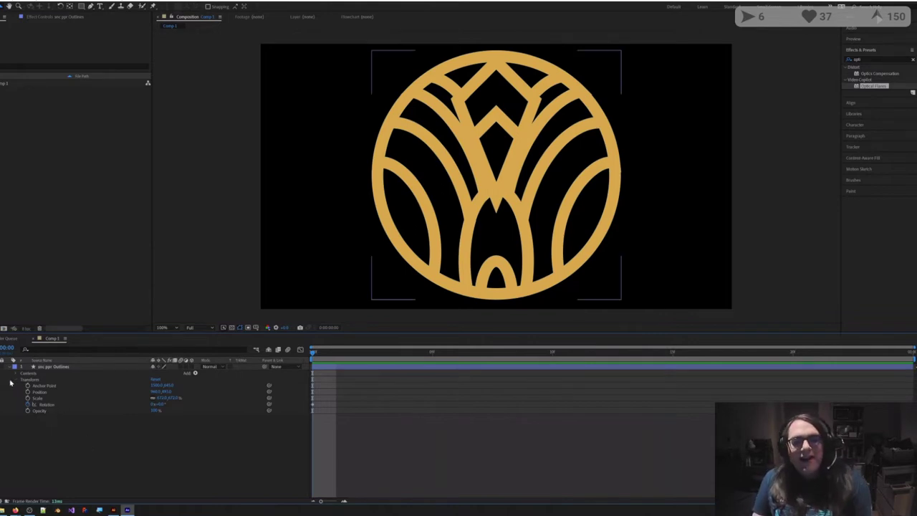
Step: Toggle the emblem layer's Position property on its own, then reveal Scale together with it
{"action": "left_click", "coordinate": [39, 367]}
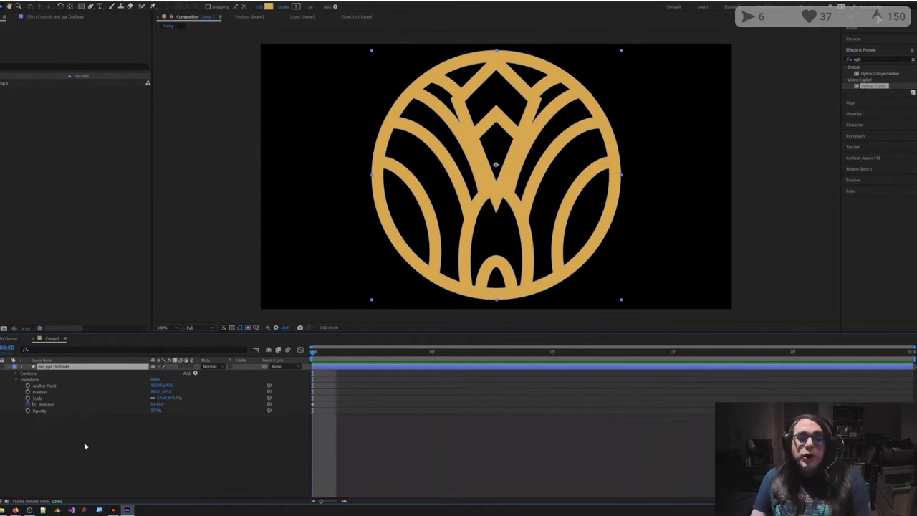
{"action": "key", "text": "p"}
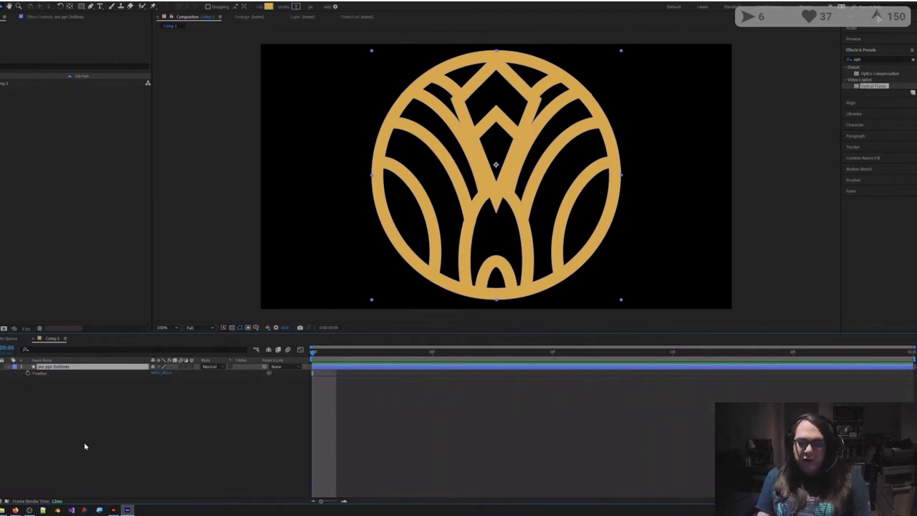
{"action": "key", "text": "p"}
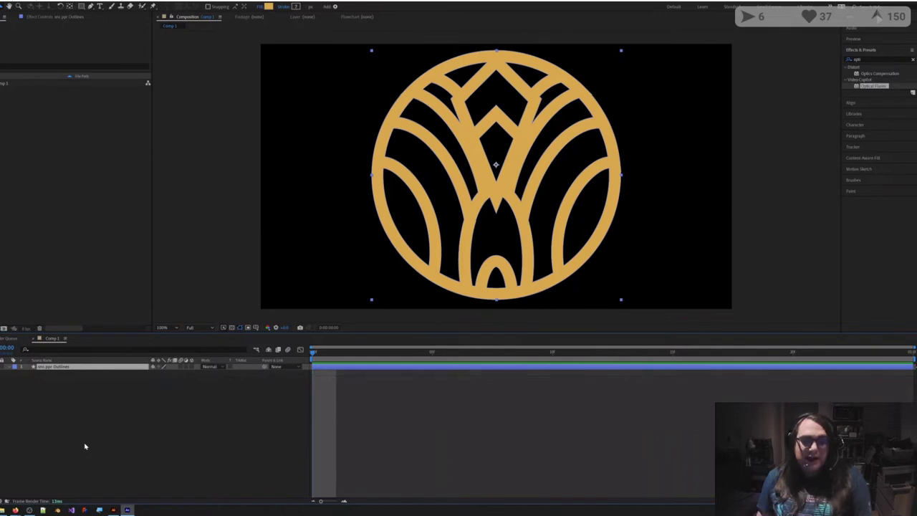
{"action": "key", "text": "p"}
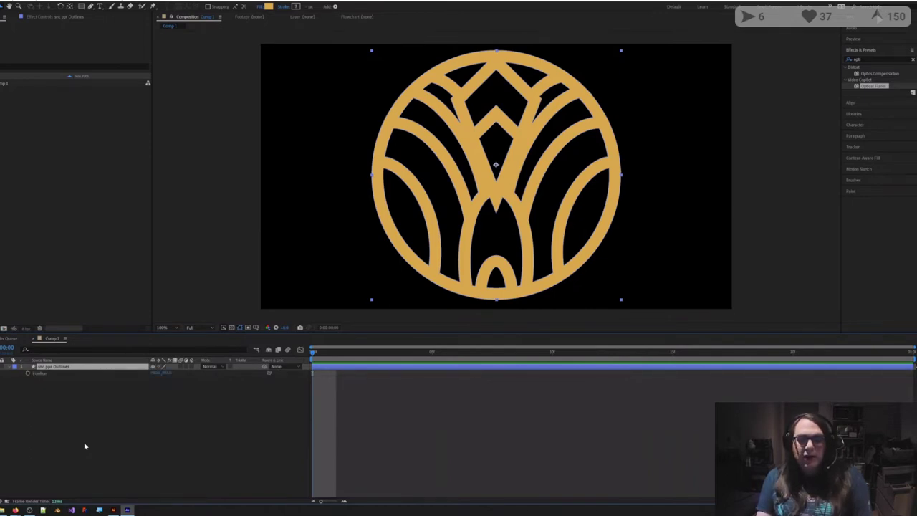
{"action": "key", "text": "shift+s"}
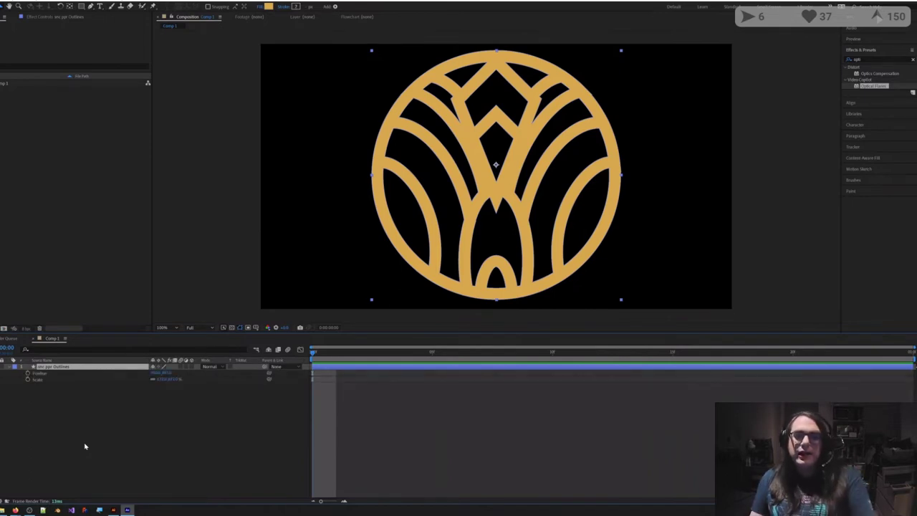
{"action": "left_click", "coordinate": [45, 413]}
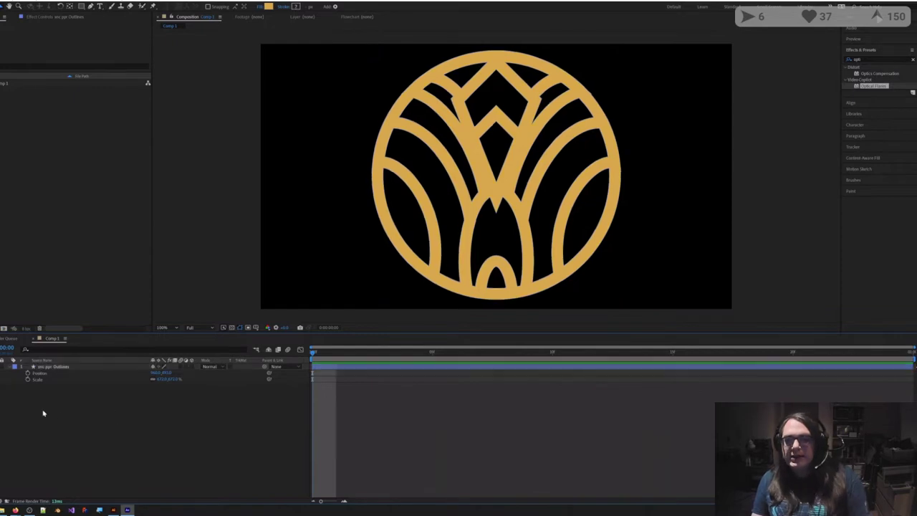
Step: Collapse and reopen the emblem layer to list its Contents and complete Transform group, leaving the layer selected
{"action": "left_click", "coordinate": [51, 368]}
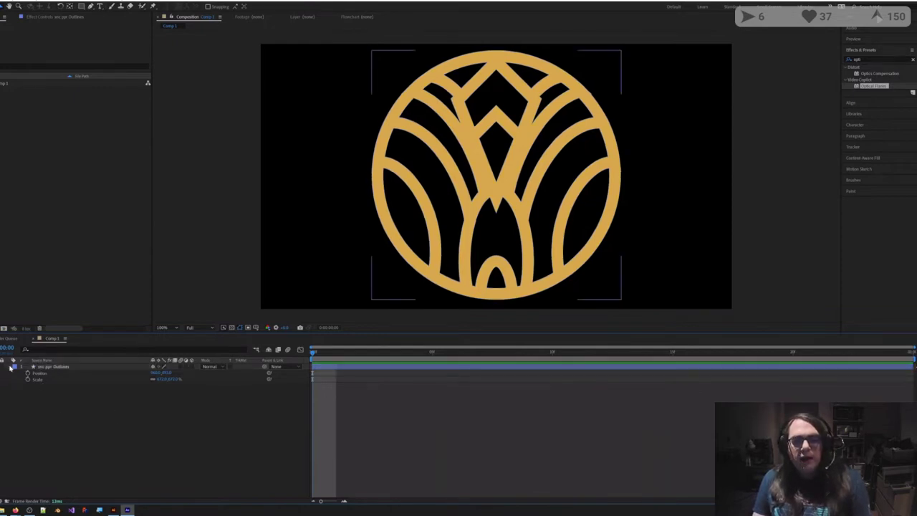
{"action": "left_click", "coordinate": [11, 367]}
{"action": "left_click", "coordinate": [65, 368]}
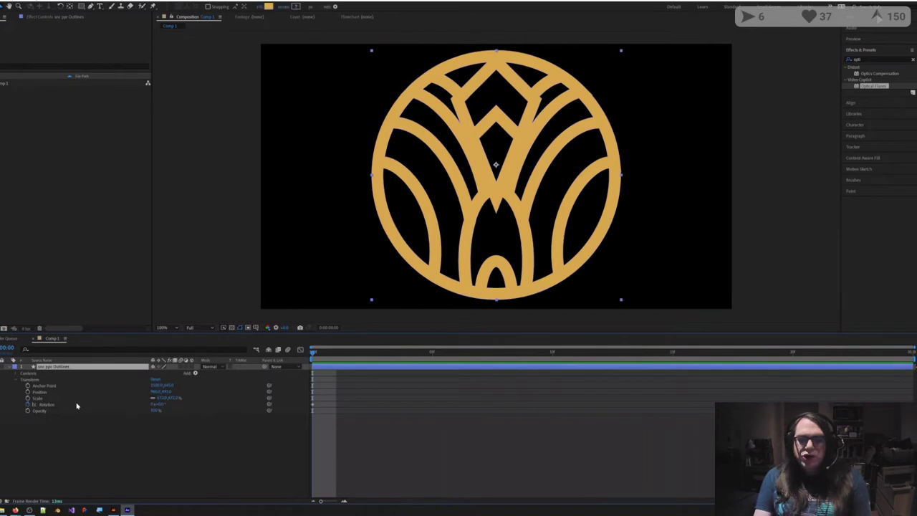
Step: Show only the emblem layer's keyframed properties, then collapse that view and restore its full Contents and Transform listing
{"action": "key", "text": "u"}
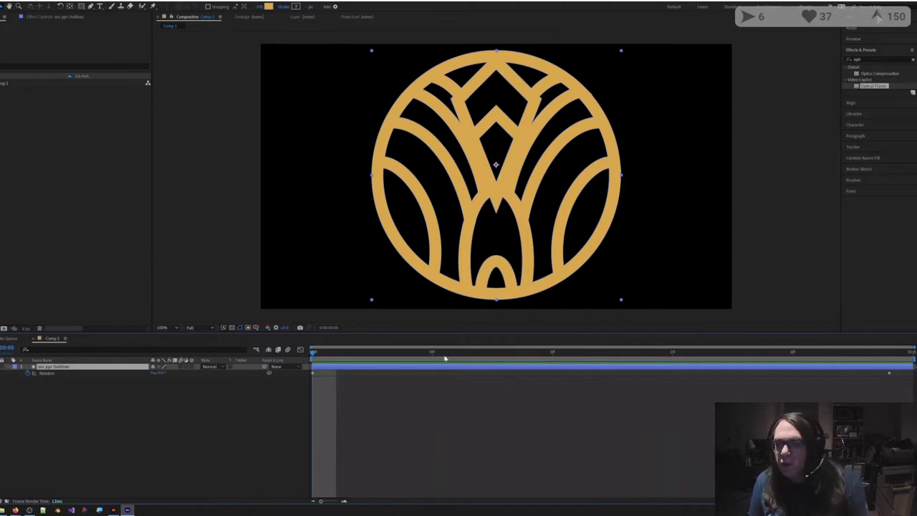
{"action": "left_click_drag", "start_coordinate": [436, 356], "coordinate": [258, 364]}
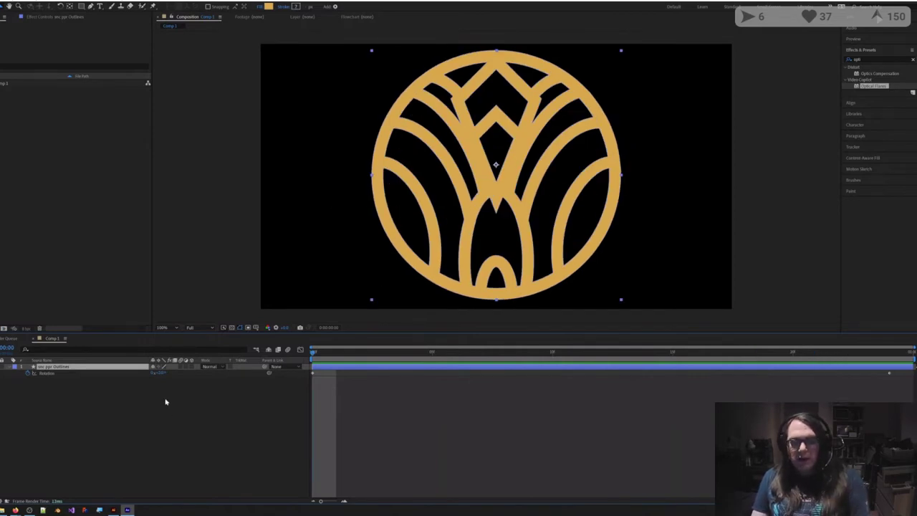
{"action": "left_click", "coordinate": [10, 367]}
{"action": "left_click", "coordinate": [97, 466]}
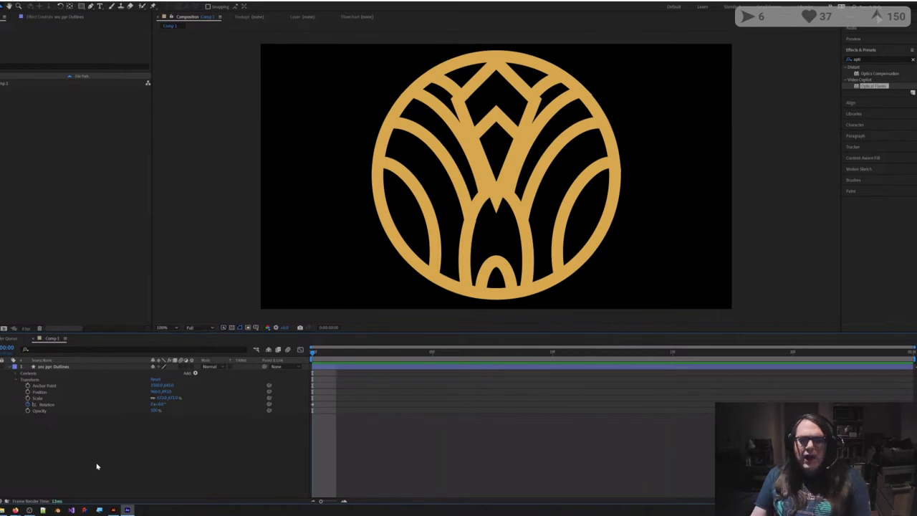
Step: Expand the emblem layer's Contents and highlight Group 119 to inspect its paths in the composition, then clear the selection
{"action": "left_click", "coordinate": [16, 374]}
{"action": "left_click", "coordinate": [33, 380]}
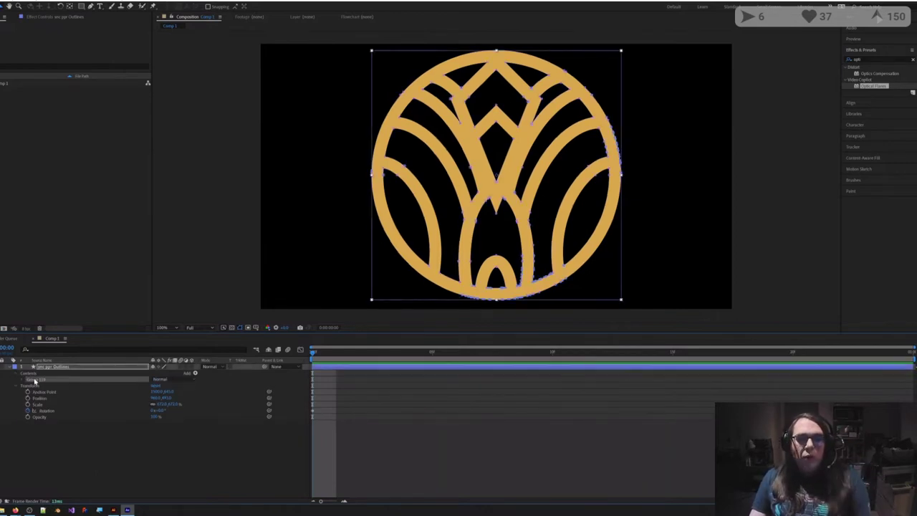
{"action": "left_click", "coordinate": [73, 452]}
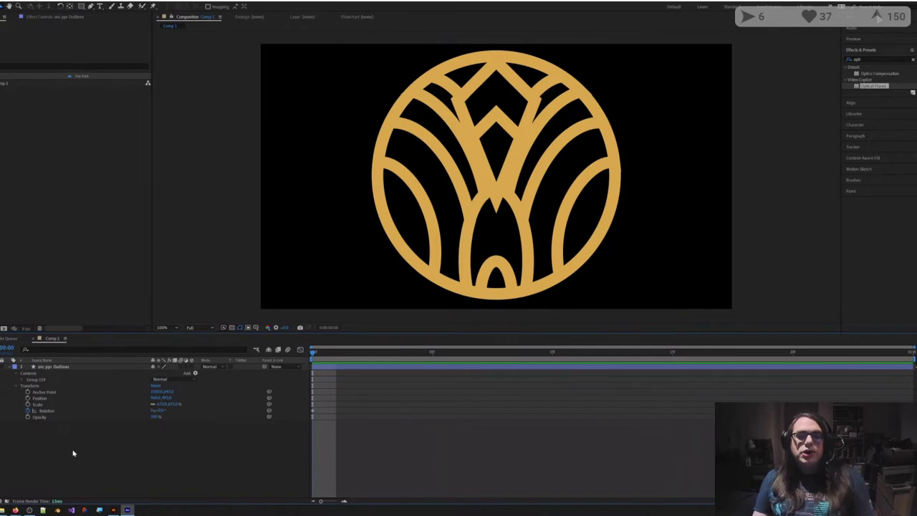
Step: Duplicate the emblem layer and expand the duplicate's Contents, then select the original layer
{"action": "left_click", "coordinate": [62, 367]}
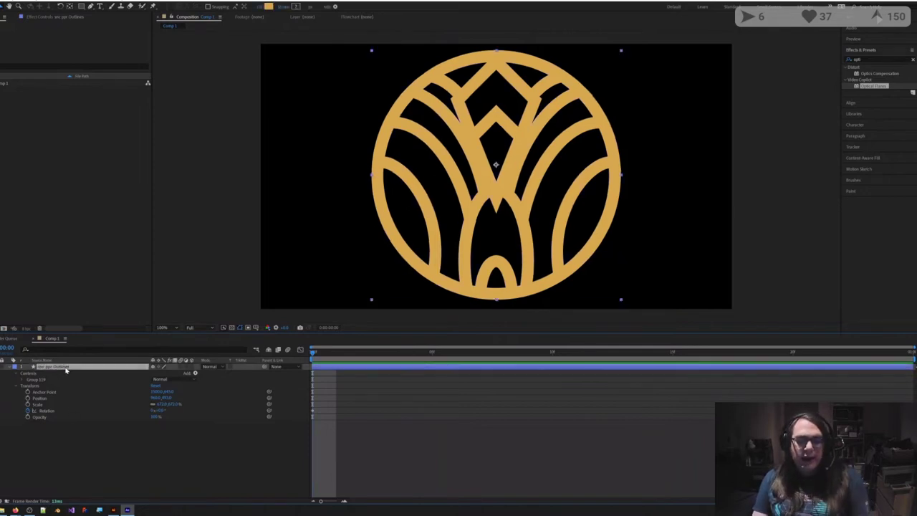
{"action": "key", "text": "ctrl+d"}
{"action": "left_click", "coordinate": [9, 366]}
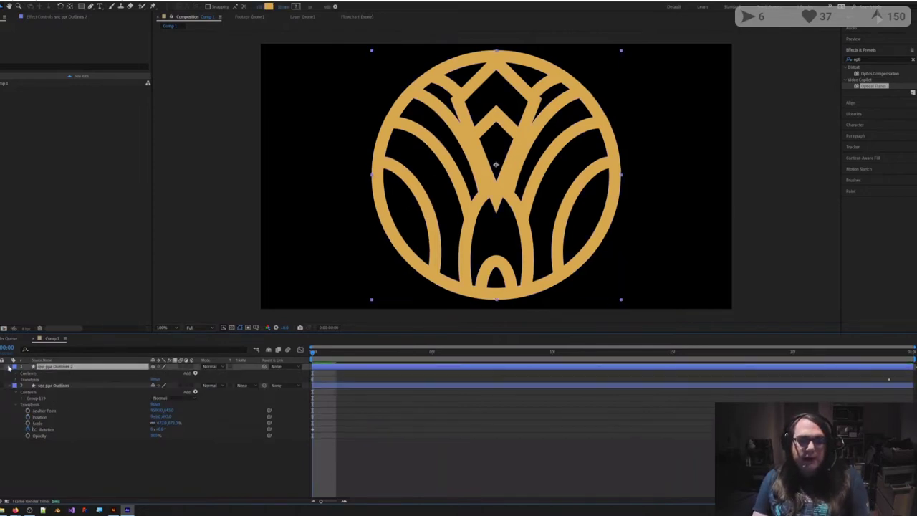
{"action": "left_click", "coordinate": [17, 374]}
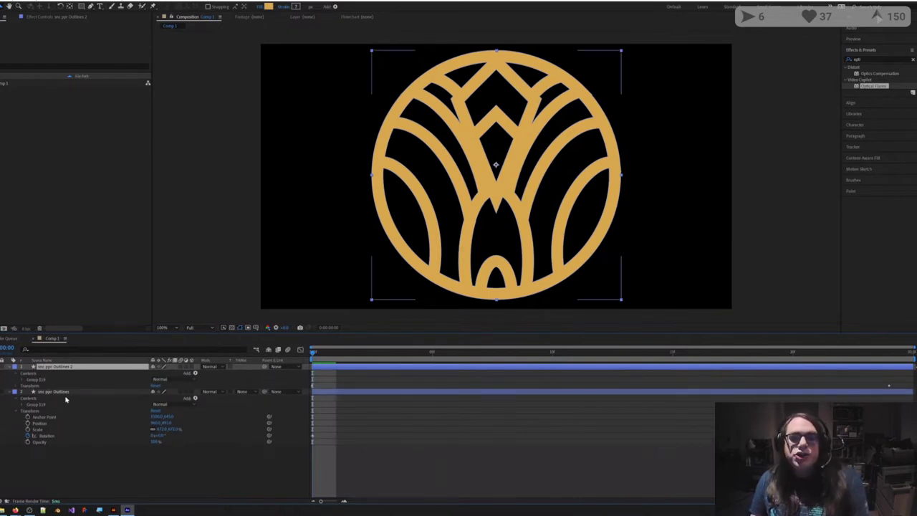
{"action": "left_click", "coordinate": [57, 392]}
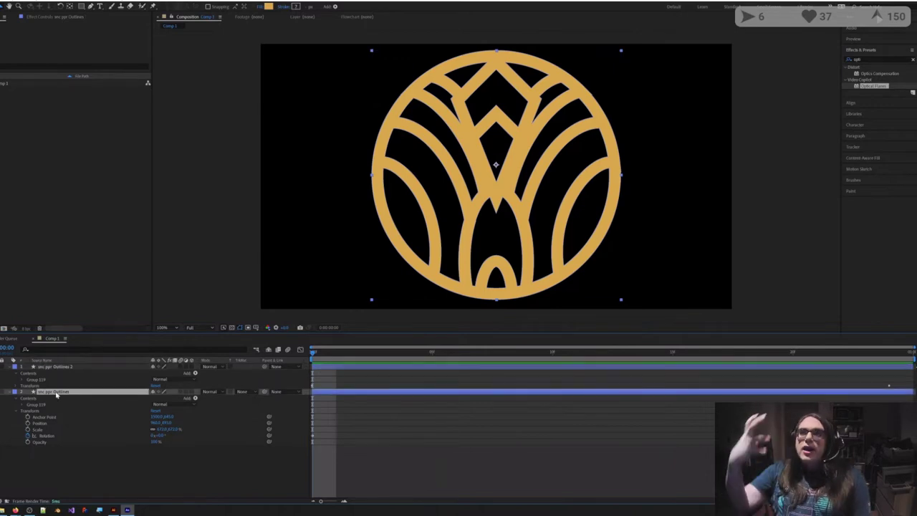
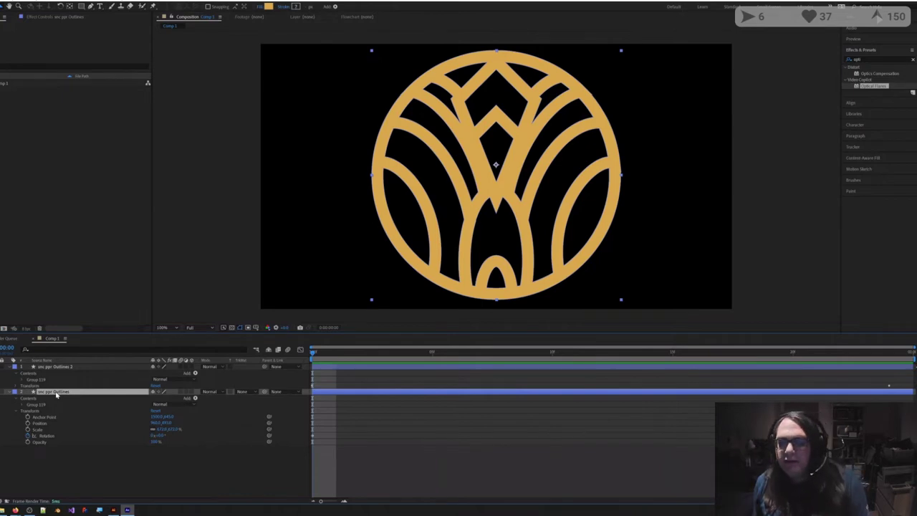
Step: Expand Group 119 in the original emblem layer and select it to examine its individual paths
{"action": "left_click", "coordinate": [386, 422]}
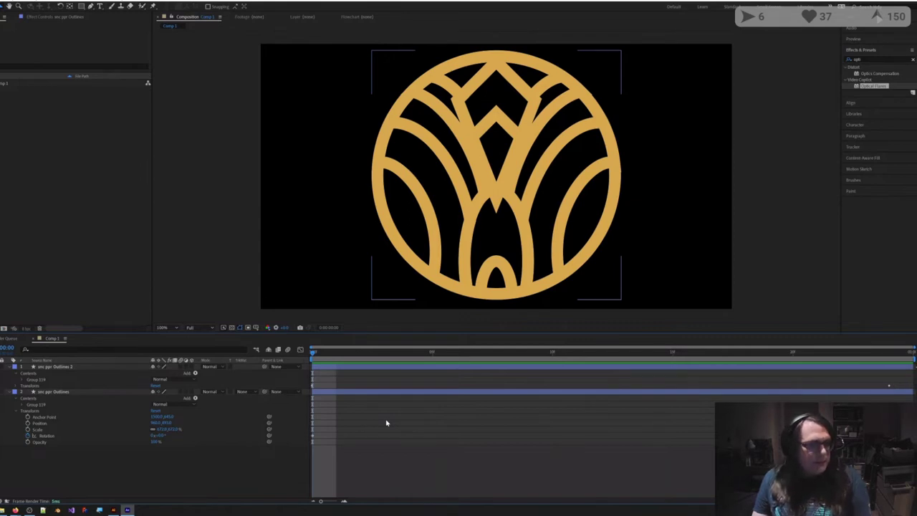
{"action": "left_click", "coordinate": [22, 405]}
{"action": "scroll", "coordinate": [22, 407], "scroll_direction": "down", "scroll_amount": 1}
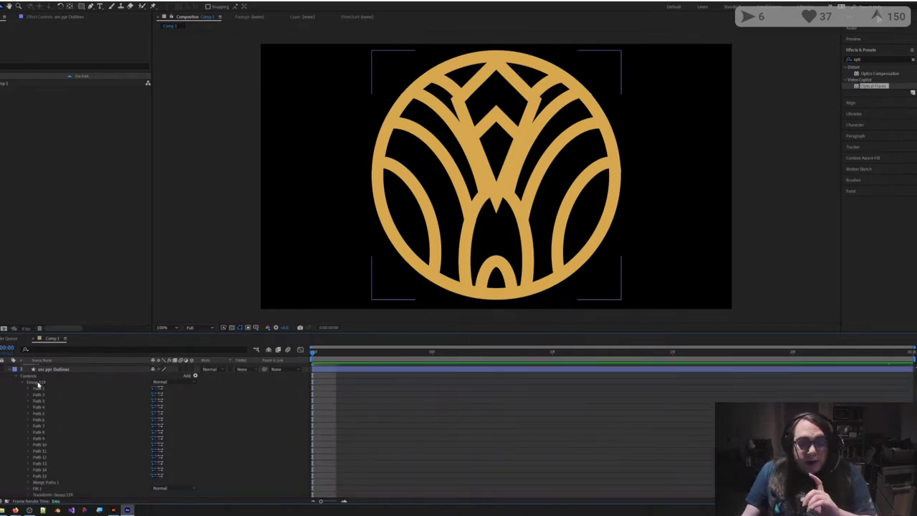
{"action": "left_click", "coordinate": [35, 383]}
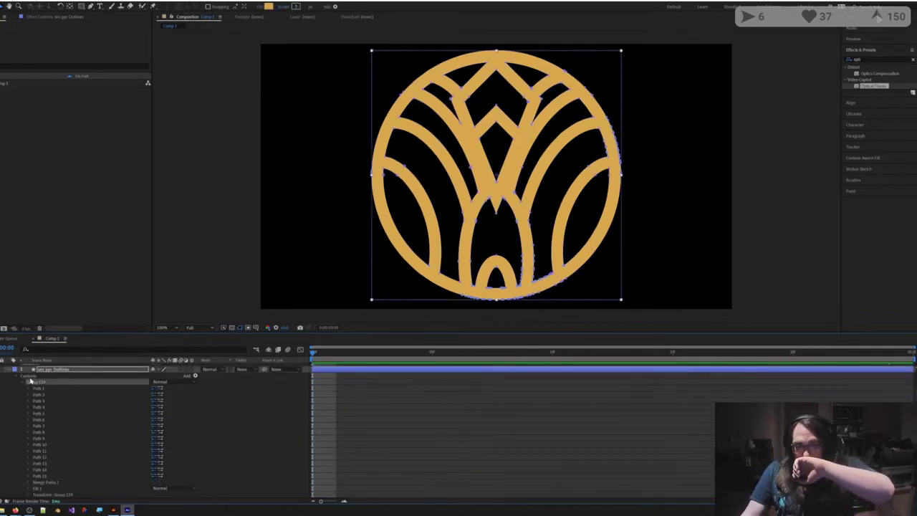
Step: Add an empty group to the original emblem layer's Contents
{"action": "left_click", "coordinate": [29, 379]}
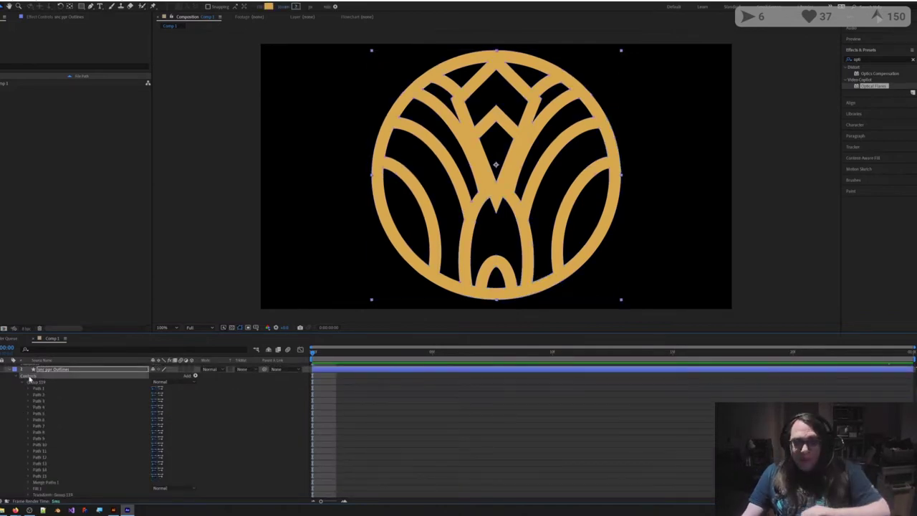
{"action": "left_click", "coordinate": [196, 376]}
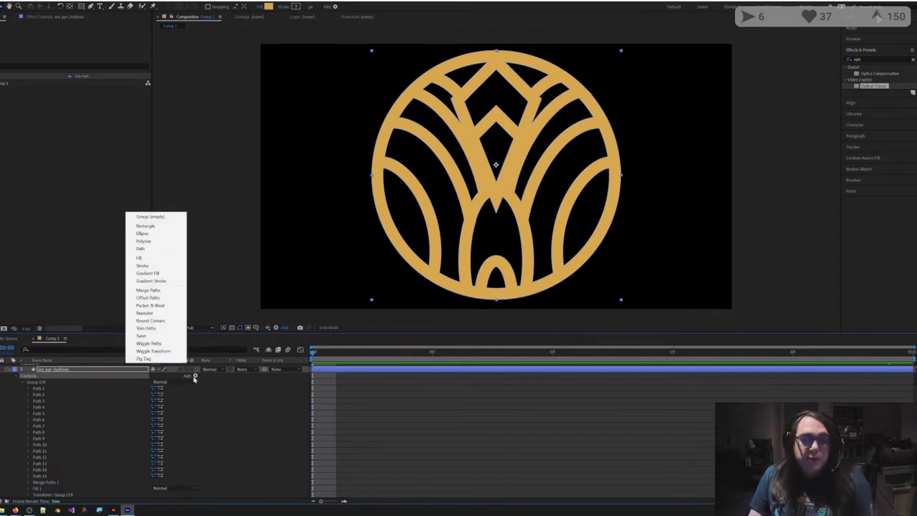
{"action": "left_click", "coordinate": [27, 380]}
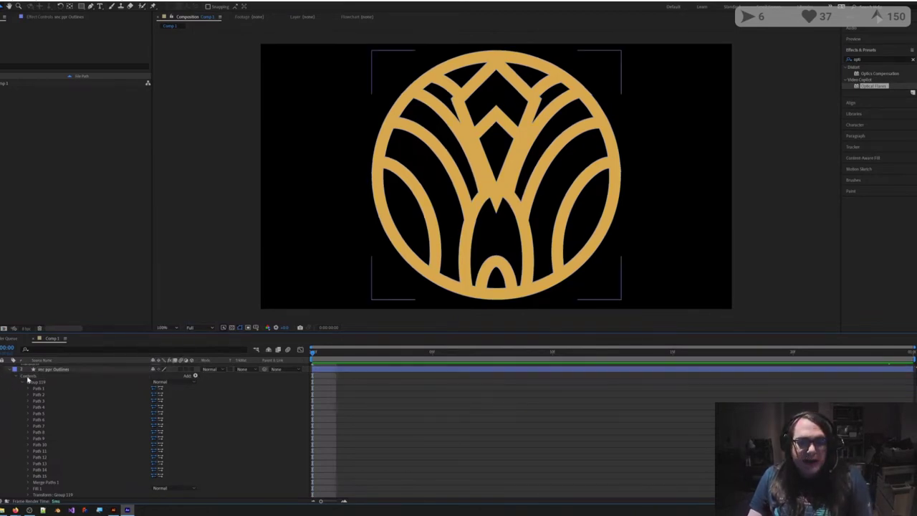
{"action": "left_click", "coordinate": [29, 370]}
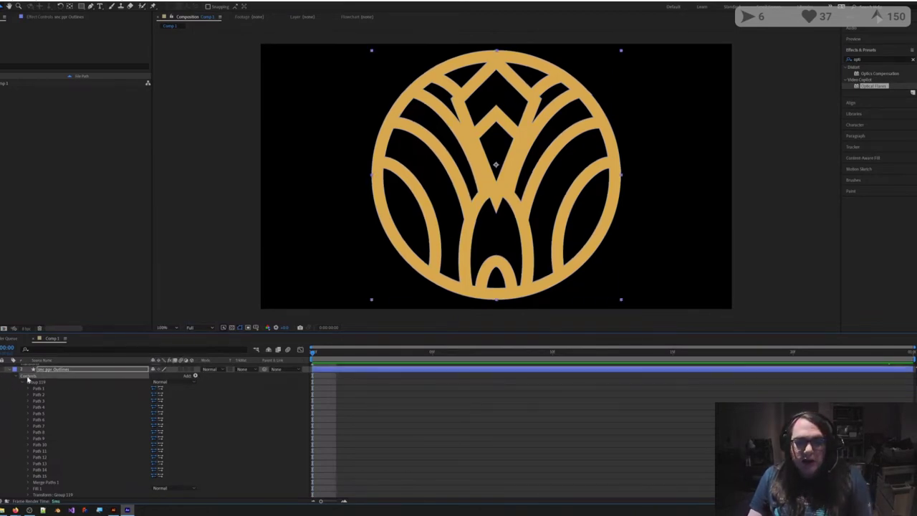
{"action": "left_click", "coordinate": [195, 377]}
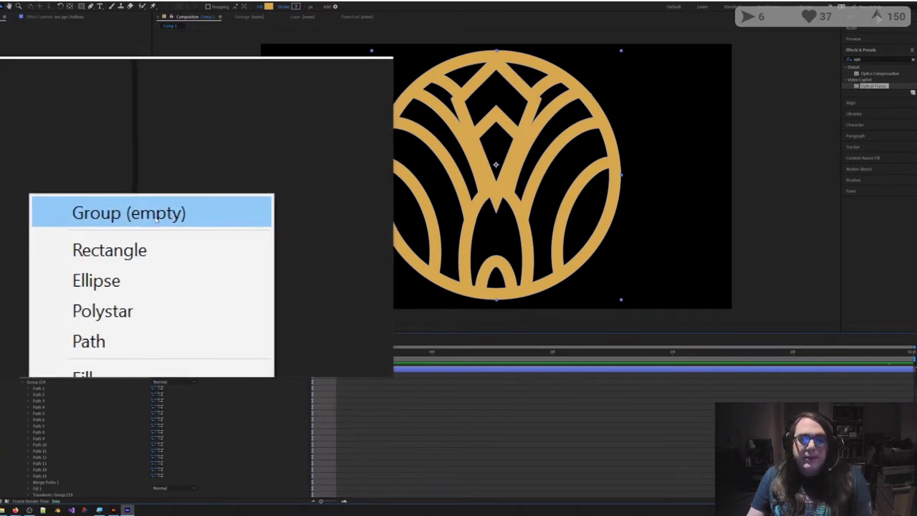
{"action": "left_click", "coordinate": [159, 219]}
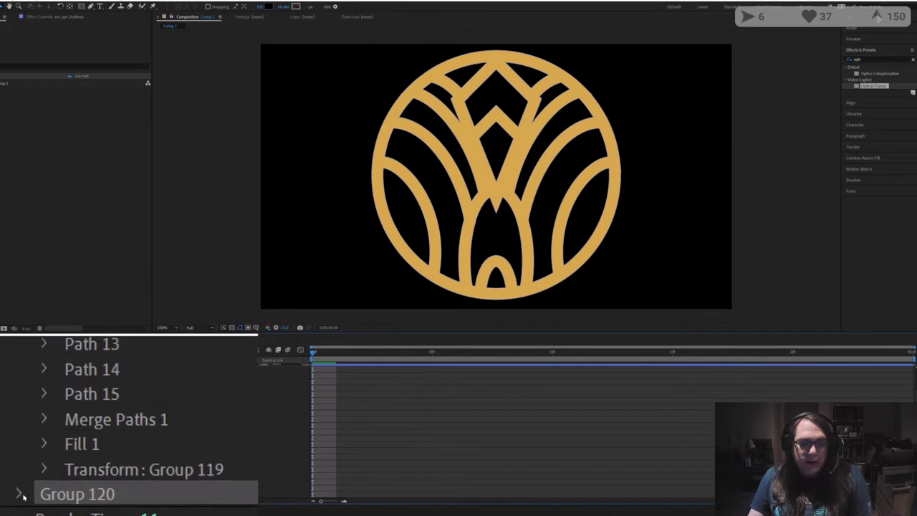
Step: Expand the new empty group and its Transform properties to examine the options, including Skew and Skew Axis
{"action": "left_click", "coordinate": [24, 489]}
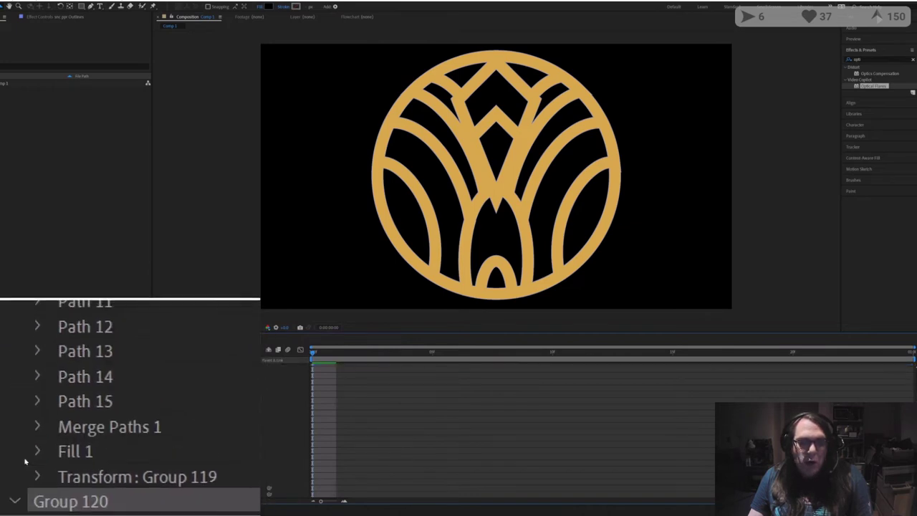
{"action": "left_click", "coordinate": [30, 479]}
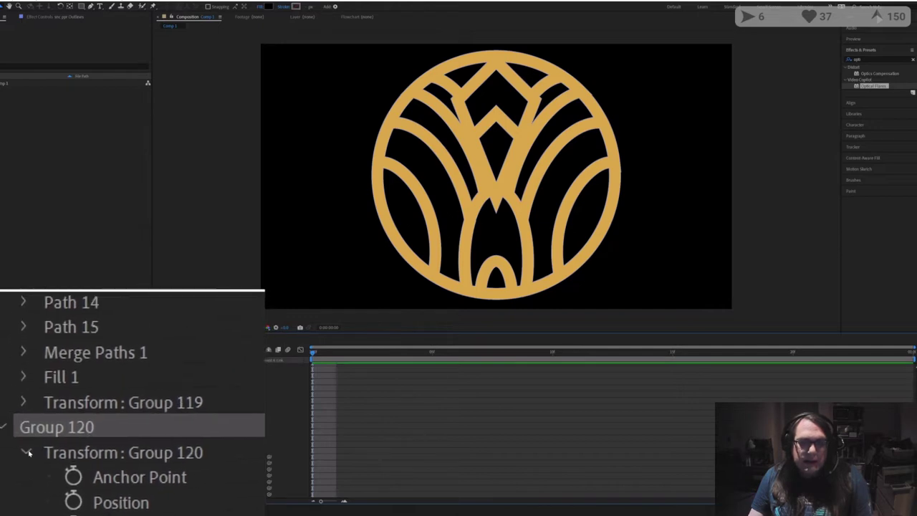
{"action": "left_click", "coordinate": [29, 451]}
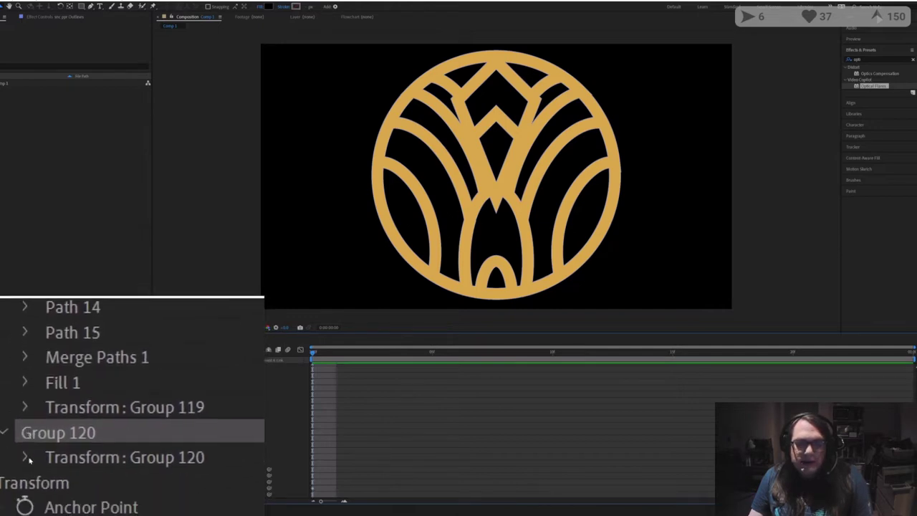
{"action": "left_click", "coordinate": [27, 456]}
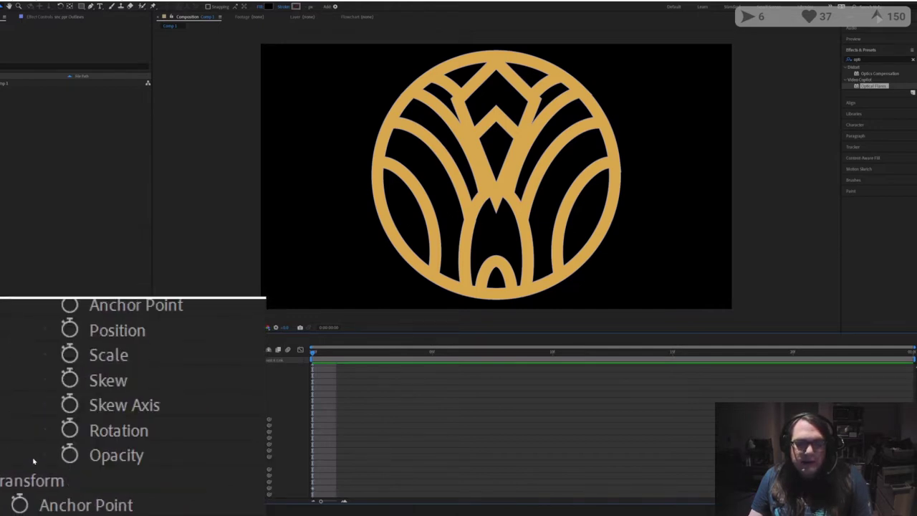
{"action": "scroll", "coordinate": [33, 460], "scroll_direction": "up", "scroll_amount": 1}
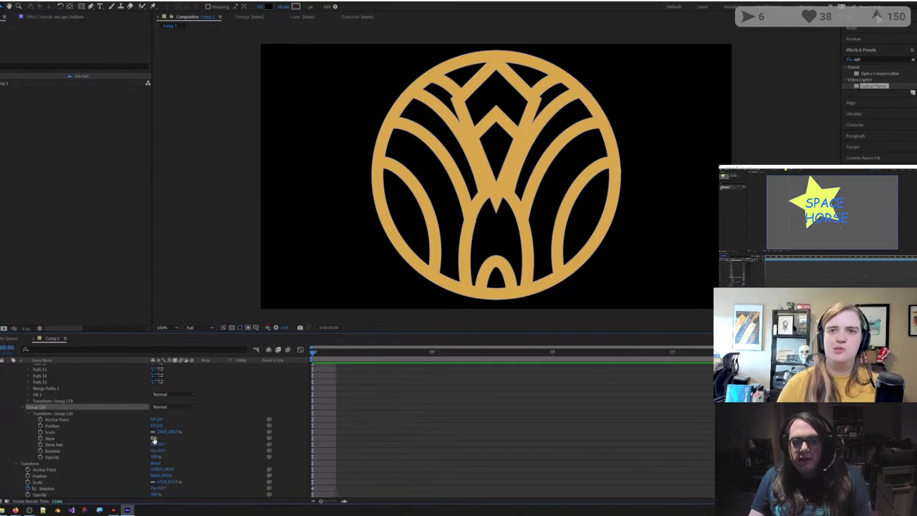
Step: Delete the empty Group 120 from the original emblem layer's Contents
{"action": "left_click", "coordinate": [154, 439]}
{"action": "left_click", "coordinate": [25, 417]}
{"action": "left_click", "coordinate": [39, 407]}
{"action": "key", "text": "Delete"}
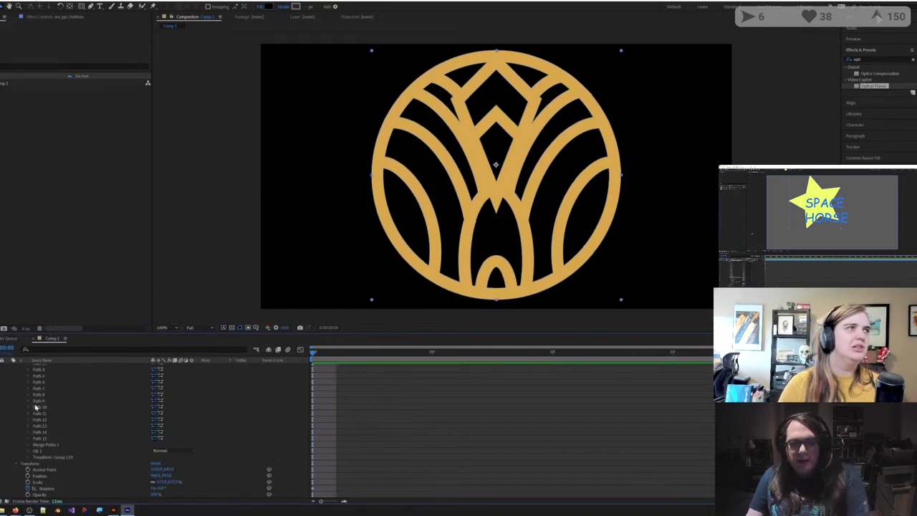
Step: Distort the original emblem by changing Skew and Skew Axis in Group 119's own Transform properties
{"action": "left_click", "coordinate": [28, 456]}
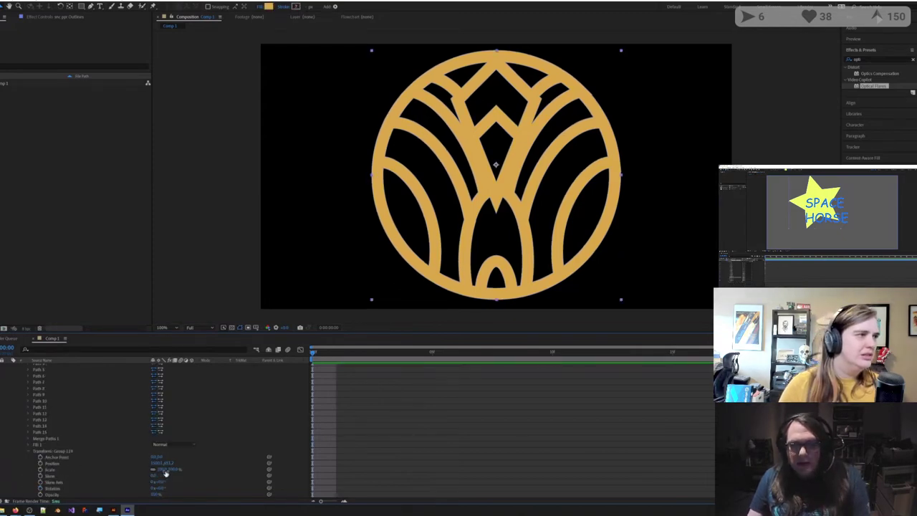
{"action": "scroll", "coordinate": [165, 480], "scroll_direction": "down", "scroll_amount": 1}
{"action": "mouse_move", "coordinate": [154, 457]}
{"action": "left_mouse_down"}
{"action": "mouse_move", "coordinate": [214, 454]}
{"action": "mouse_move", "coordinate": [100, 459]}
{"action": "mouse_move", "coordinate": [237, 459]}
{"action": "mouse_move", "coordinate": [140, 451]}
{"action": "left_mouse_up"}
{"action": "left_click_drag", "start_coordinate": [162, 463], "coordinate": [352, 448]}
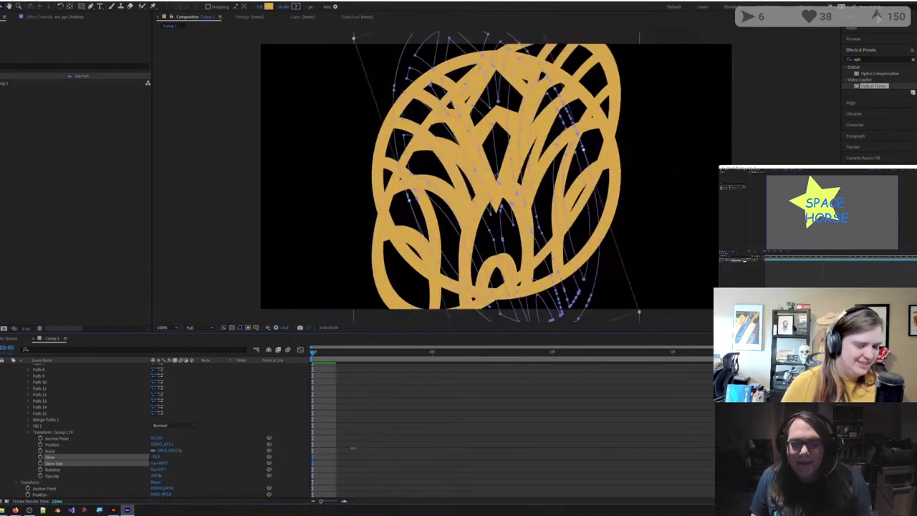
{"action": "left_click_drag", "start_coordinate": [353, 448], "coordinate": [233, 448]}
{"action": "left_click", "coordinate": [220, 458]}
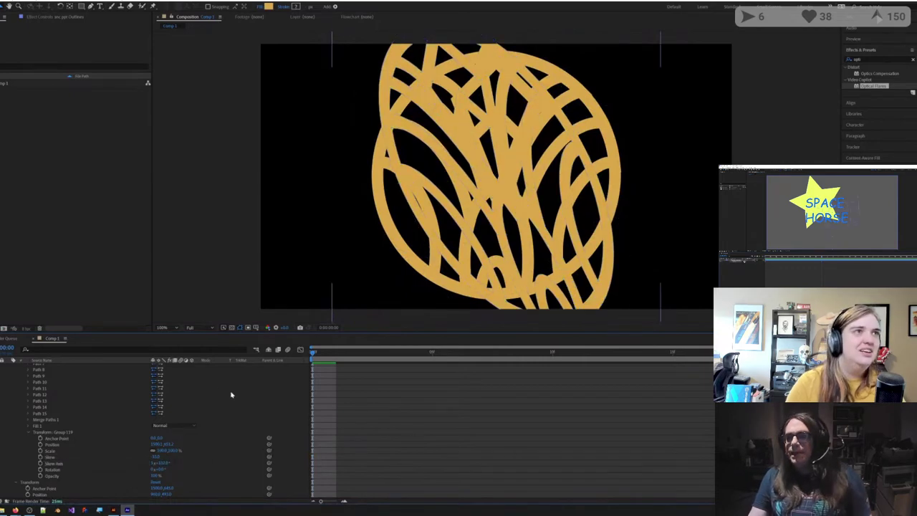
Step: Collapse the original emblem layer and delete the duplicate emblem layer
{"action": "scroll", "coordinate": [172, 419], "scroll_direction": "up", "scroll_amount": 3}
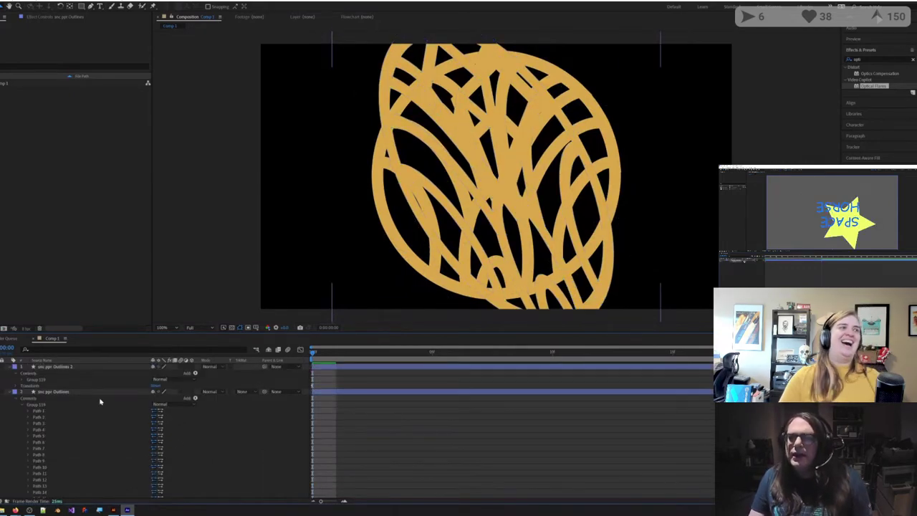
{"action": "left_click", "coordinate": [13, 393]}
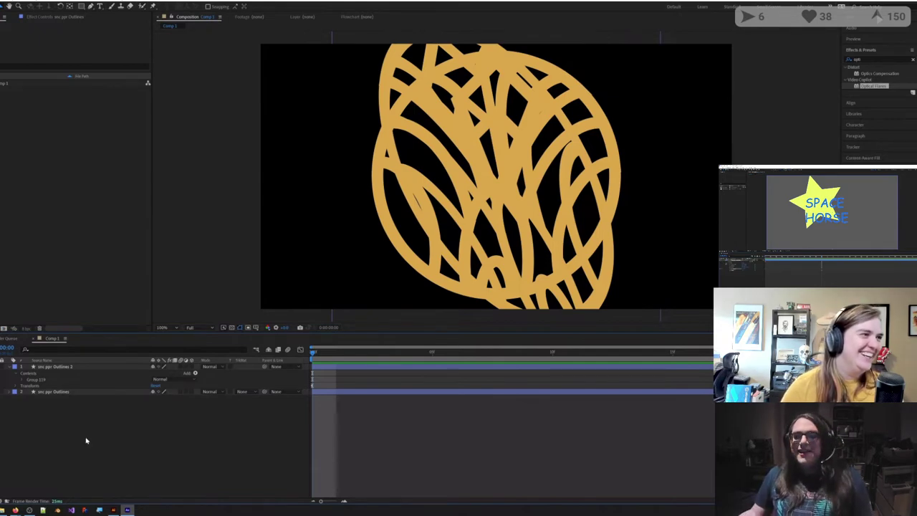
{"action": "left_click", "coordinate": [63, 368]}
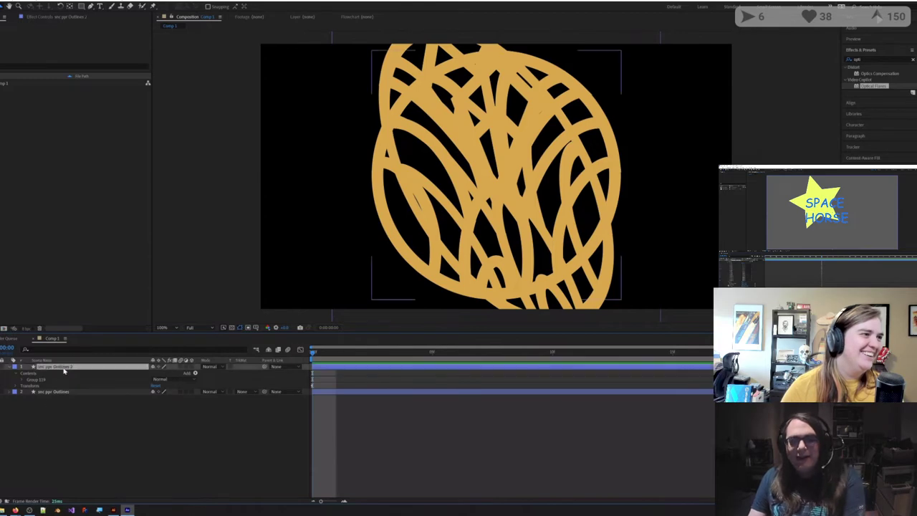
{"action": "key", "text": "Delete"}
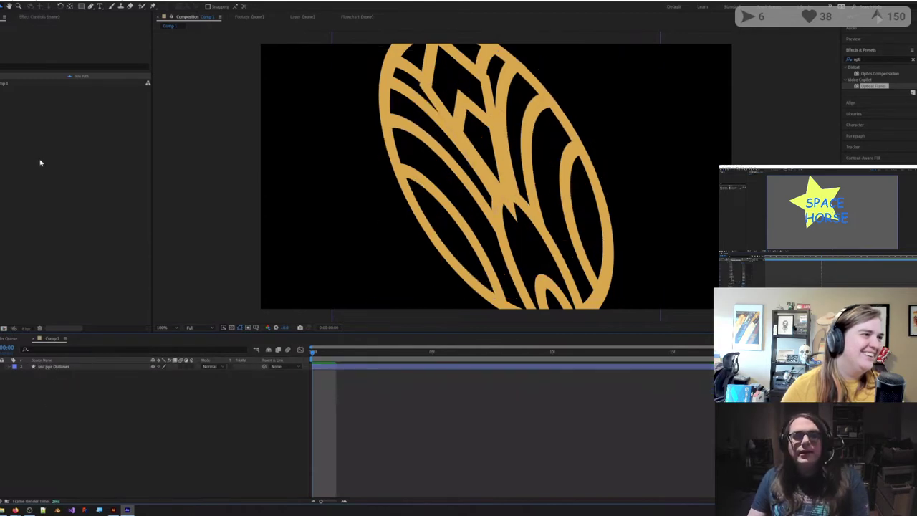
Step: Delete Comp 1 from the project
{"action": "left_click", "coordinate": [10, 86]}
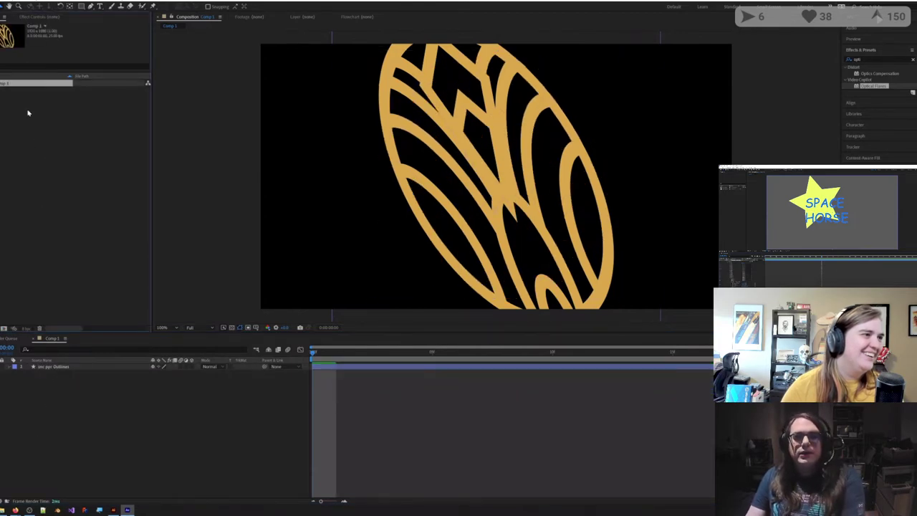
{"action": "key", "text": "Delete"}
{"action": "key", "text": "Return"}
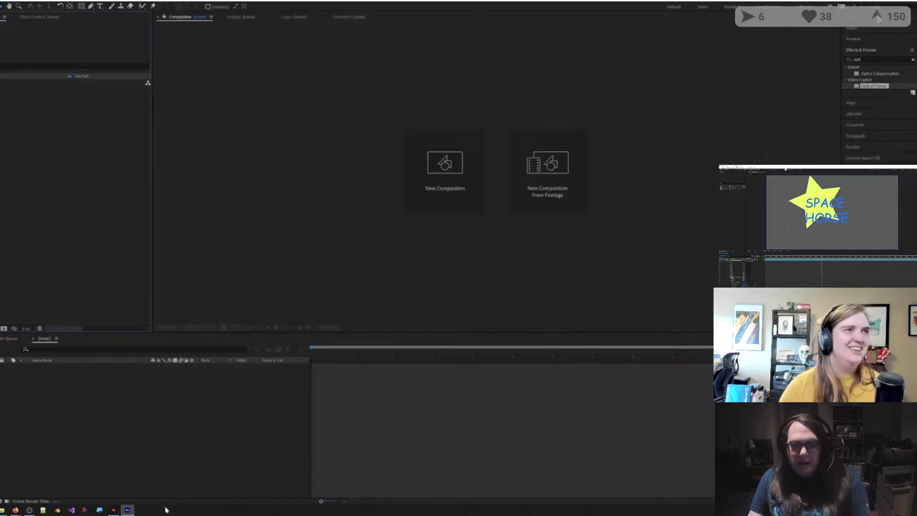
Step: Switch to Illustrator and return to the title artwork containing the central circular emblem
{"action": "left_click", "coordinate": [115, 510]}
{"action": "left_click", "coordinate": [330, 216]}
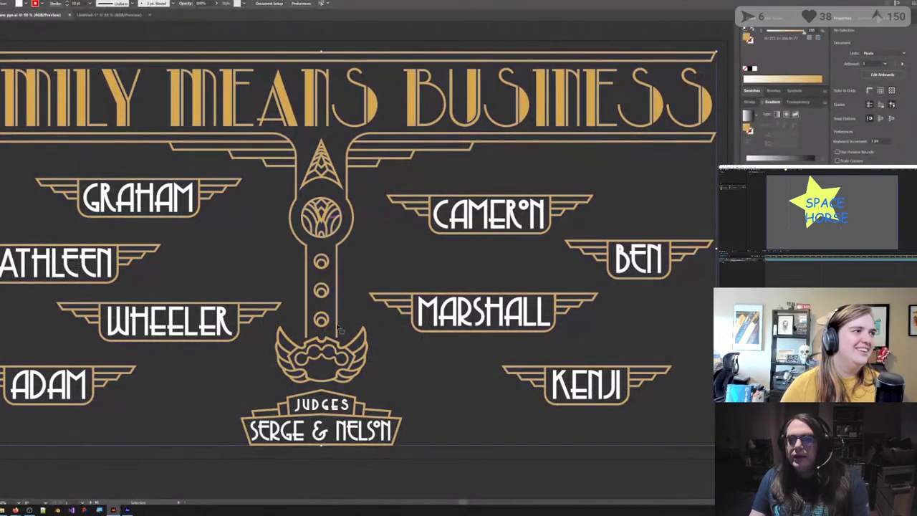
Step: Isolate the central column's group in the title artwork and select its arrowhead, circular emblem and three small circle ornaments
{"action": "left_click_drag", "start_coordinate": [350, 153], "coordinate": [346, 103]}
{"action": "left_click", "coordinate": [323, 164]}
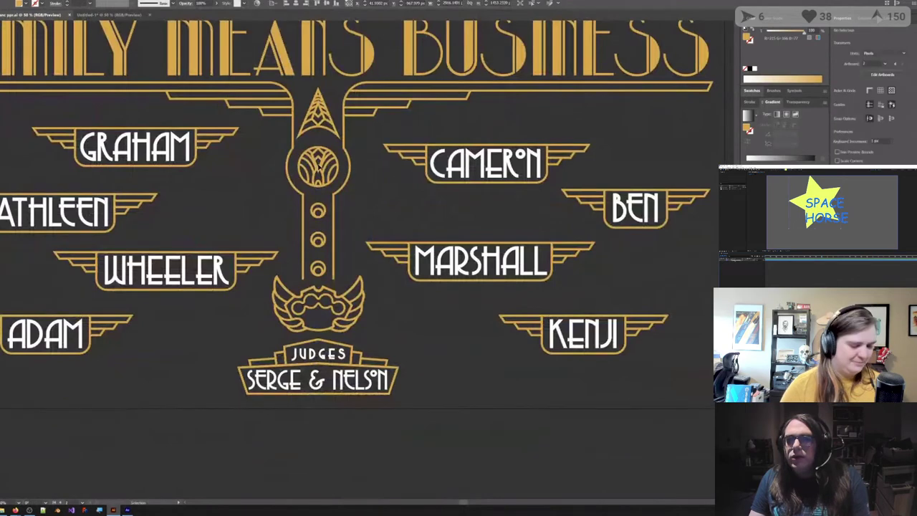
{"action": "double_click", "coordinate": [321, 166]}
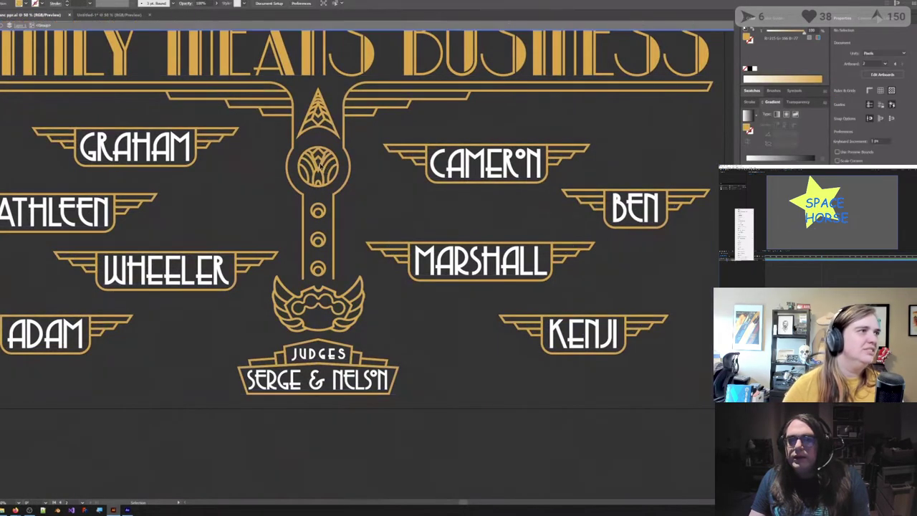
{"action": "left_click", "coordinate": [307, 80]}
{"action": "left_click", "coordinate": [305, 106]}
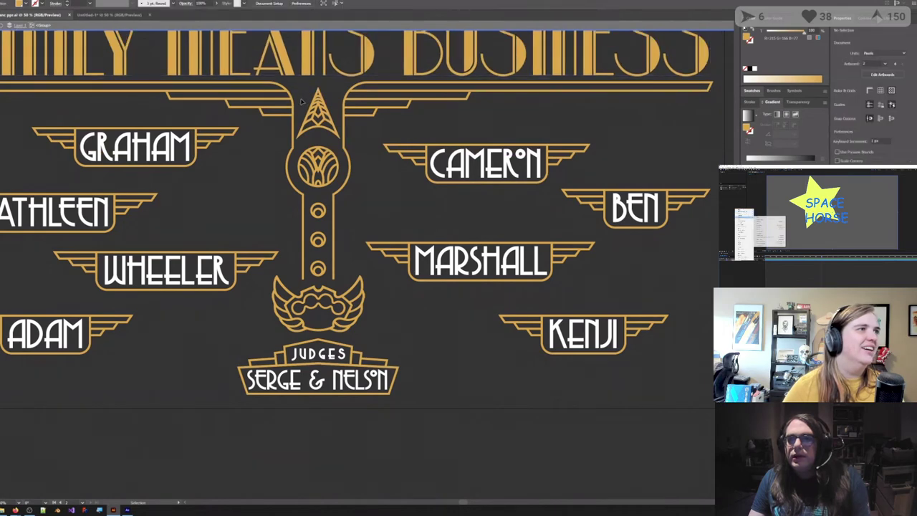
{"action": "left_click", "coordinate": [332, 280]}
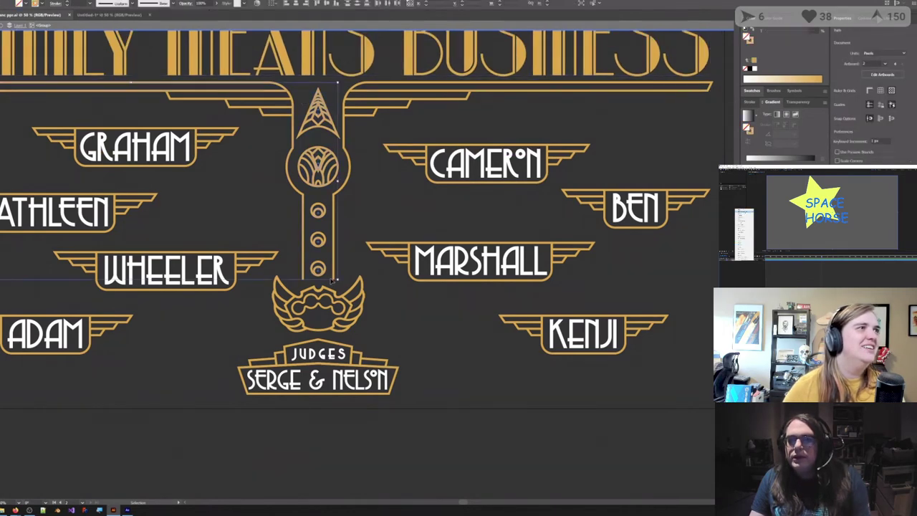
{"action": "left_click", "coordinate": [295, 128], "text": "shift"}
{"action": "key", "text": "a"}
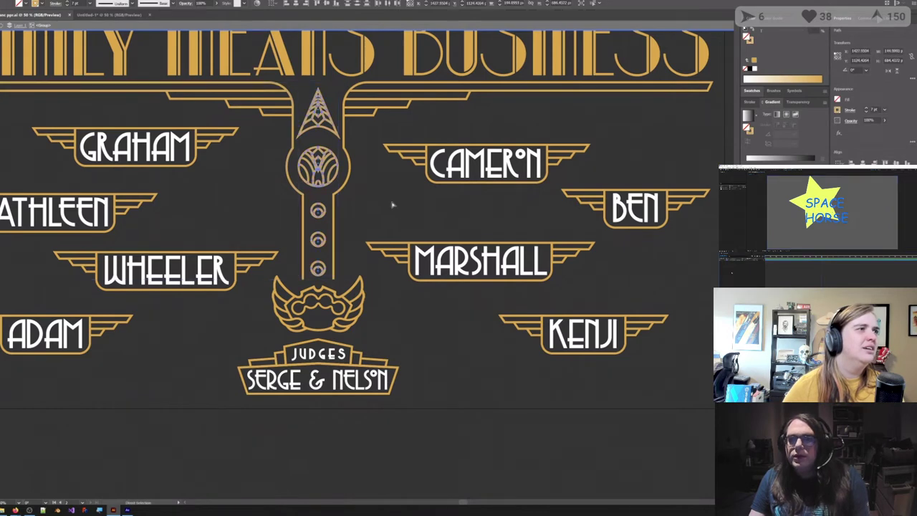
{"action": "key", "text": "v"}
Step: Create a new 1920 x 1080 px document and paste the column ornaments into it
{"action": "key", "text": "ctrl+n"}
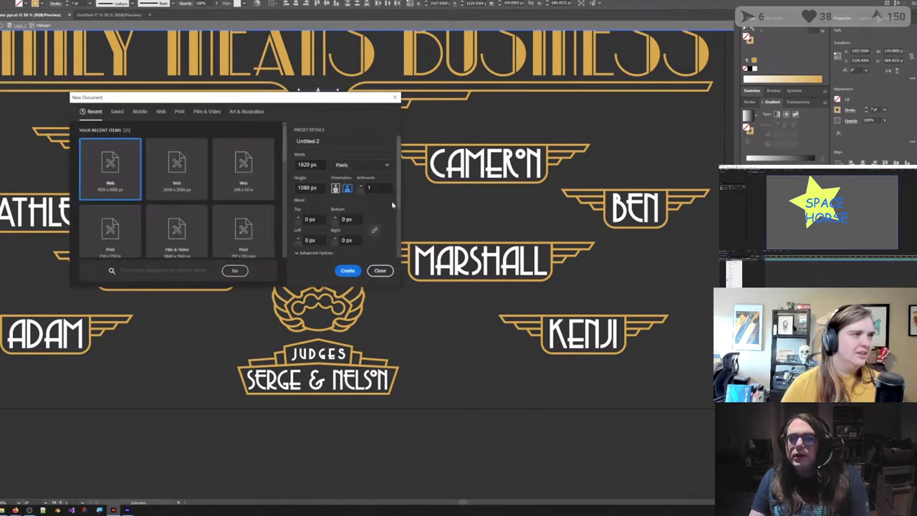
{"action": "left_click", "coordinate": [349, 271]}
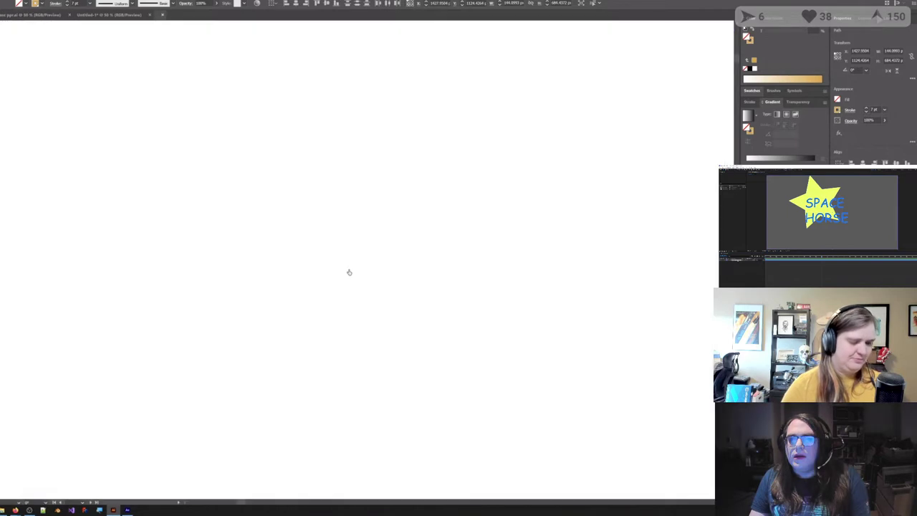
{"action": "key", "text": "ctrl+v"}
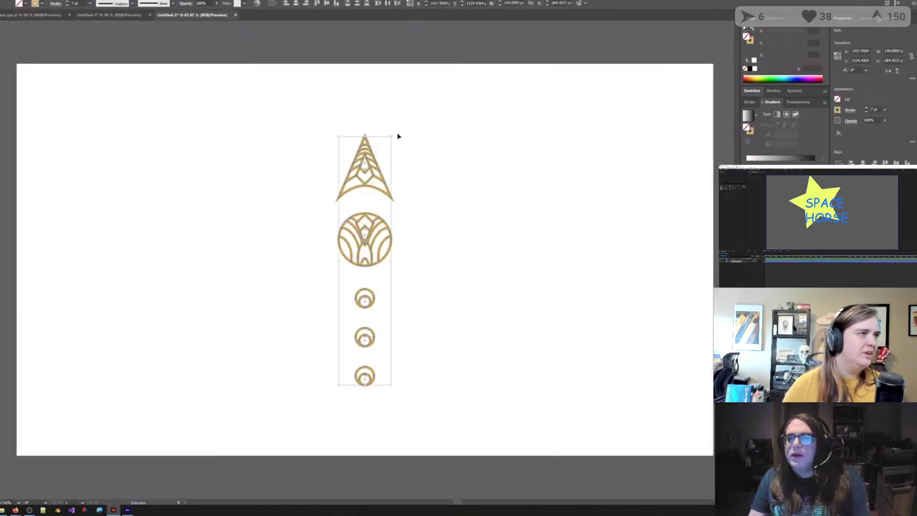
Step: Rotate the pasted ornaments to lie horizontally with the arrowhead pointing right, and enlarge them to about 1255 px wide
{"action": "left_click_drag", "start_coordinate": [394, 137], "coordinate": [501, 303]}
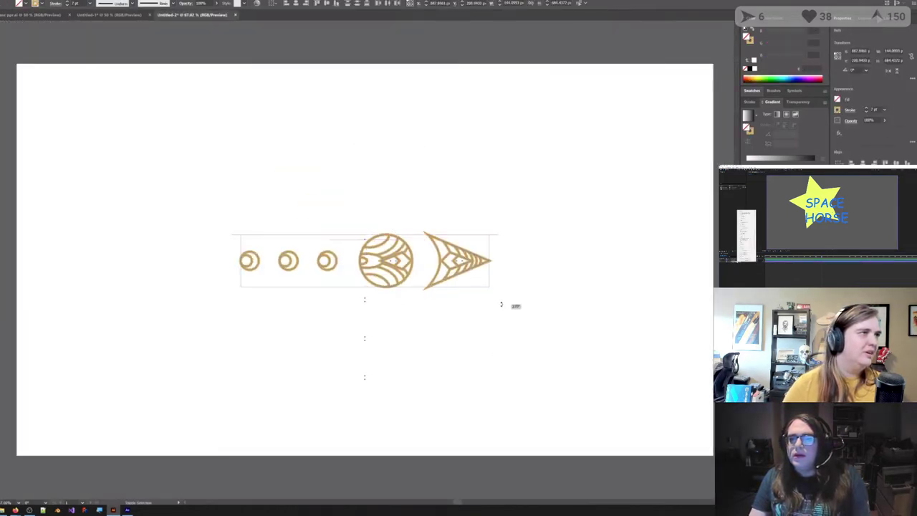
{"action": "left_click_drag", "start_coordinate": [366, 288], "coordinate": [338, 309]}
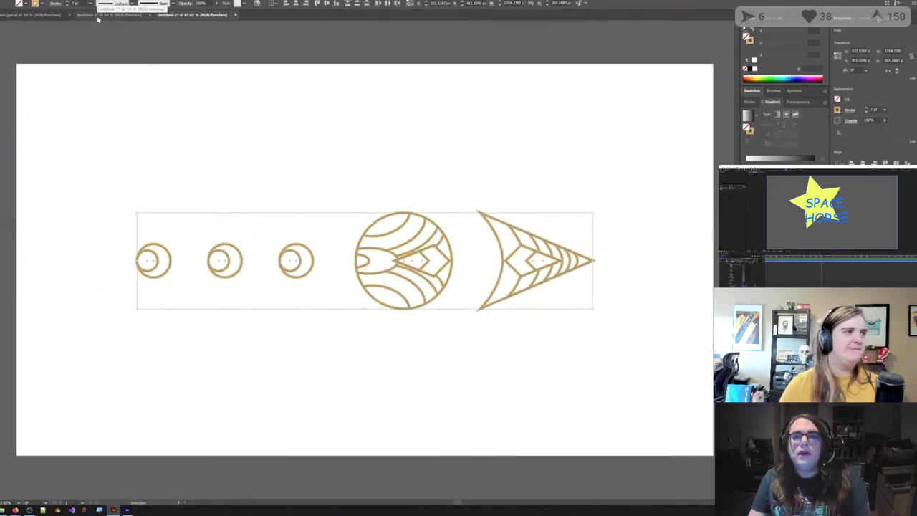
Step: Look over the source title artwork and the available Path commands, and return to the new ornament document
{"action": "left_click", "coordinate": [33, 15]}
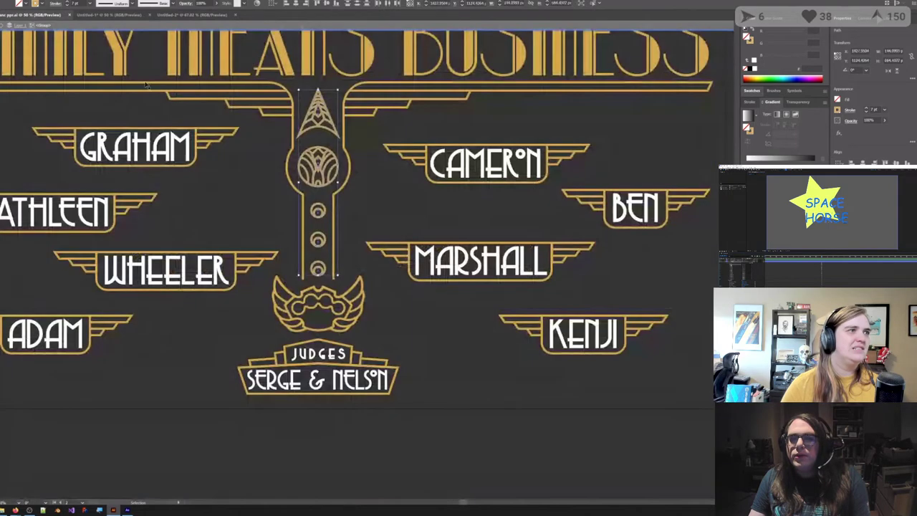
{"action": "scroll", "coordinate": [342, 256], "scroll_direction": "up", "scroll_amount": 5}
{"action": "scroll", "coordinate": [309, 138], "scroll_direction": "up", "scroll_amount": 4}
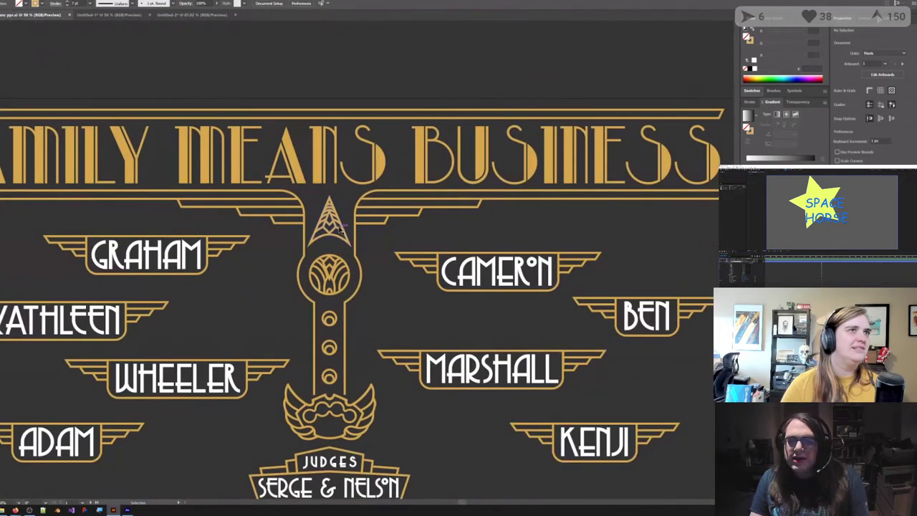
{"action": "key", "text": "alt+o"}
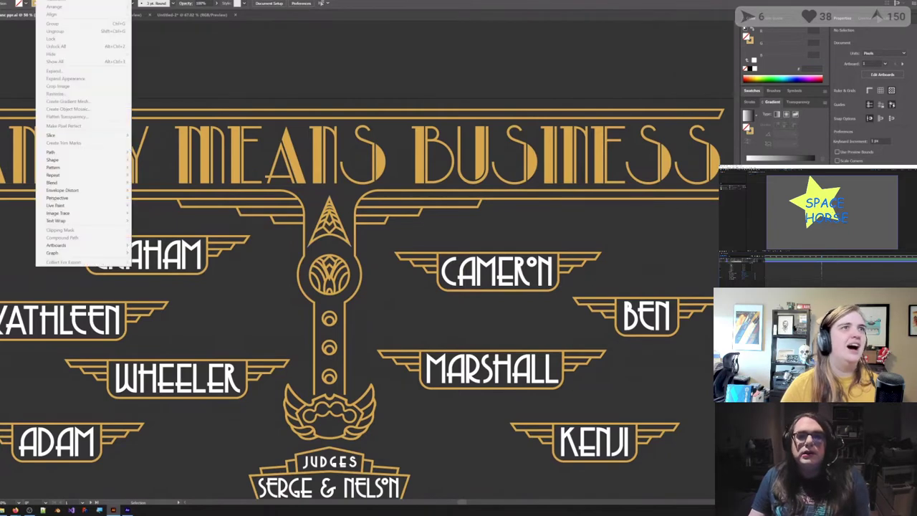
{"action": "mouse_move", "coordinate": [73, 153]}
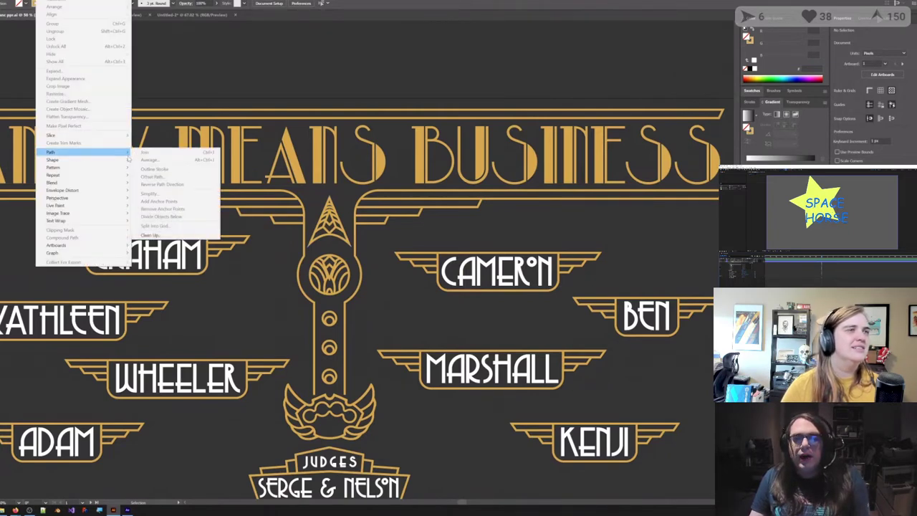
{"action": "left_click", "coordinate": [260, 98]}
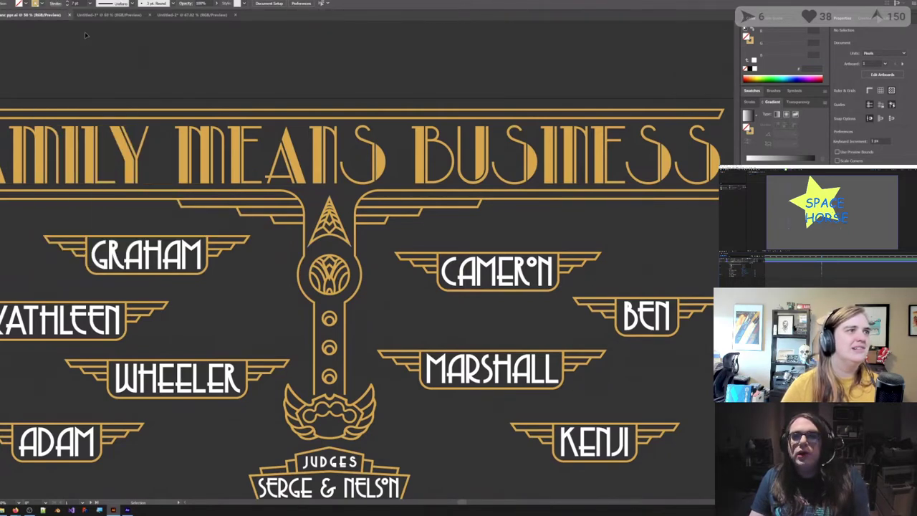
{"action": "left_click", "coordinate": [174, 17]}
{"action": "left_click", "coordinate": [173, 16]}
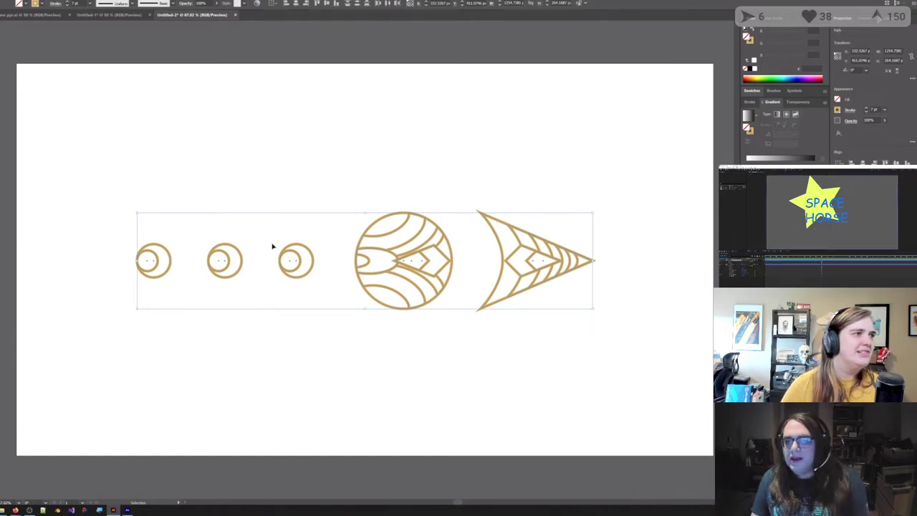
Step: Set the stroke weight of the enlarged ornaments to 10 pt
{"action": "mouse_move", "coordinate": [315, 290]}
{"action": "left_mouse_down"}
{"action": "mouse_move", "coordinate": [231, 270]}
{"action": "mouse_move", "coordinate": [305, 281]}
{"action": "left_mouse_up"}
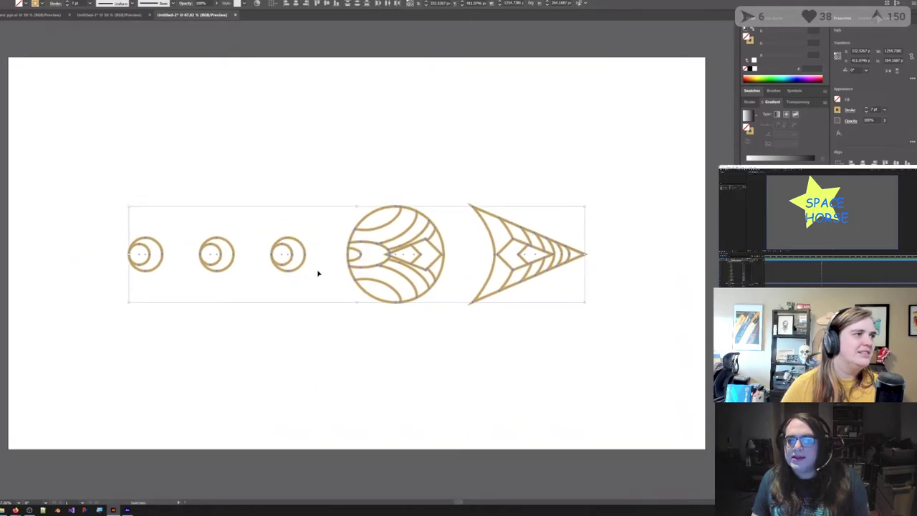
{"action": "scroll", "coordinate": [391, 240], "scroll_direction": "up", "scroll_amount": 2}
{"action": "scroll", "coordinate": [391, 242], "scroll_direction": "up", "scroll_amount": 2}
{"action": "scroll", "coordinate": [389, 241], "scroll_direction": "down", "scroll_amount": 3}
{"action": "scroll", "coordinate": [390, 241], "scroll_direction": "up", "scroll_amount": 2}
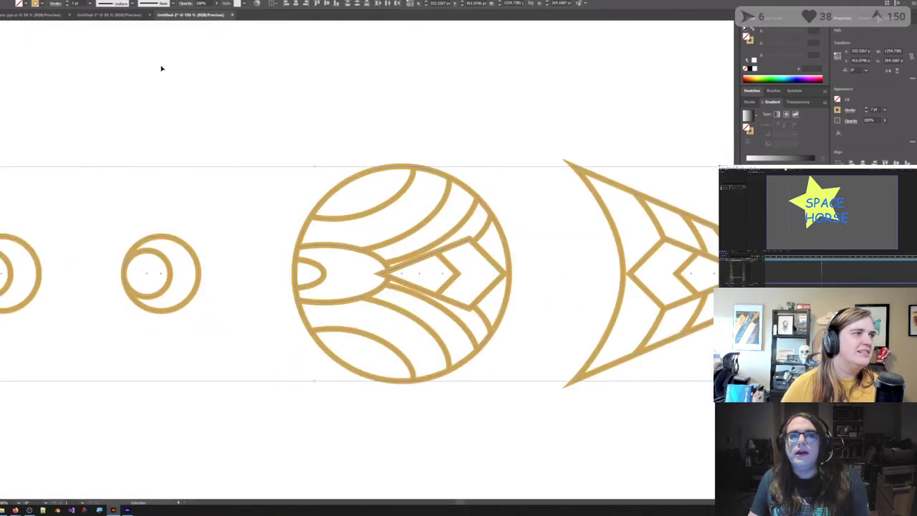
{"action": "type", "text": "10"}
{"action": "key", "text": "Return"}
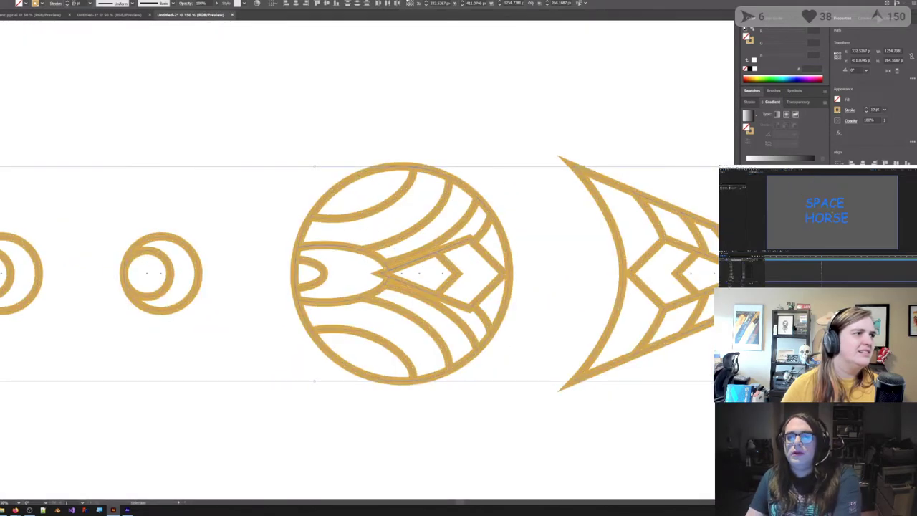
Step: Try a 20 pt stroke on the ornaments, restore the weight to 10 pt and deselect the artwork
{"action": "left_click", "coordinate": [75, 3]}
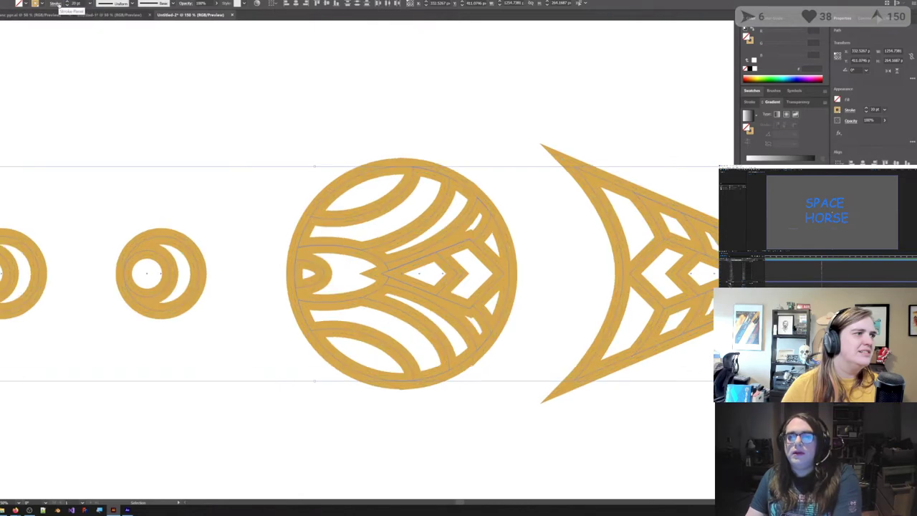
{"action": "left_click", "coordinate": [76, 4]}
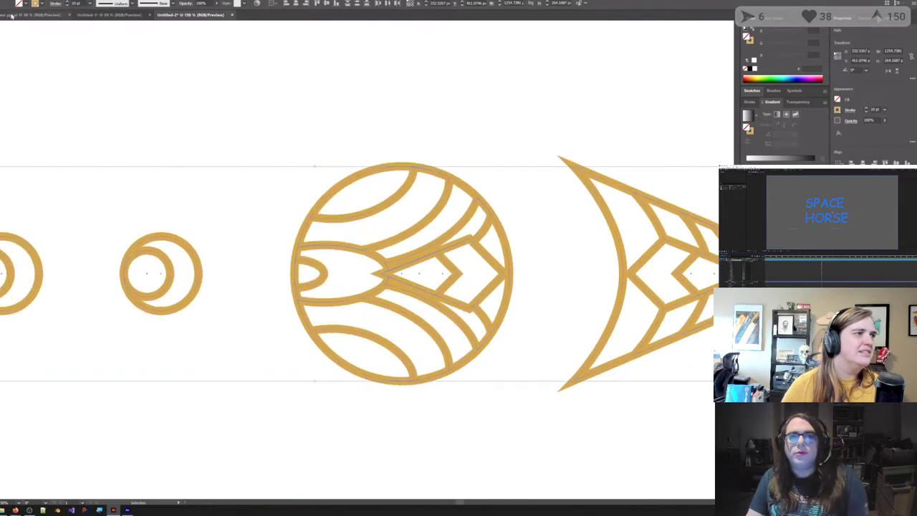
{"action": "scroll", "coordinate": [328, 183], "scroll_direction": "down", "scroll_amount": 3}
{"action": "left_click_drag", "start_coordinate": [284, 137], "coordinate": [317, 166]}
{"action": "left_click", "coordinate": [318, 165]}
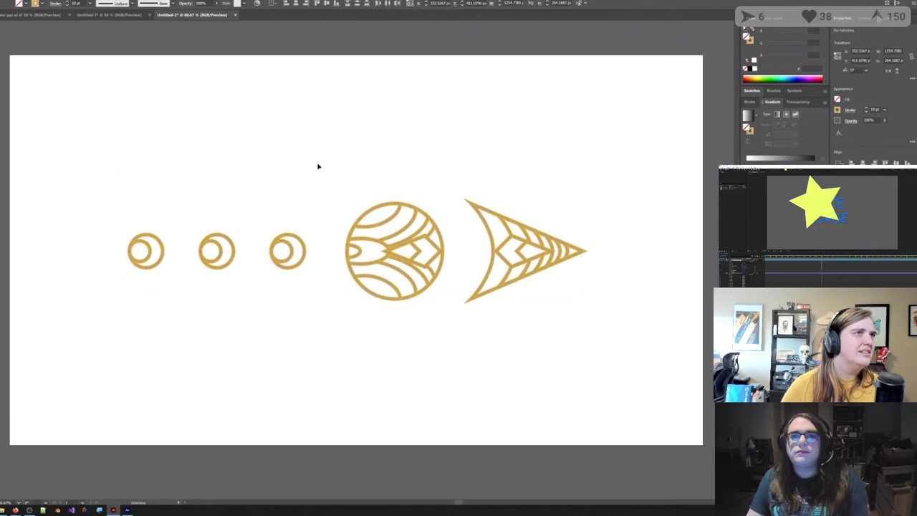
Step: Save the document as an Illustrator file named "lrr logo art deco" in the LRR folder with the default Illustrator options
{"action": "left_click", "coordinate": [18, 1]}
{"action": "left_click", "coordinate": [33, 62]}
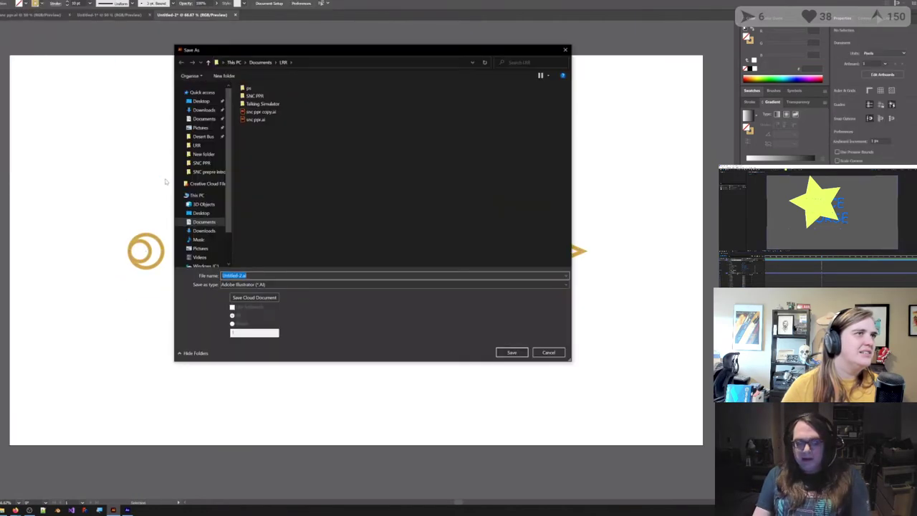
{"action": "type", "text": "lrr "}
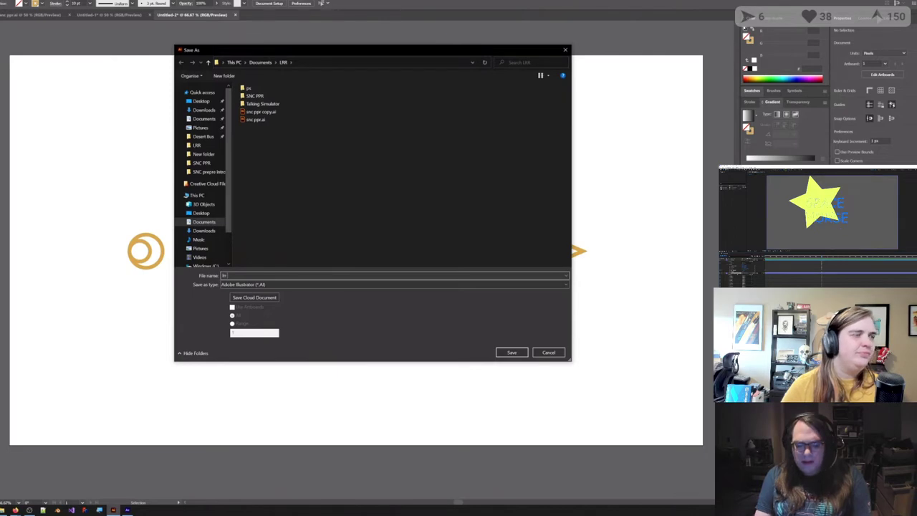
{"action": "type", "text": " logo art deco"}
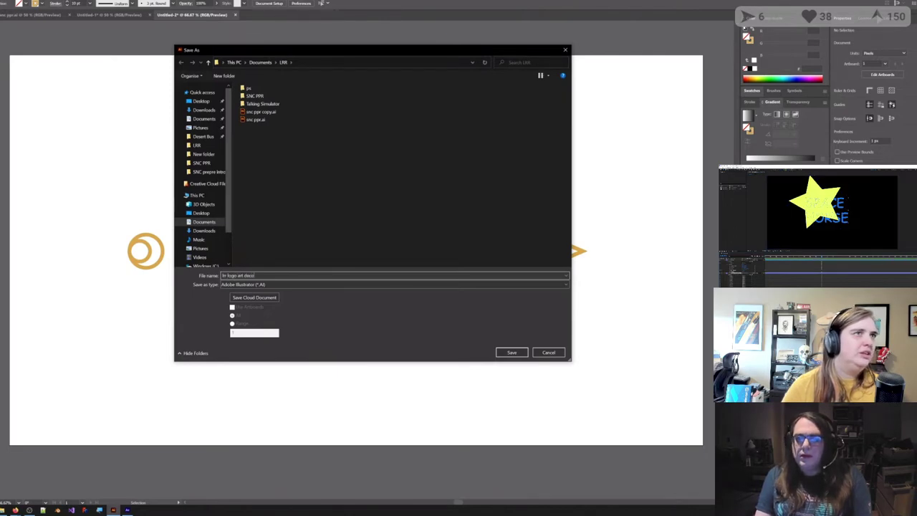
{"action": "key", "text": "Return"}
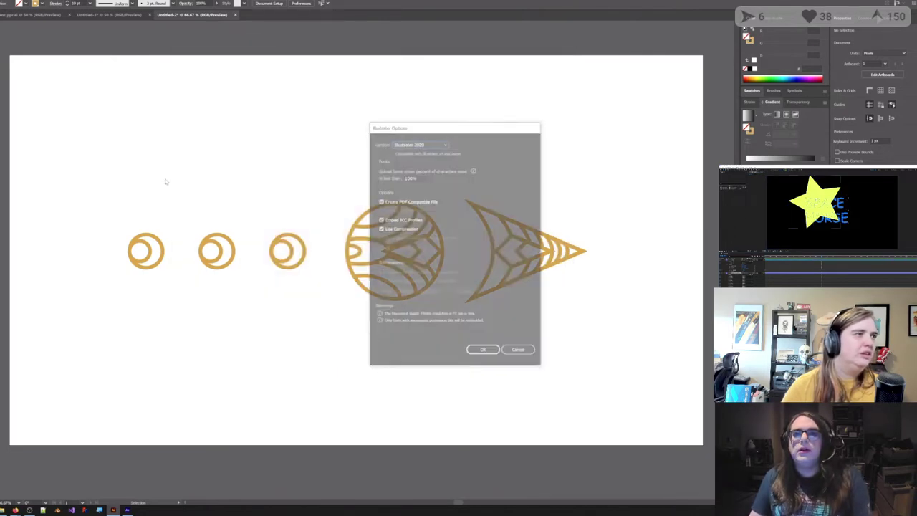
{"action": "left_click", "coordinate": [477, 350]}
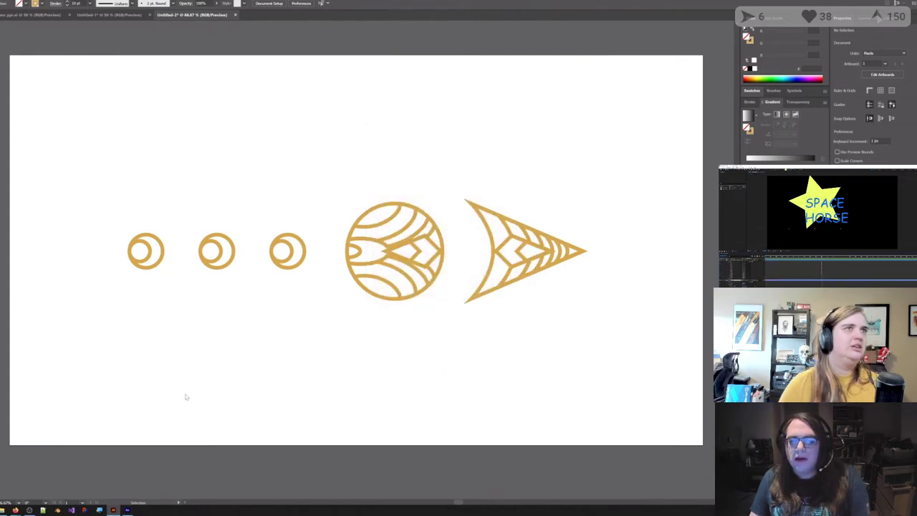
Step: Switch to After Effects and import "lrr logo art deco.ai" as footage
{"action": "key", "text": "alt+Tab"}
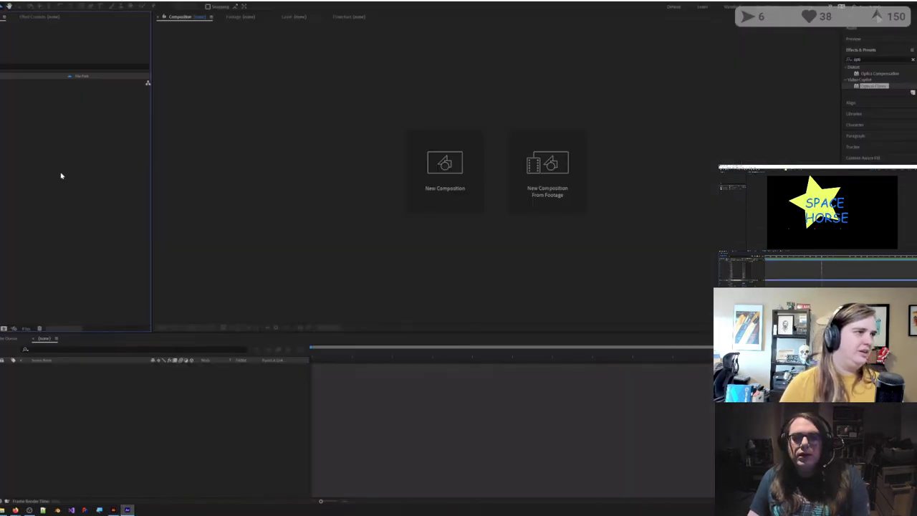
{"action": "double_click", "coordinate": [61, 176]}
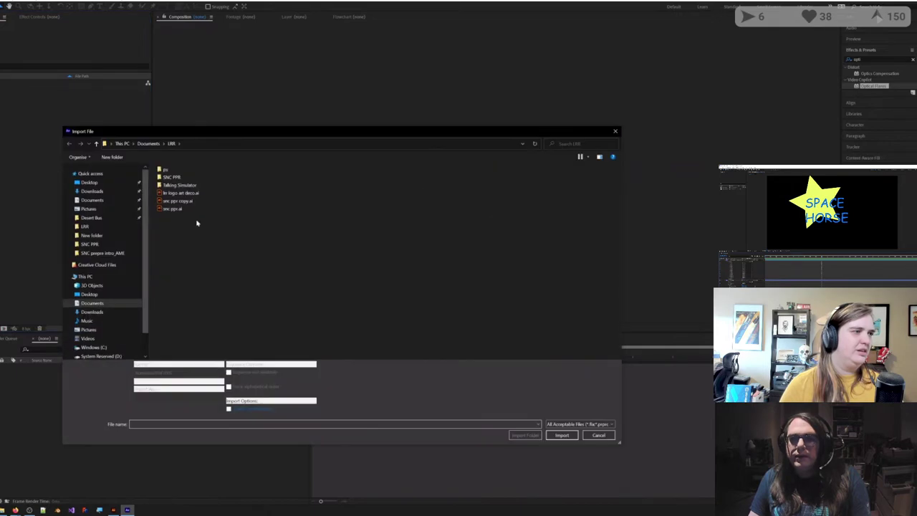
{"action": "left_click", "coordinate": [188, 194]}
{"action": "double_click", "coordinate": [189, 195]}
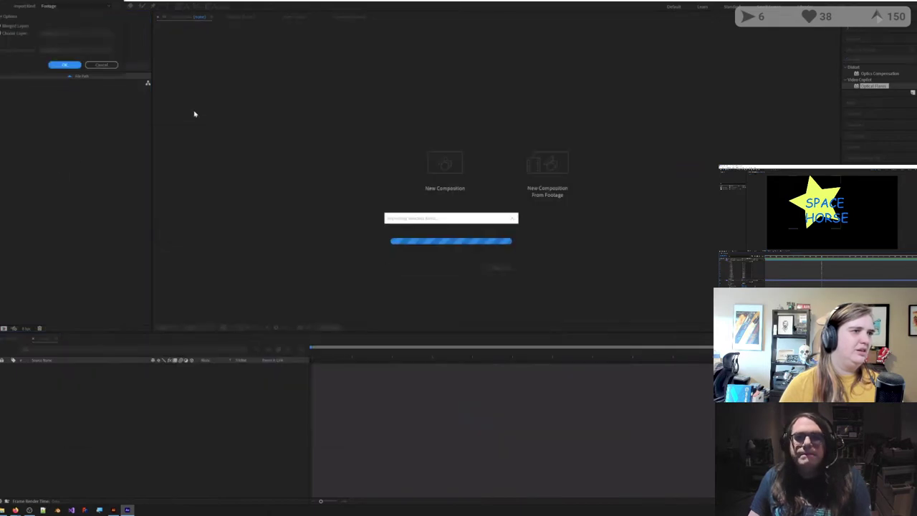
{"action": "left_click", "coordinate": [76, 65]}
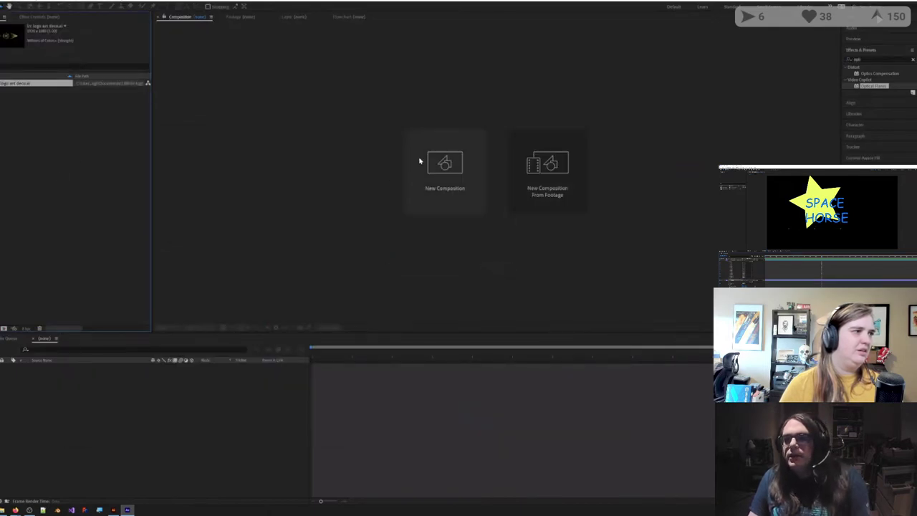
Step: Create a new composition with the default settings and add the imported logo file as a layer
{"action": "left_click", "coordinate": [420, 161]}
{"action": "left_click", "coordinate": [397, 316]}
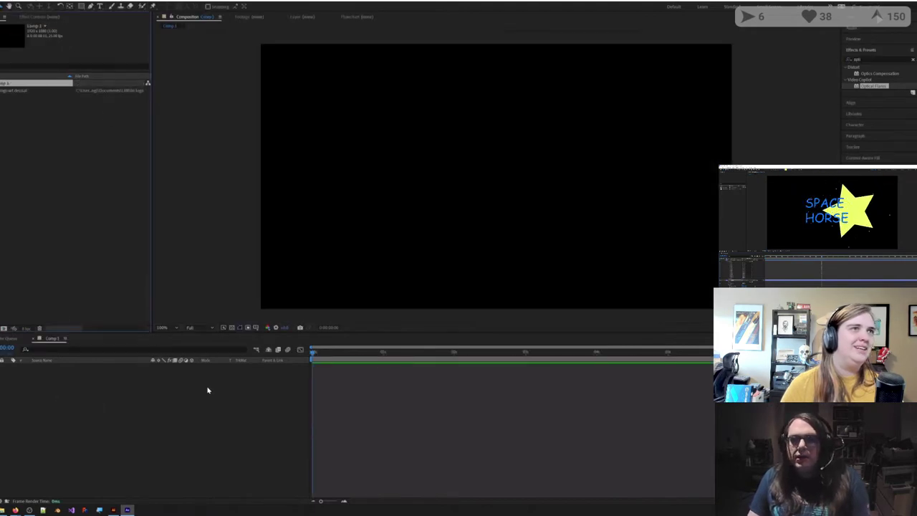
{"action": "left_click", "coordinate": [3, 91]}
{"action": "left_click_drag", "start_coordinate": [2, 91], "coordinate": [75, 391]}
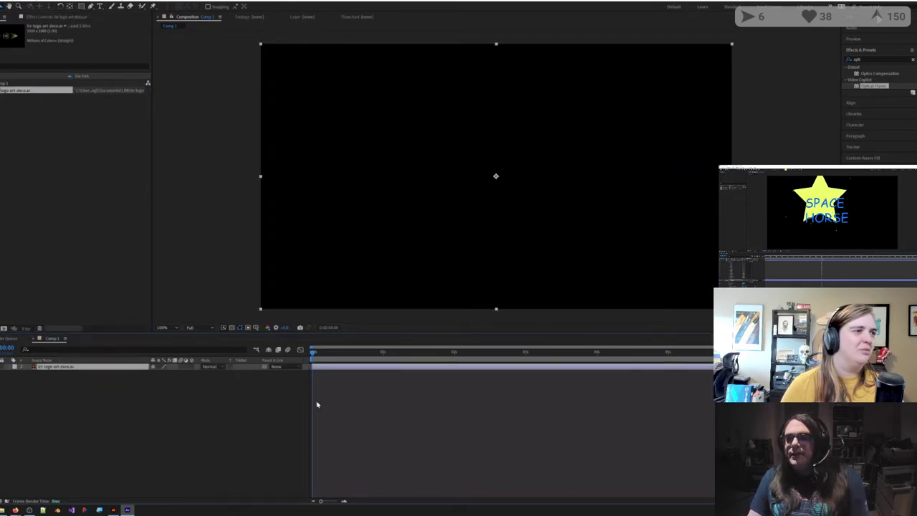
Step: Create a shape layer from the vector logo layer and delete the original Illustrator layer
{"action": "right_click", "coordinate": [45, 371]}
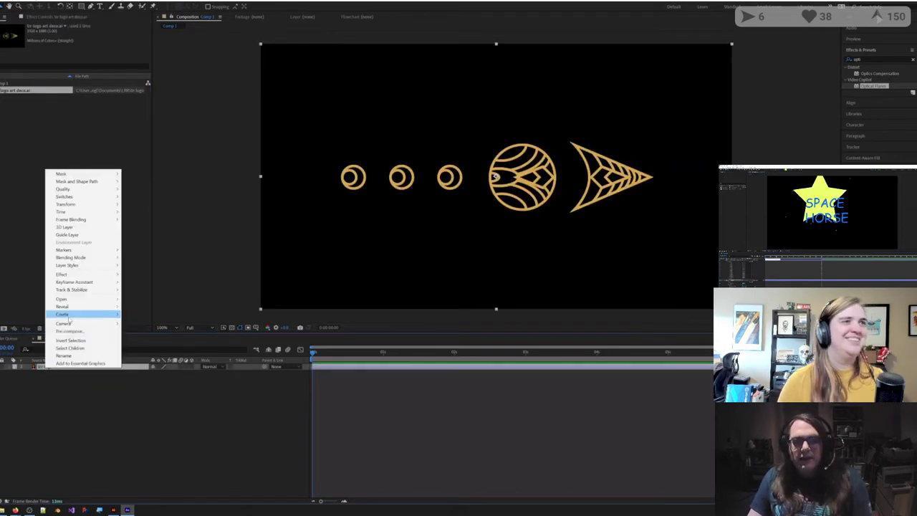
{"action": "mouse_move", "coordinate": [79, 314]}
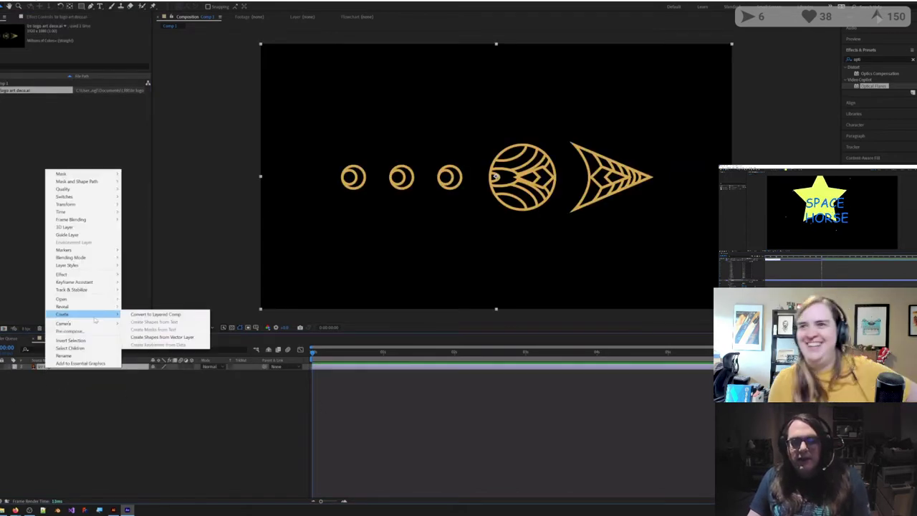
{"action": "left_click", "coordinate": [156, 337]}
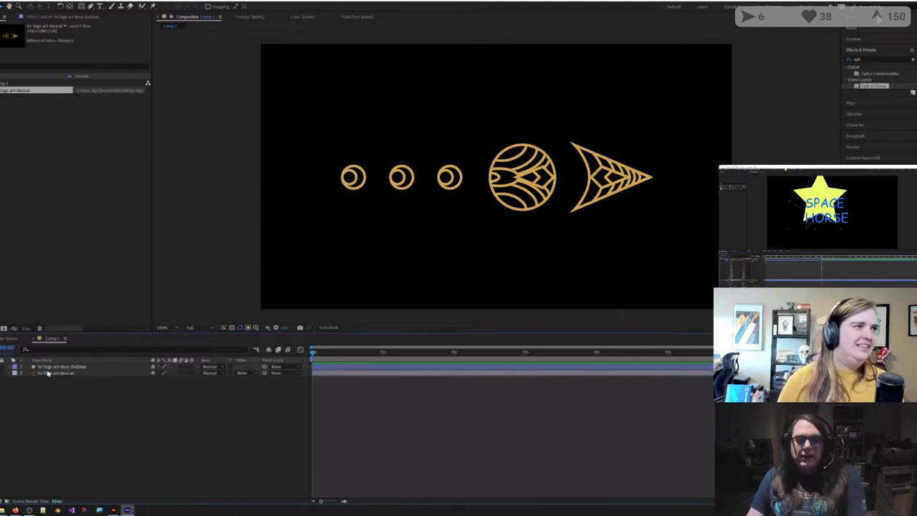
{"action": "left_click", "coordinate": [49, 373]}
{"action": "key", "text": "Delete"}
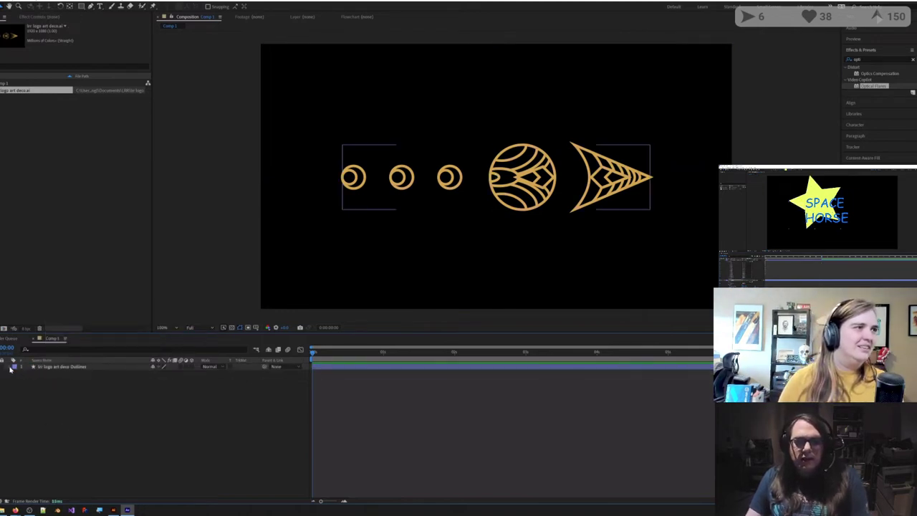
Step: Look through the logo outline layer's shape groups and expand Group 13, the upper band of the large circle
{"action": "left_click", "coordinate": [23, 378]}
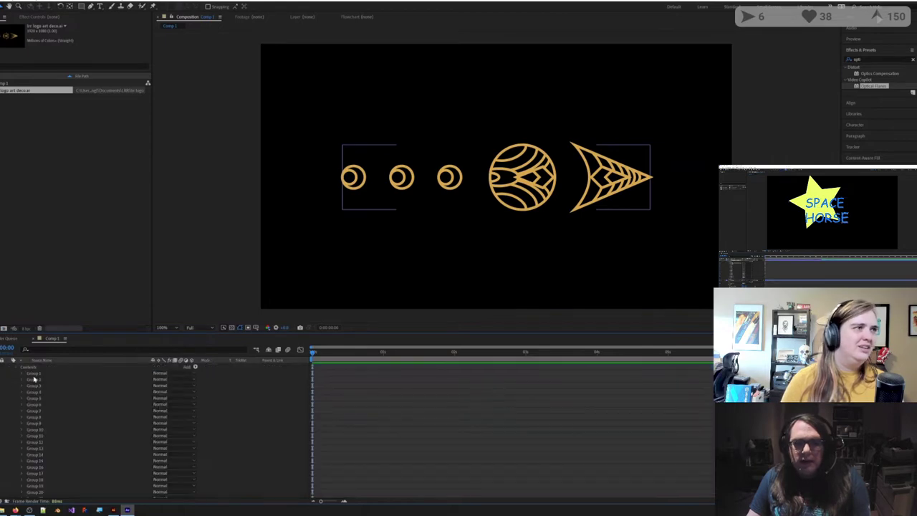
{"action": "left_click", "coordinate": [32, 374]}
{"action": "key", "text": "period"}
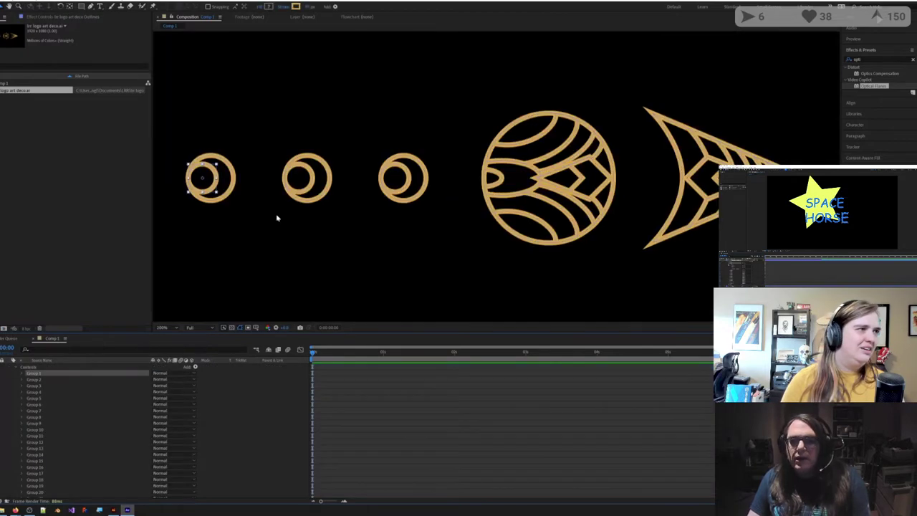
{"action": "left_click", "coordinate": [36, 393]}
{"action": "left_click", "coordinate": [32, 424]}
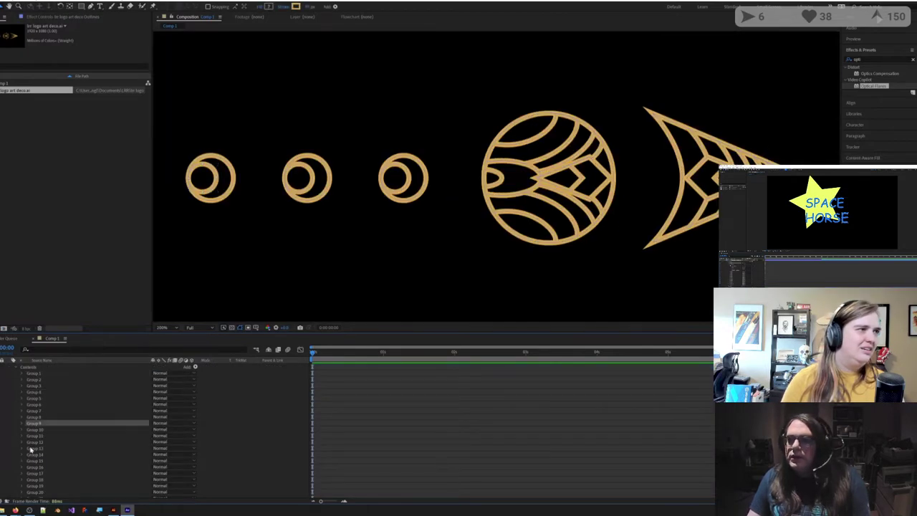
{"action": "left_click", "coordinate": [30, 449]}
{"action": "left_click_drag", "start_coordinate": [29, 419], "coordinate": [29, 423]}
{"action": "scroll", "coordinate": [28, 420], "scroll_direction": "down", "scroll_amount": 1}
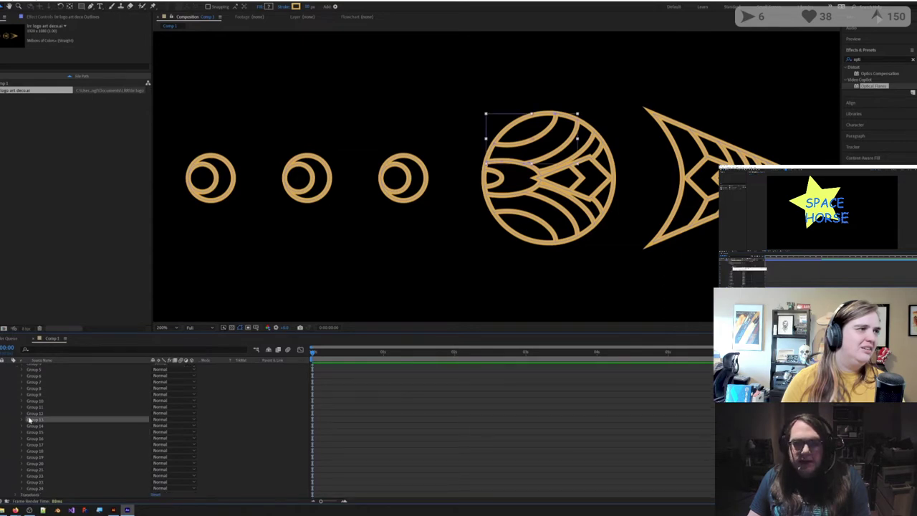
{"action": "key", "text": "ctrl+z"}
{"action": "left_click", "coordinate": [22, 440]}
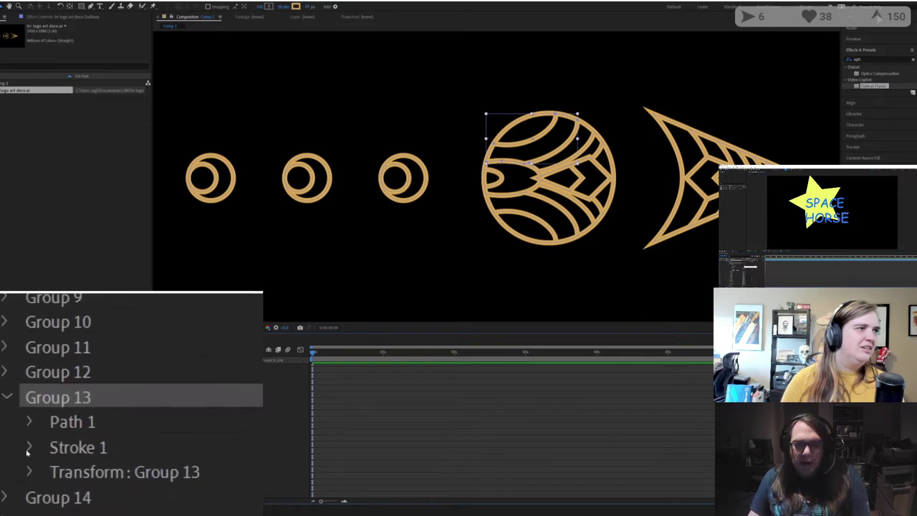
Step: Duplicate Group 13's stroke and change the copy's colour to light grey
{"action": "left_click", "coordinate": [52, 448]}
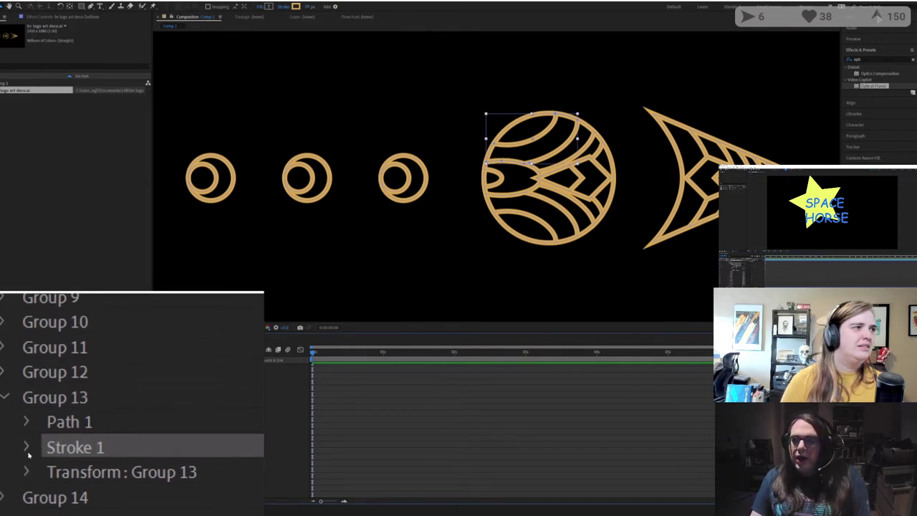
{"action": "key", "text": "ctrl+d"}
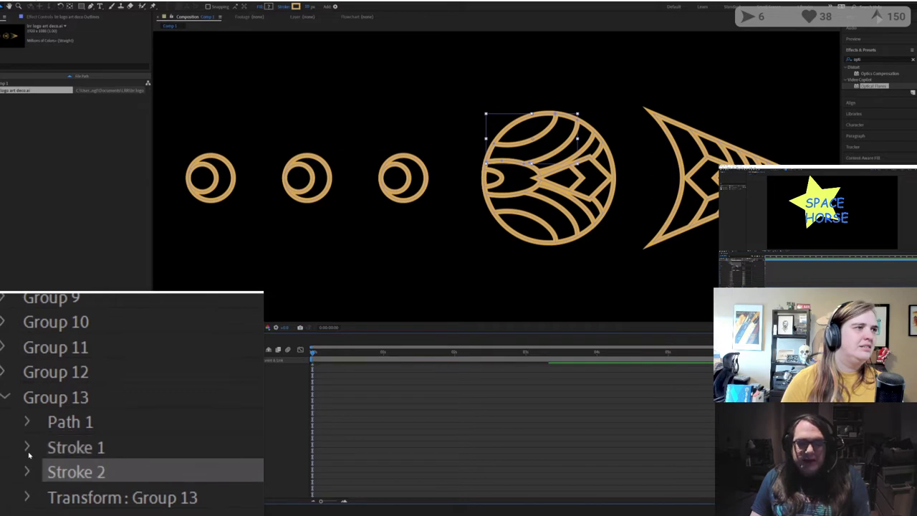
{"action": "left_click", "coordinate": [27, 456]}
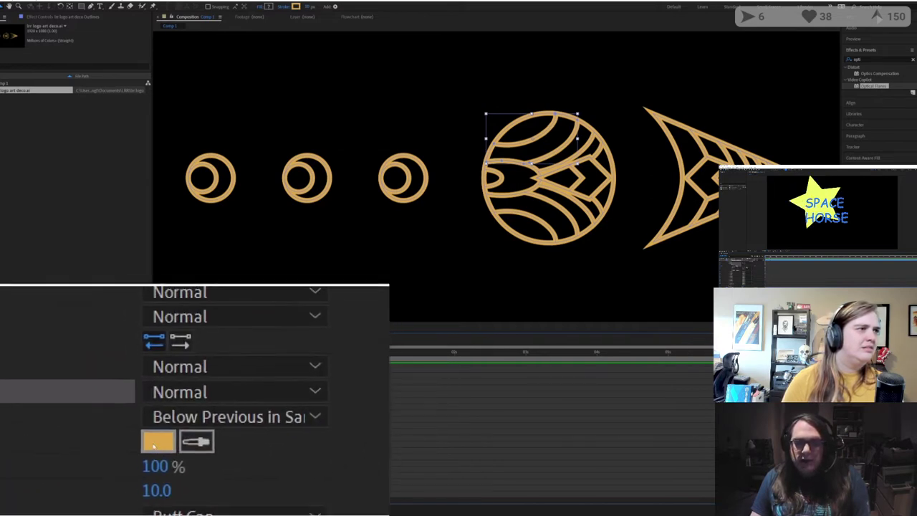
{"action": "left_click", "coordinate": [154, 444]}
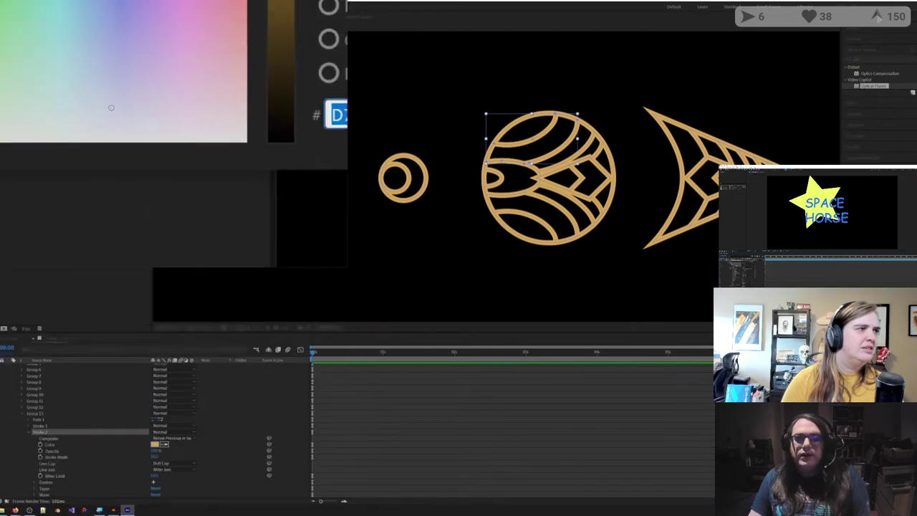
{"action": "left_click", "coordinate": [108, 115]}
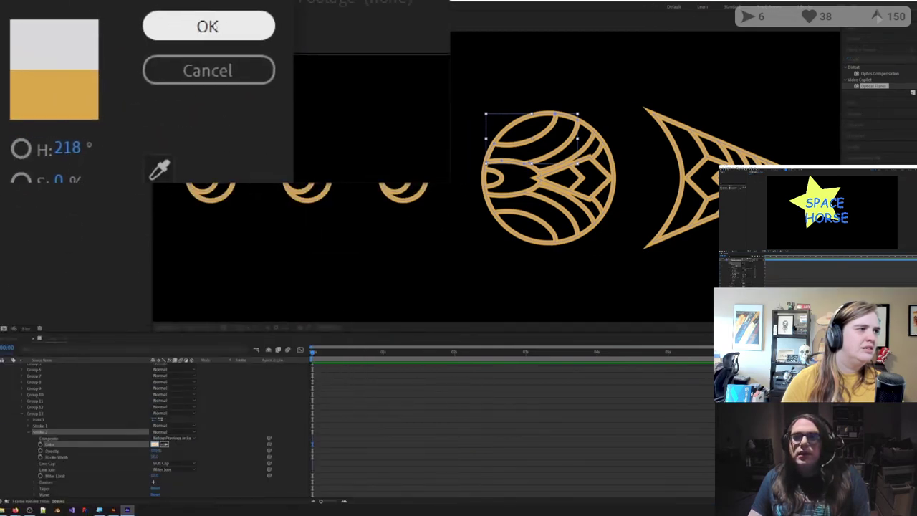
{"action": "left_click", "coordinate": [211, 25]}
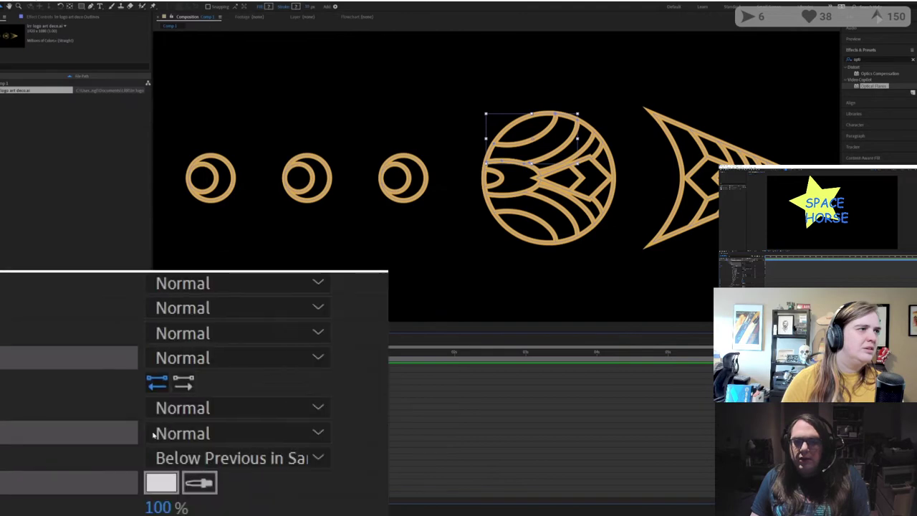
Step: Increase Group 13's second stroke width to 22 and inspect the outline around the band up close
{"action": "scroll", "coordinate": [144, 451], "scroll_direction": "down", "scroll_amount": 1}
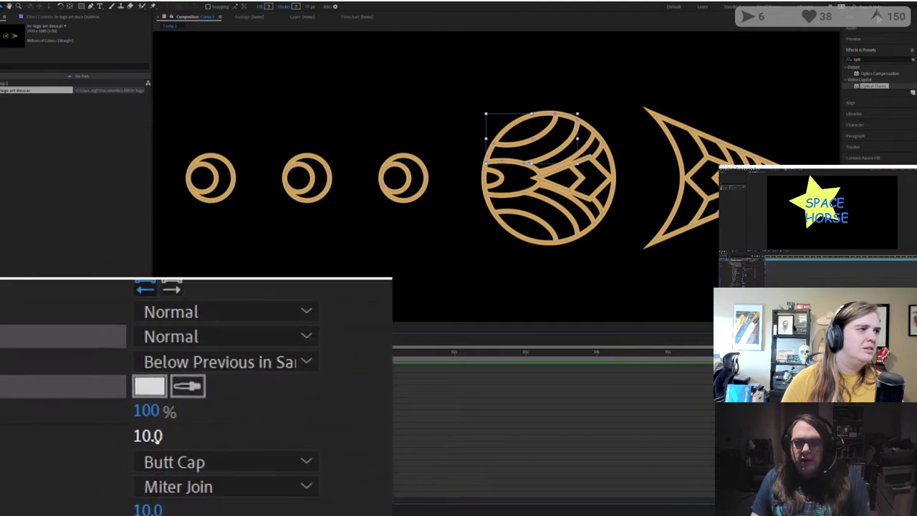
{"action": "left_click_drag", "start_coordinate": [151, 436], "coordinate": [159, 438]}
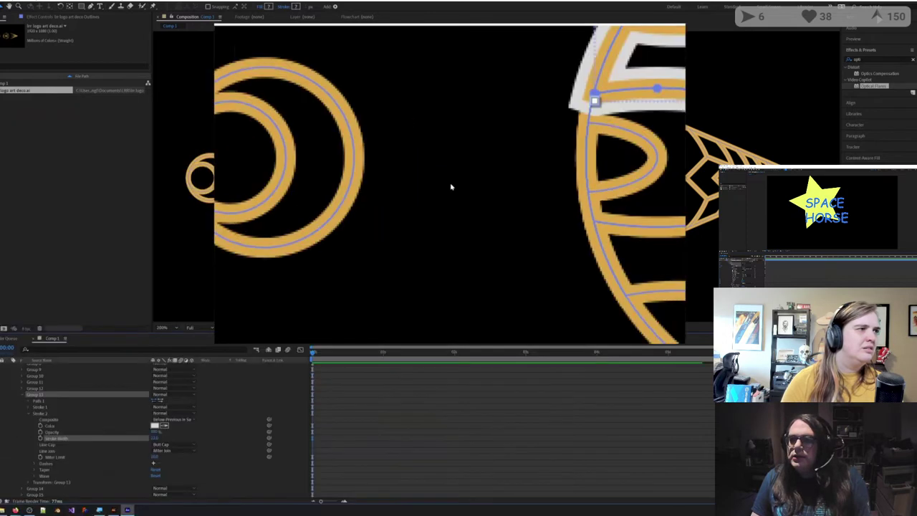
{"action": "scroll", "coordinate": [452, 187], "scroll_direction": "up", "scroll_amount": 4}
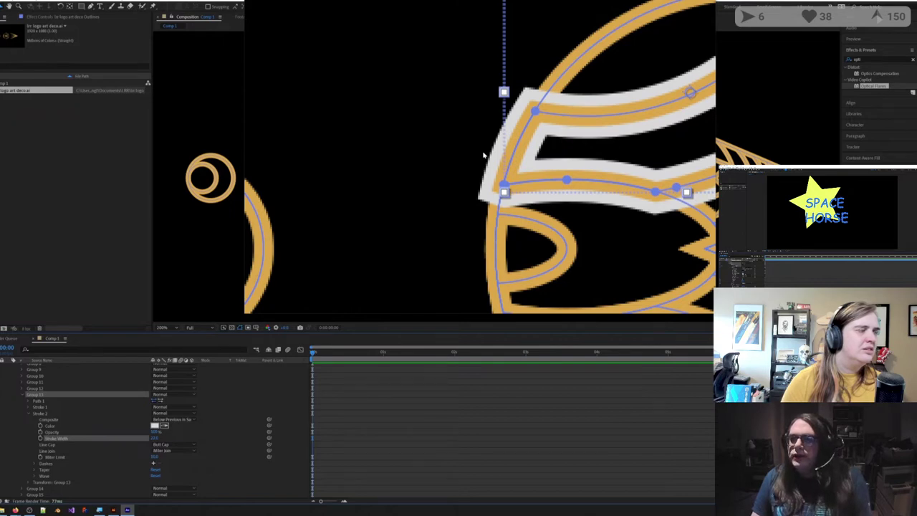
{"action": "scroll", "coordinate": [484, 156], "scroll_direction": "right", "scroll_amount": 5}
{"action": "scroll", "coordinate": [484, 155], "scroll_direction": "up", "scroll_amount": 2}
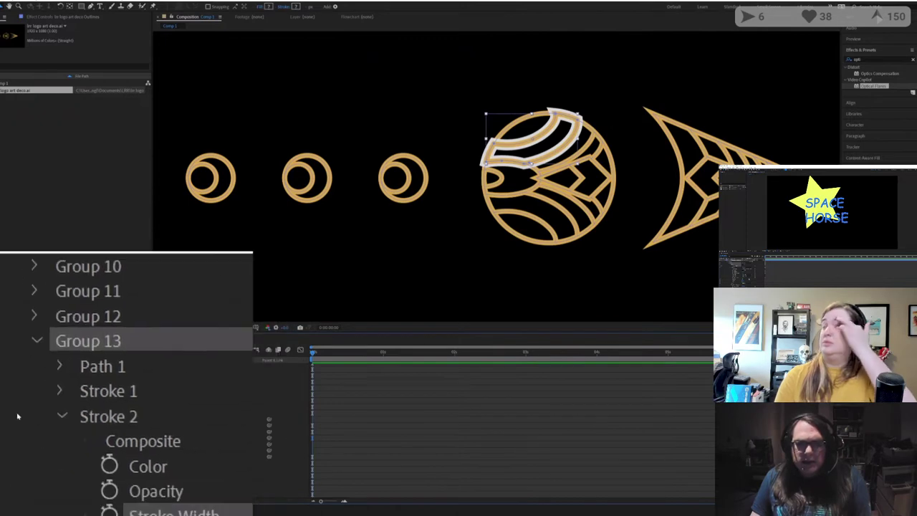
Step: Delete the duplicated light grey stroke from Group 13
{"action": "left_click", "coordinate": [43, 413]}
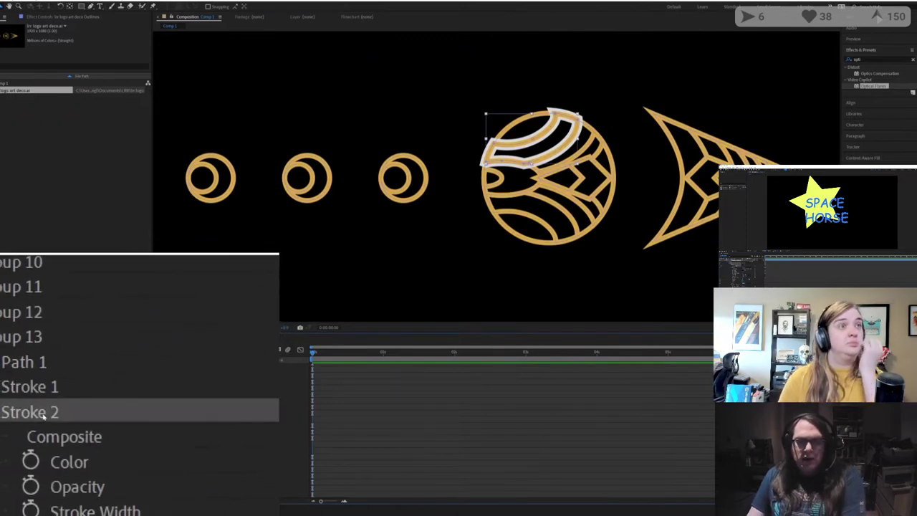
{"action": "key", "text": "Delete"}
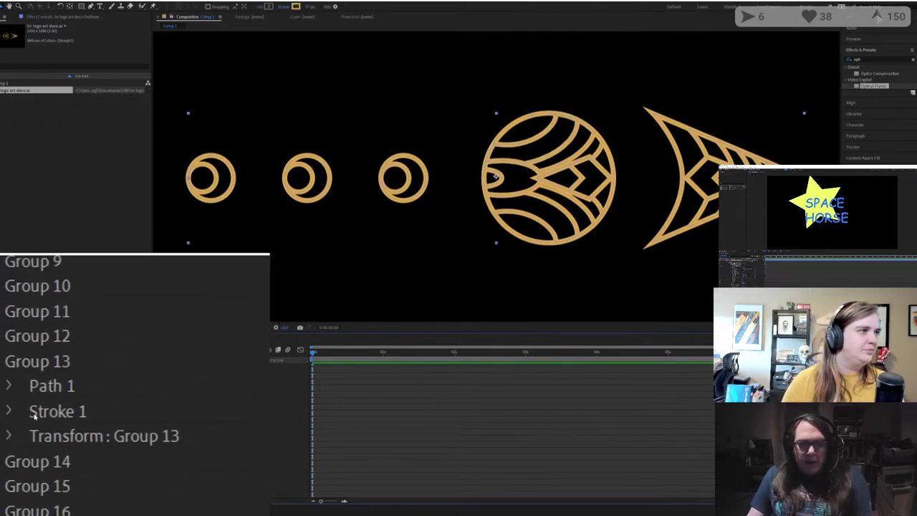
{"action": "left_click", "coordinate": [32, 414]}
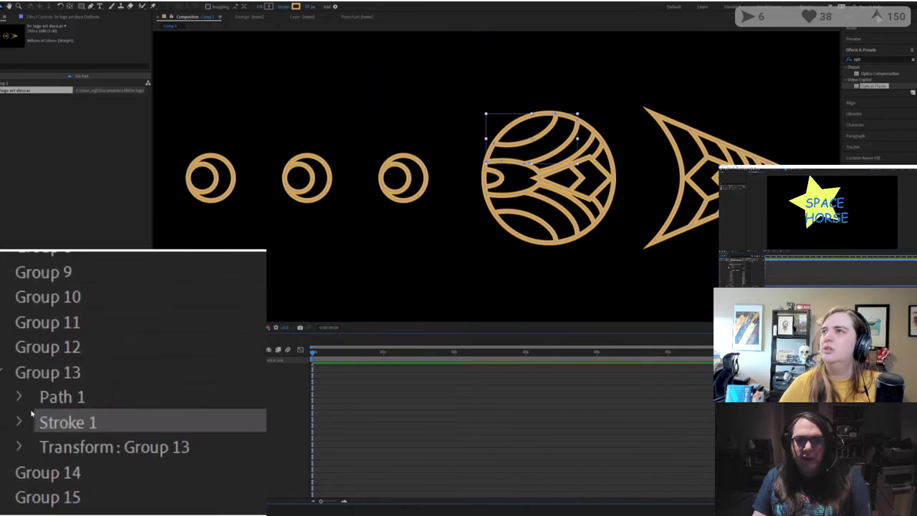
Step: Add a Pucker & Bloat modifier to Group 13's path and lower its amount to distort the band
{"action": "left_click", "coordinate": [52, 403]}
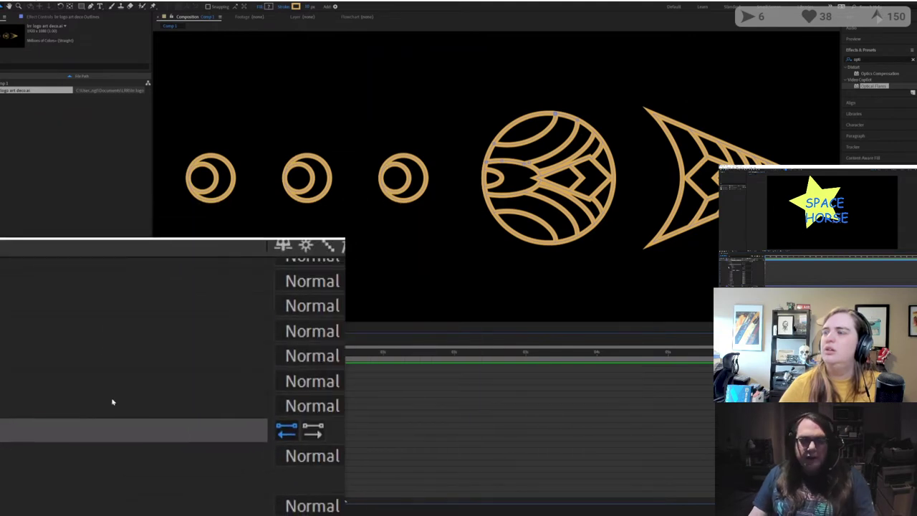
{"action": "scroll", "coordinate": [137, 413], "scroll_direction": "up", "scroll_amount": 3}
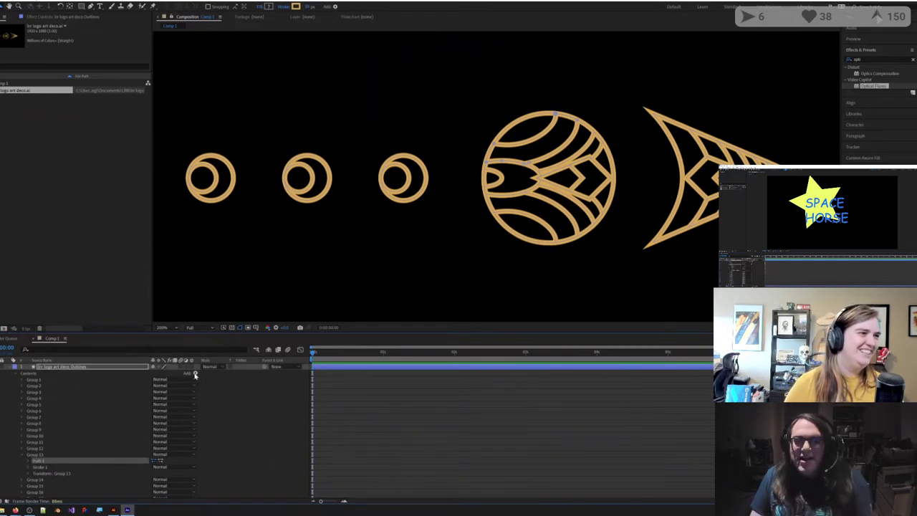
{"action": "left_click", "coordinate": [195, 374]}
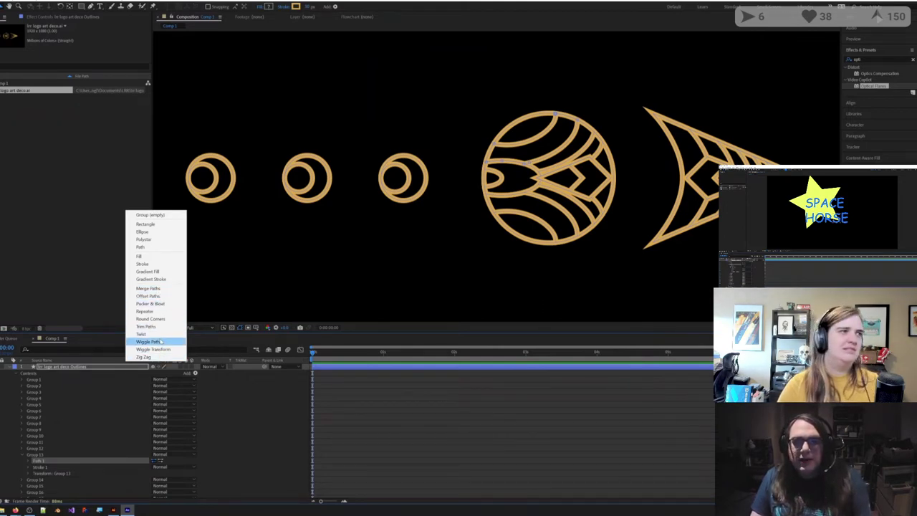
{"action": "left_click", "coordinate": [152, 303]}
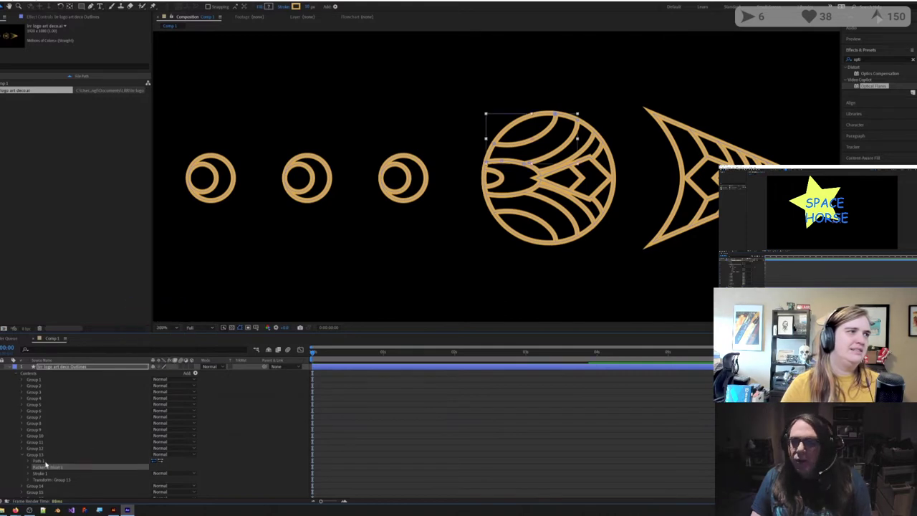
{"action": "left_click", "coordinate": [30, 468]}
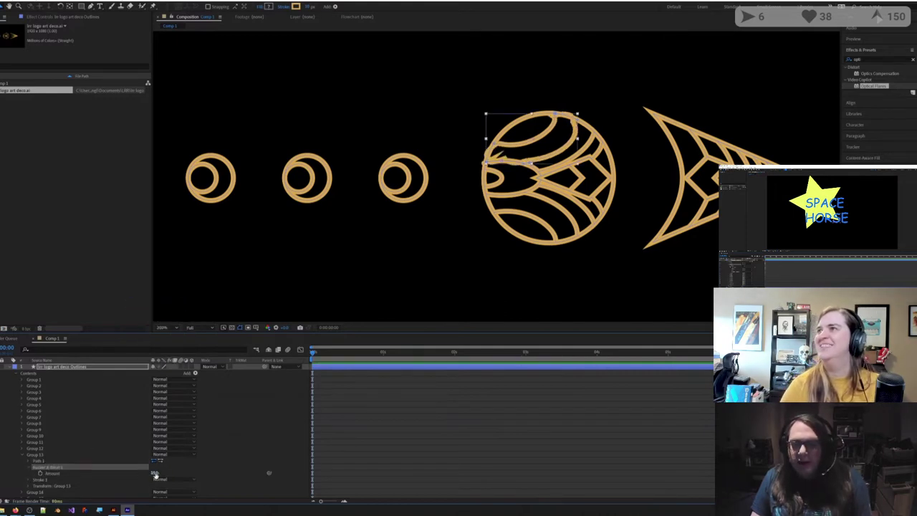
{"action": "mouse_move", "coordinate": [155, 472]}
{"action": "left_mouse_down"}
{"action": "mouse_move", "coordinate": [167, 470]}
{"action": "mouse_move", "coordinate": [142, 470]}
{"action": "mouse_move", "coordinate": [175, 473]}
{"action": "mouse_move", "coordinate": [139, 472]}
{"action": "left_mouse_up"}
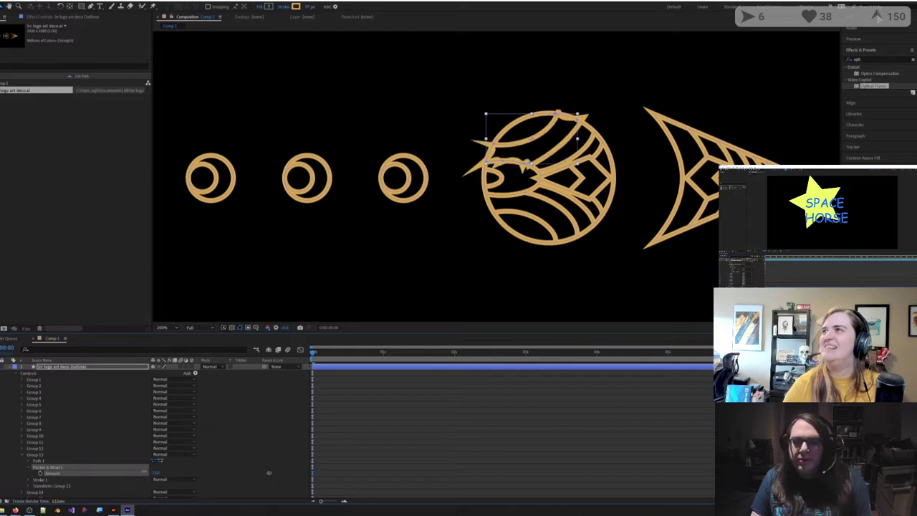
Step: Delete the Pucker & Bloat modifier from Group 13
{"action": "left_click", "coordinate": [25, 474]}
{"action": "left_click", "coordinate": [48, 468]}
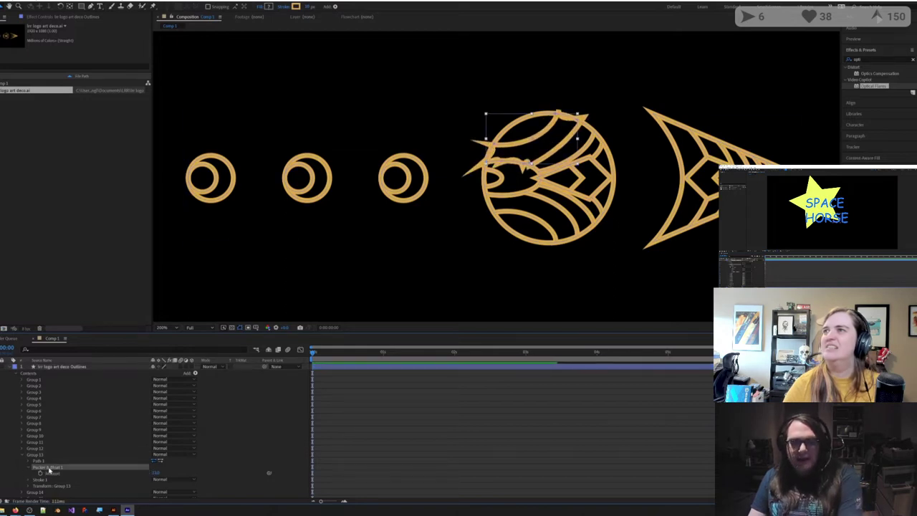
{"action": "key", "text": "Delete"}
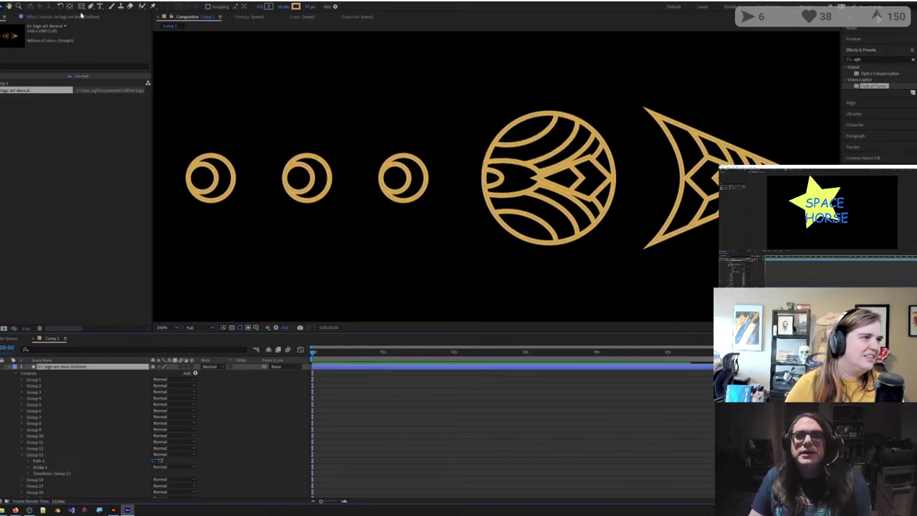
Step: Draw a square on a new shape layer over the top of the third small circle and give it a solid pink stroke
{"action": "key", "text": "ctrl+shift+a"}
{"action": "left_click", "coordinate": [82, 8]}
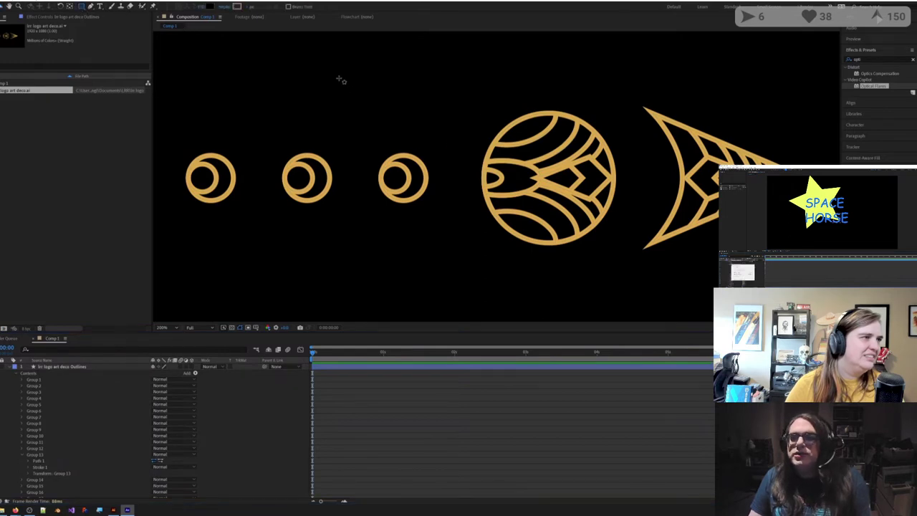
{"action": "left_click_drag", "start_coordinate": [341, 80], "coordinate": [428, 166]}
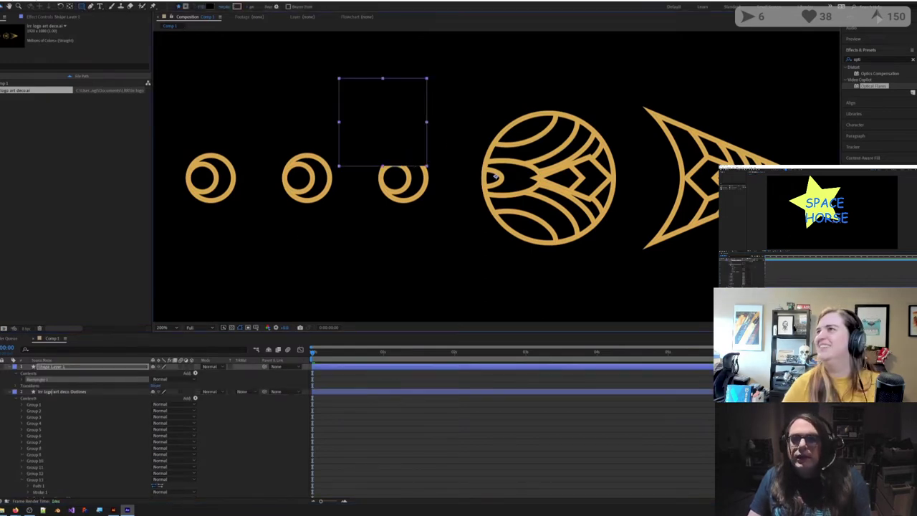
{"action": "left_click", "coordinate": [231, 7]}
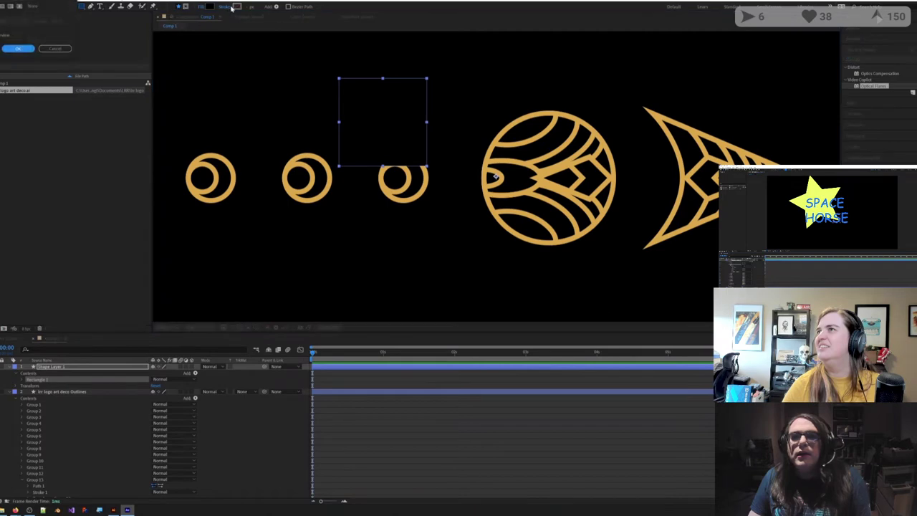
{"action": "left_click", "coordinate": [4, 7]}
{"action": "left_click", "coordinate": [20, 49]}
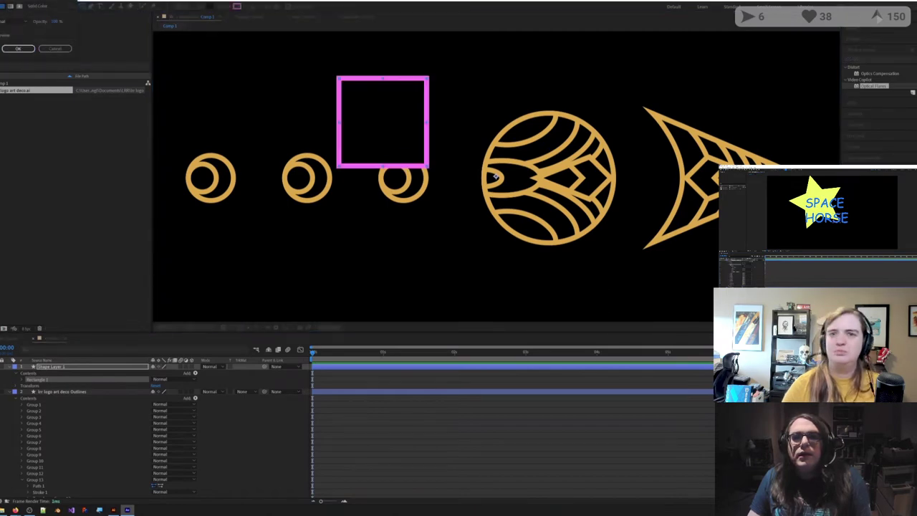
Step: Try a Repeater on the square's rectangle path and delete it again
{"action": "left_click", "coordinate": [28, 382]}
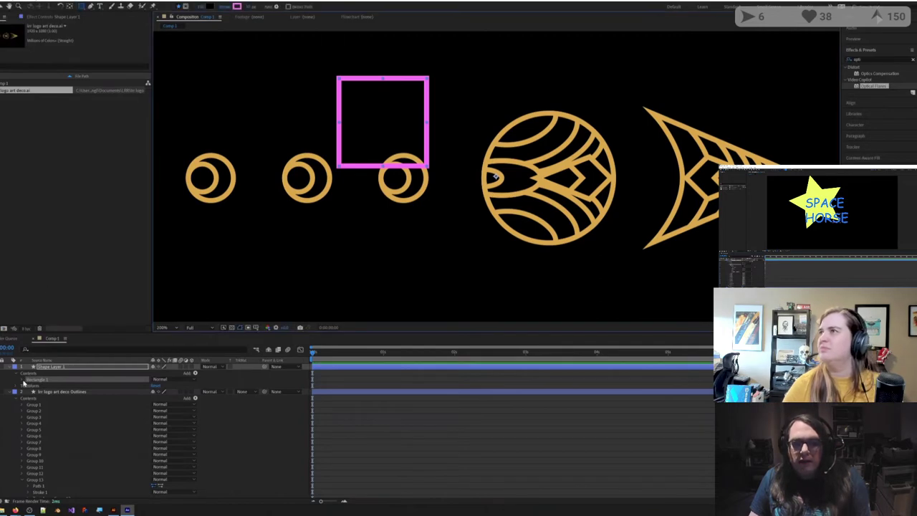
{"action": "left_click", "coordinate": [22, 381]}
{"action": "left_click", "coordinate": [41, 387]}
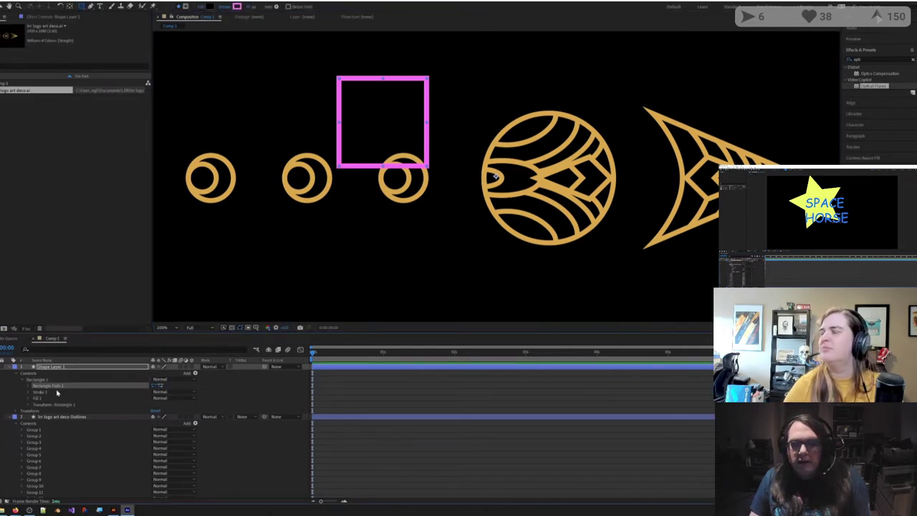
{"action": "left_click", "coordinate": [195, 374]}
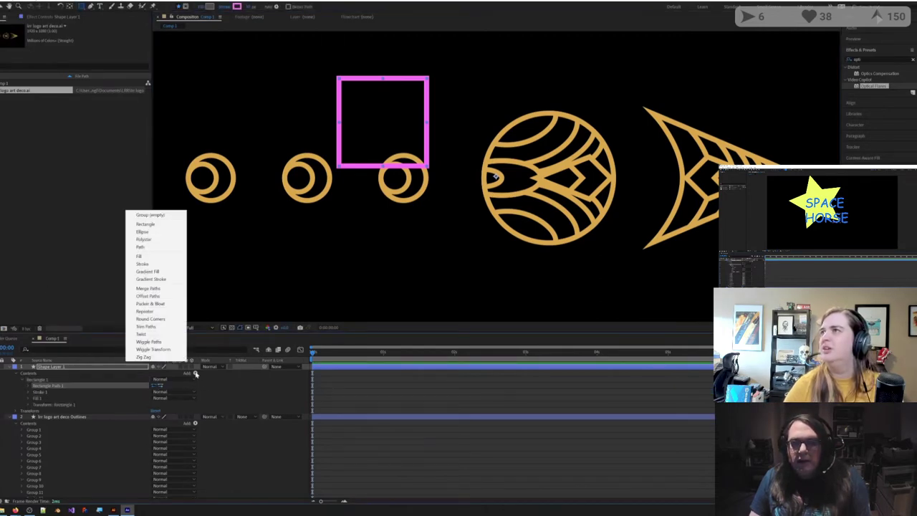
{"action": "left_click", "coordinate": [158, 310]}
{"action": "key", "text": "Delete"}
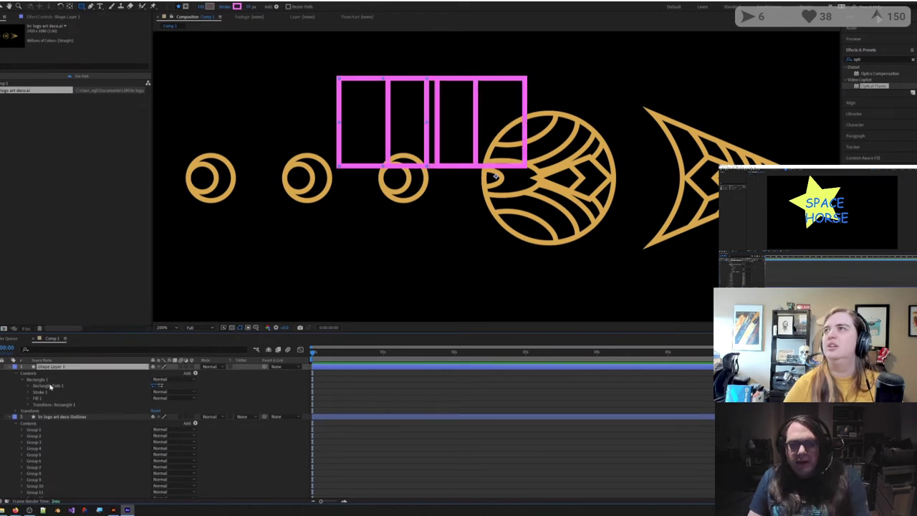
Step: Try a Pucker & Bloat modifier with a negative amount on the square's rectangle path and delete it again
{"action": "left_click", "coordinate": [114, 386]}
{"action": "left_click", "coordinate": [195, 374]}
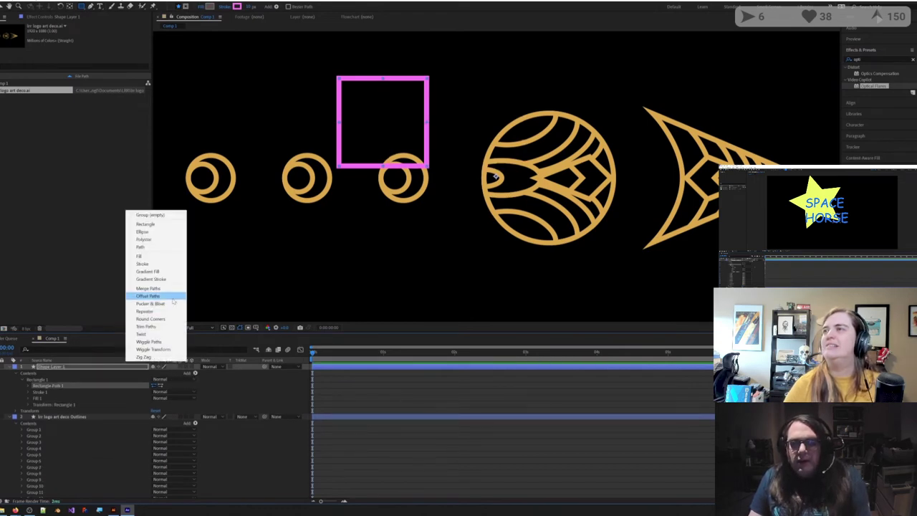
{"action": "left_click", "coordinate": [159, 304]}
{"action": "left_click", "coordinate": [29, 393]}
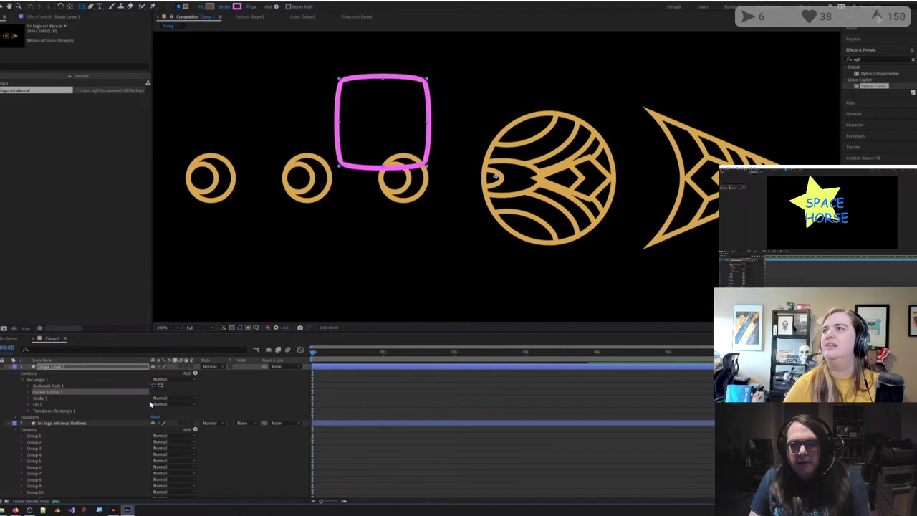
{"action": "mouse_move", "coordinate": [159, 401]}
{"action": "left_mouse_down"}
{"action": "mouse_move", "coordinate": [215, 401]}
{"action": "mouse_move", "coordinate": [141, 399]}
{"action": "left_mouse_up"}
{"action": "key", "text": "F2"}
{"action": "left_click", "coordinate": [47, 393]}
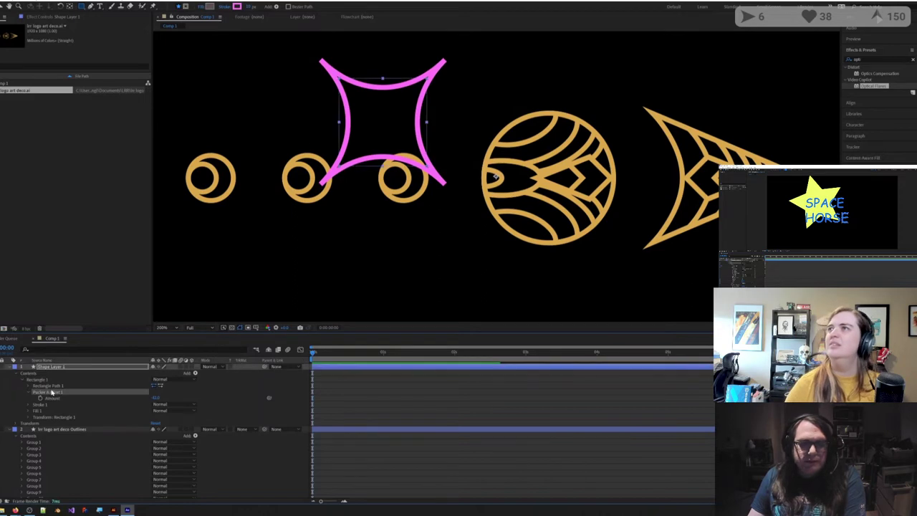
{"action": "key", "text": "Delete"}
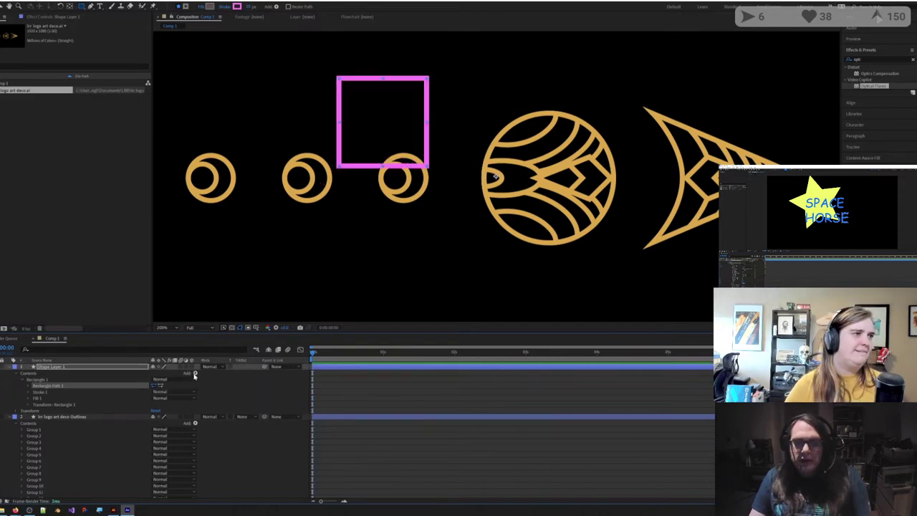
Step: Add a Twist modifier to the square's rectangle path and raise its angle until the corners curl into hooks
{"action": "left_click", "coordinate": [193, 375]}
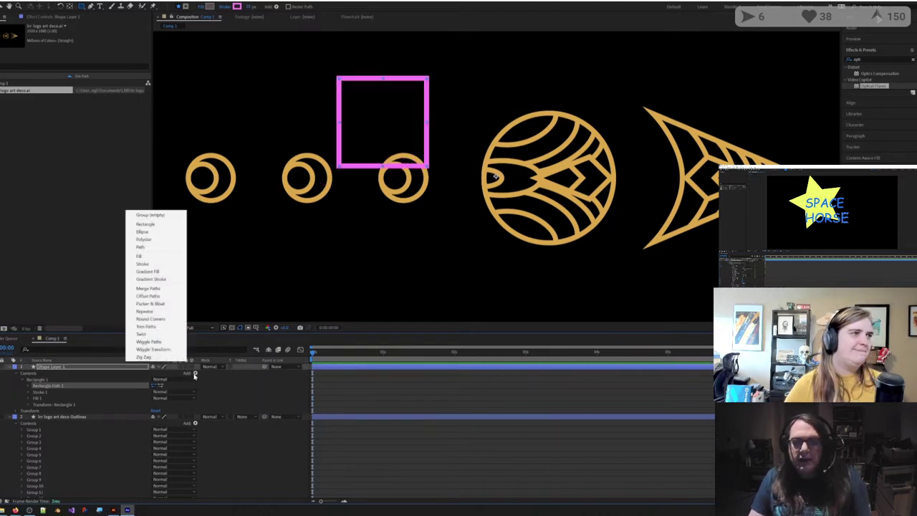
{"action": "left_click", "coordinate": [142, 334]}
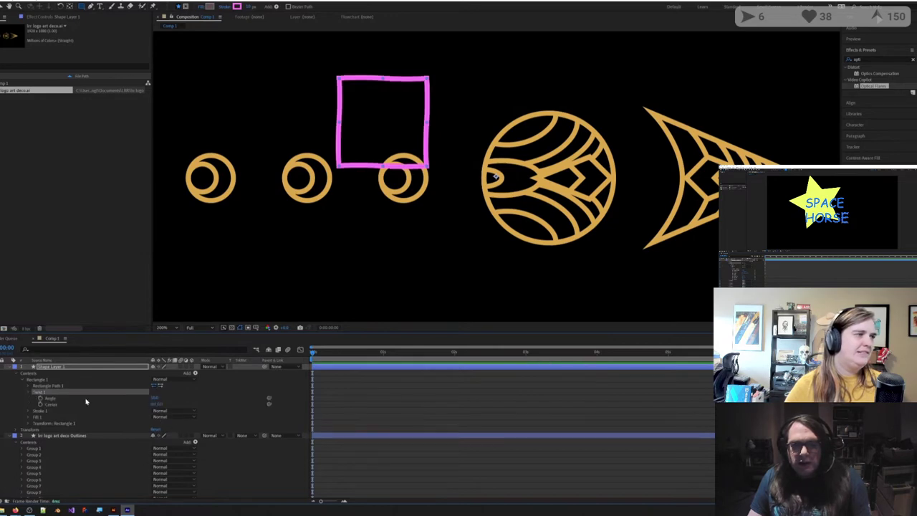
{"action": "left_click_drag", "start_coordinate": [155, 398], "coordinate": [213, 387]}
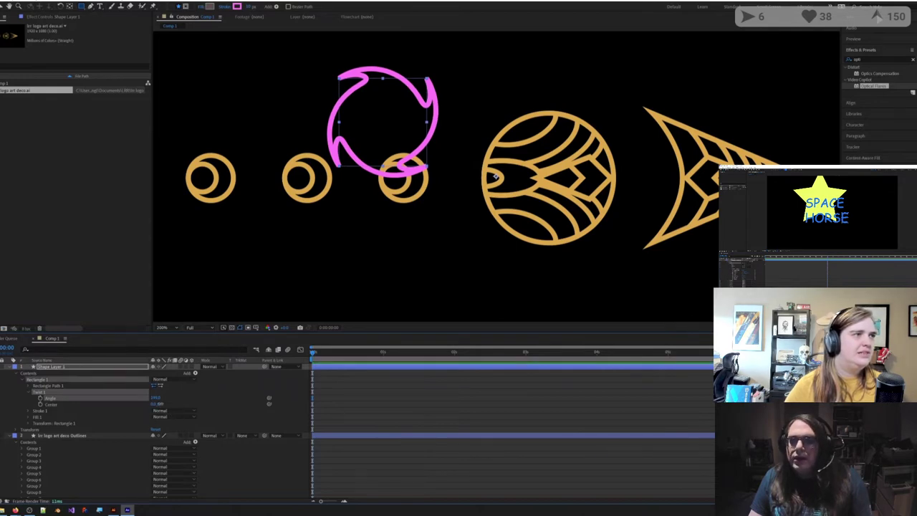
Step: Shift the Twist modifier's center on the square to vary the distortion
{"action": "left_click_drag", "start_coordinate": [160, 404], "coordinate": [191, 385]}
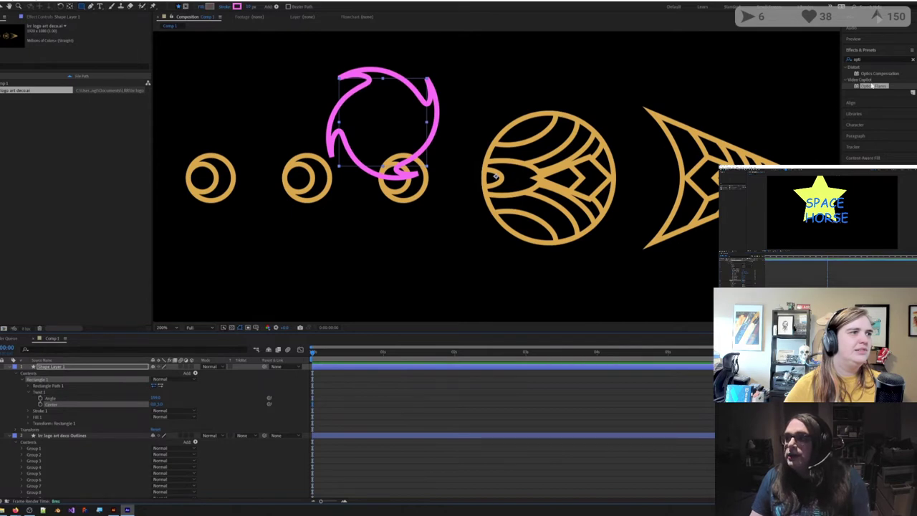
{"action": "left_click_drag", "start_coordinate": [525, 134], "coordinate": [566, 185]}
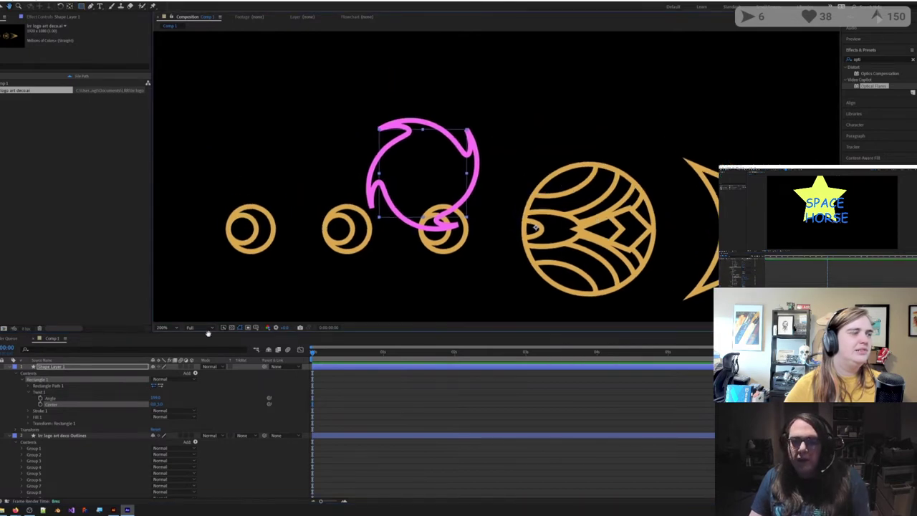
{"action": "scroll", "coordinate": [368, 188], "scroll_direction": "up", "scroll_amount": 2}
{"action": "scroll", "coordinate": [367, 188], "scroll_direction": "down", "scroll_amount": 1}
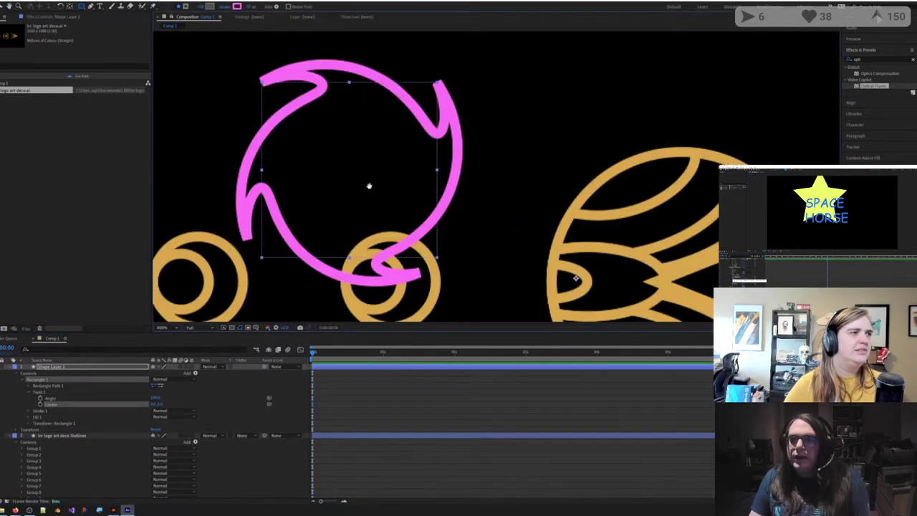
{"action": "left_click_drag", "start_coordinate": [370, 186], "coordinate": [434, 188]}
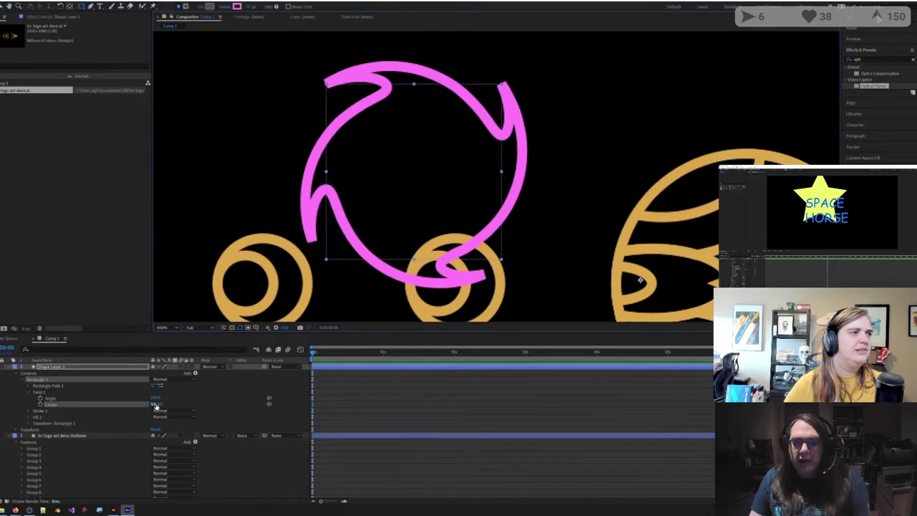
{"action": "mouse_move", "coordinate": [155, 405]}
{"action": "left_mouse_down"}
{"action": "mouse_move", "coordinate": [193, 403]}
{"action": "mouse_move", "coordinate": [103, 395]}
{"action": "mouse_move", "coordinate": [153, 399]}
{"action": "mouse_move", "coordinate": [51, 416]}
{"action": "left_mouse_up"}
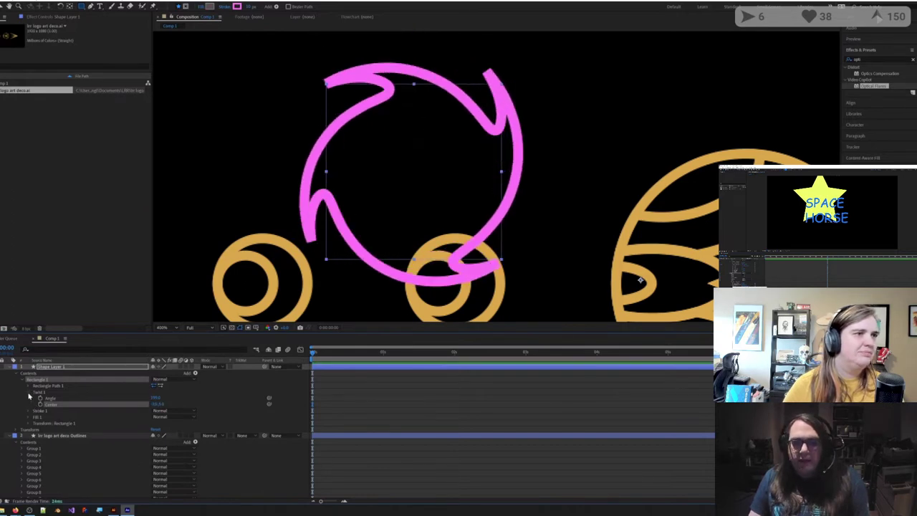
Step: Add dashes to the square's pink stroke and increase the dash length to form long segments
{"action": "left_click", "coordinate": [31, 411]}
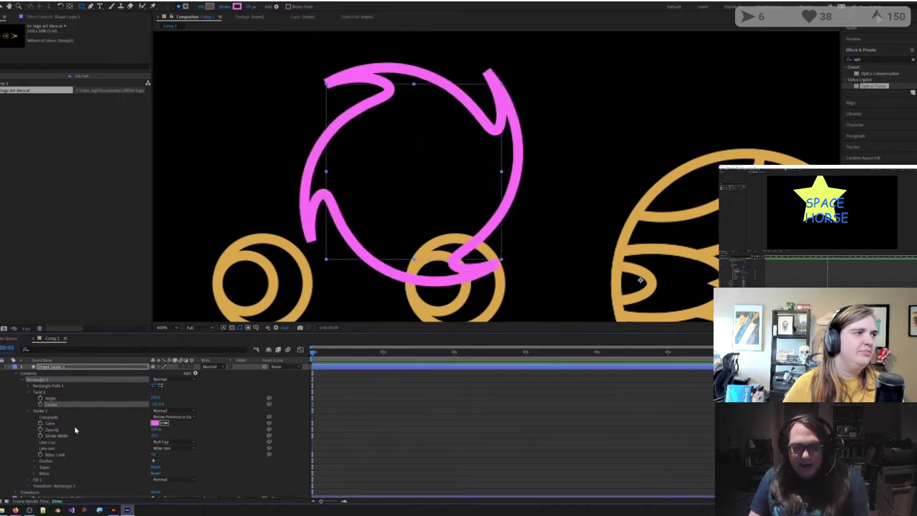
{"action": "scroll", "coordinate": [89, 435], "scroll_direction": "down", "scroll_amount": 1}
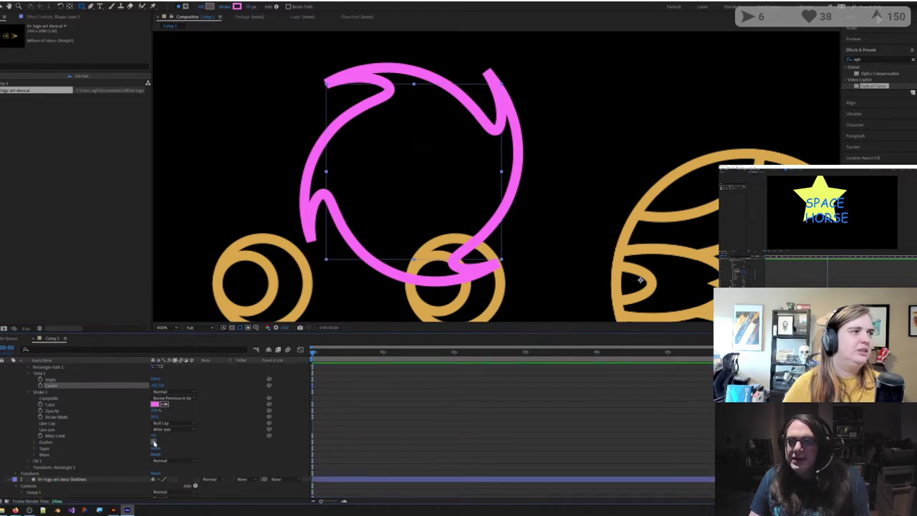
{"action": "left_click", "coordinate": [153, 443]}
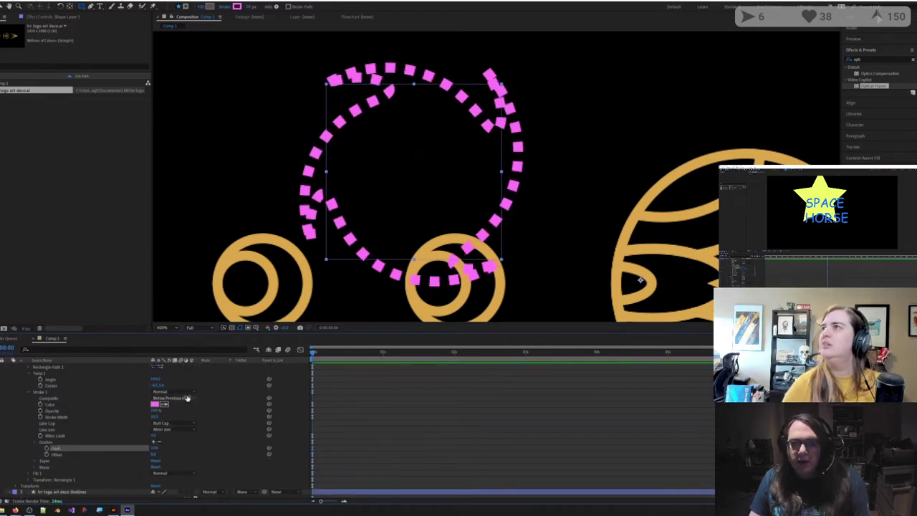
{"action": "scroll", "coordinate": [169, 385], "scroll_direction": "up", "scroll_amount": 1}
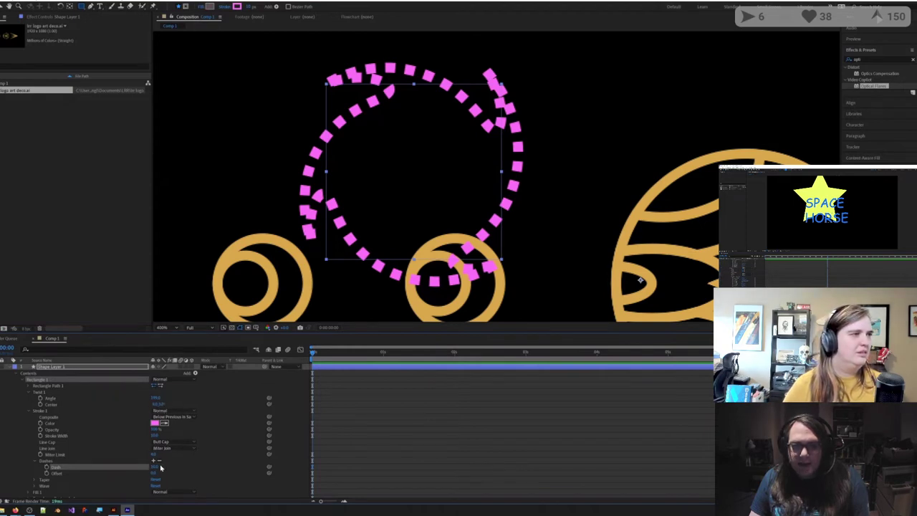
{"action": "left_click_drag", "start_coordinate": [157, 467], "coordinate": [180, 465]}
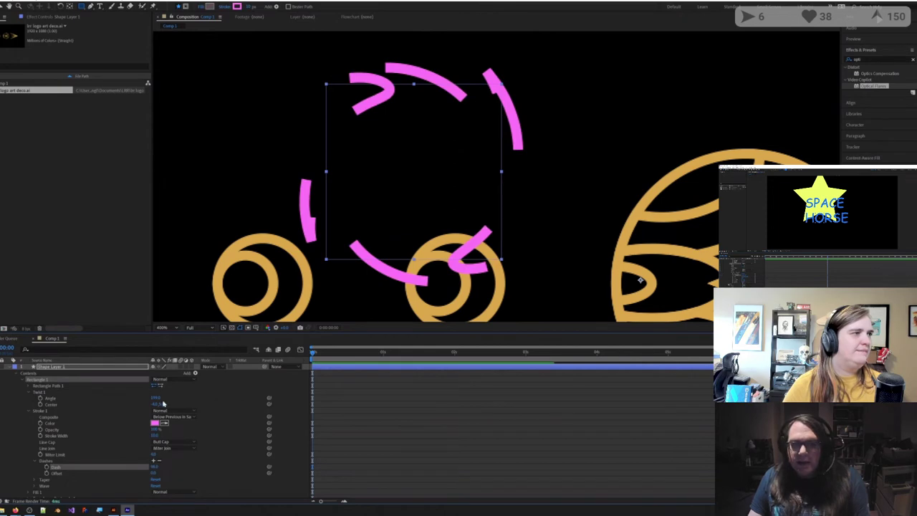
Step: Sweep the square's Twist angle to a strongly negative value and bring it back to a slight twist
{"action": "left_click_drag", "start_coordinate": [156, 398], "coordinate": [2, 395]}
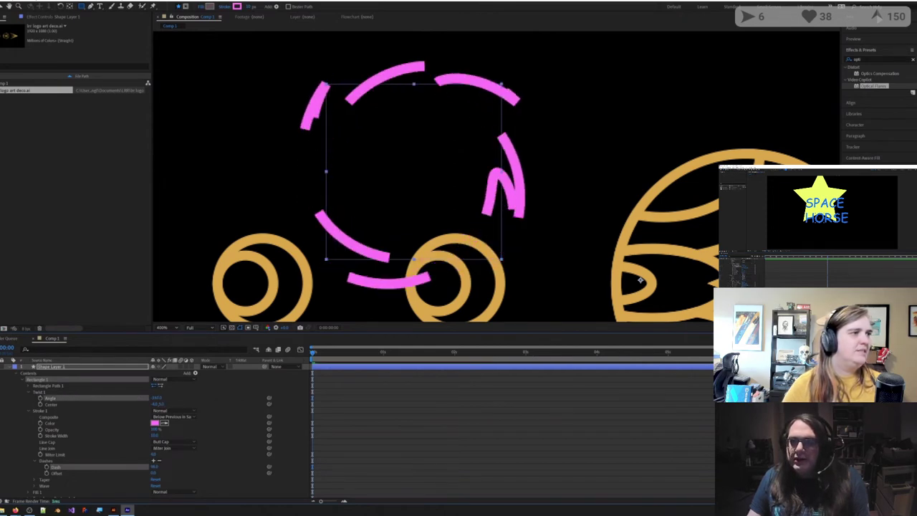
{"action": "left_click_drag", "start_coordinate": [222, 404], "coordinate": [236, 404]}
{"action": "mouse_move", "coordinate": [2, 402]}
{"action": "left_mouse_down"}
{"action": "mouse_move", "coordinate": [310, 404]}
{"action": "mouse_move", "coordinate": [75, 387]}
{"action": "left_mouse_up"}
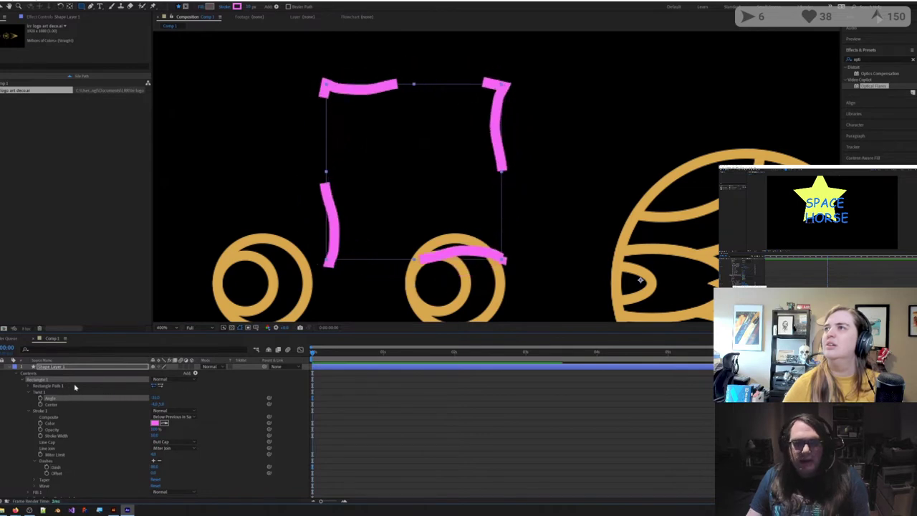
Step: Delete the shape layer containing the twisted, dashed test square
{"action": "left_click", "coordinate": [11, 409]}
{"action": "left_click", "coordinate": [49, 367]}
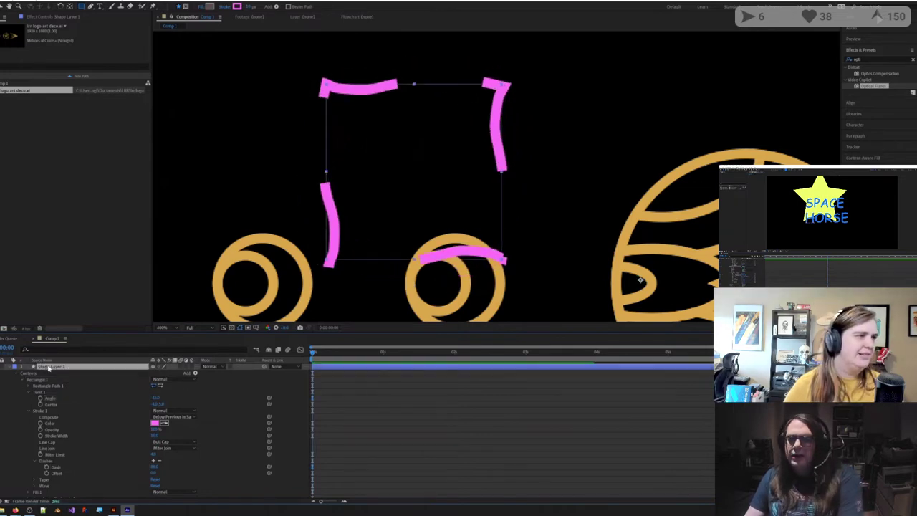
{"action": "key", "text": "Delete"}
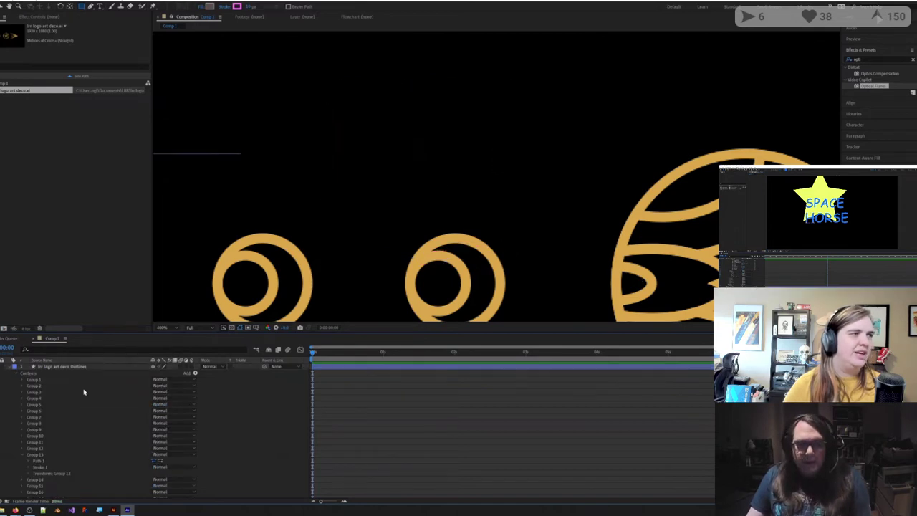
Step: Add a Trim Paths modifier to Group 13's path and try lowering its End value
{"action": "left_click", "coordinate": [42, 462]}
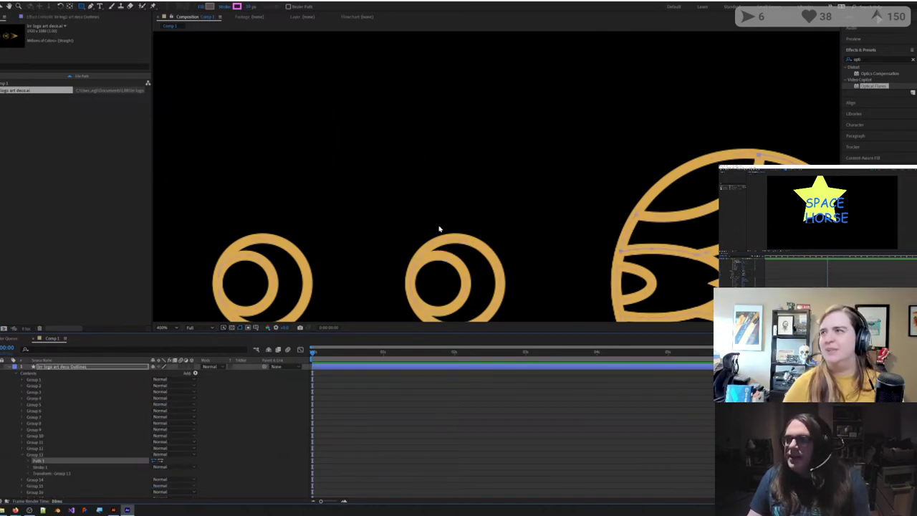
{"action": "scroll", "coordinate": [440, 226], "scroll_direction": "down", "scroll_amount": 1}
{"action": "left_click_drag", "start_coordinate": [470, 234], "coordinate": [351, 210]}
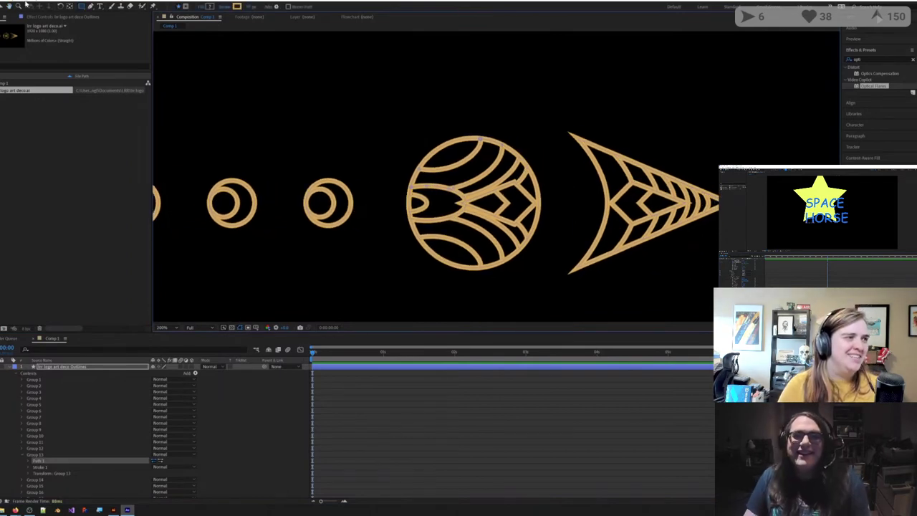
{"action": "left_click", "coordinate": [6, 6]}
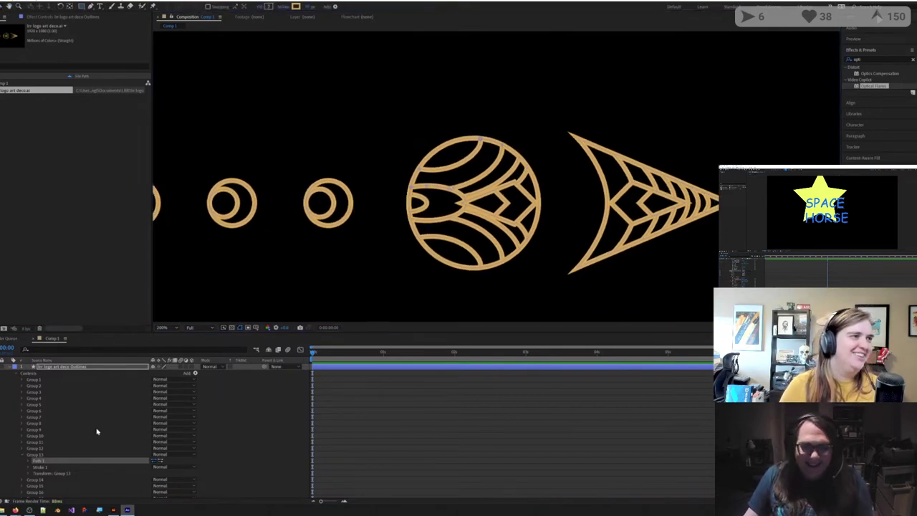
{"action": "left_click", "coordinate": [196, 374]}
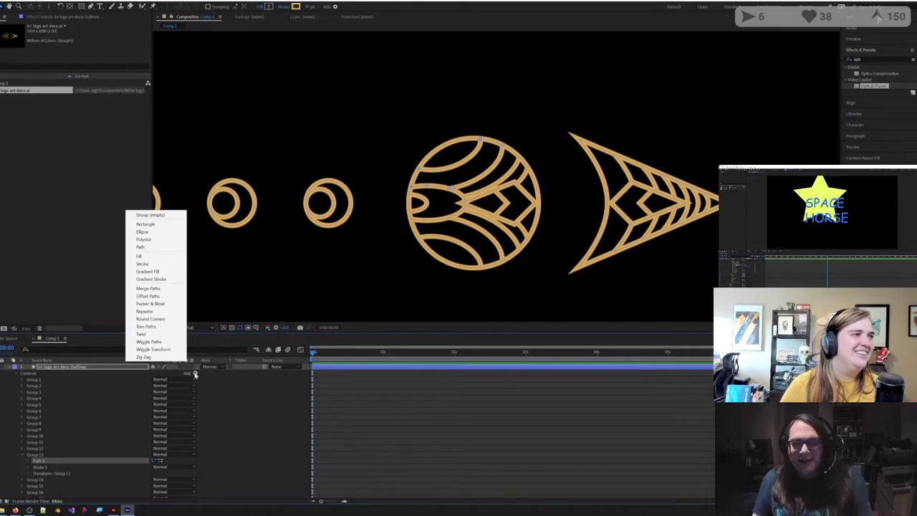
{"action": "left_click", "coordinate": [157, 327]}
{"action": "left_click", "coordinate": [44, 468]}
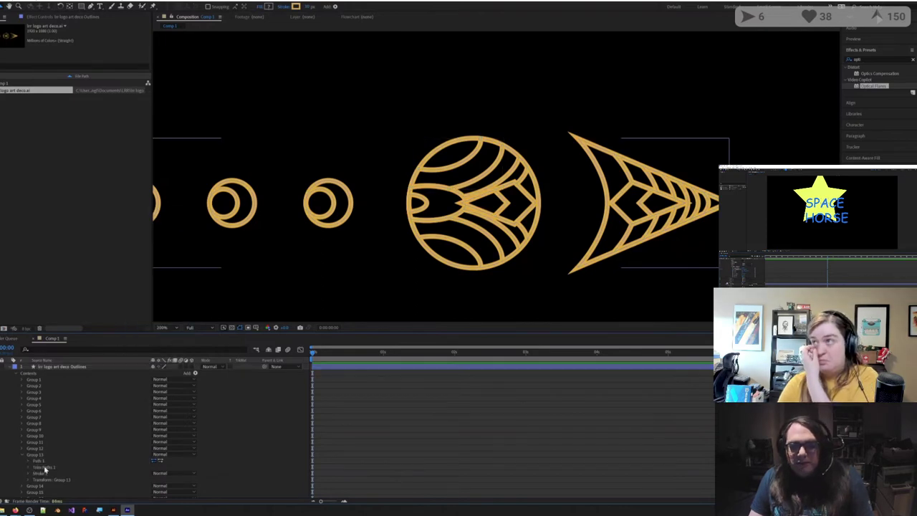
{"action": "left_click", "coordinate": [29, 468]}
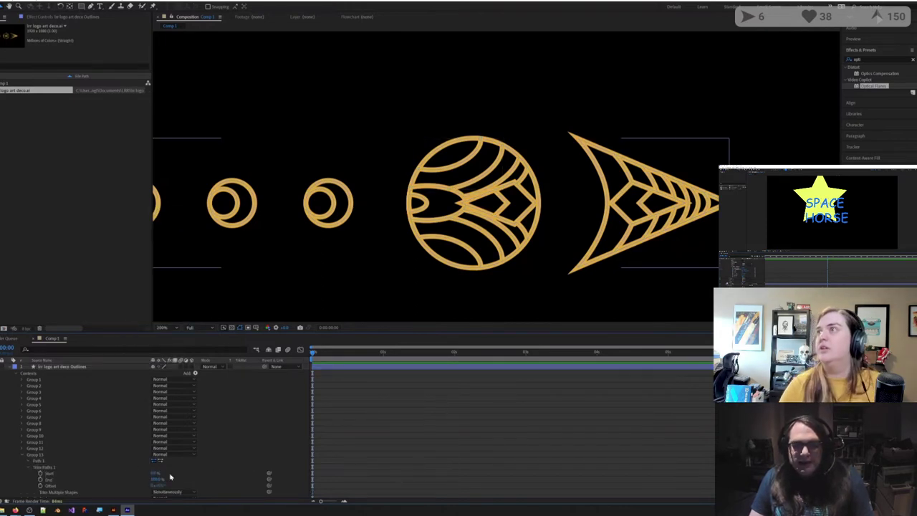
{"action": "left_click_drag", "start_coordinate": [156, 479], "coordinate": [111, 480]}
Step: Hide every logo group except Group 13 to isolate its curved band
{"action": "left_click", "coordinate": [30, 454]}
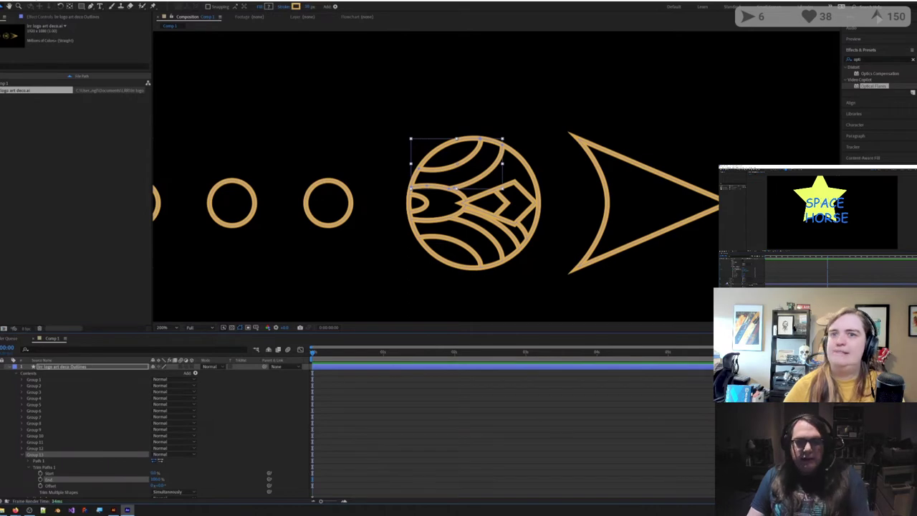
{"action": "key", "text": "grave"}
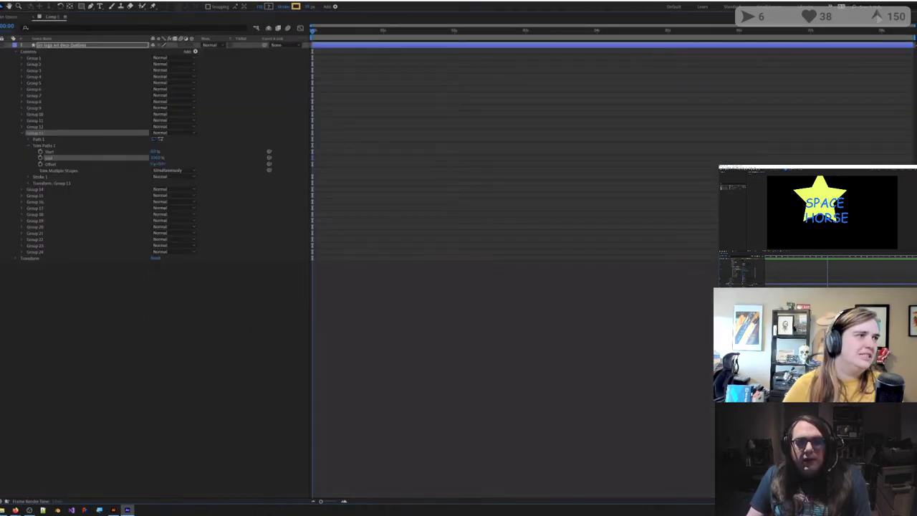
{"action": "key", "text": "grave"}
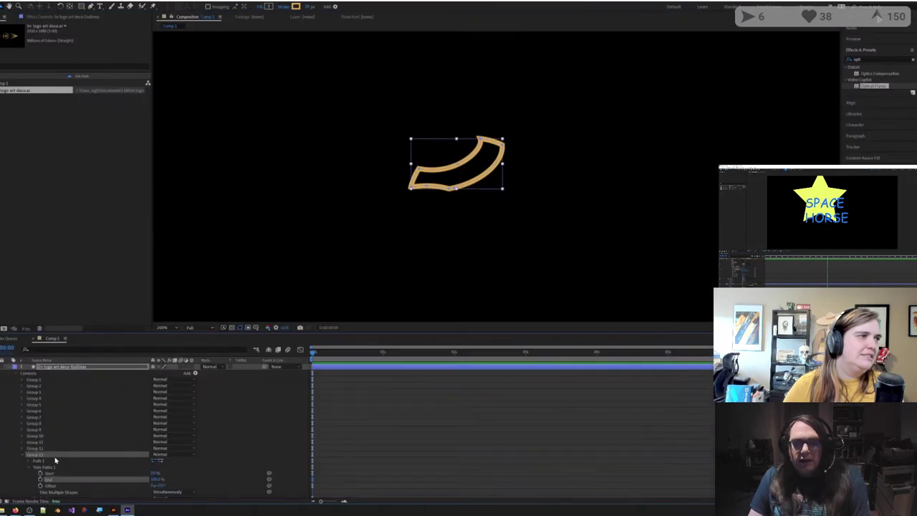
{"action": "scroll", "coordinate": [57, 462], "scroll_direction": "down", "scroll_amount": 2}
{"action": "left_click", "coordinate": [261, 421]}
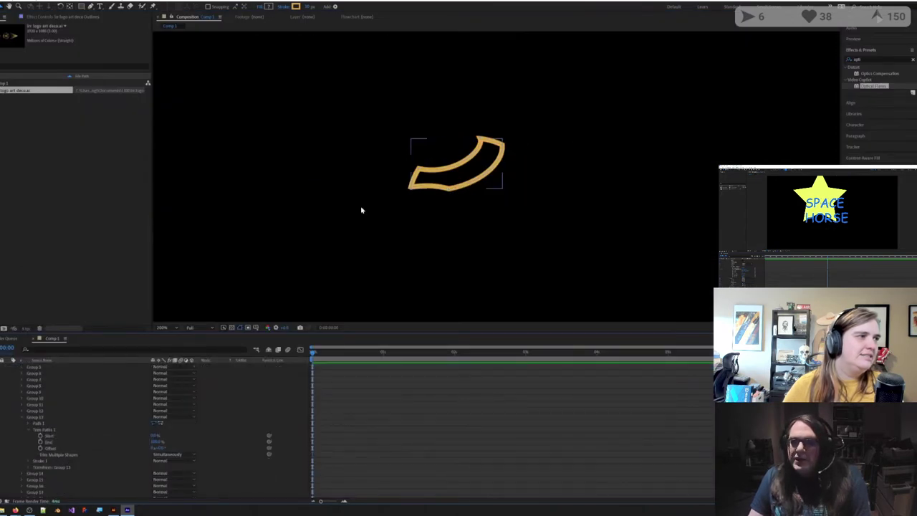
{"action": "scroll", "coordinate": [516, 142], "scroll_direction": "up", "scroll_amount": 2}
{"action": "scroll", "coordinate": [516, 142], "scroll_direction": "up", "scroll_amount": 2}
{"action": "left_click_drag", "start_coordinate": [393, 154], "coordinate": [474, 190]}
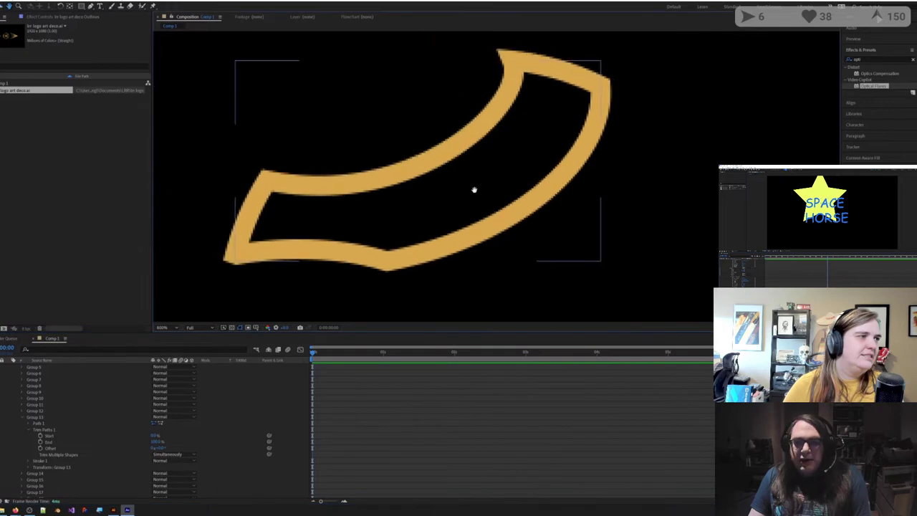
Step: Try different Trim Paths End and Start values on Group 13's band and undo the last change
{"action": "mouse_move", "coordinate": [156, 442]}
{"action": "left_mouse_down"}
{"action": "mouse_move", "coordinate": [117, 442]}
{"action": "mouse_move", "coordinate": [185, 435]}
{"action": "left_mouse_up"}
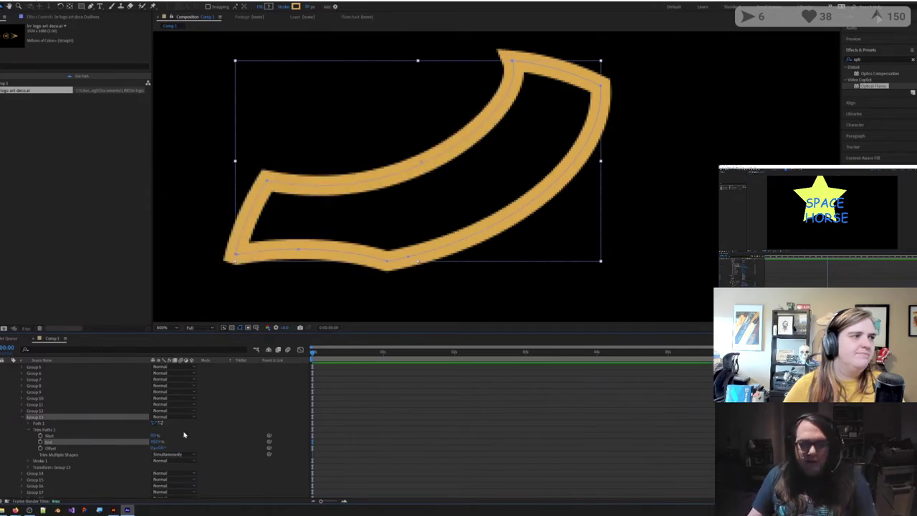
{"action": "left_click_drag", "start_coordinate": [153, 437], "coordinate": [181, 433]}
{"action": "key", "text": "ctrl+z"}
Step: Draw a circle with a pink stroke on a new shape layer to the left of the isolated band
{"action": "left_click", "coordinate": [374, 233]}
{"action": "scroll", "coordinate": [374, 232], "scroll_direction": "down", "scroll_amount": 2}
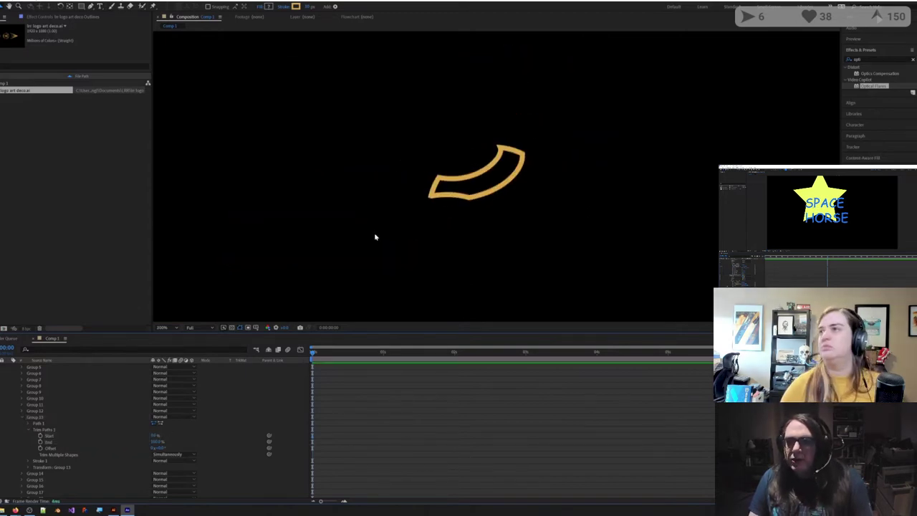
{"action": "left_click_drag", "start_coordinate": [82, 6], "coordinate": [115, 38]}
{"action": "left_click_drag", "start_coordinate": [260, 150], "coordinate": [361, 249]}
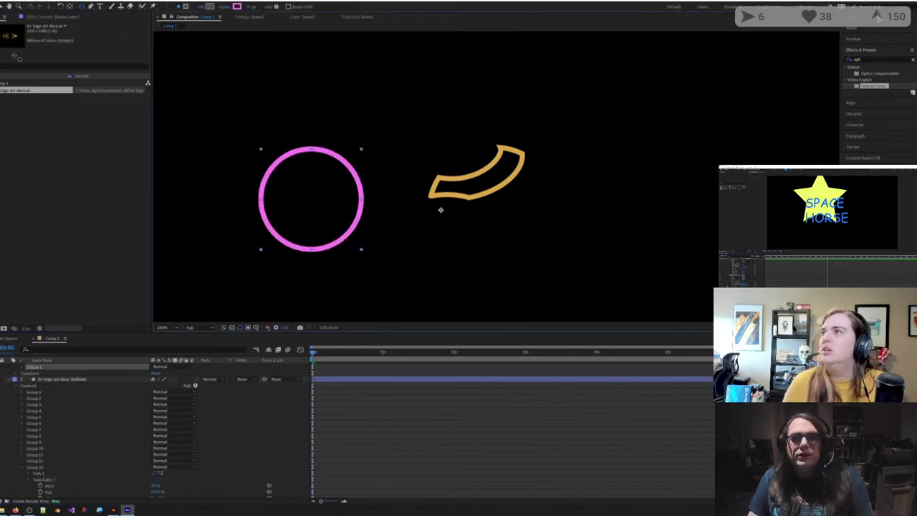
Step: Add a Trim Paths modifier to the ellipse group of the pink circle's shape layer
{"action": "key", "text": "v"}
{"action": "left_click", "coordinate": [22, 367]}
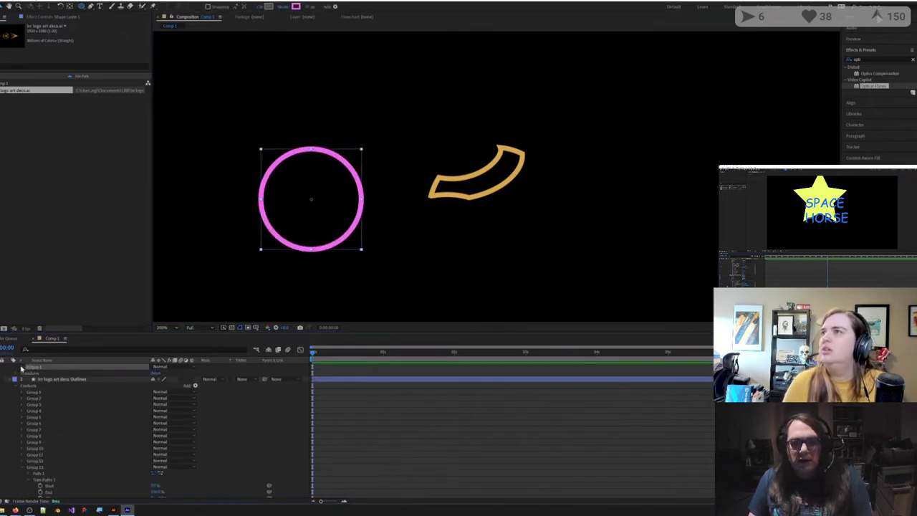
{"action": "scroll", "coordinate": [41, 389], "scroll_direction": "up", "scroll_amount": 1}
{"action": "left_click", "coordinate": [43, 393]}
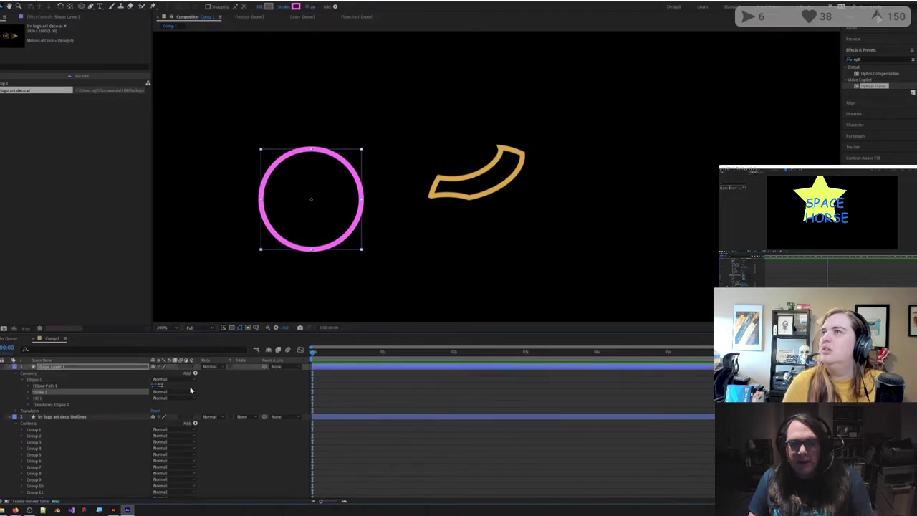
{"action": "left_click", "coordinate": [196, 373]}
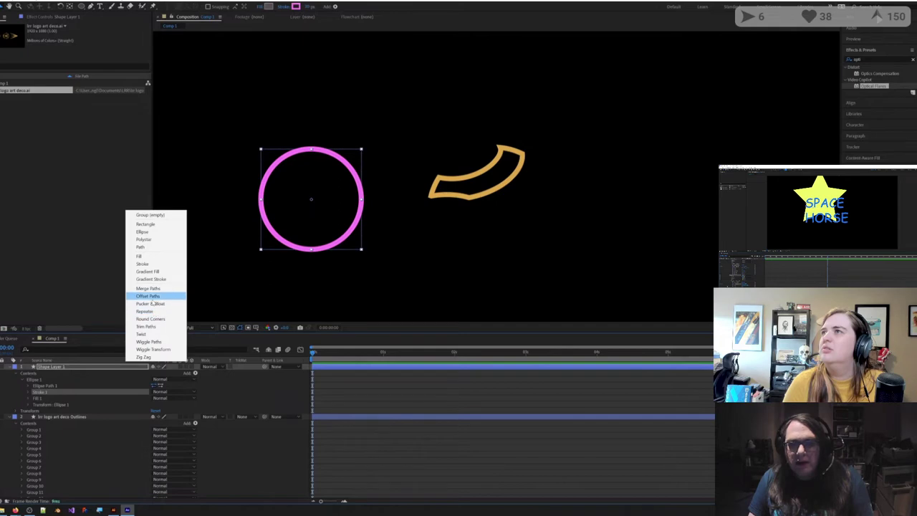
{"action": "left_click", "coordinate": [157, 327]}
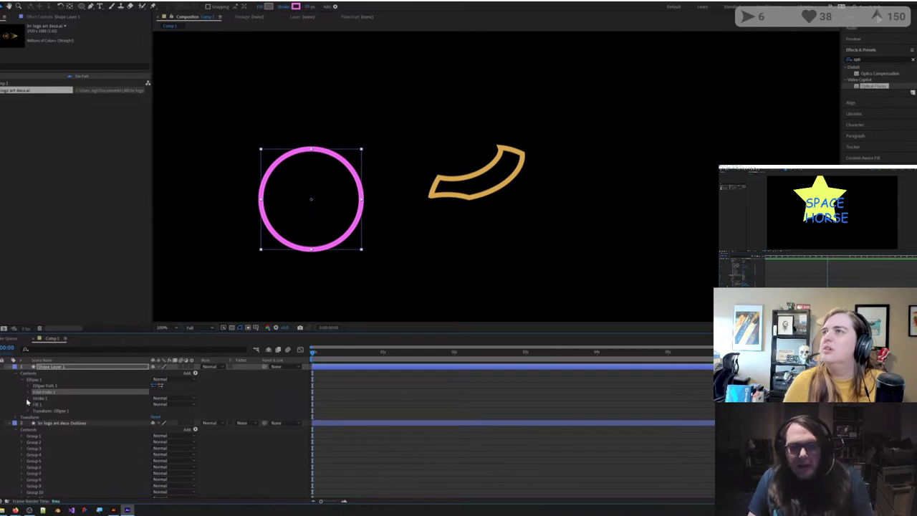
Step: Animate the circle's Trim Paths End from 0% at the composition start to 100% at two seconds
{"action": "left_click_drag", "start_coordinate": [155, 404], "coordinate": [50, 405]}
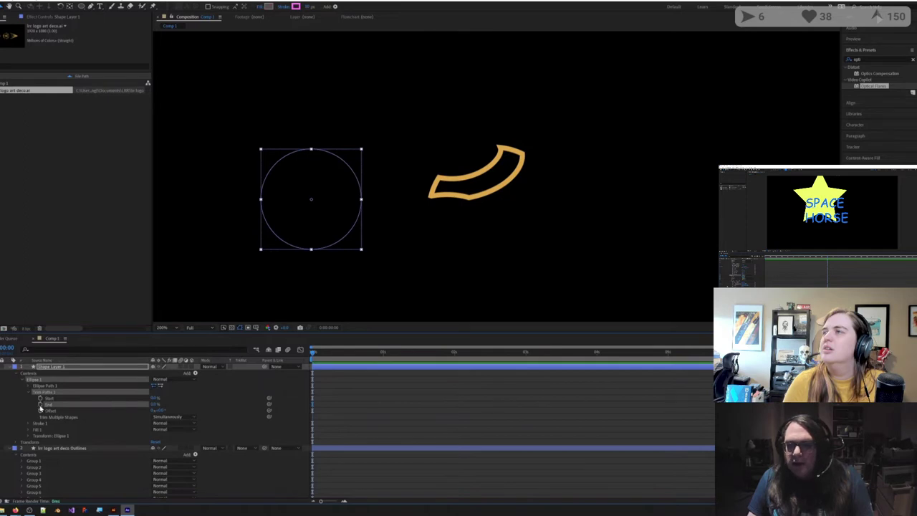
{"action": "mouse_move", "coordinate": [445, 349]}
{"action": "left_mouse_down"}
{"action": "mouse_move", "coordinate": [465, 352]}
{"action": "mouse_move", "coordinate": [455, 354]}
{"action": "left_mouse_up"}
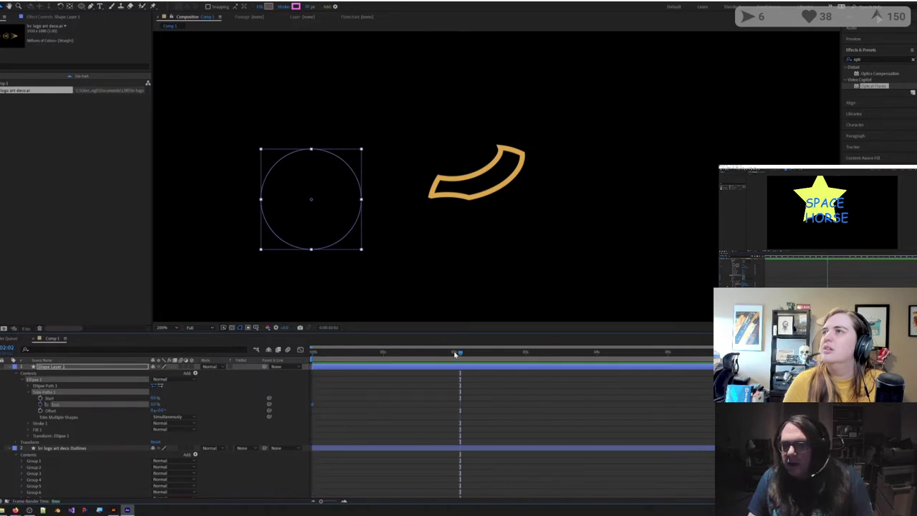
{"action": "left_click", "coordinate": [154, 404]}
{"action": "type", "text": "100"}
{"action": "left_click", "coordinate": [384, 387]}
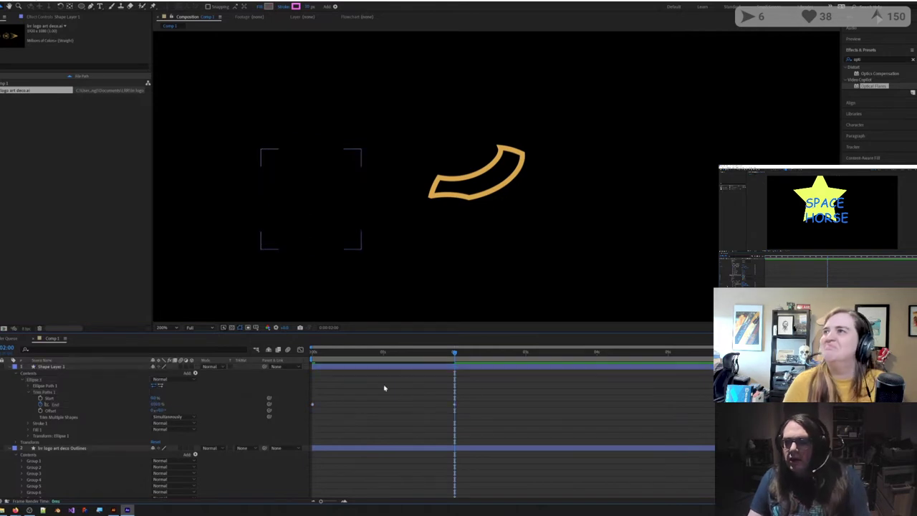
Step: Animate the circle's Trim Paths Start from a keyframe at two seconds to 100% at four seconds
{"action": "left_click", "coordinate": [40, 400]}
{"action": "left_click", "coordinate": [598, 355]}
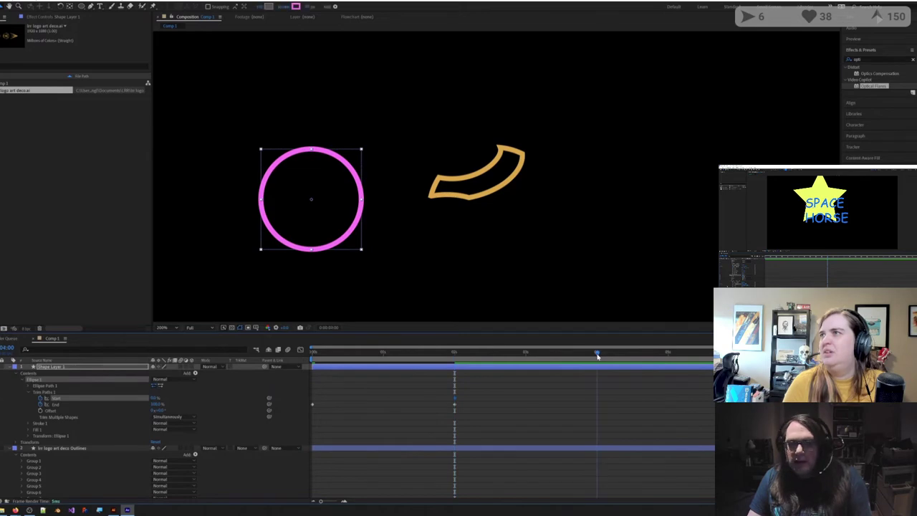
{"action": "left_click", "coordinate": [156, 399]}
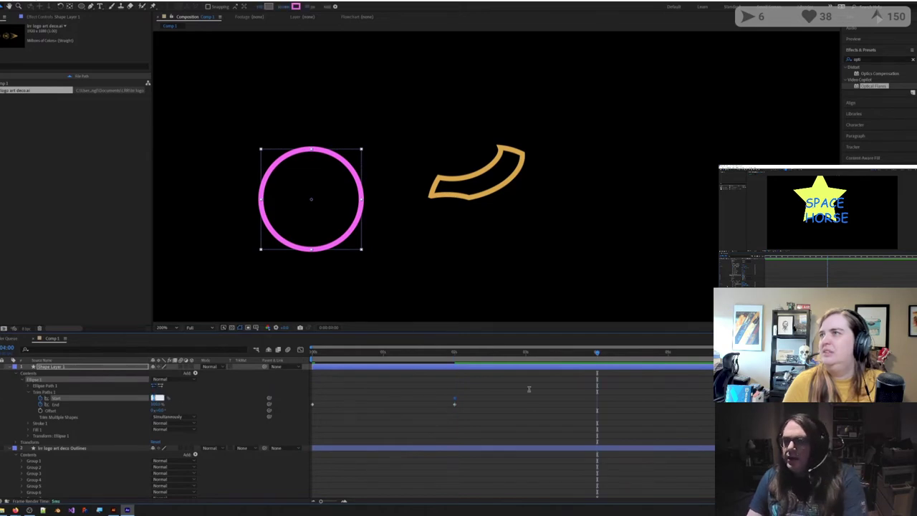
{"action": "type", "text": "100"}
{"action": "key", "text": "Return"}
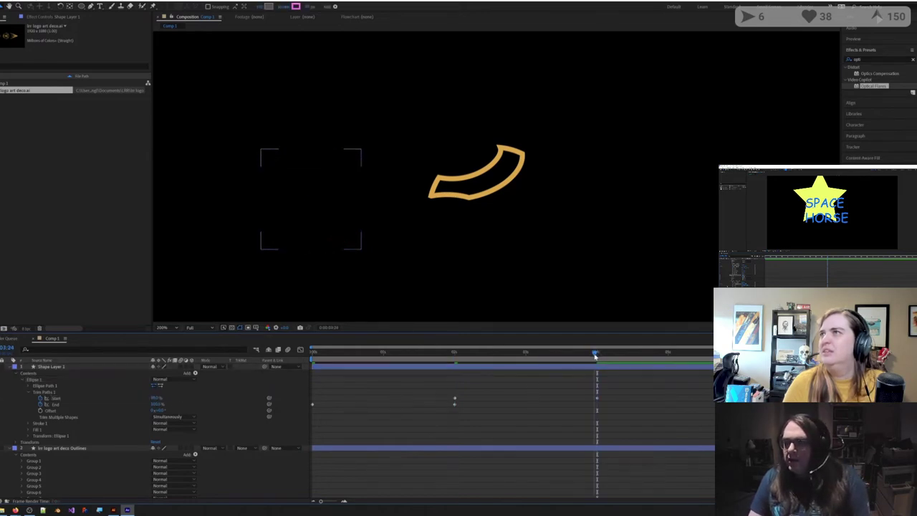
Step: End the work area at 0:00:03:24 and trim the composition to the work area
{"action": "left_click", "coordinate": [595, 356]}
{"action": "key", "text": "n"}
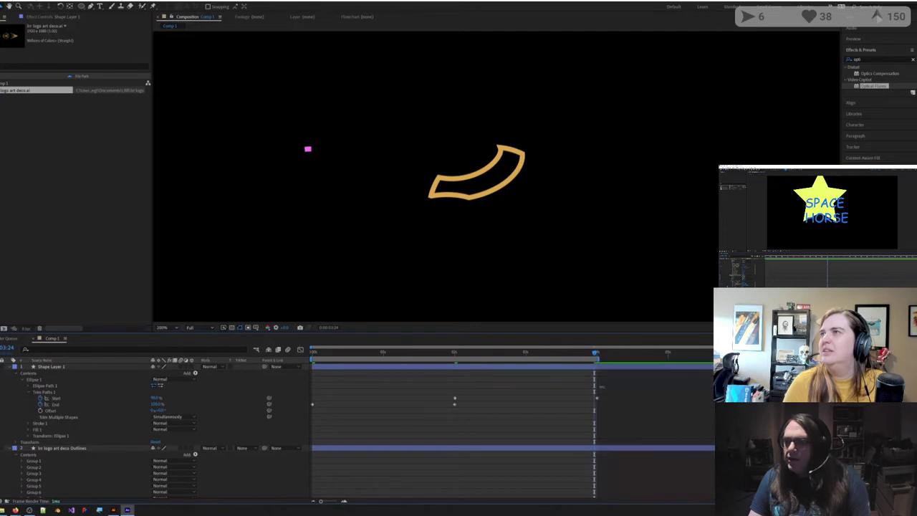
{"action": "right_click", "coordinate": [583, 357]}
{"action": "left_click", "coordinate": [606, 380]}
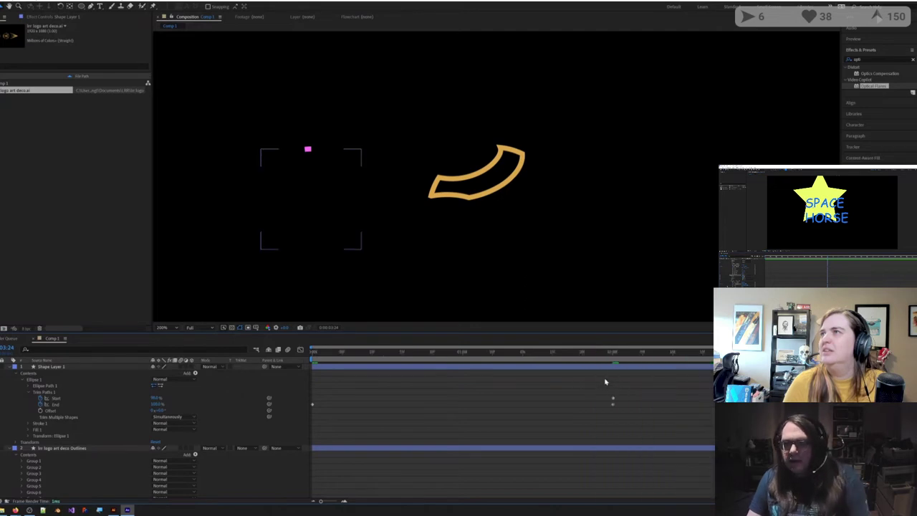
Step: Apply Easy Ease to the circle's Trim Paths End and Start keyframes
{"action": "key", "text": "Home"}
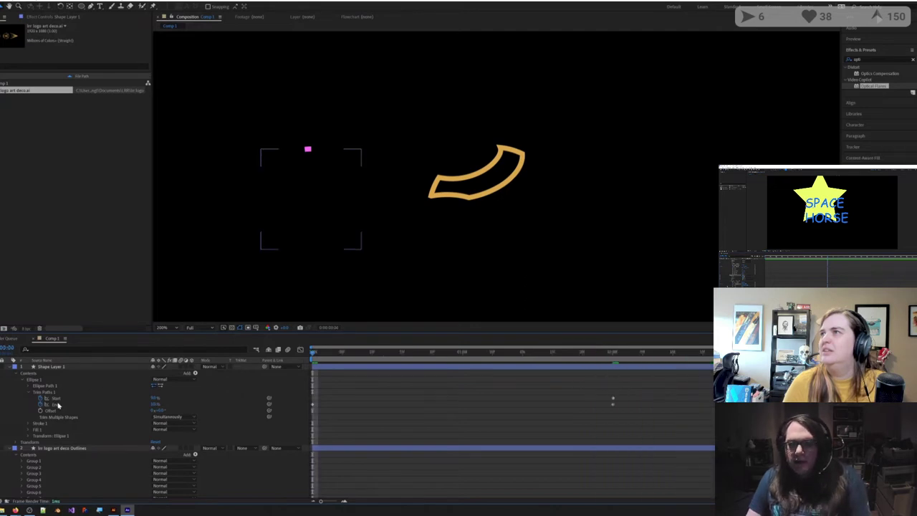
{"action": "left_click", "coordinate": [57, 402]}
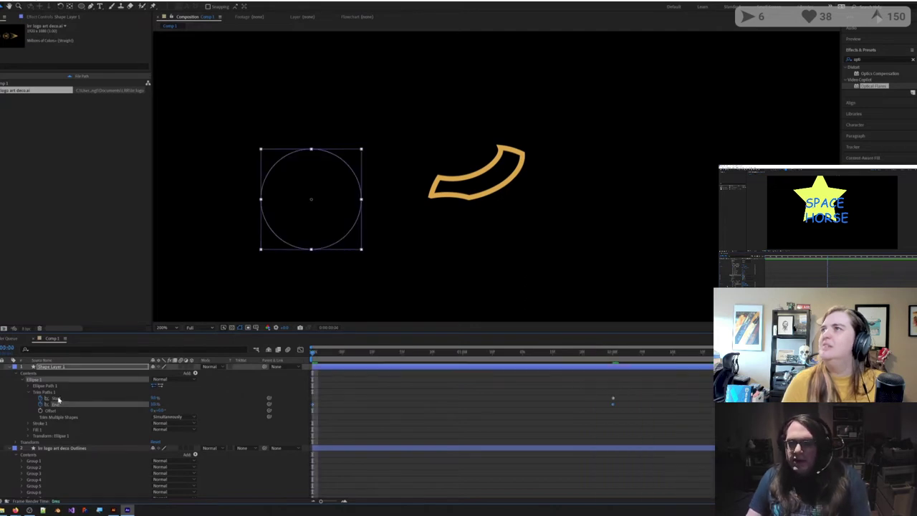
{"action": "left_click", "coordinate": [58, 398], "text": "shift"}
{"action": "left_click", "coordinate": [276, 428]}
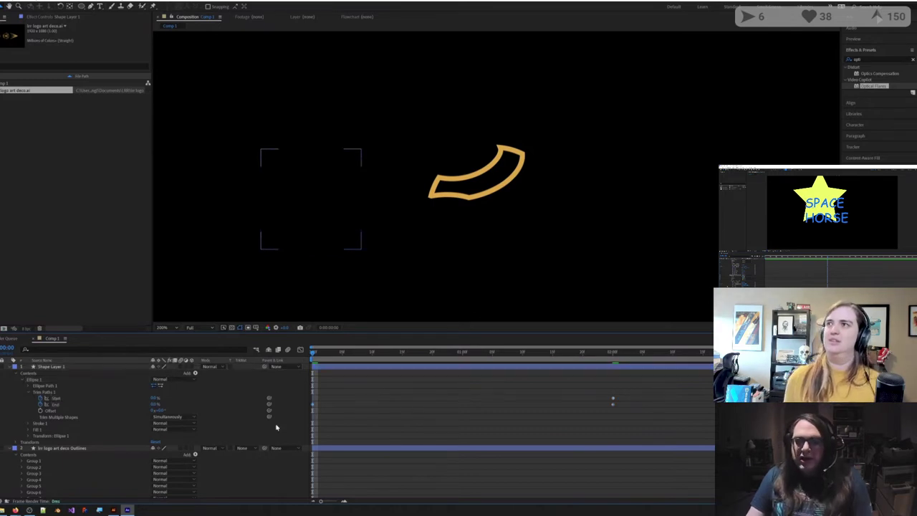
{"action": "left_click", "coordinate": [56, 405]}
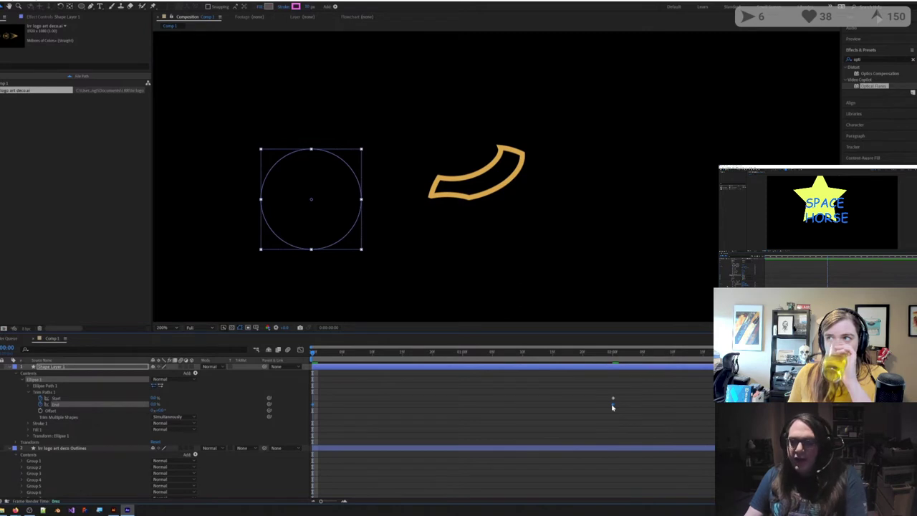
{"action": "key", "text": "F2"}
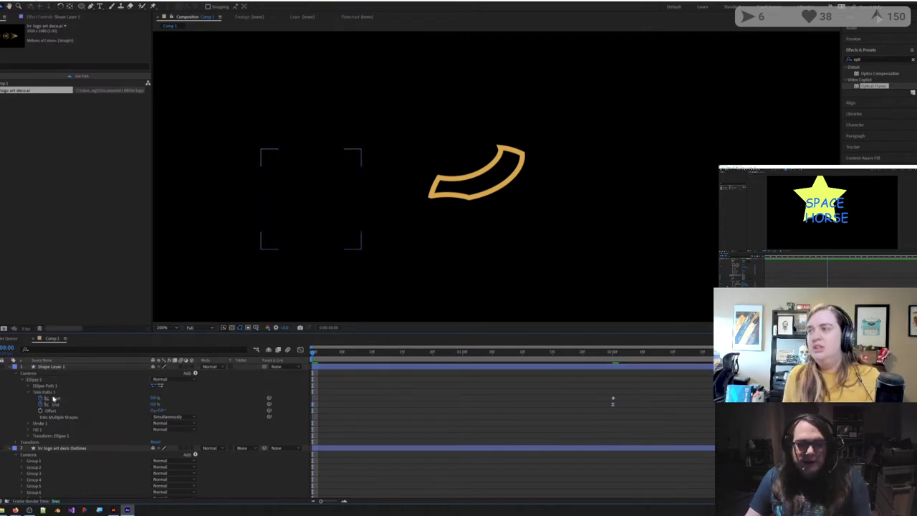
{"action": "left_click", "coordinate": [75, 400]}
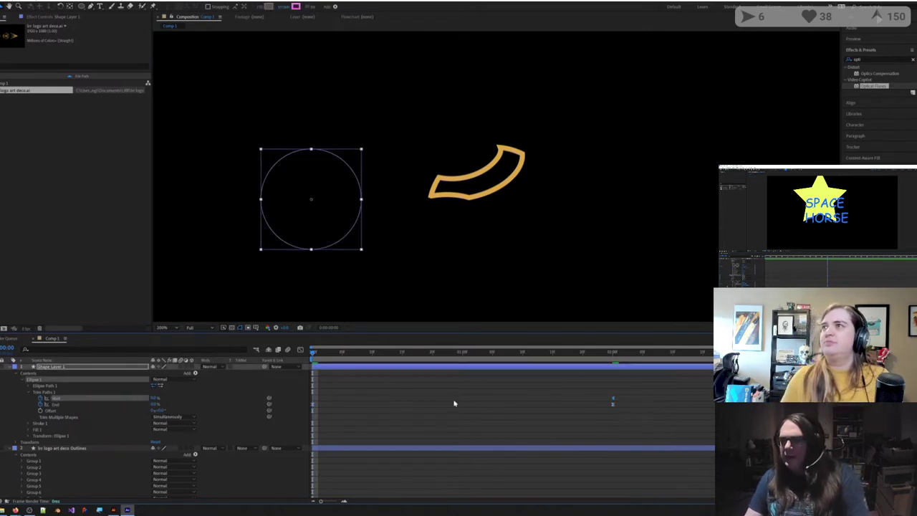
{"action": "key", "text": "F2"}
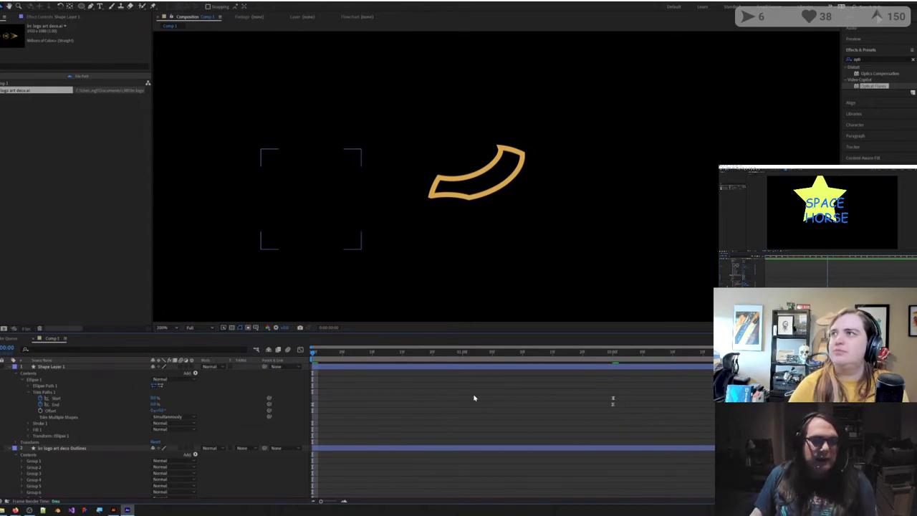
Step: Preview the circle's eased trim animation close up from the composition start
{"action": "key", "text": "h"}
{"action": "left_click_drag", "start_coordinate": [445, 188], "coordinate": [566, 166]}
{"action": "key", "text": "period"}
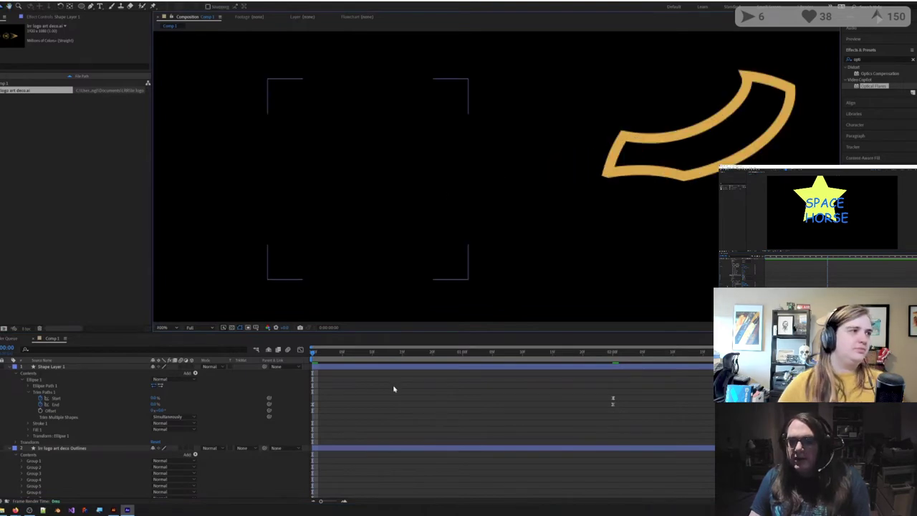
{"action": "key", "text": "space"}
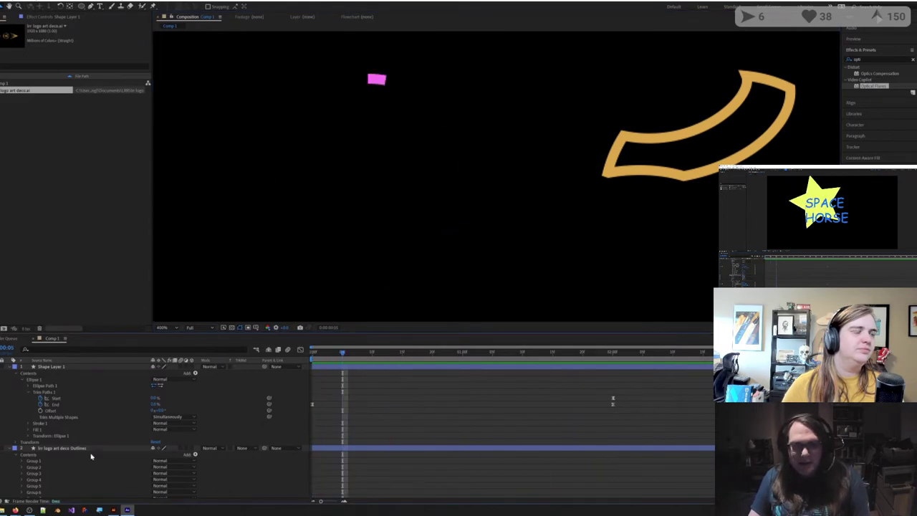
Step: Shrink the circle's ellipse path and widen its stroke until the stroke reaches the centre
{"action": "left_click", "coordinate": [31, 425]}
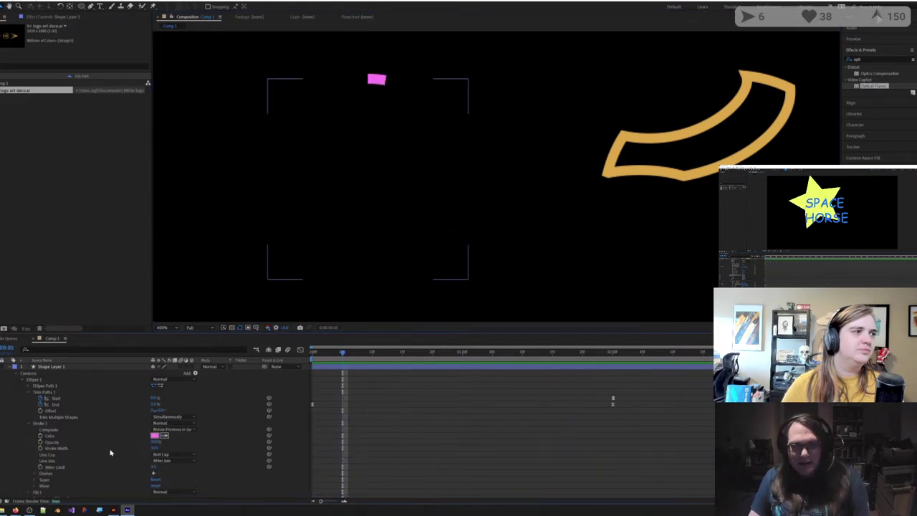
{"action": "left_click", "coordinate": [29, 387]}
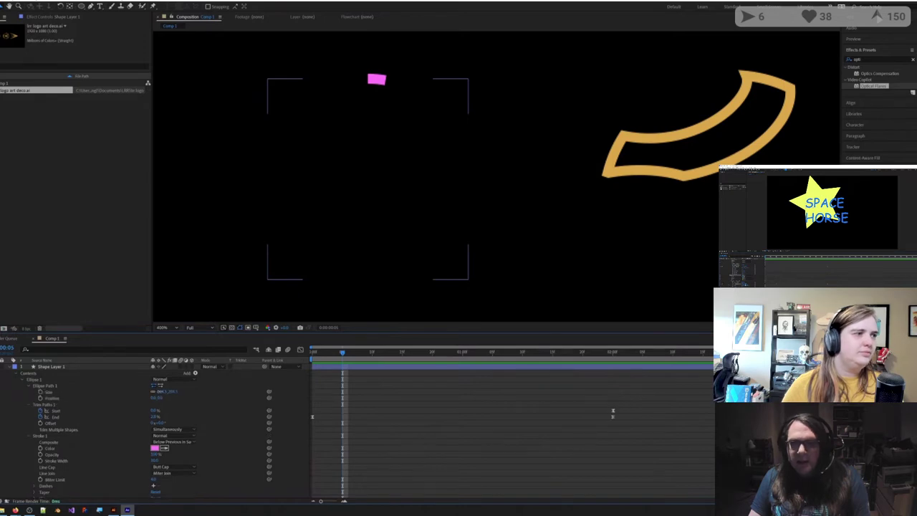
{"action": "left_click", "coordinate": [49, 392]}
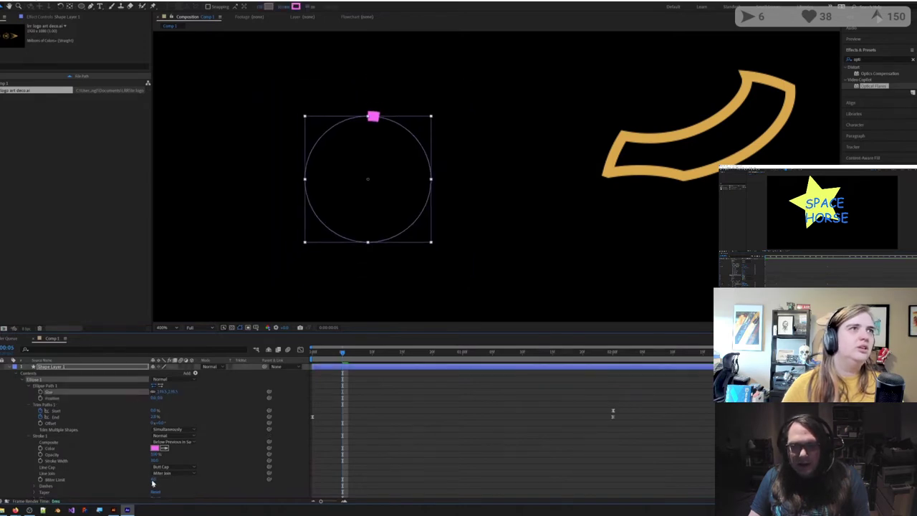
{"action": "mouse_move", "coordinate": [155, 464]}
{"action": "left_mouse_down"}
{"action": "mouse_move", "coordinate": [206, 452]}
{"action": "mouse_move", "coordinate": [185, 455]}
{"action": "left_mouse_up"}
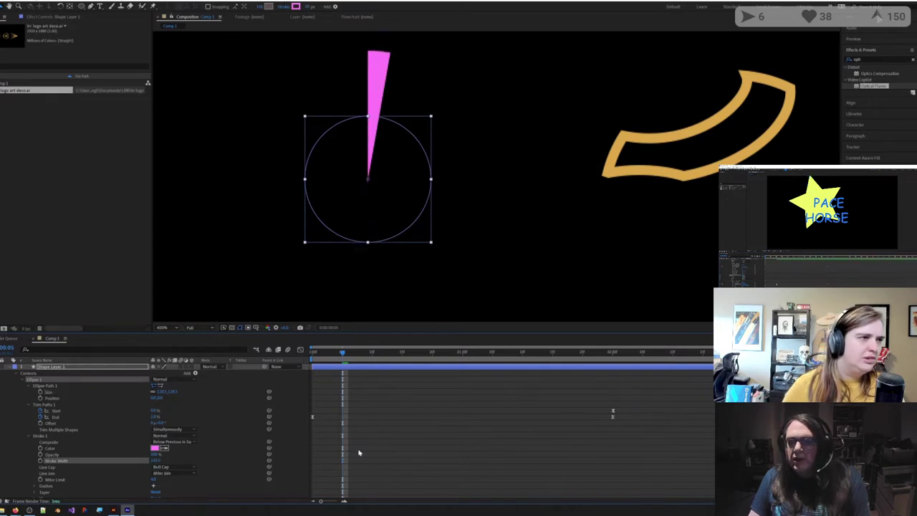
Step: Play the thick-stroked circle's radial wipe from the beginning and stop partway through
{"action": "left_click", "coordinate": [346, 381]}
{"action": "left_click_drag", "start_coordinate": [342, 352], "coordinate": [291, 362]}
{"action": "key", "text": "Home"}
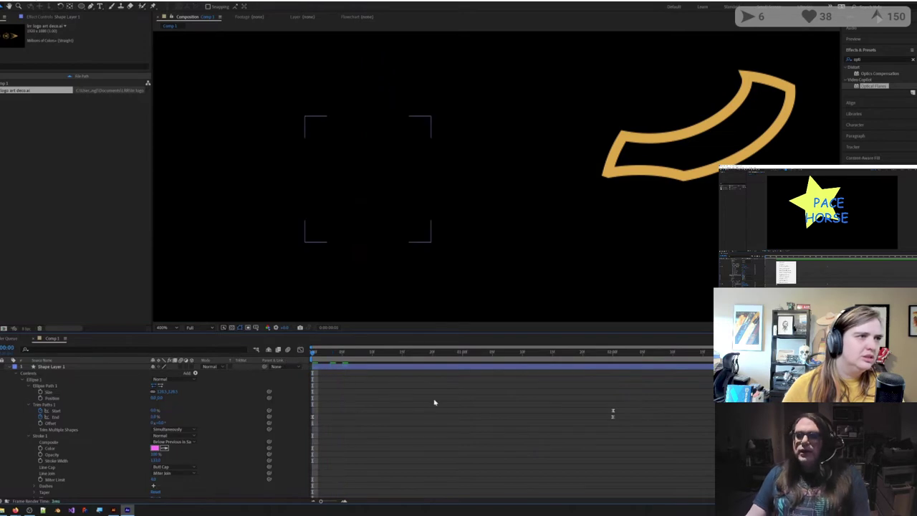
{"action": "key", "text": "space"}
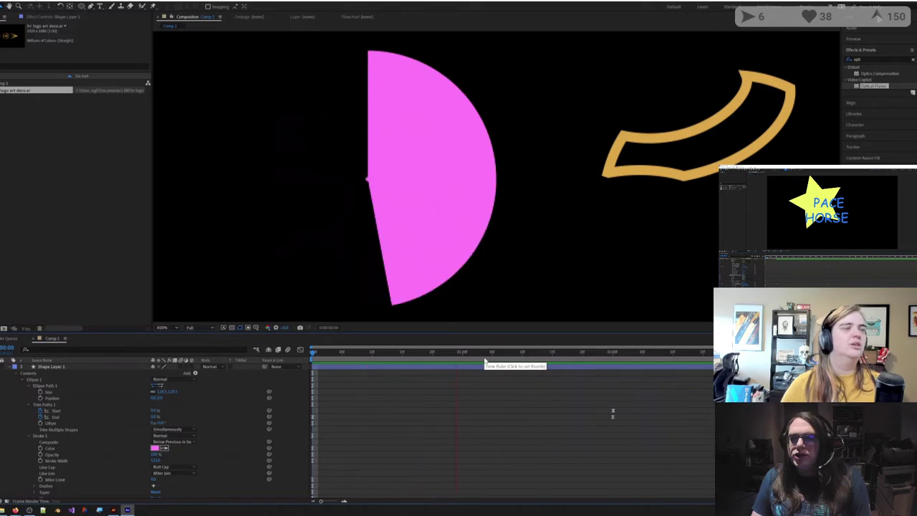
{"action": "left_click", "coordinate": [324, 357]}
{"action": "key", "text": "space"}
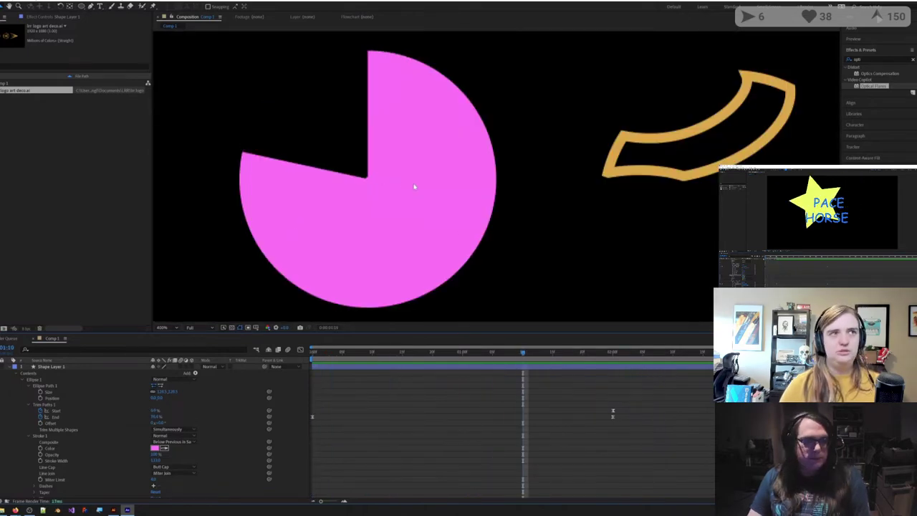
Step: Delete the pink circle's shape layer
{"action": "key", "text": "comma"}
{"action": "key", "text": "comma"}
{"action": "key", "text": "period"}
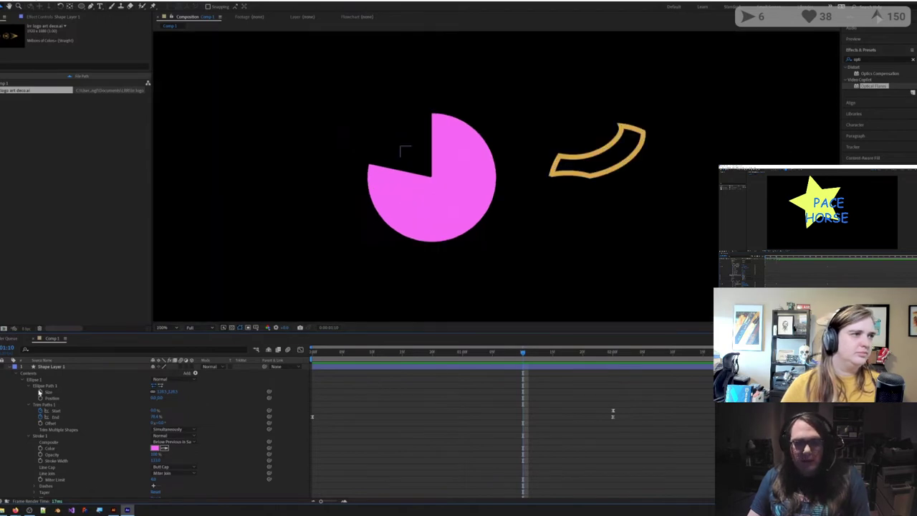
{"action": "left_click", "coordinate": [50, 369]}
{"action": "key", "text": "Delete"}
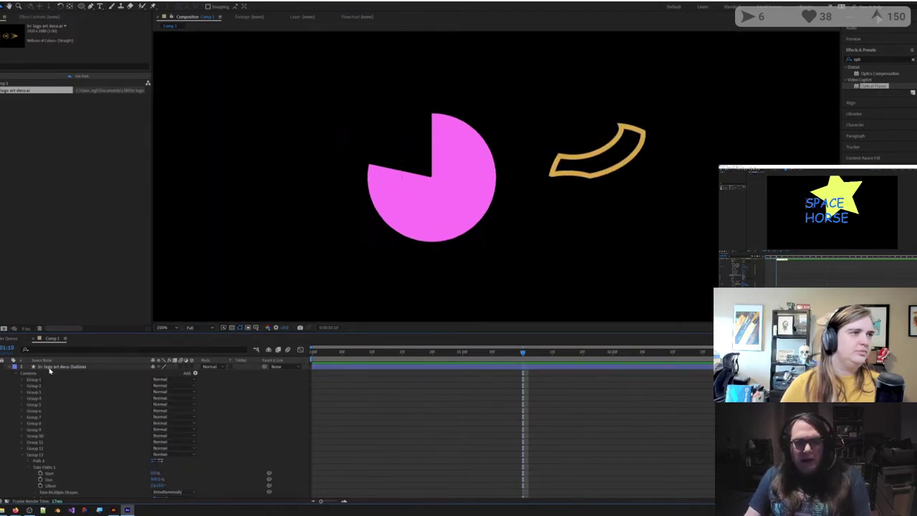
Step: Make all hidden groups of the logo outlines layer visible again
{"action": "left_click", "coordinate": [48, 368]}
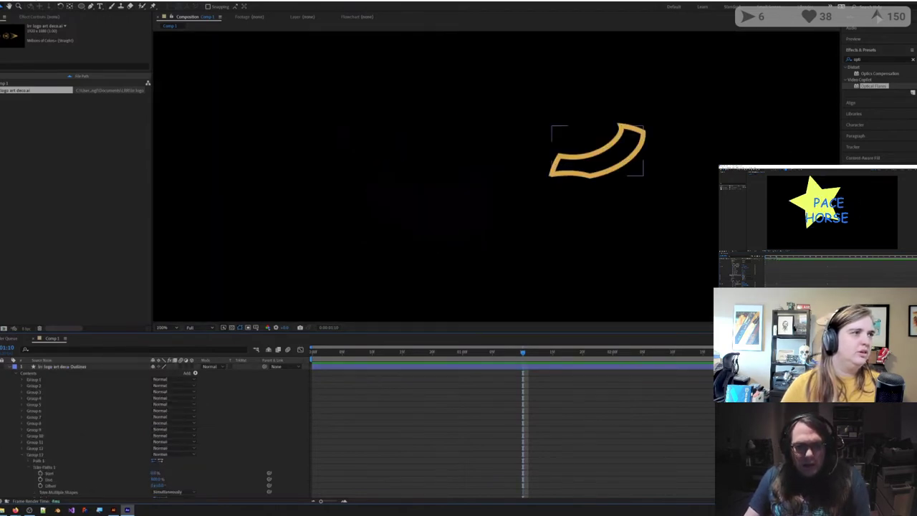
{"action": "left_click", "coordinate": [24, 456]}
{"action": "scroll", "coordinate": [1, 462], "scroll_direction": "down", "scroll_amount": 2}
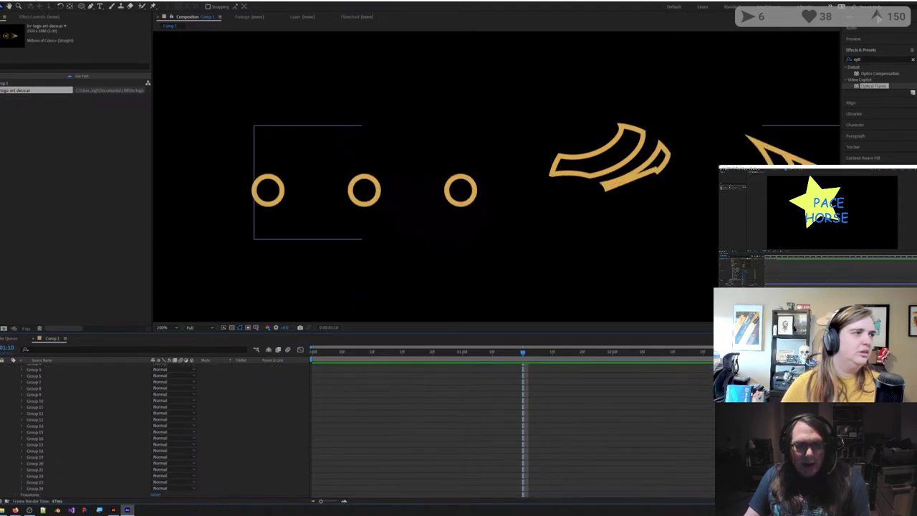
{"action": "key", "text": "ctrl+z"}
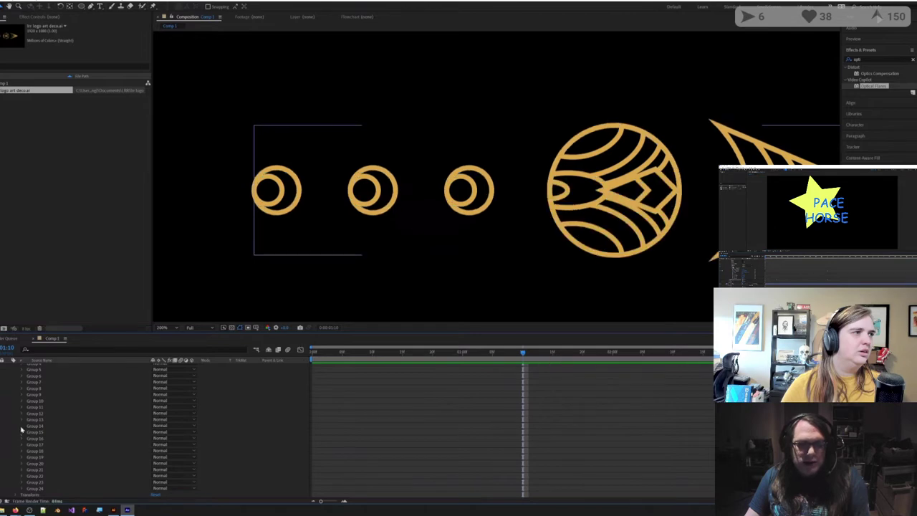
Step: Delete the Trim Paths modifier from Group 13 of the logo outlines layer
{"action": "left_click", "coordinate": [23, 420]}
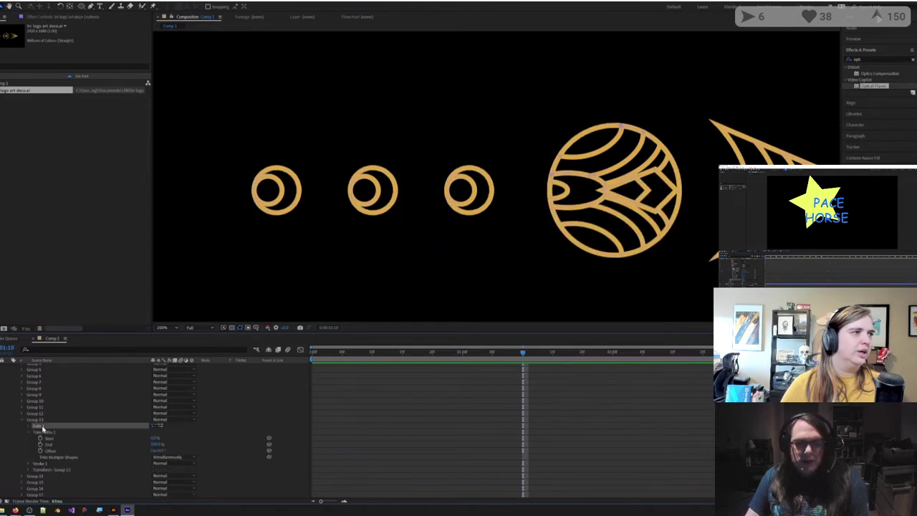
{"action": "left_click", "coordinate": [43, 432]}
{"action": "key", "text": "Delete"}
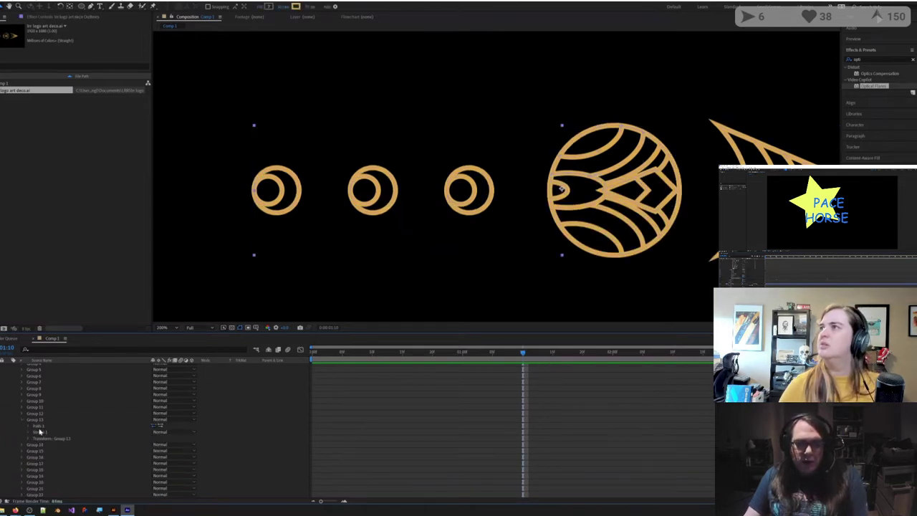
Step: Add a Trim Paths modifier to the contents of the whole logo outlines layer and expand its properties
{"action": "left_click", "coordinate": [23, 421]}
{"action": "scroll", "coordinate": [24, 387], "scroll_direction": "up", "scroll_amount": 3}
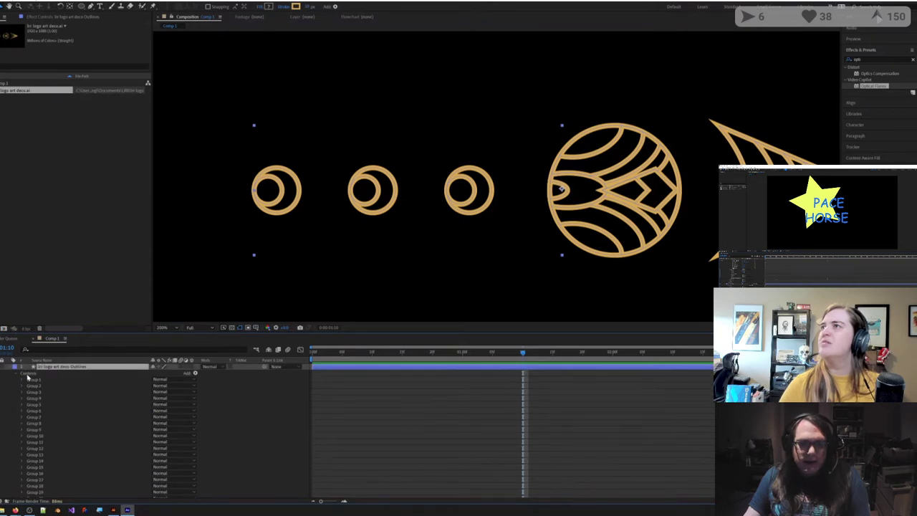
{"action": "left_click", "coordinate": [28, 374]}
{"action": "left_click", "coordinate": [194, 373]}
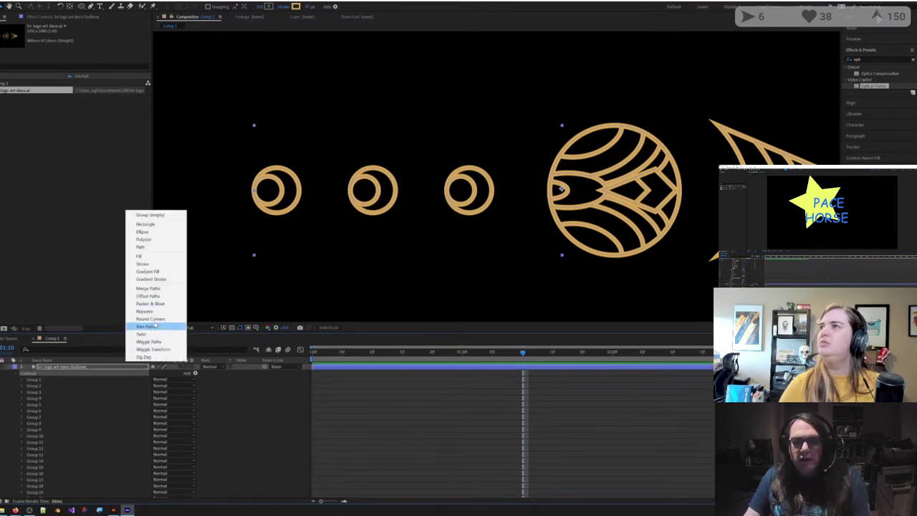
{"action": "left_click", "coordinate": [154, 327]}
{"action": "scroll", "coordinate": [38, 472], "scroll_direction": "down", "scroll_amount": 1}
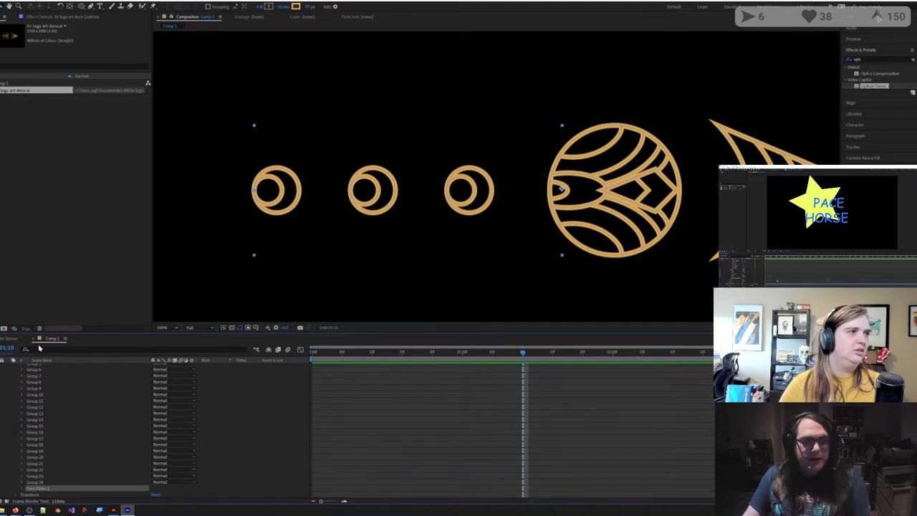
{"action": "left_click", "coordinate": [22, 489]}
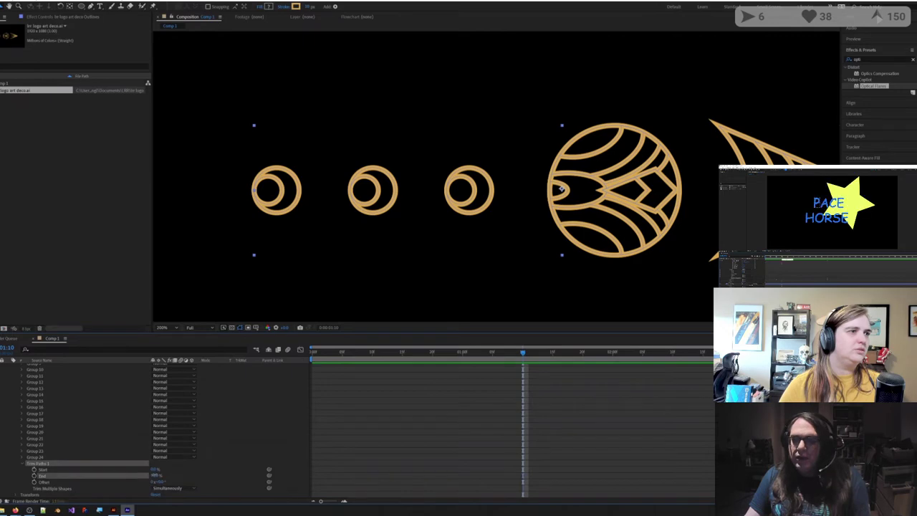
Step: Set the Trim Paths End to 0% and turn on keyframing for it at the first frame
{"action": "left_click_drag", "start_coordinate": [155, 475], "coordinate": [76, 475]}
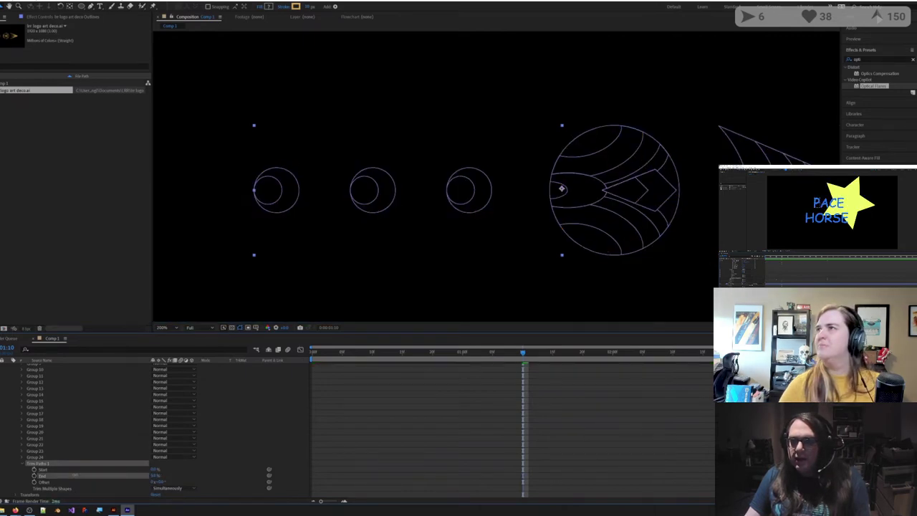
{"action": "left_click", "coordinate": [447, 374]}
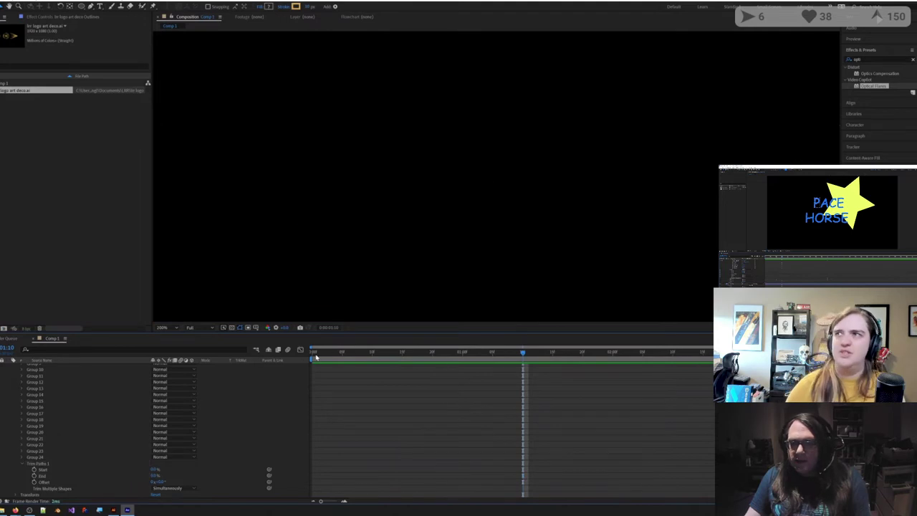
{"action": "key", "text": "Home"}
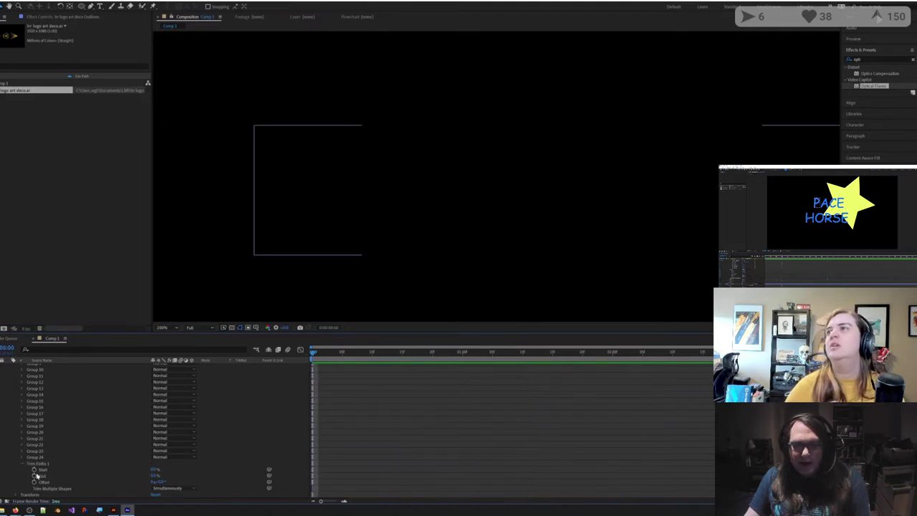
{"action": "left_click", "coordinate": [34, 476]}
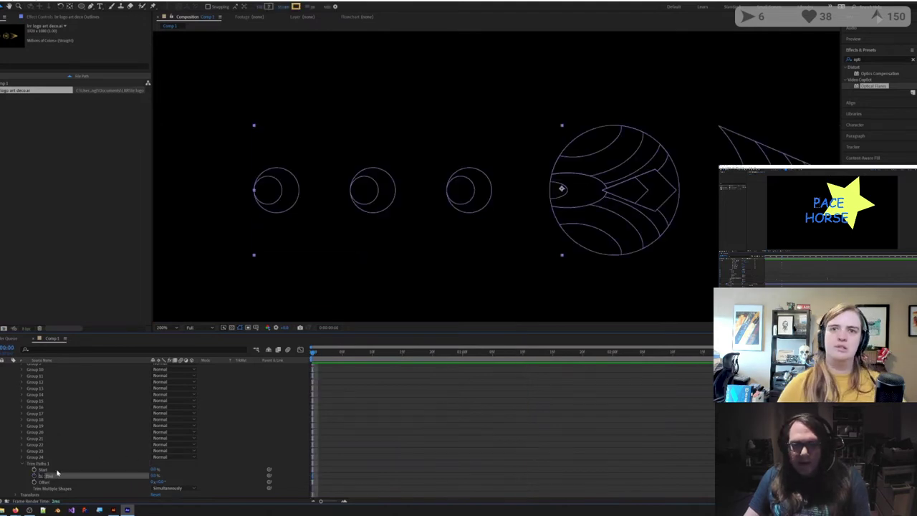
Step: Switch Trim Multiple Shapes to Individually and bring the Trim Paths End back to 0%
{"action": "left_click_drag", "start_coordinate": [155, 478], "coordinate": [171, 491]}
{"action": "left_click", "coordinate": [171, 489]}
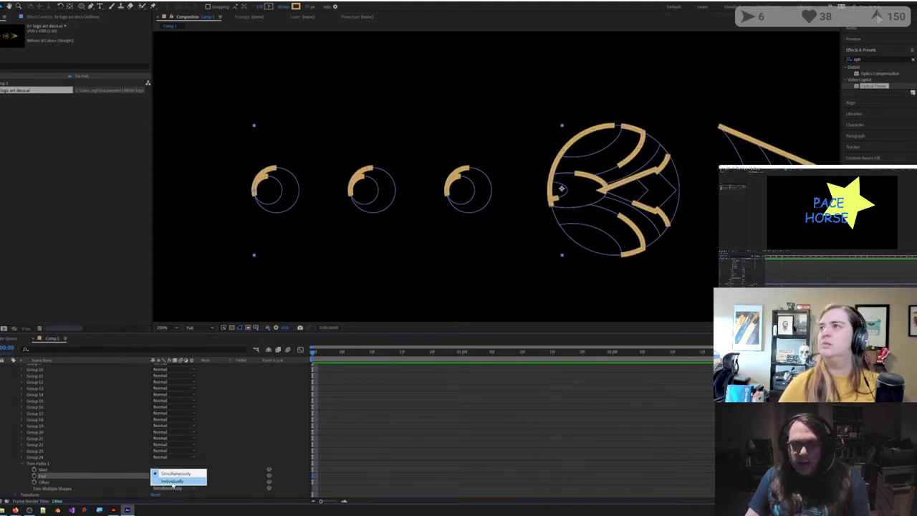
{"action": "left_click", "coordinate": [153, 478]}
{"action": "mouse_move", "coordinate": [152, 477]}
{"action": "left_mouse_down"}
{"action": "mouse_move", "coordinate": [120, 474]}
{"action": "mouse_move", "coordinate": [172, 473]}
{"action": "mouse_move", "coordinate": [77, 475]}
{"action": "left_mouse_up"}
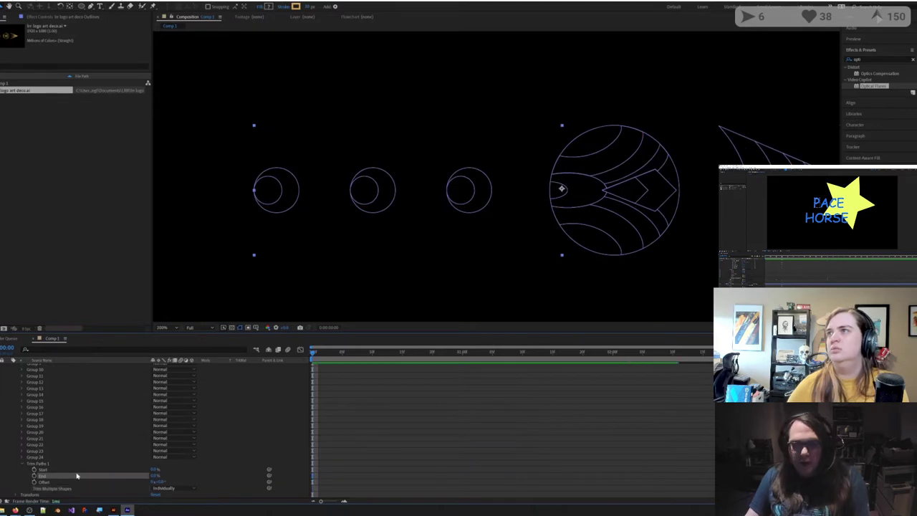
Step: Keyframe the Trim Paths End from 0% at the first frame to 100% at 0:00:03:24, and preview the animation
{"action": "left_click", "coordinate": [34, 475]}
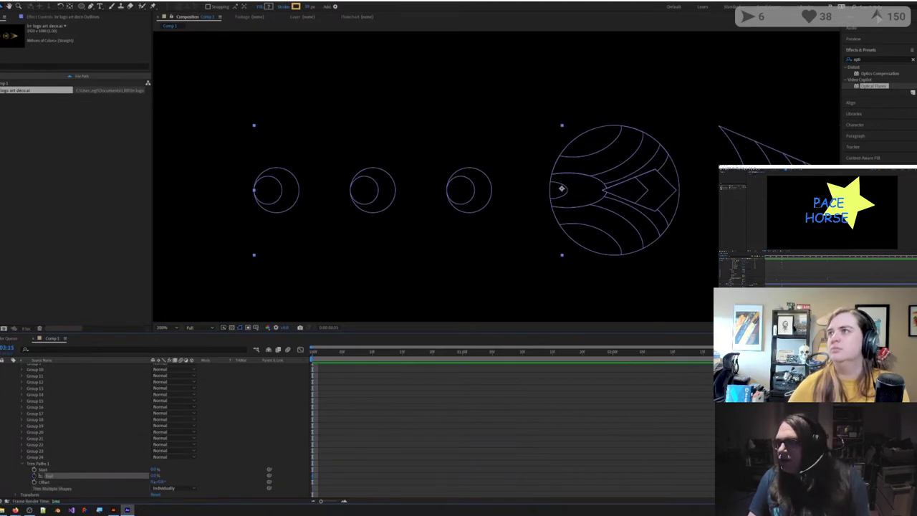
{"action": "left_click", "coordinate": [269, 475]}
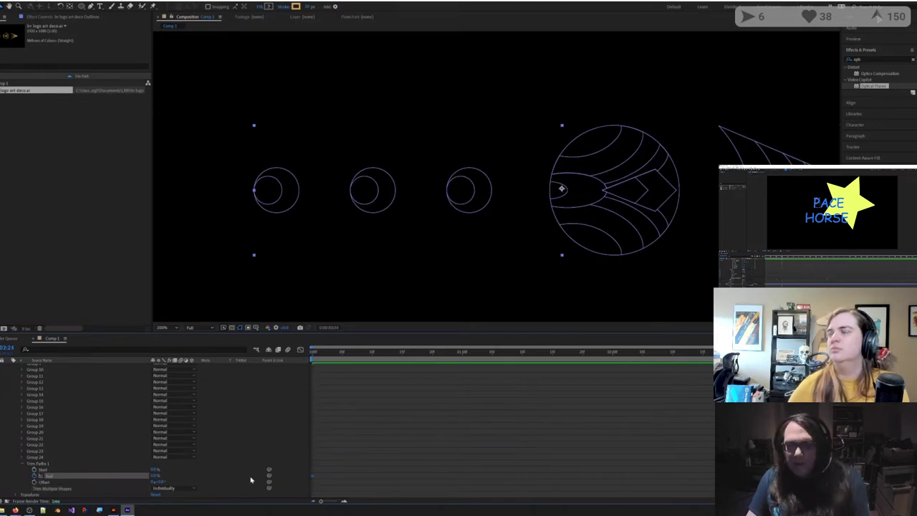
{"action": "left_click", "coordinate": [155, 475]}
{"action": "key", "text": "Return"}
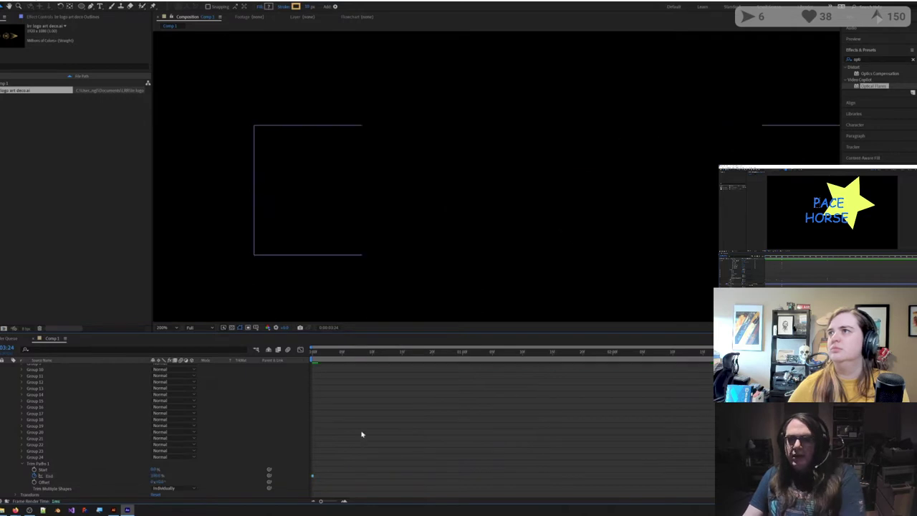
{"action": "key", "text": "space"}
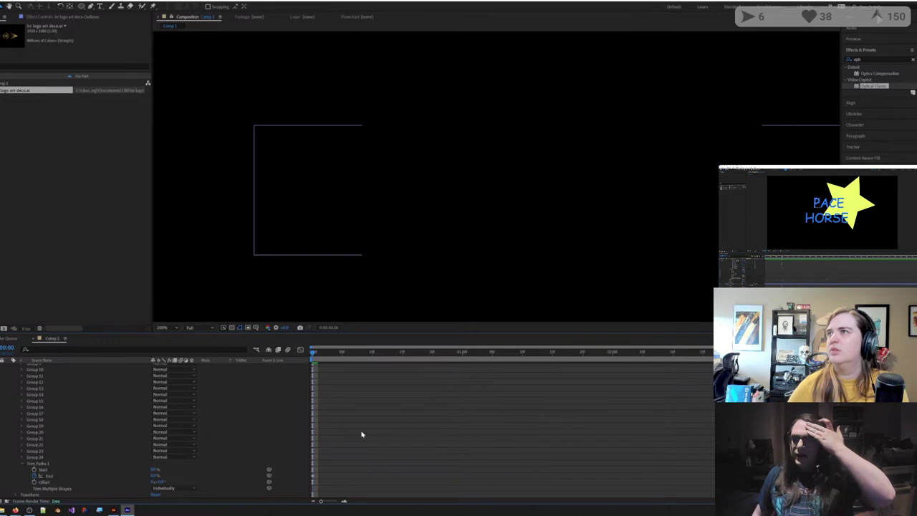
{"action": "key", "text": "space"}
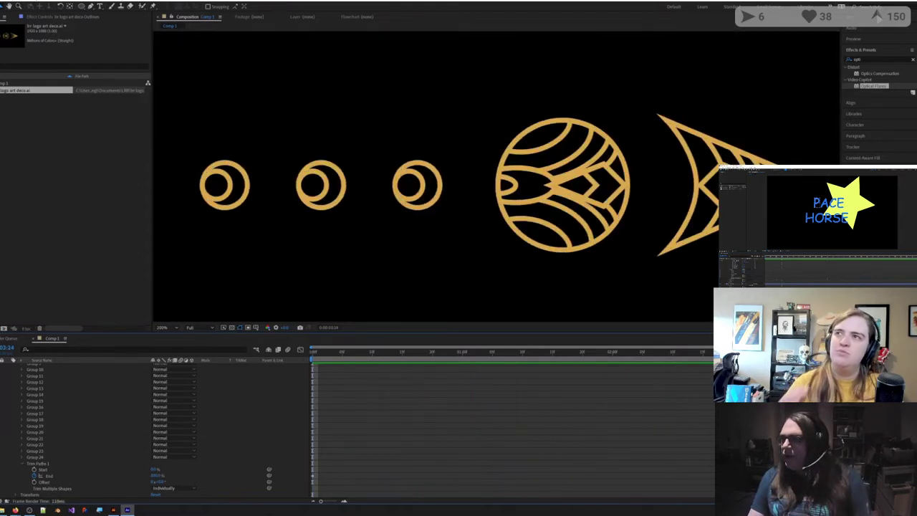
Step: Select Group 1 of the logo outlines layer and look through the layer's list of groups
{"action": "scroll", "coordinate": [244, 385], "scroll_direction": "up", "scroll_amount": 5}
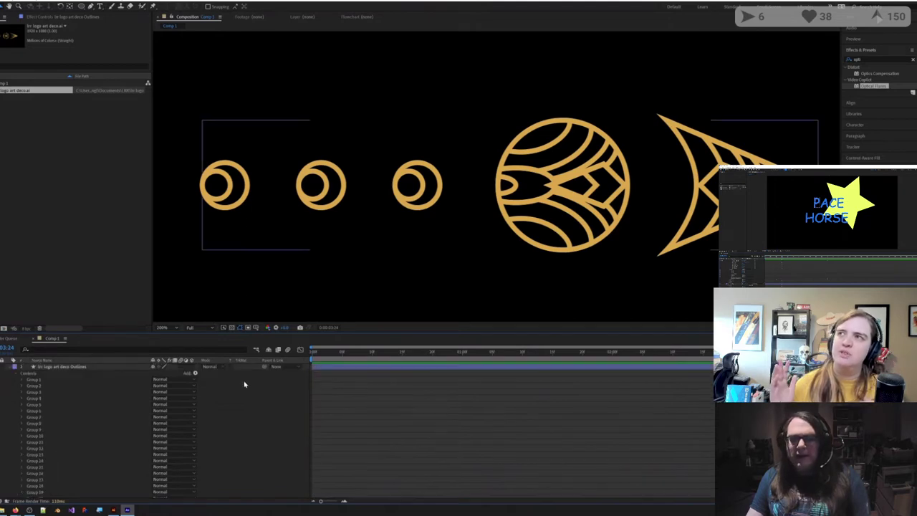
{"action": "left_click", "coordinate": [68, 367]}
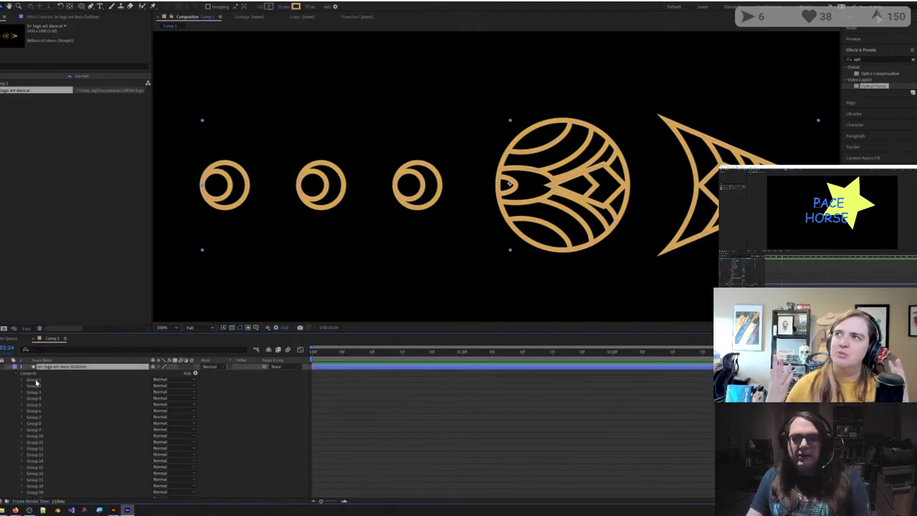
{"action": "left_click", "coordinate": [36, 382]}
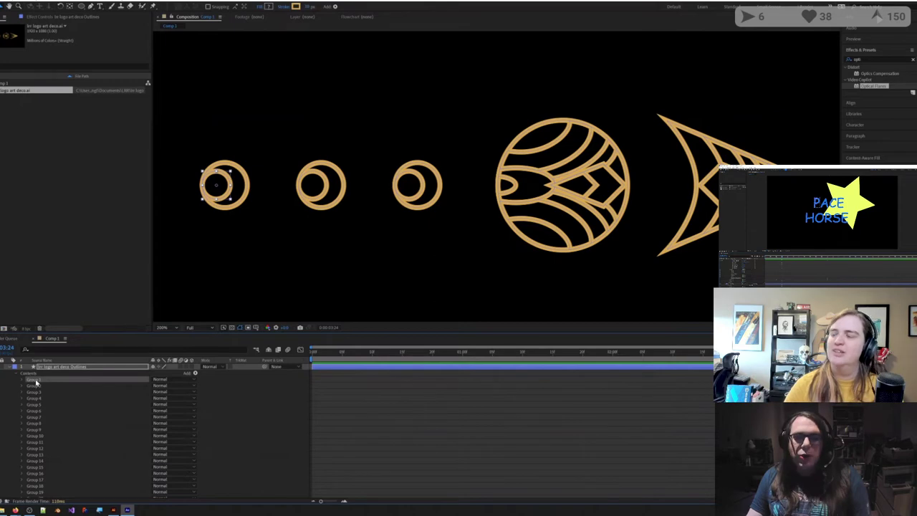
{"action": "scroll", "coordinate": [36, 382], "scroll_direction": "down", "scroll_amount": 5}
{"action": "scroll", "coordinate": [36, 382], "scroll_direction": "up", "scroll_amount": 5}
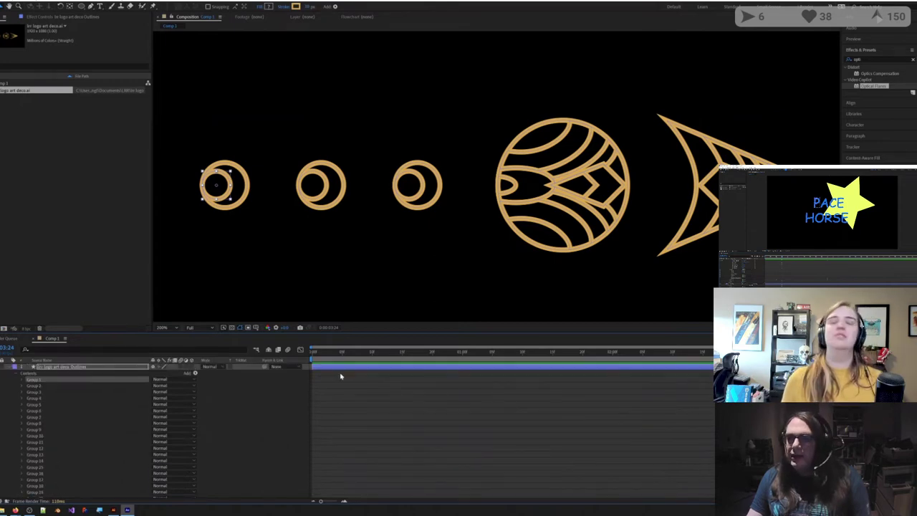
Step: Scrub the logo's individual trim animation from the first frame to 0:00:02:00
{"action": "mouse_move", "coordinate": [330, 353]}
{"action": "left_mouse_down"}
{"action": "mouse_move", "coordinate": [414, 356]}
{"action": "mouse_move", "coordinate": [312, 354]}
{"action": "left_mouse_up"}
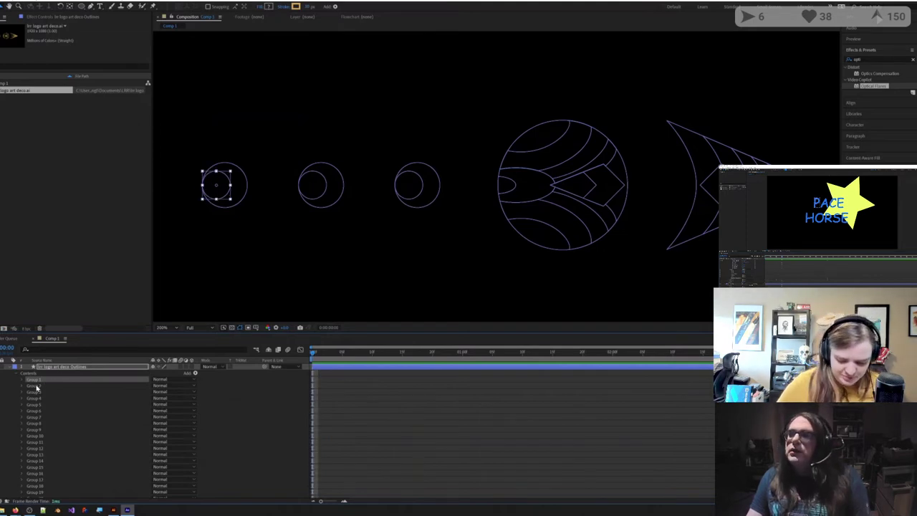
{"action": "left_click", "coordinate": [428, 452]}
{"action": "scroll", "coordinate": [226, 419], "scroll_direction": "down", "scroll_amount": 4}
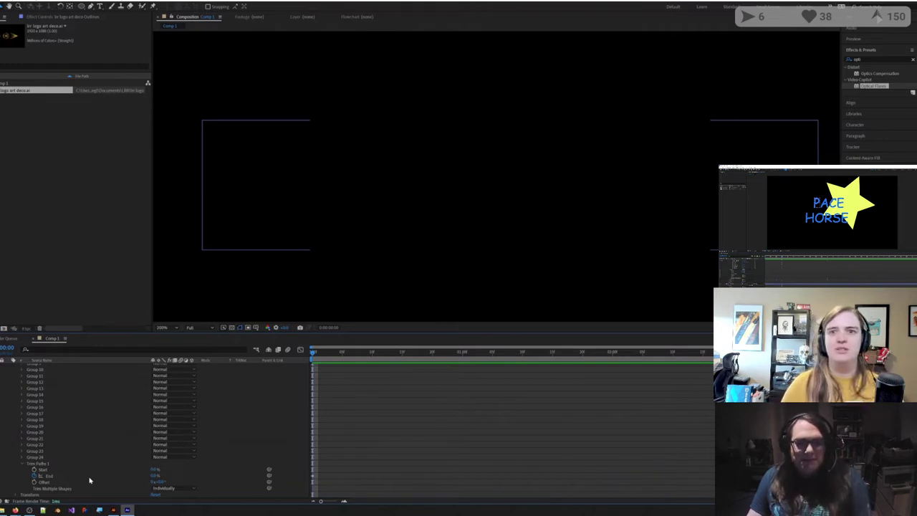
{"action": "left_click_drag", "start_coordinate": [337, 352], "coordinate": [613, 353]}
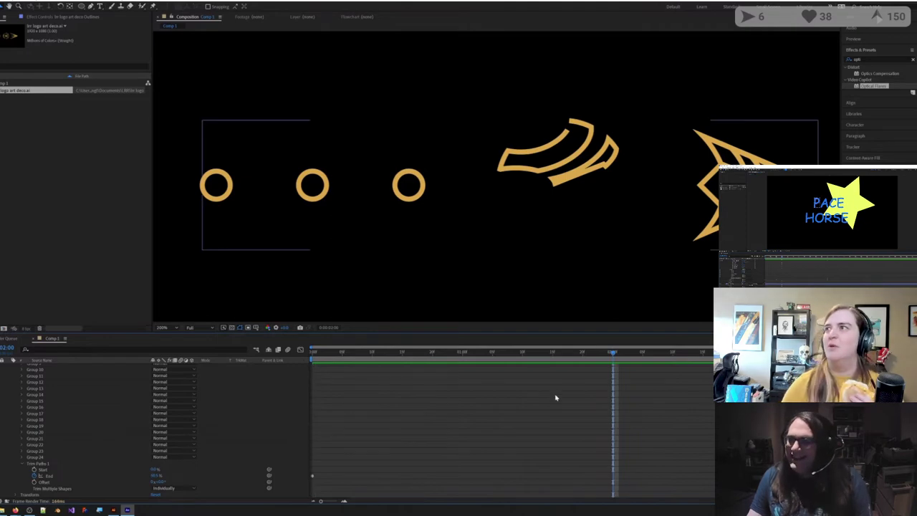
Step: Find the Stylize Glow effect and apply it to the logo outlines layer
{"action": "scroll", "coordinate": [556, 397], "scroll_direction": "up", "scroll_amount": 4}
{"action": "left_click", "coordinate": [547, 368]}
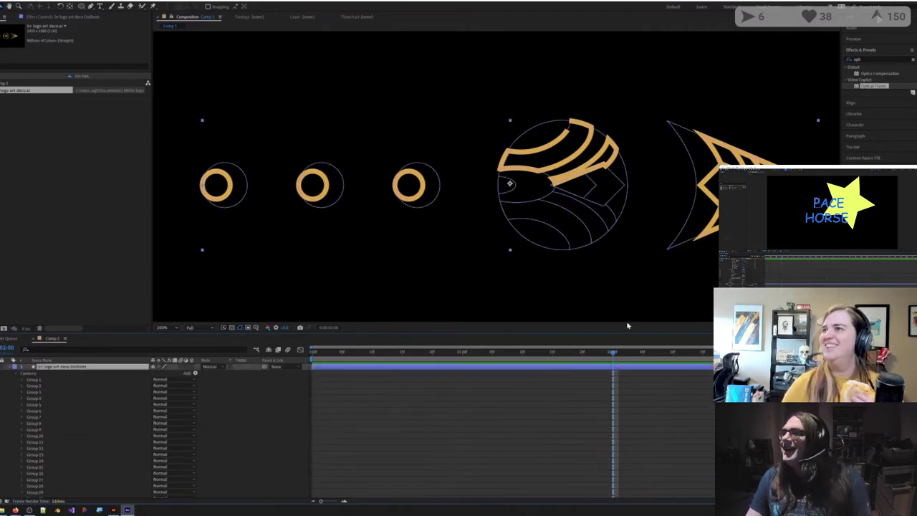
{"action": "left_click", "coordinate": [871, 59]}
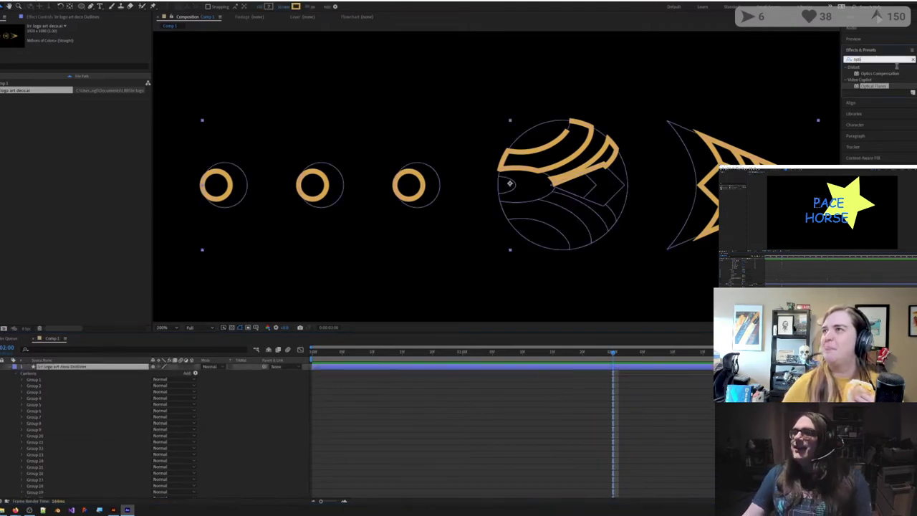
{"action": "left_click_drag", "start_coordinate": [897, 66], "coordinate": [851, 61]}
{"action": "type", "text": "glow"}
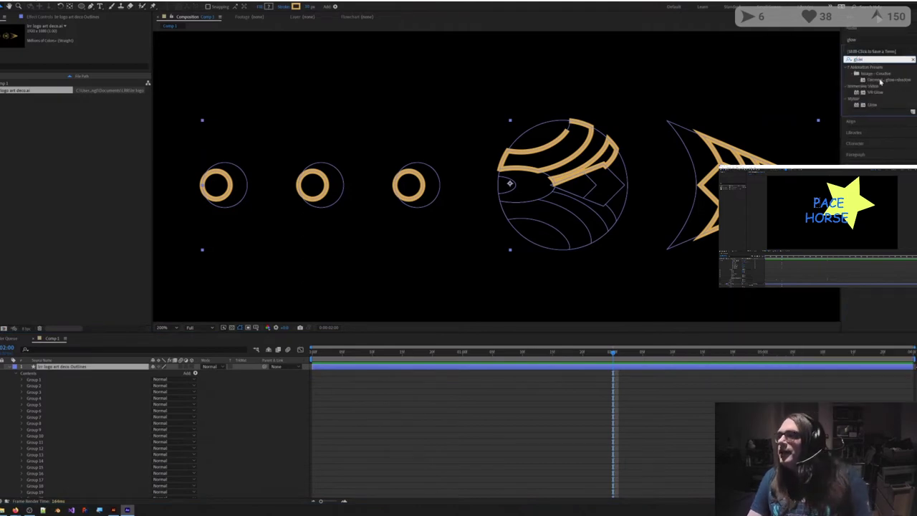
{"action": "double_click", "coordinate": [873, 105]}
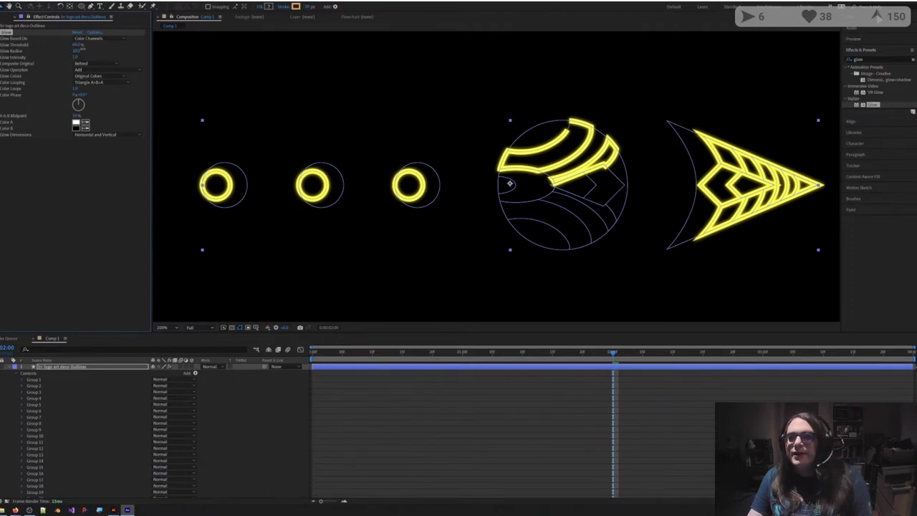
Step: Increase the Glow effect's radius and intensity, and scrub the glowing animation from the first frame to 0:00:02:00
{"action": "left_click_drag", "start_coordinate": [83, 50], "coordinate": [79, 63]}
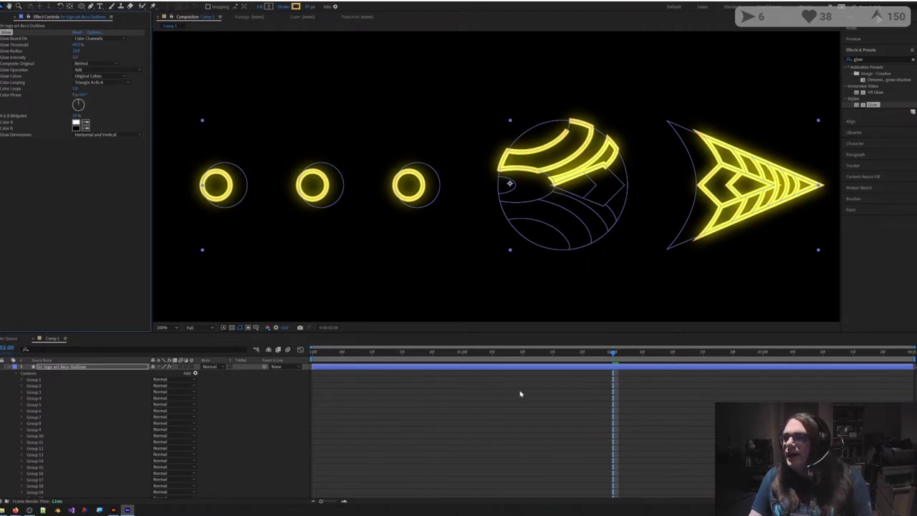
{"action": "left_click", "coordinate": [544, 409]}
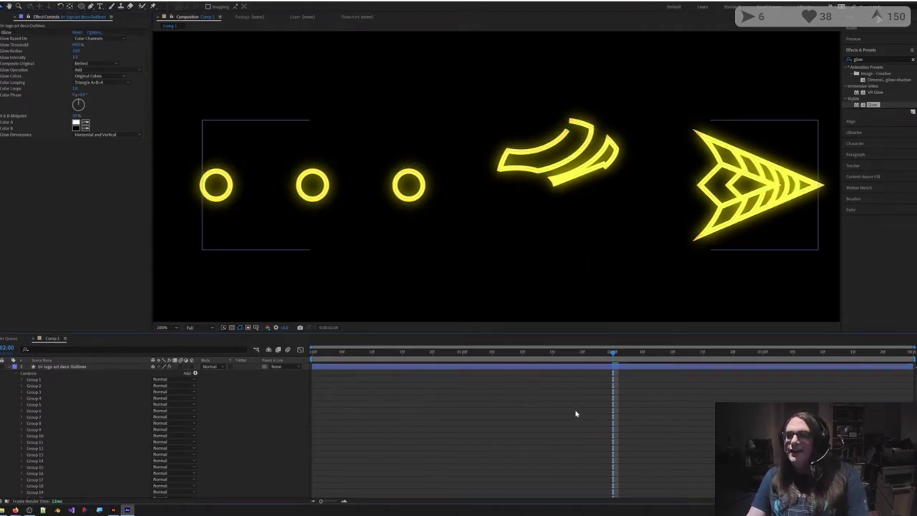
{"action": "key", "text": "Home"}
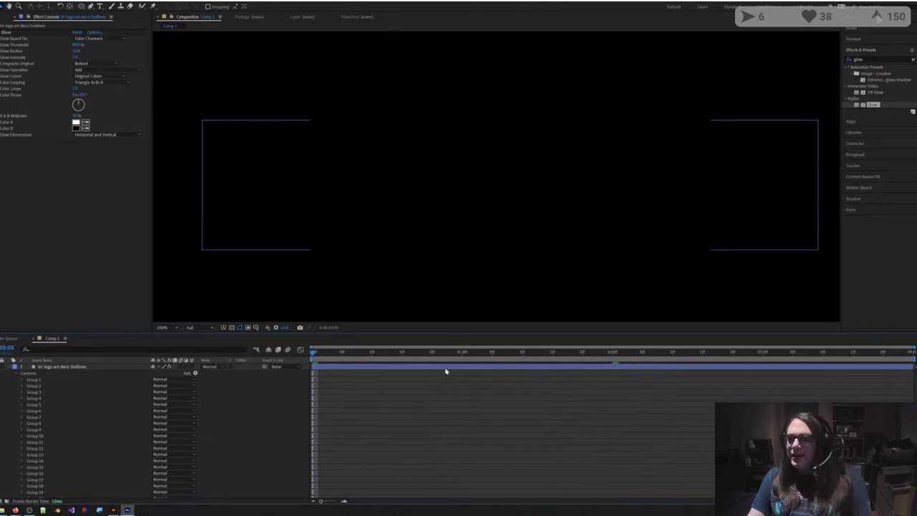
{"action": "left_click_drag", "start_coordinate": [477, 355], "coordinate": [614, 360]}
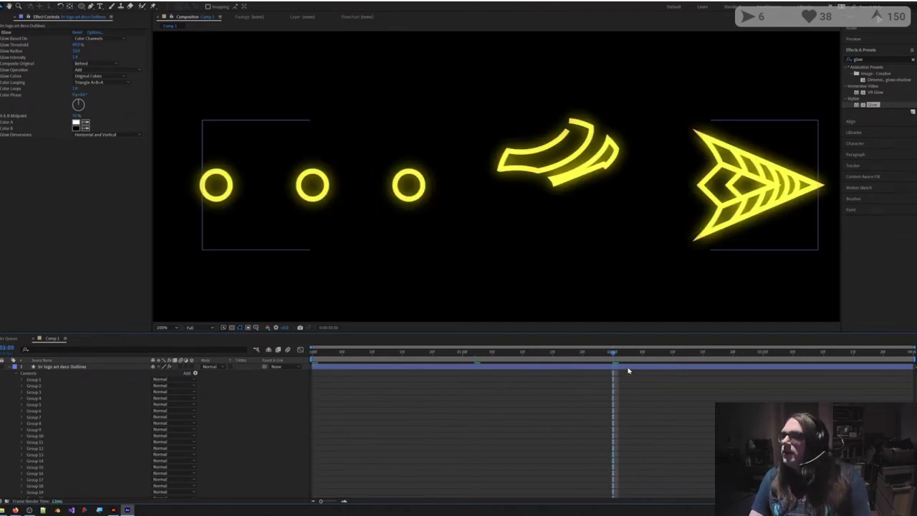
Step: Find the Transition Venetian Blinds effect and apply it to the logo outlines layer
{"action": "left_click", "coordinate": [629, 370]}
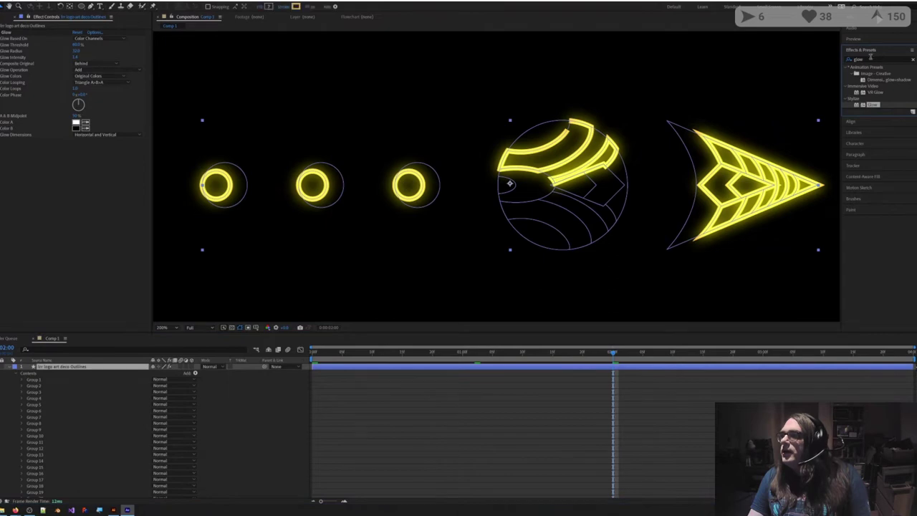
{"action": "left_click", "coordinate": [870, 57]}
{"action": "left_click_drag", "start_coordinate": [871, 58], "coordinate": [845, 59]}
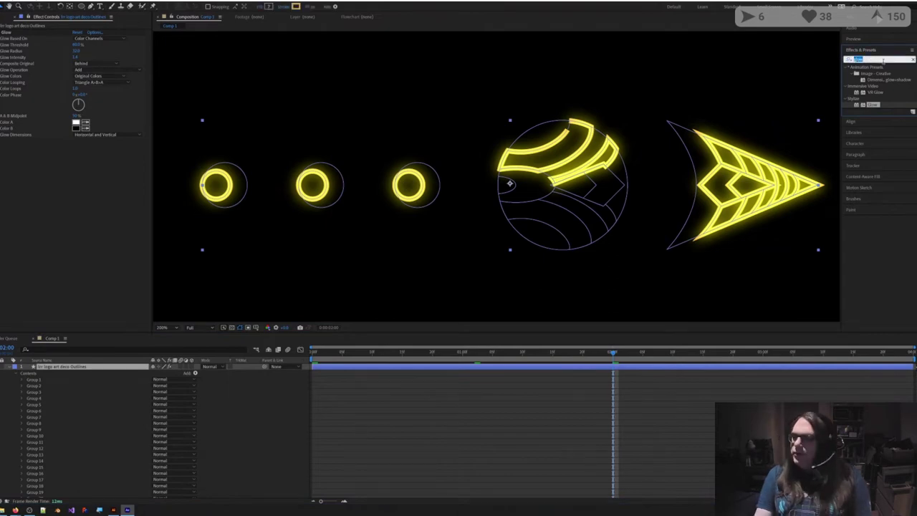
{"action": "type", "text": "ven"}
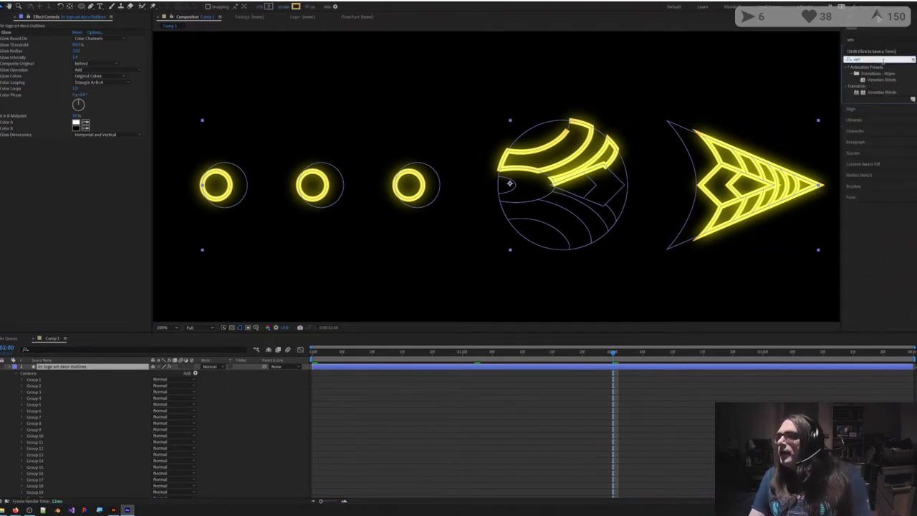
{"action": "left_click", "coordinate": [875, 92]}
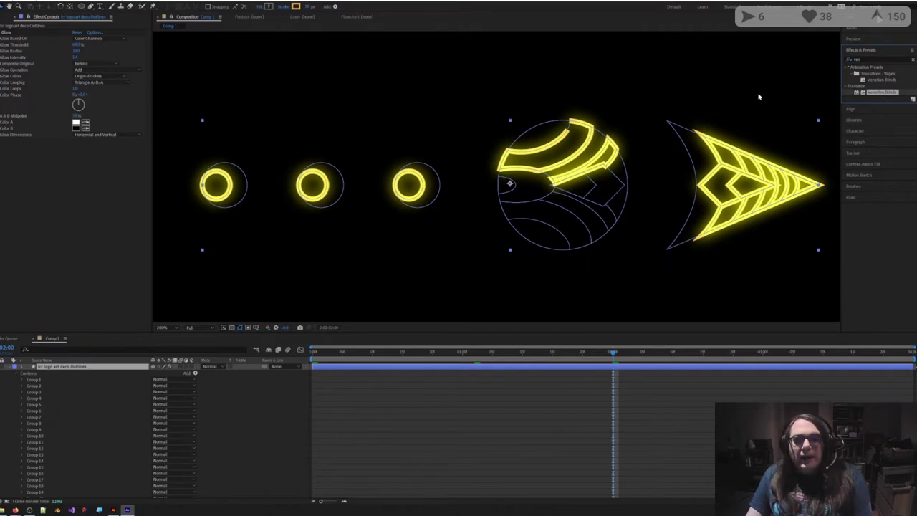
{"action": "left_click_drag", "start_coordinate": [759, 97], "coordinate": [76, 152]}
Step: Raise the Venetian Blinds transition completion, turn its direction to 90° and narrow its width to 2
{"action": "left_click", "coordinate": [76, 146]}
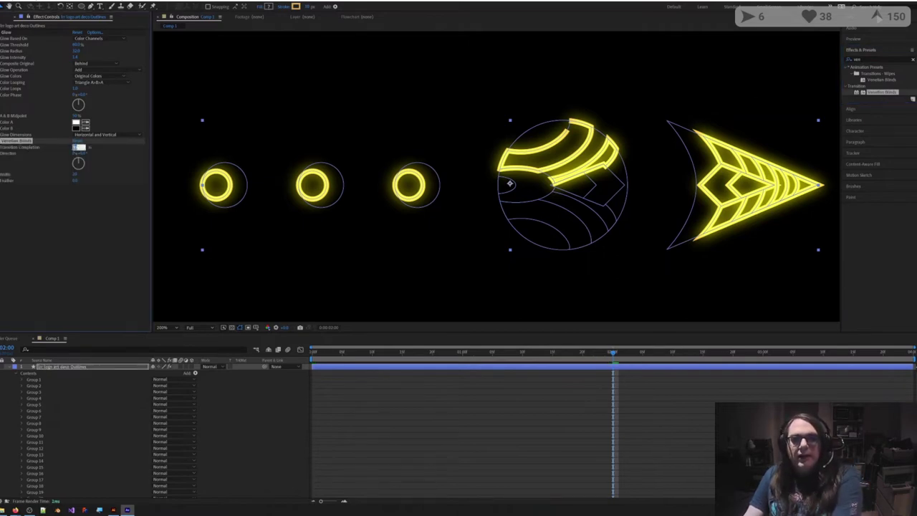
{"action": "type", "text": "85"}
{"action": "key", "text": "Return"}
{"action": "left_click", "coordinate": [81, 159]}
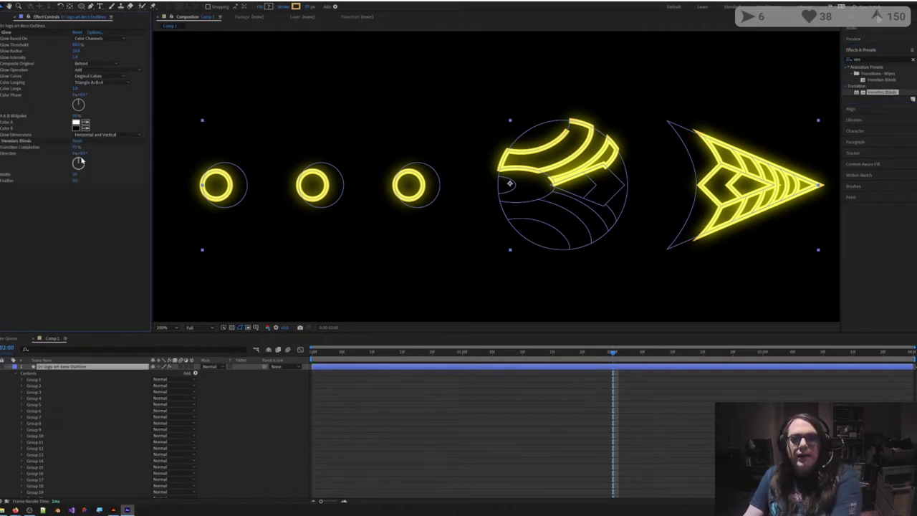
{"action": "left_click", "coordinate": [77, 175]}
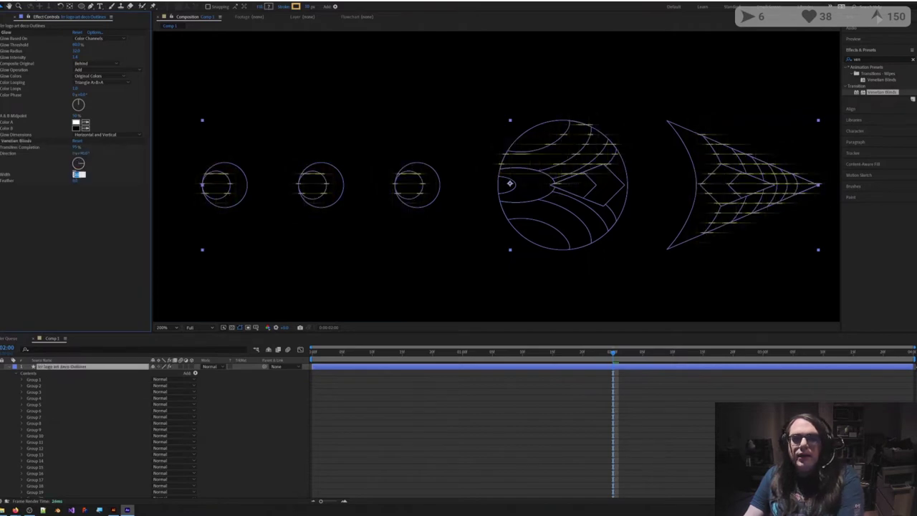
{"action": "type", "text": "0"}
{"action": "key", "text": "Return"}
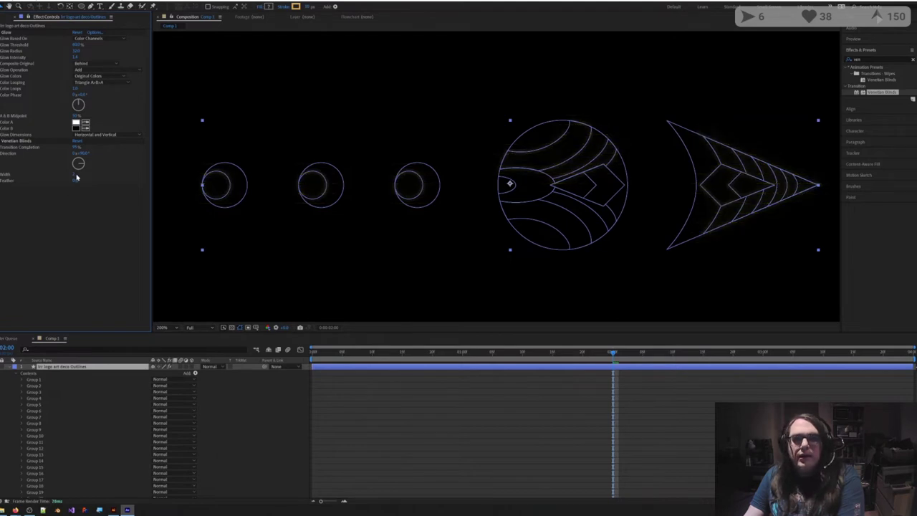
Step: Place the Venetian Blinds effect above Glow in the effect order and set its transition completion to 25%
{"action": "left_click", "coordinate": [78, 147]}
{"action": "left_click", "coordinate": [85, 211]}
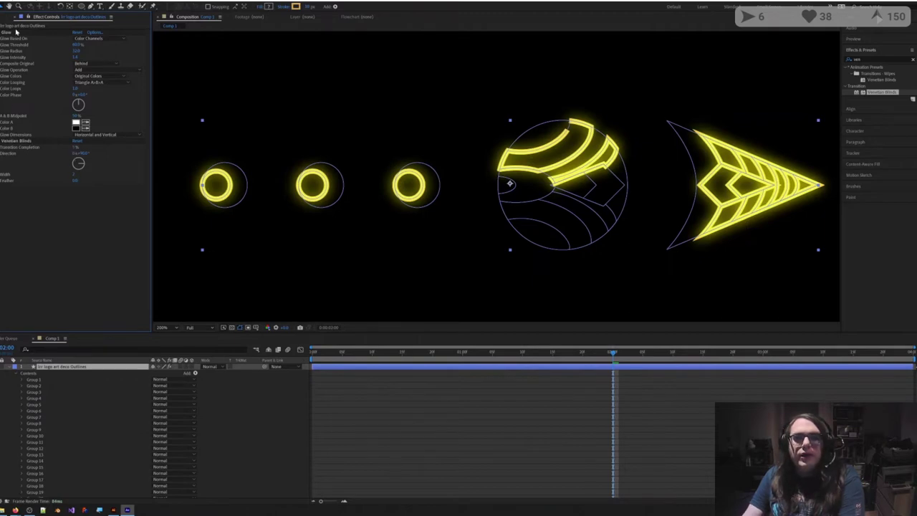
{"action": "left_click_drag", "start_coordinate": [16, 140], "coordinate": [16, 34]}
{"action": "left_click", "coordinate": [79, 38]}
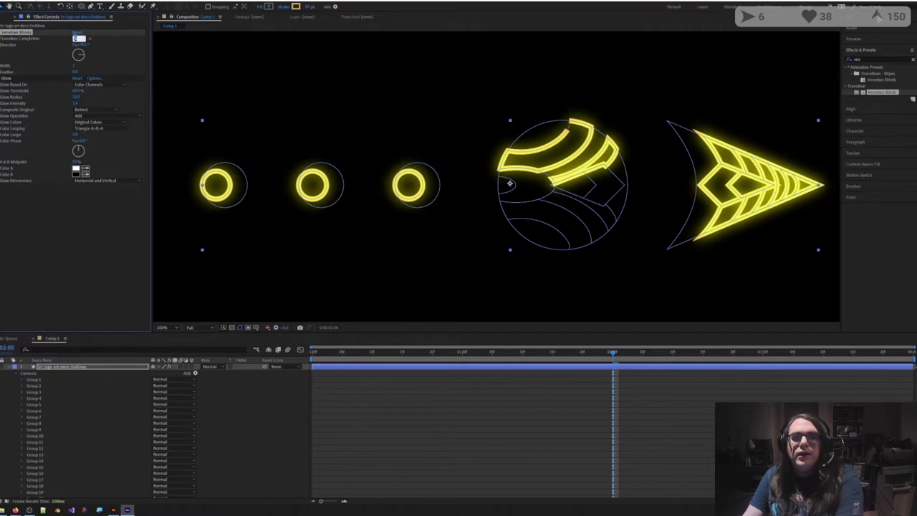
{"action": "type", "text": "75"}
{"action": "left_click", "coordinate": [81, 217]}
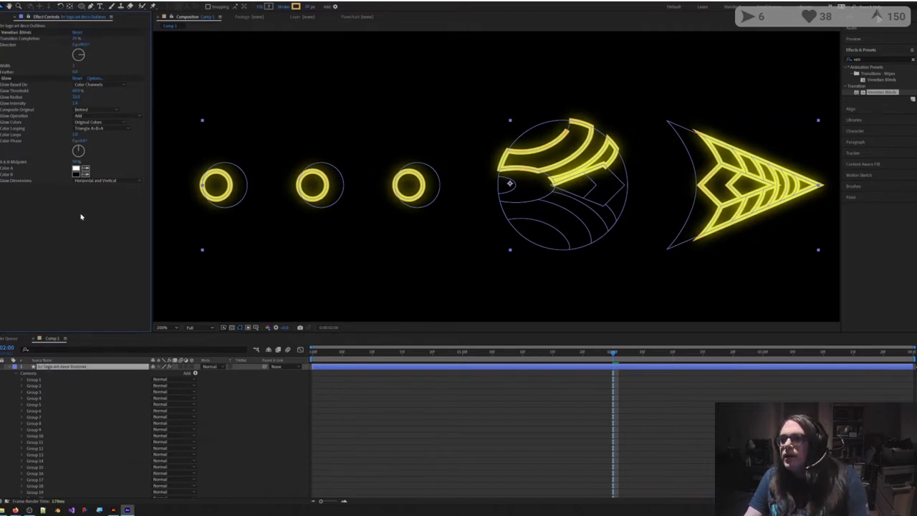
{"action": "left_click", "coordinate": [523, 428]}
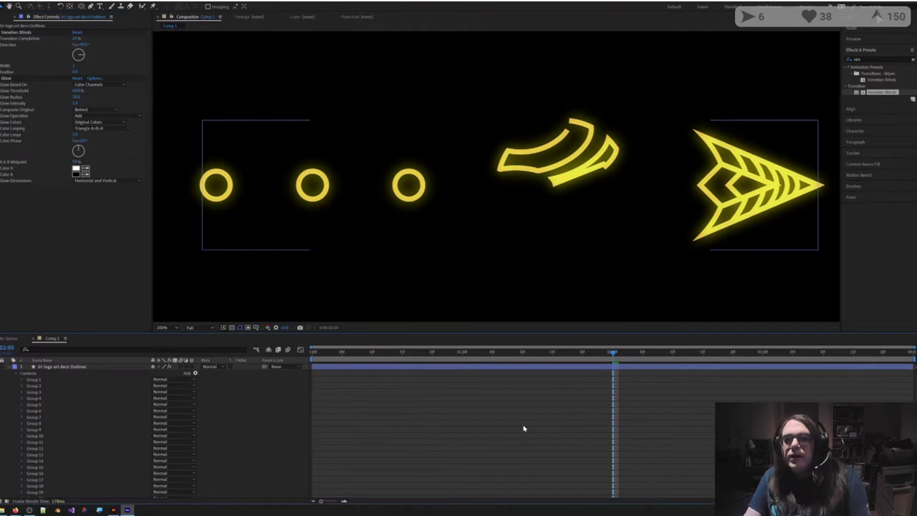
Step: Try a Venetian Blinds transition completion of 50% with a feather of 2, and inspect the logo strokes up close
{"action": "left_click", "coordinate": [77, 38]}
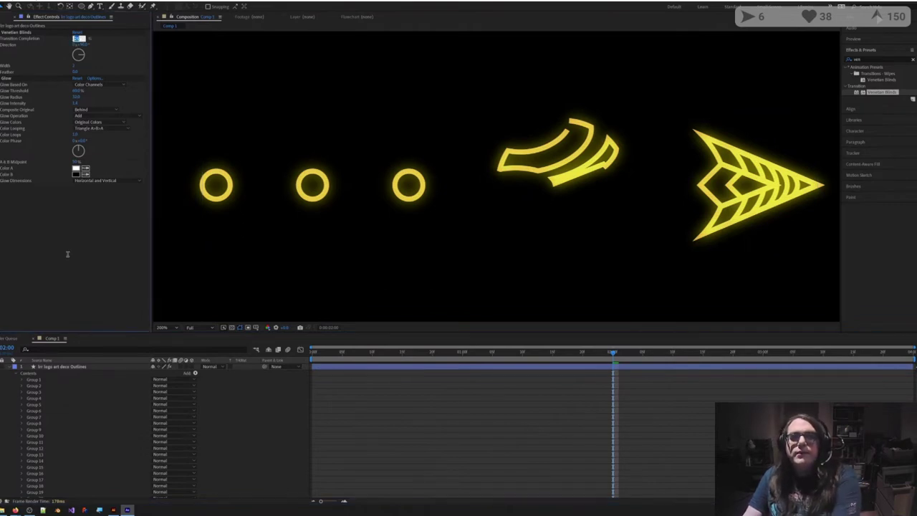
{"action": "type", "text": "10"}
{"action": "key", "text": "Return"}
{"action": "left_click", "coordinate": [77, 72]}
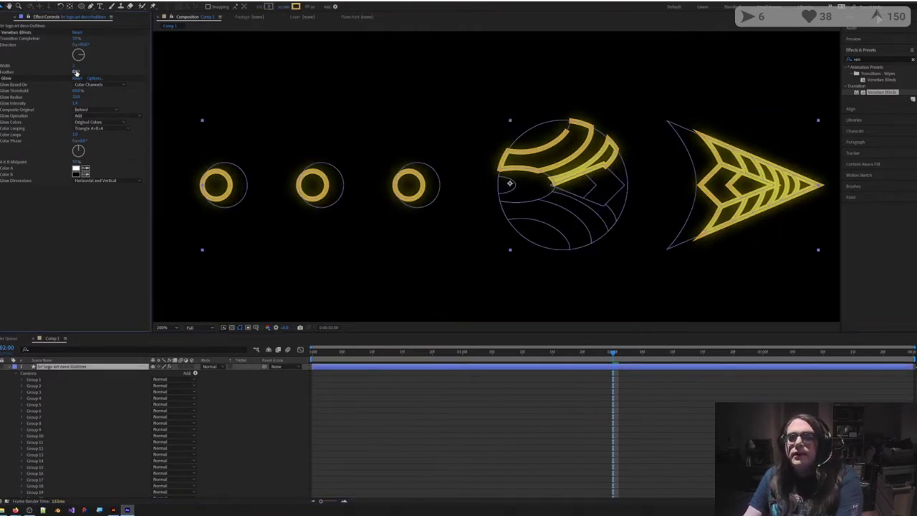
{"action": "left_click", "coordinate": [76, 73]}
{"action": "type", "text": "2"}
{"action": "key", "text": "Return"}
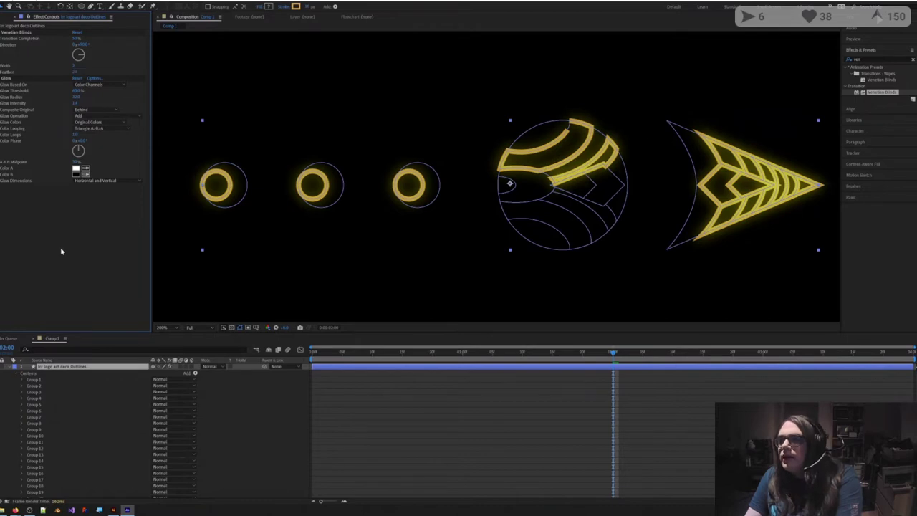
{"action": "left_click", "coordinate": [520, 303]}
{"action": "scroll", "coordinate": [566, 129], "scroll_direction": "up", "scroll_amount": 2}
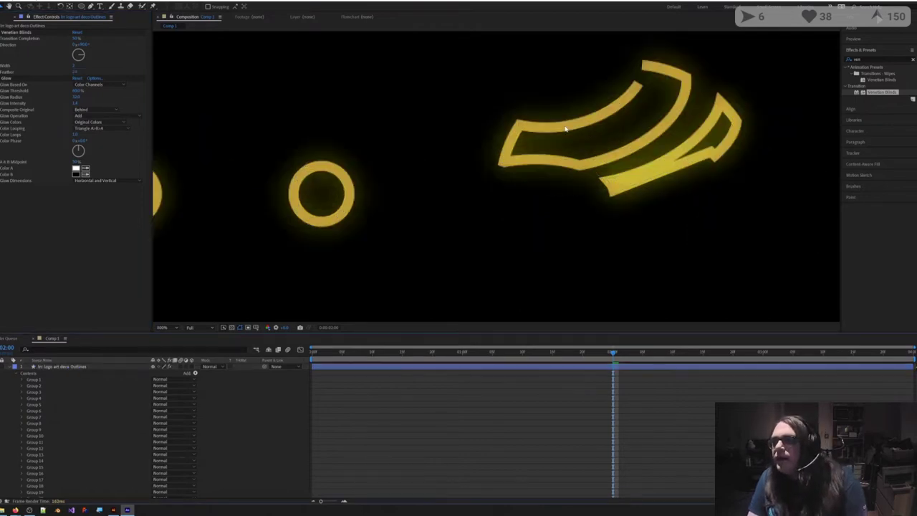
{"action": "scroll", "coordinate": [565, 129], "scroll_direction": "up", "scroll_amount": 1}
{"action": "scroll", "coordinate": [566, 129], "scroll_direction": "down", "scroll_amount": 4}
Step: Try a Venetian Blinds transition completion of 100%, set the width to 4 and bring the completion down to 25%
{"action": "left_click", "coordinate": [77, 38]}
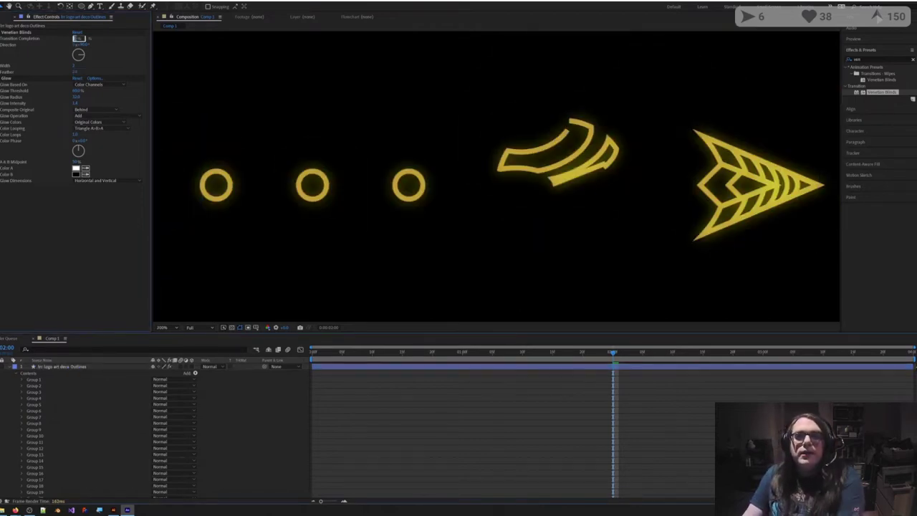
{"action": "type", "text": "100"}
{"action": "key", "text": "Return"}
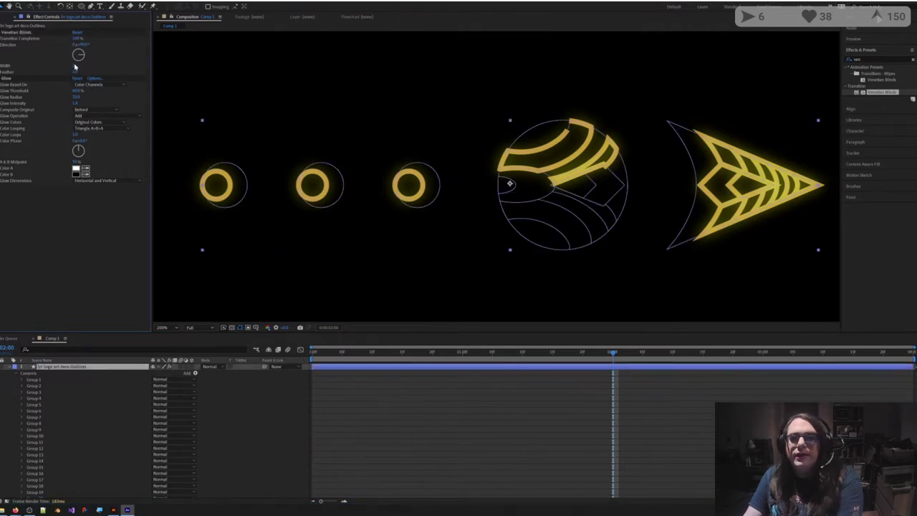
{"action": "left_click", "coordinate": [75, 66]}
{"action": "type", "text": "4"}
{"action": "left_click", "coordinate": [86, 59]}
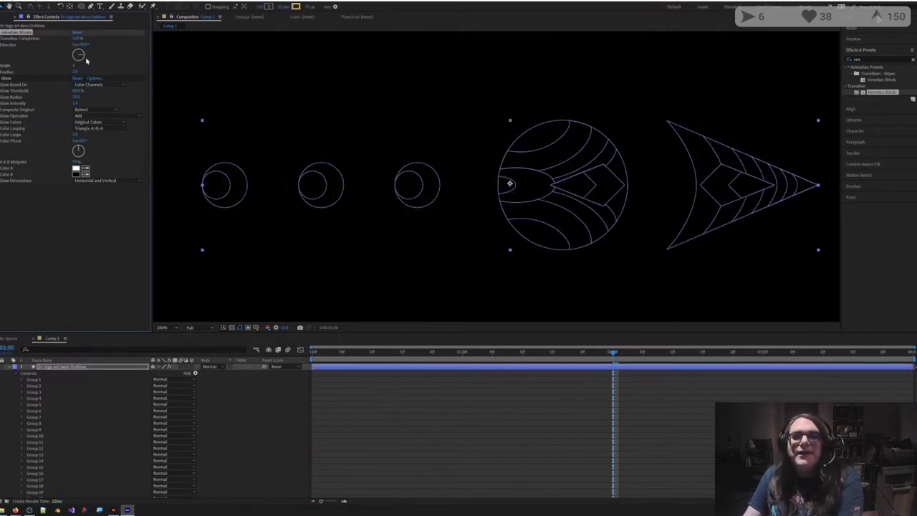
{"action": "left_click", "coordinate": [78, 38]}
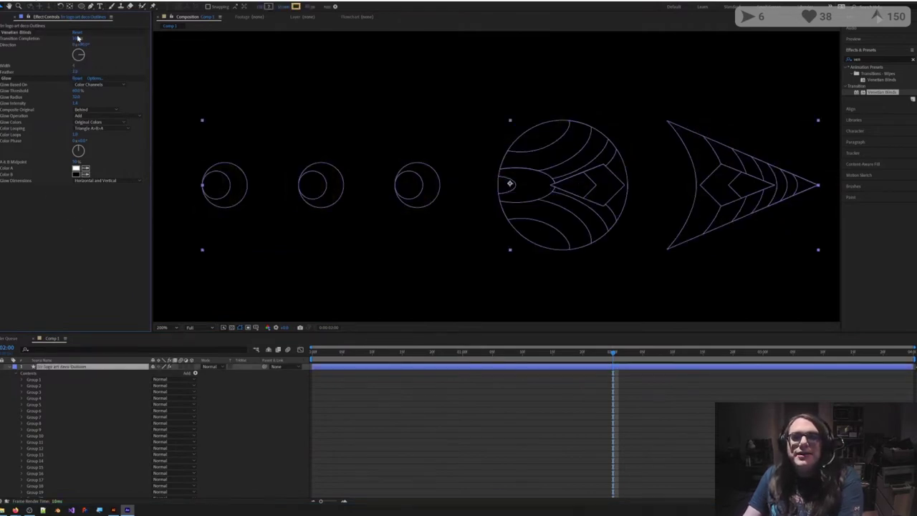
{"action": "type", "text": "20"}
{"action": "left_click", "coordinate": [81, 215]}
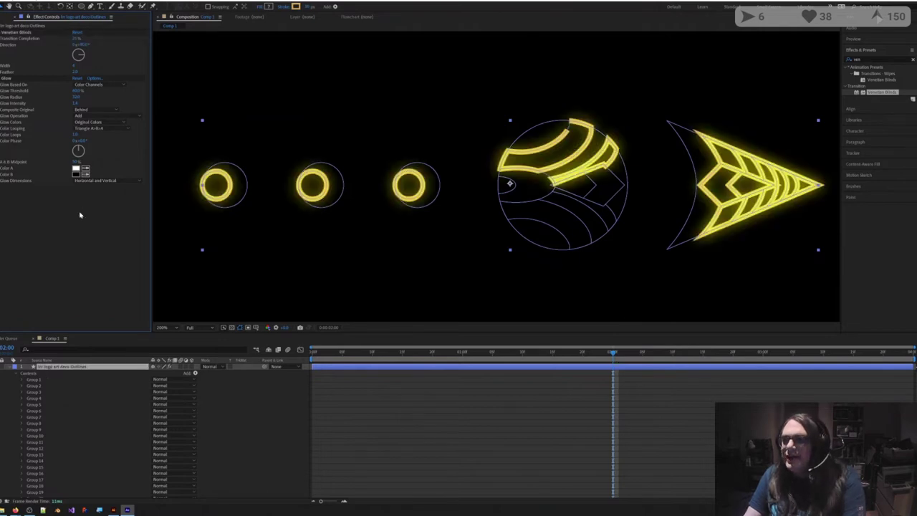
Step: Inspect the Venetian Blinds stripes on the logo up close and set the effect's feather to 1
{"action": "key", "text": "period"}
{"action": "key", "text": "period"}
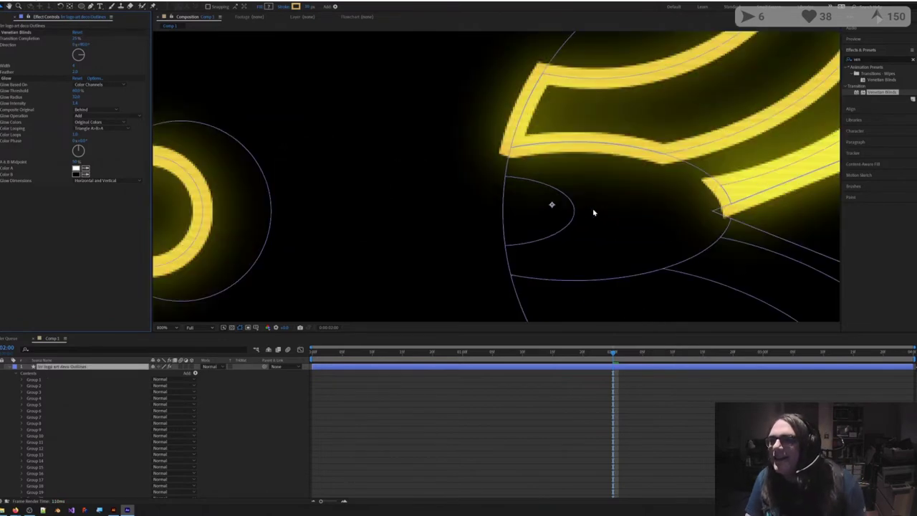
{"action": "key", "text": "comma"}
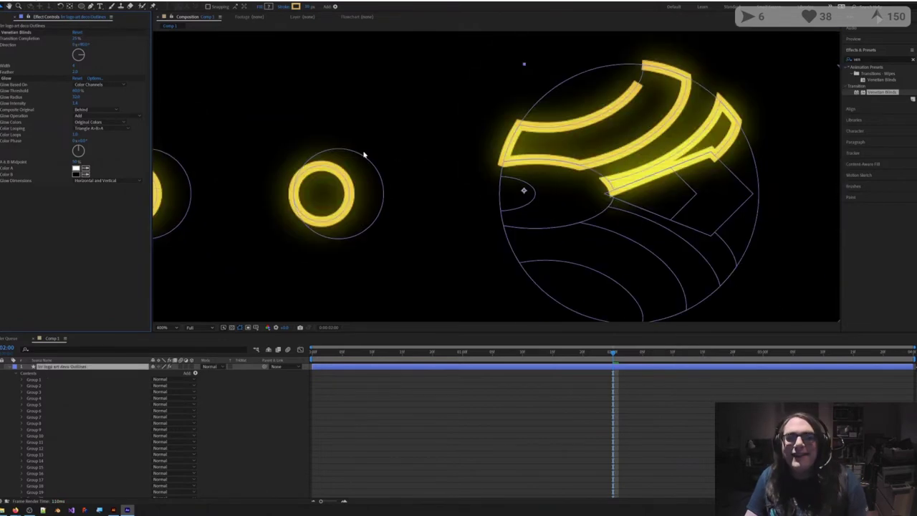
{"action": "left_click", "coordinate": [75, 71]}
{"action": "type", "text": "1"}
{"action": "left_click", "coordinate": [97, 70]}
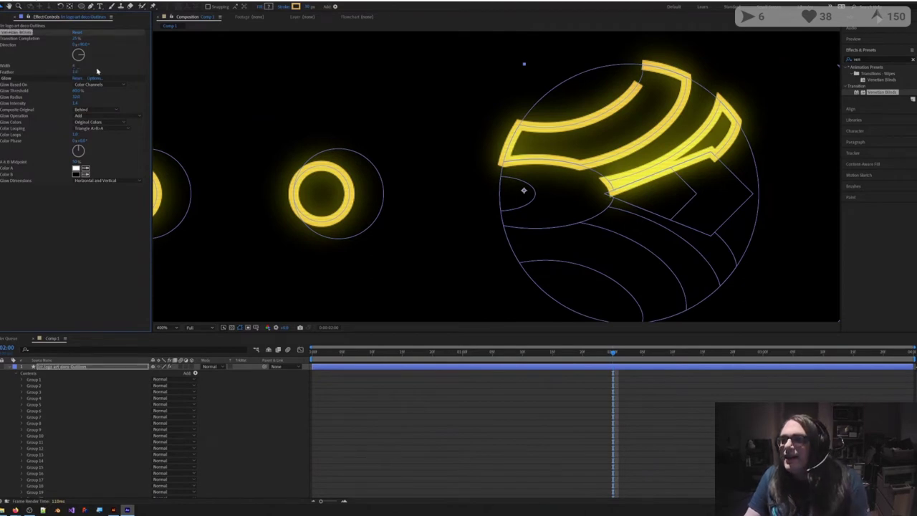
{"action": "key", "text": "comma"}
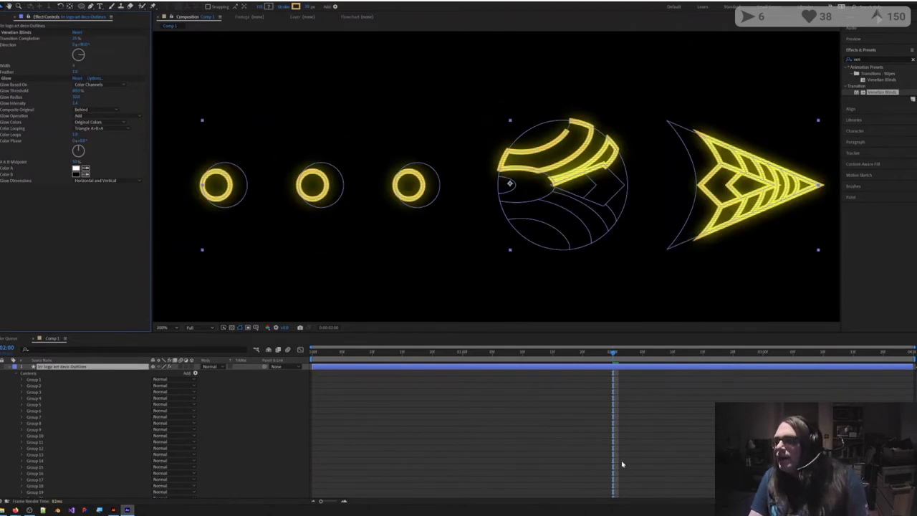
Step: Preview the logo animation with Glow and Venetian Blinds from the first frame
{"action": "left_click", "coordinate": [618, 454]}
{"action": "key", "text": "space"}
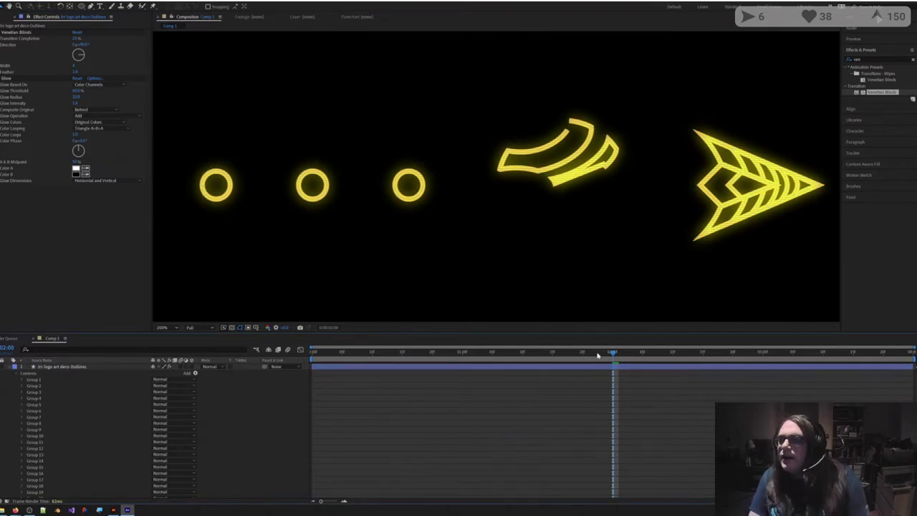
{"action": "left_click_drag", "start_coordinate": [348, 352], "coordinate": [294, 351]}
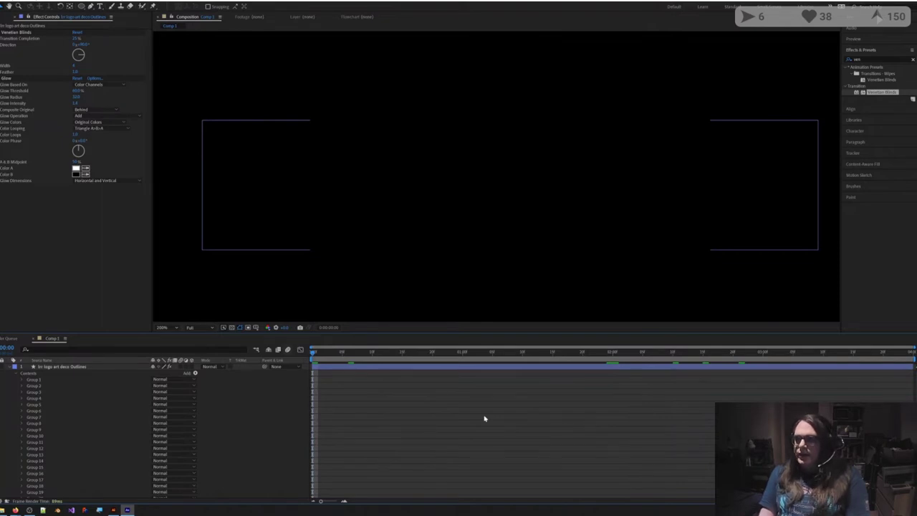
{"action": "key", "text": "space"}
{"action": "key", "text": "space"}
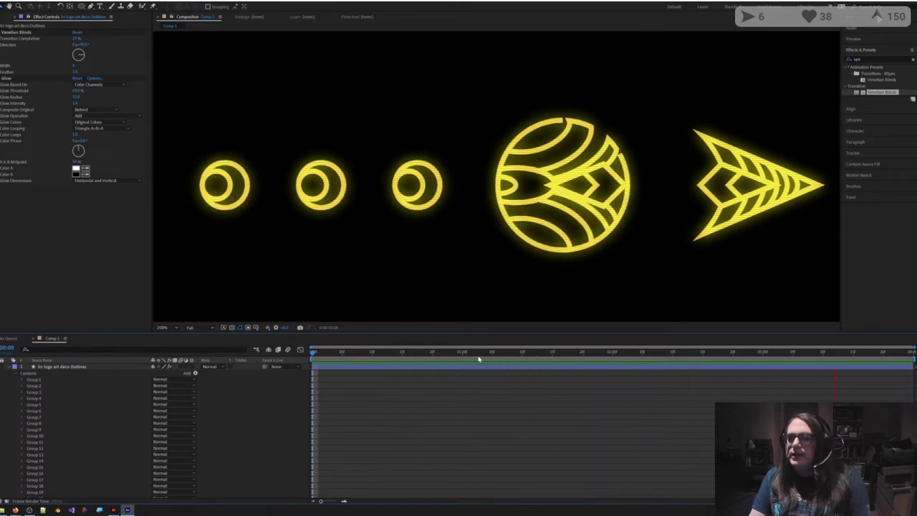
{"action": "key", "text": "space"}
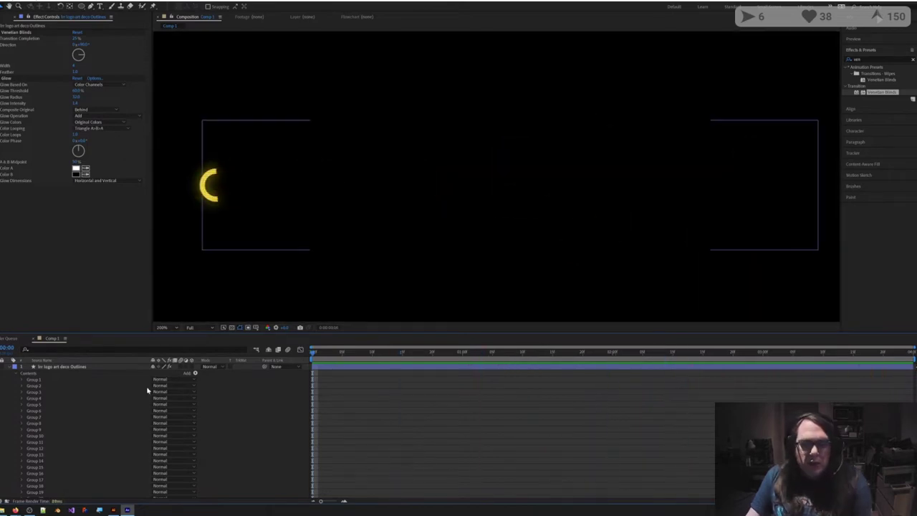
Step: Collapse the logo outlines layer's properties and bring up the list of project items
{"action": "left_click", "coordinate": [7, 369]}
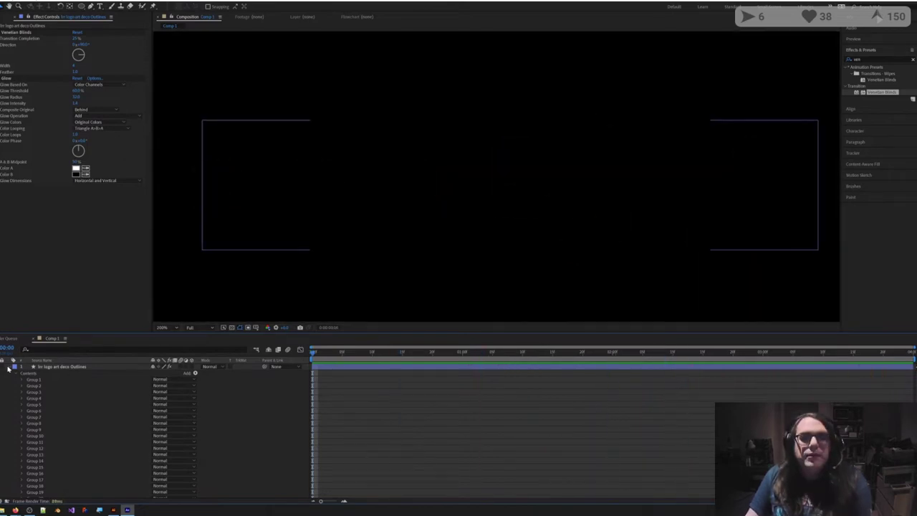
{"action": "left_click", "coordinate": [9, 369]}
{"action": "left_click", "coordinate": [3, 16]}
{"action": "left_click", "coordinate": [6, 141]}
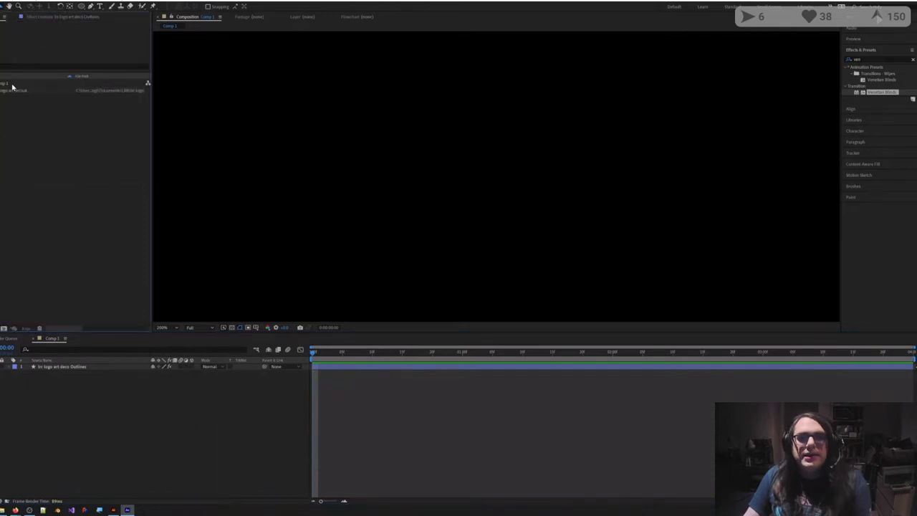
{"action": "left_click", "coordinate": [5, 91]}
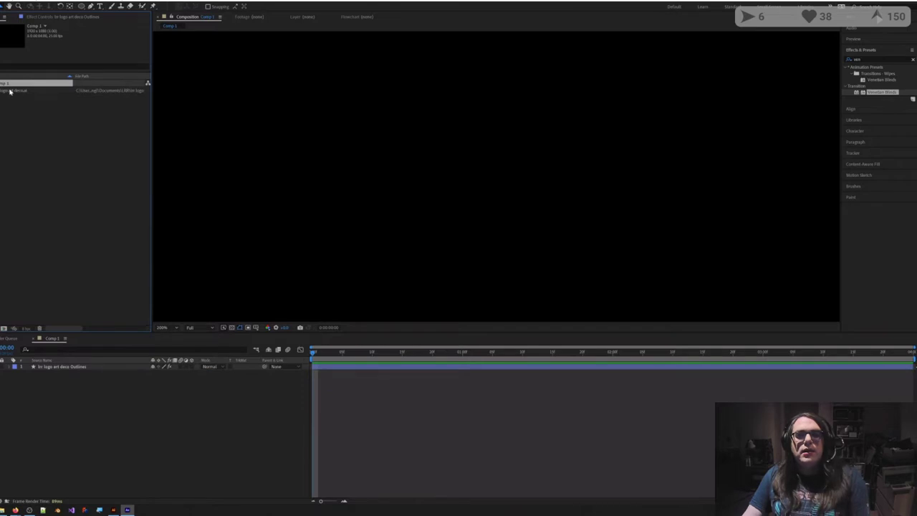
{"action": "left_click", "coordinate": [18, 287]}
Step: Create a second composition with the default HDTV 1080 25 settings and add the art deco logo Illustrator file to it
{"action": "left_click", "coordinate": [4, 329]}
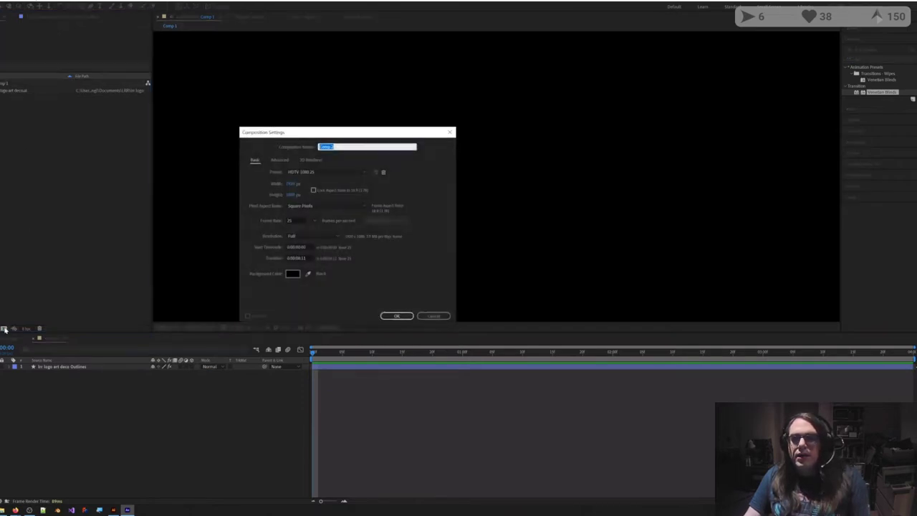
{"action": "left_click", "coordinate": [387, 318]}
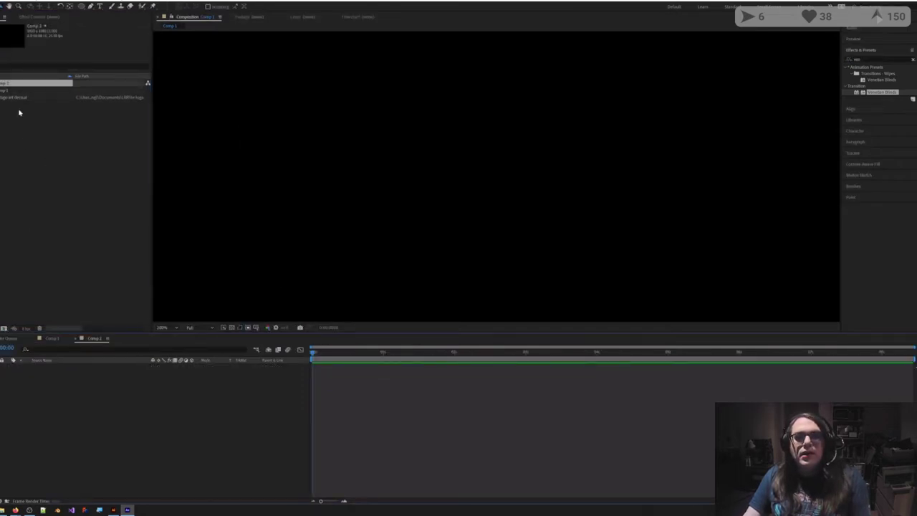
{"action": "left_click", "coordinate": [9, 98]}
{"action": "left_click_drag", "start_coordinate": [9, 98], "coordinate": [283, 415]}
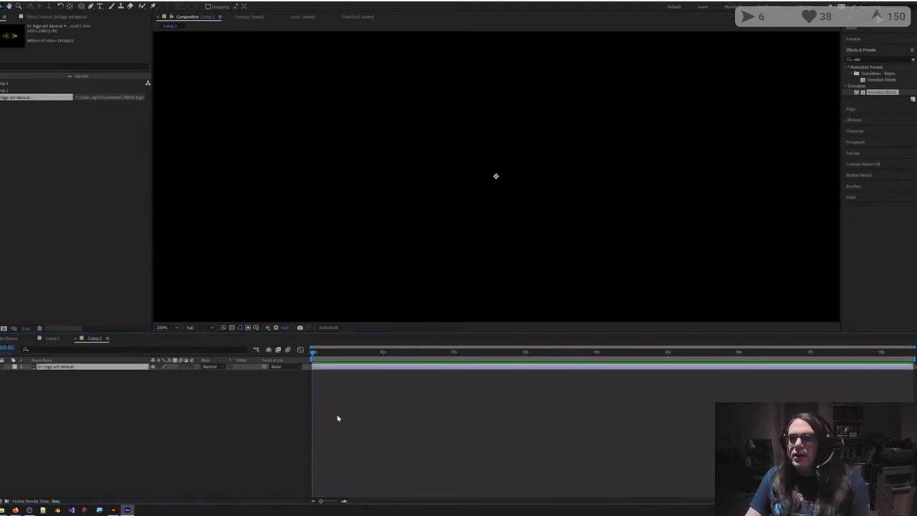
Step: Fit the whole logo in the viewer and reveal the art deco logo layer's Rotation property in the second composition
{"action": "scroll", "coordinate": [361, 238], "scroll_direction": "down", "scroll_amount": 2}
{"action": "scroll", "coordinate": [361, 238], "scroll_direction": "up", "scroll_amount": 1}
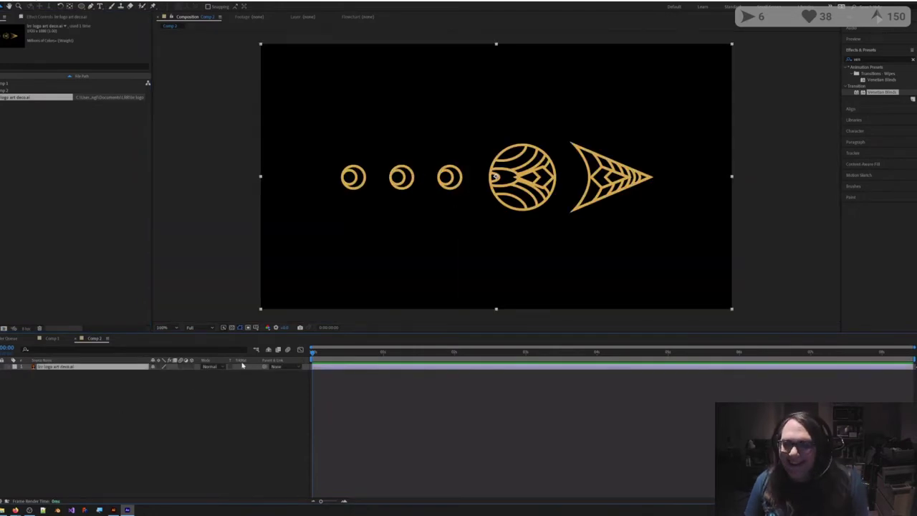
{"action": "left_click", "coordinate": [157, 419]}
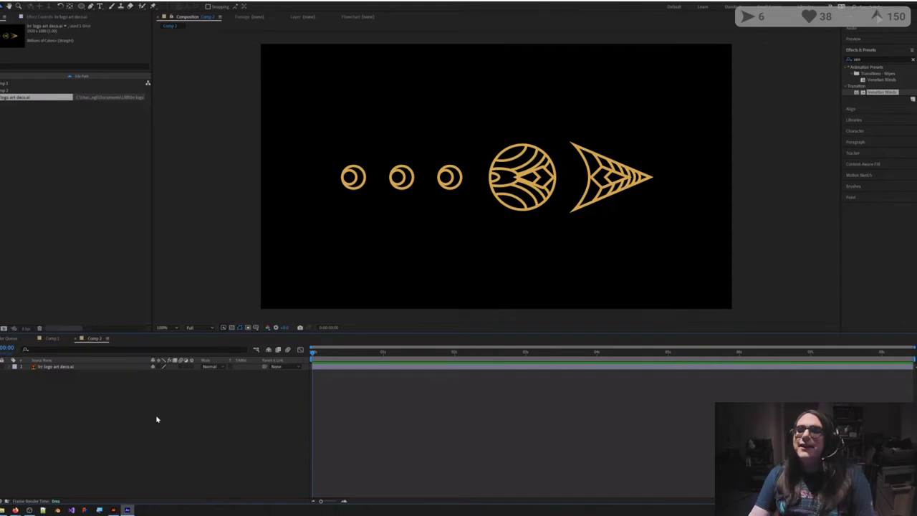
{"action": "left_click", "coordinate": [58, 367]}
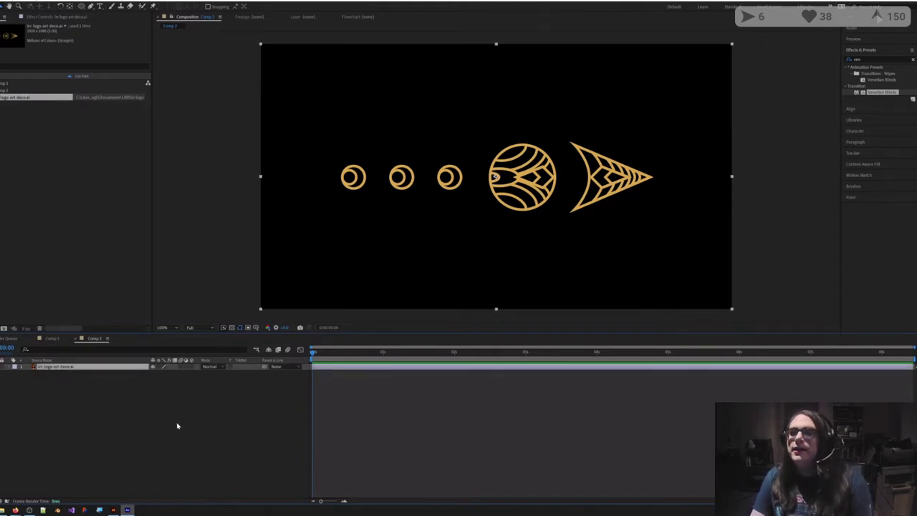
{"action": "key", "text": "r"}
{"action": "left_click", "coordinate": [27, 373]}
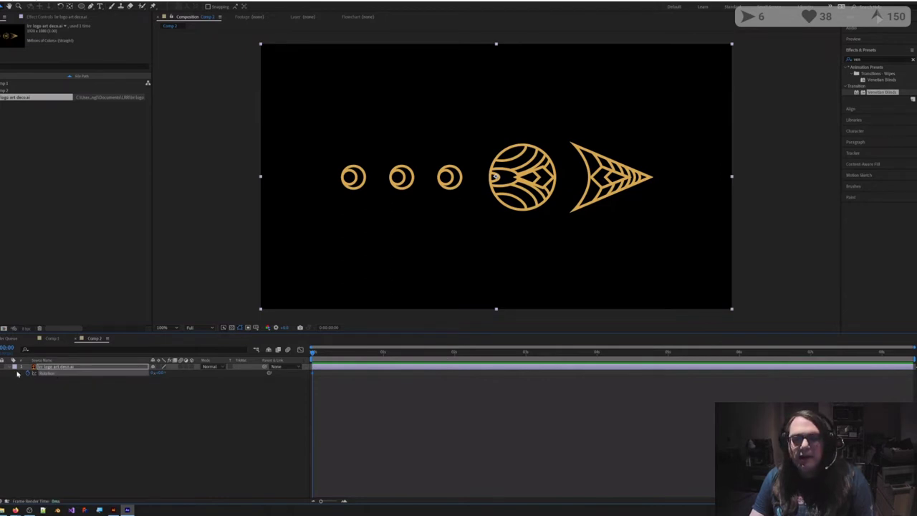
{"action": "left_click", "coordinate": [100, 414]}
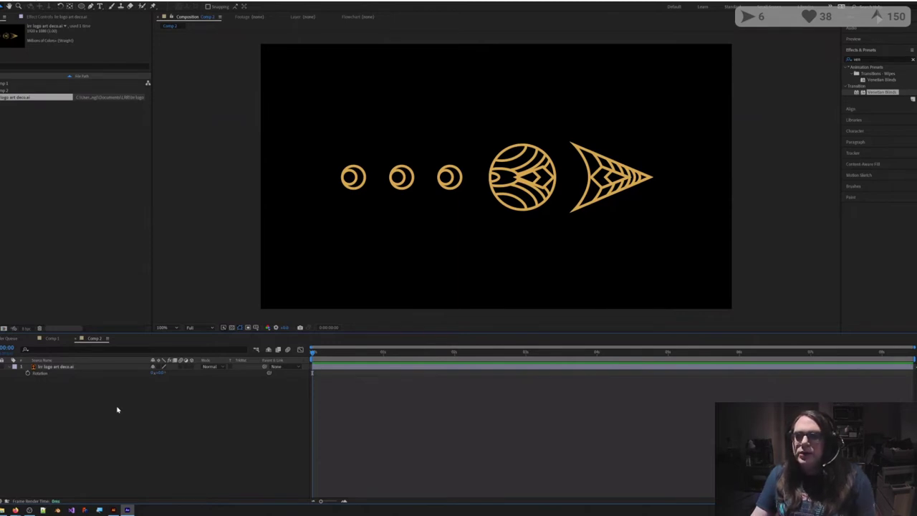
Step: Delete the second composition from the project and return to Comp 1
{"action": "left_click", "coordinate": [83, 242]}
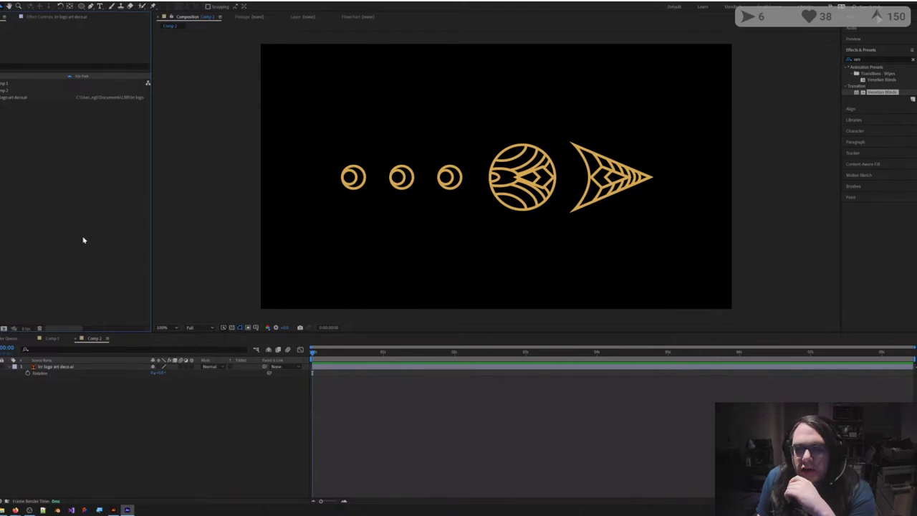
{"action": "left_click", "coordinate": [414, 433]}
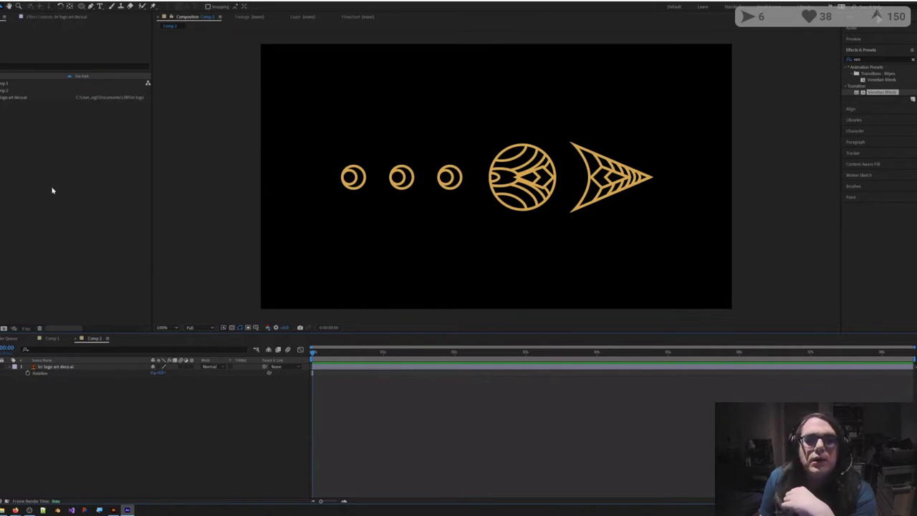
{"action": "left_click", "coordinate": [4, 84]}
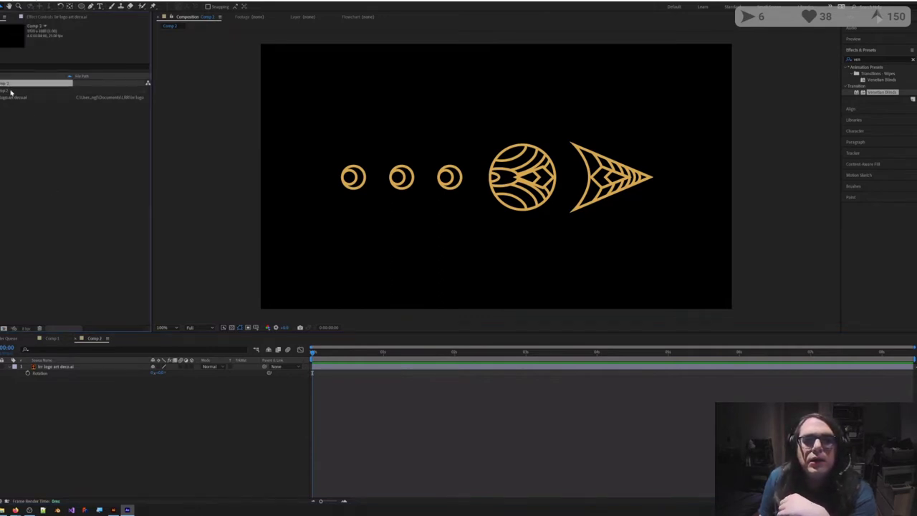
{"action": "left_click", "coordinate": [10, 91]}
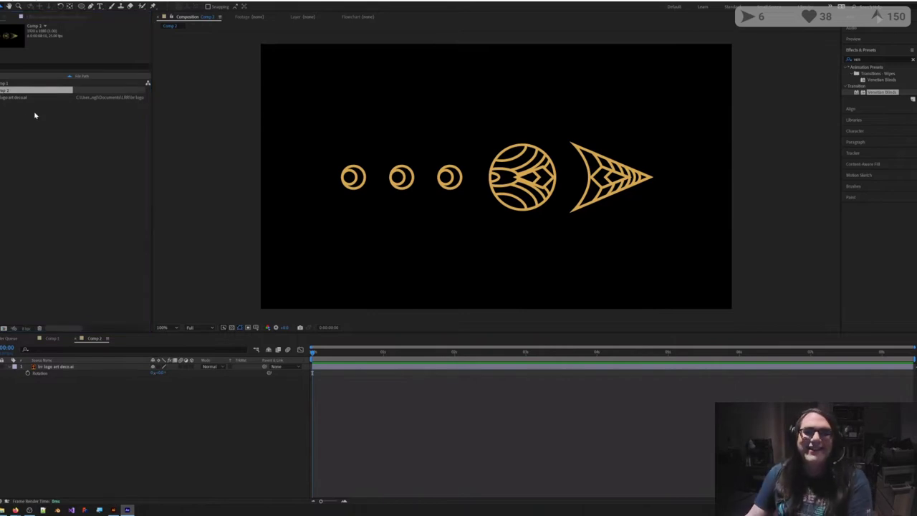
{"action": "key", "text": "Delete"}
{"action": "key", "text": "Return"}
{"action": "left_click", "coordinate": [4, 84]}
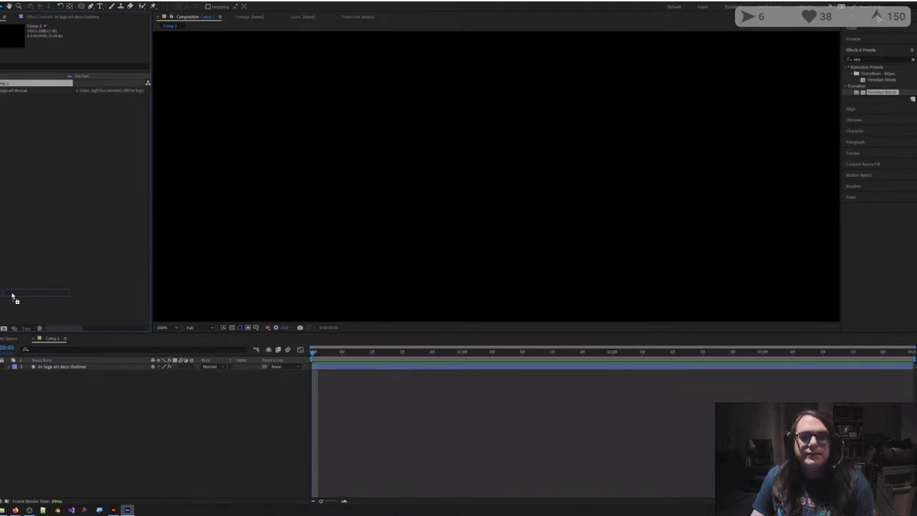
{"action": "double_click", "coordinate": [5, 86]}
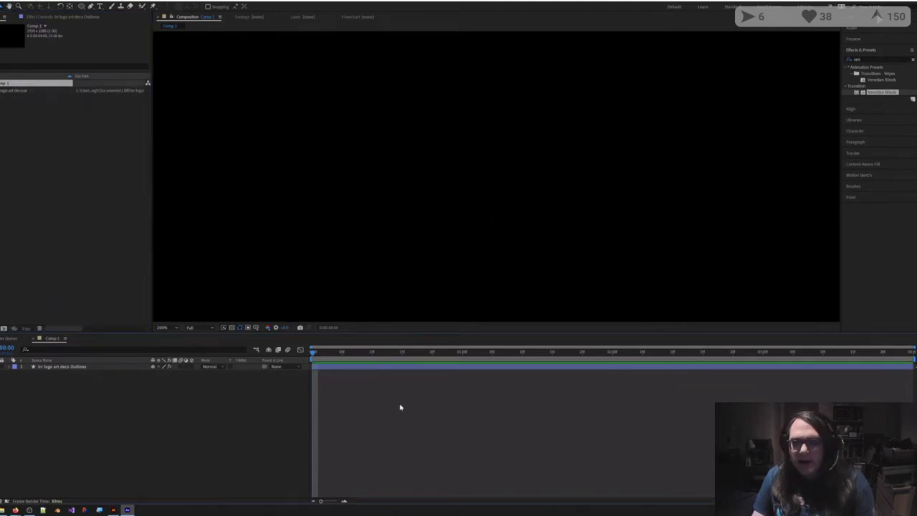
Step: Select the logo outlines layer, go to frame 3:24 and turn off its Venetian Blinds and Glow effects
{"action": "left_click", "coordinate": [371, 372]}
{"action": "left_click_drag", "start_coordinate": [798, 354], "coordinate": [911, 356]}
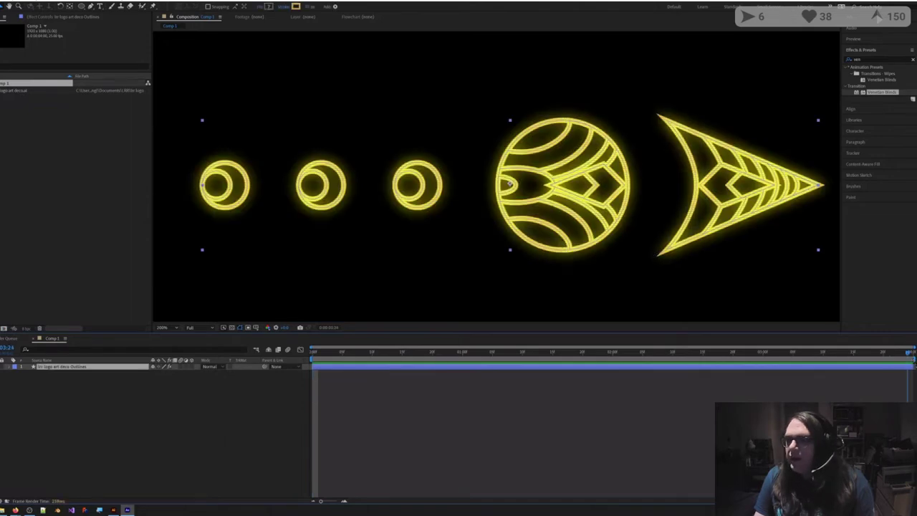
{"action": "left_click", "coordinate": [43, 17]}
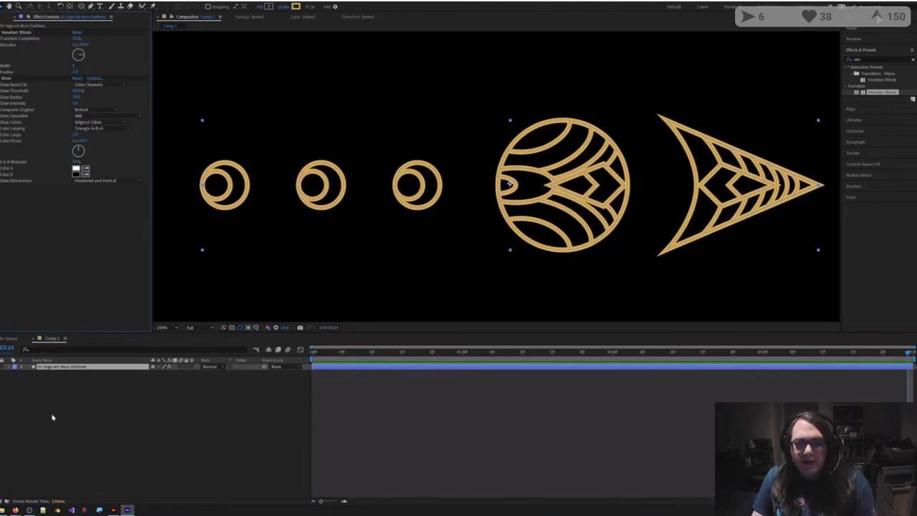
Step: Expand the logo outlines layer's contents and add a Repeater to the whole set of shape groups
{"action": "left_click", "coordinate": [11, 367]}
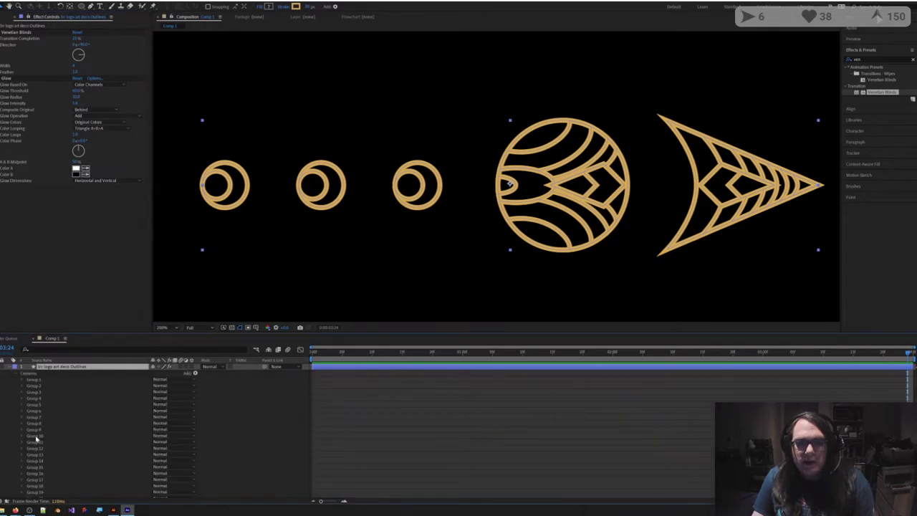
{"action": "scroll", "coordinate": [36, 438], "scroll_direction": "down", "scroll_amount": 5}
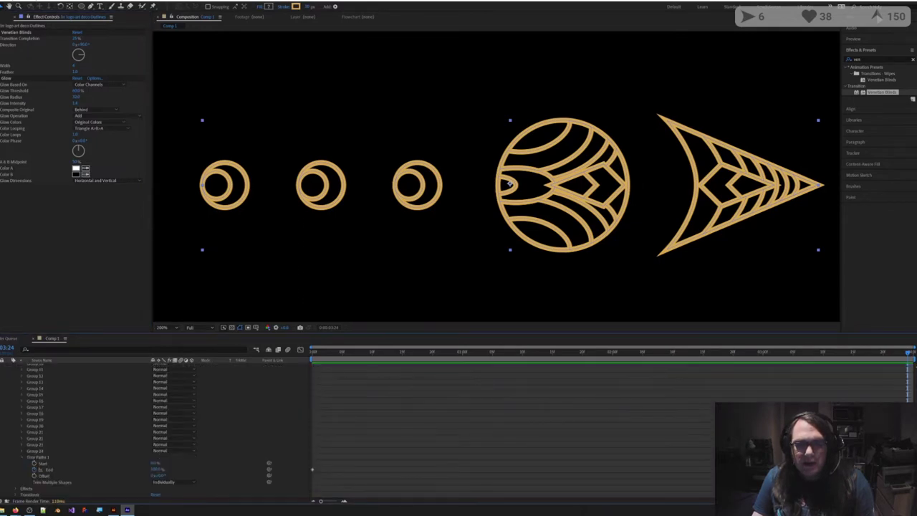
{"action": "scroll", "coordinate": [61, 408], "scroll_direction": "up", "scroll_amount": 5}
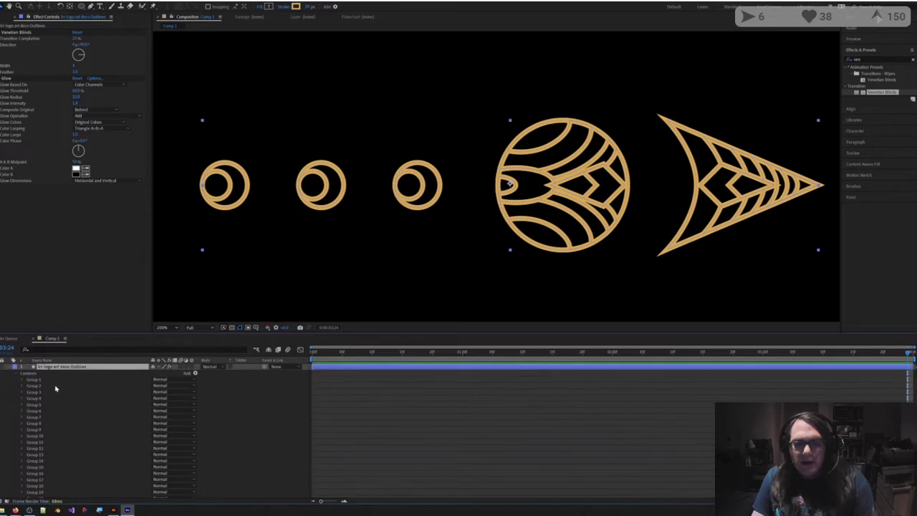
{"action": "left_click", "coordinate": [29, 376]}
{"action": "left_click", "coordinate": [194, 374]}
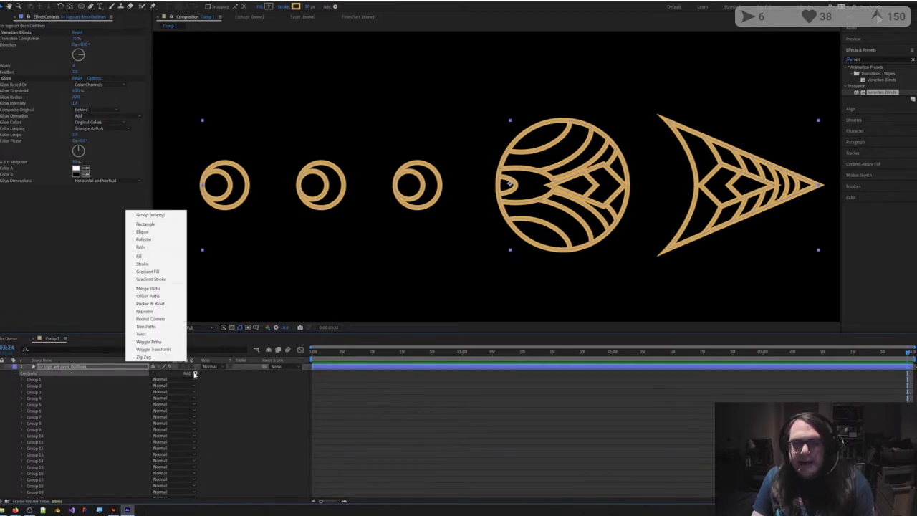
{"action": "left_click", "coordinate": [158, 303]}
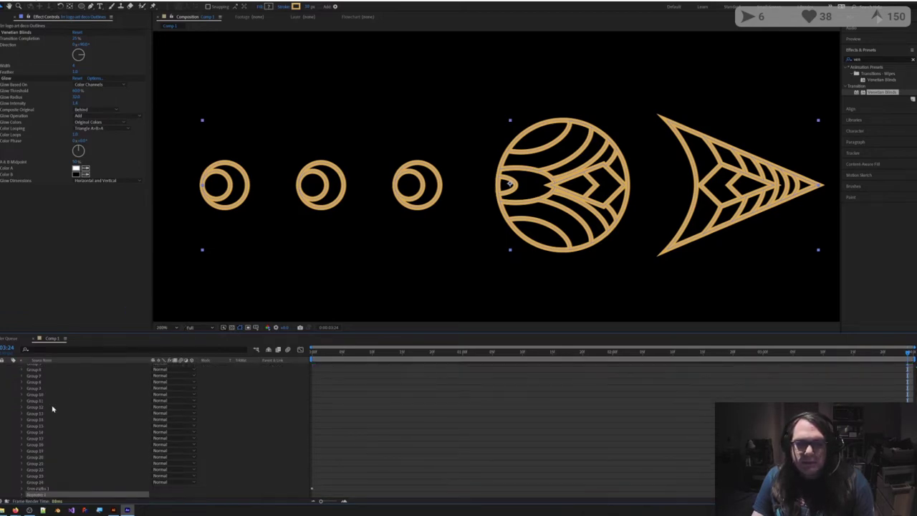
Step: Expand the Repeater with its transform properties and set its horizontal position offset to 0
{"action": "scroll", "coordinate": [53, 409], "scroll_direction": "down", "scroll_amount": 1}
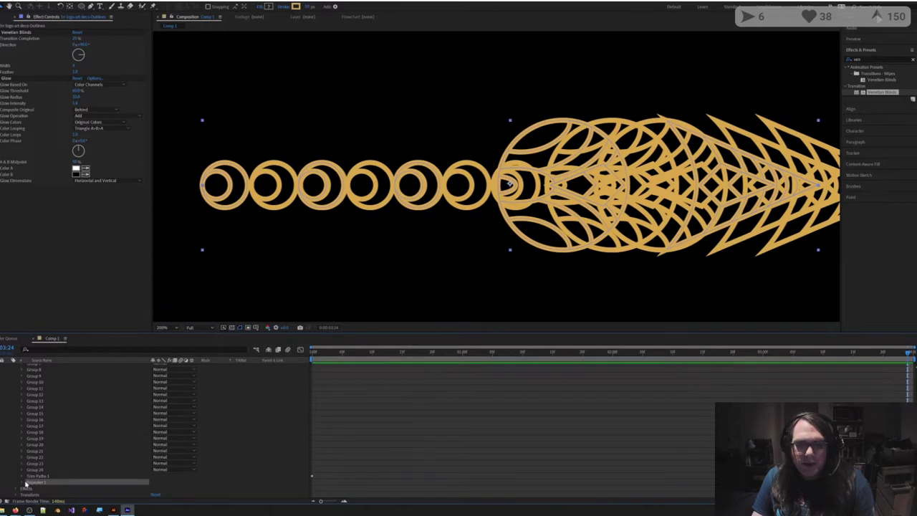
{"action": "left_click", "coordinate": [23, 483]}
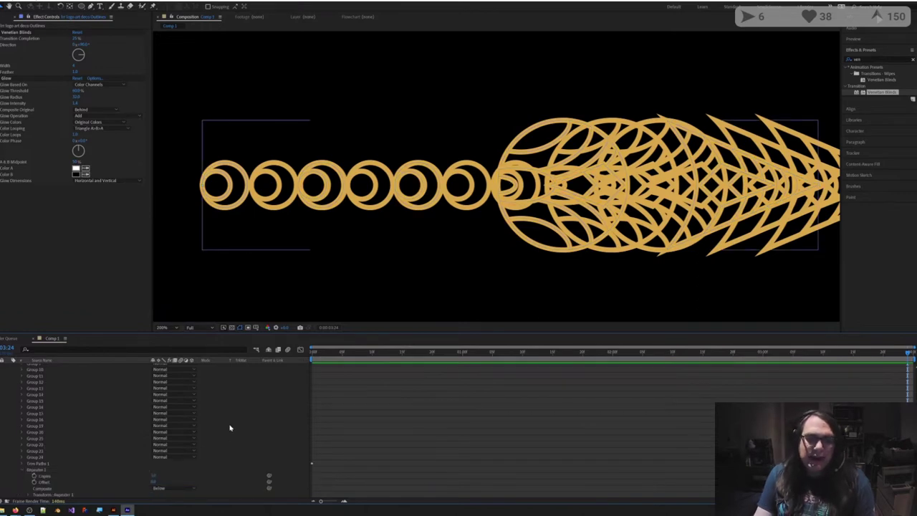
{"action": "scroll", "coordinate": [99, 458], "scroll_direction": "down", "scroll_amount": 1}
{"action": "left_click", "coordinate": [41, 459]}
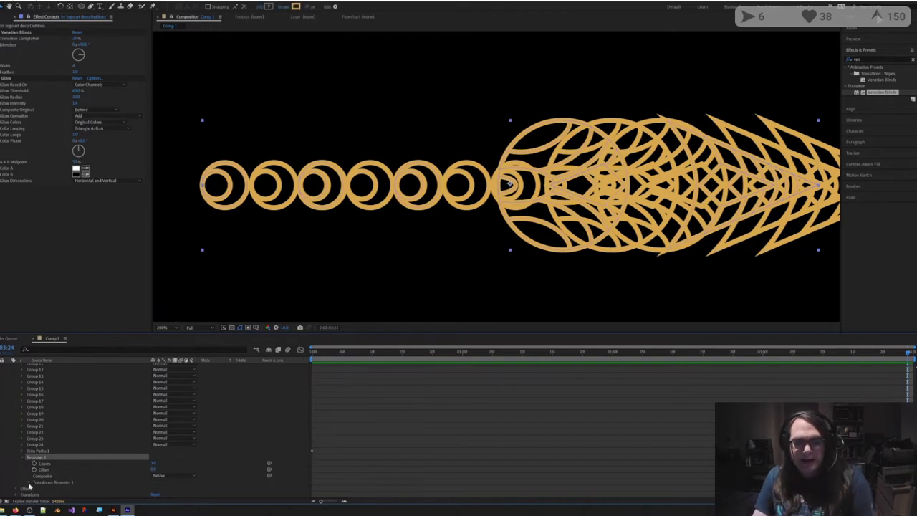
{"action": "left_click", "coordinate": [29, 482]}
{"action": "scroll", "coordinate": [86, 466], "scroll_direction": "down", "scroll_amount": 2}
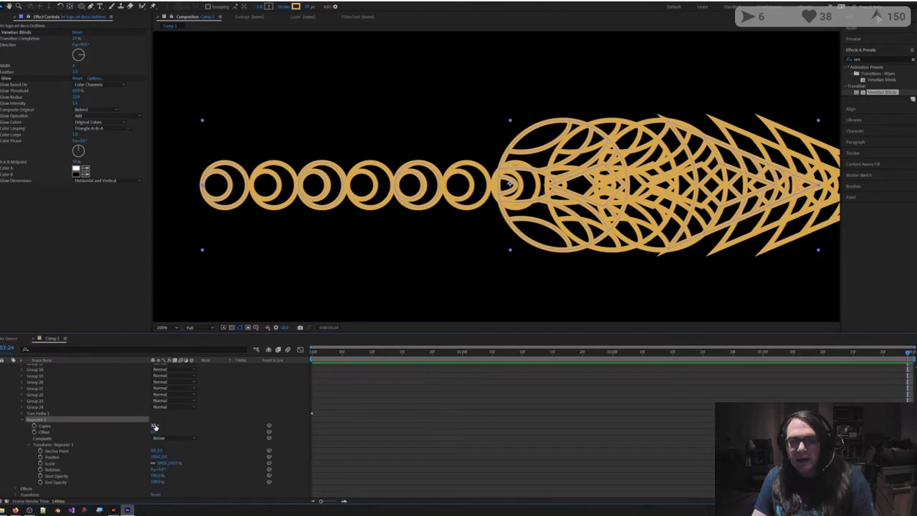
{"action": "type", "text": "0"}
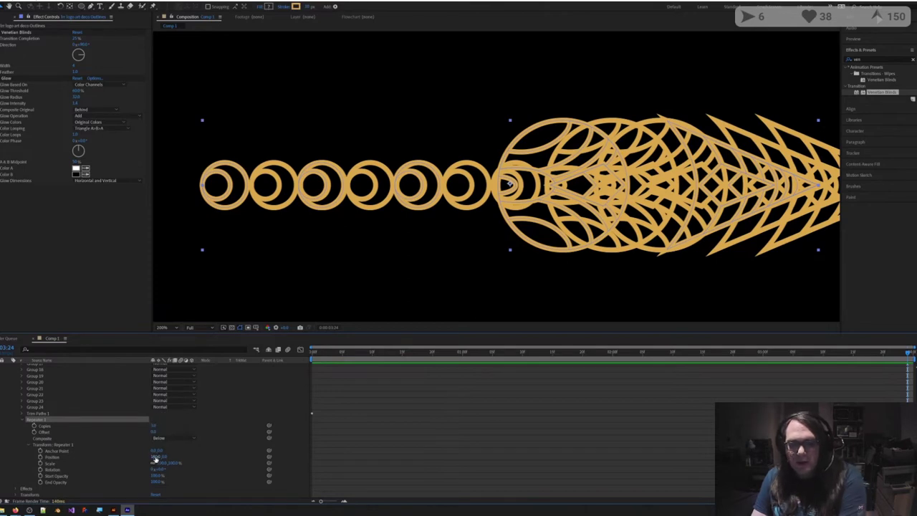
{"action": "key", "text": "Return"}
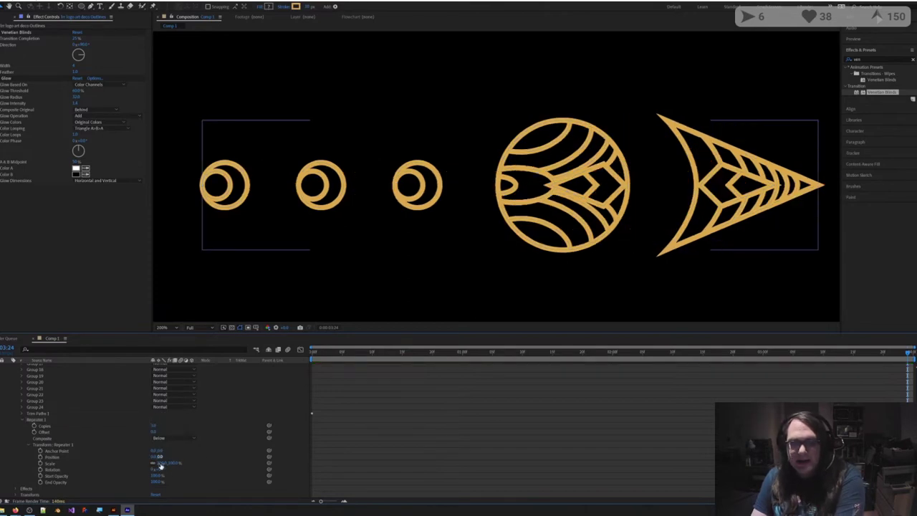
Step: Set the Repeater's transform scale to 99% and view the full composition
{"action": "left_click", "coordinate": [160, 463]}
{"action": "type", "text": "95"}
{"action": "key", "text": "Return"}
{"action": "left_click", "coordinate": [210, 457]}
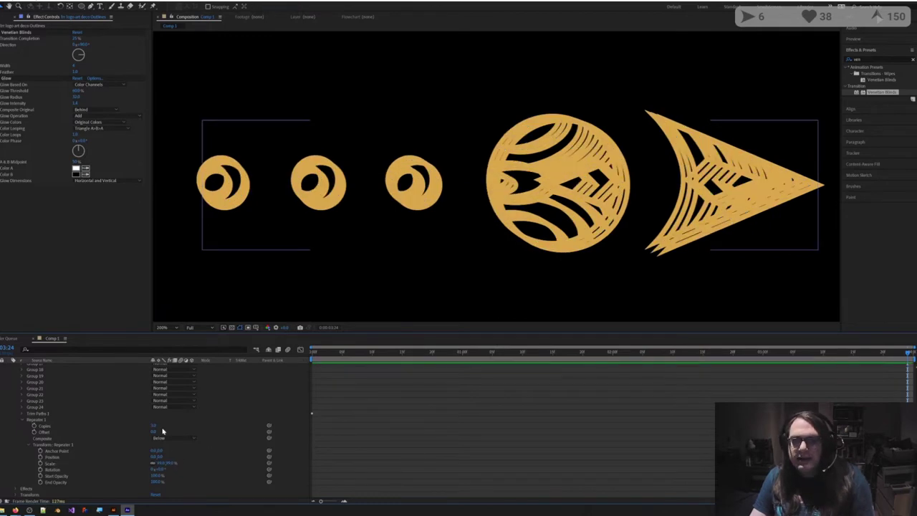
{"action": "key", "text": "comma"}
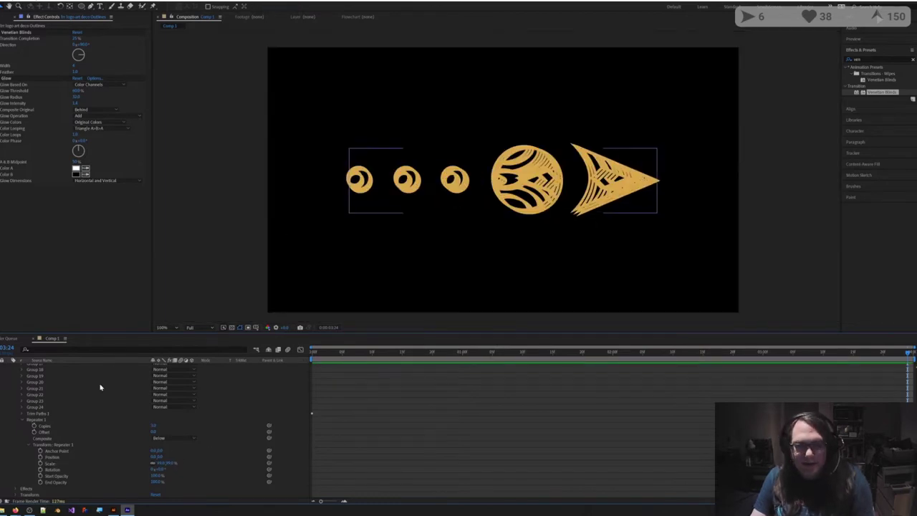
Step: Move the Repeater's anchor point to about 1114 horizontally, adjust its vertical value, and raise the number of copies to 30
{"action": "scroll", "coordinate": [98, 402], "scroll_direction": "up", "scroll_amount": 5}
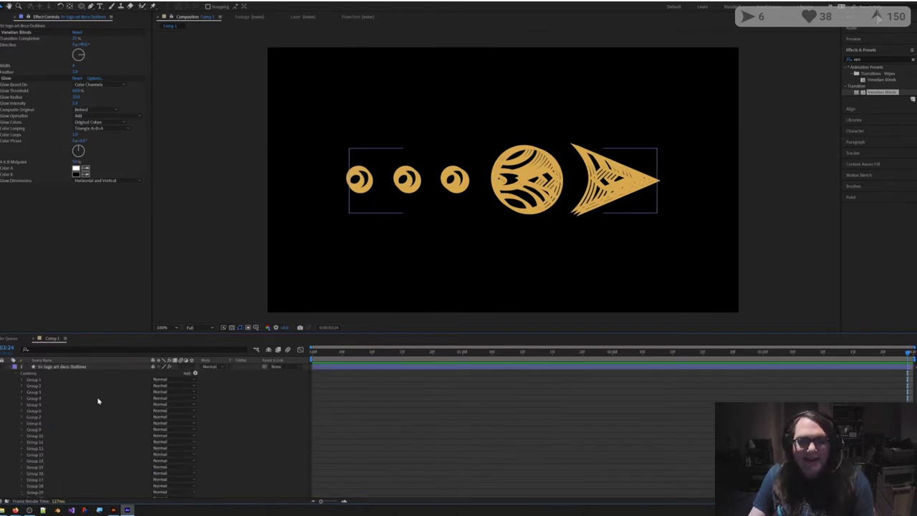
{"action": "left_click", "coordinate": [74, 367]}
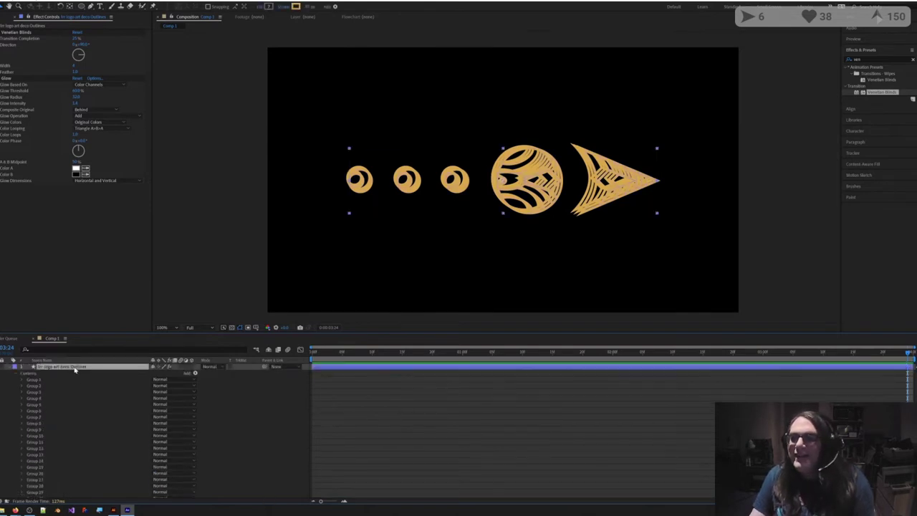
{"action": "scroll", "coordinate": [93, 422], "scroll_direction": "down", "scroll_amount": 5}
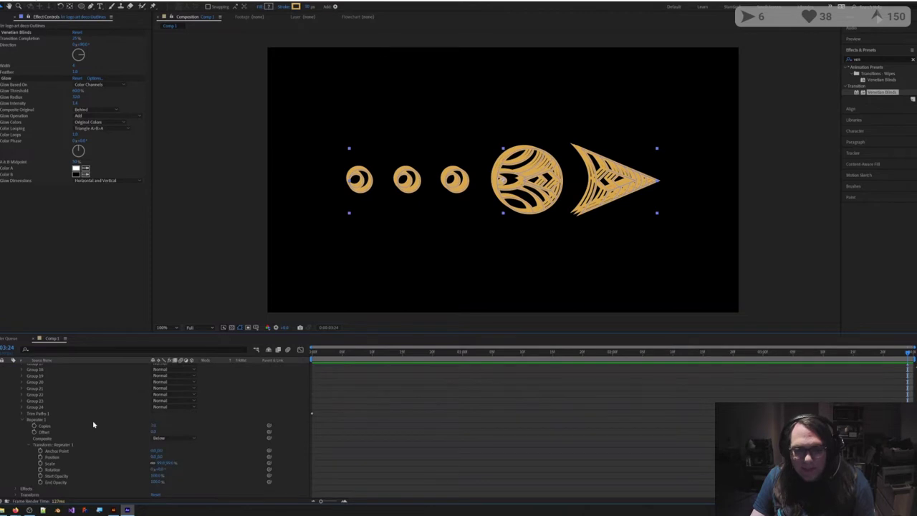
{"action": "left_click", "coordinate": [154, 452]}
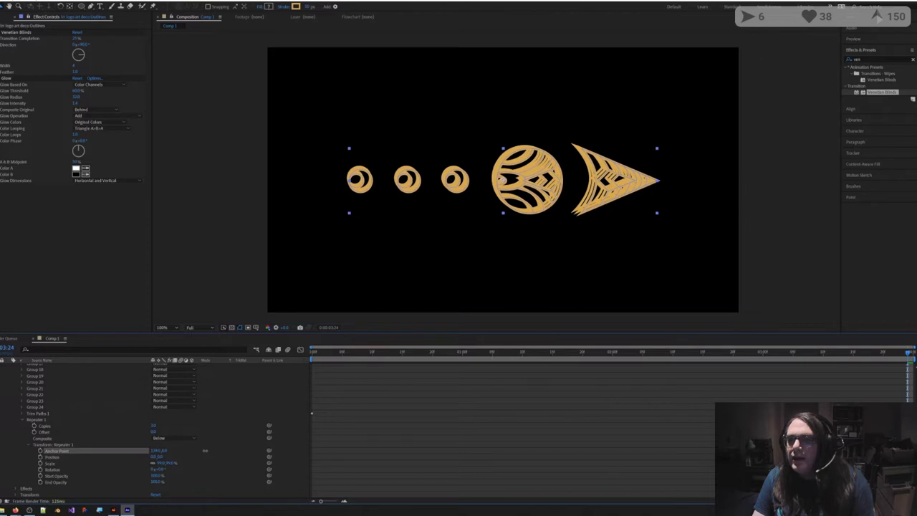
{"action": "left_click_drag", "start_coordinate": [161, 452], "coordinate": [441, 429]}
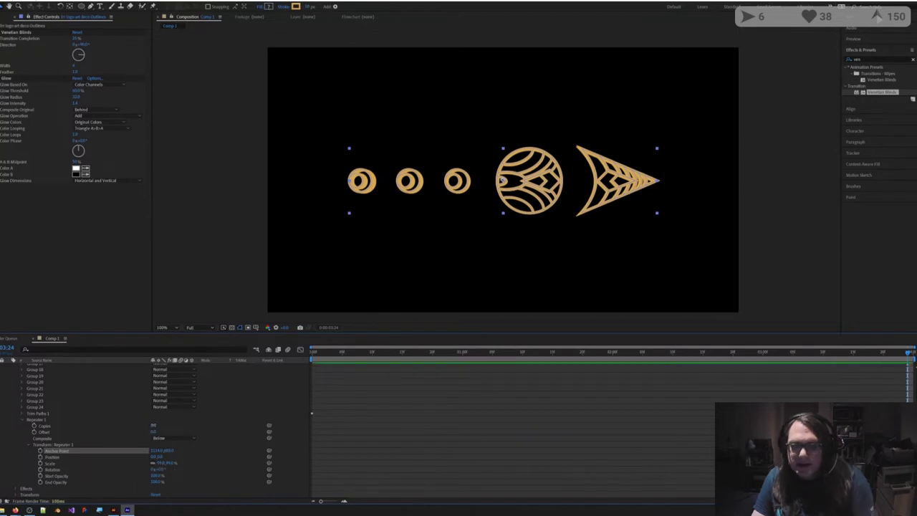
{"action": "left_click", "coordinate": [346, 422]}
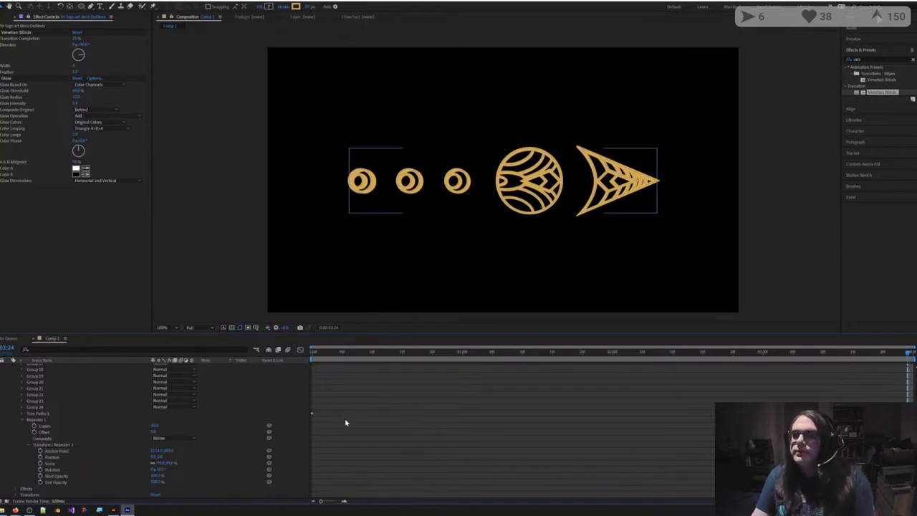
Step: Set the Repeater's End Opacity to 0% and return to the start of the layer's shape groups
{"action": "scroll", "coordinate": [404, 187], "scroll_direction": "up", "scroll_amount": 1}
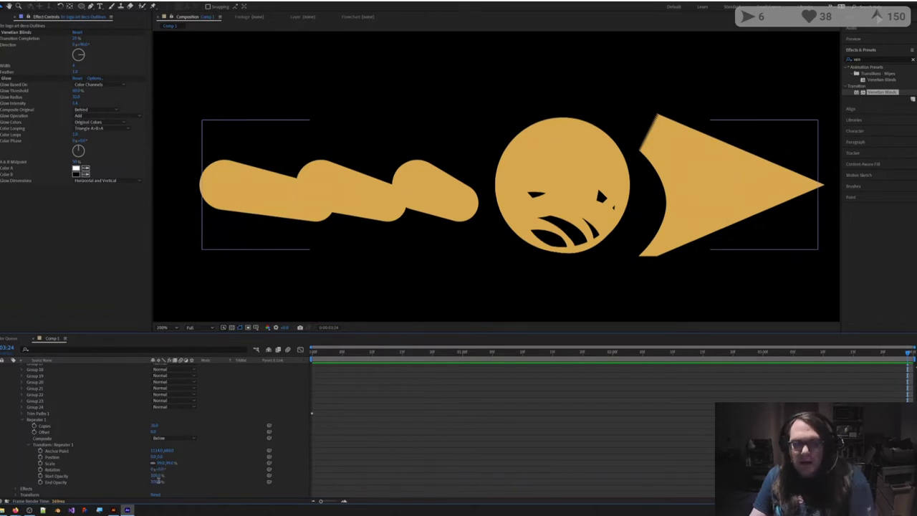
{"action": "left_click", "coordinate": [157, 482]}
{"action": "key", "text": "Return"}
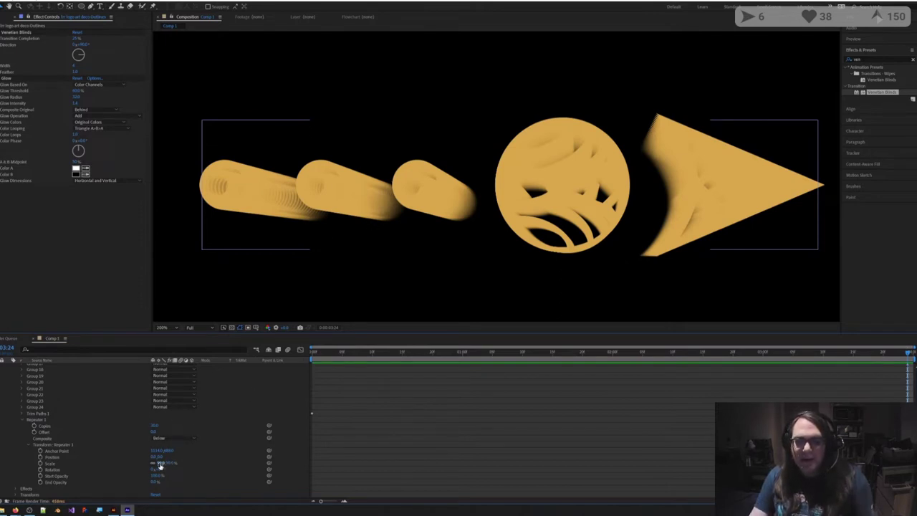
{"action": "scroll", "coordinate": [145, 417], "scroll_direction": "up", "scroll_amount": 5}
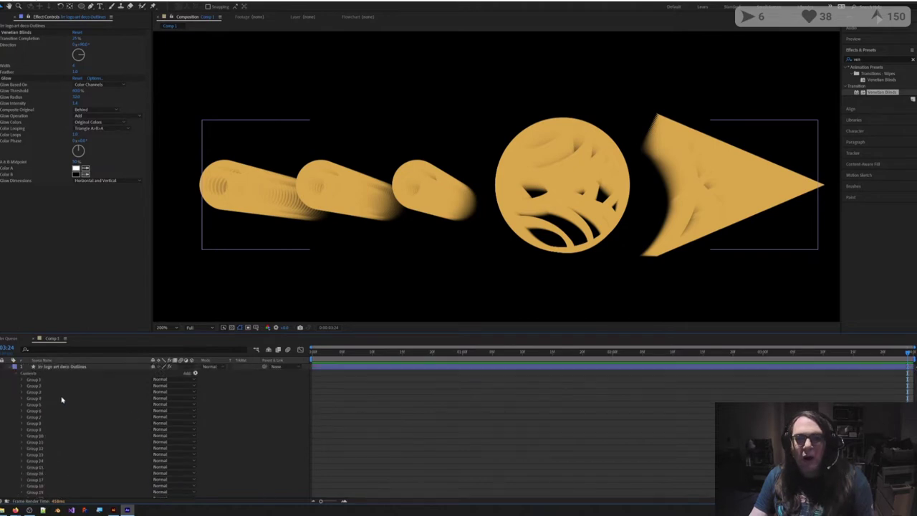
Step: Duplicate the art deco logo outlines layer and expand the copy to reach its contents
{"action": "left_click", "coordinate": [61, 367]}
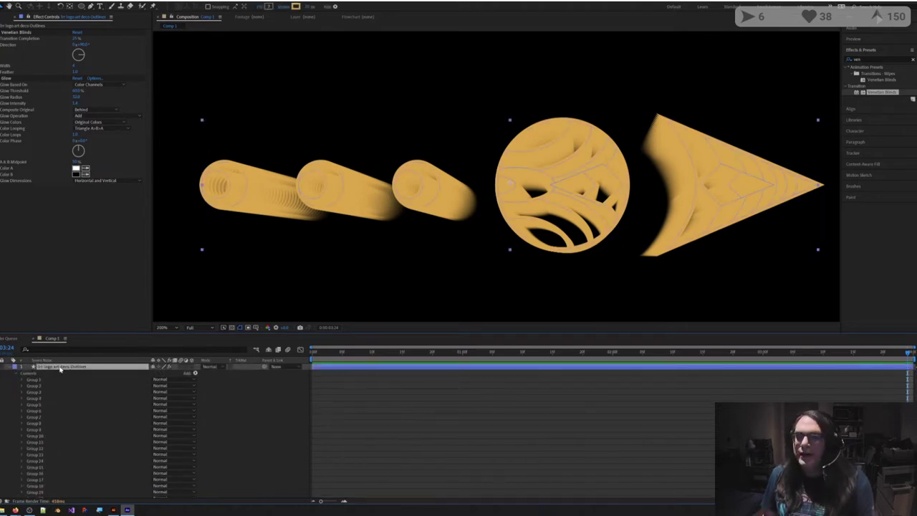
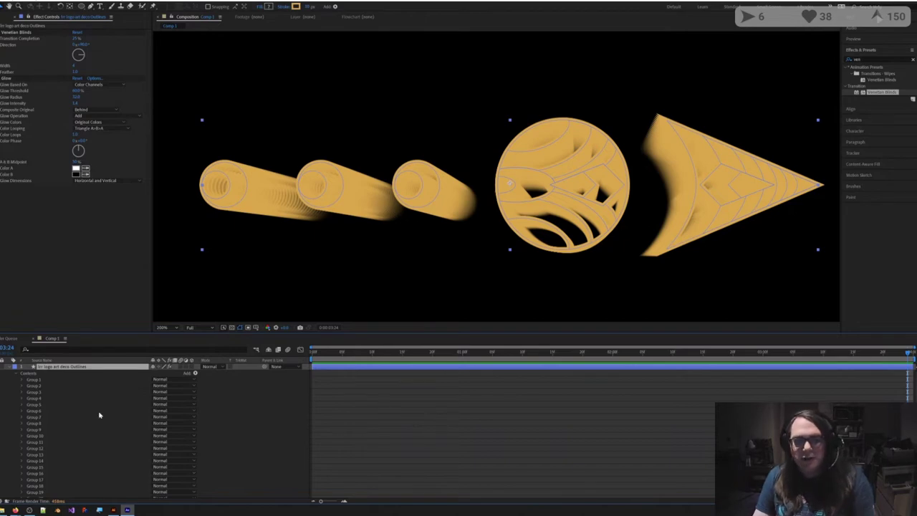
{"action": "key", "text": "ctrl+d"}
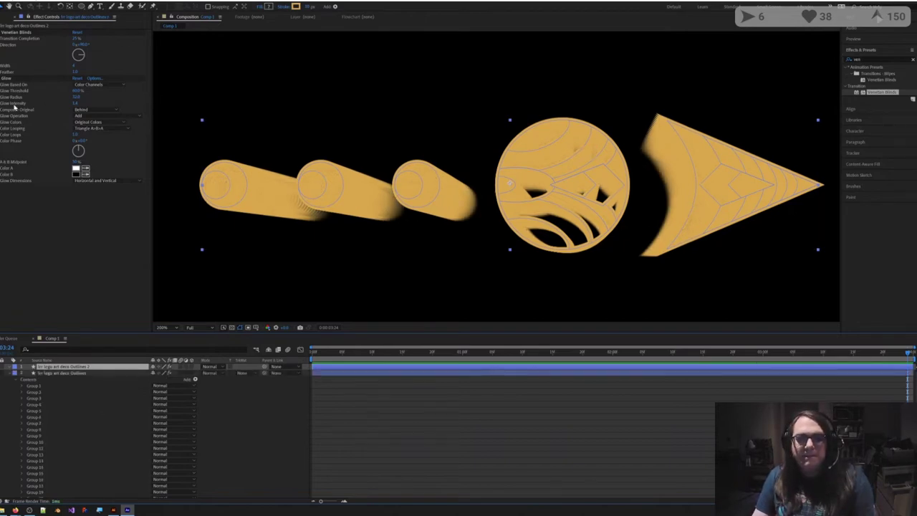
{"action": "left_click", "coordinate": [9, 367]}
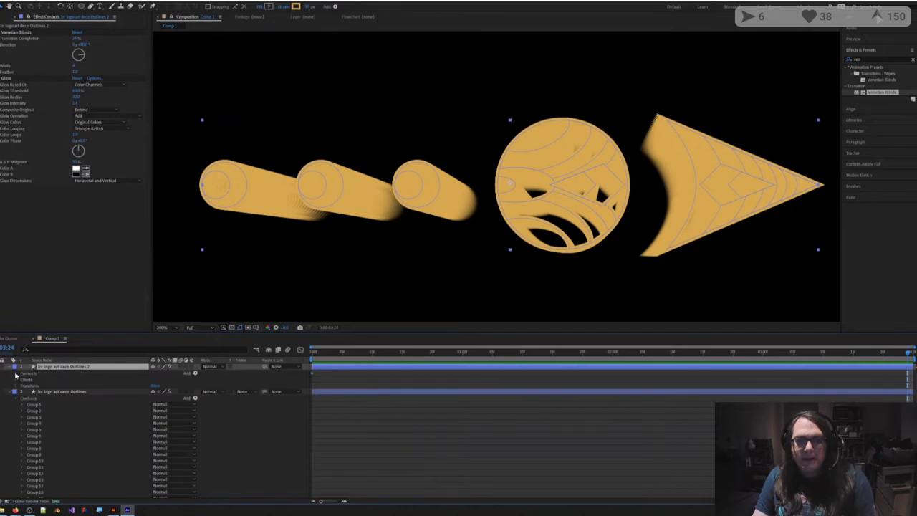
{"action": "left_click", "coordinate": [16, 375]}
Step: Delete the Repeater and Trim Paths from the original art deco outlines layer
{"action": "scroll", "coordinate": [29, 413], "scroll_direction": "down", "scroll_amount": 6}
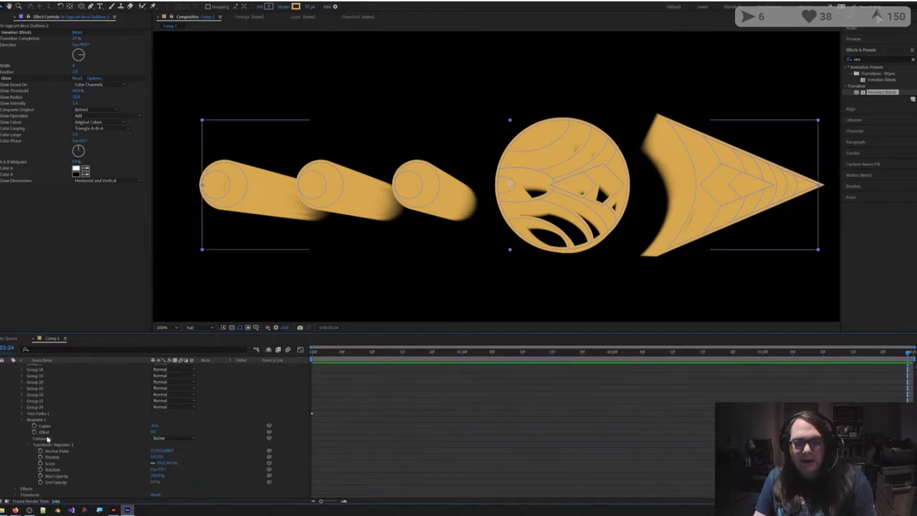
{"action": "left_click", "coordinate": [40, 419]}
{"action": "key", "text": "Delete"}
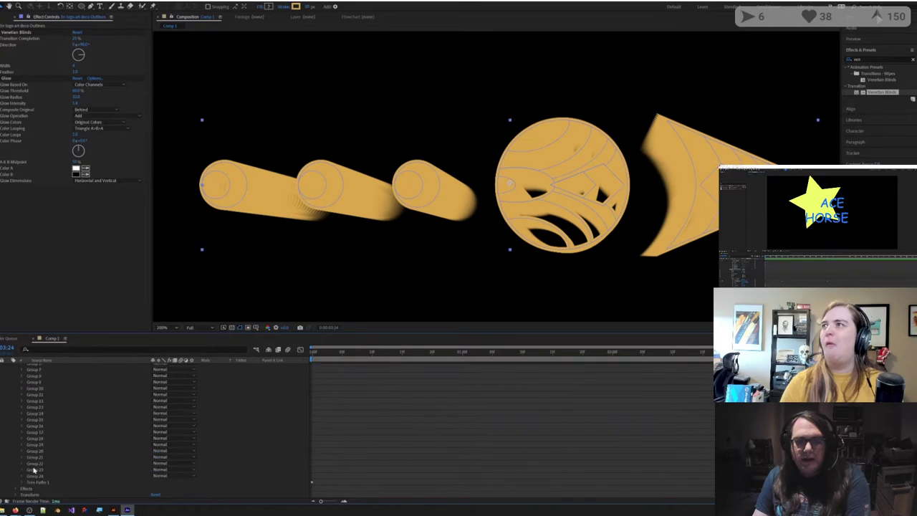
{"action": "left_click", "coordinate": [37, 482]}
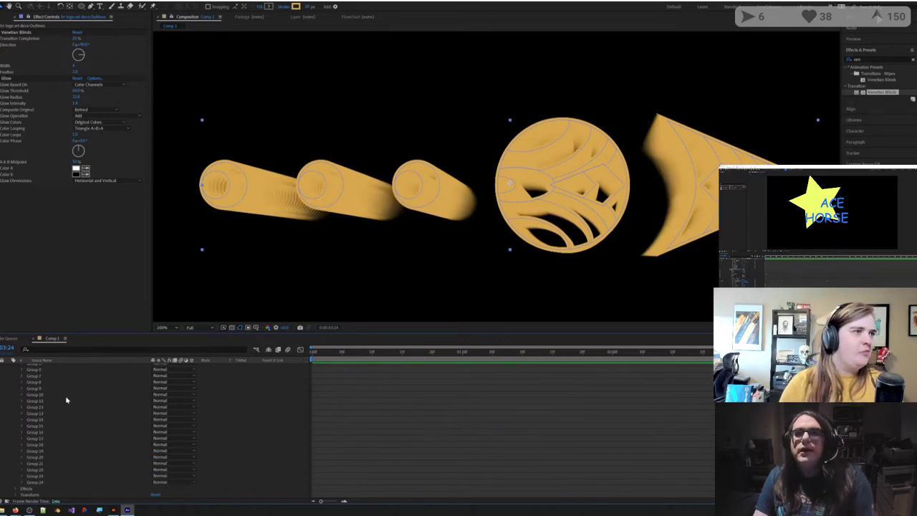
Step: Set the original outlines layer's stroke color to light gray D7D7D7 and deselect it
{"action": "scroll", "coordinate": [66, 402], "scroll_direction": "up", "scroll_amount": 5}
{"action": "left_click", "coordinate": [296, 7]}
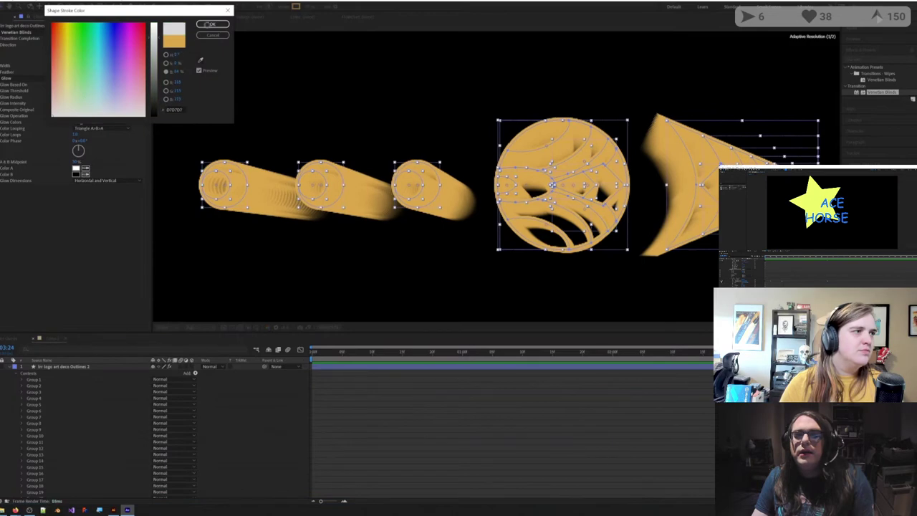
{"action": "left_click", "coordinate": [208, 25]}
{"action": "left_click", "coordinate": [419, 413]}
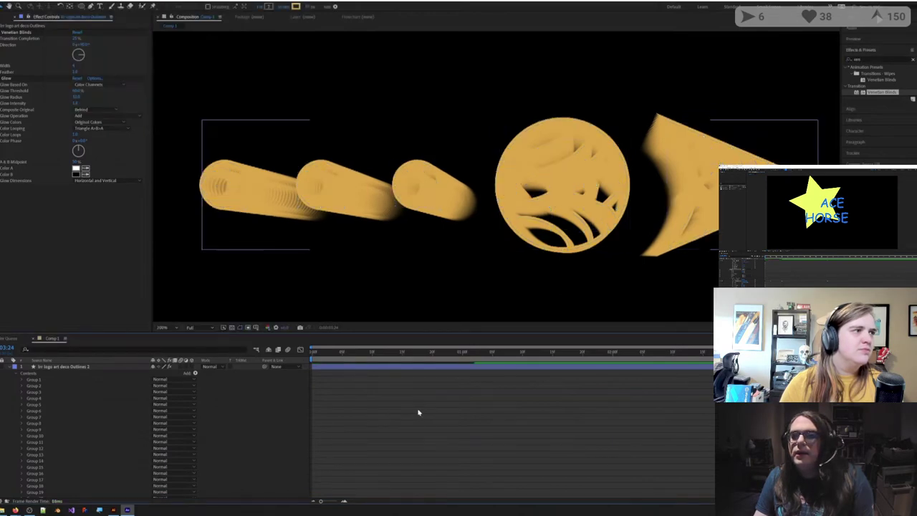
{"action": "left_click", "coordinate": [66, 367]}
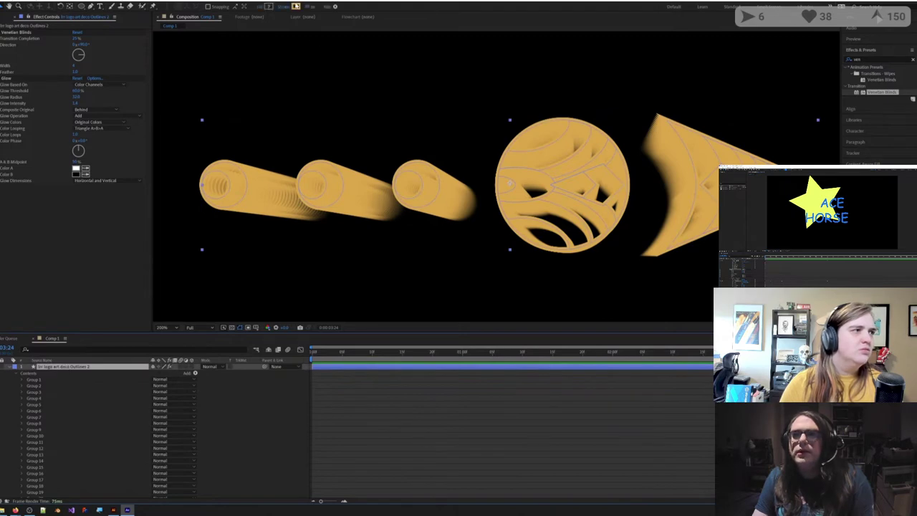
{"action": "left_click", "coordinate": [296, 6]}
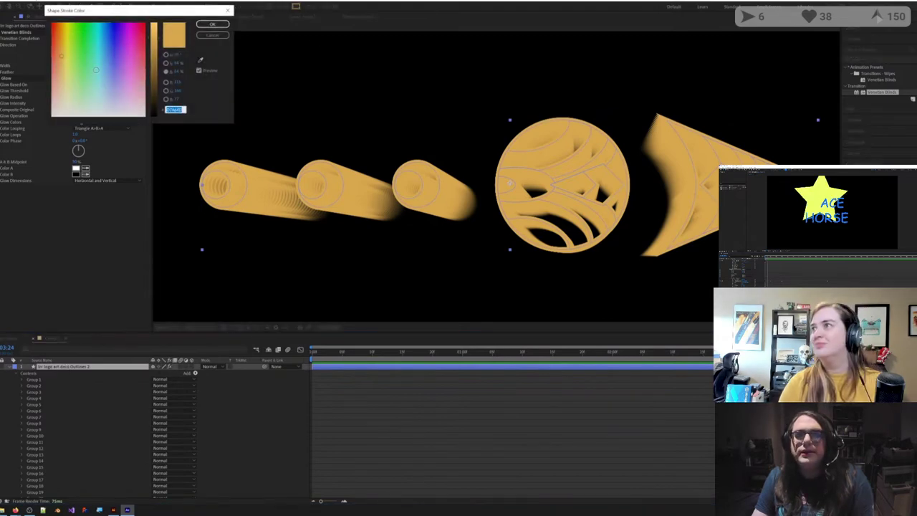
{"action": "left_click_drag", "start_coordinate": [68, 115], "coordinate": [64, 121]}
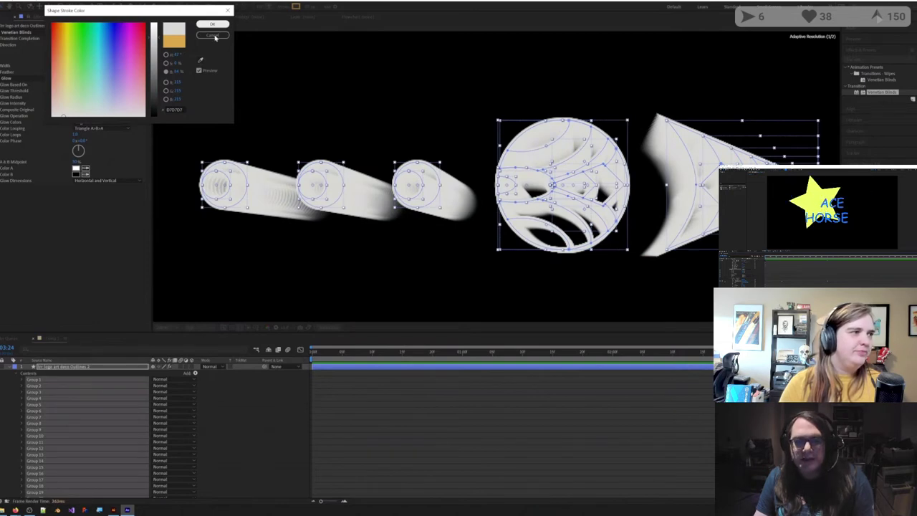
{"action": "left_click", "coordinate": [215, 36]}
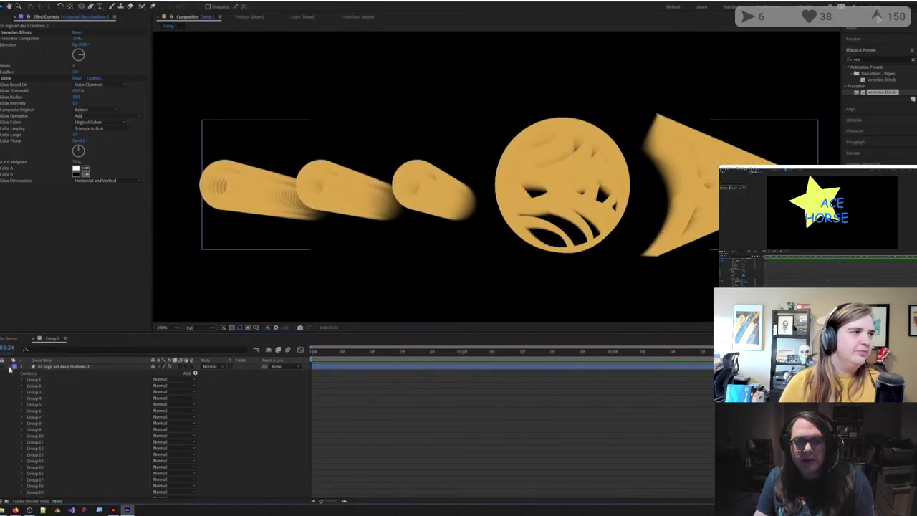
Step: Try light gray D7D7D7 as the stroke color of the duplicated outlines layer
{"action": "left_click", "coordinate": [55, 367]}
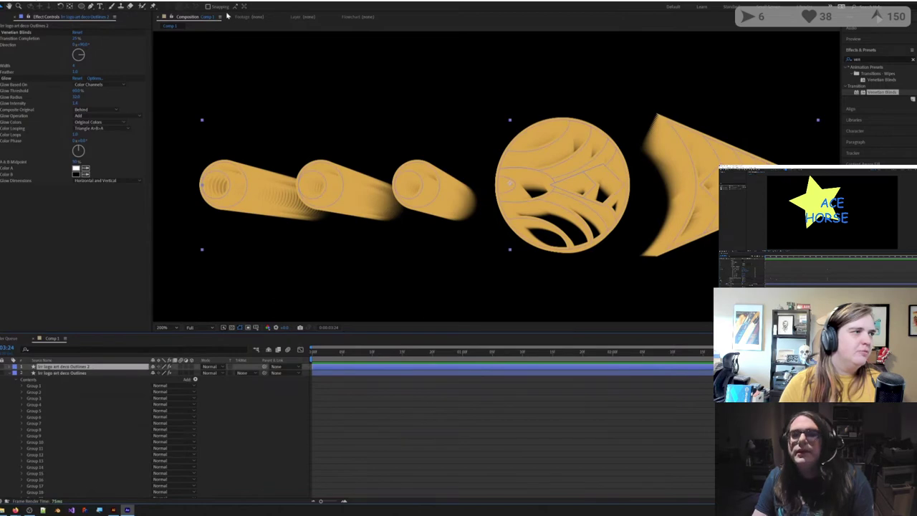
{"action": "left_click", "coordinate": [296, 7]}
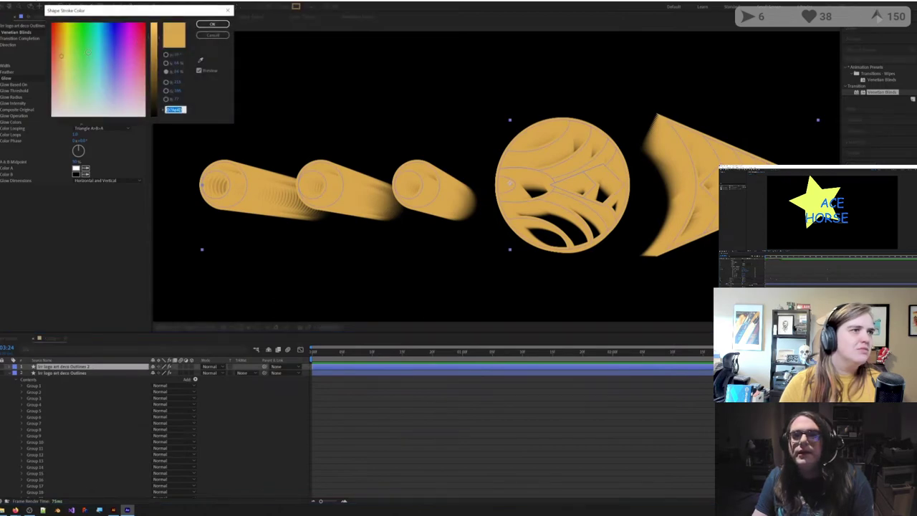
{"action": "left_click_drag", "start_coordinate": [88, 52], "coordinate": [71, 117]}
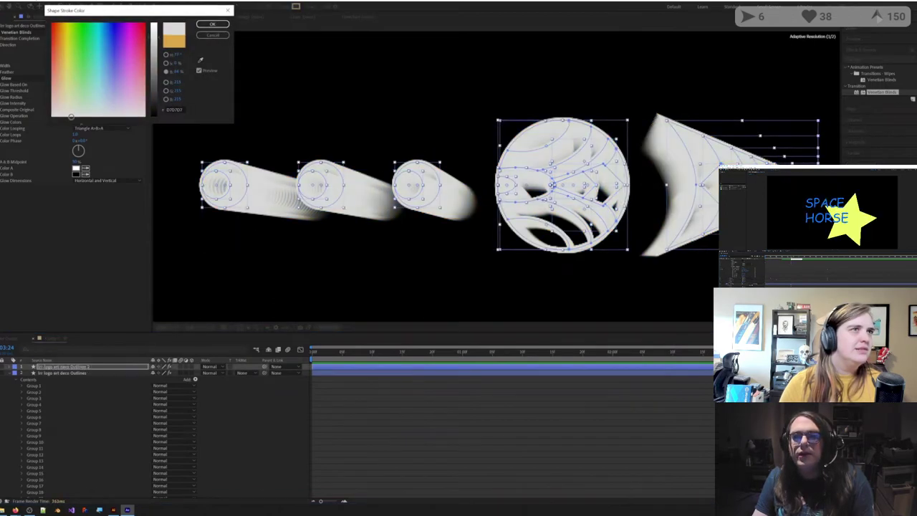
{"action": "left_click", "coordinate": [212, 24]}
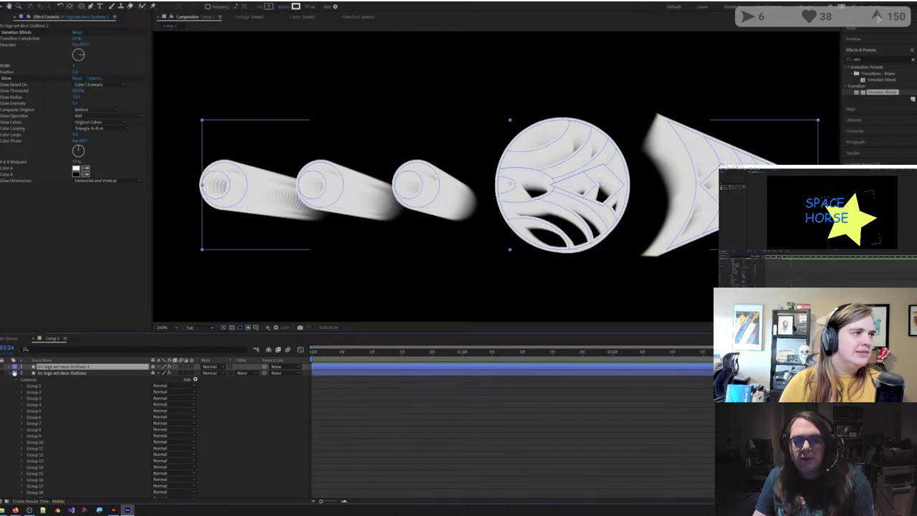
Step: Collapse the original outlines layer and delete the Repeater from the duplicated layer
{"action": "left_click", "coordinate": [11, 373]}
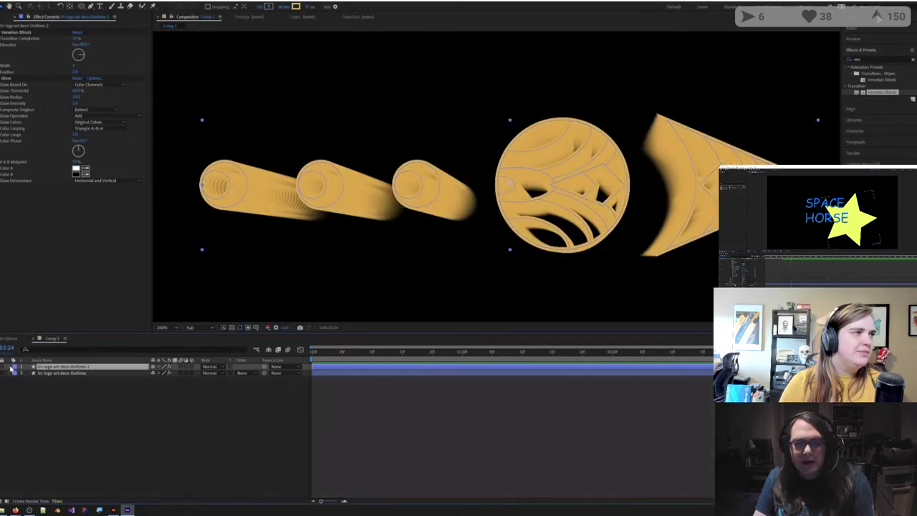
{"action": "left_click", "coordinate": [13, 368]}
{"action": "scroll", "coordinate": [51, 444], "scroll_direction": "down", "scroll_amount": 5}
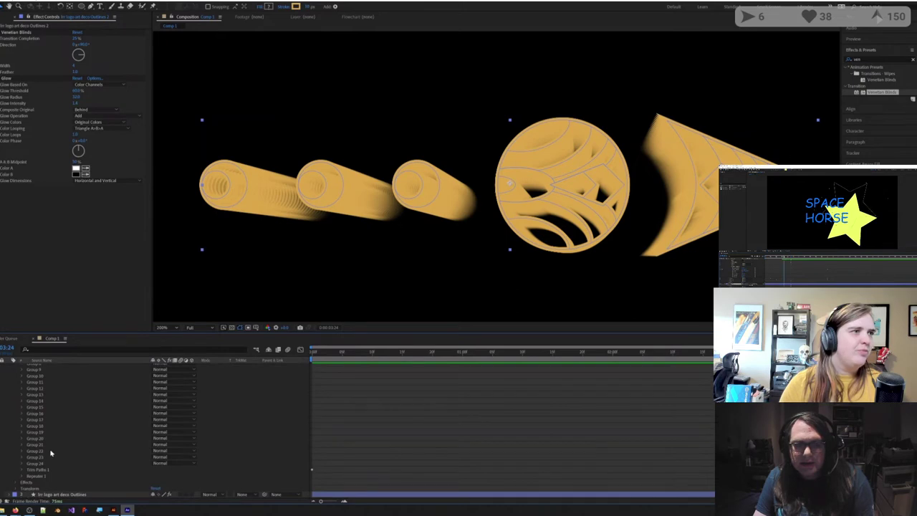
{"action": "left_click", "coordinate": [37, 476]}
{"action": "key", "text": "Delete"}
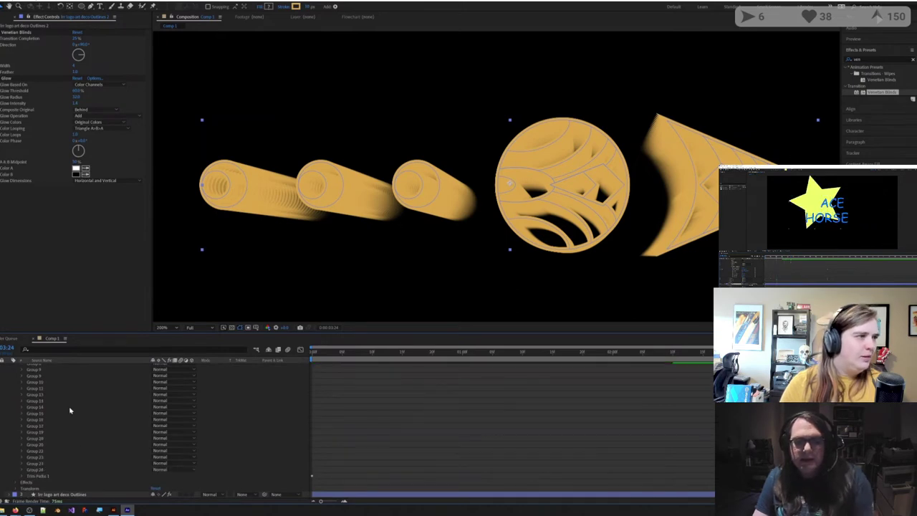
{"action": "scroll", "coordinate": [63, 395], "scroll_direction": "up", "scroll_amount": 5}
Step: Compare the contents of both outlines layers in the enlarged timeline, and undo the deletion of the duplicate's Repeater
{"action": "left_click", "coordinate": [9, 368]}
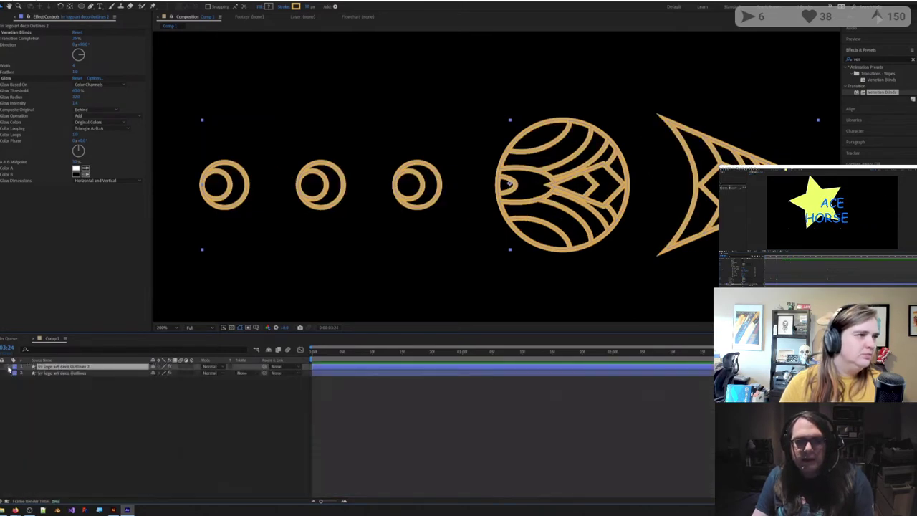
{"action": "left_click", "coordinate": [10, 373]}
{"action": "scroll", "coordinate": [10, 375], "scroll_direction": "down", "scroll_amount": 1}
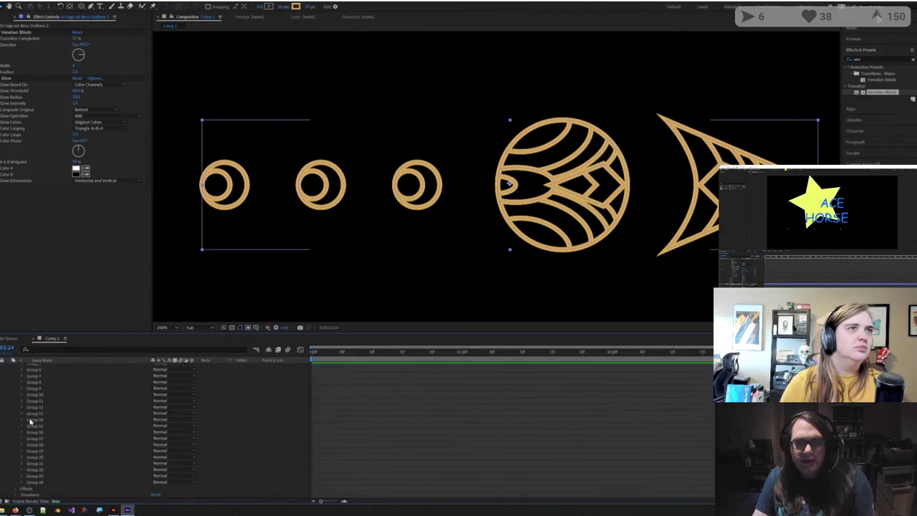
{"action": "scroll", "coordinate": [10, 376], "scroll_direction": "down", "scroll_amount": 3}
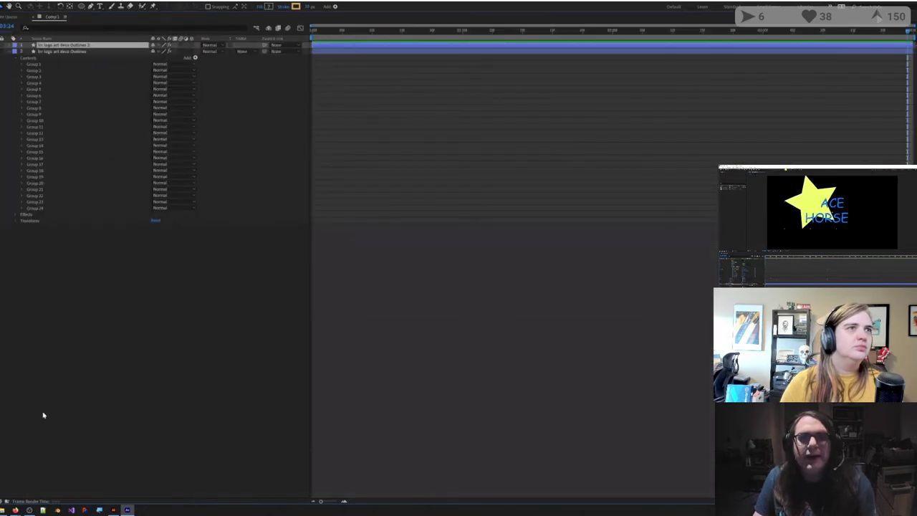
{"action": "key", "text": "ctrl+z"}
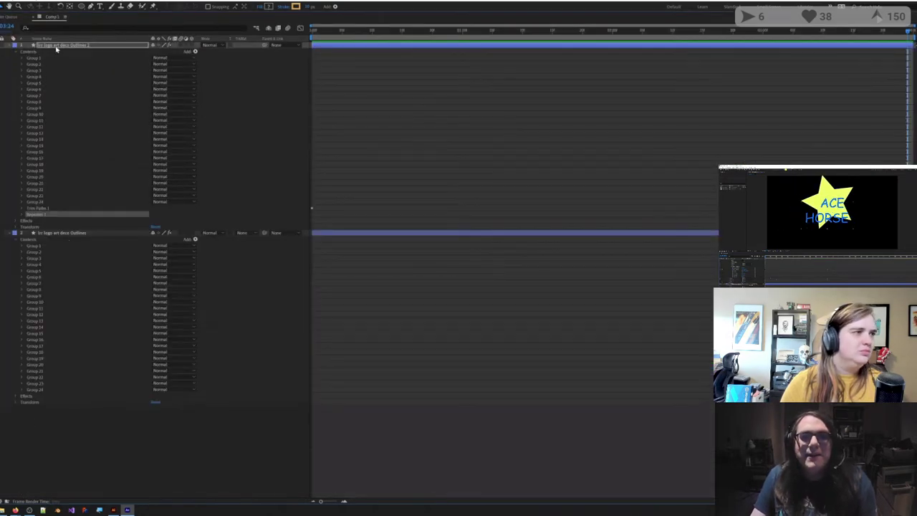
Step: Move the duplicated outlines layer with the Repeater below the original light gray outlines, and view the stacked result
{"action": "left_click_drag", "start_coordinate": [56, 47], "coordinate": [69, 409]}
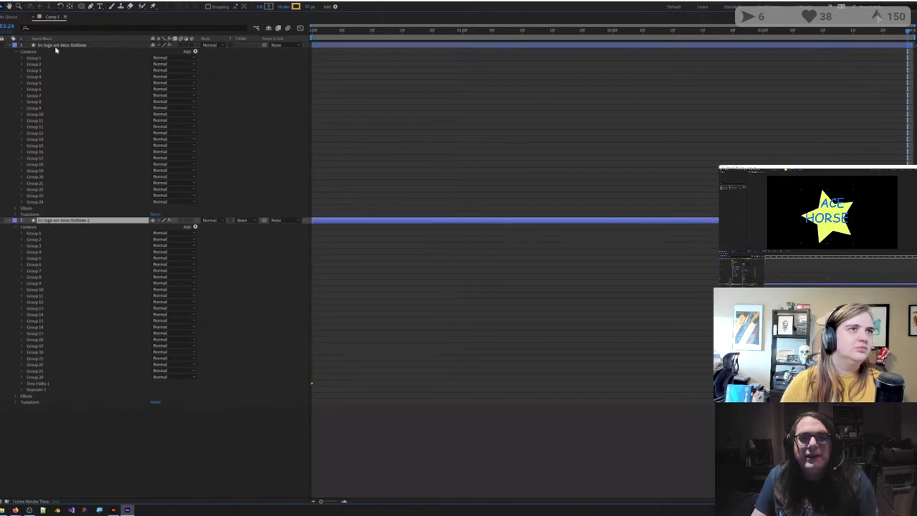
{"action": "left_click", "coordinate": [56, 46]}
{"action": "key", "text": "grave"}
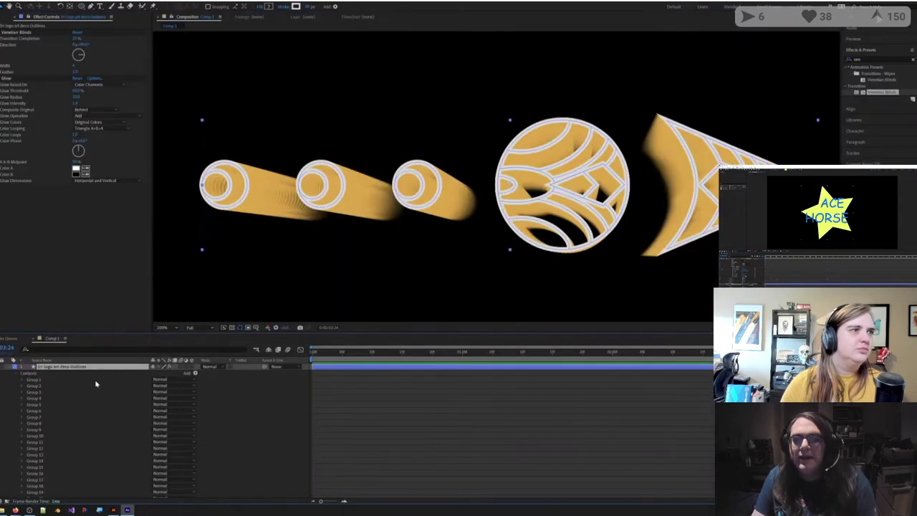
{"action": "left_click", "coordinate": [505, 468]}
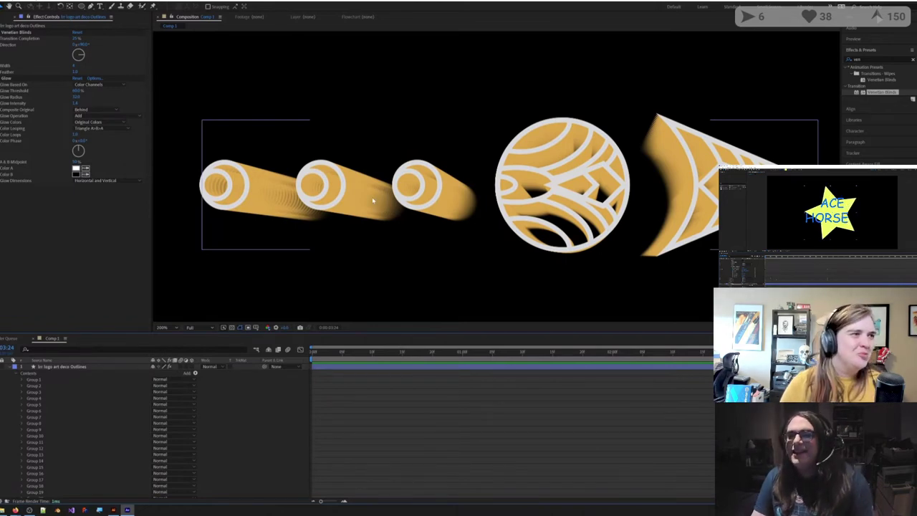
{"action": "scroll", "coordinate": [374, 200], "scroll_direction": "up", "scroll_amount": 2}
{"action": "scroll", "coordinate": [377, 199], "scroll_direction": "up", "scroll_amount": 1}
{"action": "scroll", "coordinate": [376, 199], "scroll_direction": "down", "scroll_amount": 4}
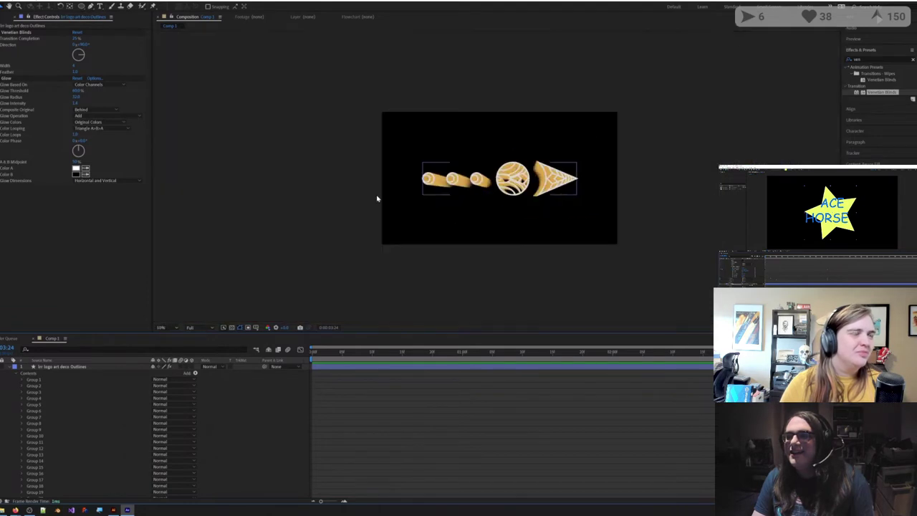
{"action": "scroll", "coordinate": [377, 199], "scroll_direction": "up", "scroll_amount": 2}
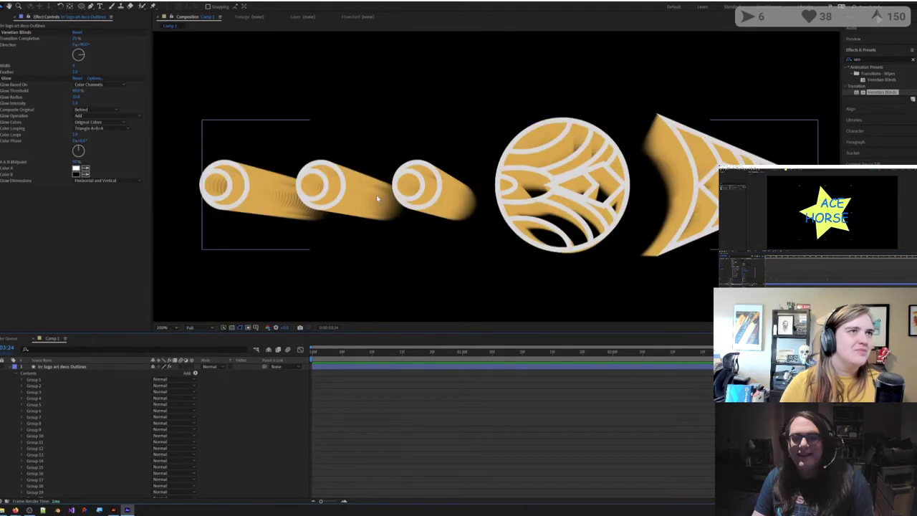
Step: Collapse the outlines layers, add a rectangle shape layer filling the composition on top, and make it an adjustment layer
{"action": "key", "text": "ctrl+d"}
{"action": "left_click", "coordinate": [10, 374]}
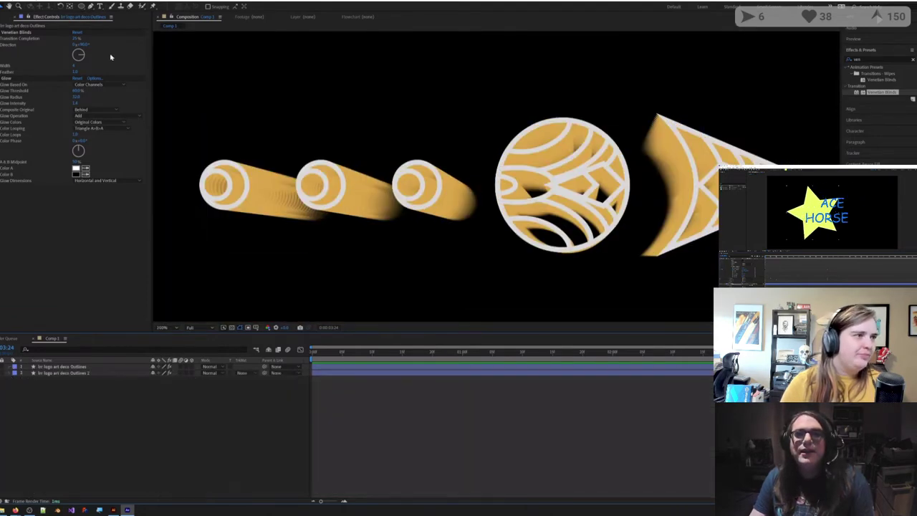
{"action": "left_click", "coordinate": [81, 7]}
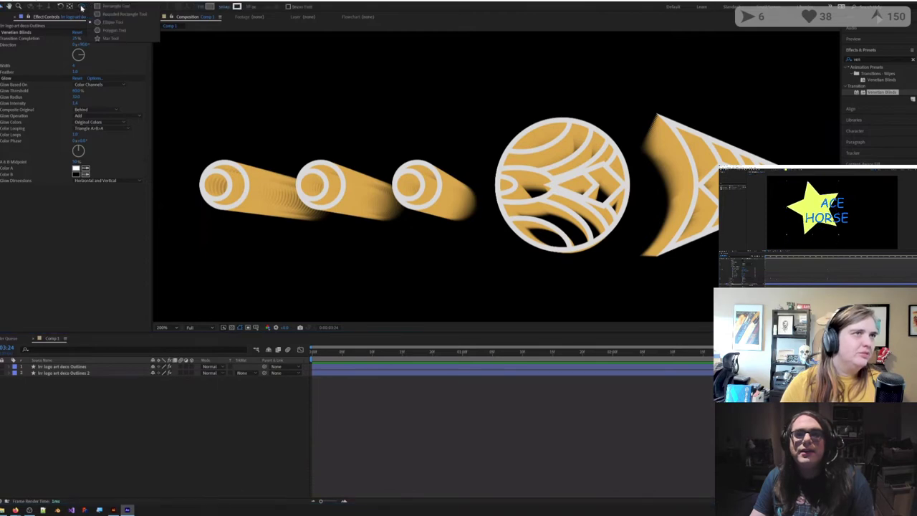
{"action": "double_click", "coordinate": [81, 6]}
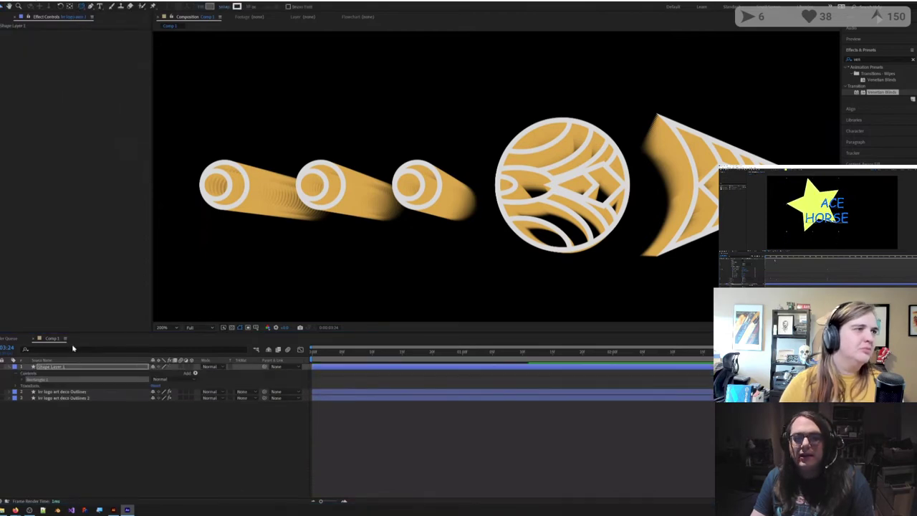
{"action": "left_click", "coordinate": [14, 367]}
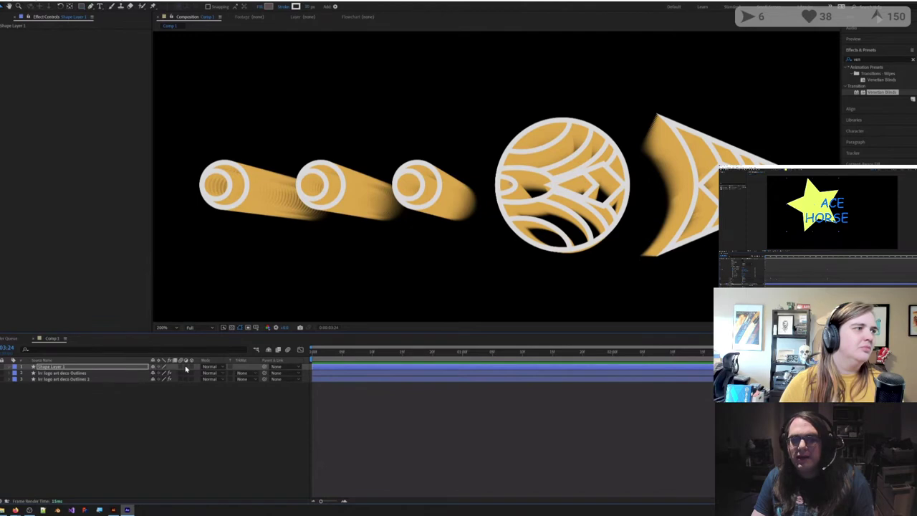
Step: Apply CC Radial Fast Blur to the adjustment layer, set Zoom to Brightest, and adjust the blur amount
{"action": "left_click", "coordinate": [870, 58]}
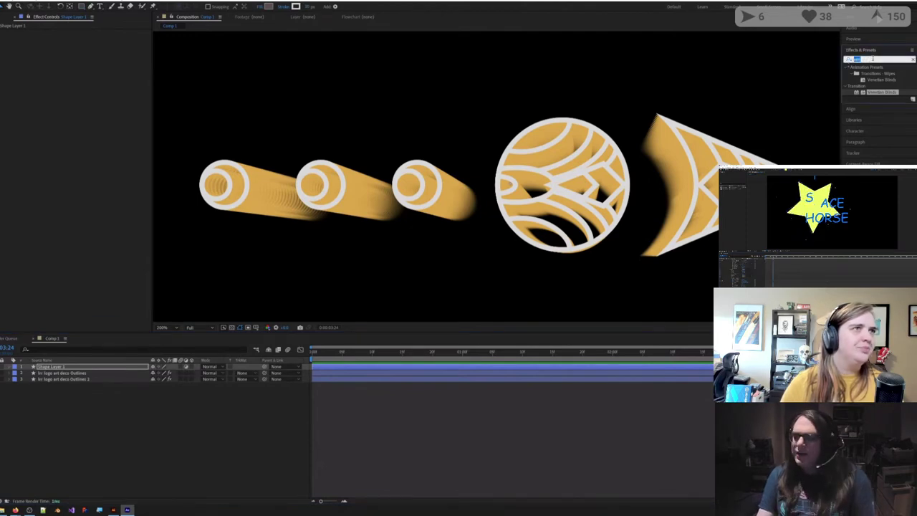
{"action": "type", "text": "fast"}
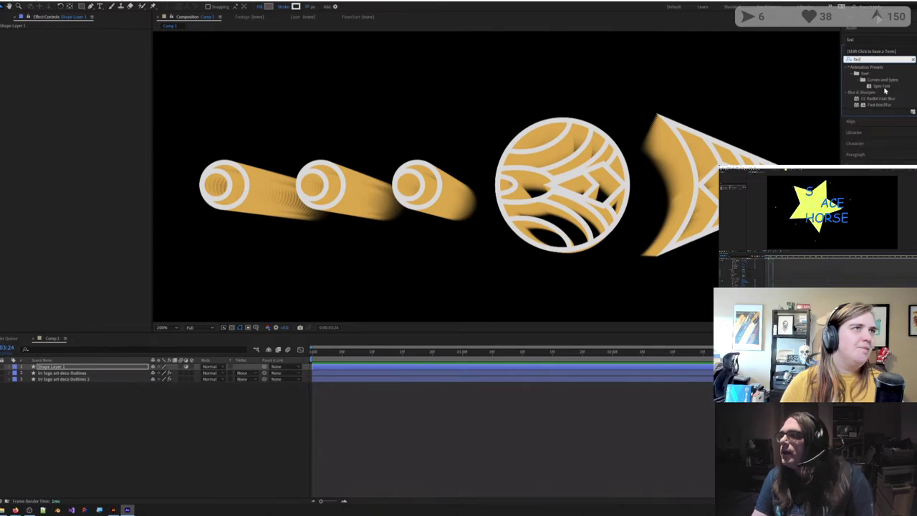
{"action": "left_click", "coordinate": [882, 99]}
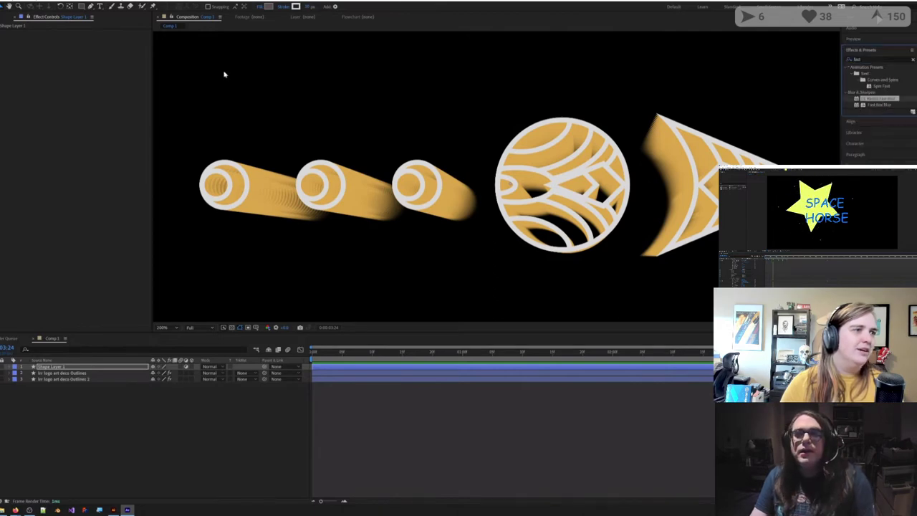
{"action": "left_click", "coordinate": [92, 52]}
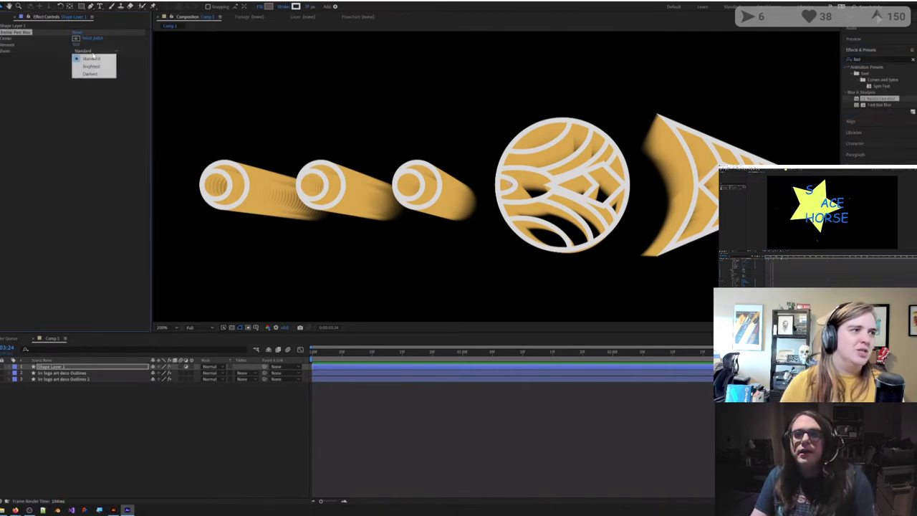
{"action": "left_click", "coordinate": [91, 58]}
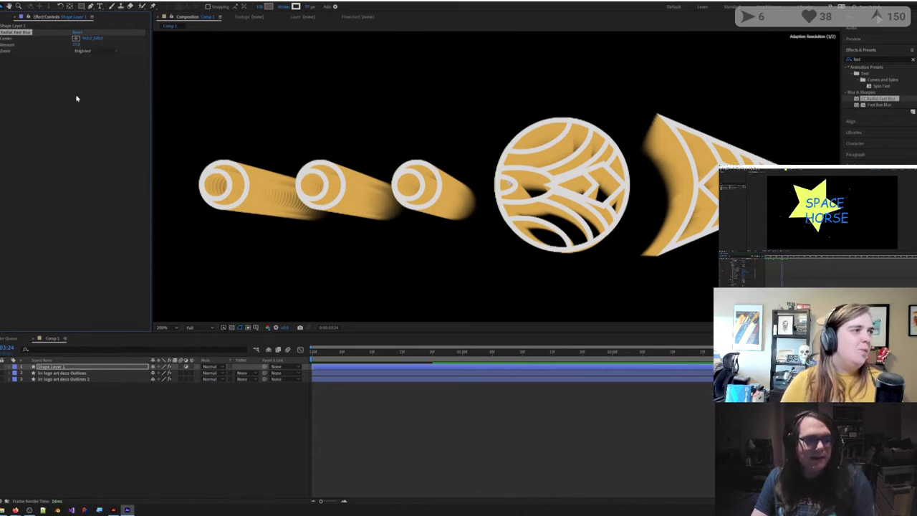
{"action": "left_click", "coordinate": [104, 420]}
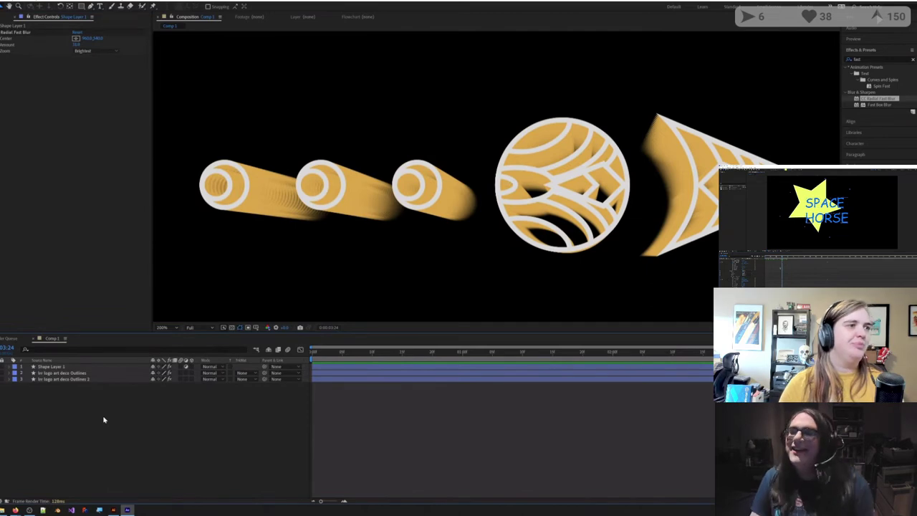
Step: Delete the adjustment layer and the duplicated outlines layer carrying the gold Repeater trail
{"action": "left_click", "coordinate": [55, 367]}
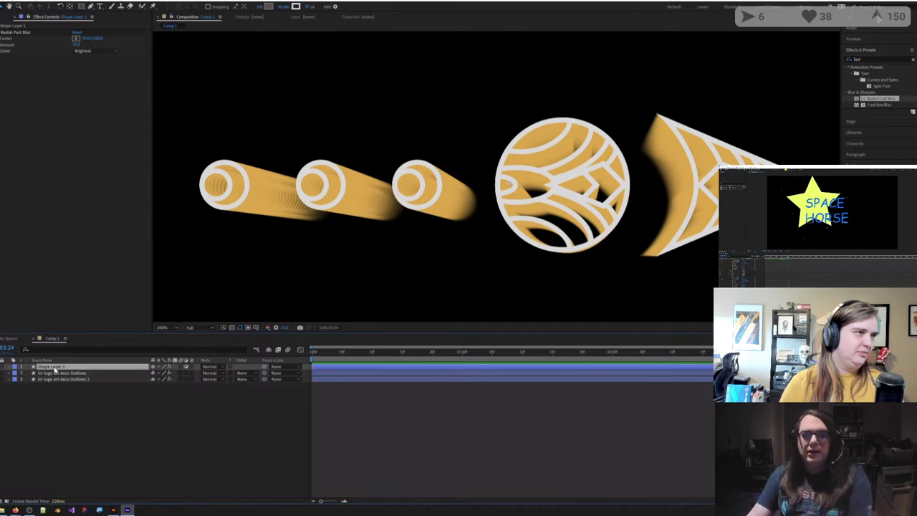
{"action": "left_click", "coordinate": [3, 17]}
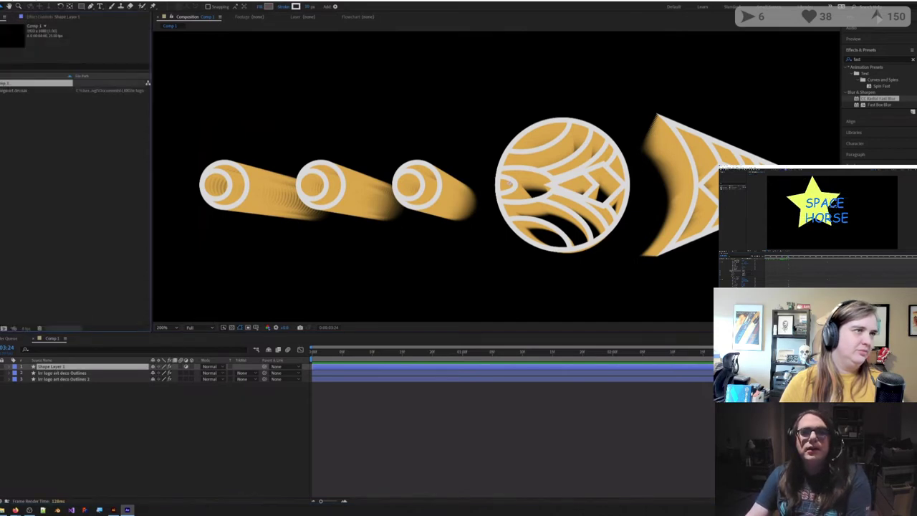
{"action": "left_click", "coordinate": [44, 163]}
{"action": "left_click", "coordinate": [82, 417]}
{"action": "left_click", "coordinate": [47, 368]}
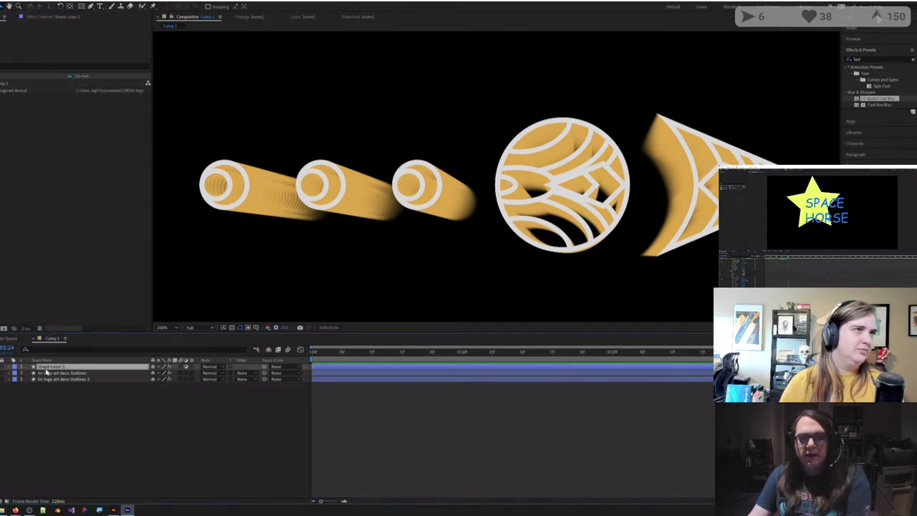
{"action": "key", "text": "Delete"}
{"action": "left_click", "coordinate": [63, 374]}
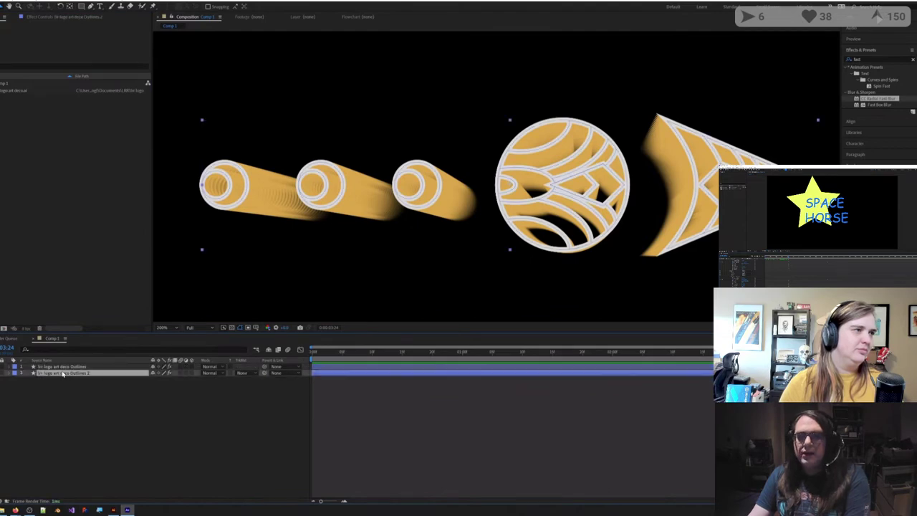
{"action": "key", "text": "Delete"}
Step: Expand the contents of the remaining light gray outlines layer and check which shape operators can be added
{"action": "left_click_drag", "start_coordinate": [327, 352], "coordinate": [310, 356]}
{"action": "key", "text": "space"}
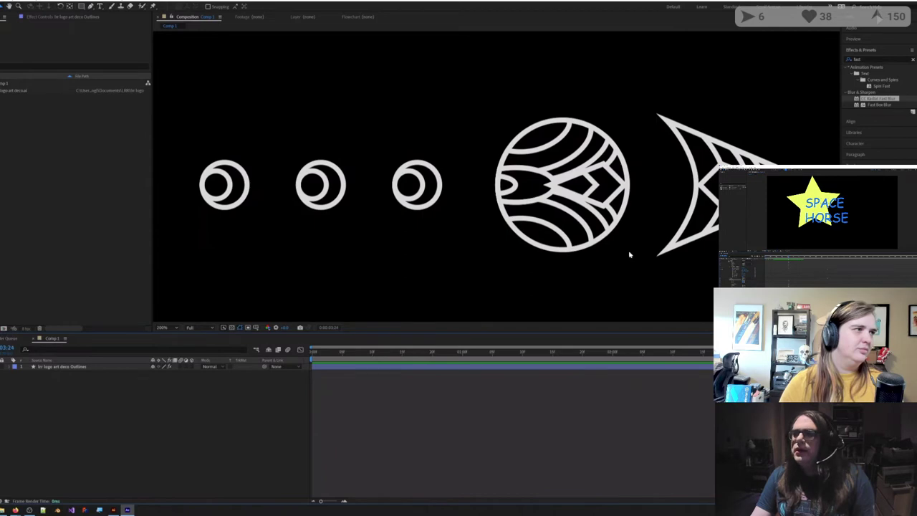
{"action": "scroll", "coordinate": [547, 216], "scroll_direction": "down", "scroll_amount": 2}
{"action": "left_click_drag", "start_coordinate": [537, 232], "coordinate": [508, 232]}
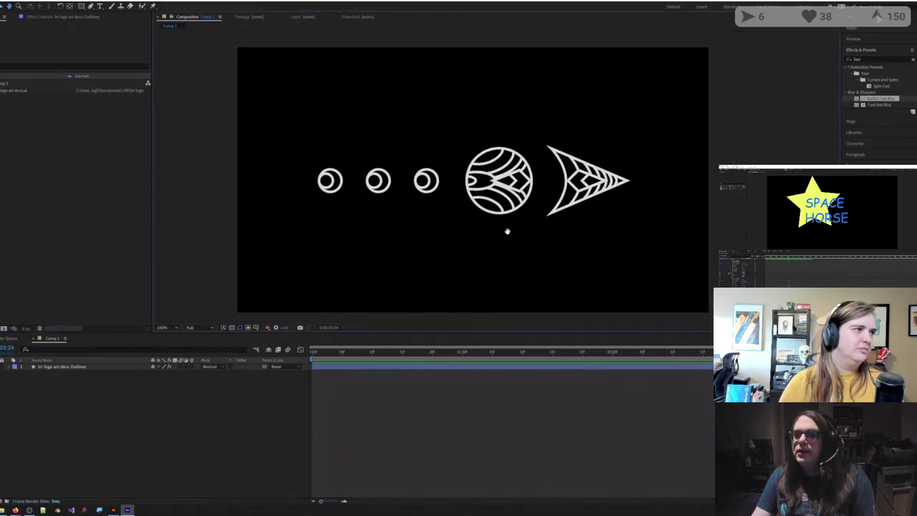
{"action": "left_click", "coordinate": [491, 368]}
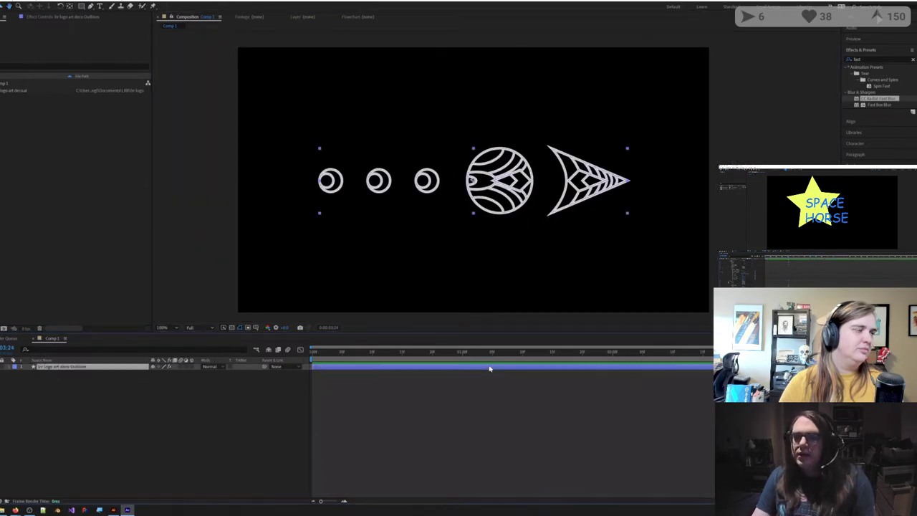
{"action": "left_click", "coordinate": [9, 367]}
{"action": "left_click", "coordinate": [29, 374]}
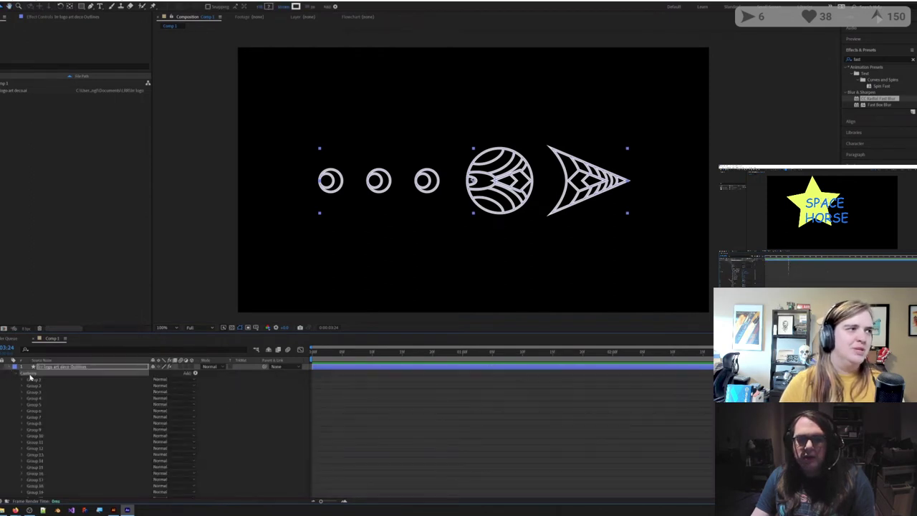
{"action": "left_click", "coordinate": [196, 373]}
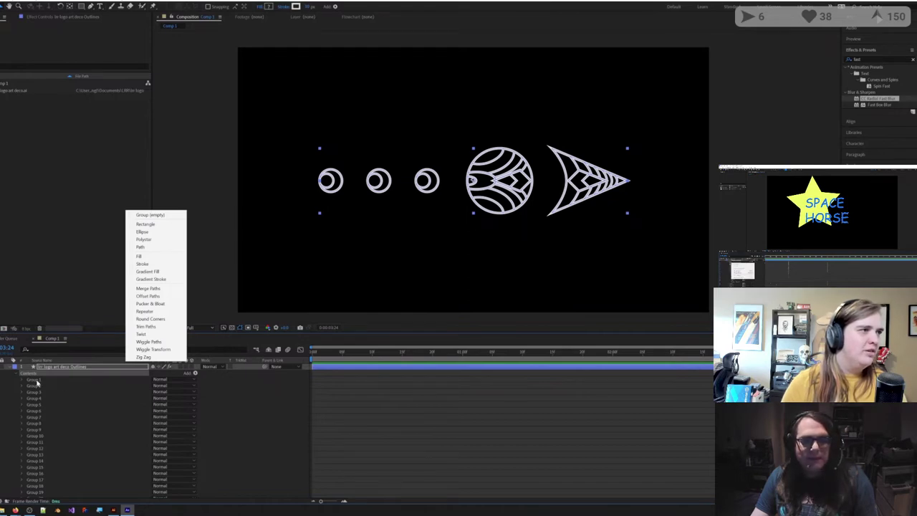
Step: Examine the path, stroke and transform inside Group 1, and look through the layer's other shape groups
{"action": "left_click", "coordinate": [36, 380]}
{"action": "key", "text": "Return"}
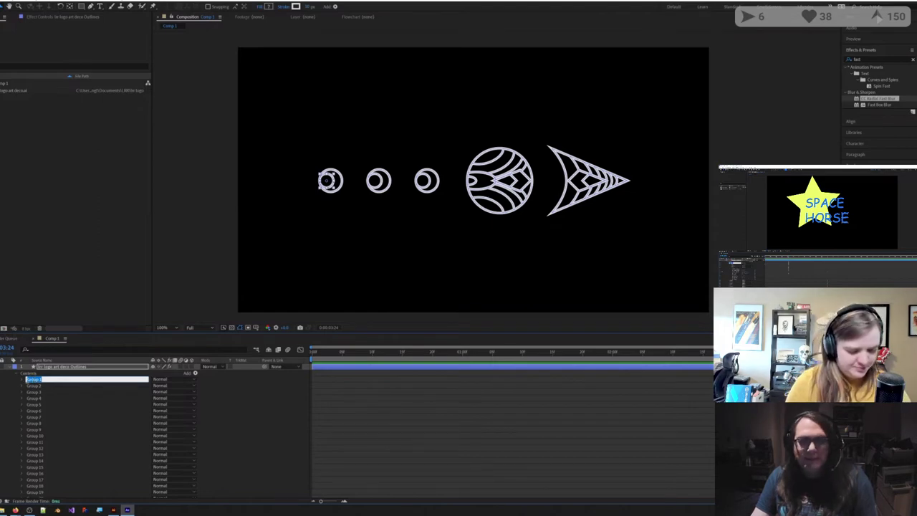
{"action": "left_click", "coordinate": [23, 383]}
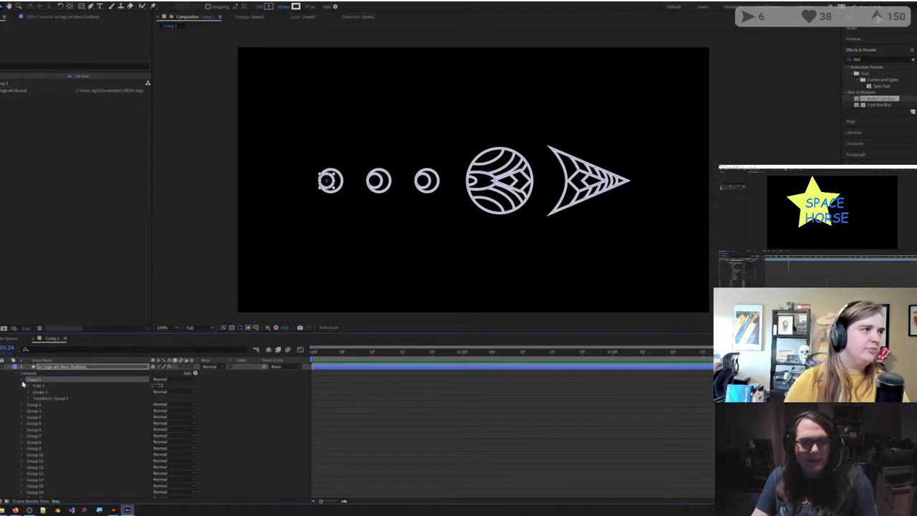
{"action": "left_click", "coordinate": [38, 385]}
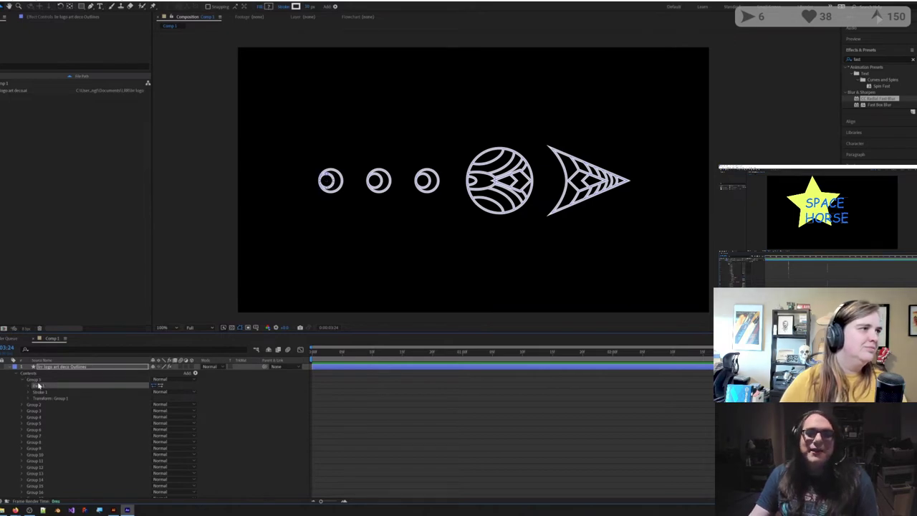
{"action": "left_click", "coordinate": [32, 380]}
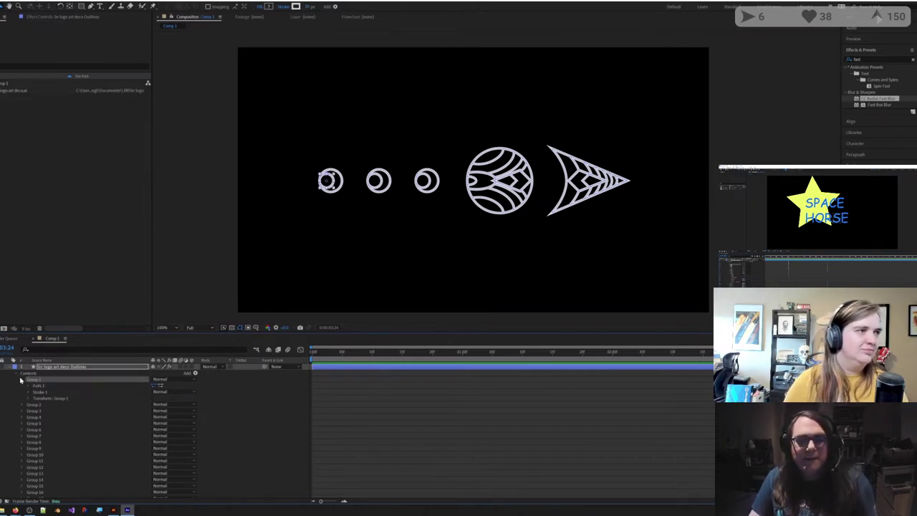
{"action": "left_click", "coordinate": [21, 381]}
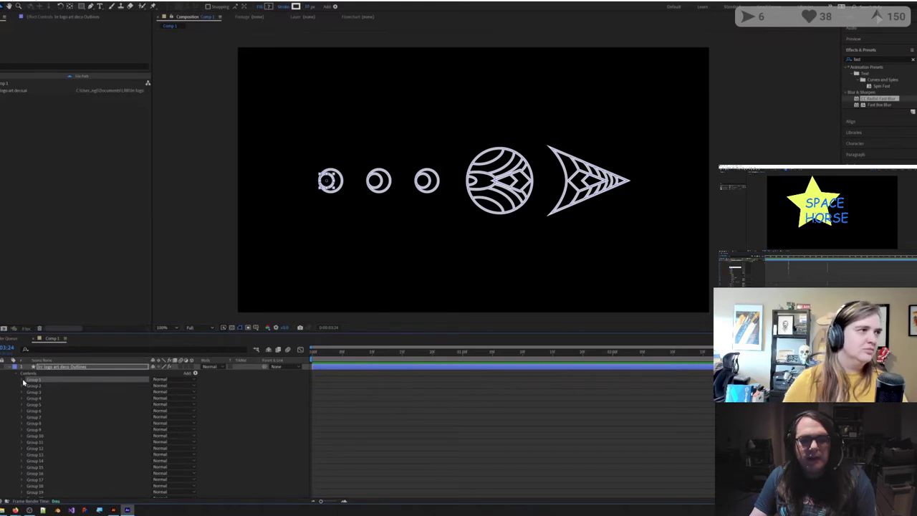
{"action": "left_click", "coordinate": [21, 381]}
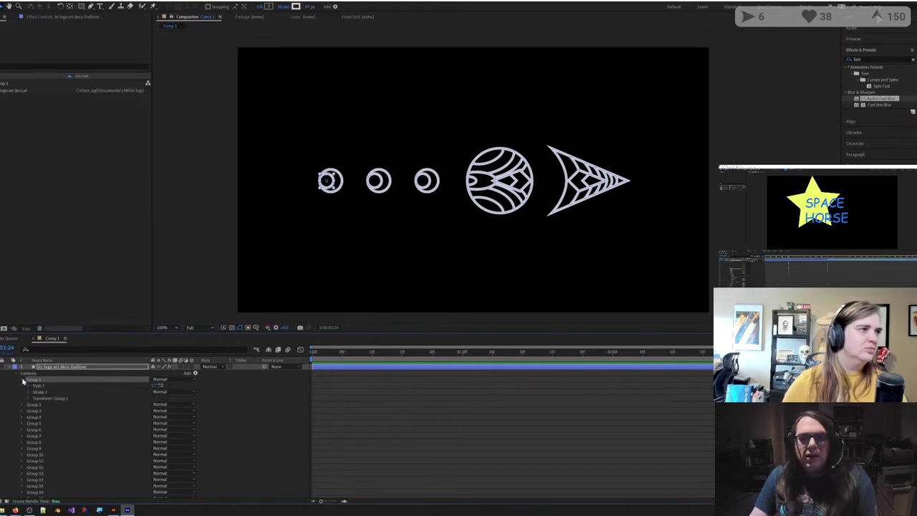
{"action": "left_click", "coordinate": [22, 380]}
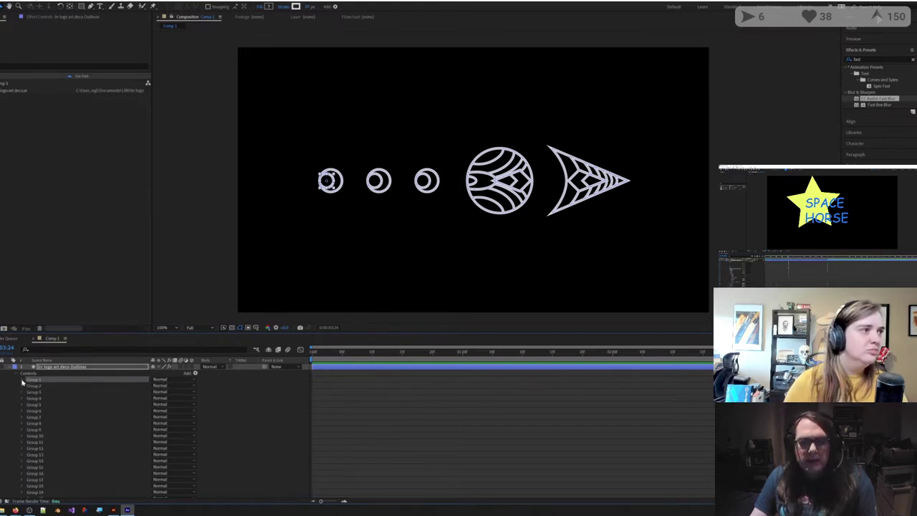
{"action": "scroll", "coordinate": [8, 419], "scroll_direction": "down", "scroll_amount": 3}
{"action": "scroll", "coordinate": [9, 418], "scroll_direction": "up", "scroll_amount": 2}
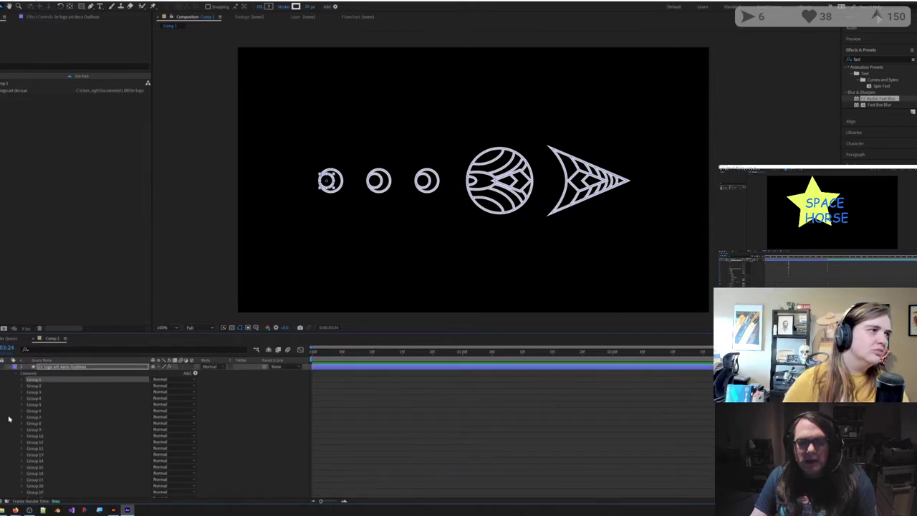
Step: Add a Gradient Fill to the outlines layer's contents, and delete it again
{"action": "left_click", "coordinate": [196, 374]}
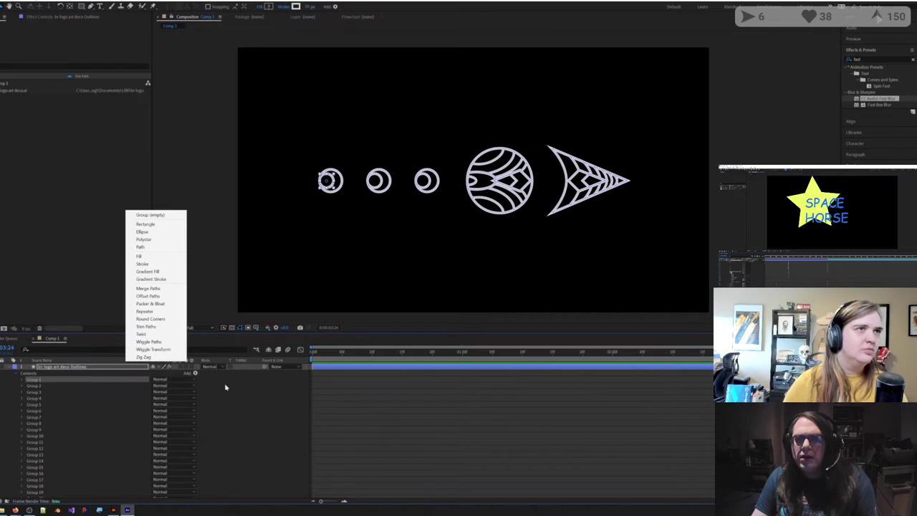
{"action": "left_click", "coordinate": [410, 421]}
{"action": "left_click", "coordinate": [410, 421]}
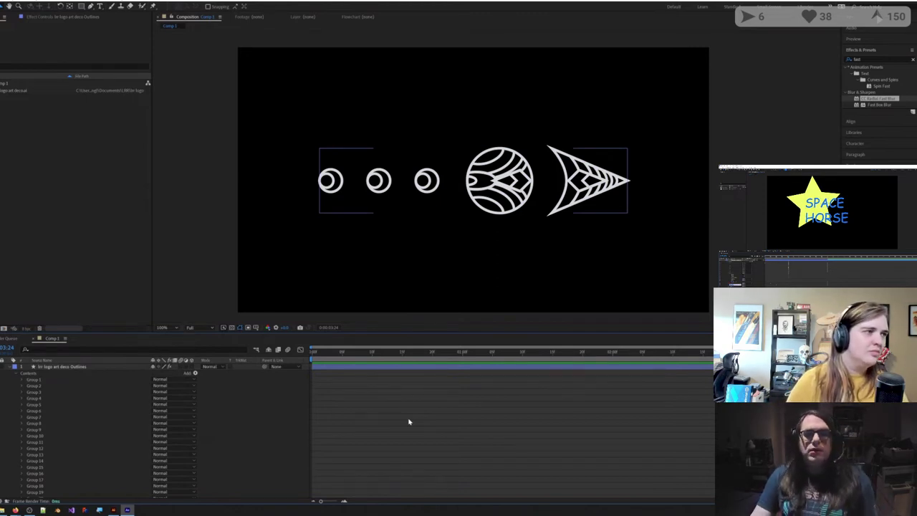
{"action": "left_click", "coordinate": [420, 368]}
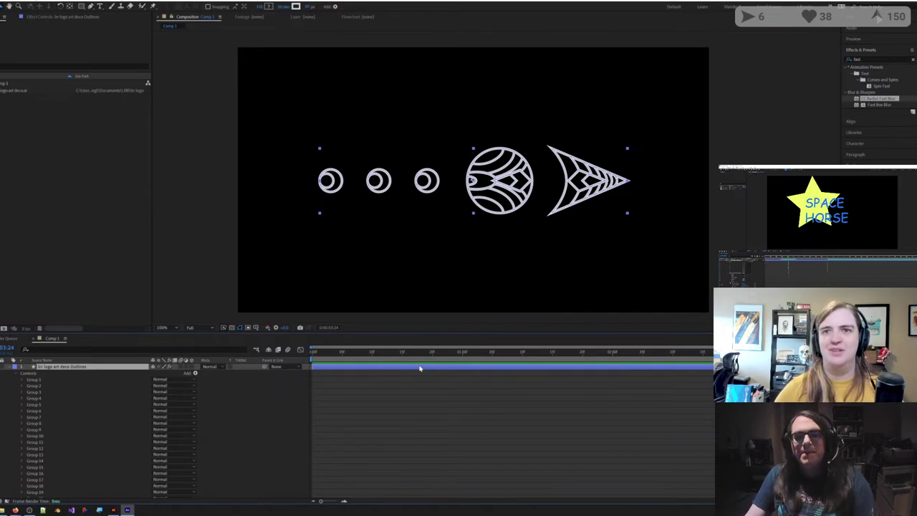
{"action": "left_click", "coordinate": [17, 374]}
{"action": "left_click", "coordinate": [17, 374]}
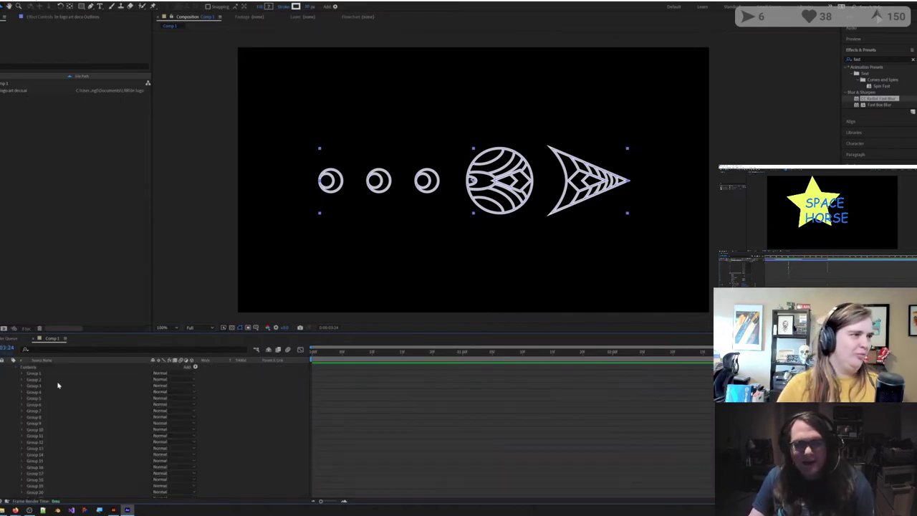
{"action": "left_click", "coordinate": [195, 366]}
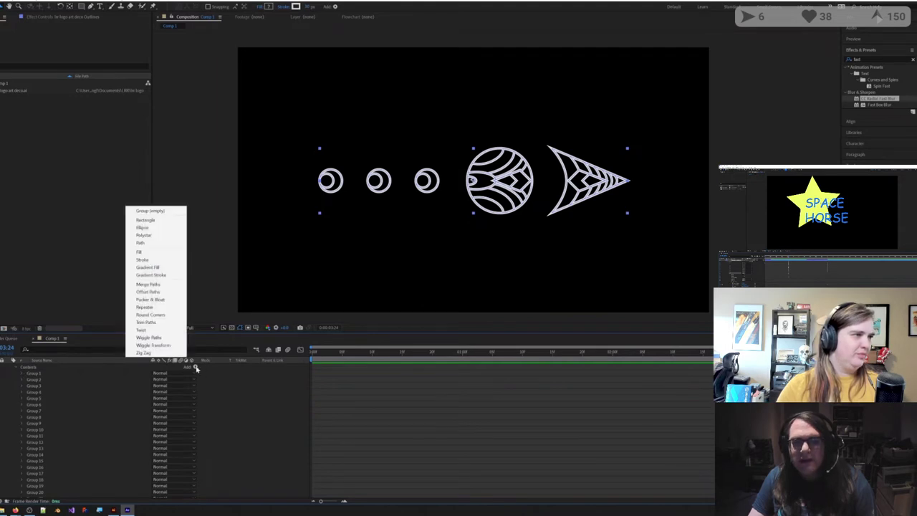
{"action": "left_click", "coordinate": [152, 268]}
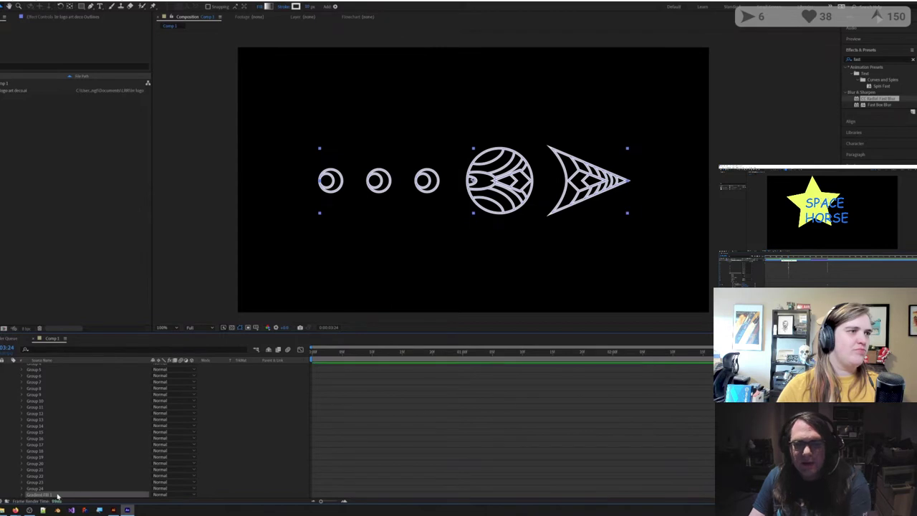
{"action": "key", "text": "Delete"}
Step: Add a Gradient Stroke to the outlines layer's contents and composite it above the previous items in the same group
{"action": "scroll", "coordinate": [204, 362], "scroll_direction": "up", "scroll_amount": 3}
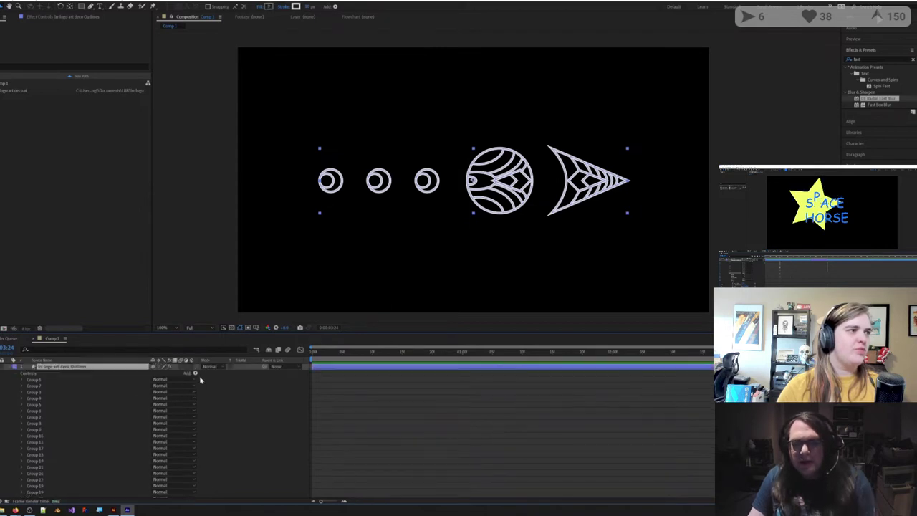
{"action": "left_click", "coordinate": [195, 373]}
{"action": "left_click", "coordinate": [159, 281]}
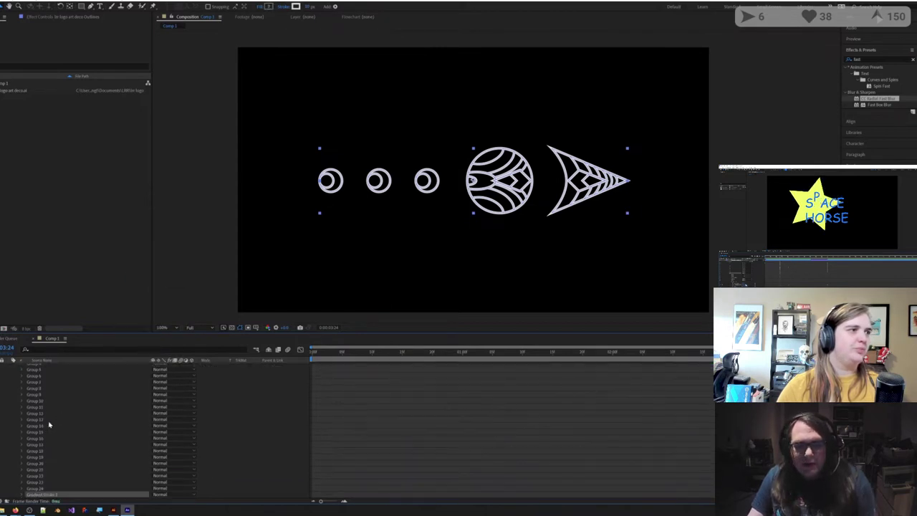
{"action": "left_click", "coordinate": [23, 494]}
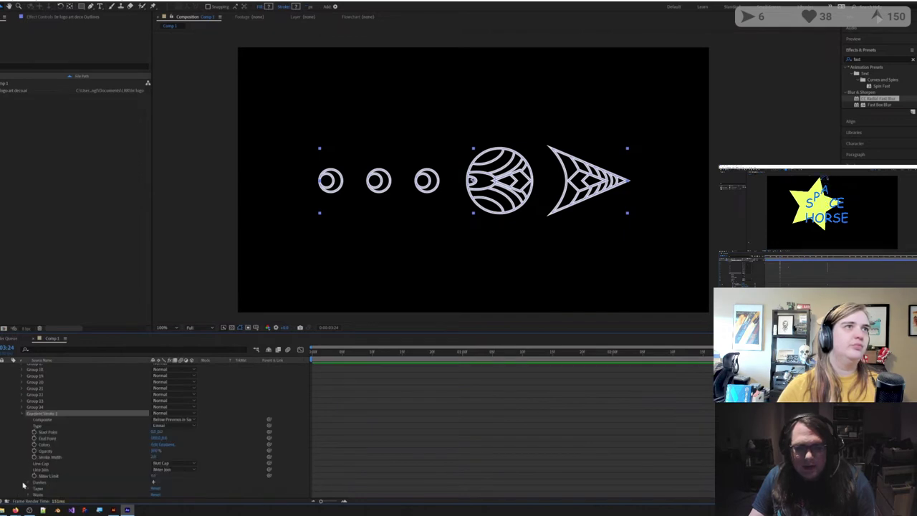
{"action": "left_click", "coordinate": [172, 420]}
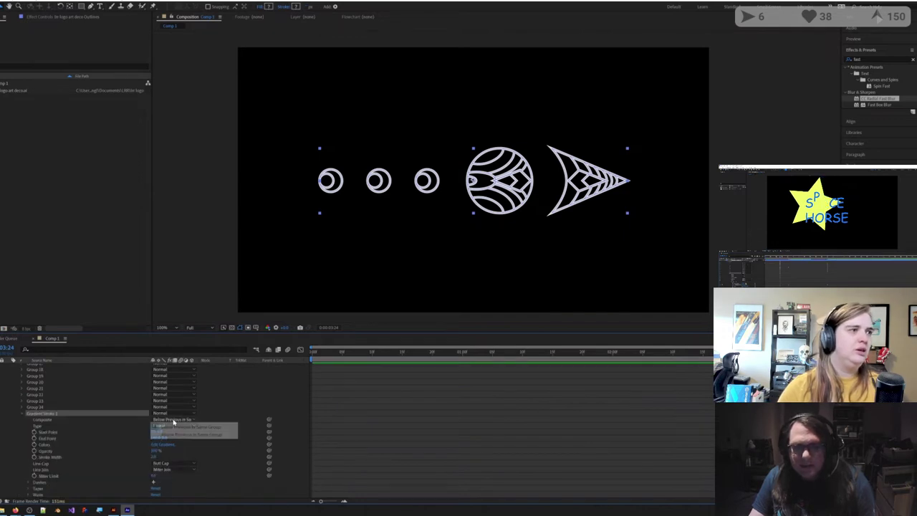
{"action": "left_click", "coordinate": [172, 435]}
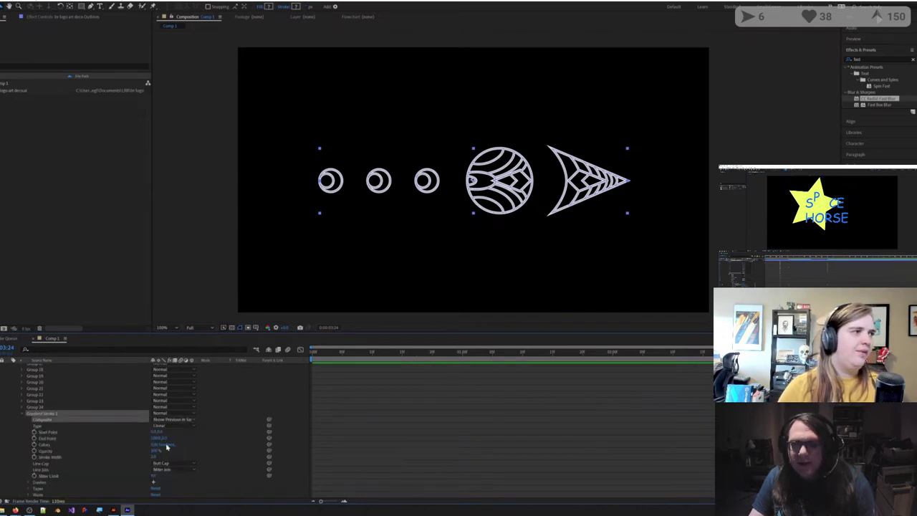
Step: Edit the stroke's gradient colors, making the first stop red and adding yellow, green and light blue stops
{"action": "left_click", "coordinate": [166, 446]}
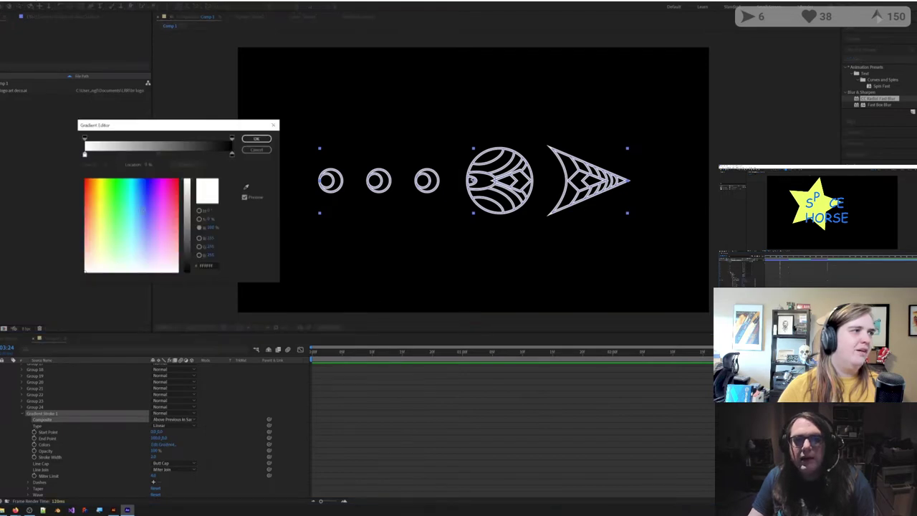
{"action": "left_click", "coordinate": [168, 210]}
{"action": "left_click_drag", "start_coordinate": [178, 194], "coordinate": [185, 178]}
{"action": "left_click", "coordinate": [104, 154]}
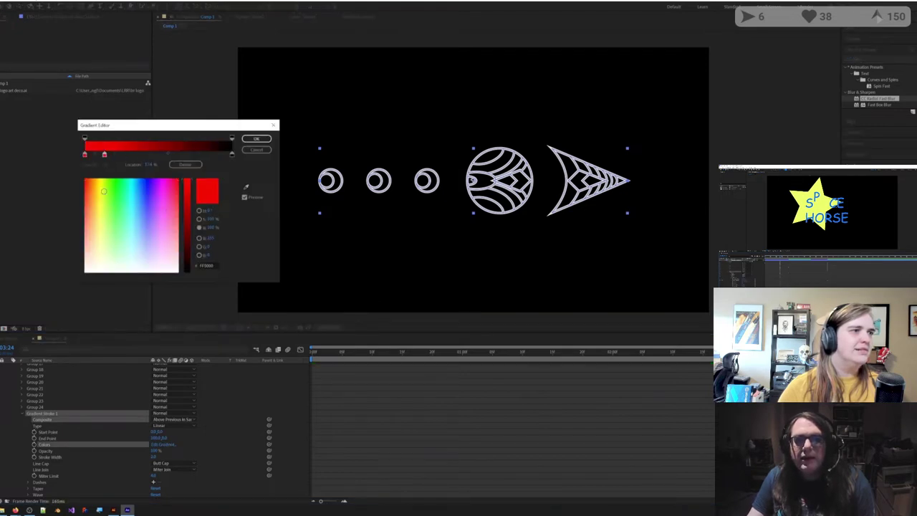
{"action": "left_click_drag", "start_coordinate": [102, 193], "coordinate": [119, 172]}
{"action": "left_click", "coordinate": [134, 154]}
{"action": "left_click", "coordinate": [153, 154]}
{"action": "left_click", "coordinate": [138, 172]}
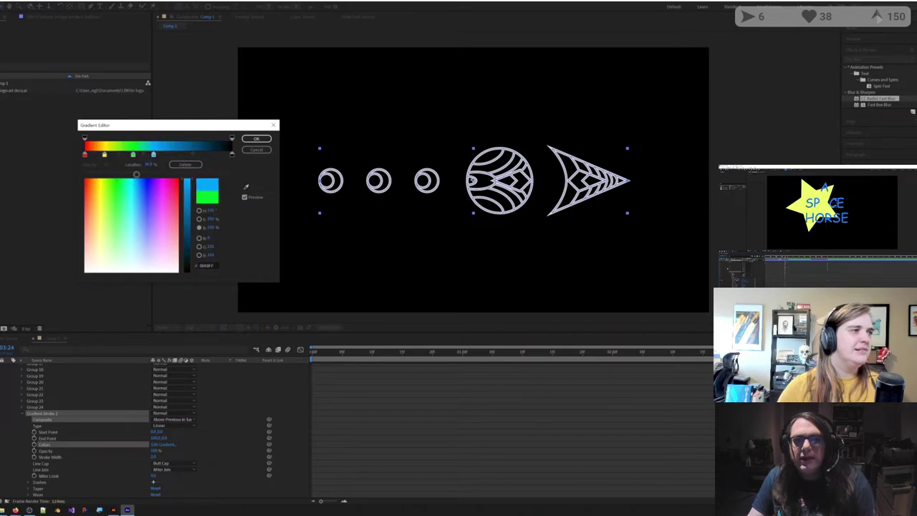
Step: Complete the rainbow gradient with a purple stop and a red end stop, and spread the blue and purple stops more evenly
{"action": "left_click", "coordinate": [179, 154]}
{"action": "left_click", "coordinate": [171, 180]}
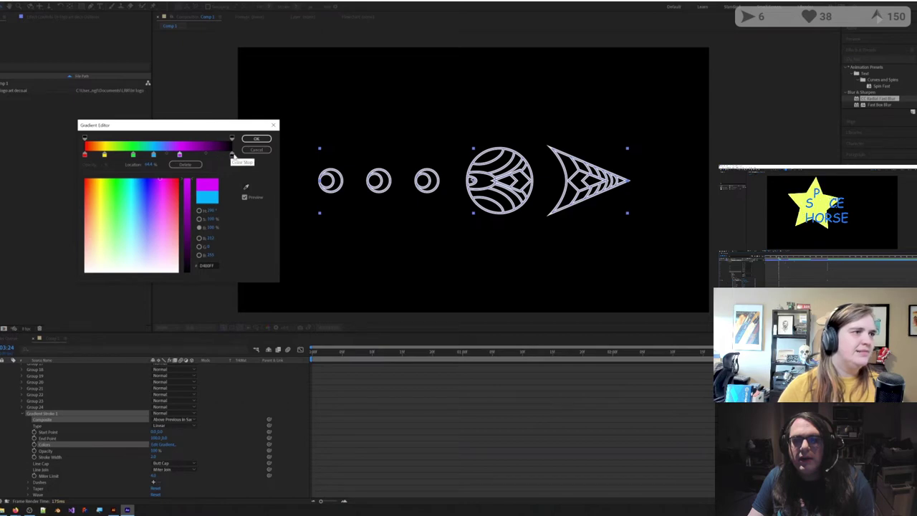
{"action": "left_click", "coordinate": [234, 156]}
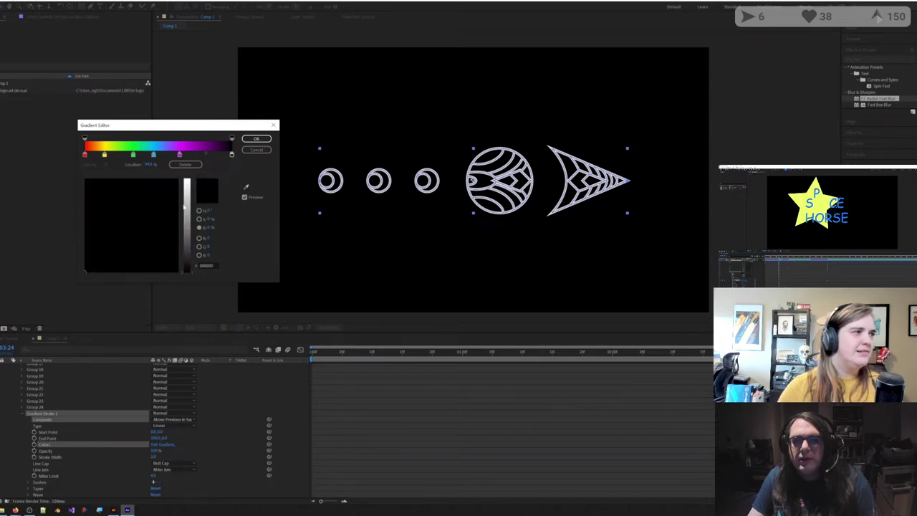
{"action": "left_click", "coordinate": [185, 177]}
{"action": "left_click_drag", "start_coordinate": [164, 180], "coordinate": [169, 154]}
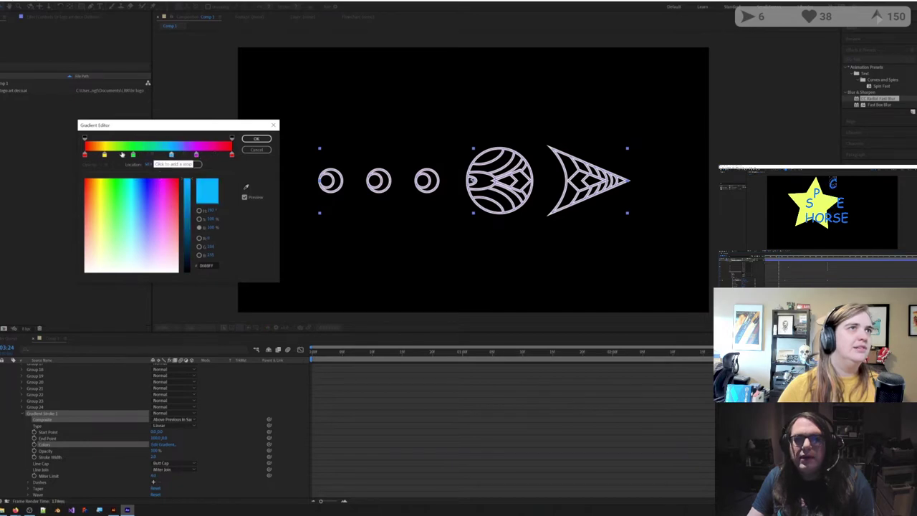
{"action": "left_click", "coordinate": [257, 138]}
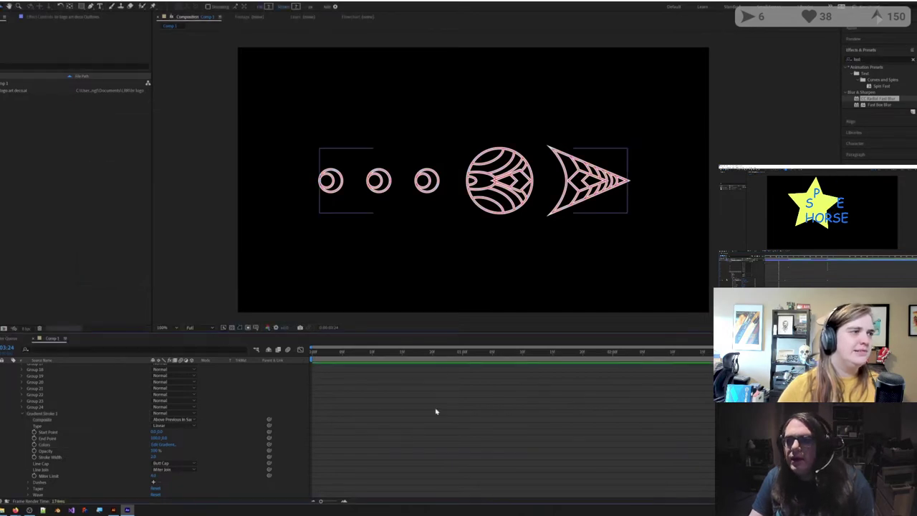
Step: Increase the Gradient Stroke's width until it covers the light gray outlines
{"action": "scroll", "coordinate": [384, 171], "scroll_direction": "up", "scroll_amount": 2}
{"action": "scroll", "coordinate": [384, 171], "scroll_direction": "down", "scroll_amount": 2}
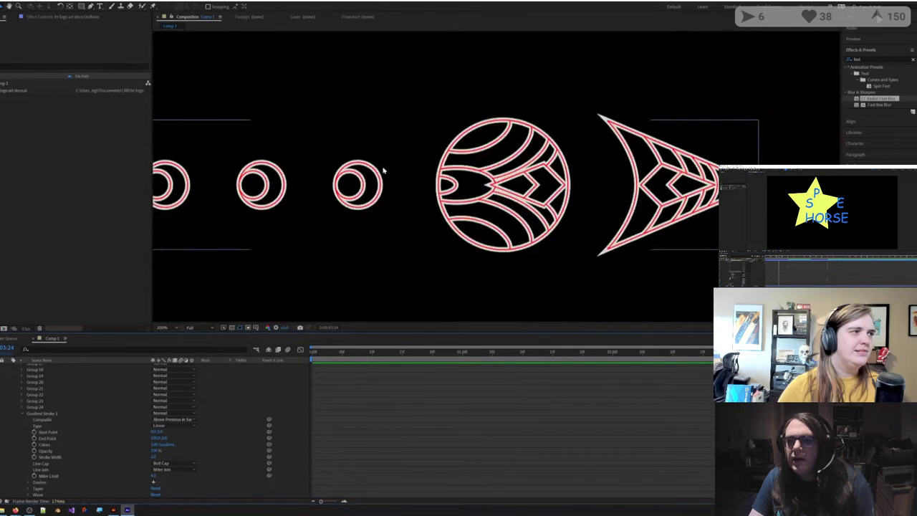
{"action": "scroll", "coordinate": [384, 170], "scroll_direction": "up", "scroll_amount": 1}
{"action": "mouse_move", "coordinate": [154, 456]}
{"action": "left_mouse_down"}
{"action": "mouse_move", "coordinate": [167, 457]}
{"action": "mouse_move", "coordinate": [150, 457]}
{"action": "left_mouse_up"}
{"action": "scroll", "coordinate": [377, 250], "scroll_direction": "down", "scroll_amount": 1}
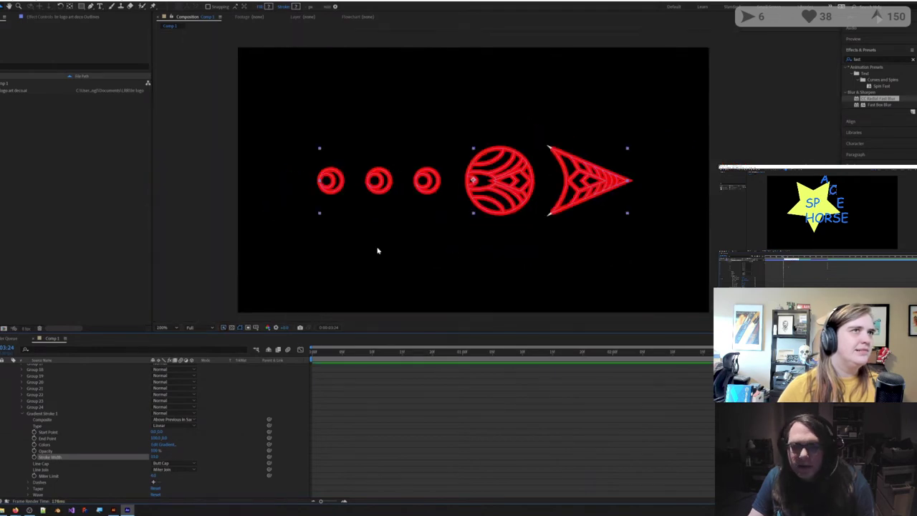
{"action": "left_click", "coordinate": [418, 473]}
Step: Try the Projecting Cap on the Gradient Stroke and settle on Round Cap as its line cap
{"action": "left_click", "coordinate": [163, 463]}
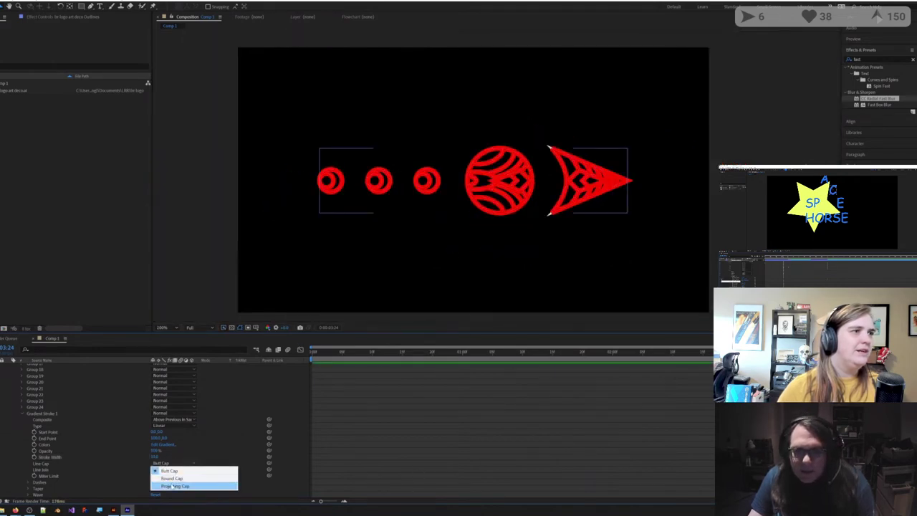
{"action": "left_click", "coordinate": [172, 485]}
{"action": "left_click", "coordinate": [170, 470]}
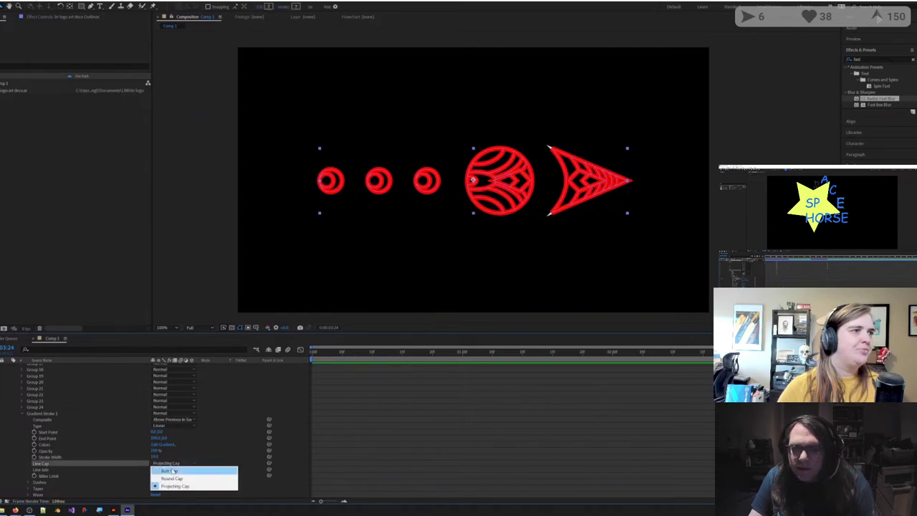
{"action": "left_click", "coordinate": [172, 479]}
Step: Try the Round Join and Bevel Join on the Gradient Stroke, and go back to Miter Join
{"action": "left_click", "coordinate": [170, 471]}
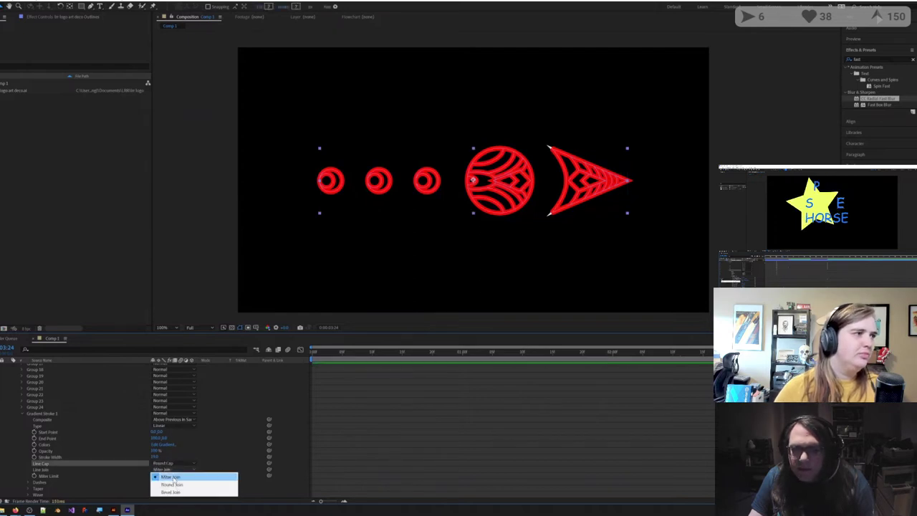
{"action": "left_click", "coordinate": [172, 478]}
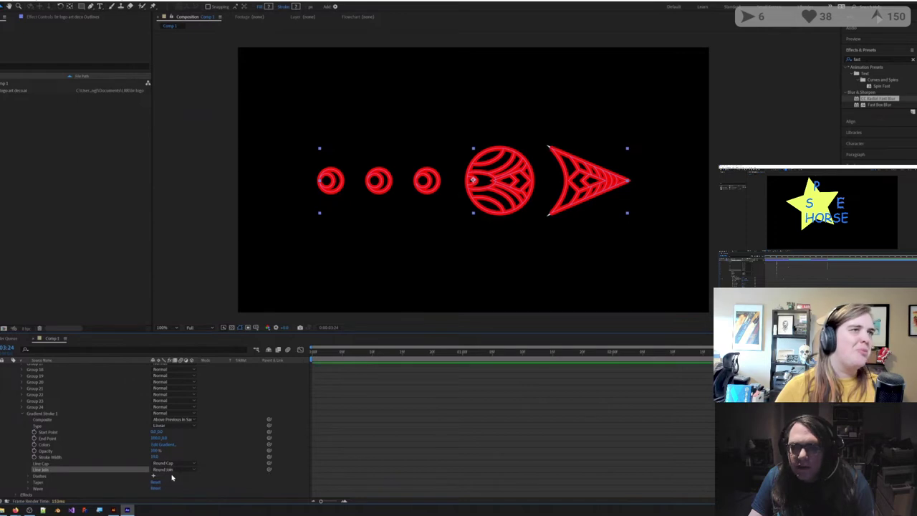
{"action": "left_click", "coordinate": [170, 470]}
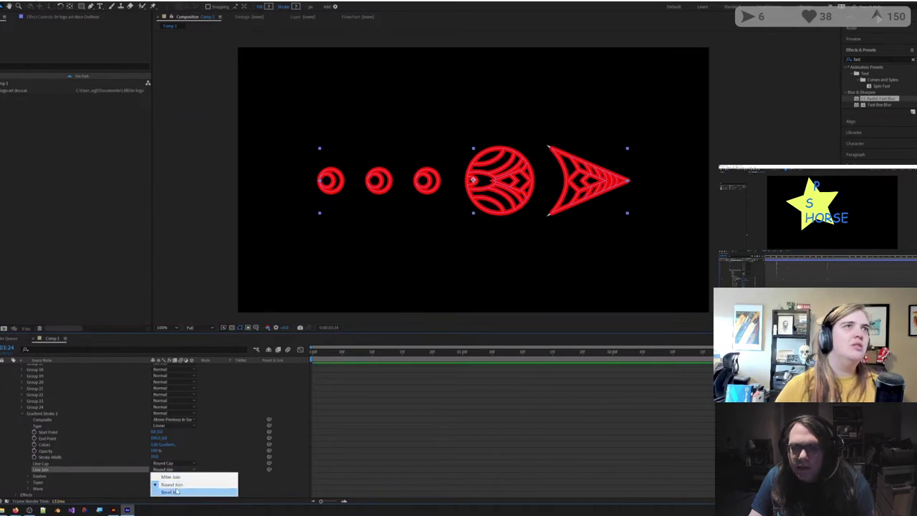
{"action": "left_click", "coordinate": [177, 492]}
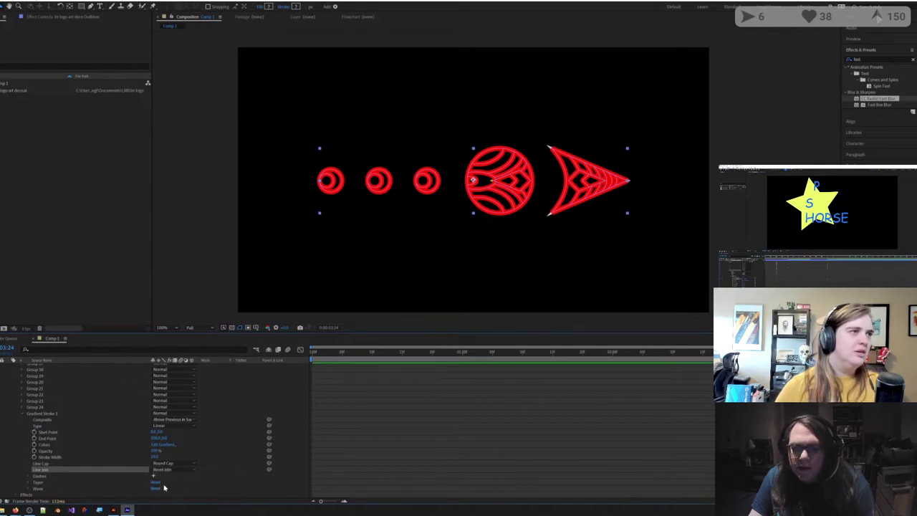
{"action": "left_click", "coordinate": [170, 470]}
{"action": "left_click", "coordinate": [170, 474]}
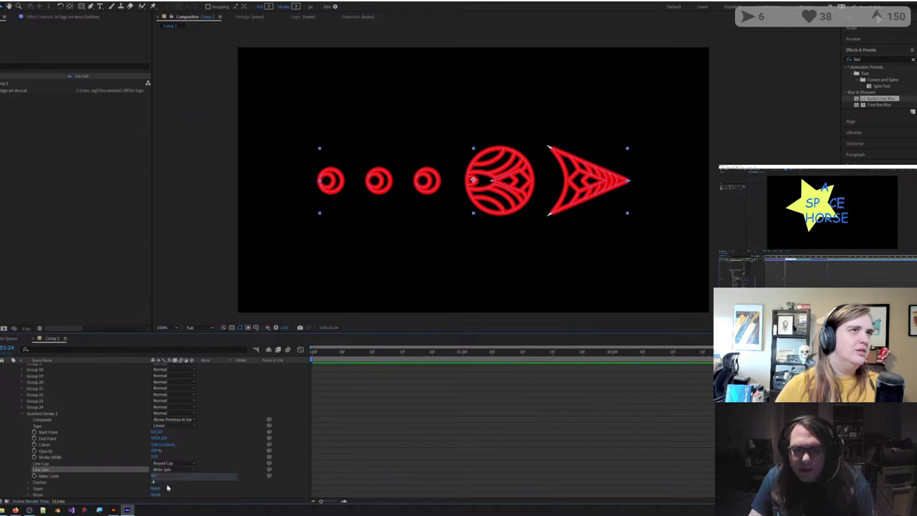
Step: Raise the Gradient Stroke's miter limit until the arrow's pointed corners are fully covered
{"action": "left_click", "coordinate": [153, 477]}
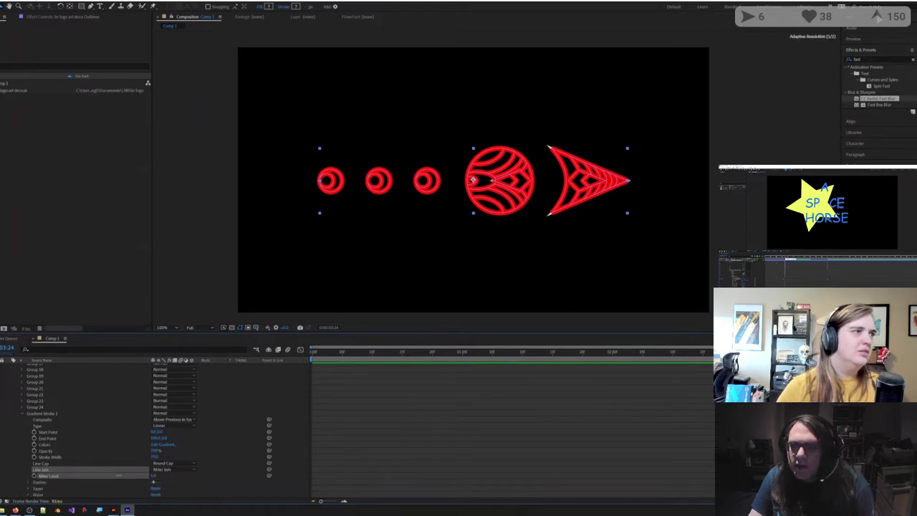
{"action": "left_click_drag", "start_coordinate": [119, 475], "coordinate": [254, 473]}
{"action": "left_click", "coordinate": [262, 246]}
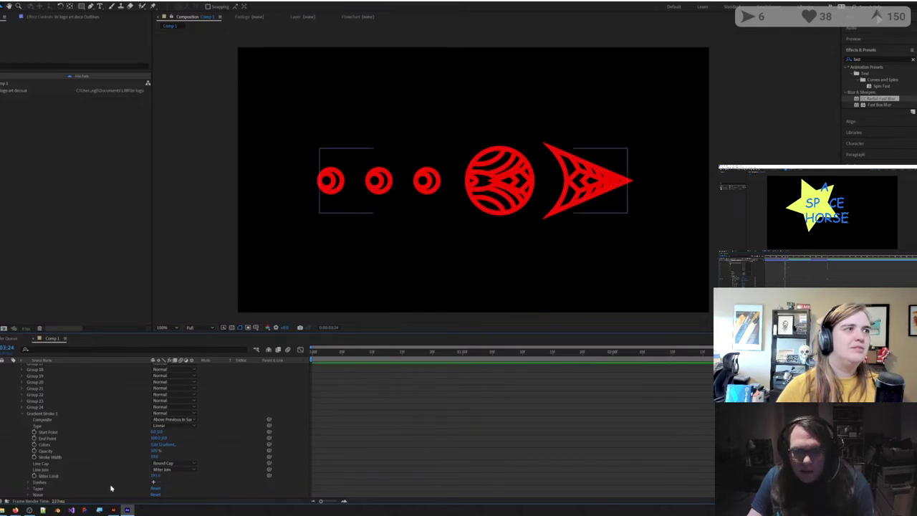
Step: Shift the gradient's start point horizontally toward the arrow's tip so the rainbow spans the whole logo
{"action": "left_click", "coordinate": [153, 433]}
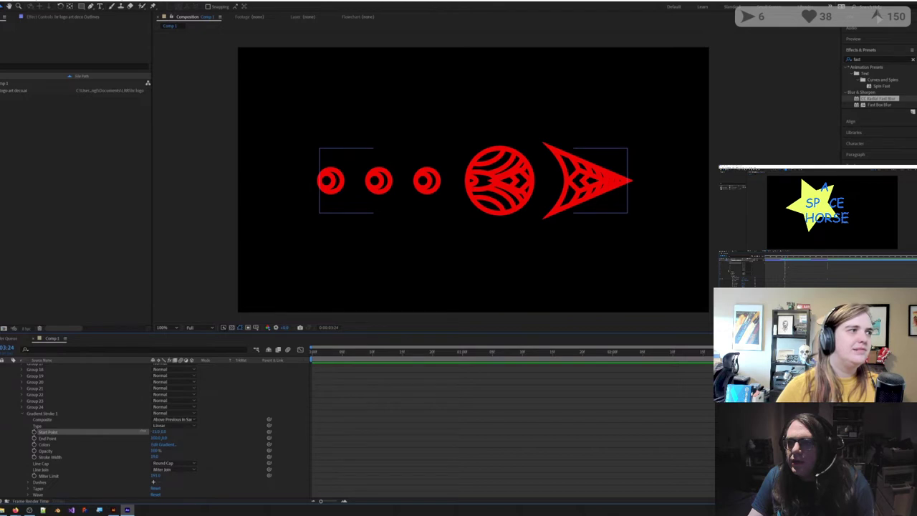
{"action": "left_click_drag", "start_coordinate": [143, 431], "coordinate": [0, 432]}
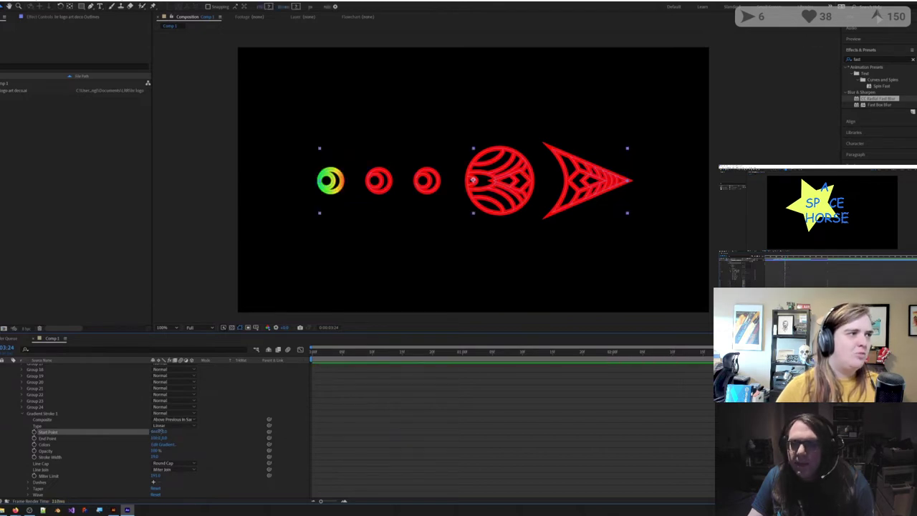
{"action": "left_click_drag", "start_coordinate": [186, 428], "coordinate": [567, 418]}
{"action": "left_click", "coordinate": [424, 418]}
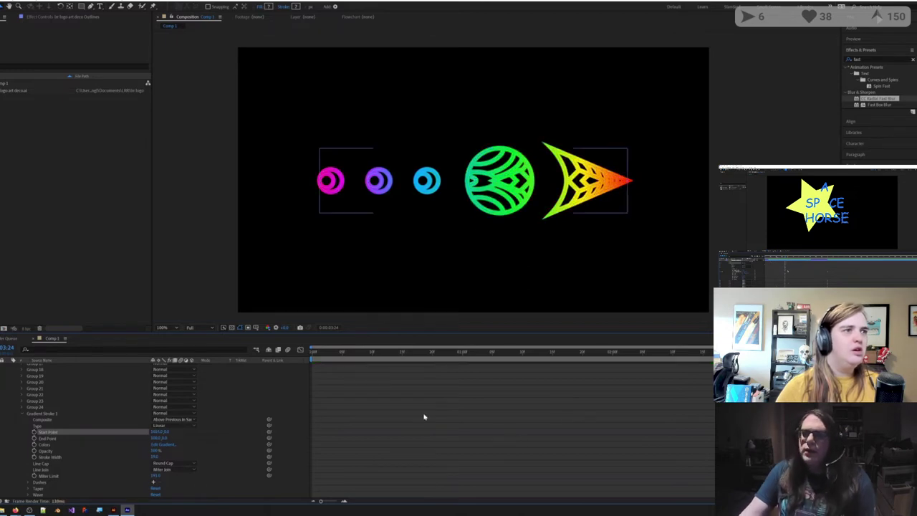
Step: Return to the start of the timeline, search the effects for "hue" and apply Hue/Saturation to the outlines layer
{"action": "scroll", "coordinate": [423, 416], "scroll_direction": "up", "scroll_amount": 5}
{"action": "left_click_drag", "start_coordinate": [355, 353], "coordinate": [313, 356]}
{"action": "key", "text": "ctrl+a"}
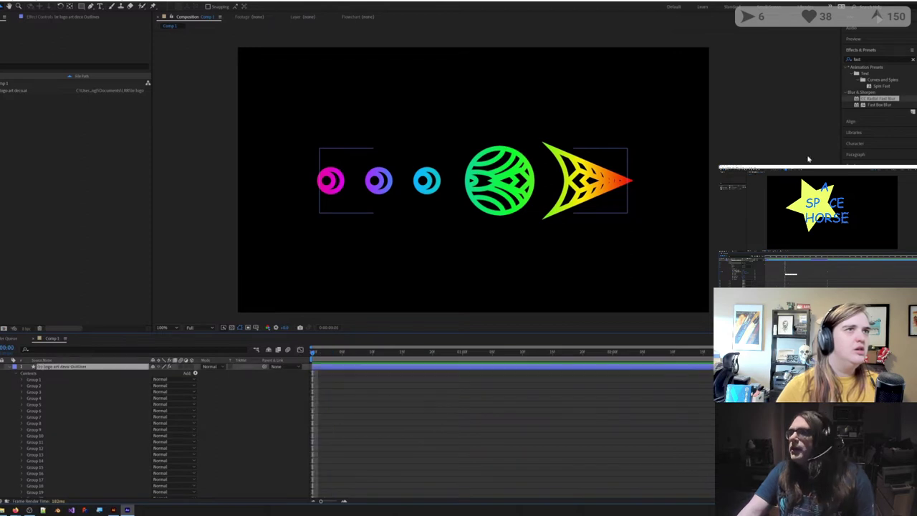
{"action": "left_click", "coordinate": [883, 59]}
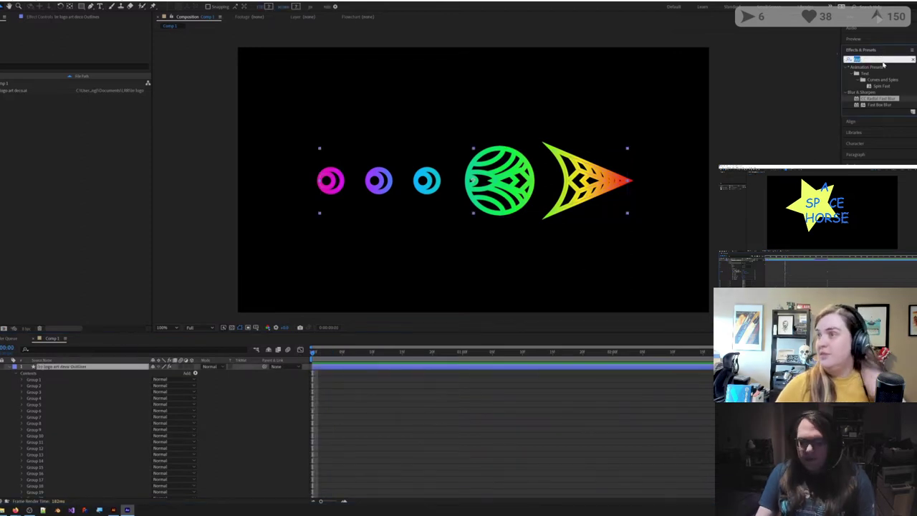
{"action": "type", "text": "hue"}
{"action": "double_click", "coordinate": [880, 98]}
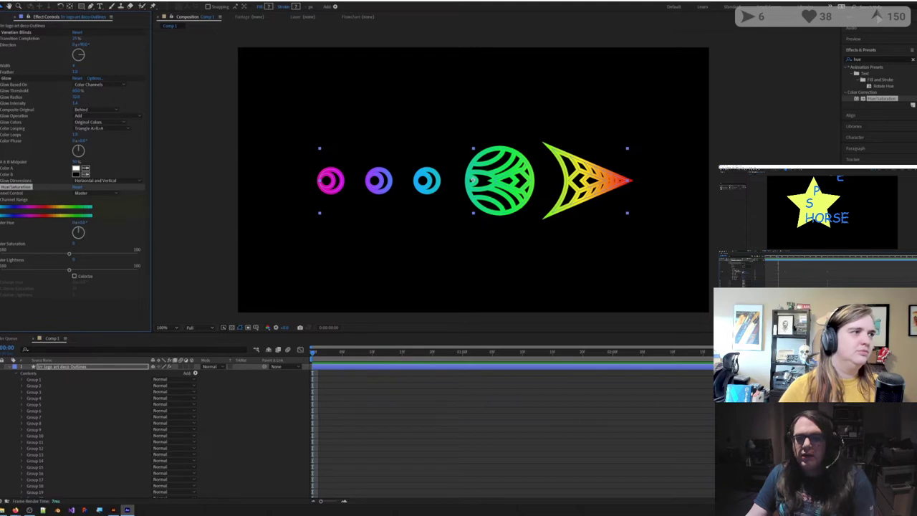
Step: At the end of the timeline, set the Hue/Saturation effect's Master Hue to 1 full revolution
{"action": "key", "text": "space"}
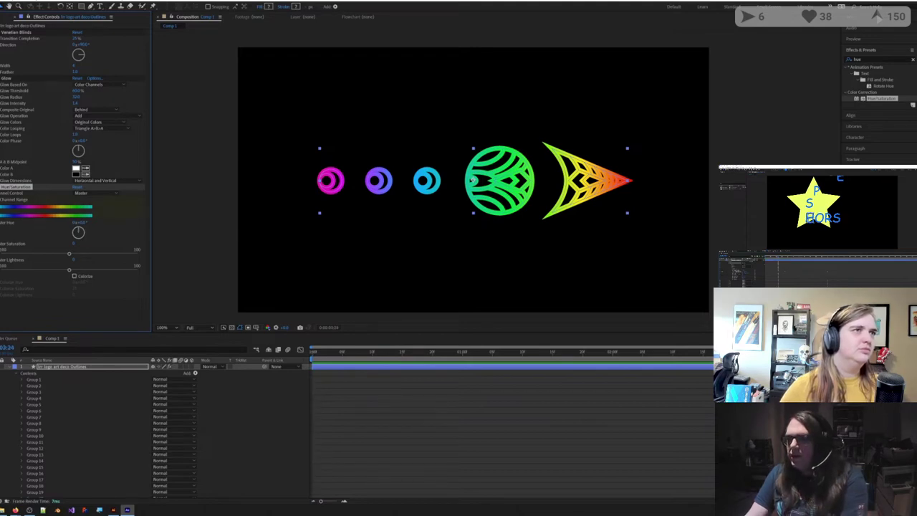
{"action": "left_click", "coordinate": [75, 224]}
{"action": "type", "text": "1"}
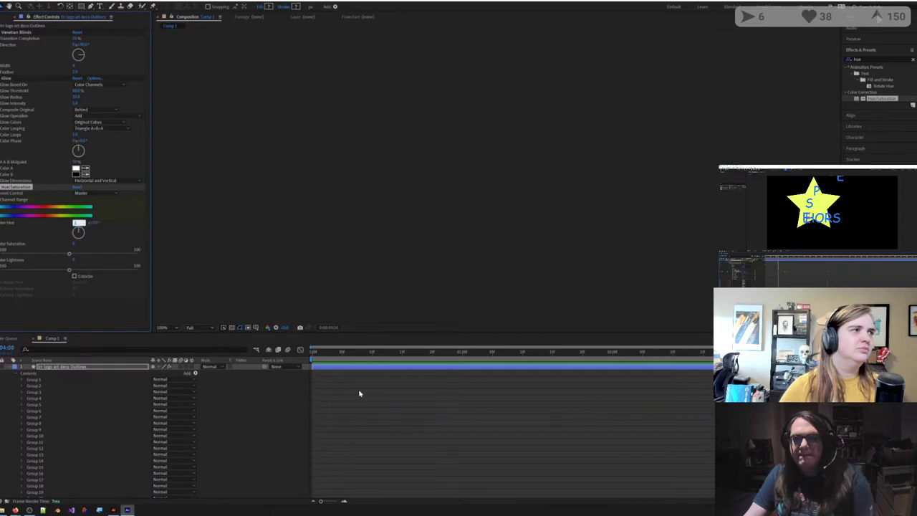
{"action": "key", "text": "Return"}
Step: Scrub through the timeline to preview the hue cycling, and return to the first frame
{"action": "left_click", "coordinate": [329, 371]}
{"action": "left_click_drag", "start_coordinate": [367, 353], "coordinate": [605, 353]}
{"action": "key", "text": "space"}
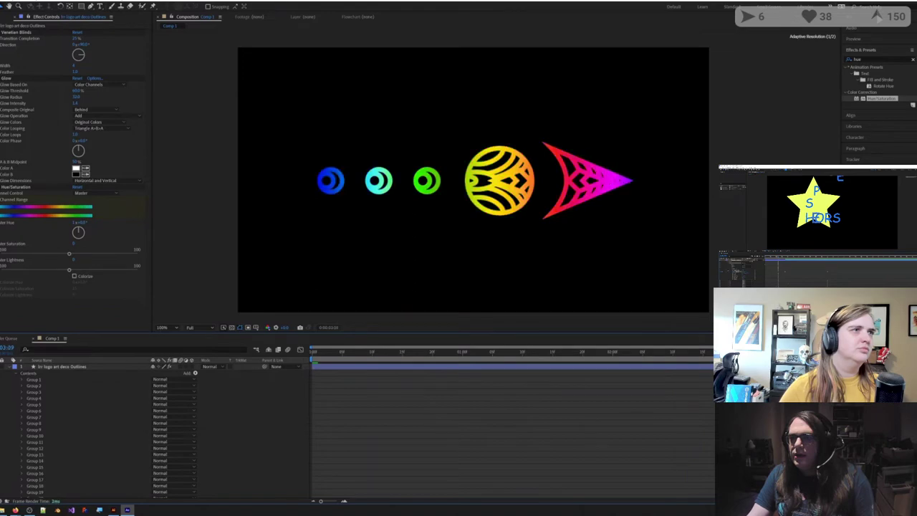
{"action": "left_click_drag", "start_coordinate": [904, 353], "coordinate": [252, 354]}
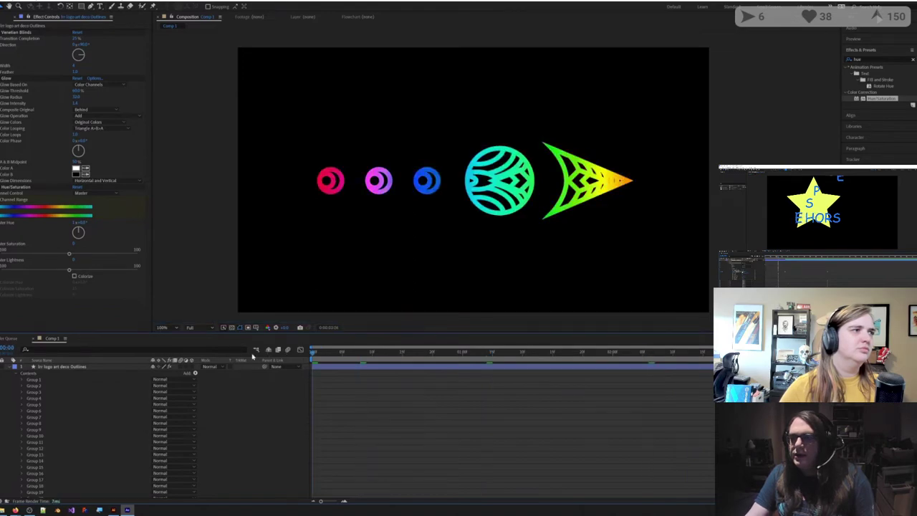
Step: Search the effects for "fast" and apply CC Radial Fast Blur to the logo outlines layer
{"action": "left_click", "coordinate": [370, 369]}
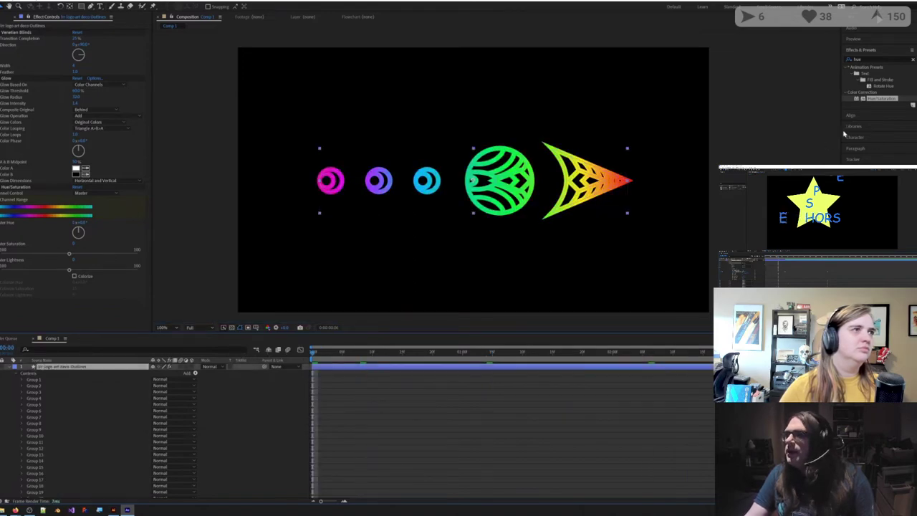
{"action": "left_click", "coordinate": [859, 59]}
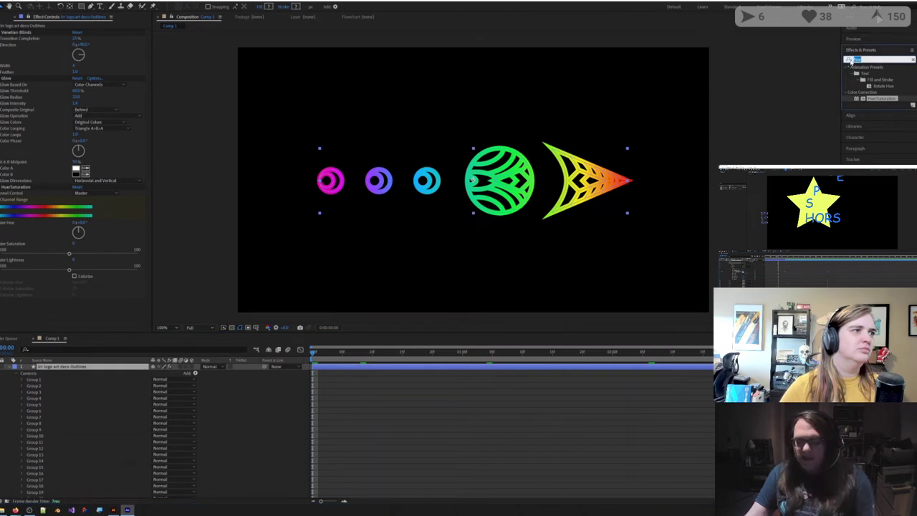
{"action": "key", "text": "BackSpace"}
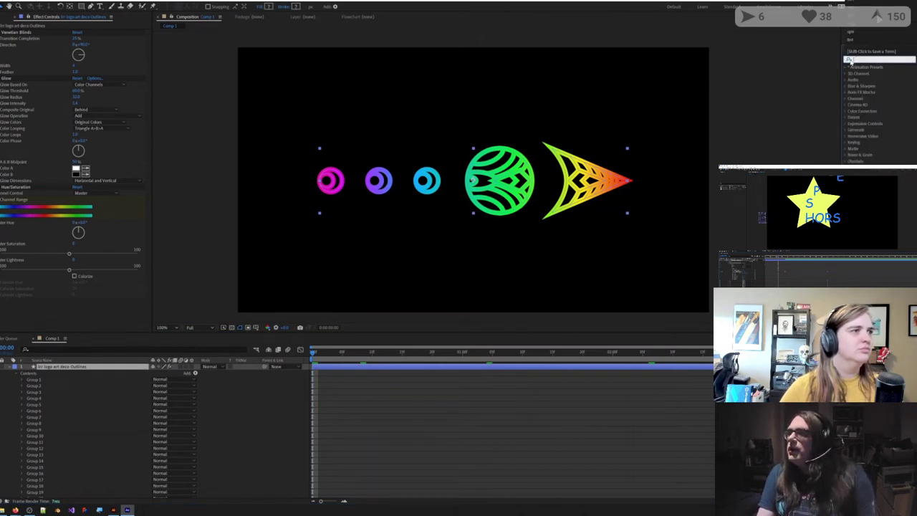
{"action": "type", "text": "fast"}
{"action": "left_click", "coordinate": [879, 99]}
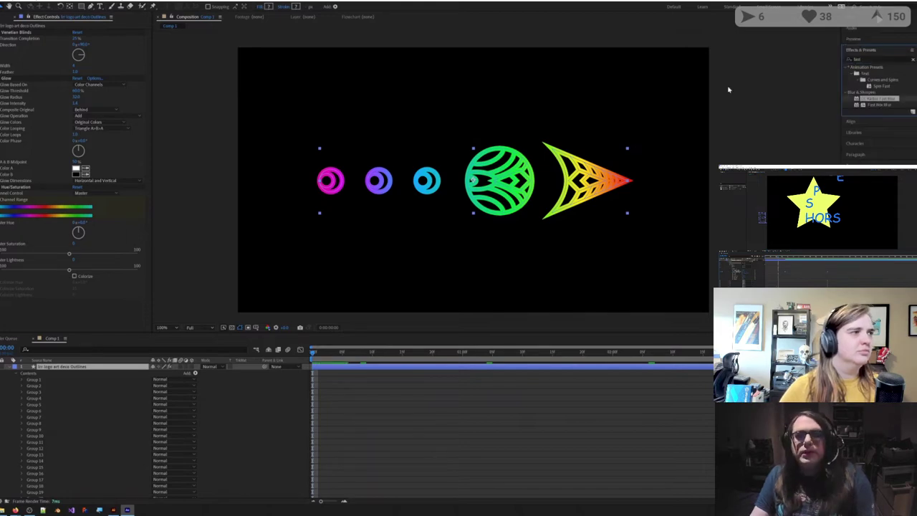
{"action": "left_click_drag", "start_coordinate": [728, 89], "coordinate": [119, 61]}
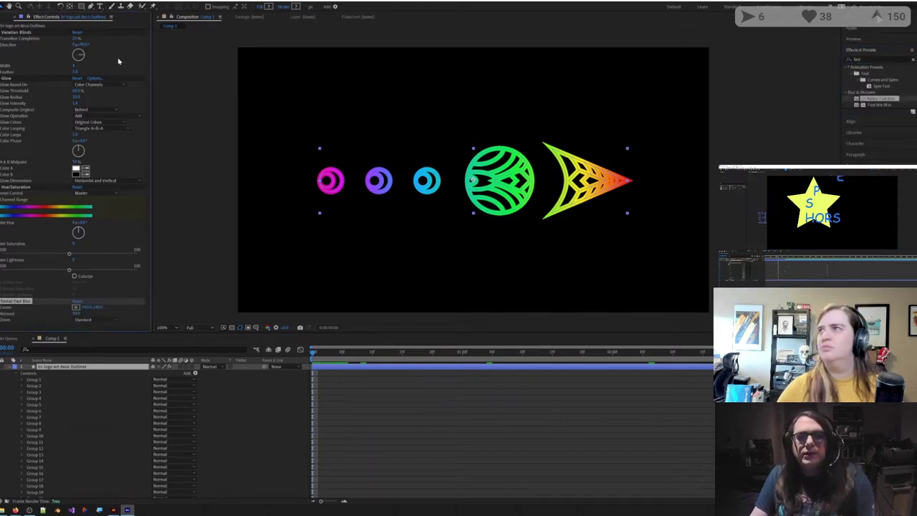
Step: Set the radial blur's Zoom to Brightest and raise its Amount so the light streaks extend far beyond the logo
{"action": "left_click", "coordinate": [85, 321]}
{"action": "left_click", "coordinate": [89, 331]}
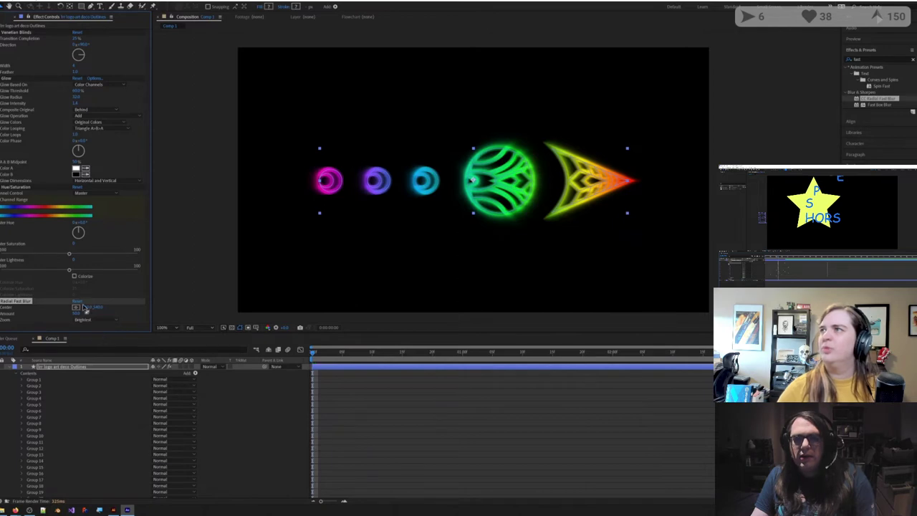
{"action": "left_click", "coordinate": [77, 314]}
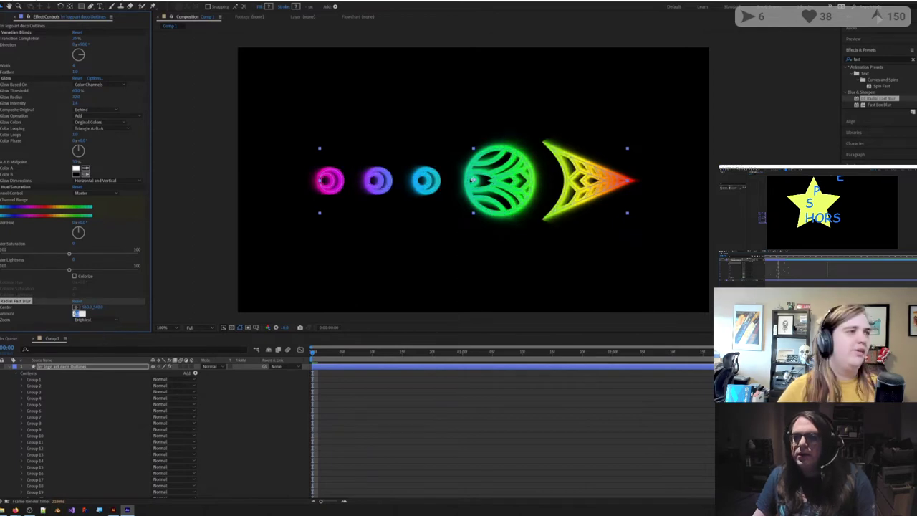
{"action": "key", "text": "Return"}
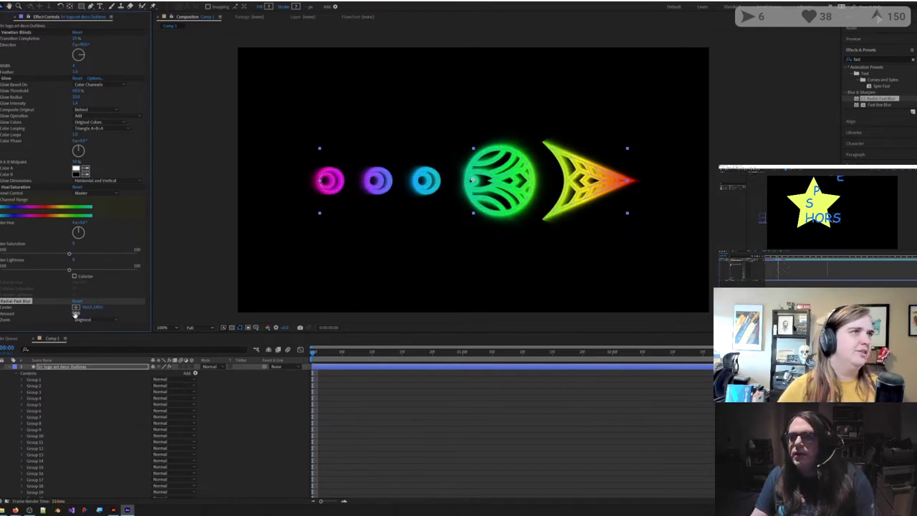
{"action": "left_click", "coordinate": [428, 420]}
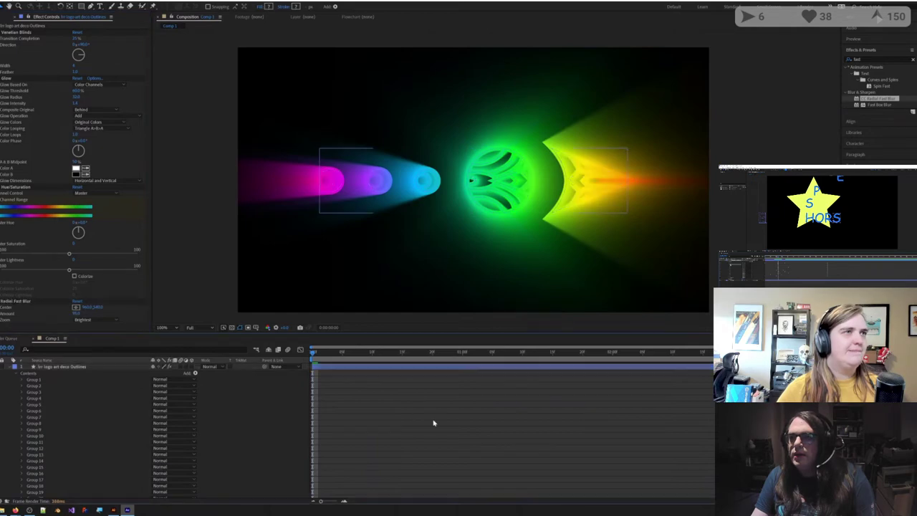
Step: Scrub the early frames to preview the radial blur, and bring up the project's file list at the first frame
{"action": "left_click", "coordinate": [354, 353]}
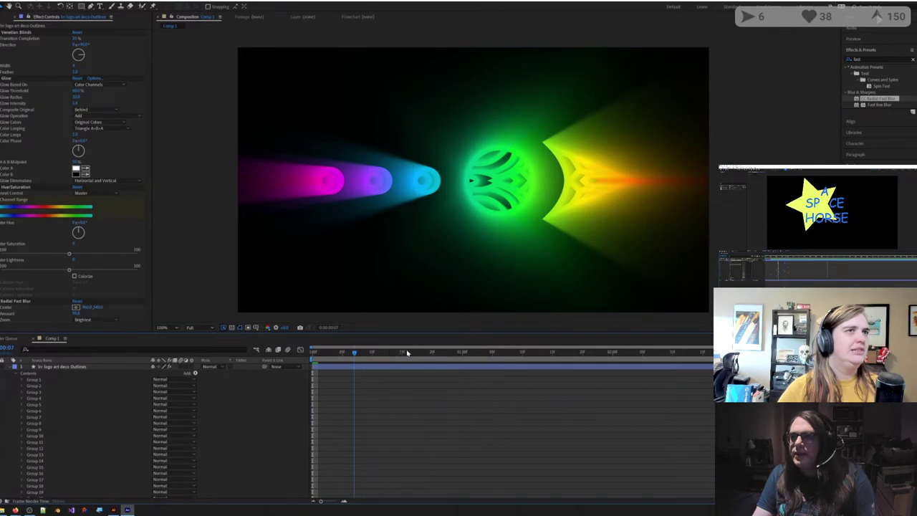
{"action": "left_click_drag", "start_coordinate": [391, 352], "coordinate": [223, 321]}
{"action": "left_click", "coordinate": [3, 17]}
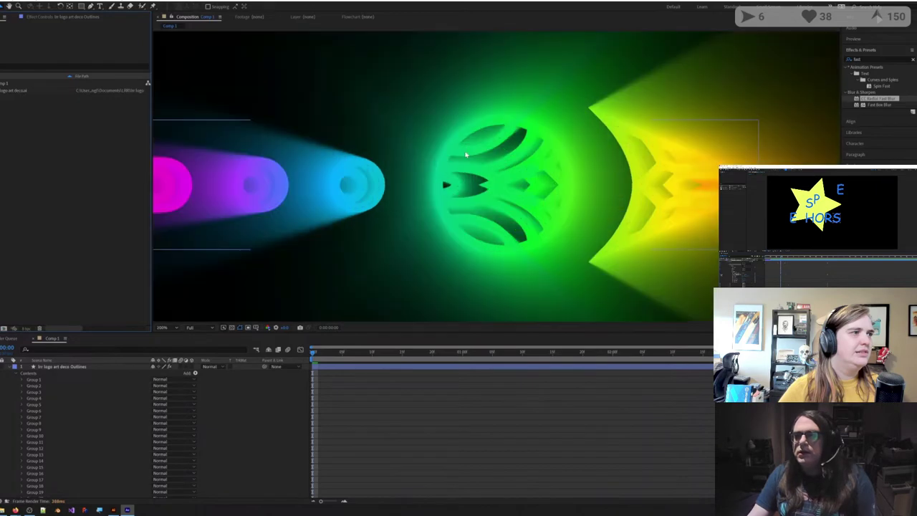
Step: Inspect the glowing logo in the composition, moving the current time to 03:24 and toggling the logo outlines layer's visibility
{"action": "scroll", "coordinate": [466, 155], "scroll_direction": "down", "scroll_amount": 1}
{"action": "scroll", "coordinate": [467, 155], "scroll_direction": "up", "scroll_amount": 1}
{"action": "scroll", "coordinate": [466, 155], "scroll_direction": "down", "scroll_amount": 1}
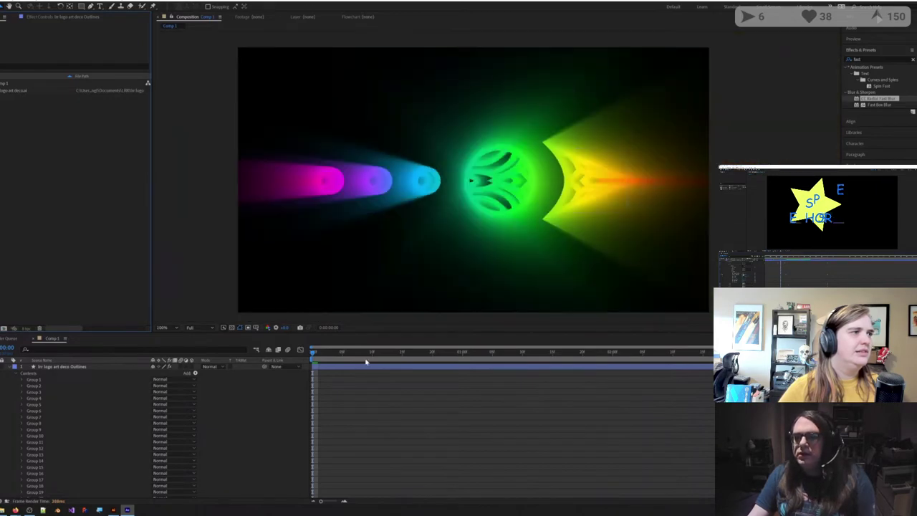
{"action": "left_click_drag", "start_coordinate": [354, 353], "coordinate": [909, 353]}
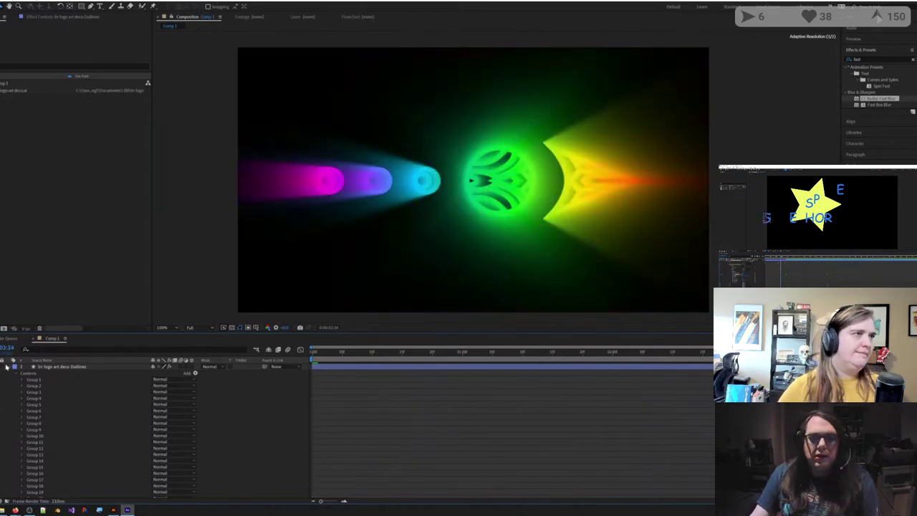
{"action": "left_click", "coordinate": [8, 366]}
{"action": "left_click", "coordinate": [8, 367]}
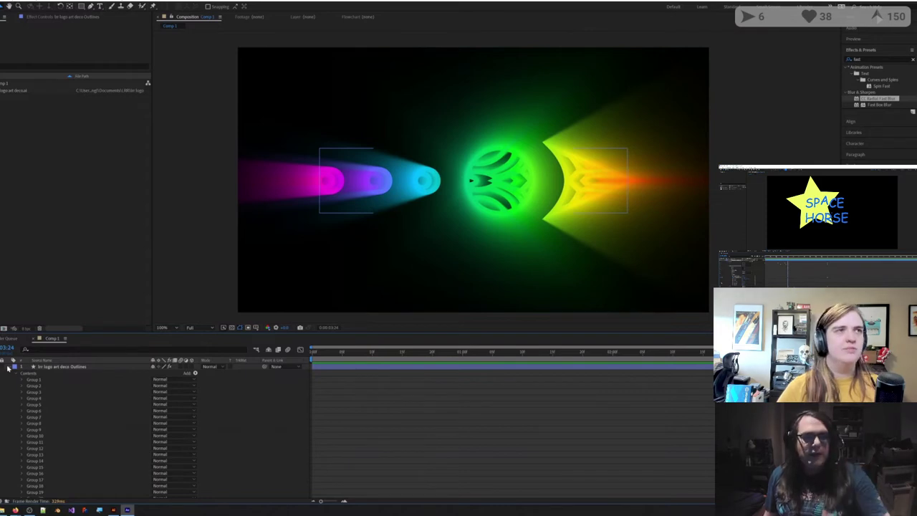
{"action": "left_click", "coordinate": [29, 137]}
{"action": "key", "text": "alt+f"}
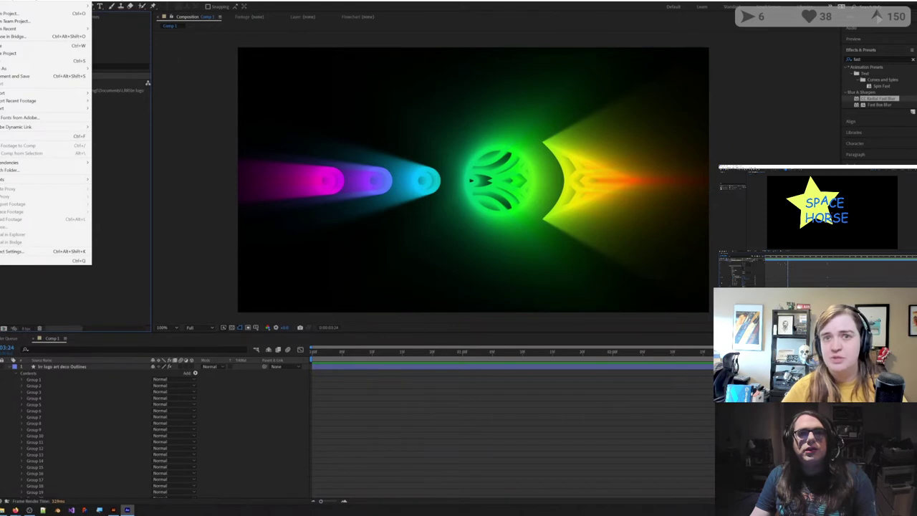
{"action": "key", "text": "Escape"}
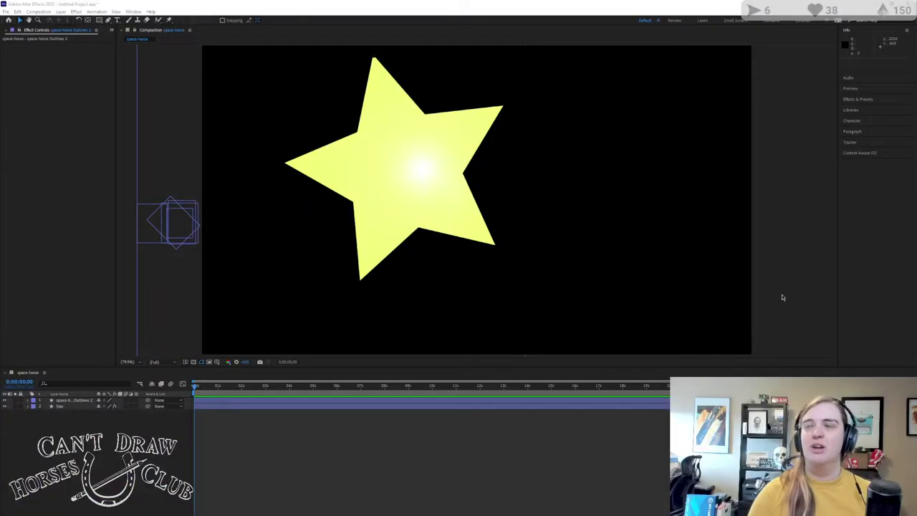
Step: Preview the space-horse composition from the start and stop playback at about nine seconds
{"action": "left_click", "coordinate": [78, 350]}
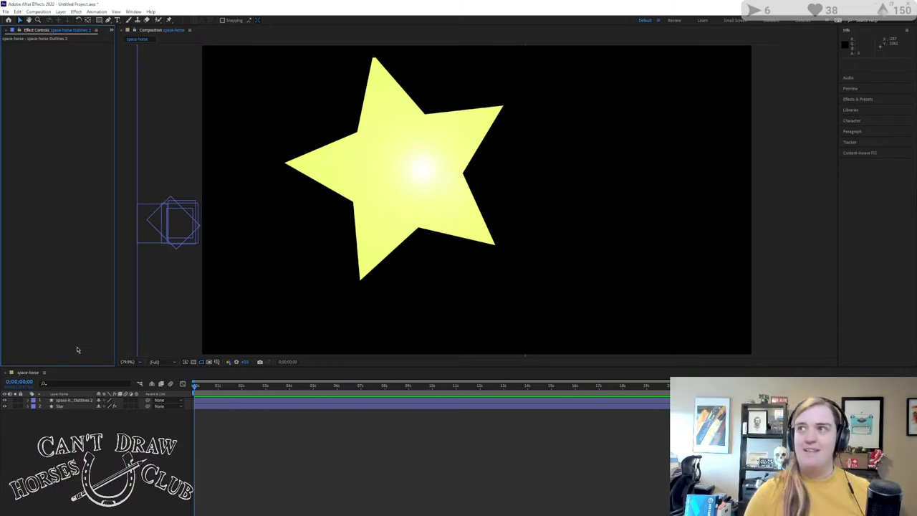
{"action": "key", "text": "space"}
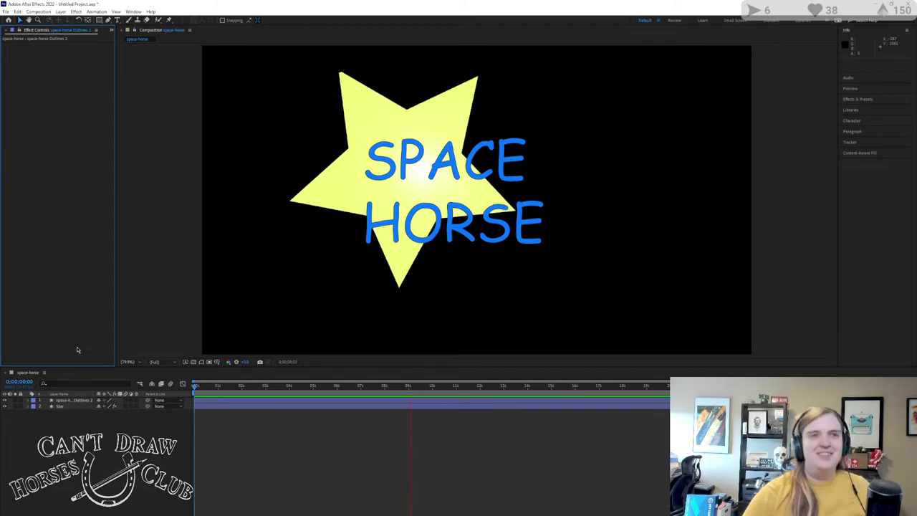
{"action": "key", "text": "space"}
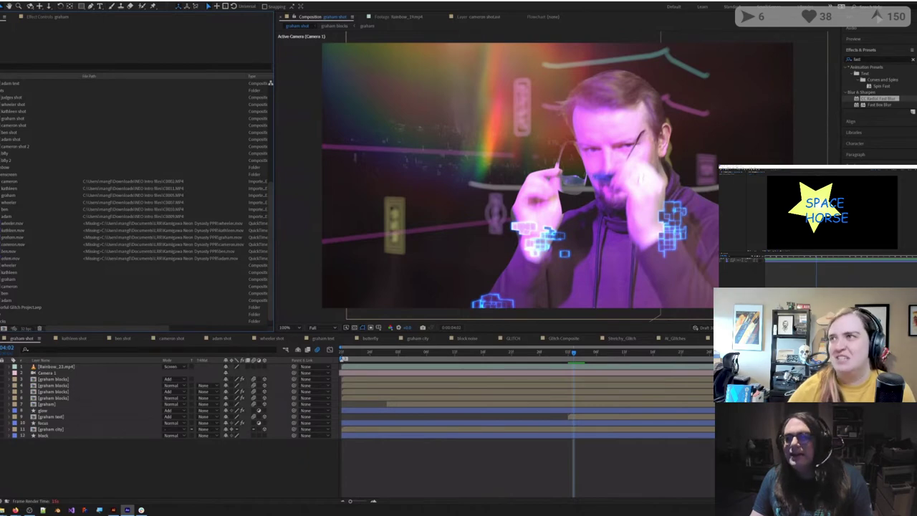
{"action": "left_click_drag", "start_coordinate": [290, 332], "coordinate": [290, 337]}
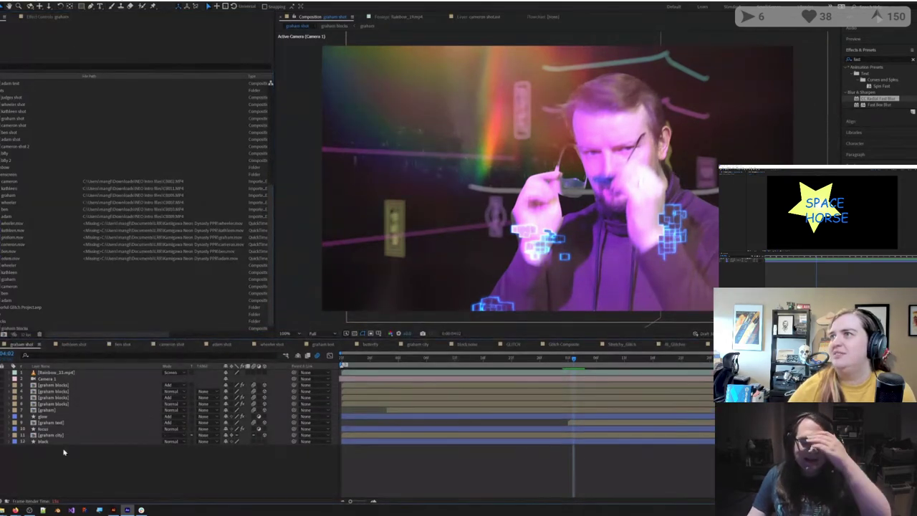
{"action": "scroll", "coordinate": [60, 201], "scroll_direction": "down", "scroll_amount": 1}
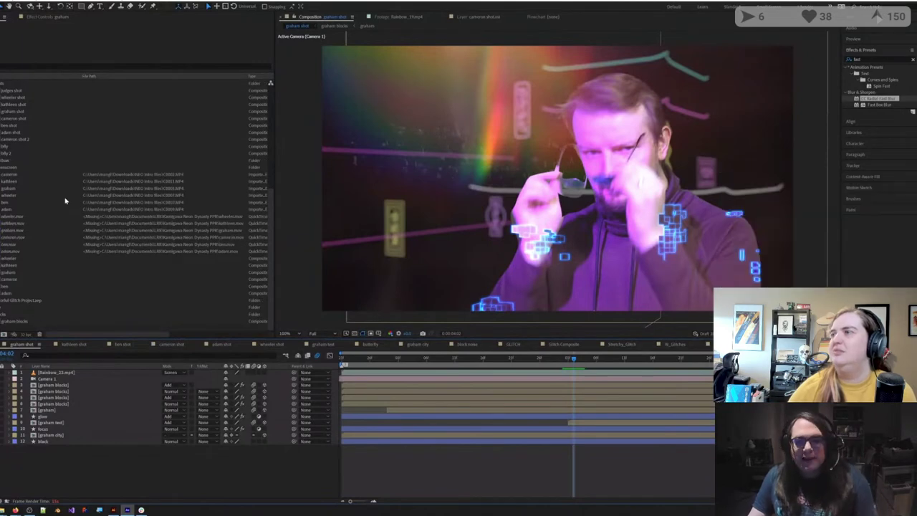
{"action": "scroll", "coordinate": [65, 200], "scroll_direction": "up", "scroll_amount": 5}
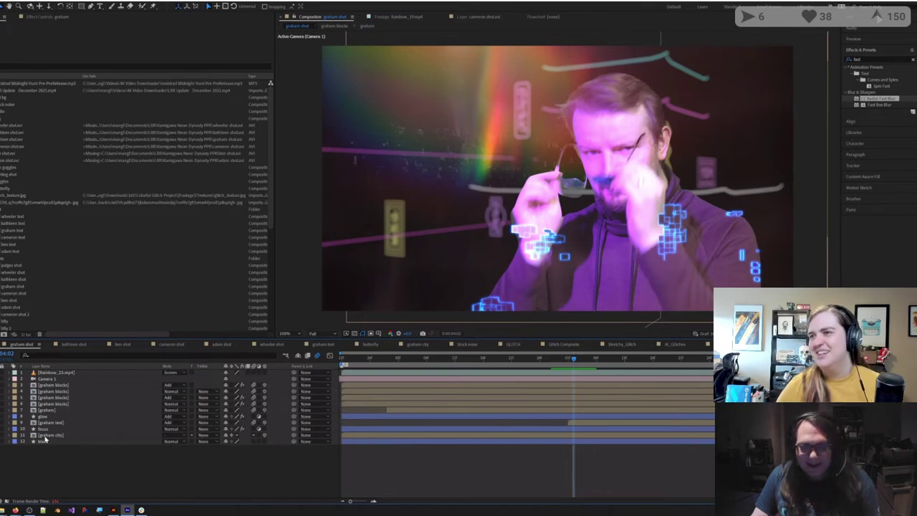
{"action": "right_click", "coordinate": [114, 509]}
{"action": "right_click", "coordinate": [142, 509]}
{"action": "left_click", "coordinate": [137, 498]}
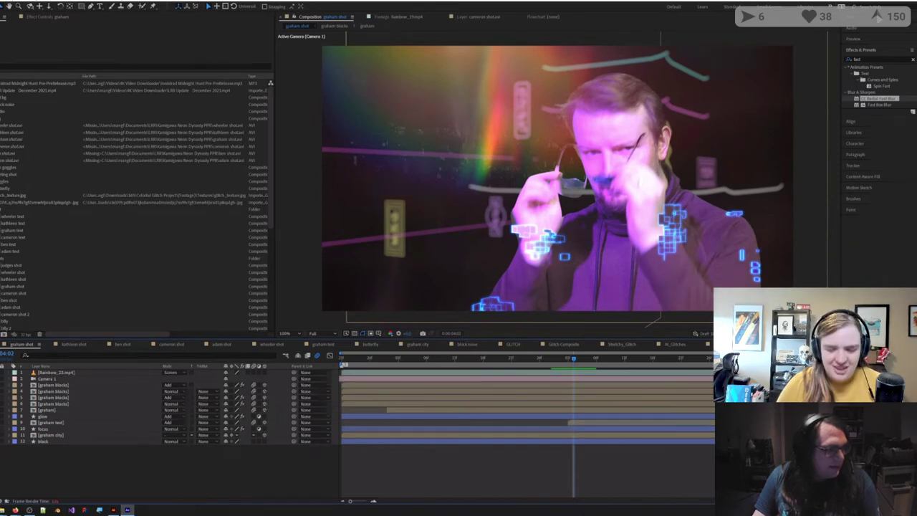
{"action": "key", "text": "super+d"}
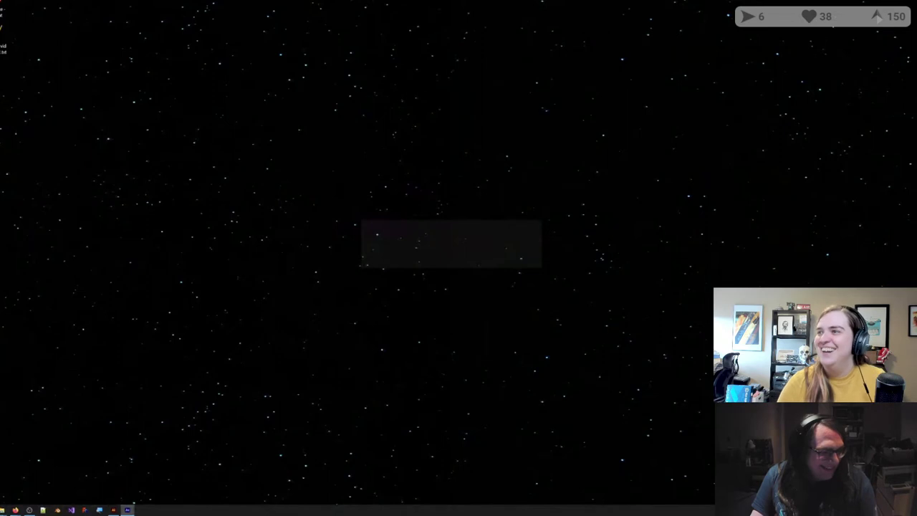
{"action": "key", "text": "super+d"}
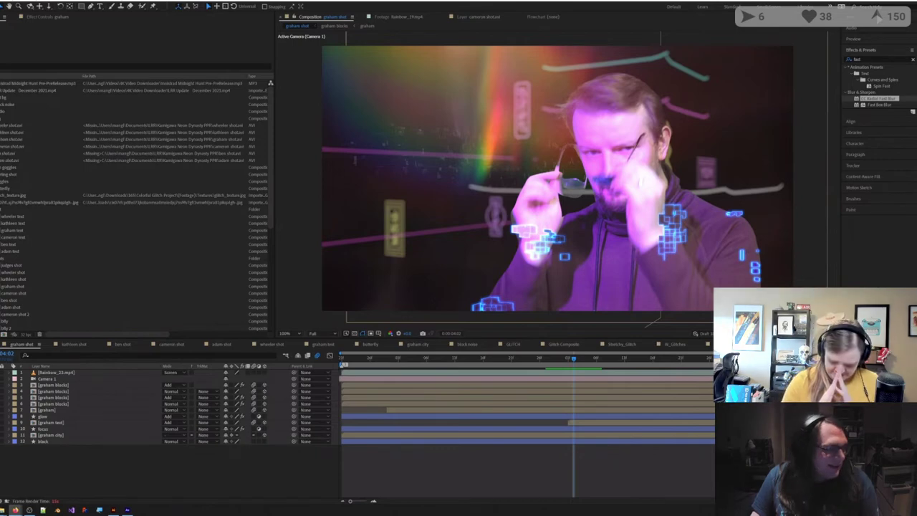
{"action": "key", "text": "super+d"}
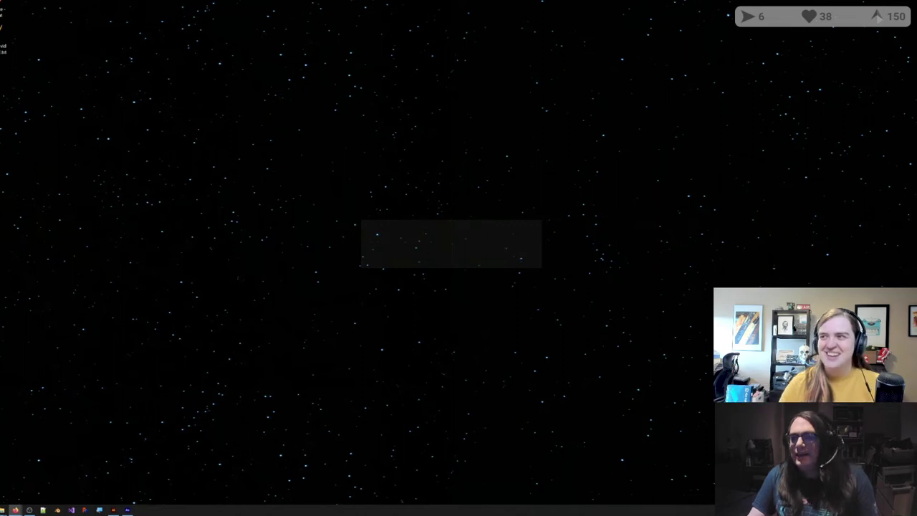
{"action": "key", "text": "alt+Tab"}
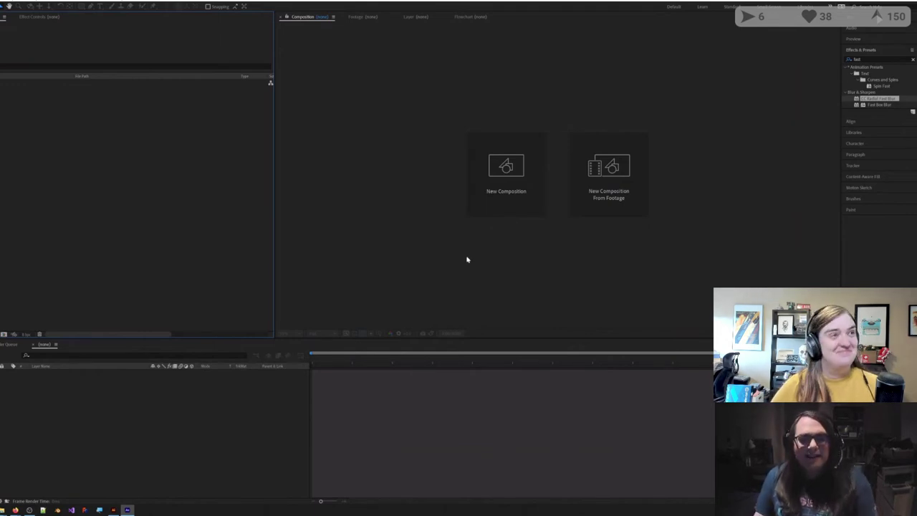
{"action": "mouse_move", "coordinate": [3, 509]}
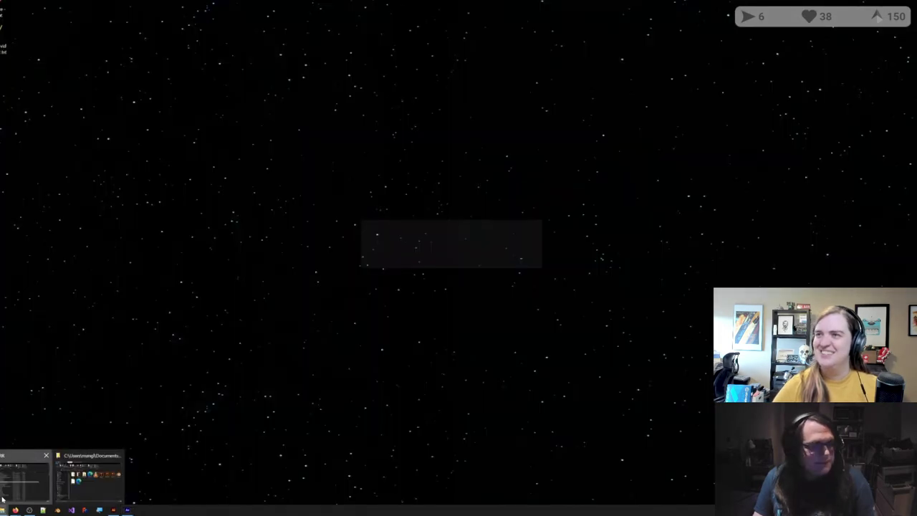
{"action": "left_click", "coordinate": [3, 499]}
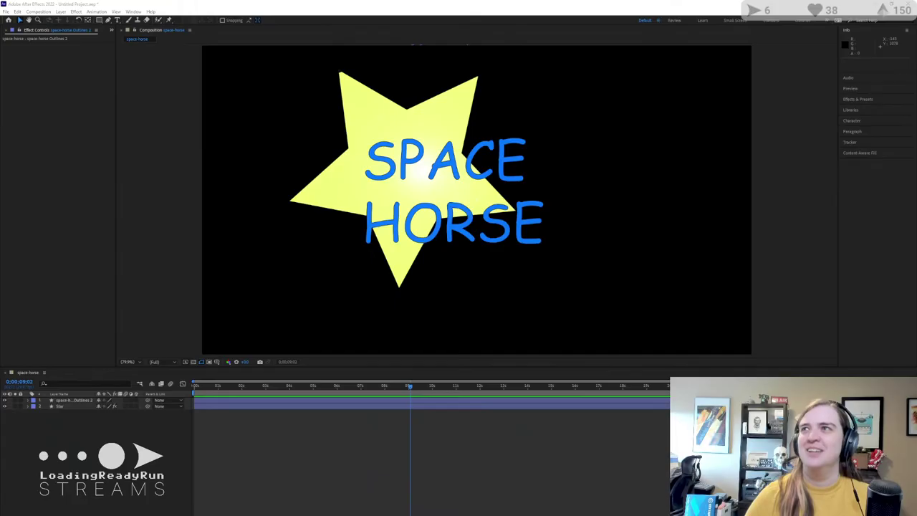
Step: Move the current time of the space-horse composition to 0;00;05;00
{"action": "left_click", "coordinate": [863, 309]}
{"action": "left_click", "coordinate": [401, 390]}
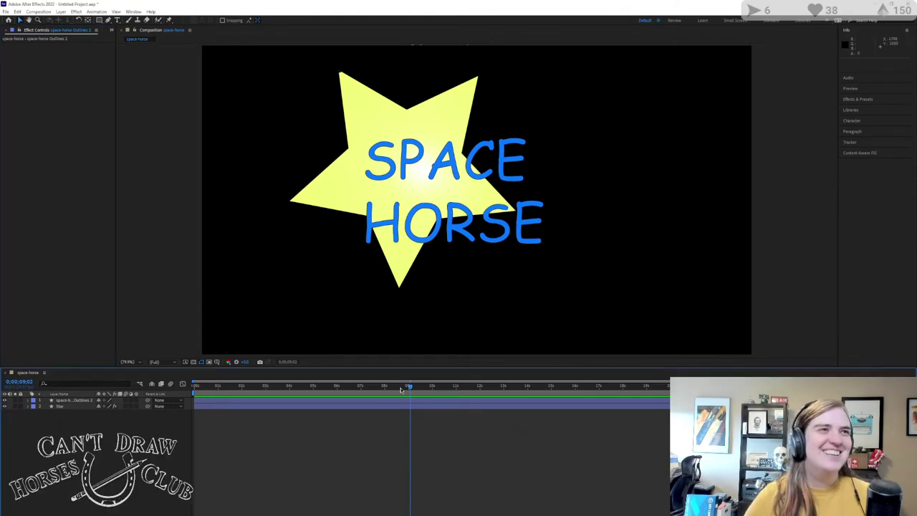
{"action": "left_click_drag", "start_coordinate": [401, 389], "coordinate": [314, 388]}
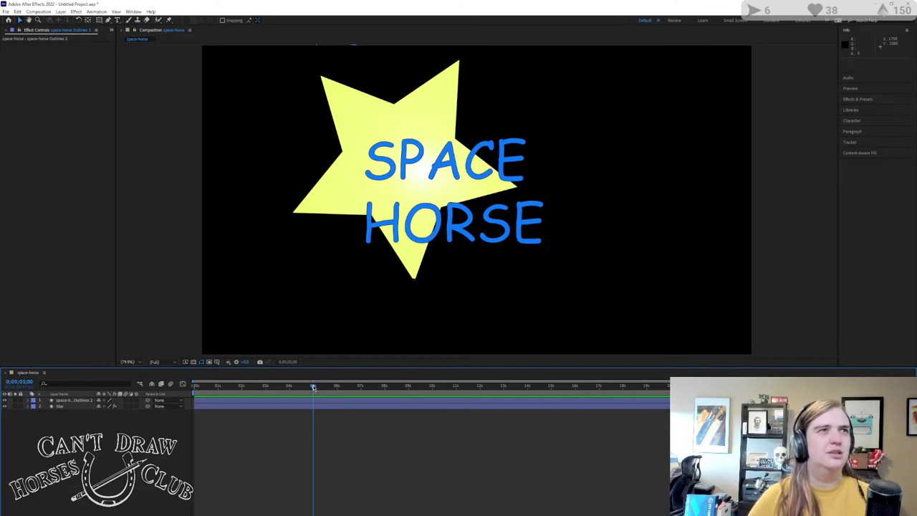
Step: Switch to Illustrator and create a new 1920 x 1080 px document from the Web-Large preset
{"action": "key", "text": "alt+Tab"}
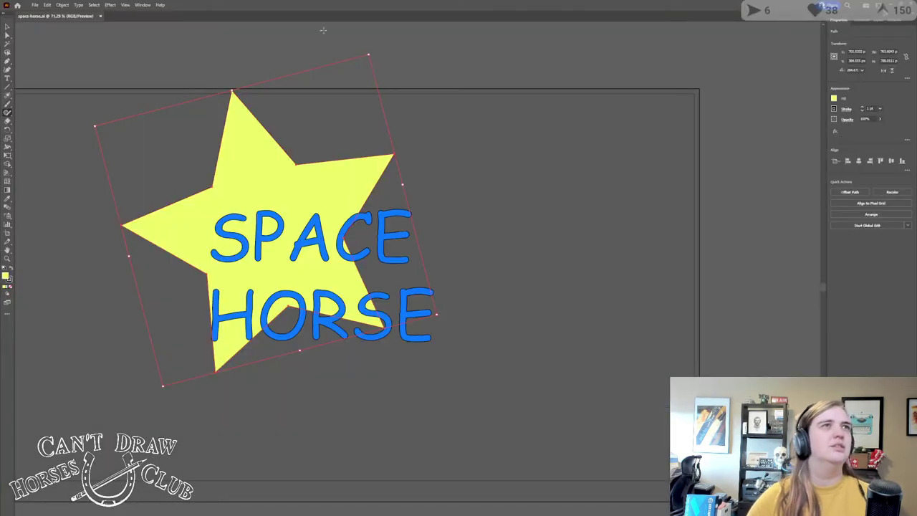
{"action": "left_click", "coordinate": [34, 5]}
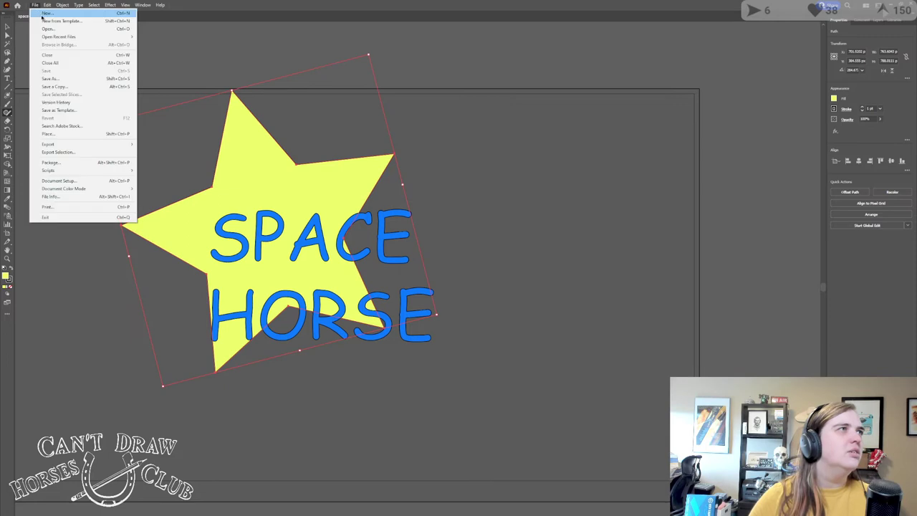
{"action": "left_click", "coordinate": [35, 5]}
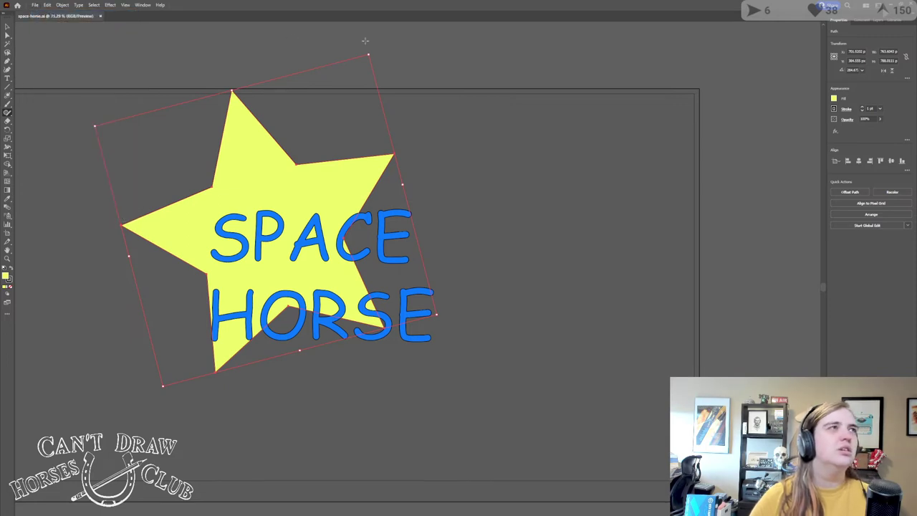
{"action": "key", "text": "ctrl+n"}
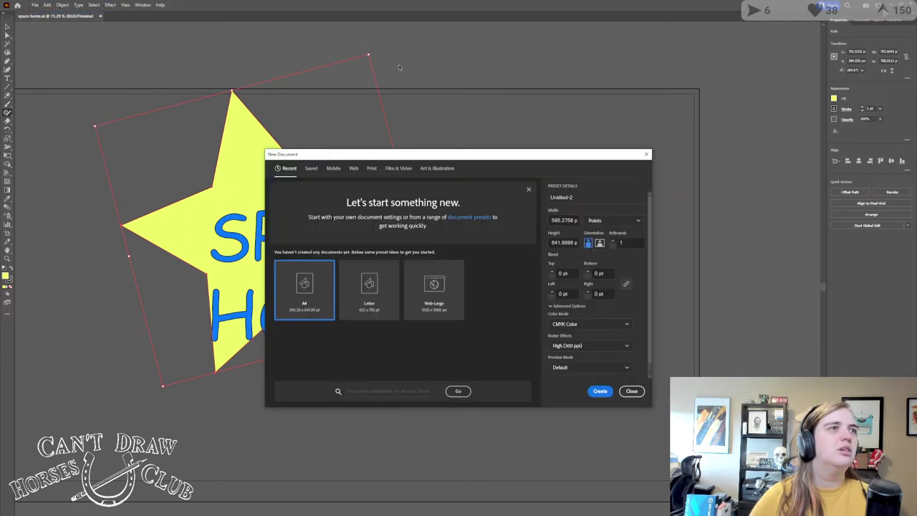
{"action": "left_click", "coordinate": [433, 290]}
{"action": "left_click", "coordinate": [600, 393]}
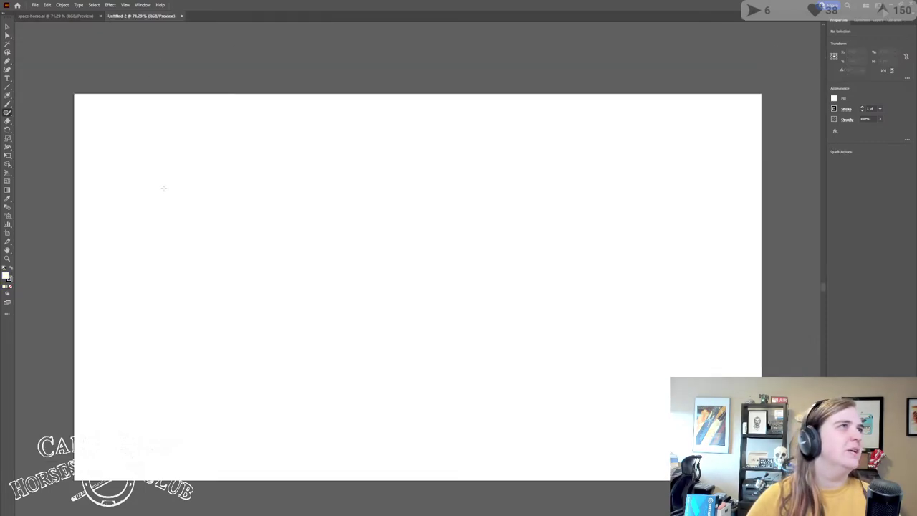
Step: Set the fill color of the new document to a bright lime green from the color spectrum
{"action": "left_click", "coordinate": [834, 99]}
{"action": "left_click", "coordinate": [782, 172]}
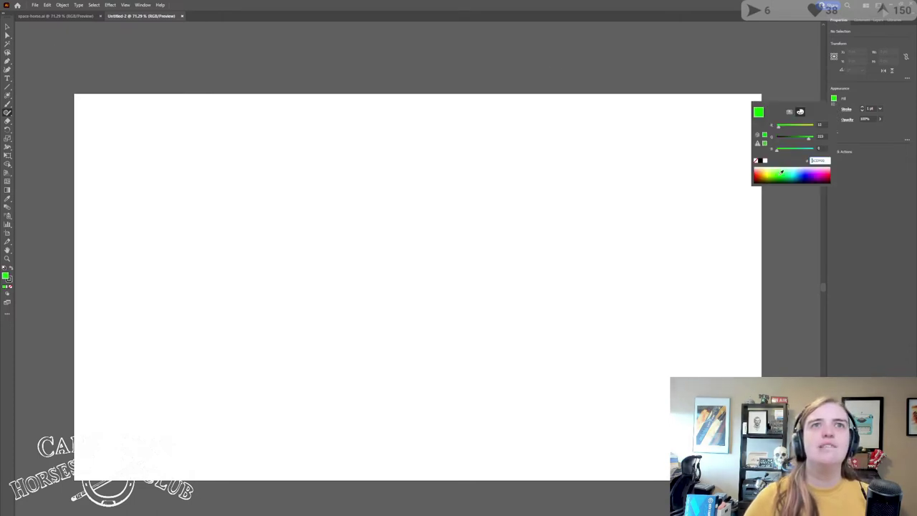
{"action": "left_click", "coordinate": [782, 172]}
{"action": "left_click", "coordinate": [782, 172]}
{"action": "left_click", "coordinate": [787, 171]}
{"action": "left_click", "coordinate": [863, 173]}
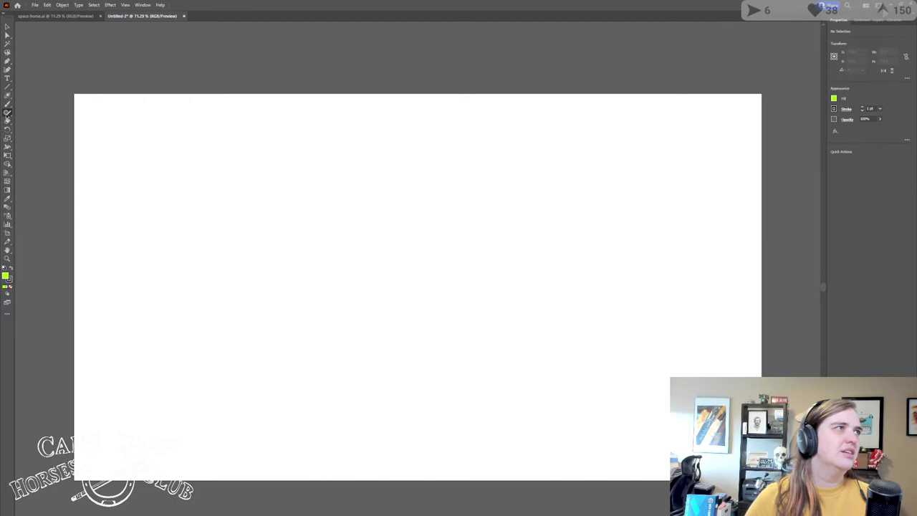
{"action": "left_click", "coordinate": [7, 112]}
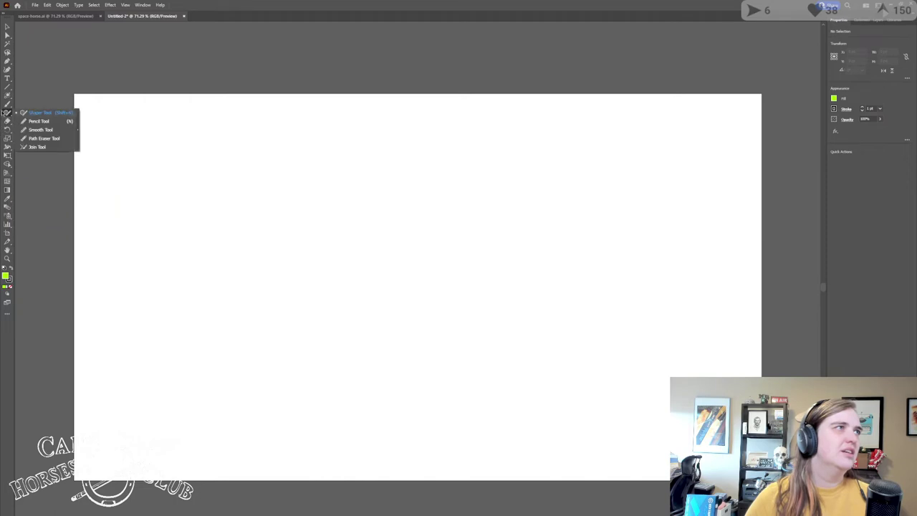
{"action": "left_click", "coordinate": [7, 112]}
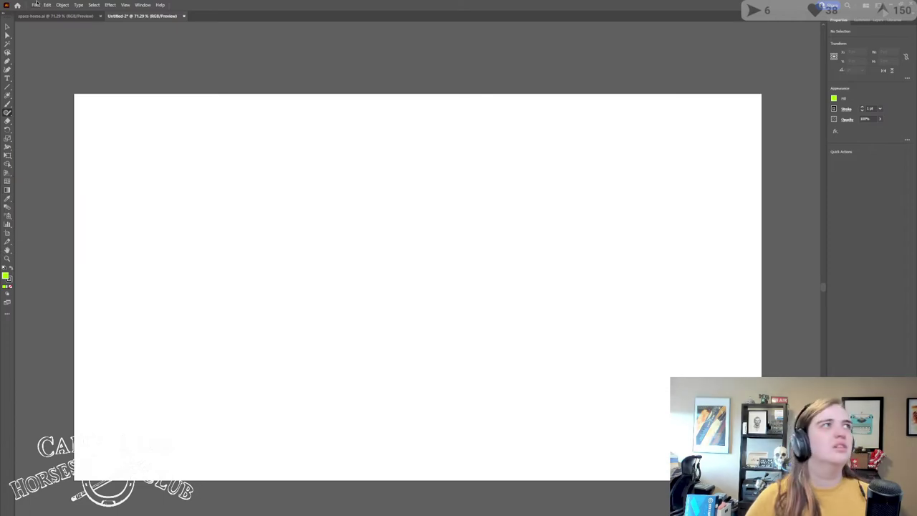
{"action": "left_click", "coordinate": [35, 5]}
{"action": "left_click", "coordinate": [34, 5]}
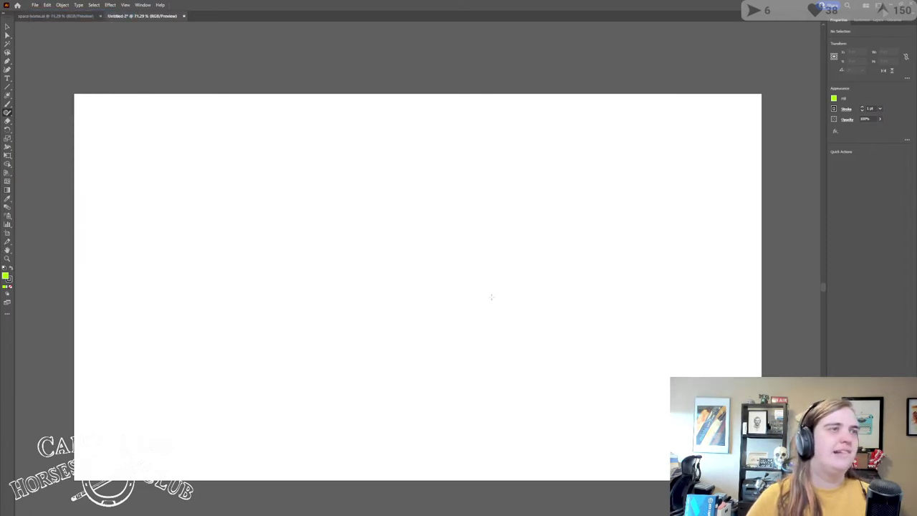
{"action": "key", "text": "ctrl+n"}
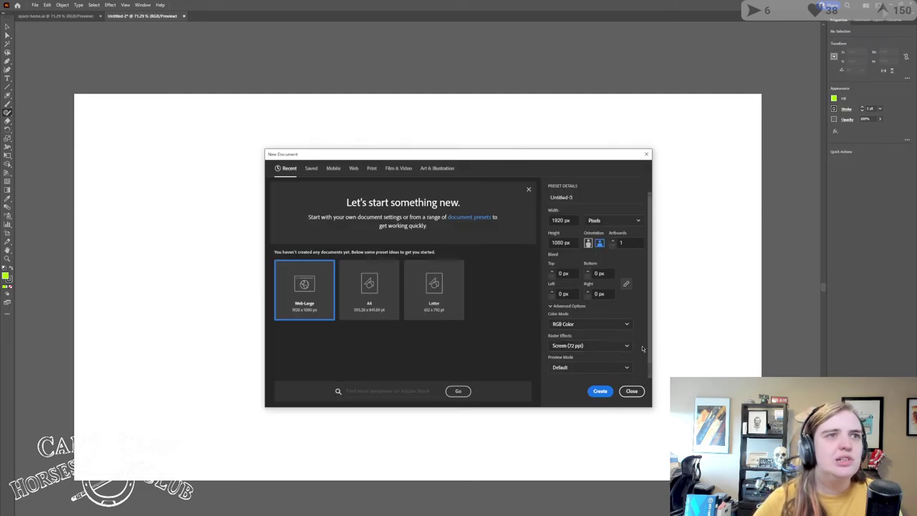
{"action": "left_click_drag", "start_coordinate": [647, 350], "coordinate": [647, 249]}
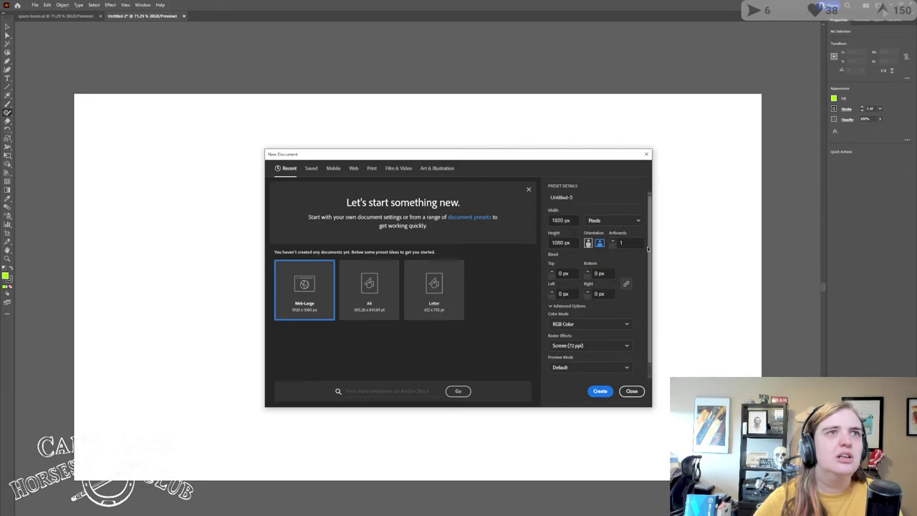
{"action": "left_click", "coordinate": [631, 390]}
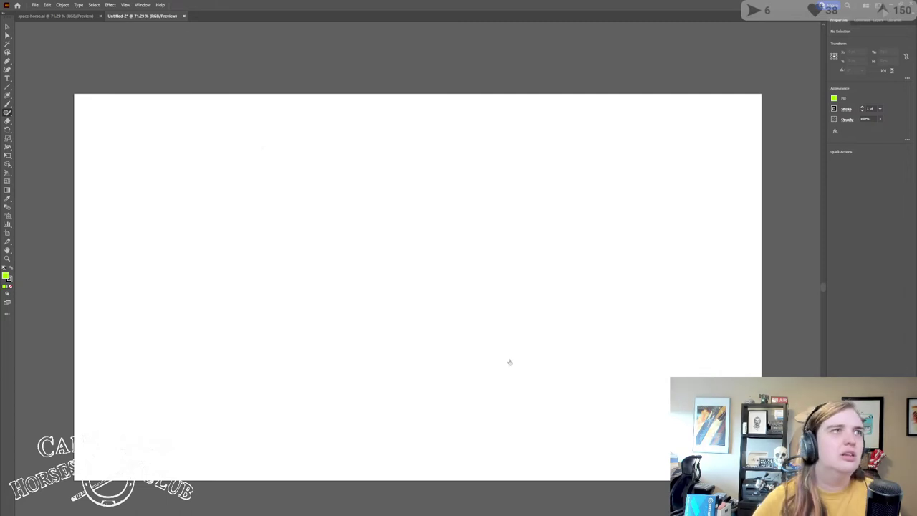
Step: Set custom mid-gray and dark-gray transparency grid colors for the document and show the transparency grid
{"action": "left_click", "coordinate": [34, 4]}
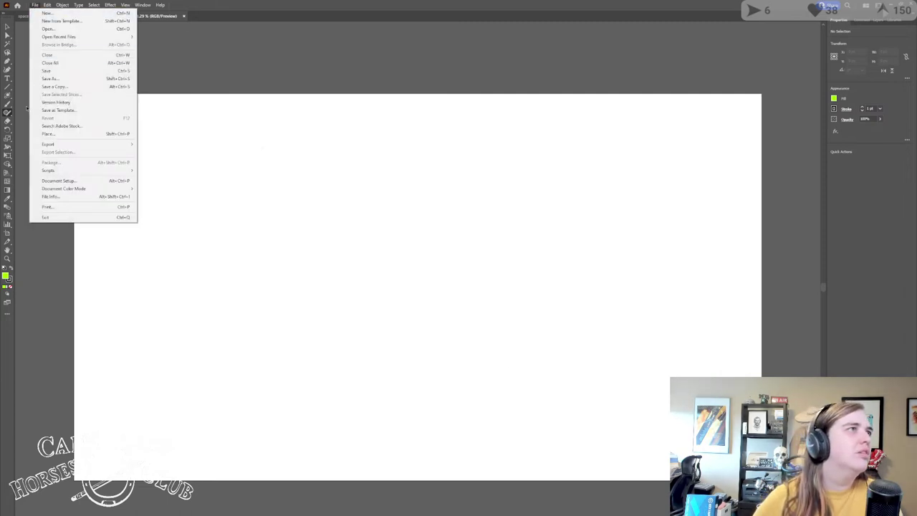
{"action": "left_click", "coordinate": [72, 179]}
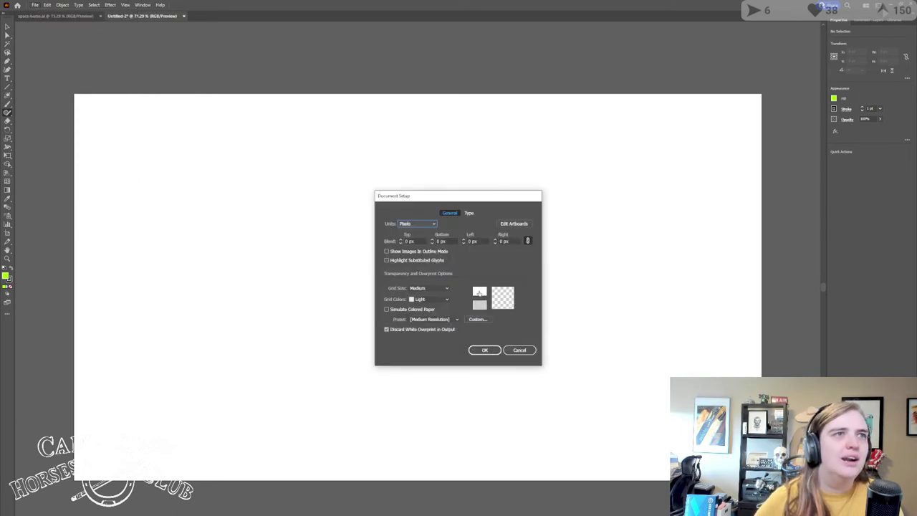
{"action": "left_click", "coordinate": [479, 292]}
{"action": "left_click", "coordinate": [530, 273]}
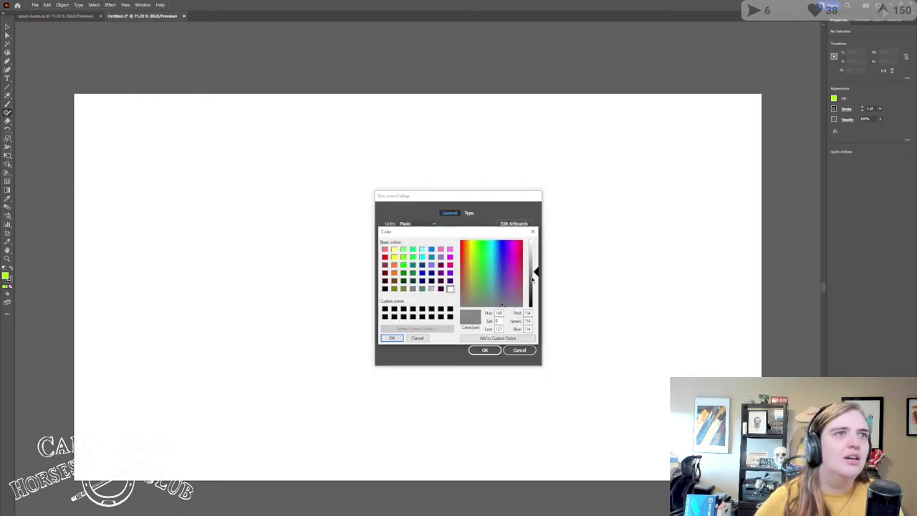
{"action": "left_click", "coordinate": [419, 339]}
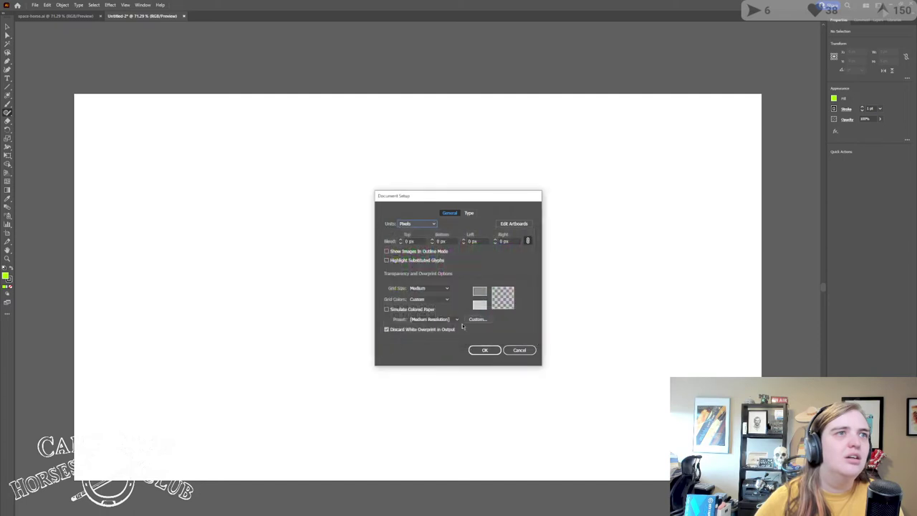
{"action": "left_click", "coordinate": [482, 307]}
{"action": "left_click", "coordinate": [530, 287]}
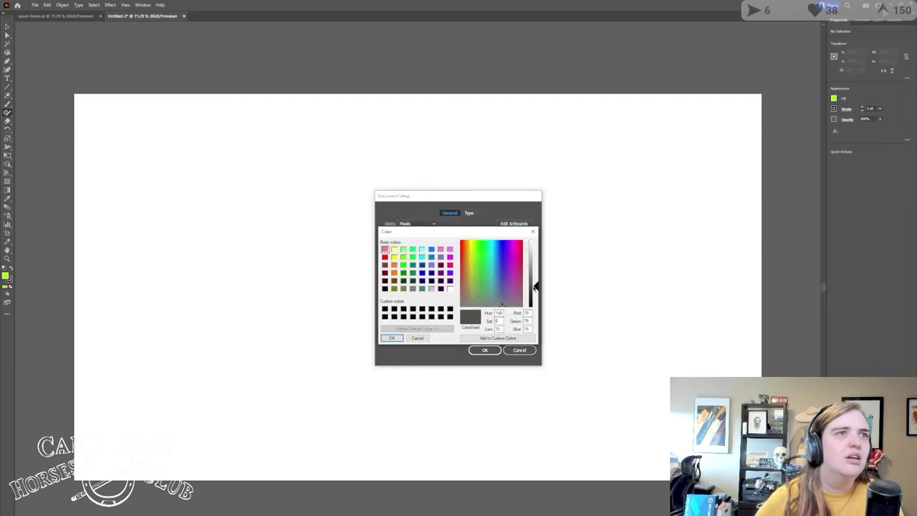
{"action": "left_click", "coordinate": [392, 338]}
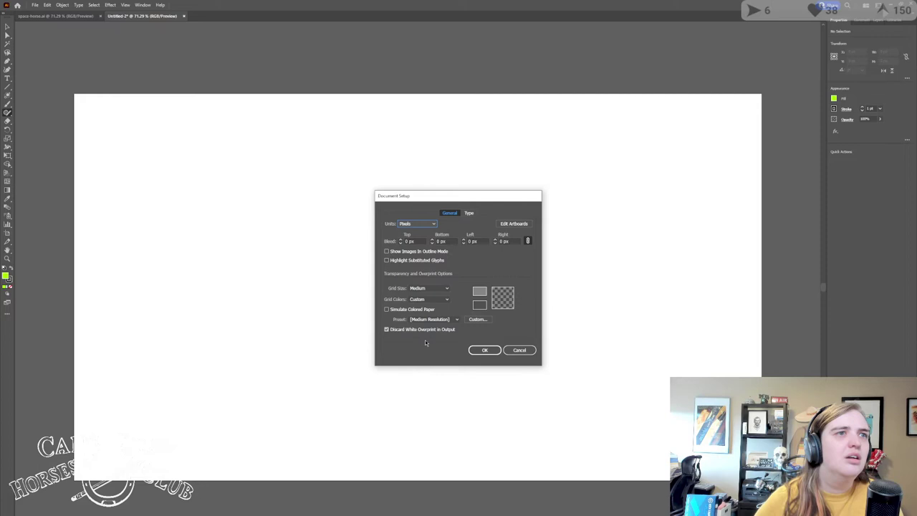
{"action": "left_click", "coordinate": [474, 349]}
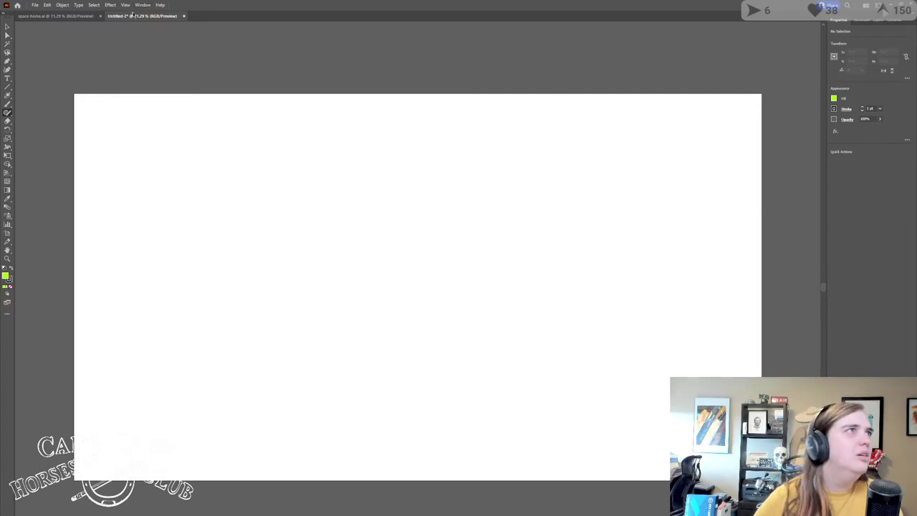
{"action": "left_click", "coordinate": [125, 5]}
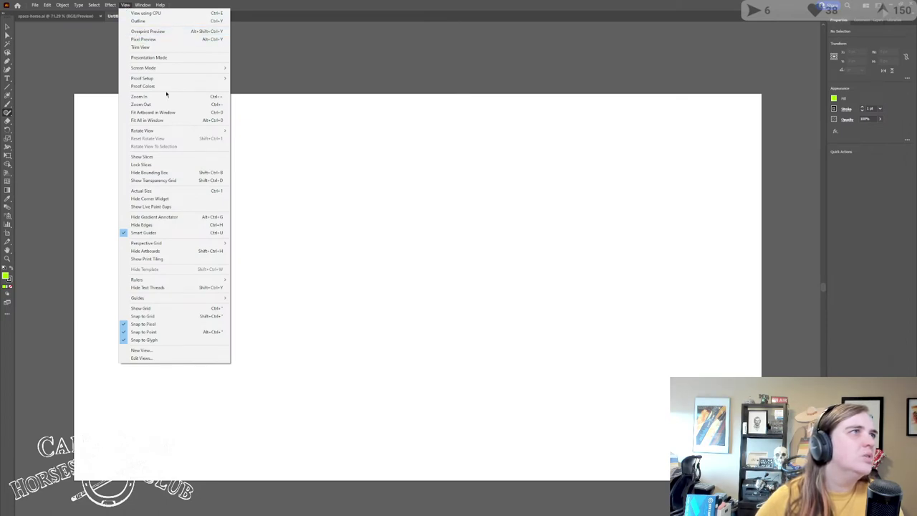
{"action": "left_click", "coordinate": [172, 181]}
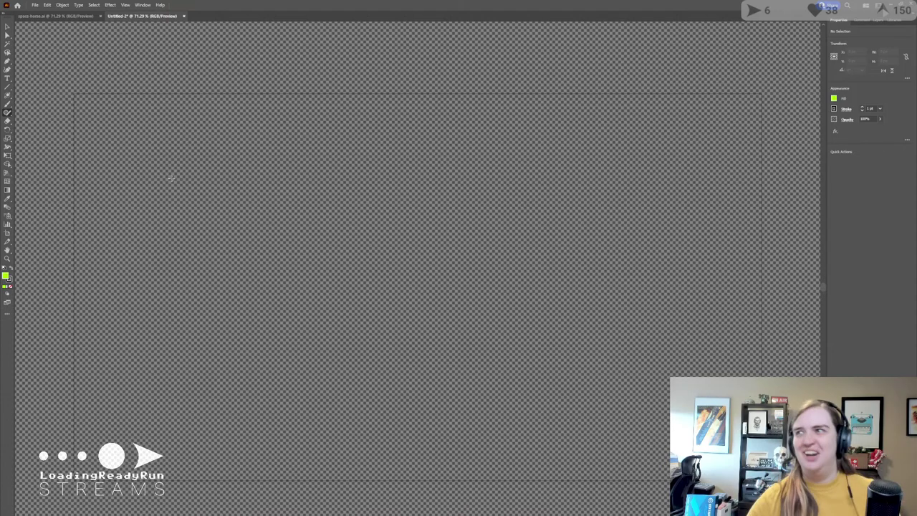
Step: Change the first transparency grid color in the document setup to dark gray with RGB 54, 54, 54
{"action": "left_click", "coordinate": [34, 5]}
{"action": "left_click", "coordinate": [50, 180]}
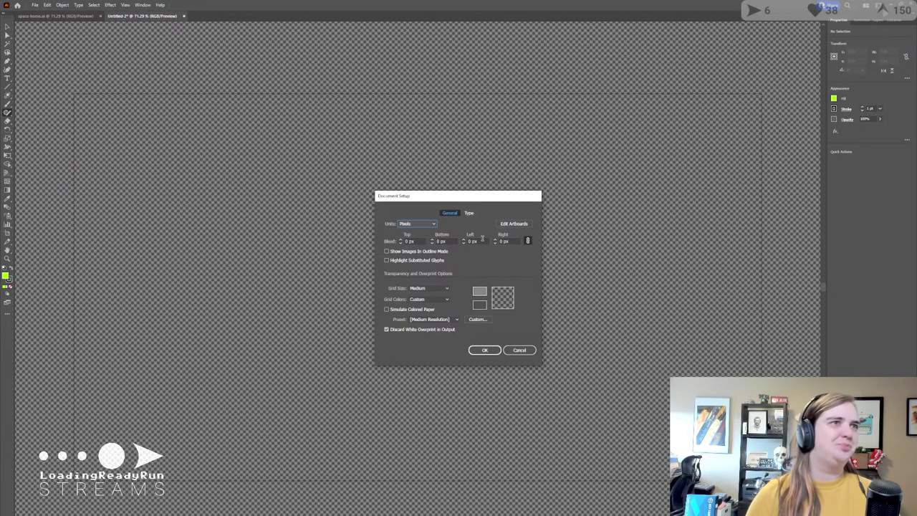
{"action": "left_click", "coordinate": [480, 292]}
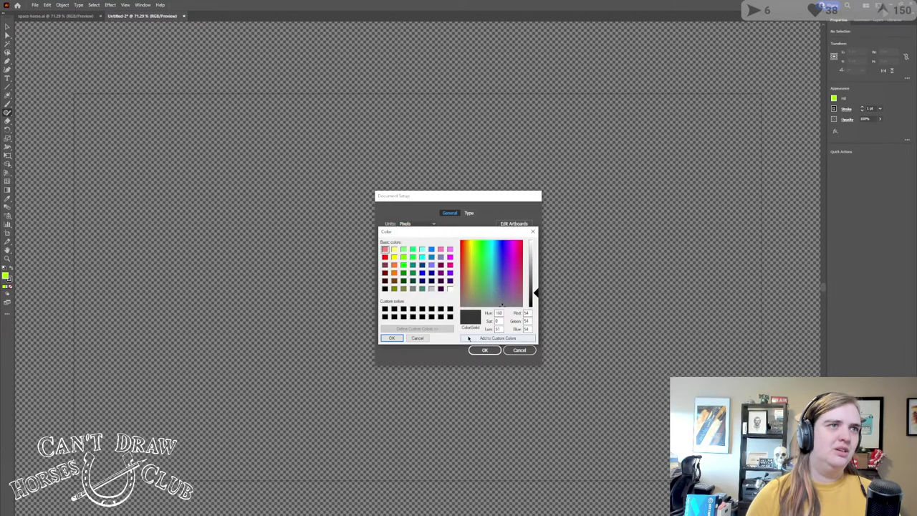
{"action": "left_click", "coordinate": [387, 339]}
{"action": "left_click", "coordinate": [485, 350]}
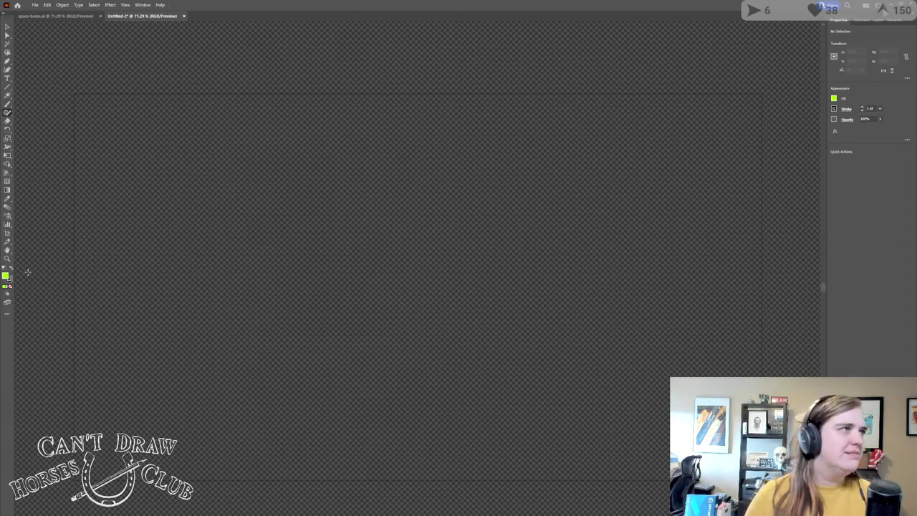
Step: Paint a curved arrowhead outline about 550 px wide and 520 px high on the artboard's right half with the 3 pt round Paintbrush
{"action": "left_click", "coordinate": [7, 106]}
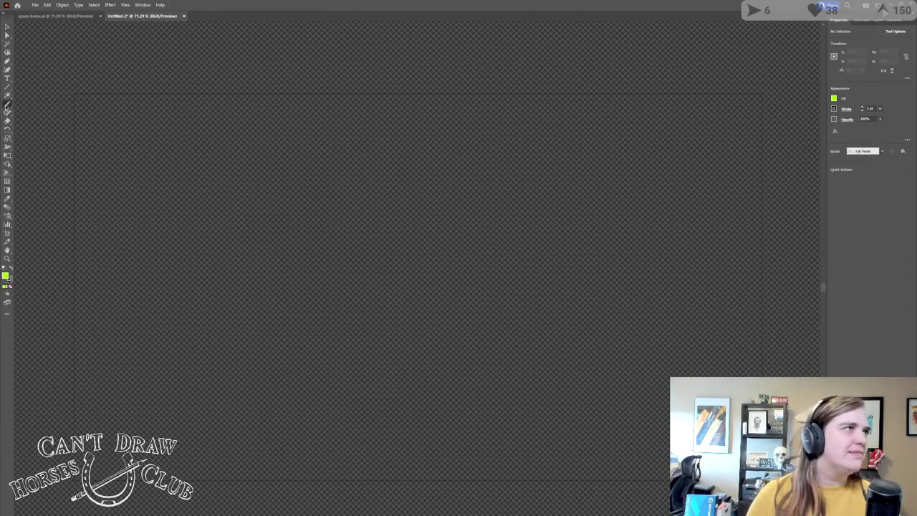
{"action": "left_click", "coordinate": [5, 106]}
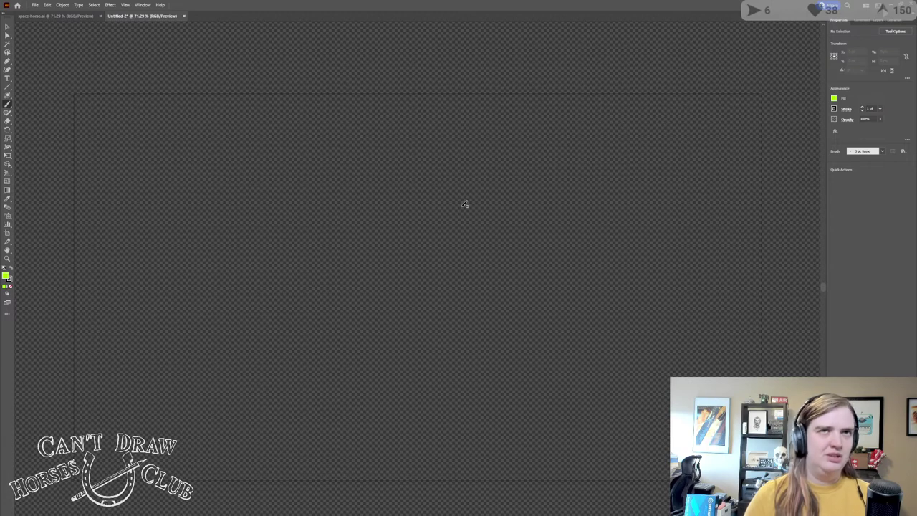
{"action": "mouse_move", "coordinate": [490, 190]}
{"action": "left_mouse_down"}
{"action": "mouse_move", "coordinate": [667, 266]}
{"action": "mouse_move", "coordinate": [540, 363]}
{"action": "mouse_move", "coordinate": [469, 373]}
{"action": "mouse_move", "coordinate": [514, 308]}
{"action": "mouse_move", "coordinate": [486, 185]}
{"action": "left_mouse_up"}
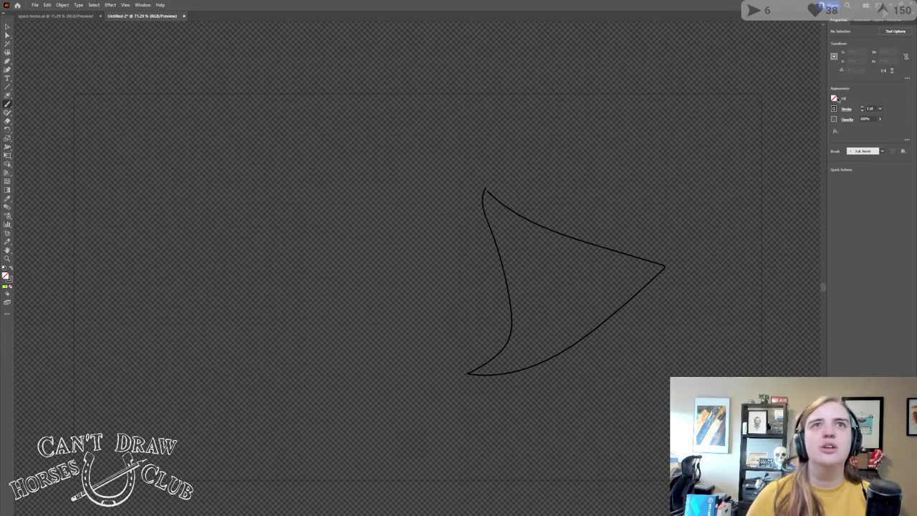
Step: Try to fill the painted arrowhead with blue from the color spectrum without selecting it
{"action": "left_click", "coordinate": [834, 98]}
{"action": "left_click", "coordinate": [802, 175]}
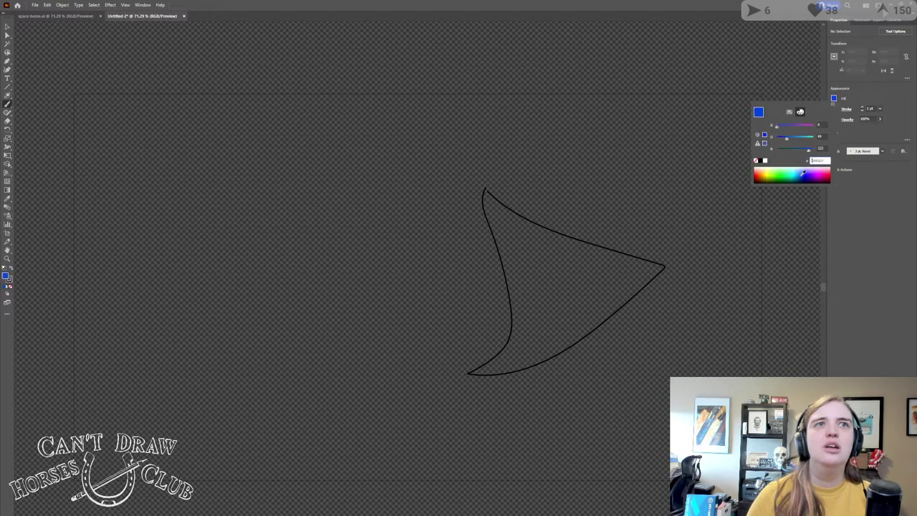
{"action": "left_click", "coordinate": [880, 210]}
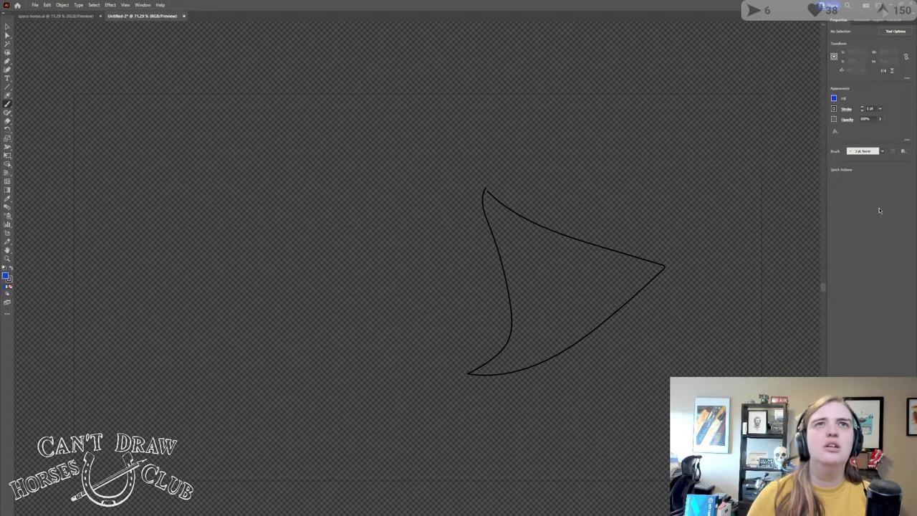
Step: Expand Layer 1 and examine the painted path it contains
{"action": "left_click", "coordinate": [879, 20]}
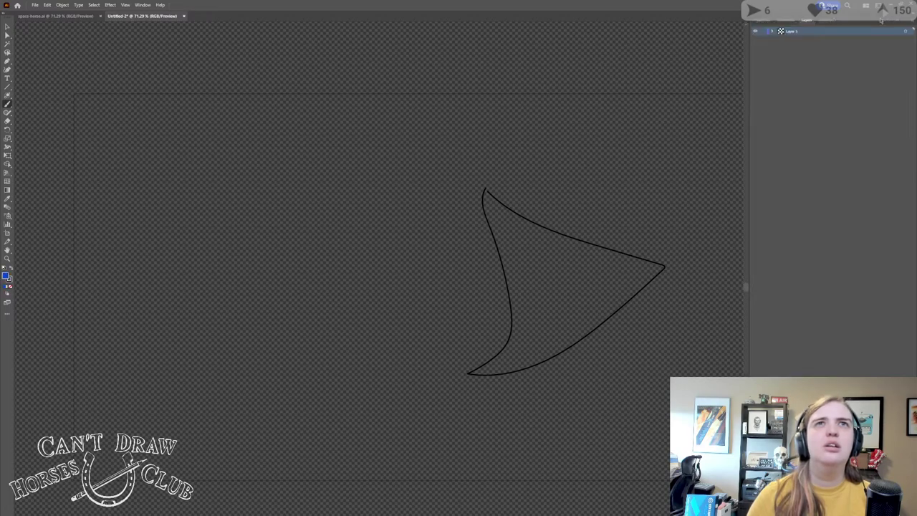
{"action": "left_click", "coordinate": [765, 21]}
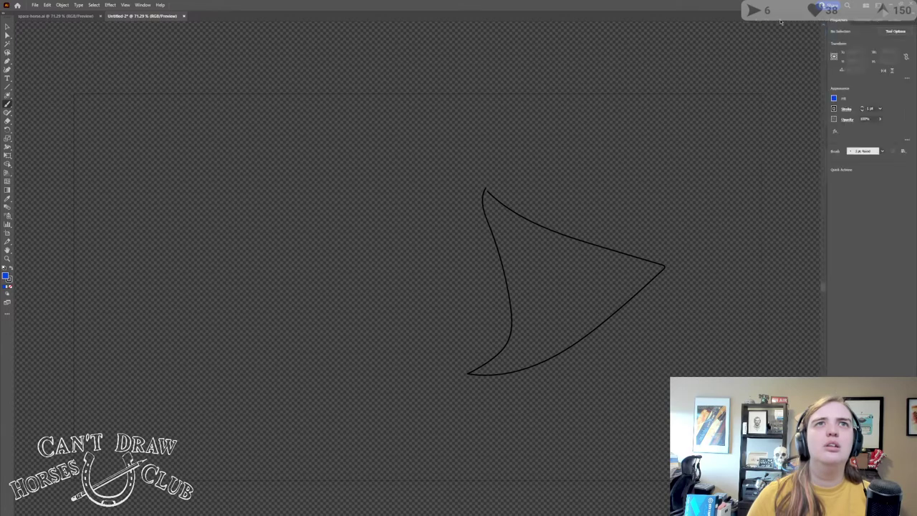
{"action": "left_click", "coordinate": [862, 21]}
{"action": "left_click", "coordinate": [806, 21]}
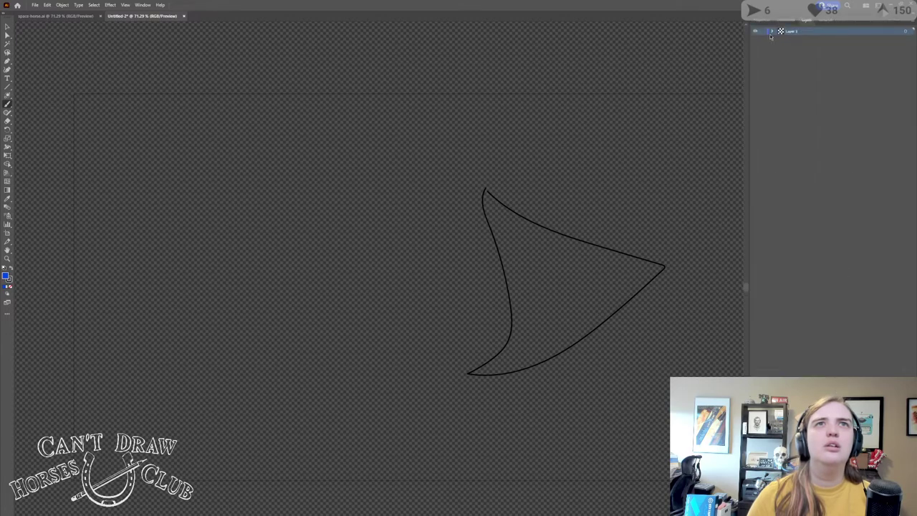
{"action": "left_click", "coordinate": [772, 32]}
{"action": "left_click", "coordinate": [803, 38]}
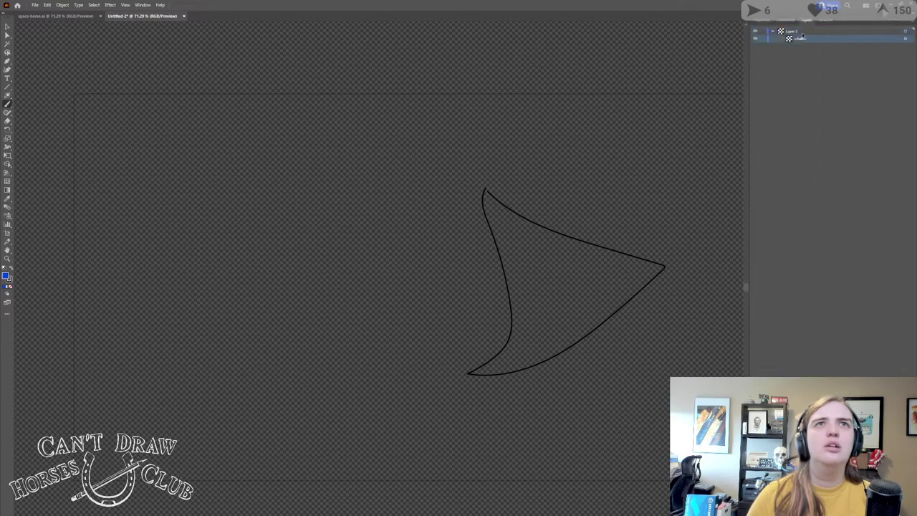
{"action": "left_click", "coordinate": [762, 21]}
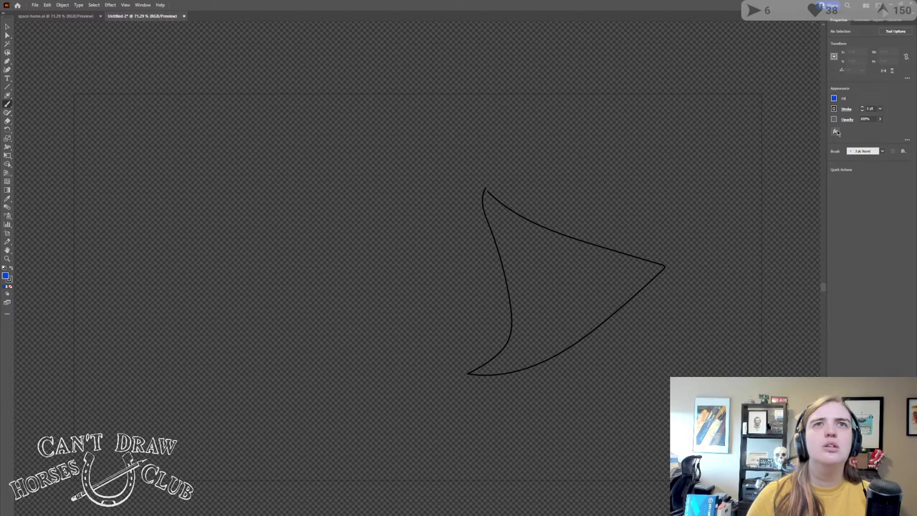
Step: Close the gap at the arrowhead outline's upper tip with the Join tool
{"action": "left_click", "coordinate": [7, 104]}
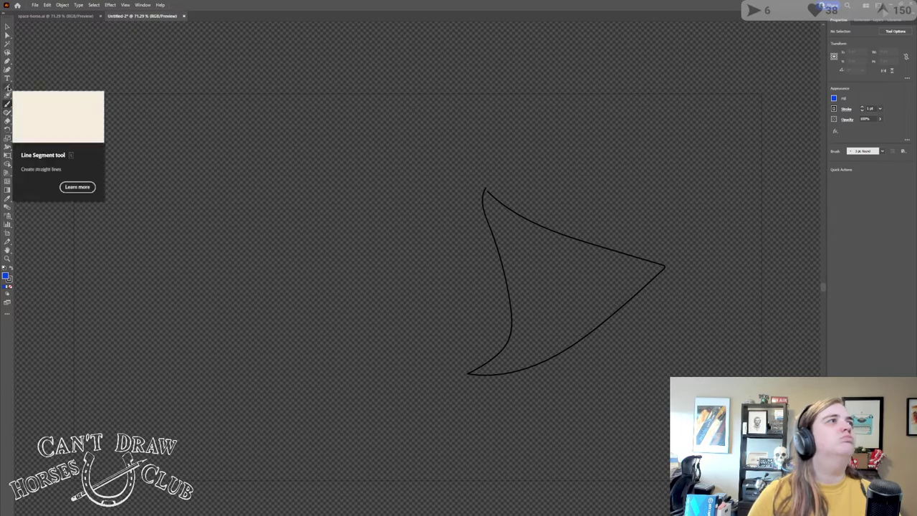
{"action": "left_click", "coordinate": [8, 87]}
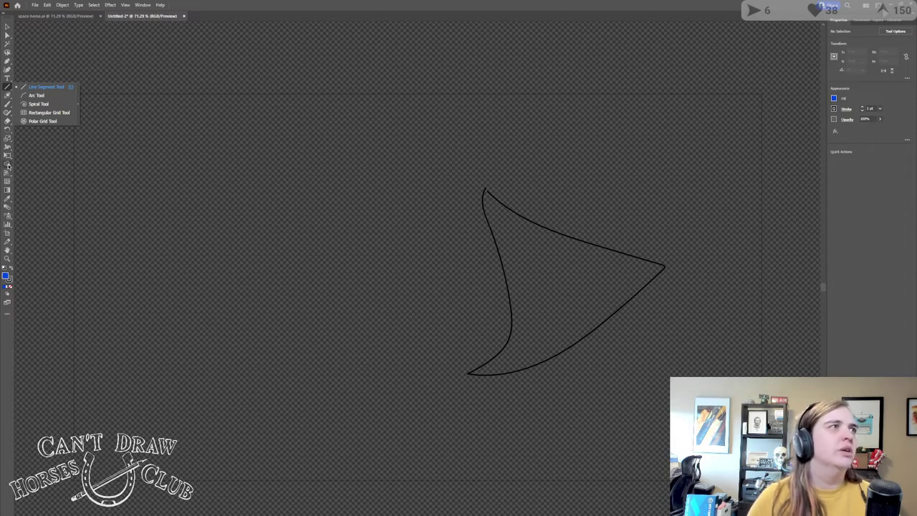
{"action": "left_click", "coordinate": [7, 121]}
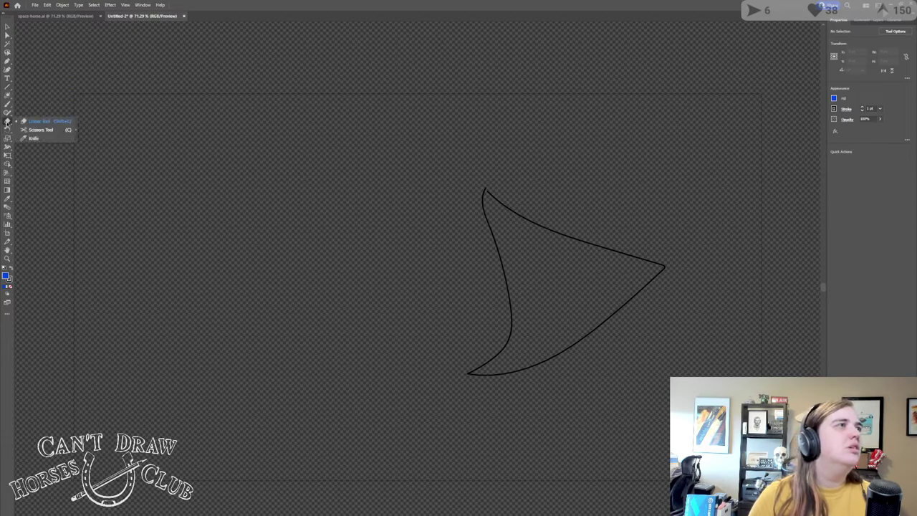
{"action": "left_click", "coordinate": [7, 112]}
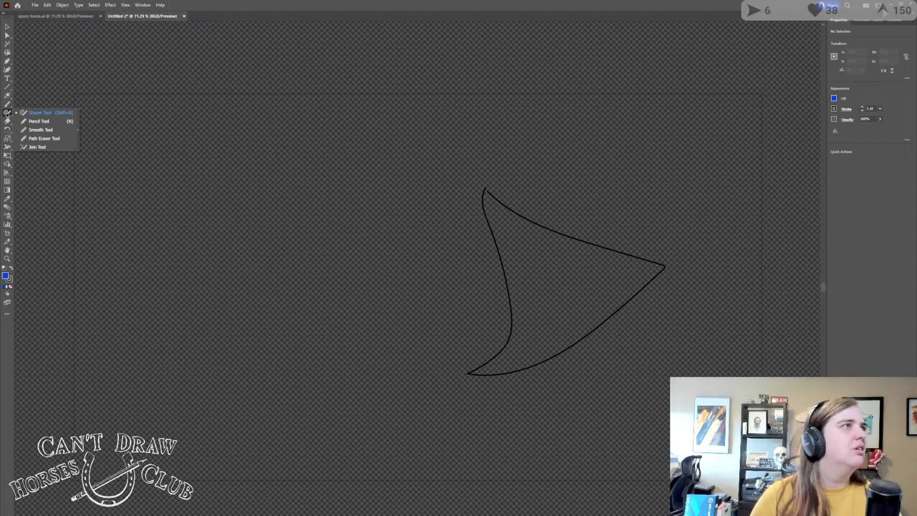
{"action": "left_click", "coordinate": [35, 147]}
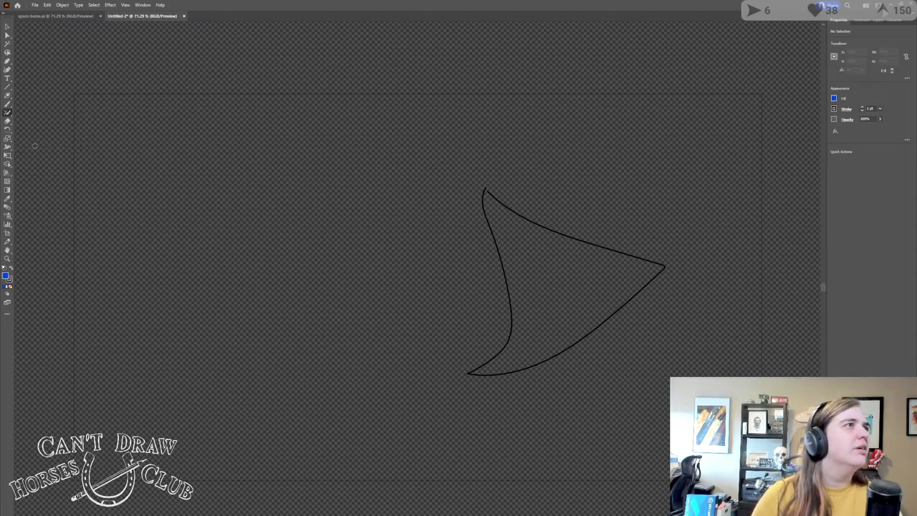
{"action": "left_click_drag", "start_coordinate": [480, 187], "coordinate": [486, 190]}
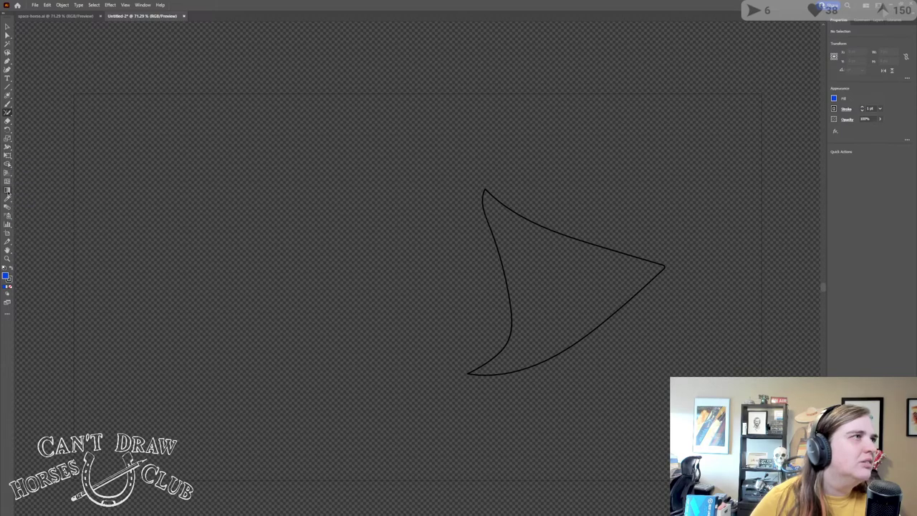
Step: Select the arrowhead path and fill it with a bright violet-blue from the color spectrum
{"action": "left_click", "coordinate": [8, 190]}
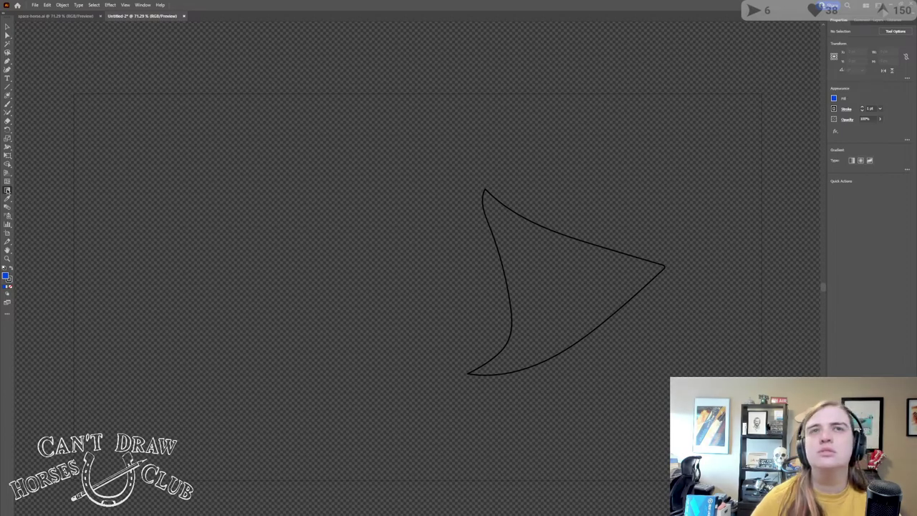
{"action": "key", "text": "v"}
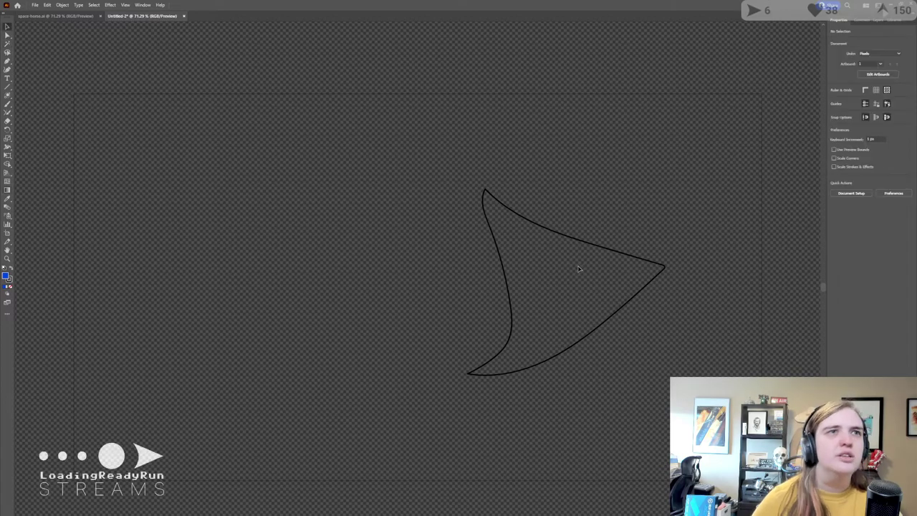
{"action": "left_click", "coordinate": [589, 244]}
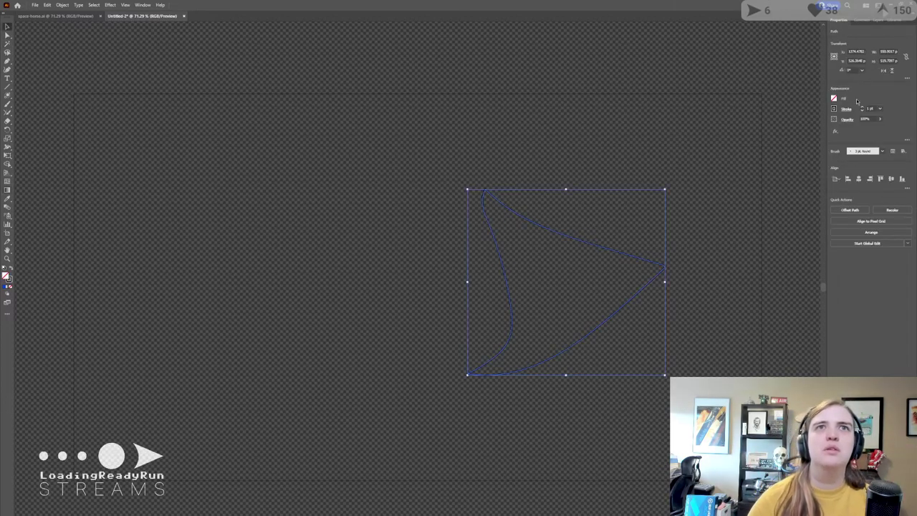
{"action": "left_click", "coordinate": [834, 98]}
{"action": "left_click", "coordinate": [807, 169]}
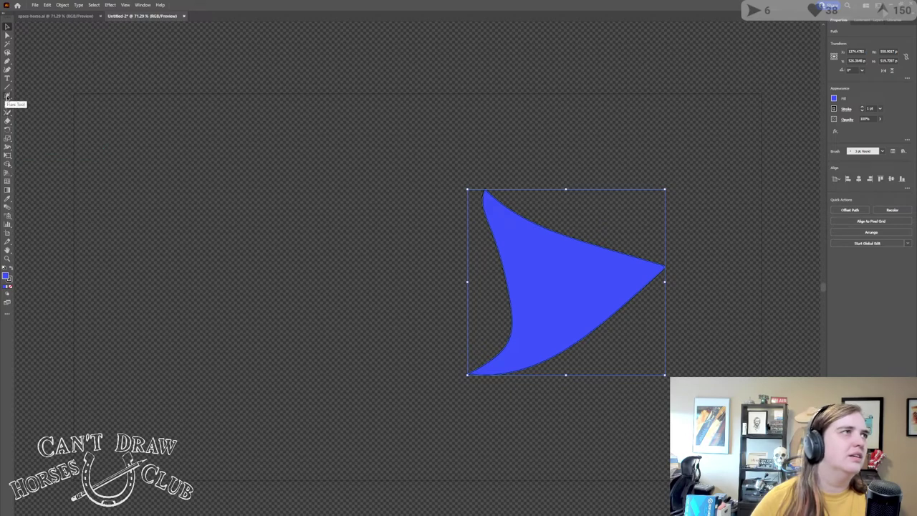
Step: Draw a nearly circular blue ellipse to the left of the arrowhead with the Ellipse tool
{"action": "left_click", "coordinate": [8, 97]}
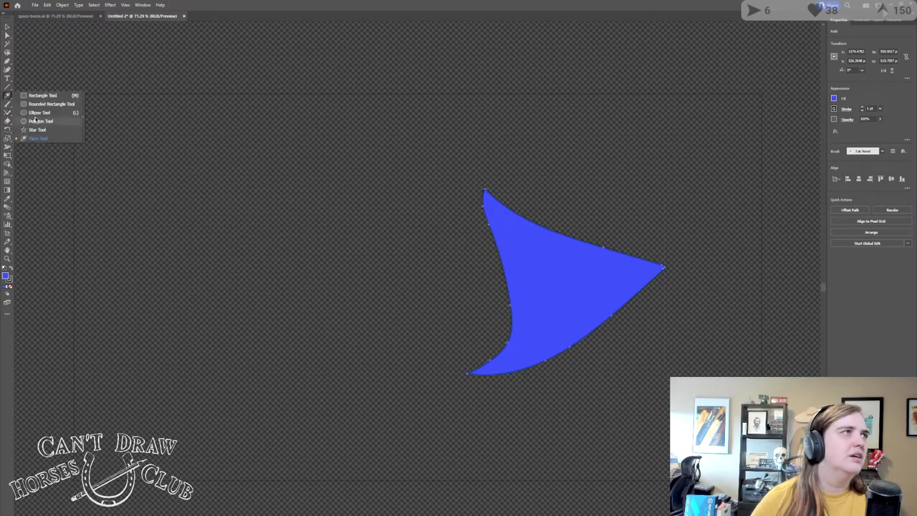
{"action": "left_click_drag", "start_coordinate": [34, 121], "coordinate": [34, 113]}
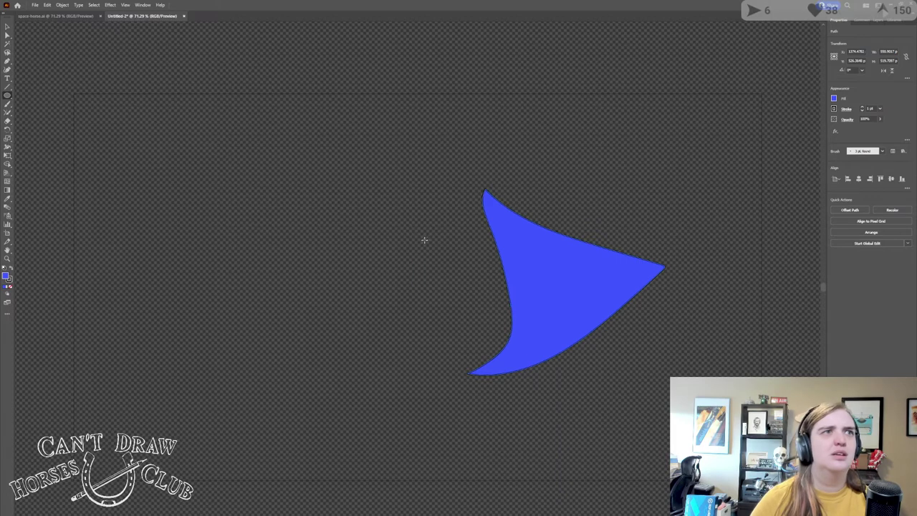
{"action": "left_click_drag", "start_coordinate": [432, 227], "coordinate": [335, 333]}
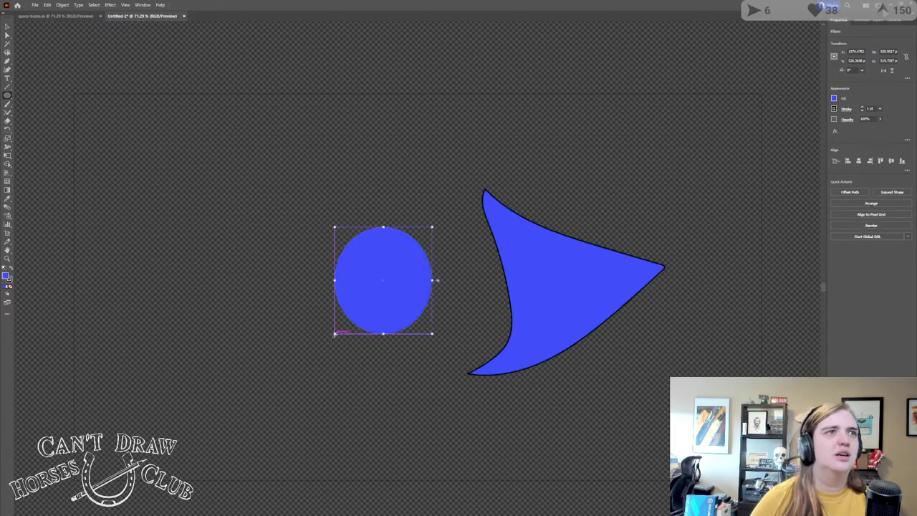
Step: Draw a row of three small blue circles to the left of the large circle with the Ellipse tool
{"action": "left_click_drag", "start_coordinate": [272, 256], "coordinate": [230, 294]}
{"action": "left_click_drag", "start_coordinate": [195, 261], "coordinate": [157, 296]}
{"action": "left_click_drag", "start_coordinate": [134, 260], "coordinate": [93, 298]}
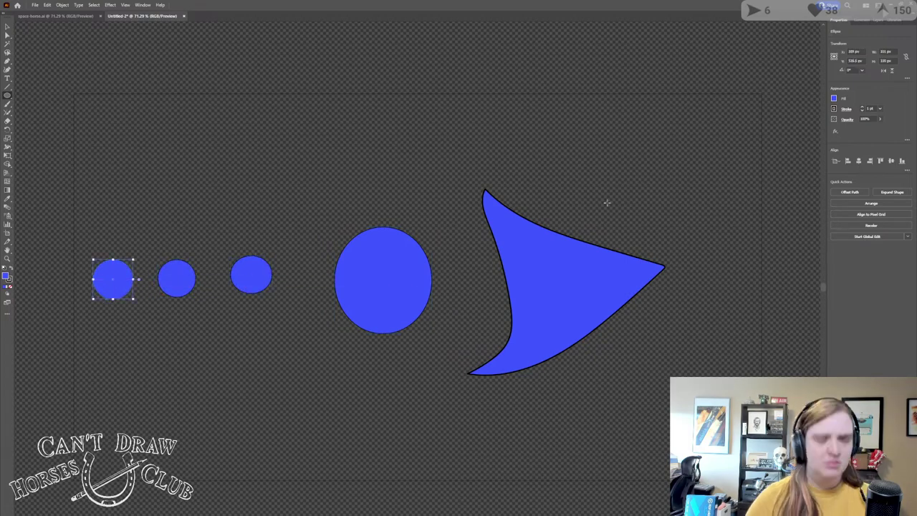
Step: Group the arrowhead path and move it slightly up and to the right, away from the large circle
{"action": "key", "text": "v"}
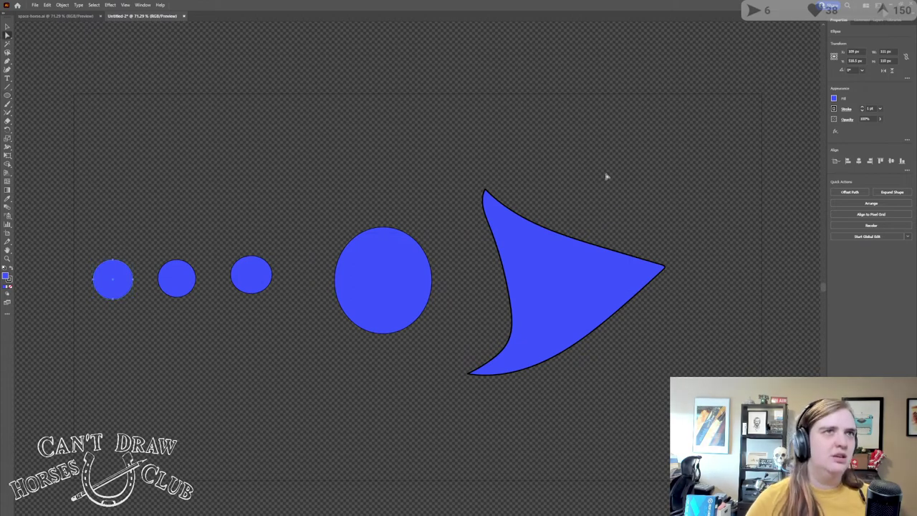
{"action": "left_click", "coordinate": [560, 255]}
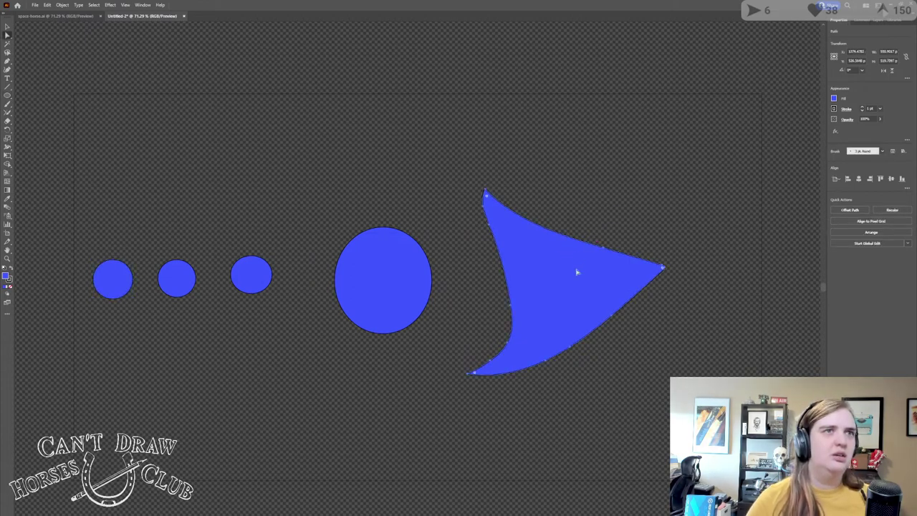
{"action": "right_click", "coordinate": [574, 272]}
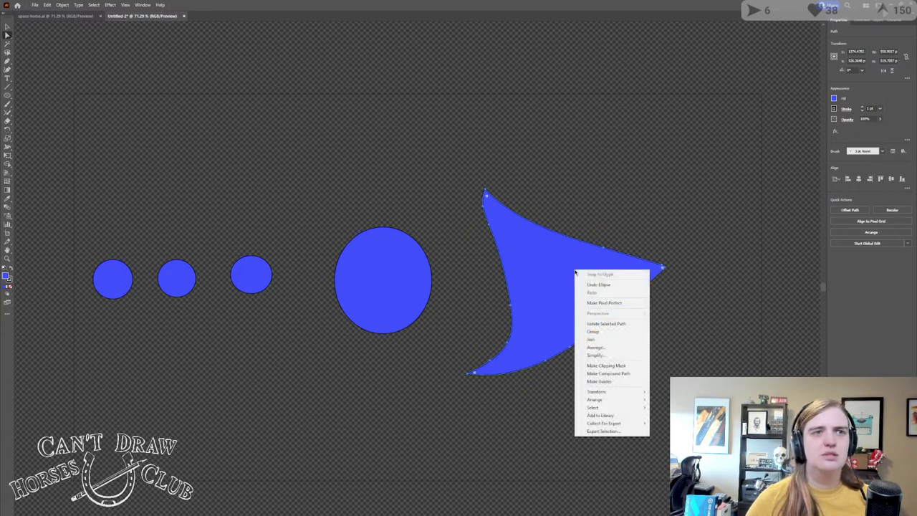
{"action": "left_click", "coordinate": [539, 269]}
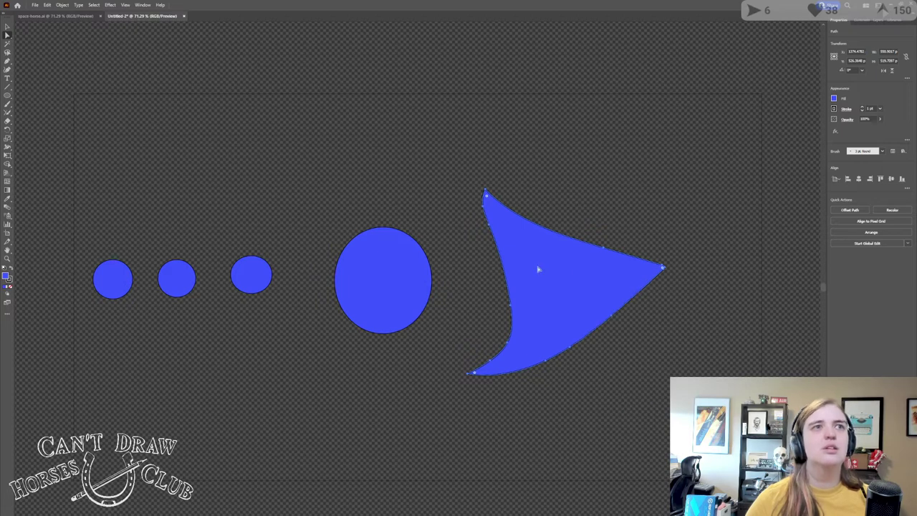
{"action": "right_click", "coordinate": [560, 320]}
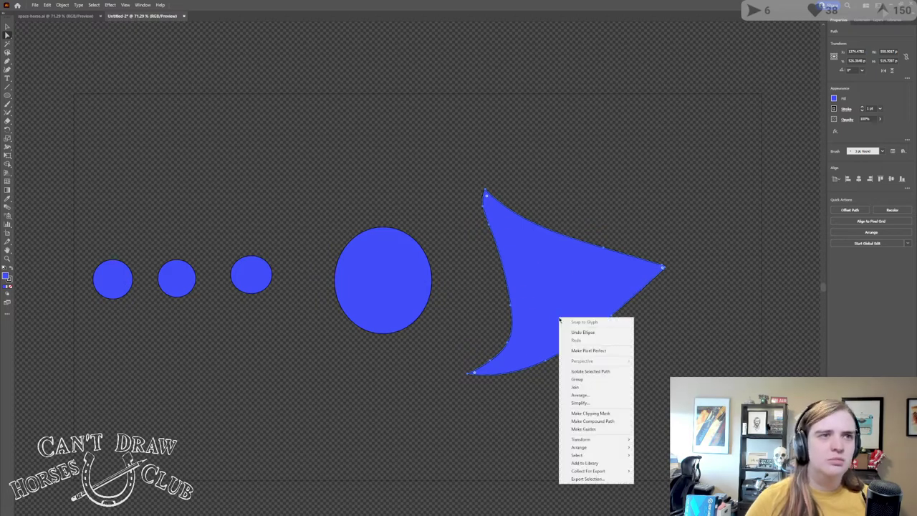
{"action": "left_click", "coordinate": [578, 379]}
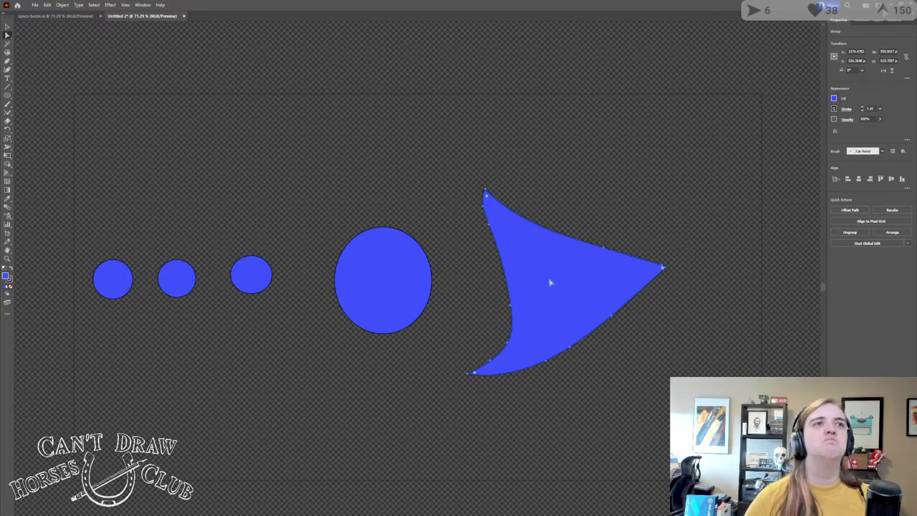
{"action": "left_click_drag", "start_coordinate": [550, 281], "coordinate": [571, 278]}
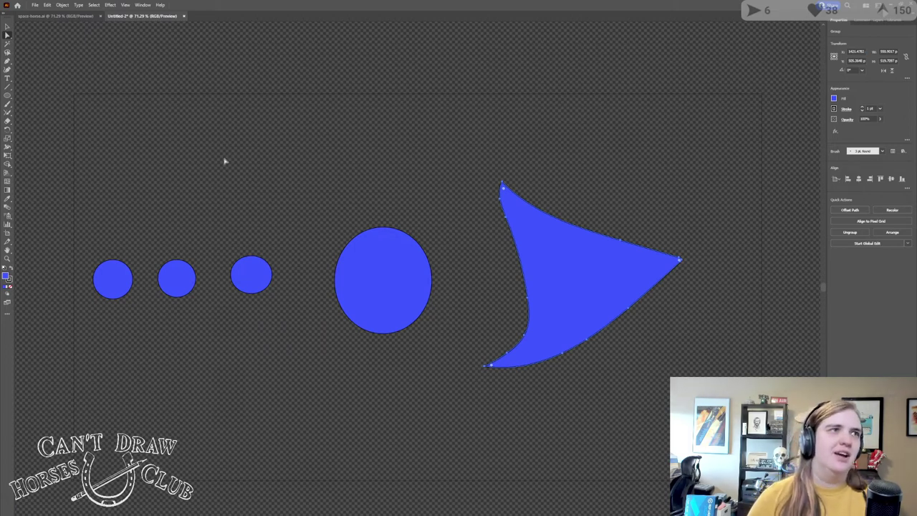
Step: Save the document on the computer as lrr.ai in the Can't Draw Horses Club folder, keeping the default Illustrator 2020 options
{"action": "left_click", "coordinate": [34, 6]}
{"action": "left_click", "coordinate": [48, 78]}
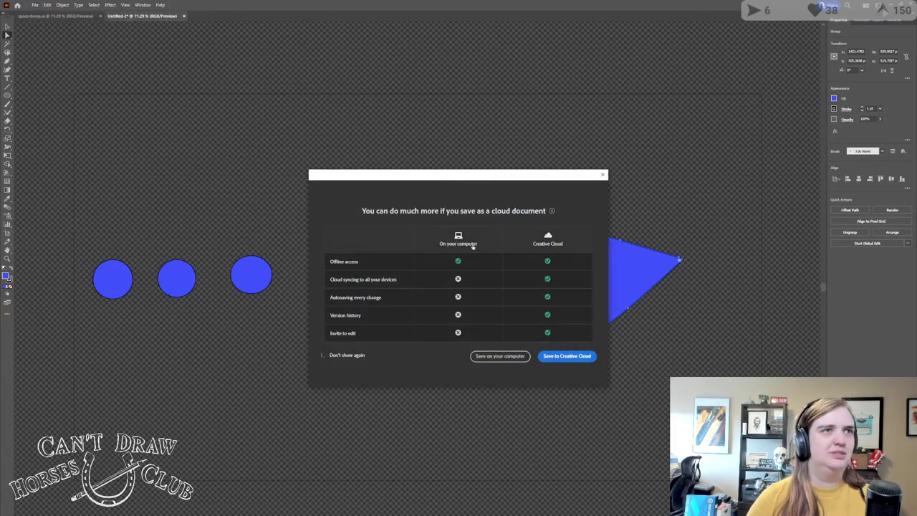
{"action": "left_click", "coordinate": [474, 357]}
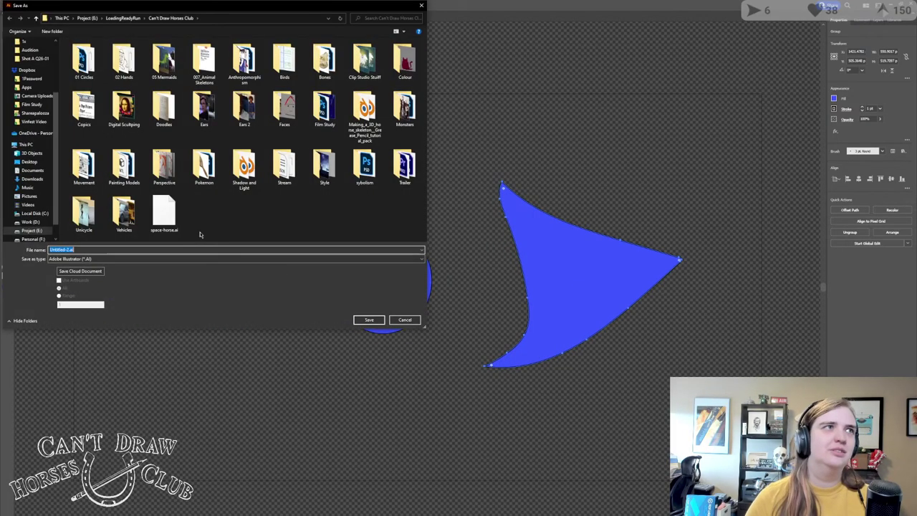
{"action": "type", "text": "l"}
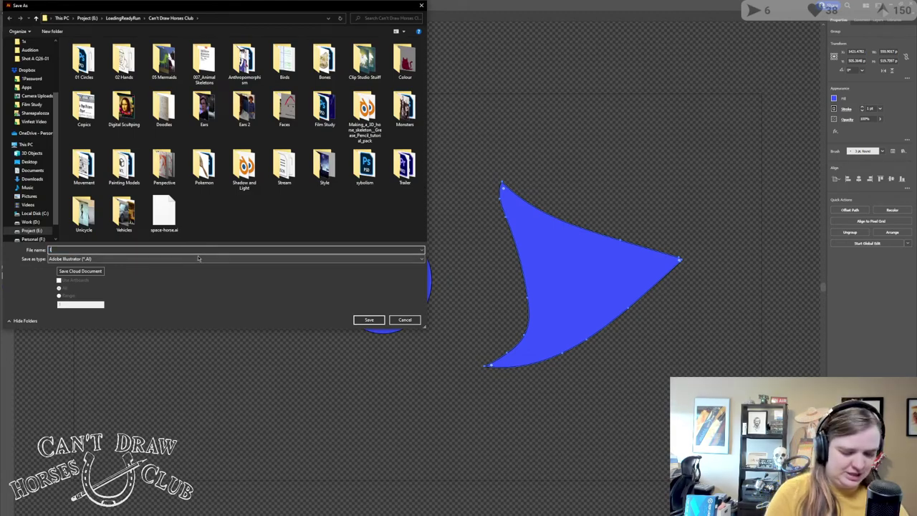
{"action": "type", "text": "rr.ai"}
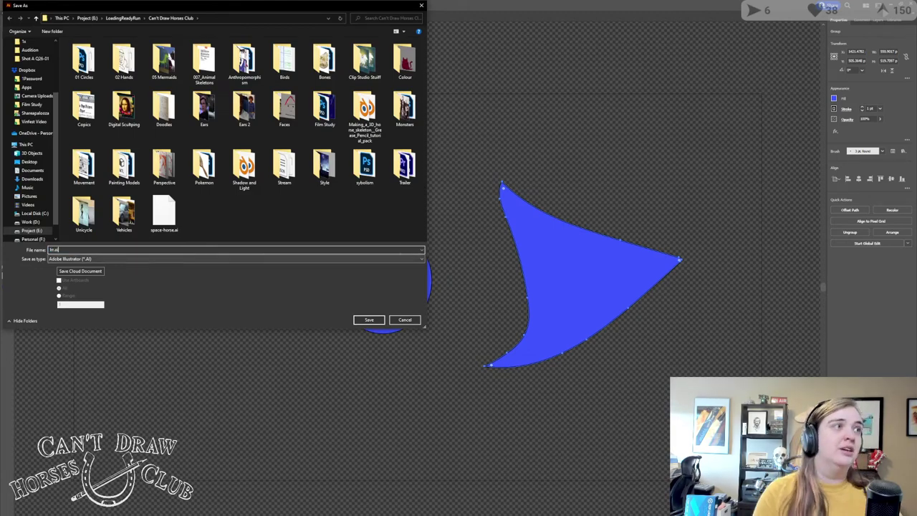
{"action": "left_click", "coordinate": [356, 323]}
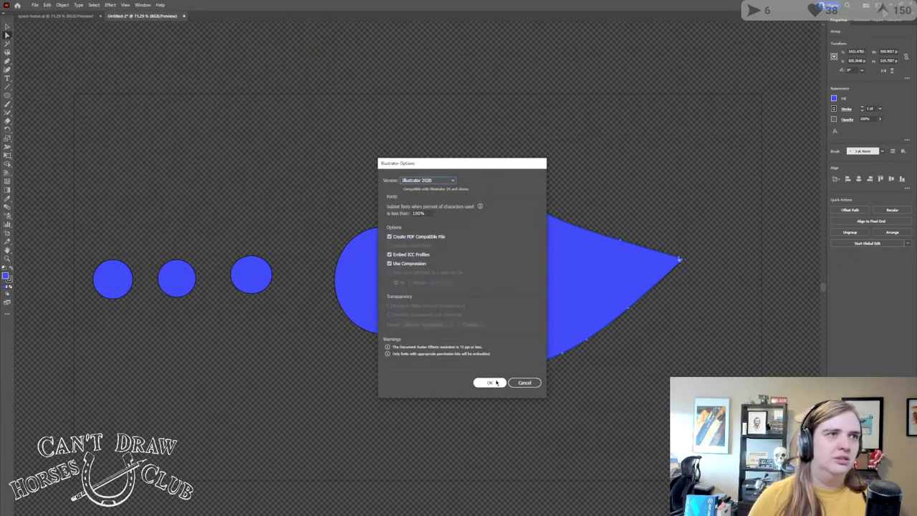
{"action": "left_click", "coordinate": [491, 383]}
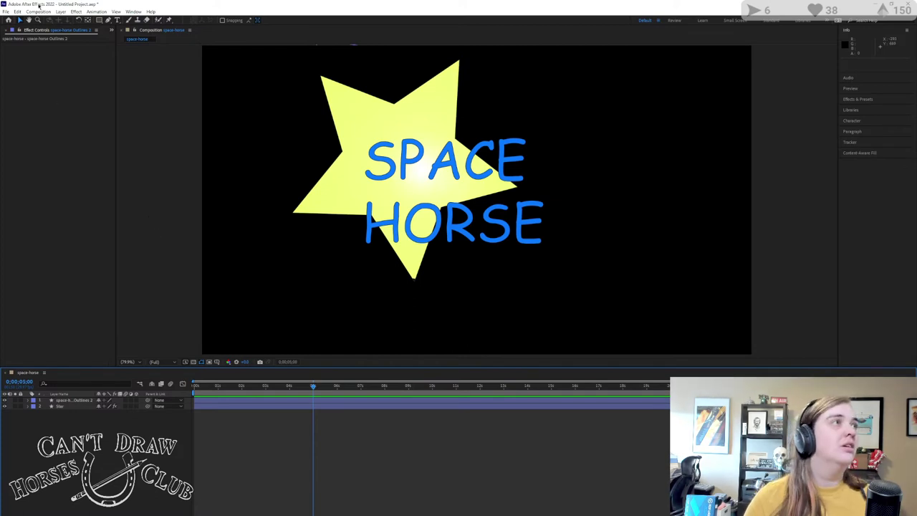
{"action": "left_click", "coordinate": [5, 11]}
{"action": "mouse_move", "coordinate": [9, 20]}
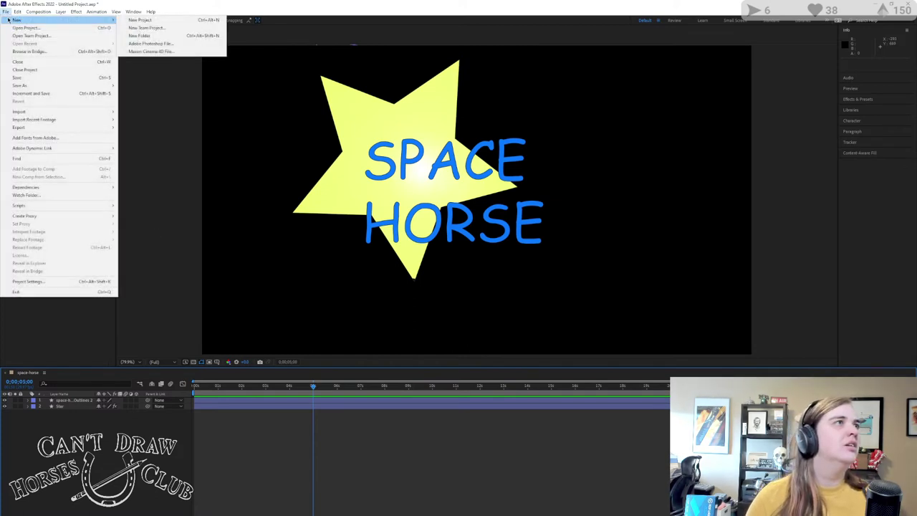
{"action": "key", "text": "Escape"}
{"action": "right_click", "coordinate": [48, 109]}
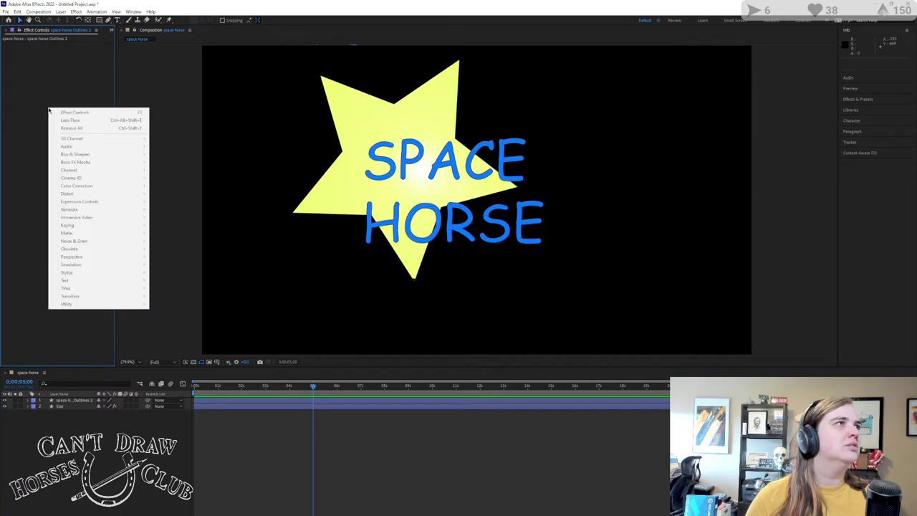
{"action": "left_click", "coordinate": [30, 99]}
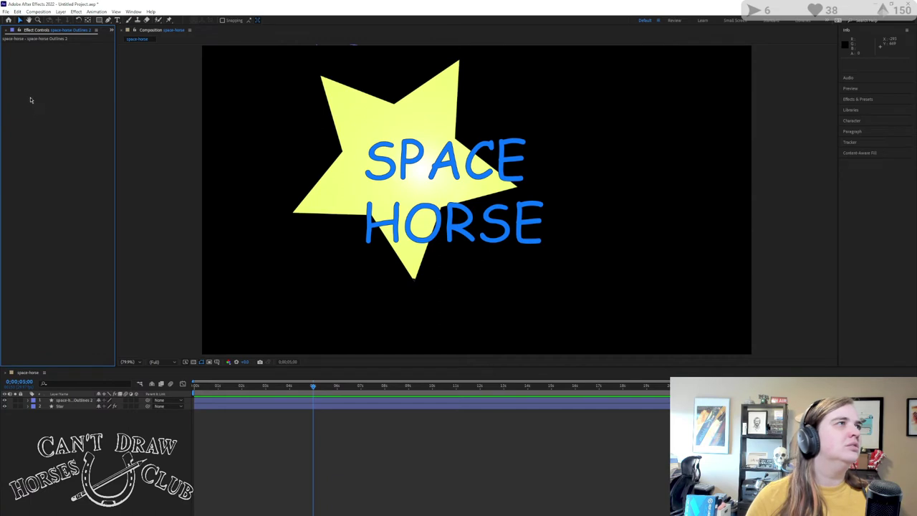
Step: Show the project's file list in After Effects and import lrr.ai as footage with merged layers
{"action": "left_click", "coordinate": [111, 30]}
{"action": "left_click", "coordinate": [127, 40]}
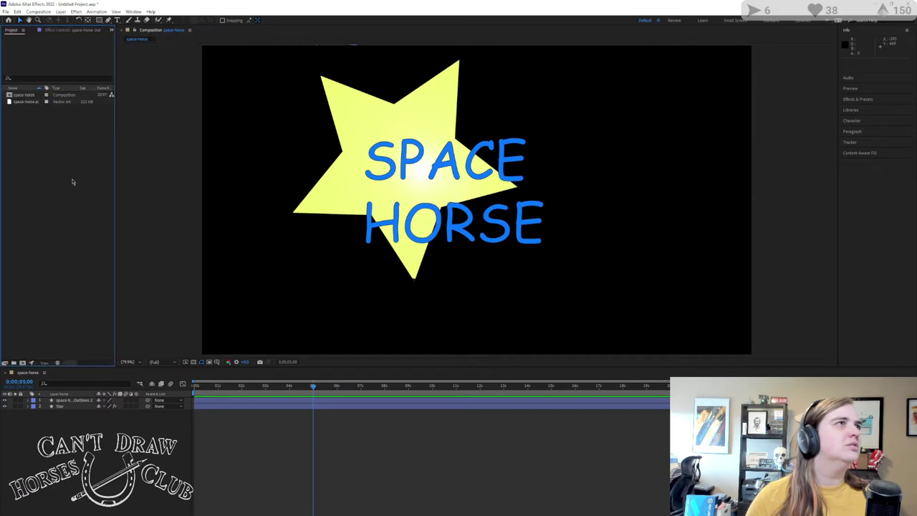
{"action": "right_click", "coordinate": [42, 226]}
{"action": "mouse_move", "coordinate": [65, 263]}
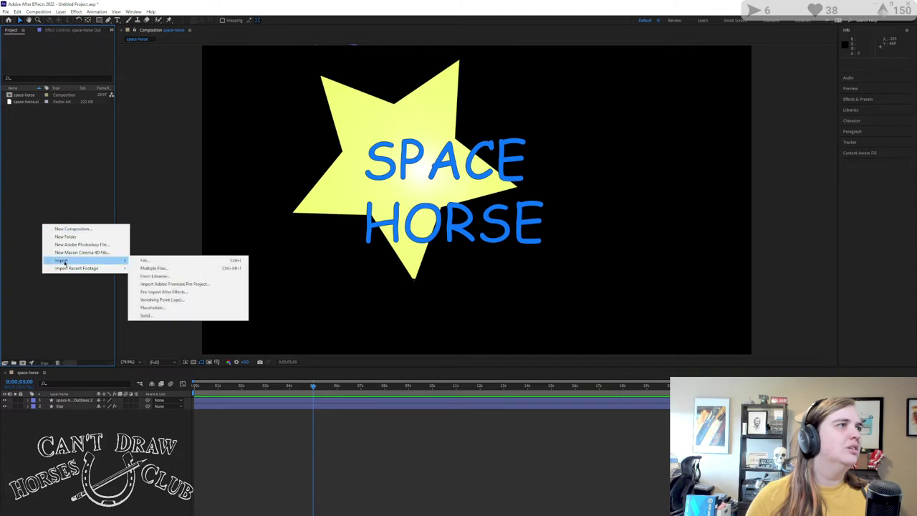
{"action": "left_click", "coordinate": [148, 262]}
{"action": "double_click", "coordinate": [44, 245]}
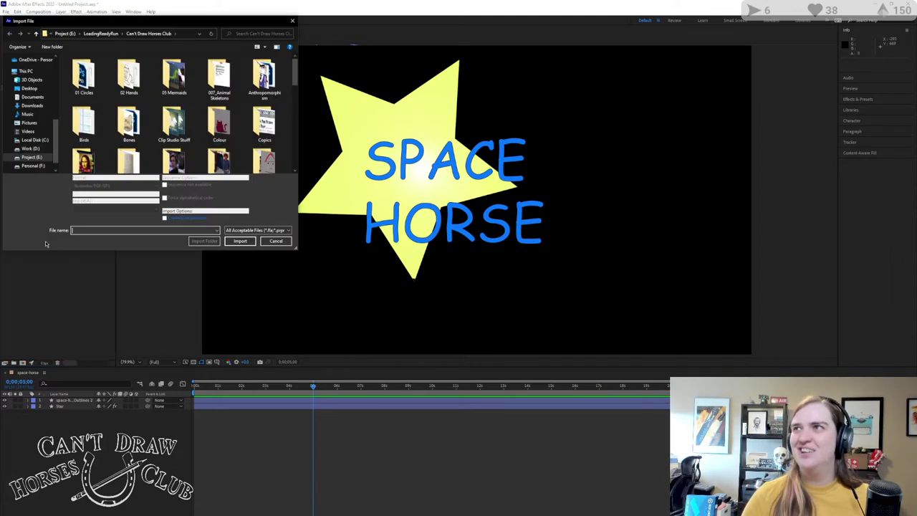
{"action": "scroll", "coordinate": [179, 142], "scroll_direction": "down", "scroll_amount": 5}
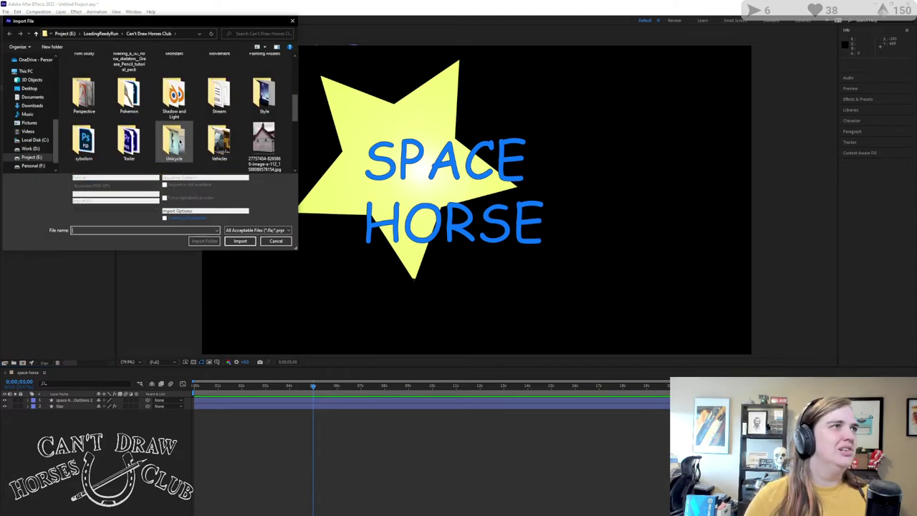
{"action": "scroll", "coordinate": [179, 142], "scroll_direction": "down", "scroll_amount": 5}
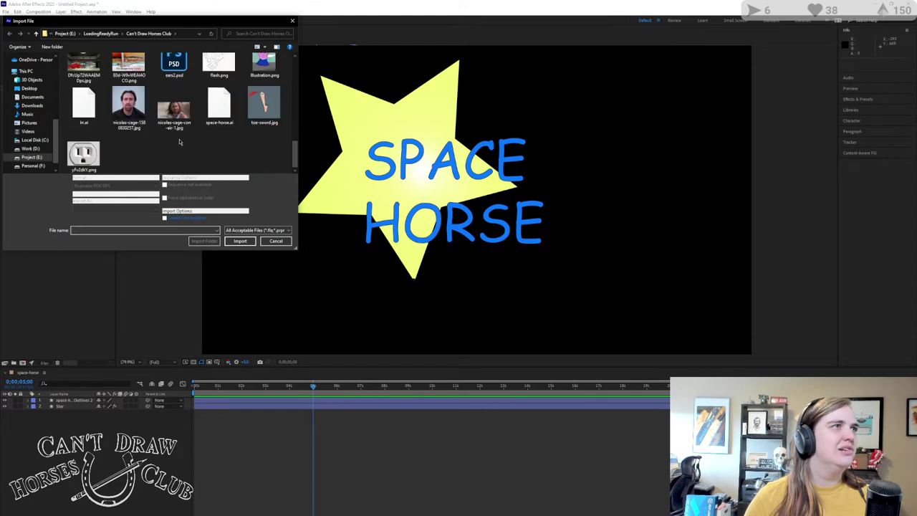
{"action": "left_click", "coordinate": [84, 105]}
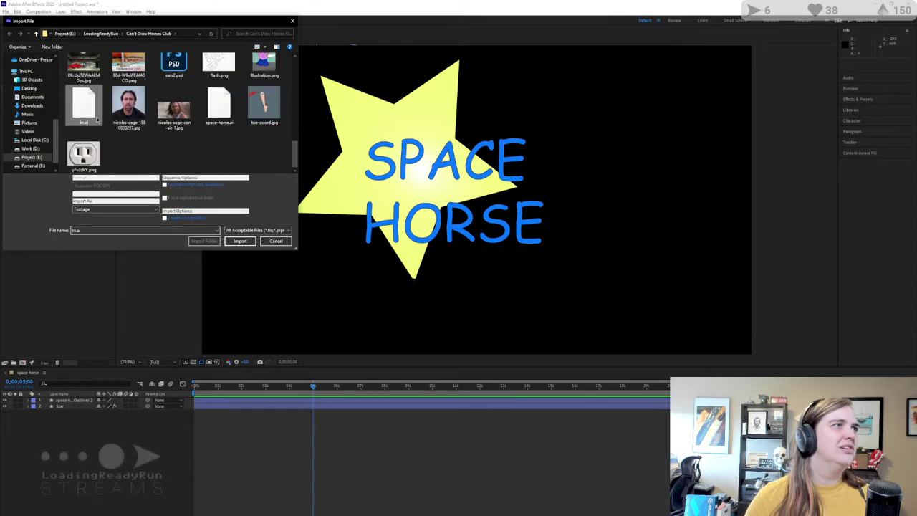
{"action": "left_click", "coordinate": [239, 241]}
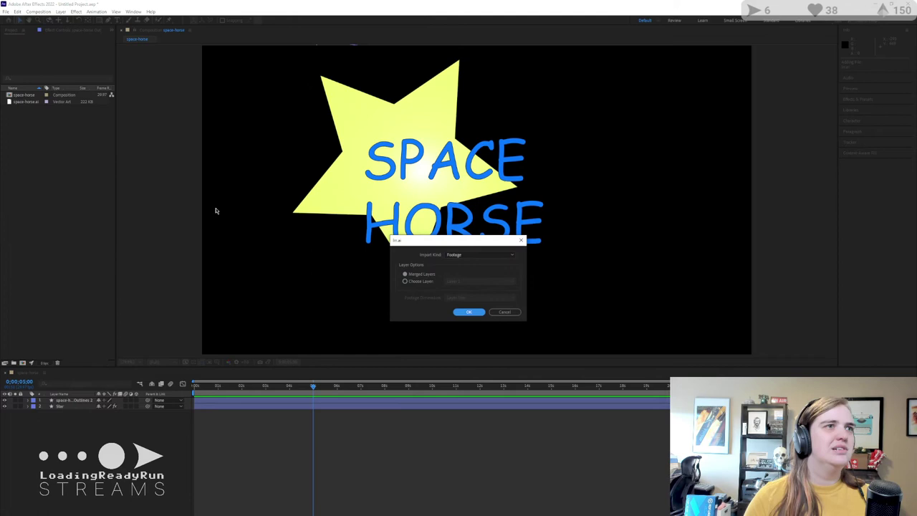
{"action": "left_click", "coordinate": [469, 312]}
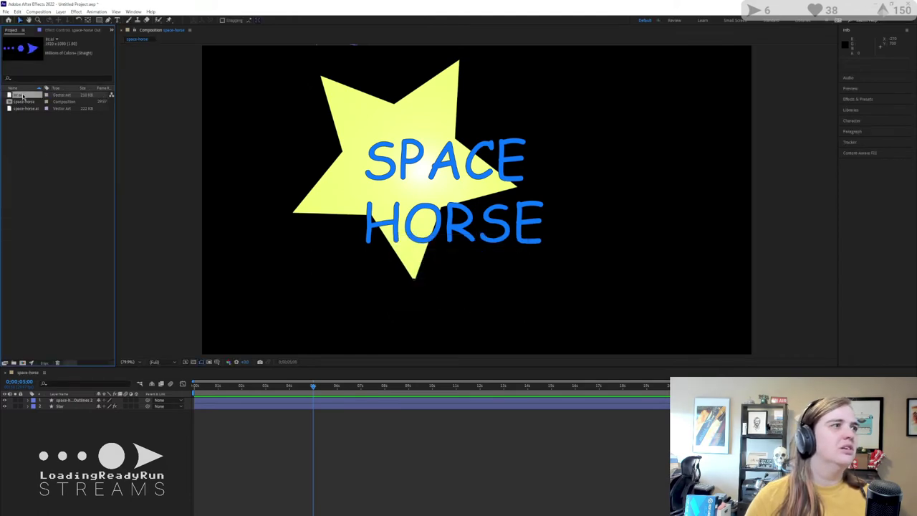
Step: Create a composition with the default HDTV 1080 29.97 settings and add lrr.ai to its timeline
{"action": "right_click", "coordinate": [29, 153]}
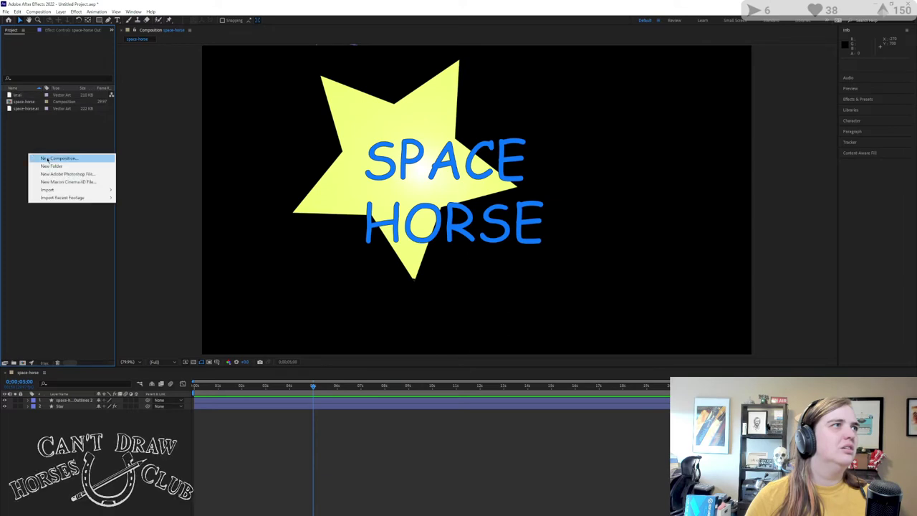
{"action": "left_click", "coordinate": [47, 159]}
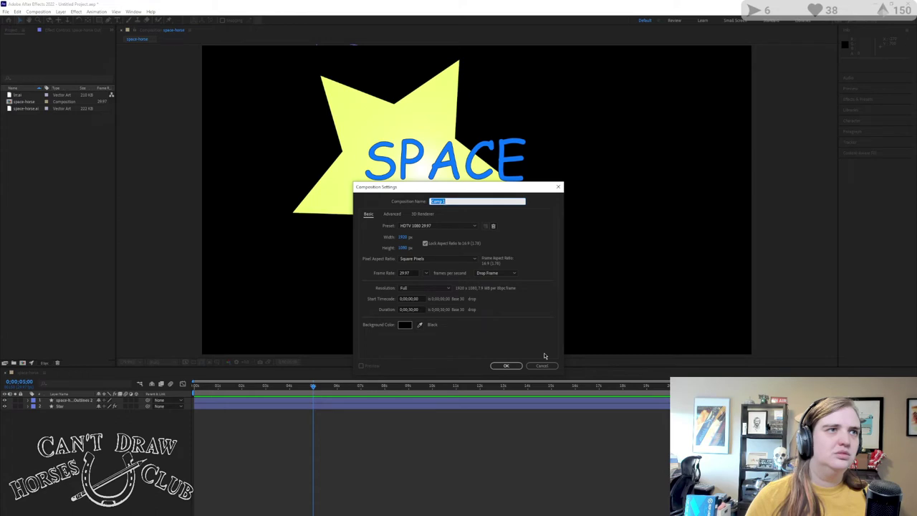
{"action": "left_click", "coordinate": [508, 367]}
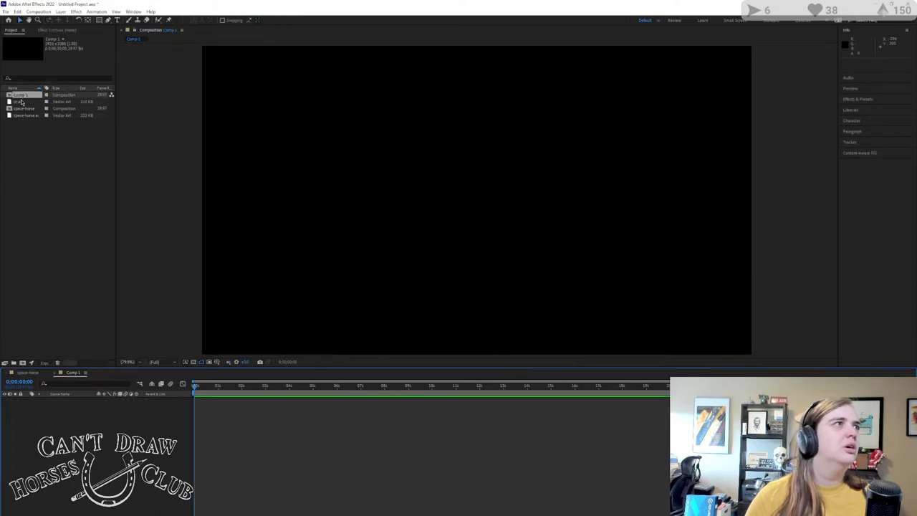
{"action": "left_click_drag", "start_coordinate": [21, 102], "coordinate": [46, 430]}
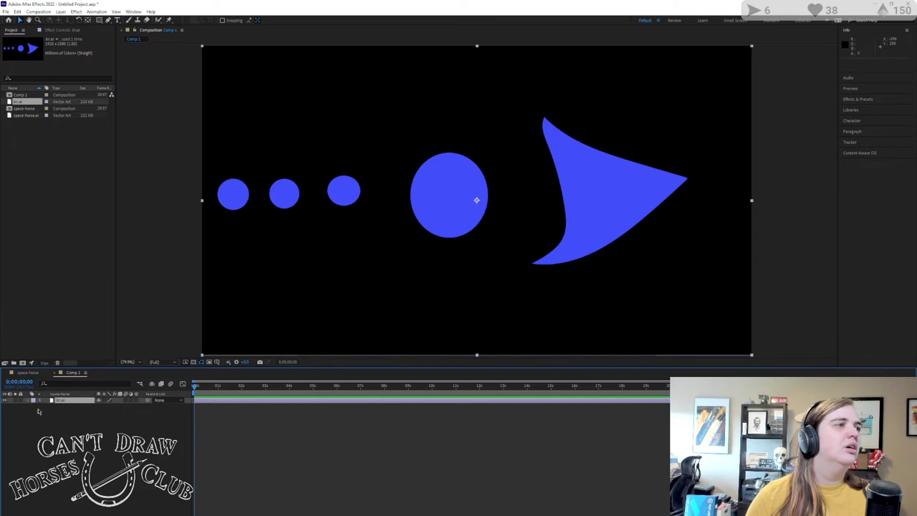
Step: Create shapes from the lrr.ai vector layer and delete the original lrr.ai layer from the composition
{"action": "right_click", "coordinate": [61, 404]}
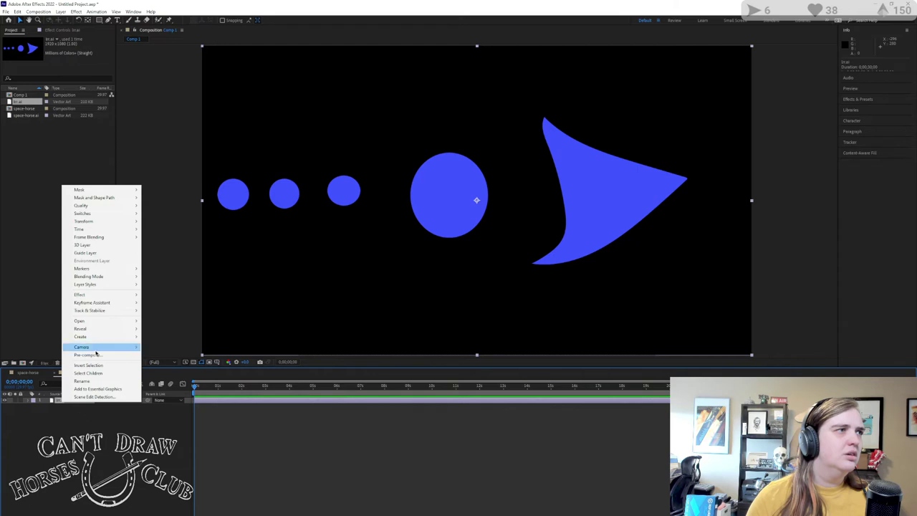
{"action": "mouse_move", "coordinate": [112, 341]}
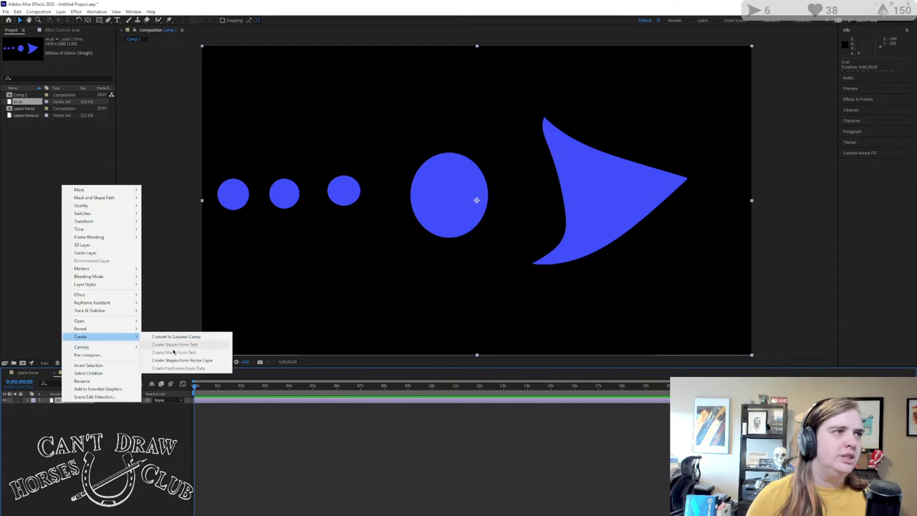
{"action": "left_click", "coordinate": [179, 360]}
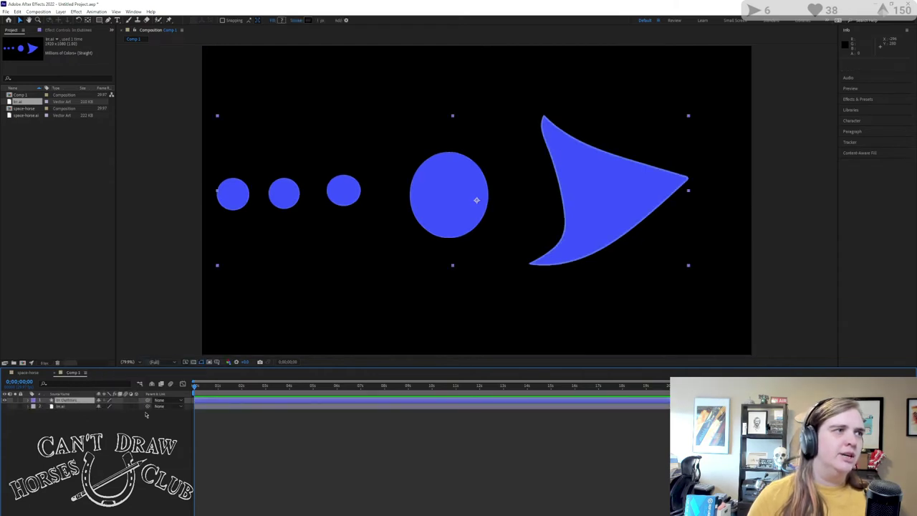
{"action": "left_click", "coordinate": [77, 408]}
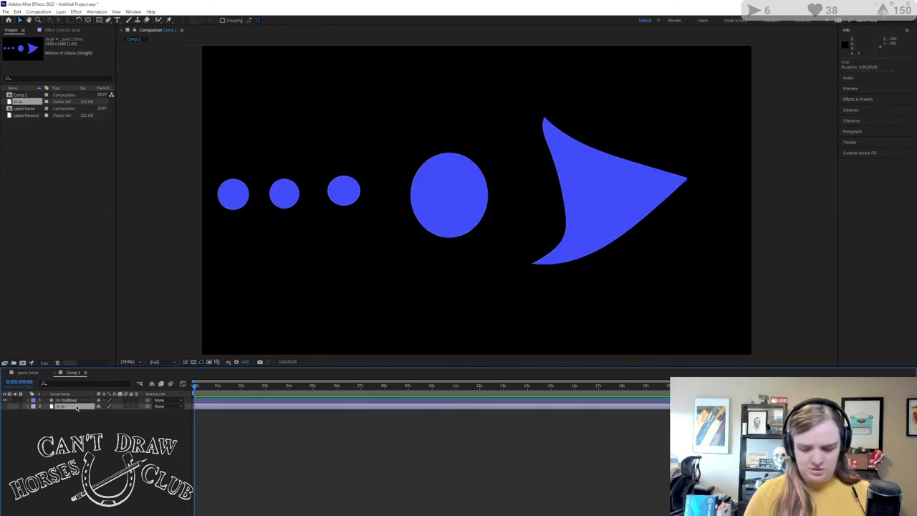
{"action": "key", "text": "Delete"}
Step: Expand the outlines layer and its Contents to examine the individual shape groups
{"action": "left_click", "coordinate": [30, 402]}
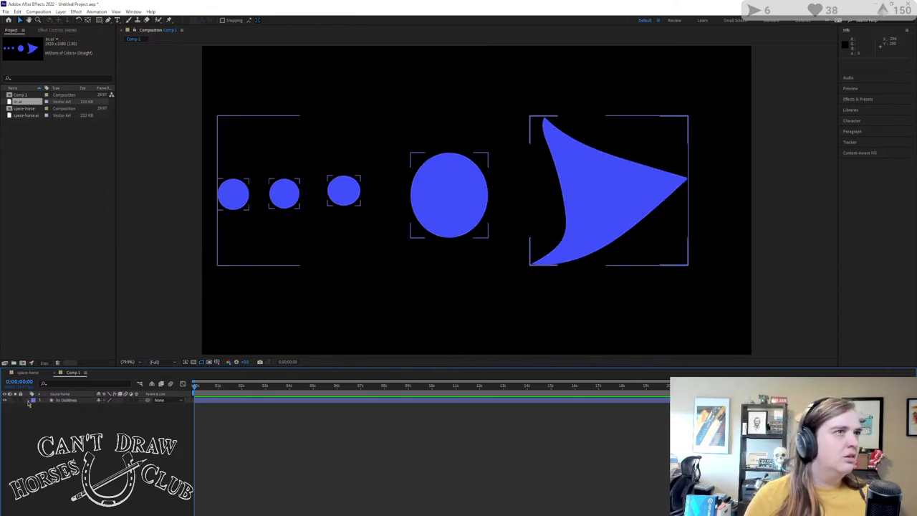
{"action": "left_click", "coordinate": [30, 401]}
{"action": "left_click", "coordinate": [35, 408]}
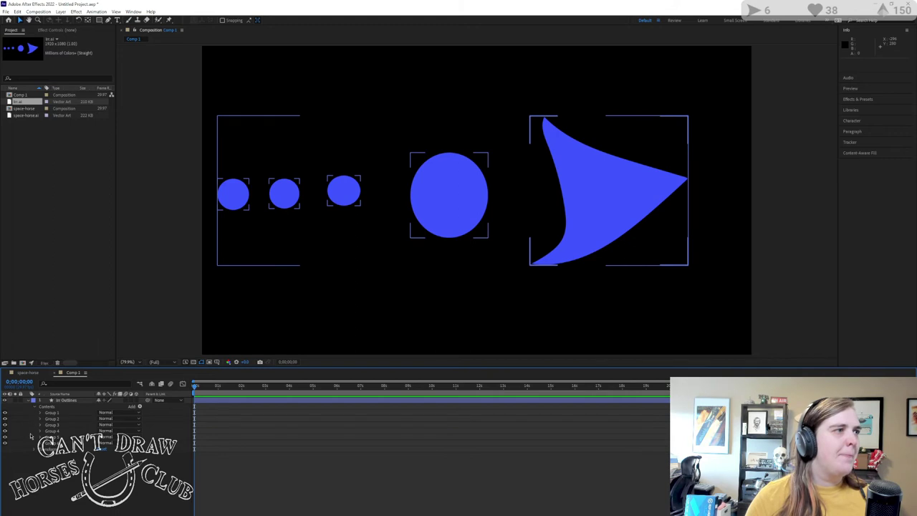
Step: Check the path, stroke and fill inside Group 1 of the outlines layer and rename the group Dot 1
{"action": "left_click", "coordinate": [40, 414]}
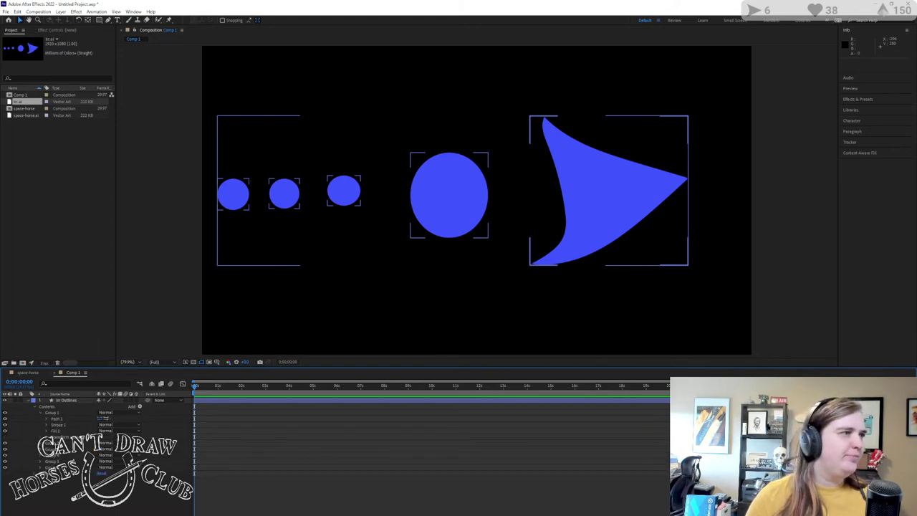
{"action": "left_click", "coordinate": [58, 445]}
{"action": "left_click", "coordinate": [53, 414]}
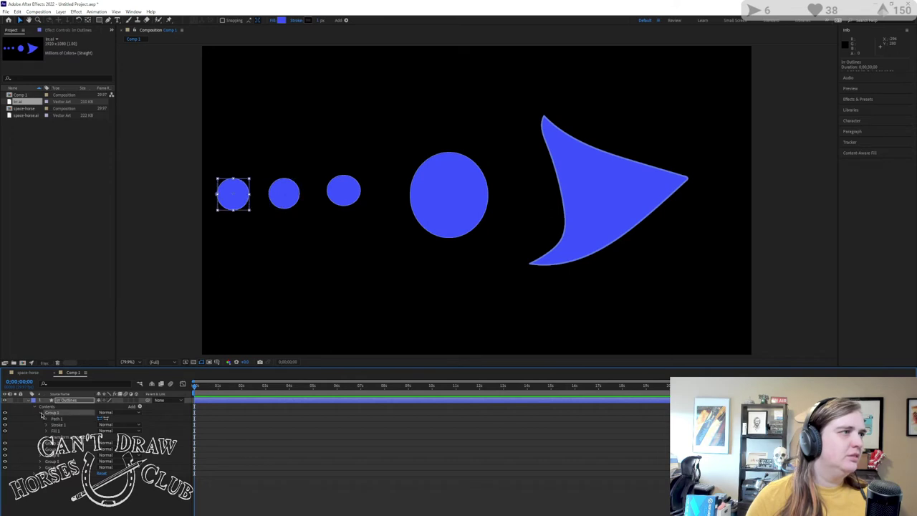
{"action": "left_click", "coordinate": [40, 413]}
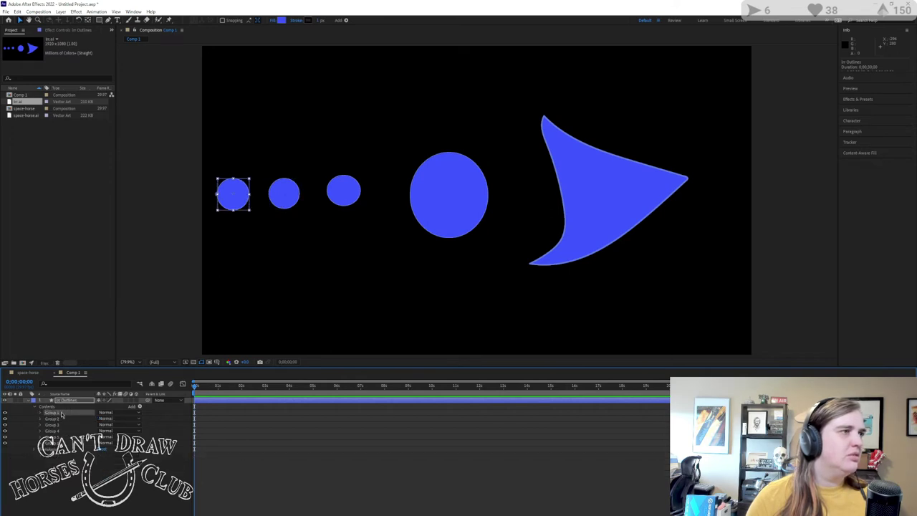
{"action": "right_click", "coordinate": [53, 415]}
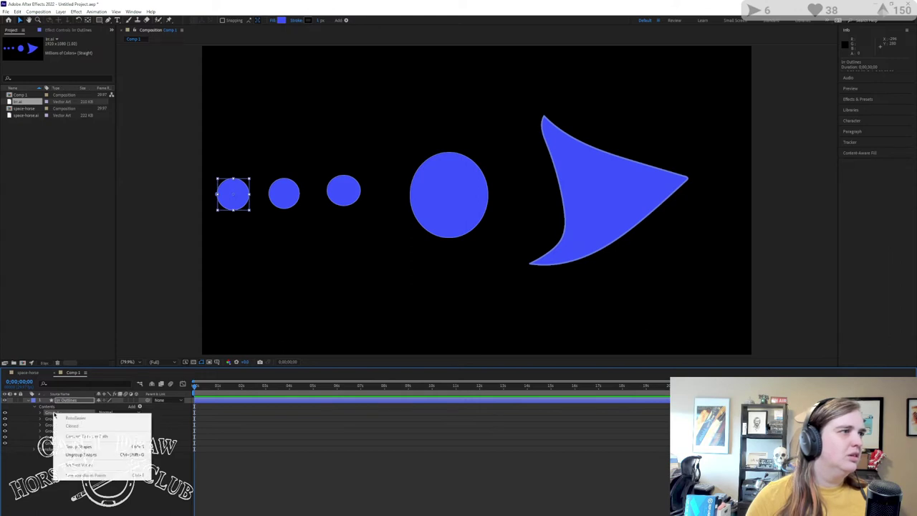
{"action": "key", "text": "Return"}
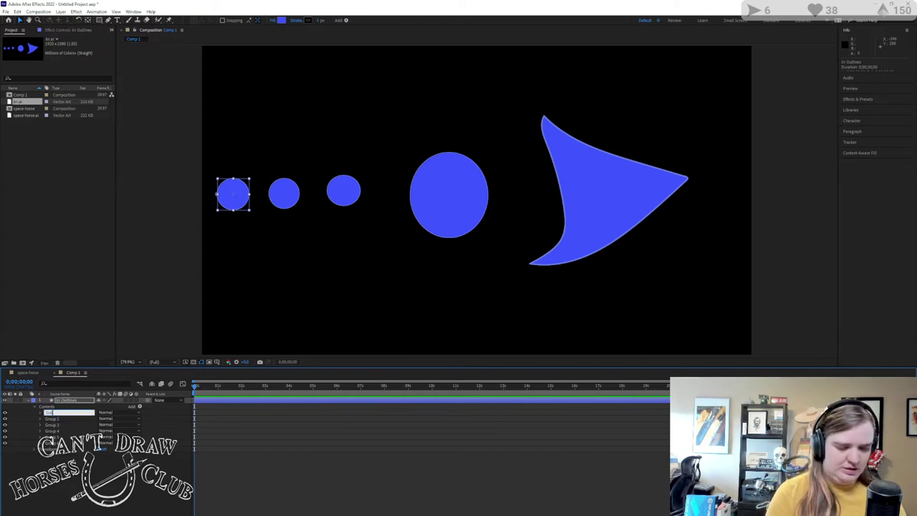
{"action": "key", "text": "Return"}
Step: Rename the groups of the second and third small circles Dot 2 and Dot 3
{"action": "left_click", "coordinate": [49, 420]}
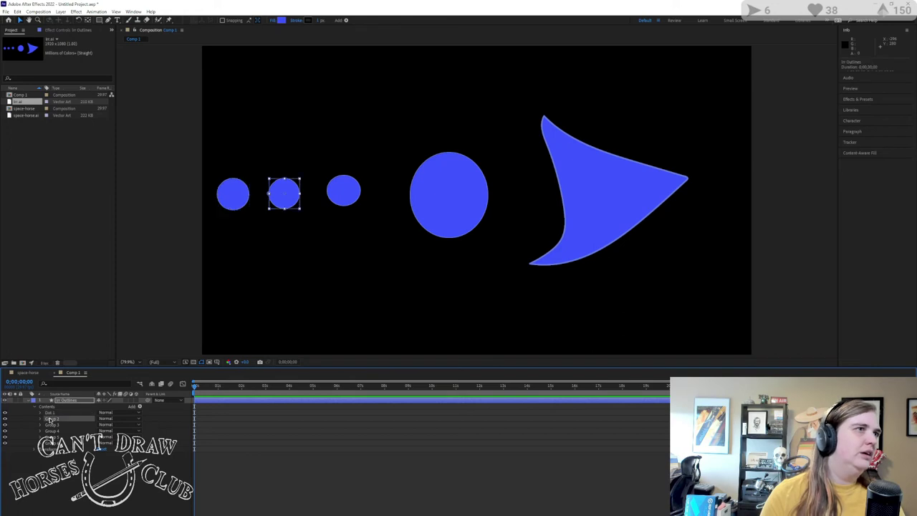
{"action": "key", "text": "Return"}
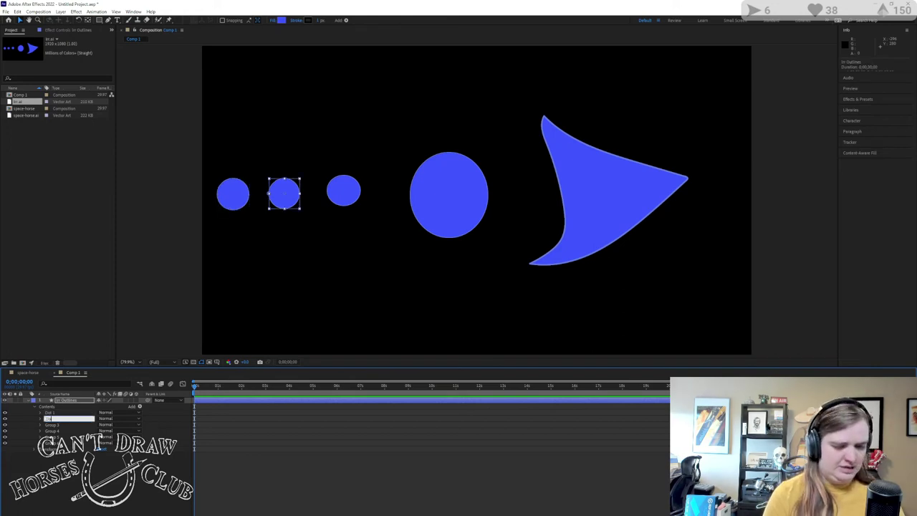
{"action": "key", "text": "Return"}
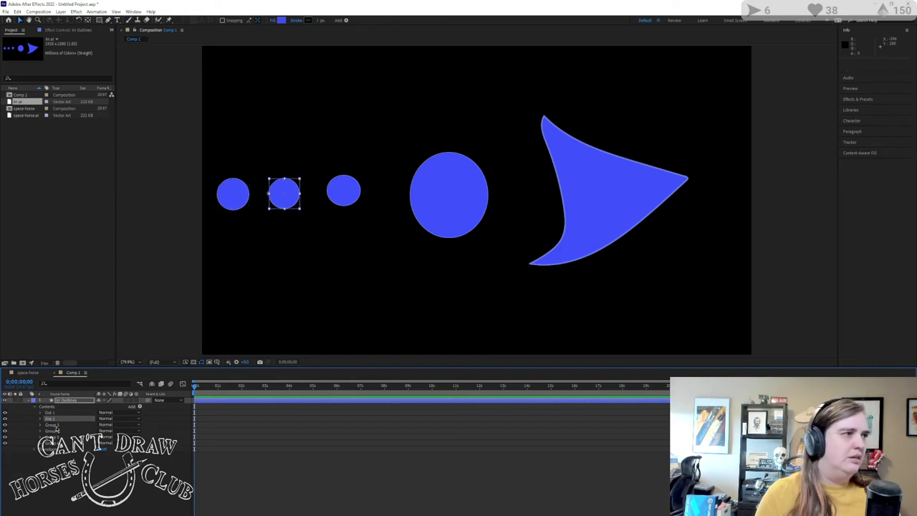
{"action": "left_click", "coordinate": [54, 426]}
{"action": "key", "text": "Return"}
{"action": "type", "text": "Dot 3"}
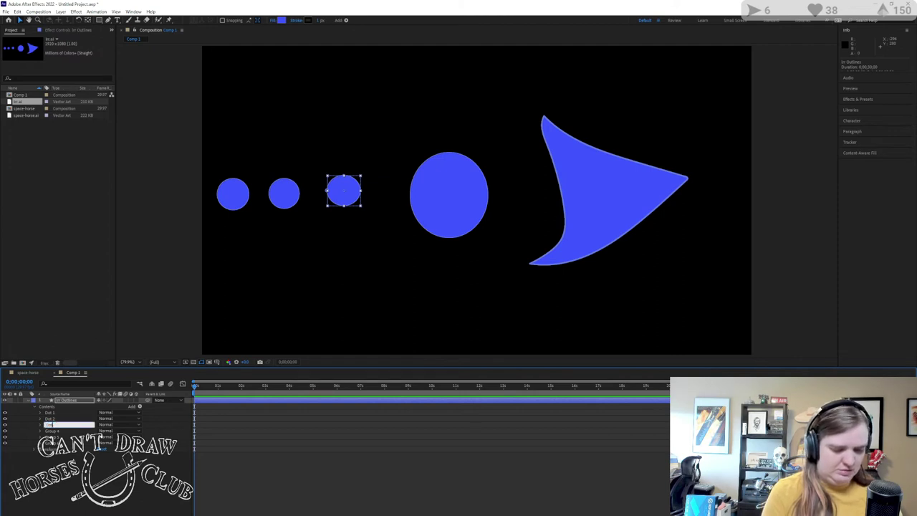
{"action": "key", "text": "Return"}
Step: Rename the large circle's group Big Dot and the arrowhead's outline group Arrow
{"action": "left_click", "coordinate": [60, 432]}
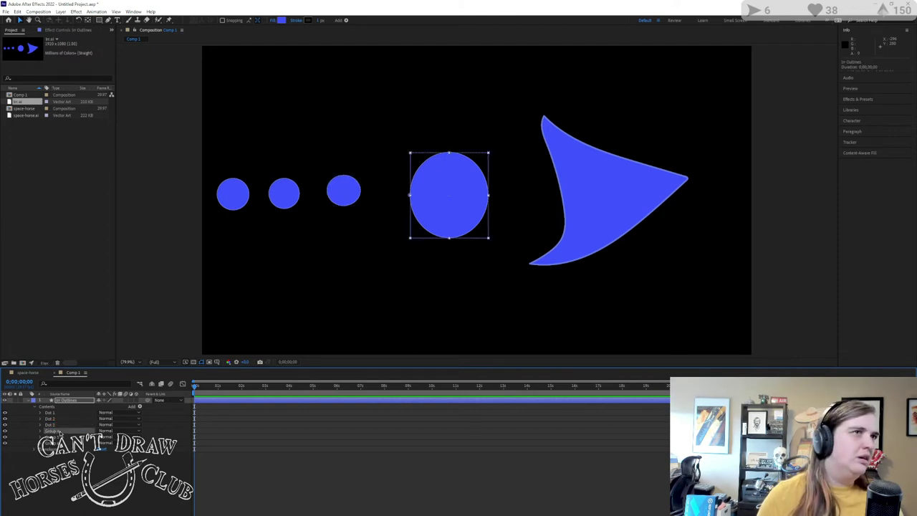
{"action": "key", "text": "Return"}
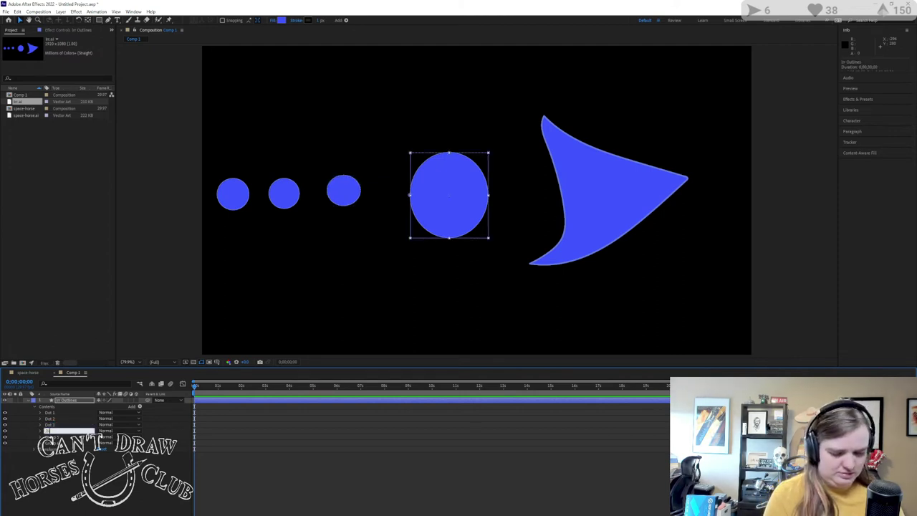
{"action": "type", "text": "Big Dot"}
{"action": "key", "text": "Return"}
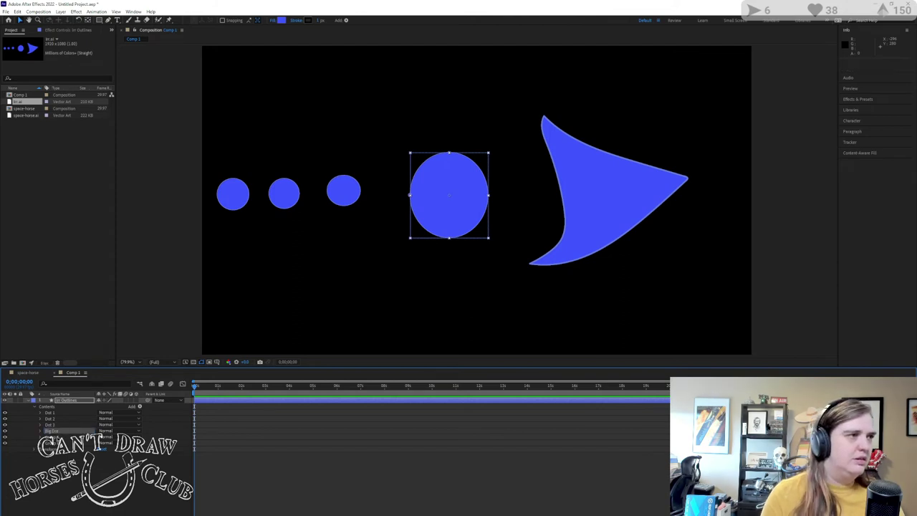
{"action": "left_click", "coordinate": [60, 437]}
{"action": "key", "text": "Return"}
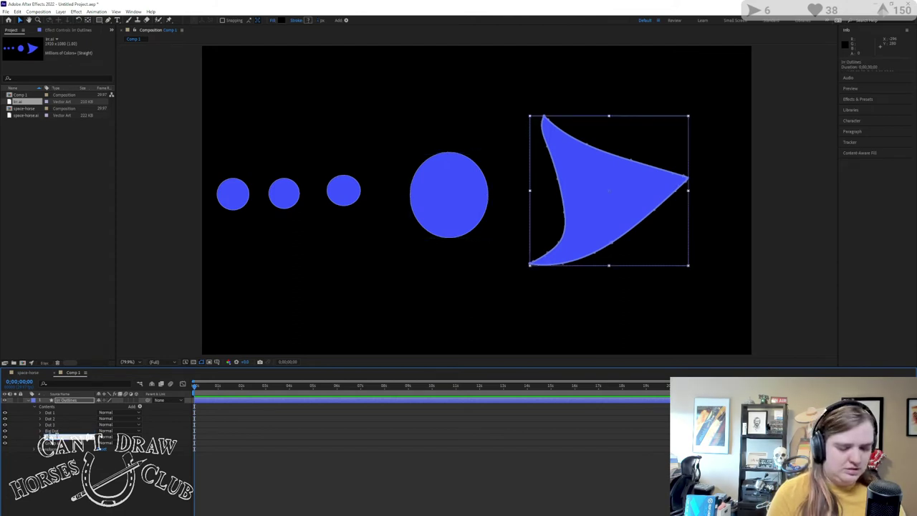
{"action": "type", "text": "Arrow"}
{"action": "key", "text": "Return"}
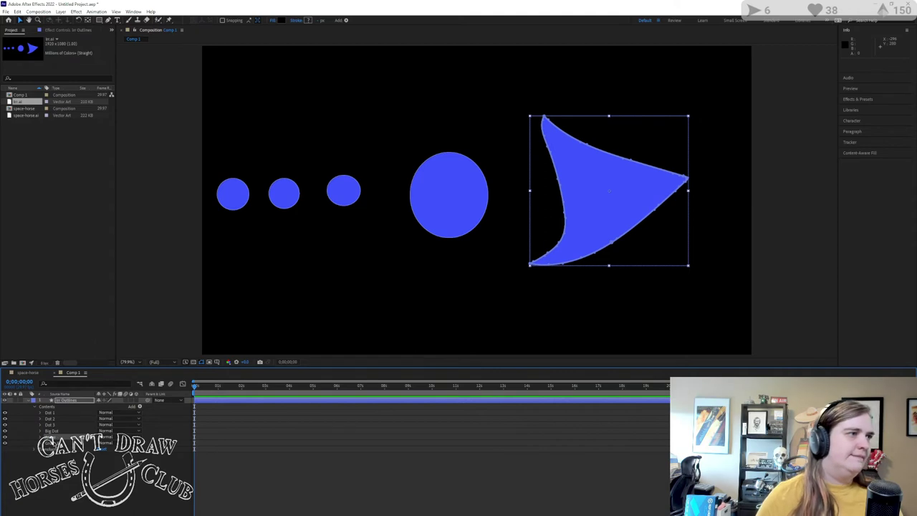
Step: Try deleting the arrowhead's fill group at the end of the layer's contents, and undo the deletion
{"action": "left_click", "coordinate": [55, 443]}
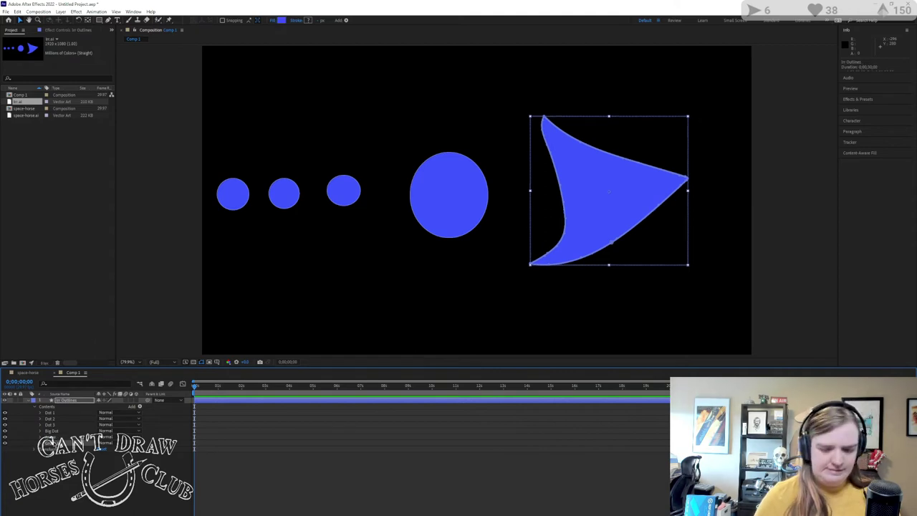
{"action": "key", "text": "Delete"}
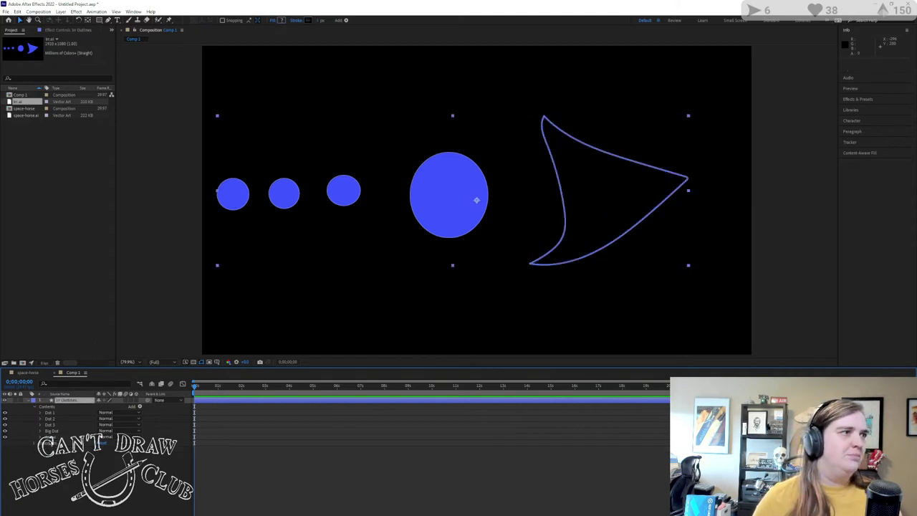
{"action": "key", "text": "ctrl+z"}
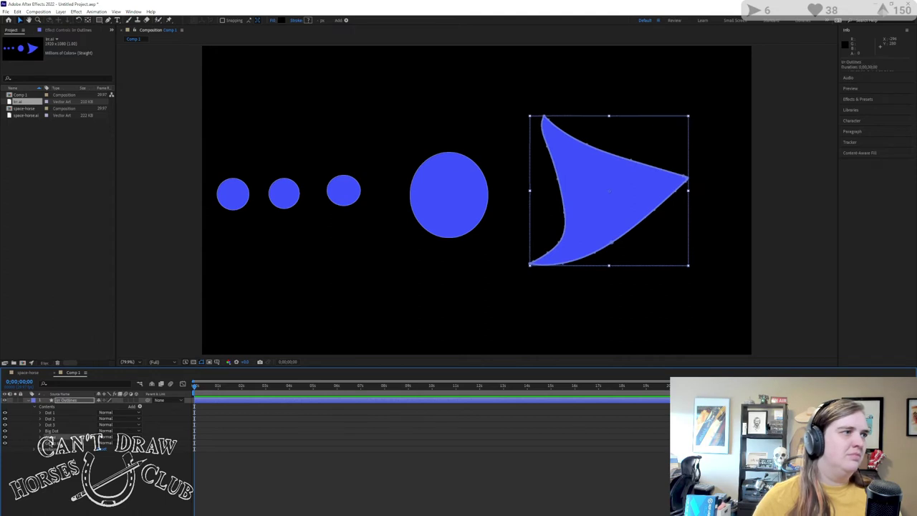
Step: Group the arrowhead's outline and fill groups together and name the combined group Arrow
{"action": "right_click", "coordinate": [52, 442]}
{"action": "left_click", "coordinate": [68, 475]}
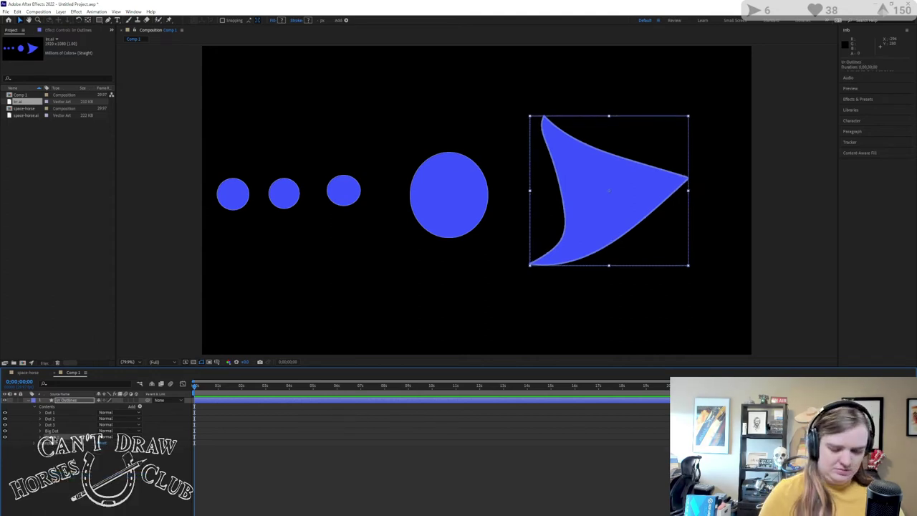
{"action": "key", "text": "Return"}
{"action": "type", "text": "Arrow"}
{"action": "key", "text": "Return"}
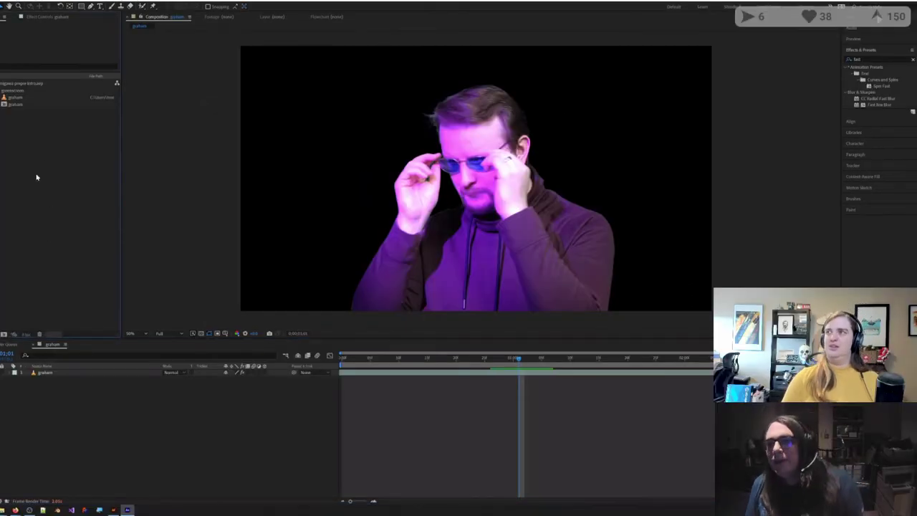
Step: Open the raw green-screen footage in the project and scrub through it to examine the shot behind the keyed composition
{"action": "double_click", "coordinate": [18, 101]}
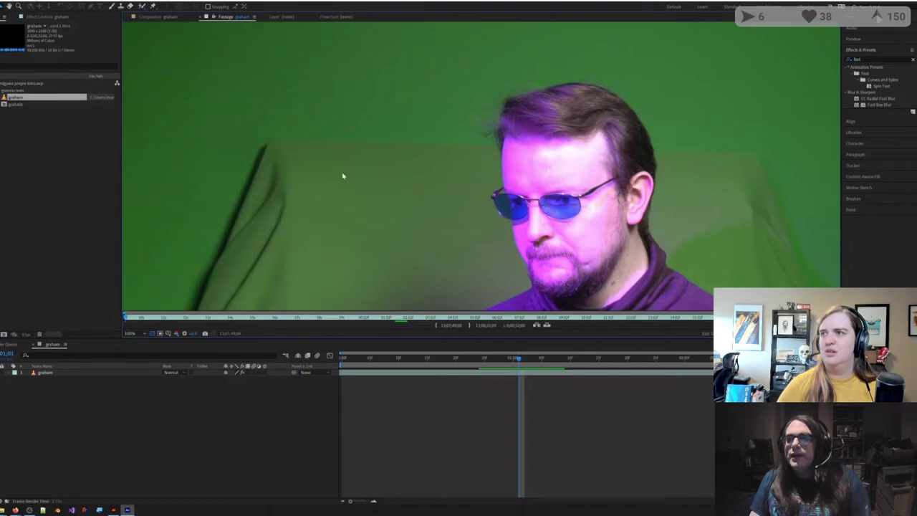
{"action": "scroll", "coordinate": [343, 176], "scroll_direction": "down", "scroll_amount": 2}
{"action": "left_click_drag", "start_coordinate": [400, 212], "coordinate": [328, 150]}
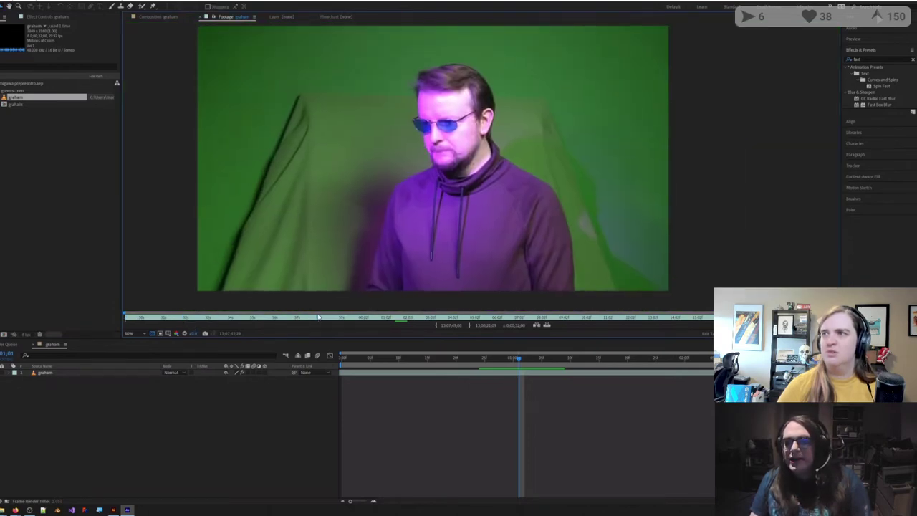
{"action": "left_click", "coordinate": [398, 320]}
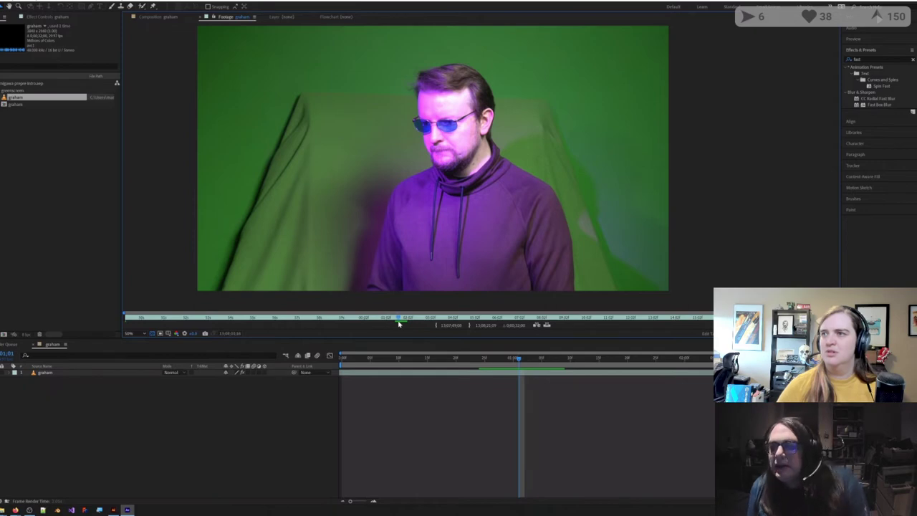
{"action": "key", "text": "Page_Up"}
{"action": "key", "text": "Page_Up"}
{"action": "key", "text": "Page_Up"}
{"action": "key", "text": "Page_Up"}
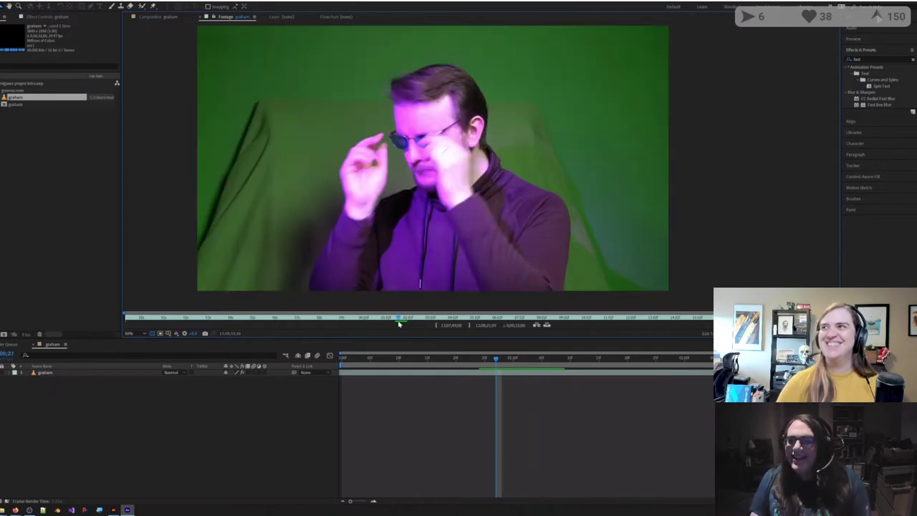
{"action": "left_click_drag", "start_coordinate": [399, 322], "coordinate": [744, 321]}
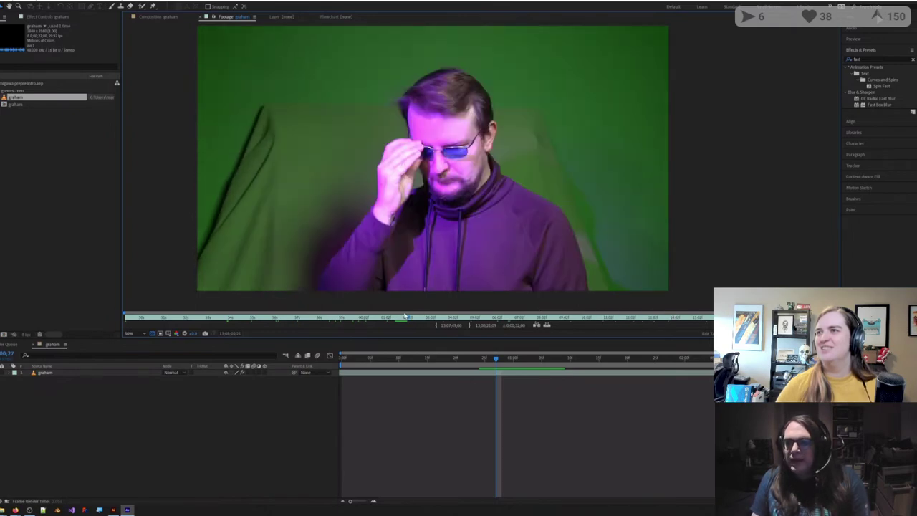
{"action": "left_click_drag", "start_coordinate": [402, 325], "coordinate": [434, 322]}
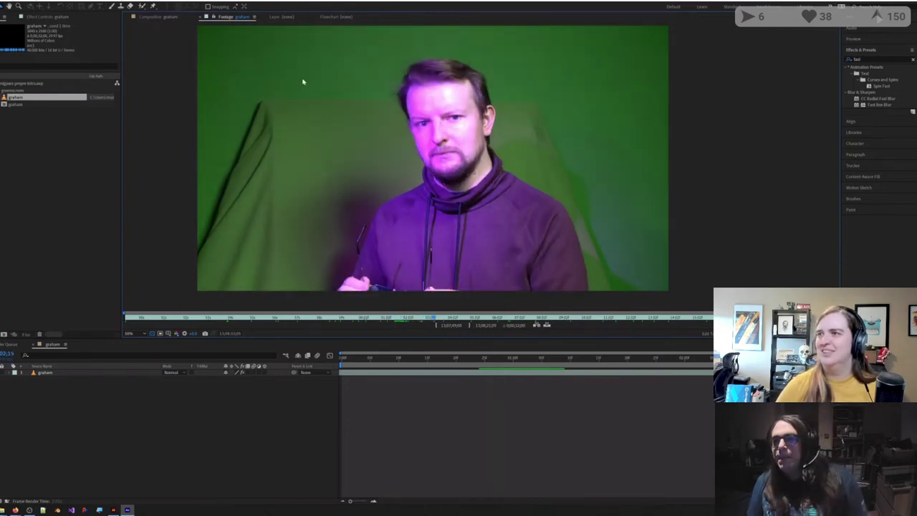
Step: Examine the dark purple shadow on the green backdrop around the glasses' arm and the subject's shoulder
{"action": "scroll", "coordinate": [326, 185], "scroll_direction": "up", "scroll_amount": 1}
{"action": "left_click_drag", "start_coordinate": [304, 216], "coordinate": [465, 86]}
{"action": "scroll", "coordinate": [383, 161], "scroll_direction": "up", "scroll_amount": 1}
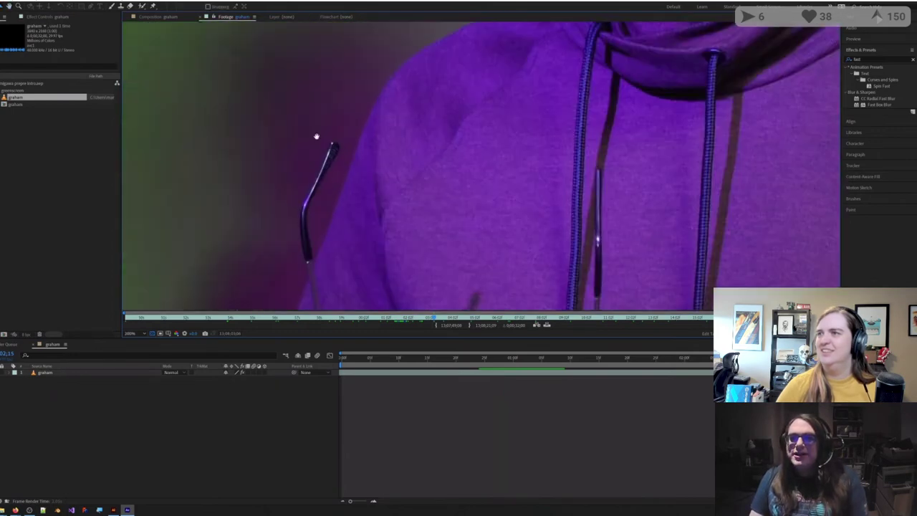
{"action": "left_click_drag", "start_coordinate": [317, 139], "coordinate": [470, 174]}
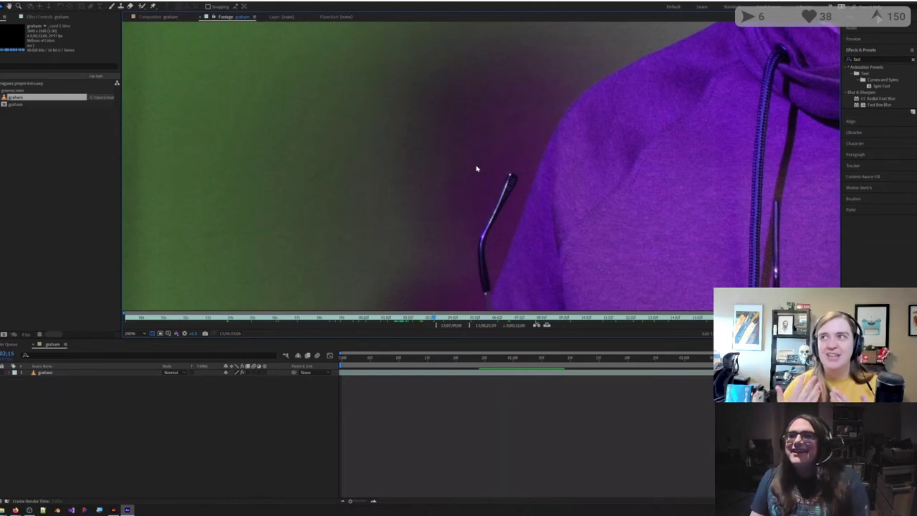
{"action": "scroll", "coordinate": [477, 170], "scroll_direction": "down", "scroll_amount": 4}
{"action": "scroll", "coordinate": [477, 169], "scroll_direction": "up", "scroll_amount": 2}
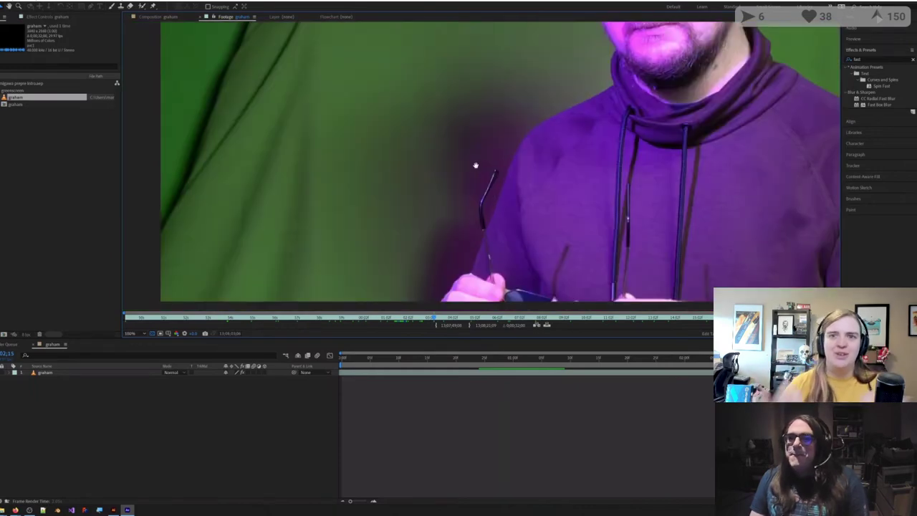
{"action": "scroll", "coordinate": [359, 164], "scroll_direction": "up", "scroll_amount": 1}
{"action": "left_click_drag", "start_coordinate": [355, 154], "coordinate": [357, 151]}
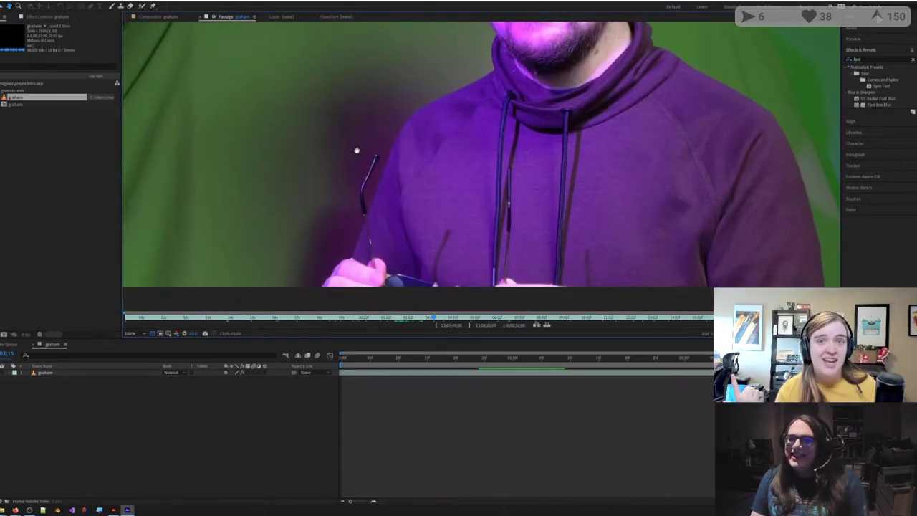
{"action": "scroll", "coordinate": [344, 203], "scroll_direction": "down", "scroll_amount": 3}
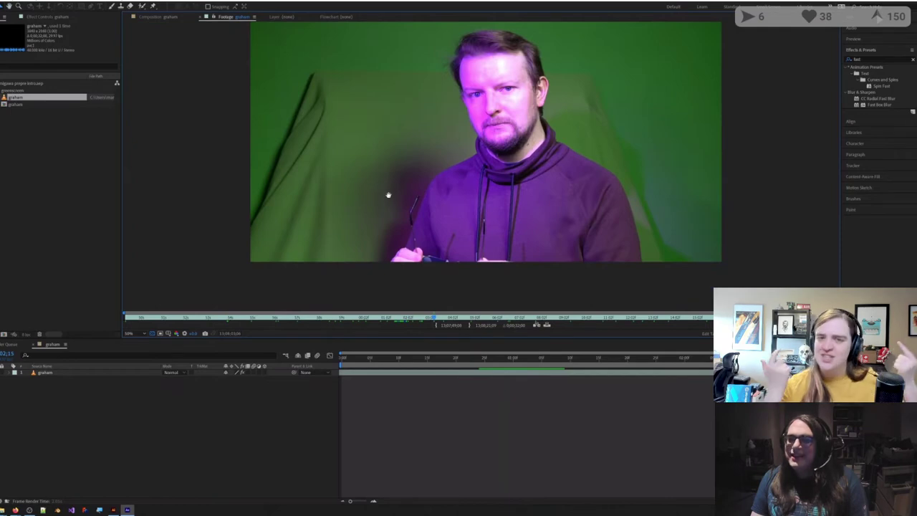
{"action": "left_click_drag", "start_coordinate": [388, 194], "coordinate": [342, 213]}
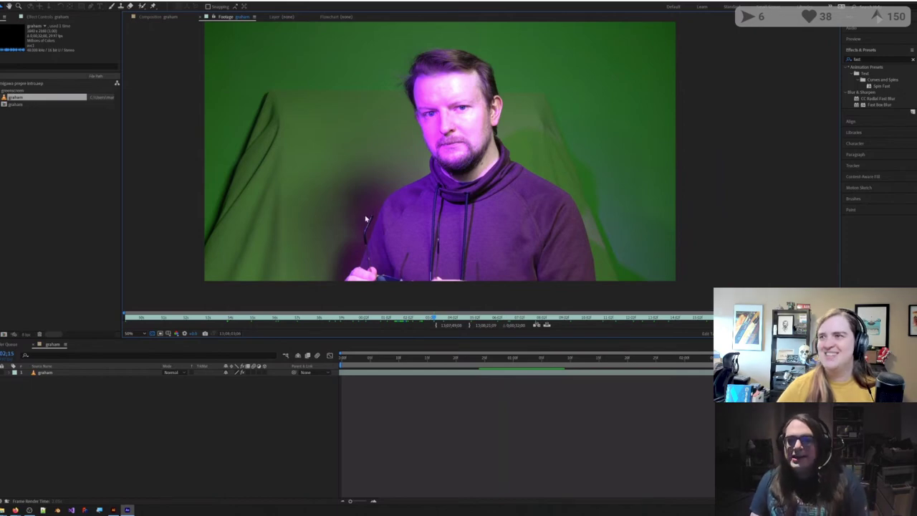
Step: Inspect the sleeve's edge against the purple shadow in close detail and return to the keyed composition
{"action": "scroll", "coordinate": [360, 236], "scroll_direction": "up", "scroll_amount": 4}
{"action": "scroll", "coordinate": [397, 188], "scroll_direction": "up", "scroll_amount": 4}
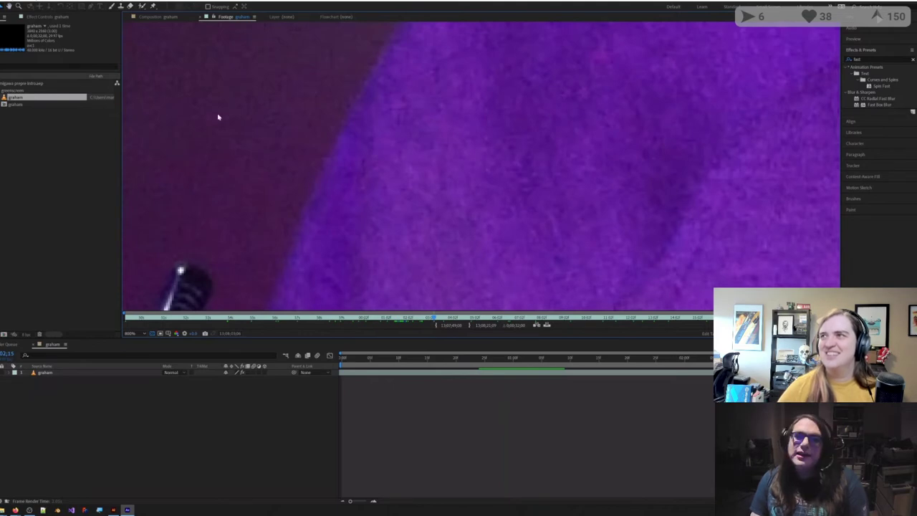
{"action": "scroll", "coordinate": [425, 130], "scroll_direction": "down", "scroll_amount": 4}
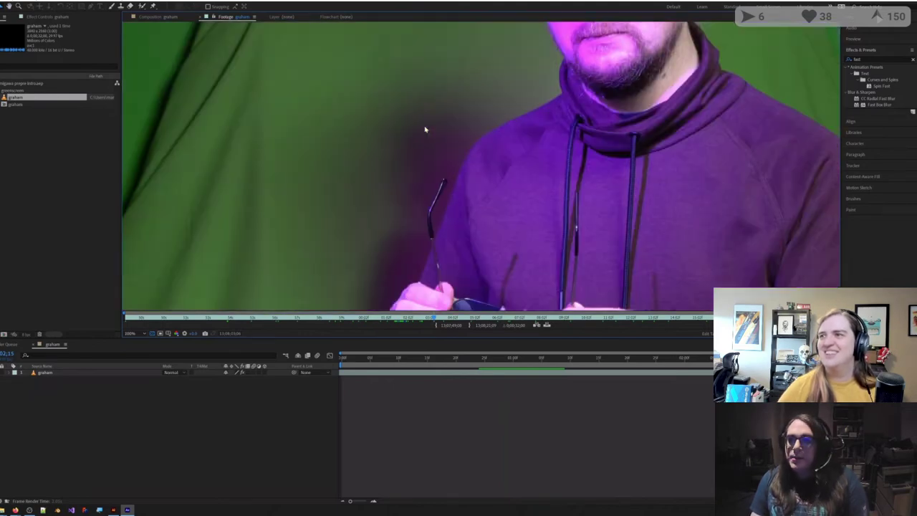
{"action": "scroll", "coordinate": [410, 165], "scroll_direction": "down", "scroll_amount": 2}
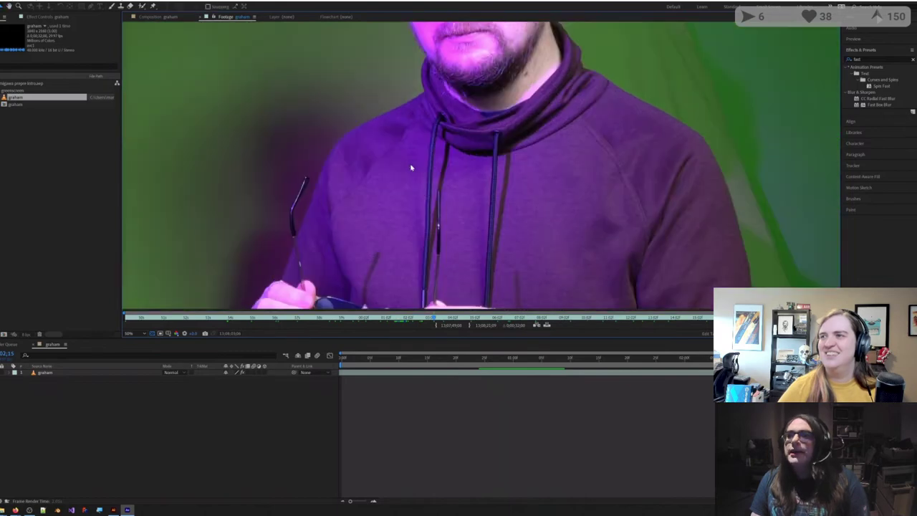
{"action": "scroll", "coordinate": [410, 166], "scroll_direction": "down", "scroll_amount": 2}
{"action": "left_click", "coordinate": [382, 447]}
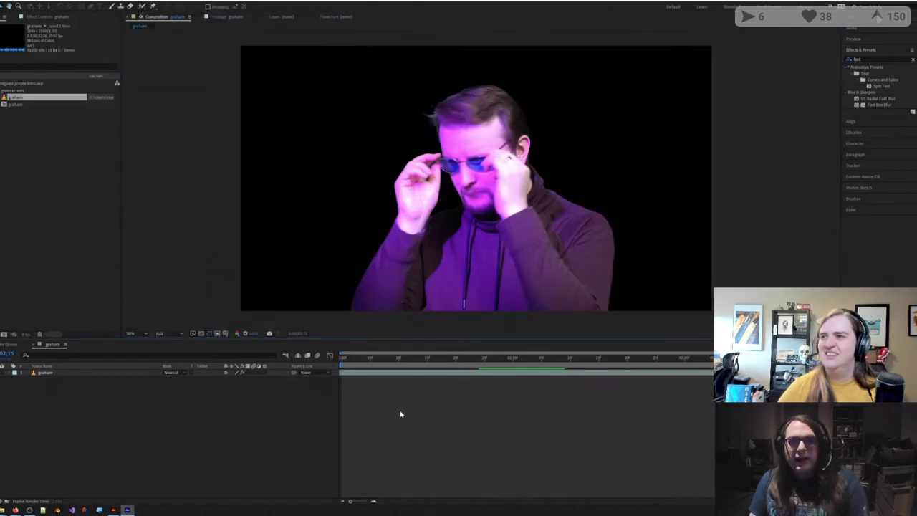
Step: Create a second composition from the raw green-screen footage and go to a frame of the subject facing the camera without glasses
{"action": "left_click_drag", "start_coordinate": [17, 98], "coordinate": [4, 334]}
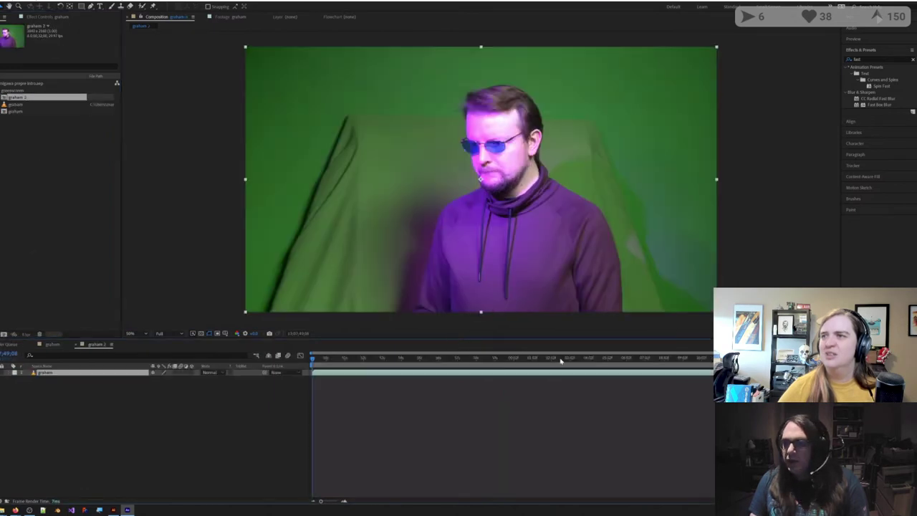
{"action": "left_click_drag", "start_coordinate": [597, 364], "coordinate": [615, 365]}
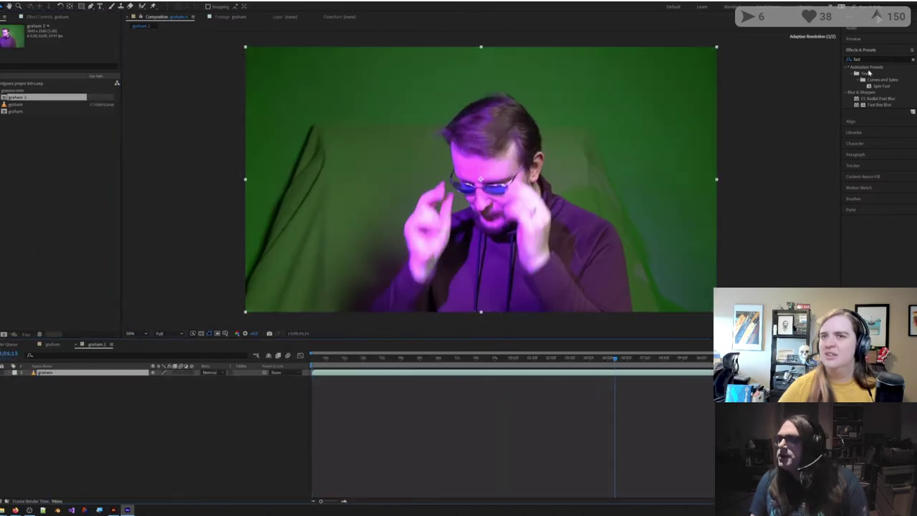
{"action": "left_click", "coordinate": [706, 358]}
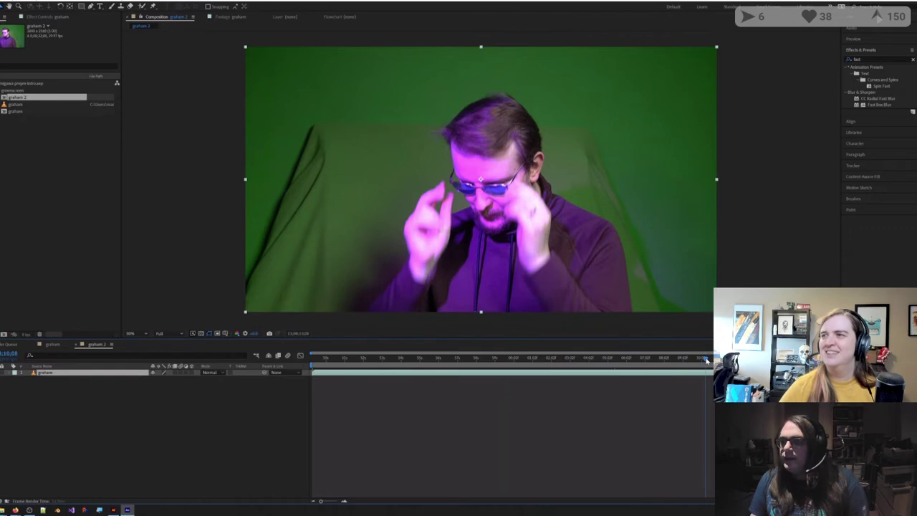
Step: Apply the Keylight (1.2) effect to the raw footage layer and sample the green backdrop as its Screen Colour
{"action": "left_click", "coordinate": [866, 59]}
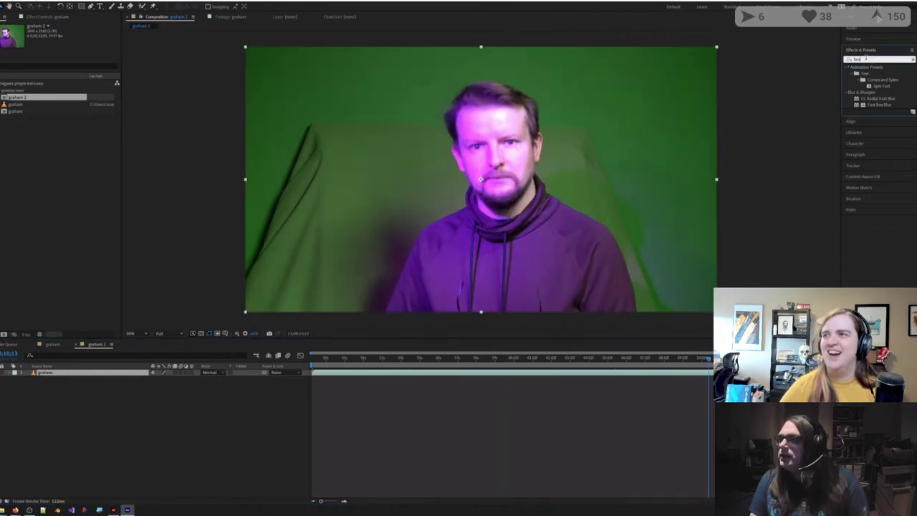
{"action": "type", "text": "key"}
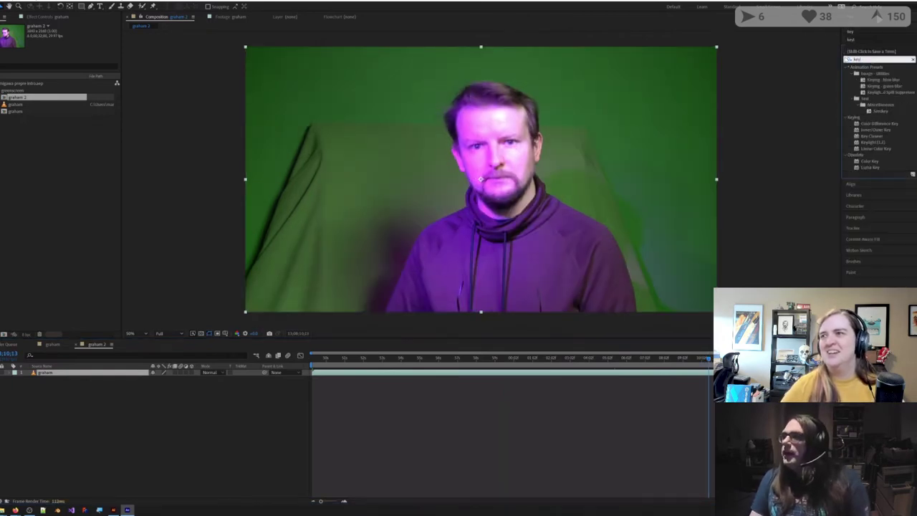
{"action": "left_click", "coordinate": [874, 142]}
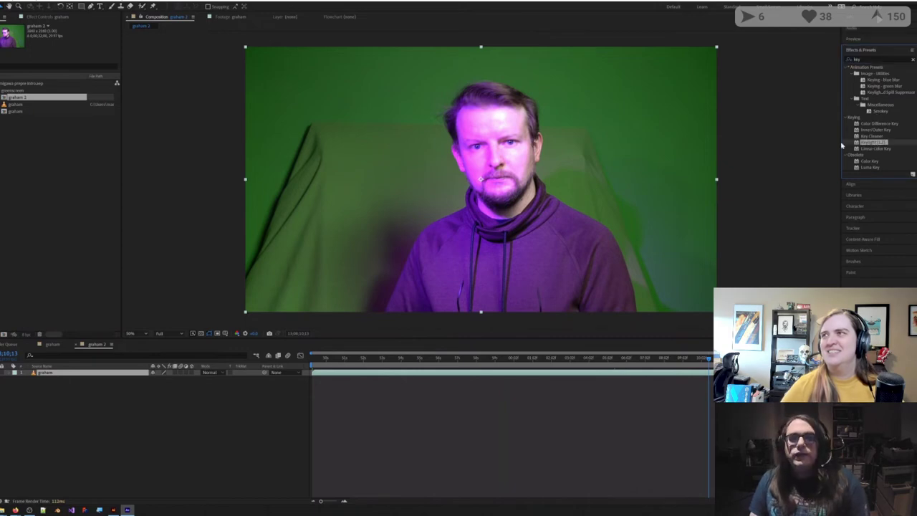
{"action": "double_click", "coordinate": [843, 144]}
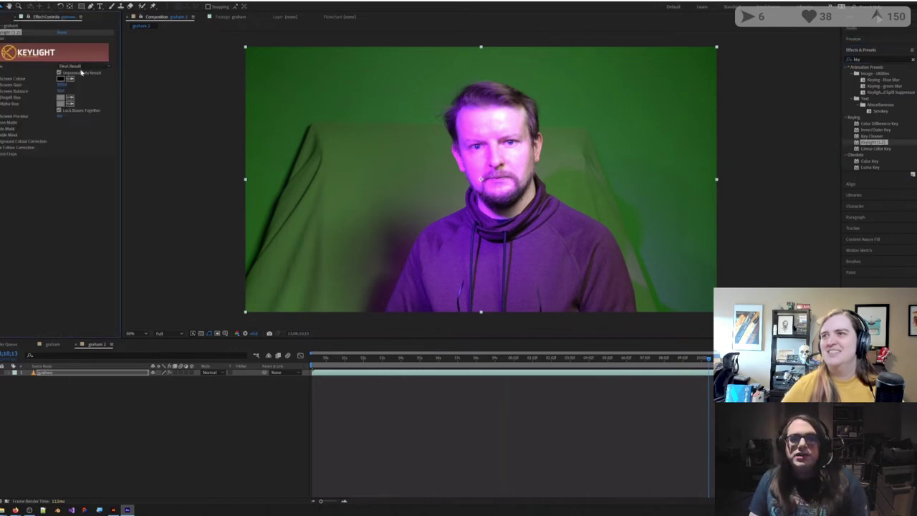
{"action": "left_click", "coordinate": [402, 146]}
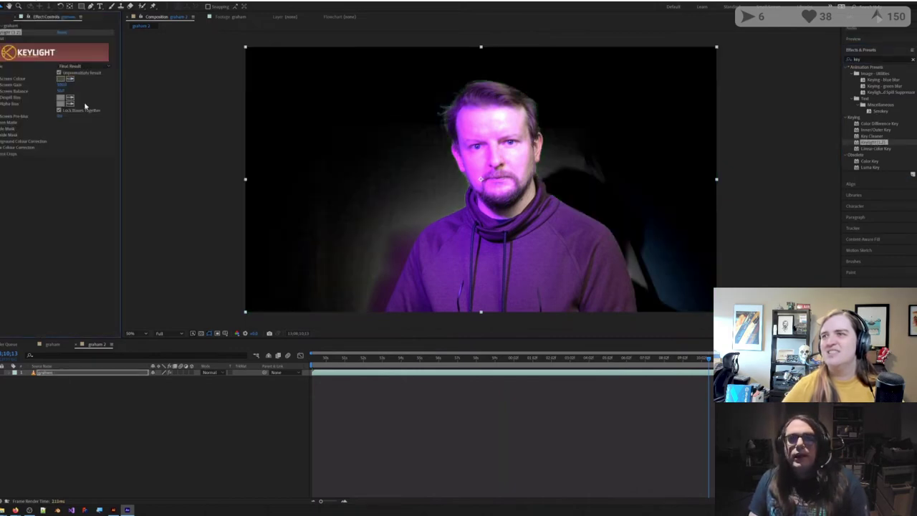
Step: Adjust Keylight's Screen Gain, Screen Balance, Clip Black and Screen Shrink/Grow to reduce the leftover shadow beside the subject's shoulder
{"action": "left_click_drag", "start_coordinate": [62, 85], "coordinate": [69, 84]}
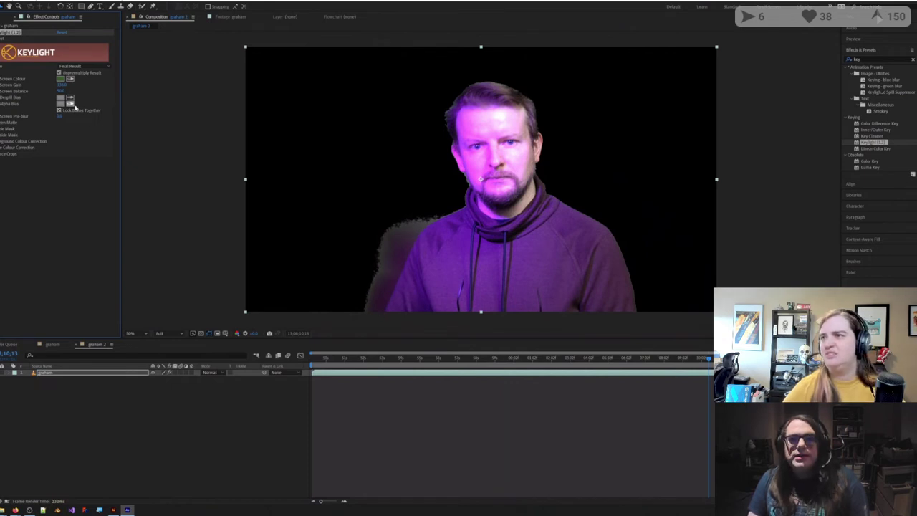
{"action": "left_click_drag", "start_coordinate": [61, 91], "coordinate": [77, 90]}
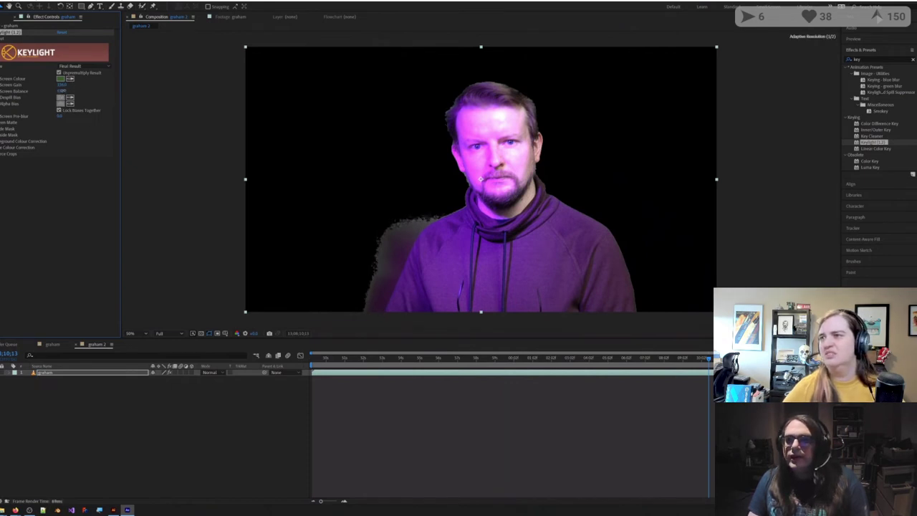
{"action": "left_click", "coordinate": [3, 122]}
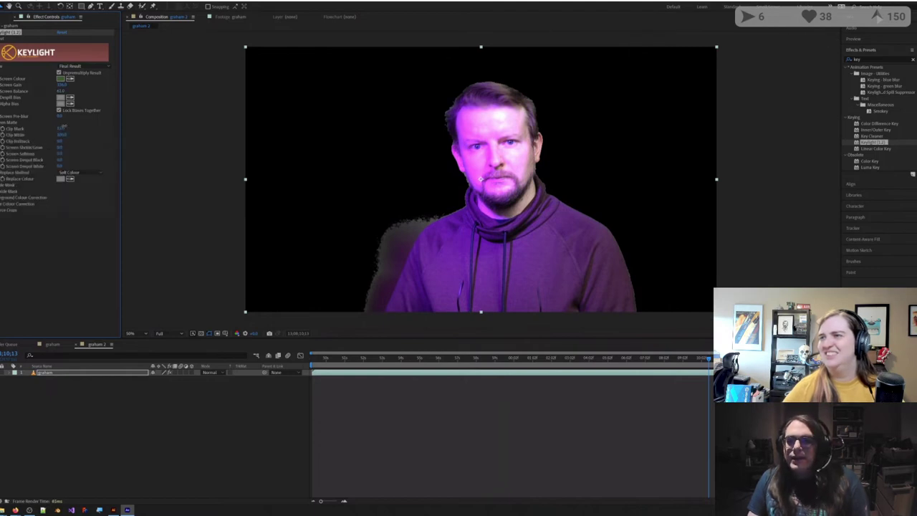
{"action": "left_click_drag", "start_coordinate": [63, 126], "coordinate": [72, 126]}
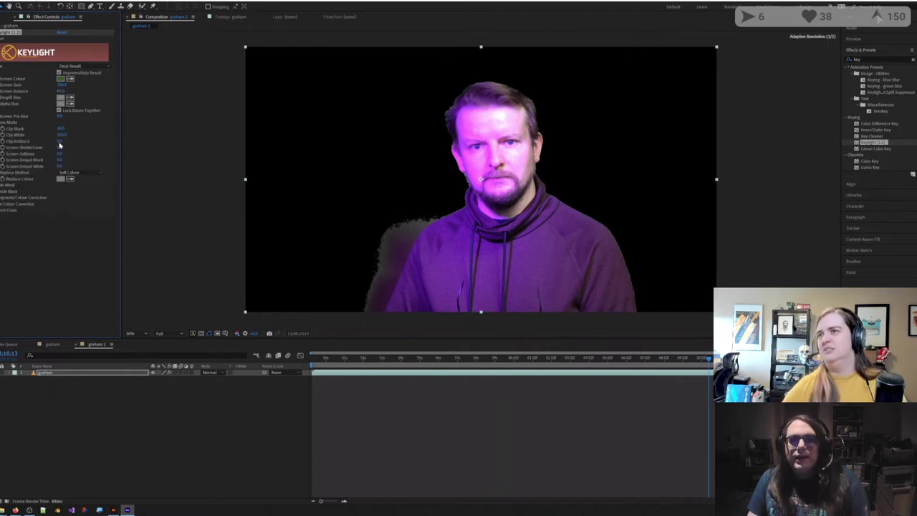
{"action": "mouse_move", "coordinate": [61, 146]}
{"action": "left_mouse_down"}
{"action": "mouse_move", "coordinate": [43, 145]}
{"action": "mouse_move", "coordinate": [69, 152]}
{"action": "left_mouse_up"}
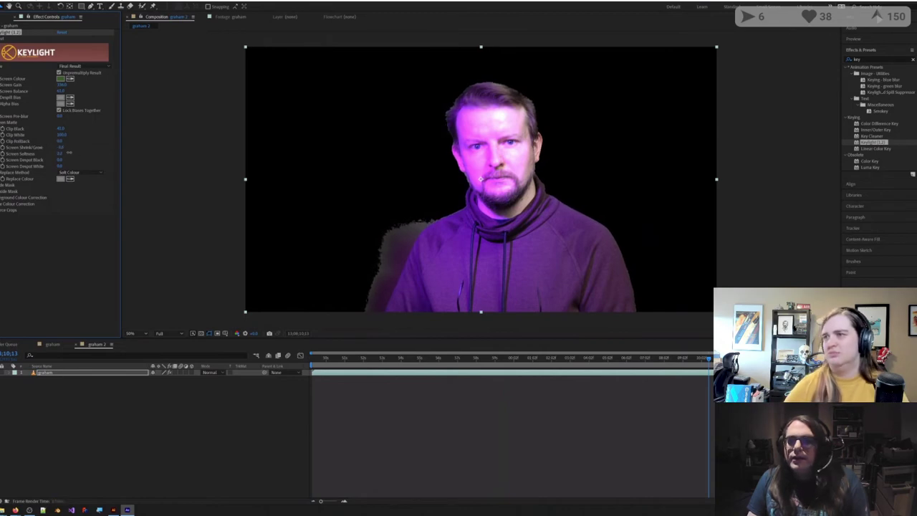
{"action": "left_click", "coordinate": [492, 420]}
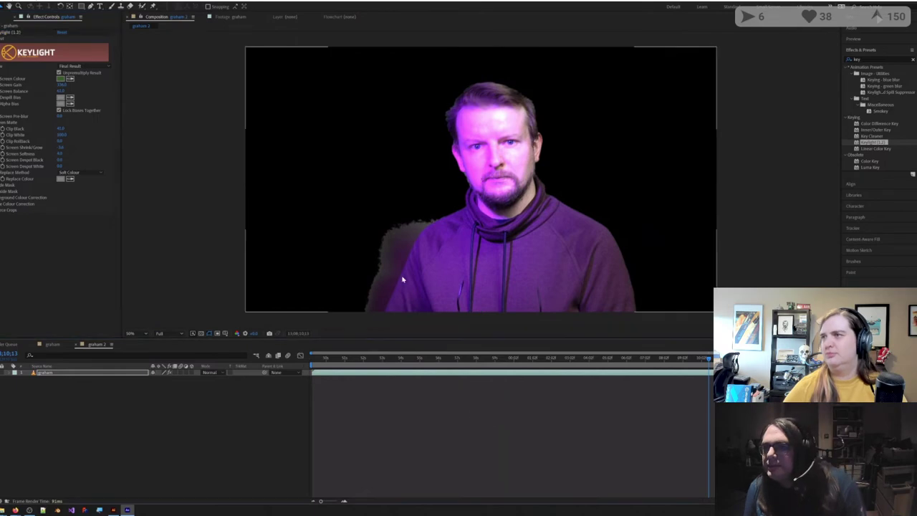
{"action": "scroll", "coordinate": [396, 285], "scroll_direction": "up", "scroll_amount": 1}
{"action": "key", "text": "comma"}
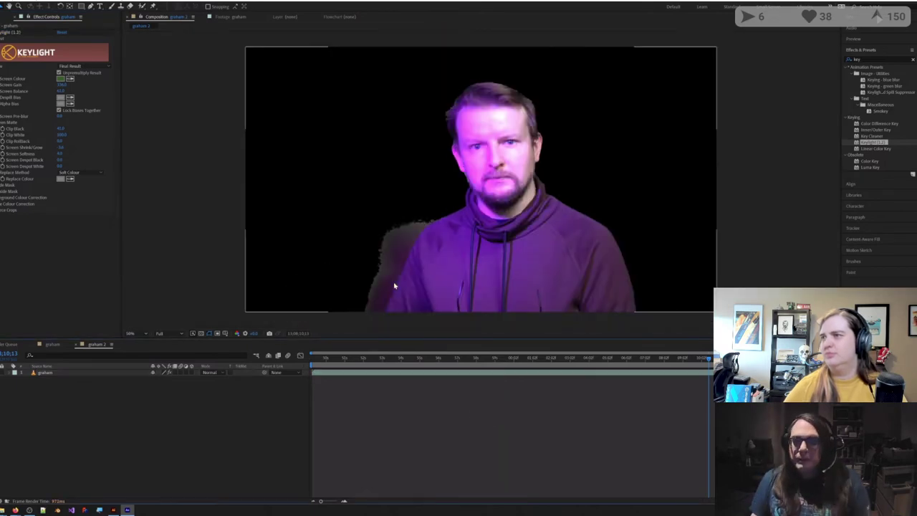
Step: Return to the original keyed composition, show its layer's masks and scrub through the shot to examine how they follow the subject
{"action": "left_click", "coordinate": [50, 345]}
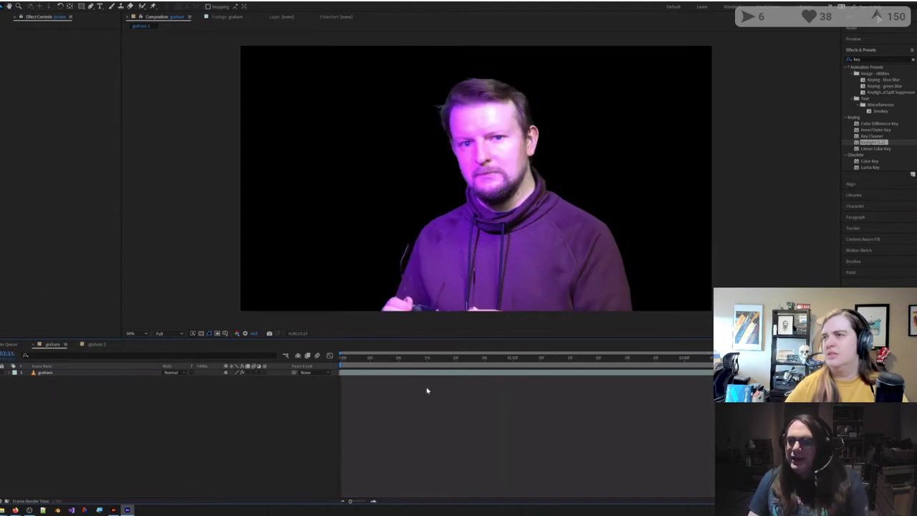
{"action": "left_click", "coordinate": [563, 373]}
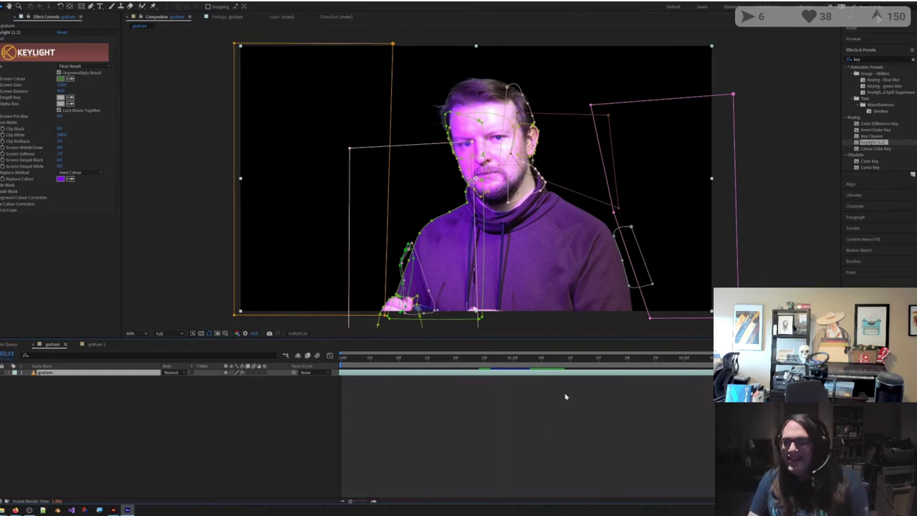
{"action": "left_click", "coordinate": [359, 359]}
{"action": "left_click_drag", "start_coordinate": [367, 363], "coordinate": [656, 374]}
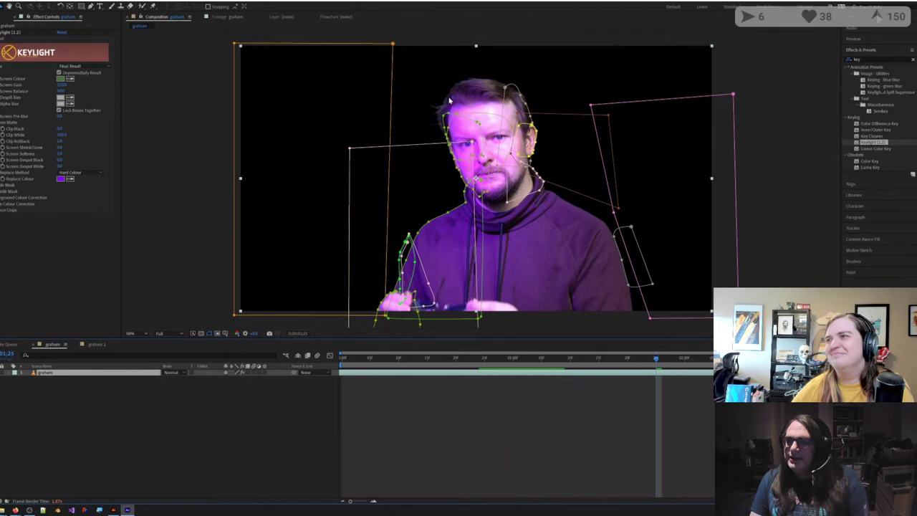
{"action": "left_click_drag", "start_coordinate": [569, 363], "coordinate": [509, 360]}
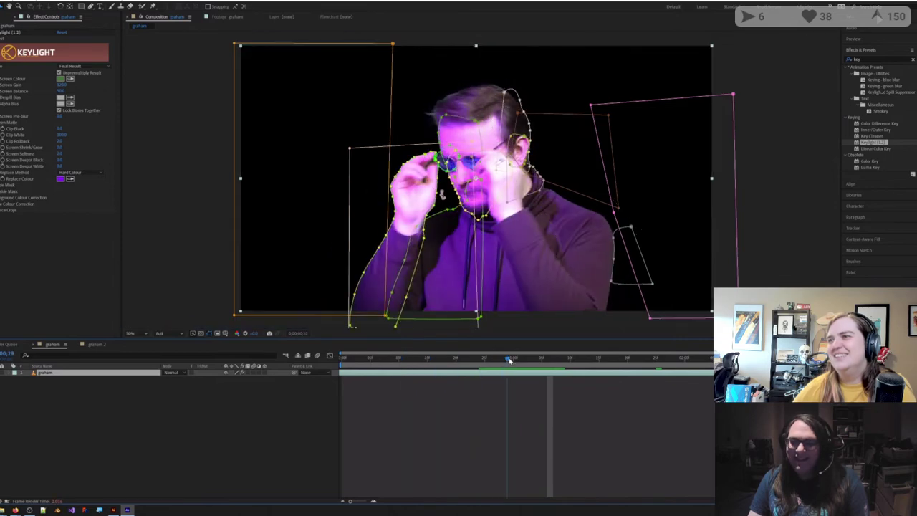
Step: Reveal the layer's mask paths in an enlarged timeline and review their keyframes, moving to the frame at 1:12
{"action": "key", "text": "m"}
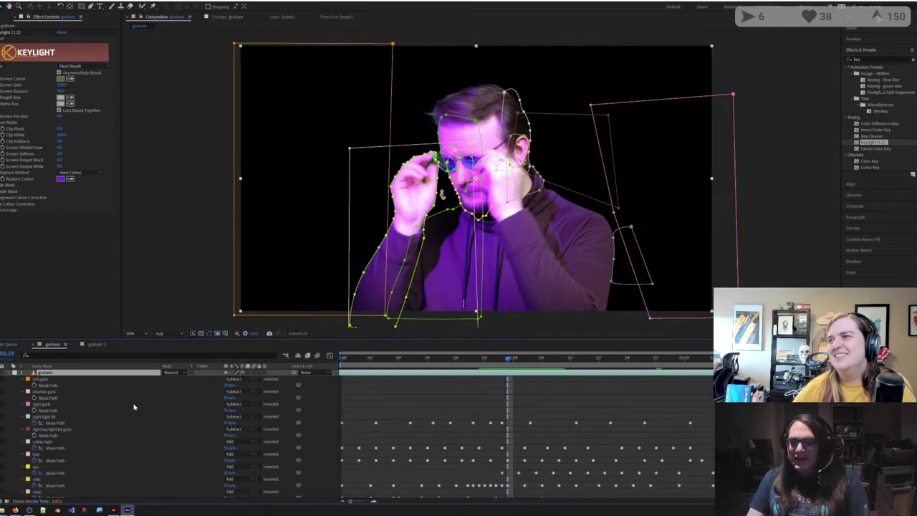
{"action": "scroll", "coordinate": [151, 409], "scroll_direction": "down", "scroll_amount": 2}
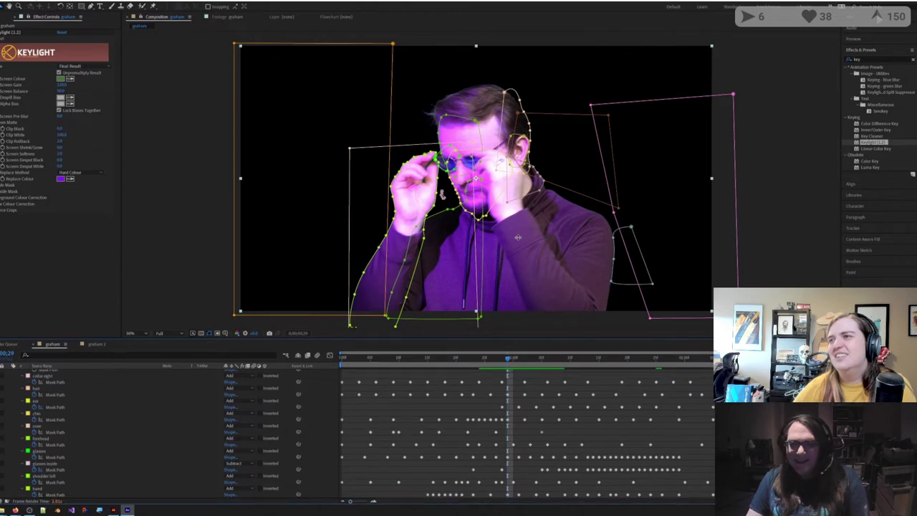
{"action": "left_click_drag", "start_coordinate": [519, 338], "coordinate": [519, 237]}
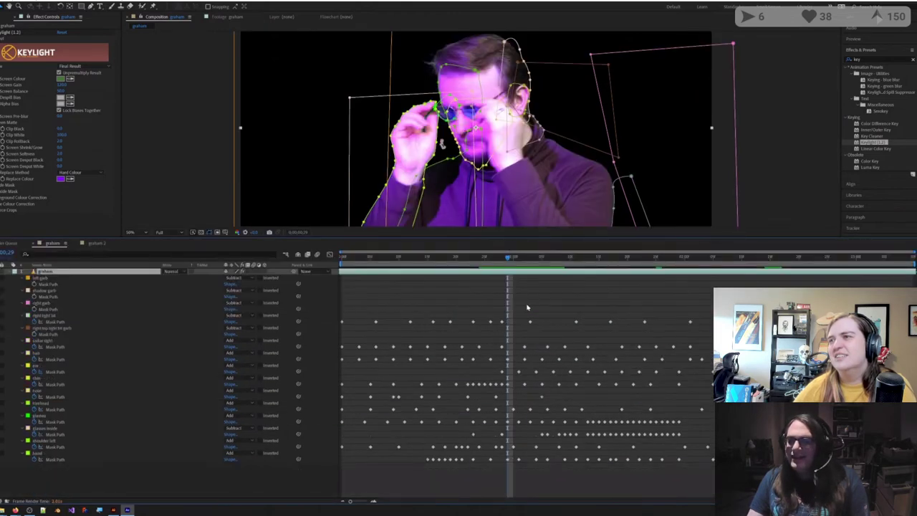
{"action": "left_click_drag", "start_coordinate": [519, 262], "coordinate": [582, 261]}
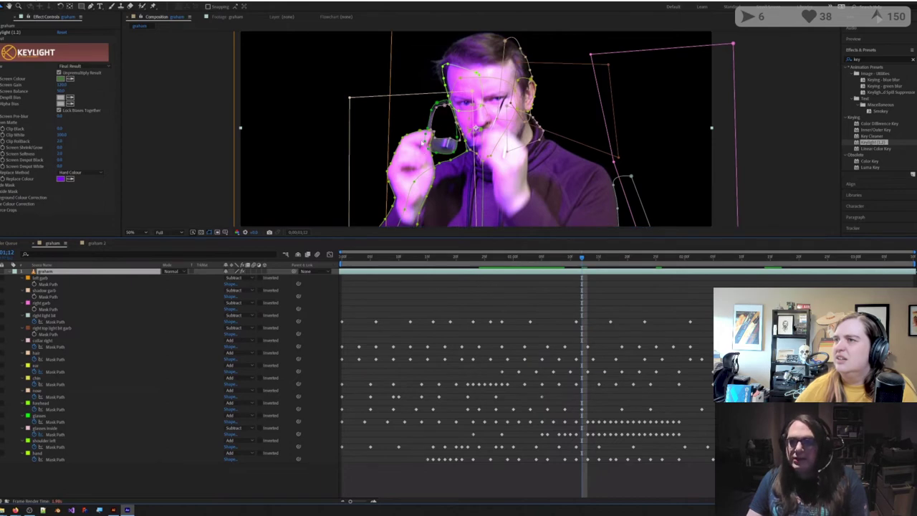
Step: Move the lower point of the glasses mask up across the lens and back down below its edge to demonstrate the cutout
{"action": "key", "text": "period"}
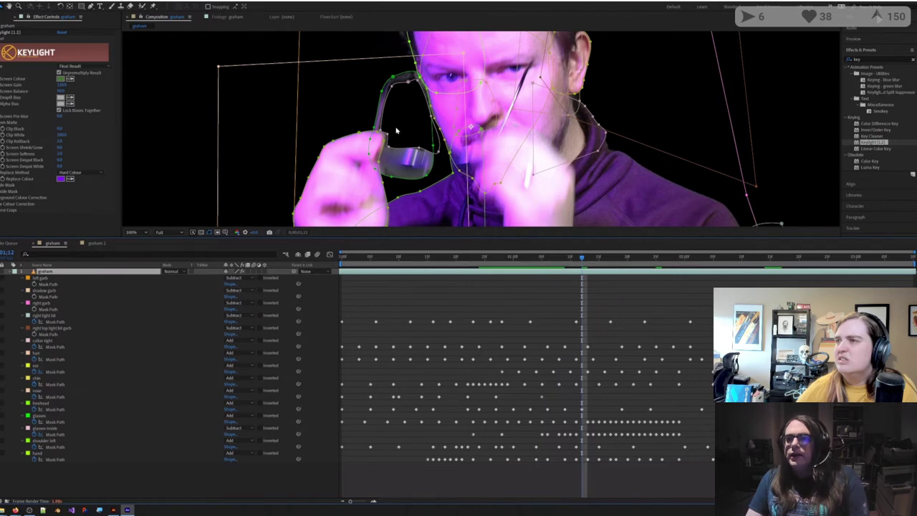
{"action": "left_click", "coordinate": [392, 179]}
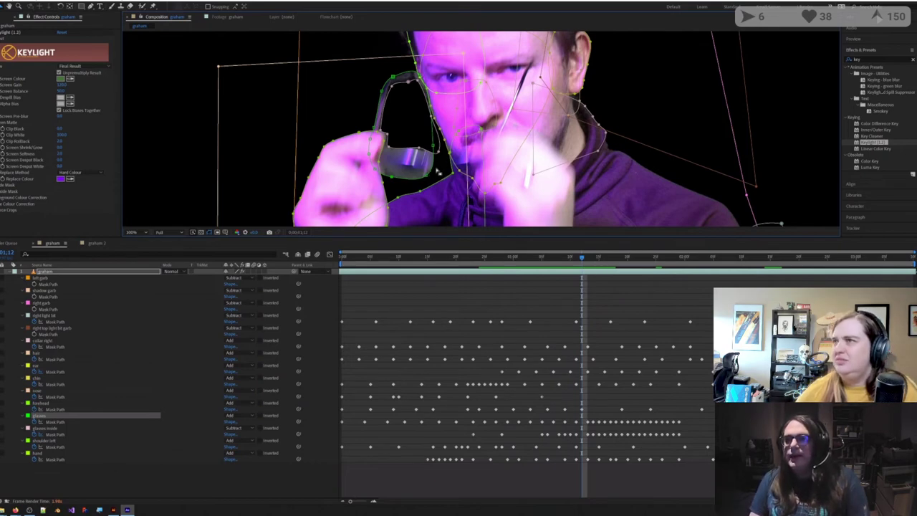
{"action": "left_click_drag", "start_coordinate": [392, 176], "coordinate": [393, 161]}
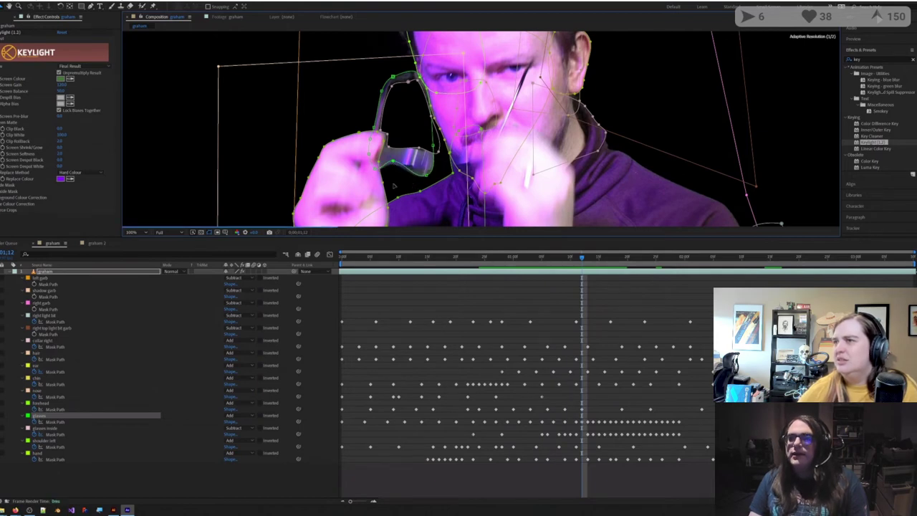
{"action": "left_click_drag", "start_coordinate": [394, 186], "coordinate": [394, 188]}
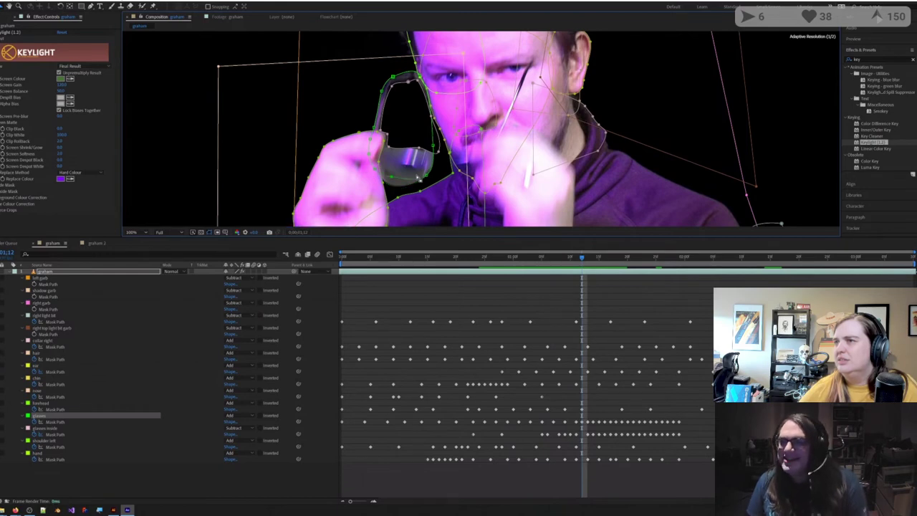
{"action": "left_click", "coordinate": [469, 285]}
Step: Scrub the keyed composition to 2:02, enlarge the preview area and inspect the mask edges around the face and hair
{"action": "scroll", "coordinate": [478, 134], "scroll_direction": "down", "scroll_amount": 1}
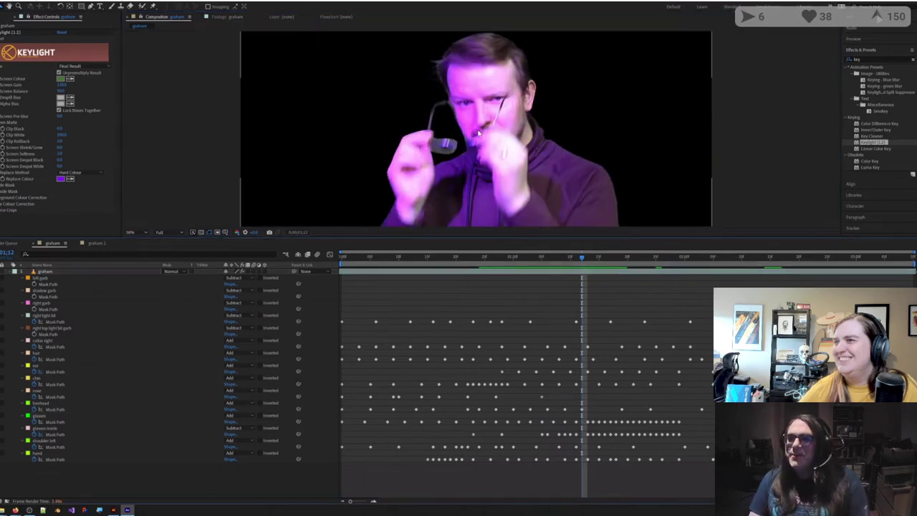
{"action": "left_click_drag", "start_coordinate": [603, 258], "coordinate": [696, 273]}
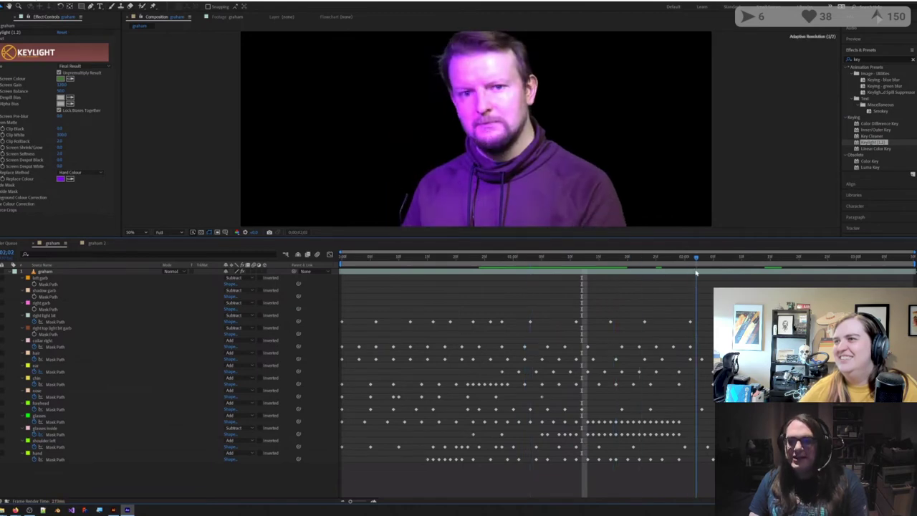
{"action": "left_click_drag", "start_coordinate": [318, 238], "coordinate": [325, 344]}
{"action": "left_click", "coordinate": [552, 378]}
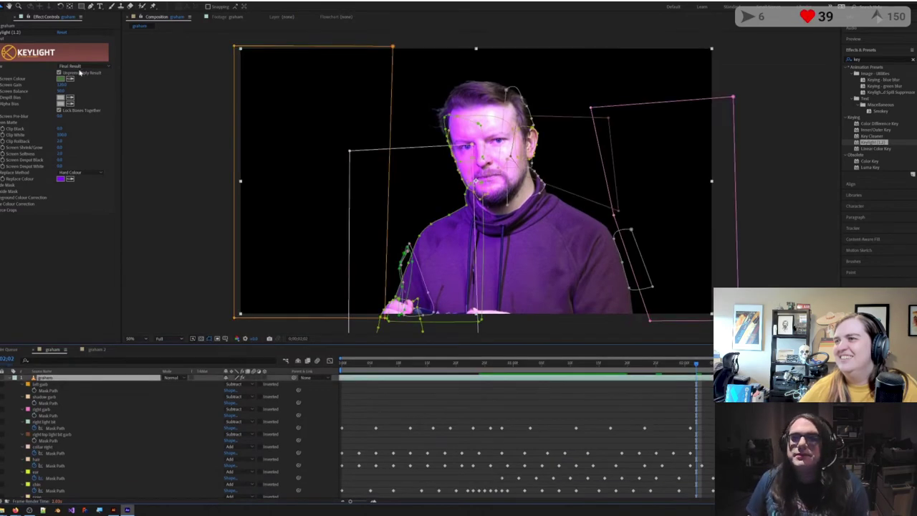
{"action": "scroll", "coordinate": [440, 152], "scroll_direction": "up", "scroll_amount": 1}
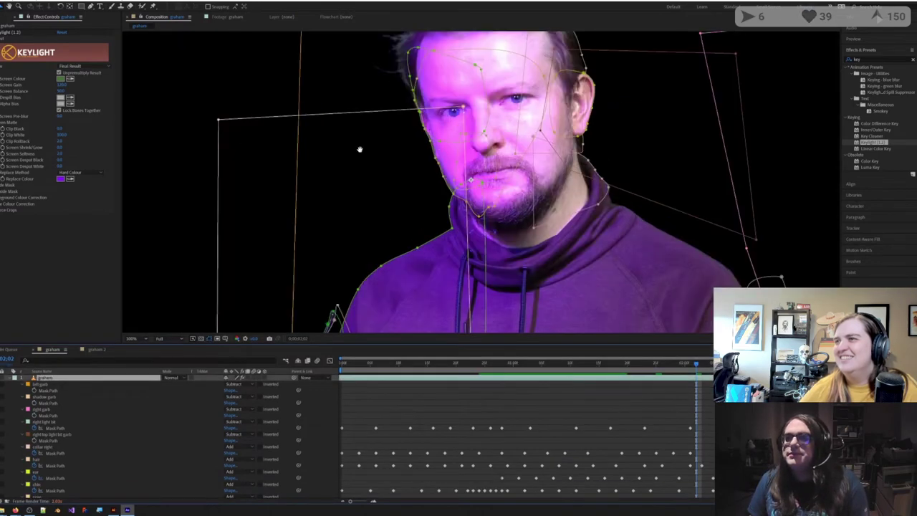
{"action": "left_click_drag", "start_coordinate": [360, 149], "coordinate": [305, 201]}
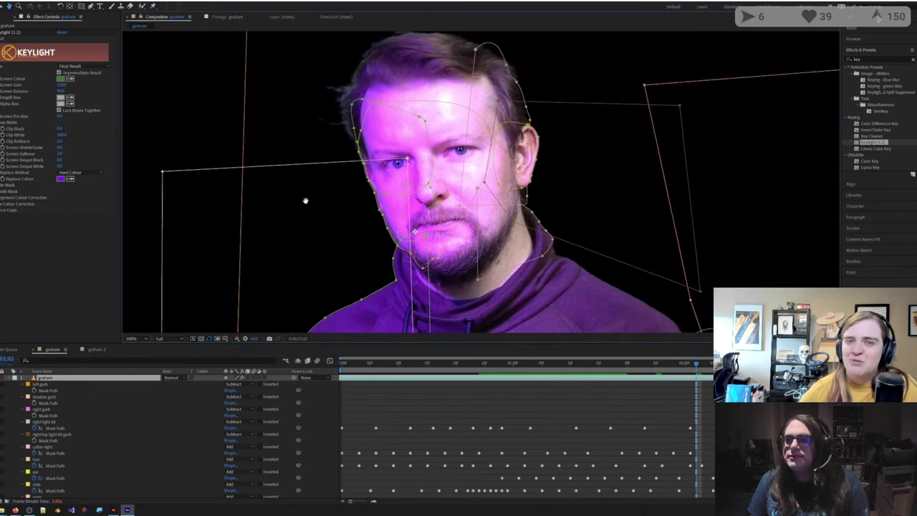
Step: Check the whole keyed frame at 2:12 against the transparency grid and restore the black background
{"action": "left_click", "coordinate": [530, 407]}
{"action": "left_click_drag", "start_coordinate": [396, 252], "coordinate": [447, 103]}
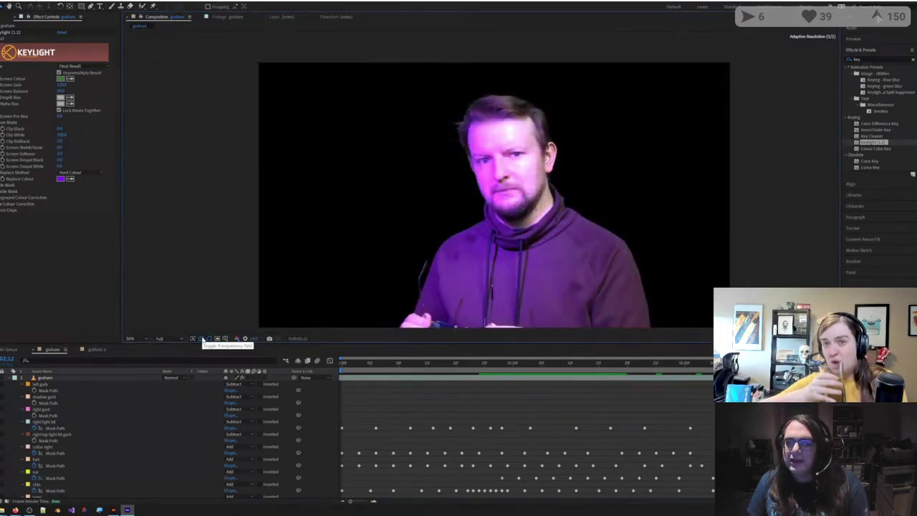
{"action": "left_click", "coordinate": [202, 339]}
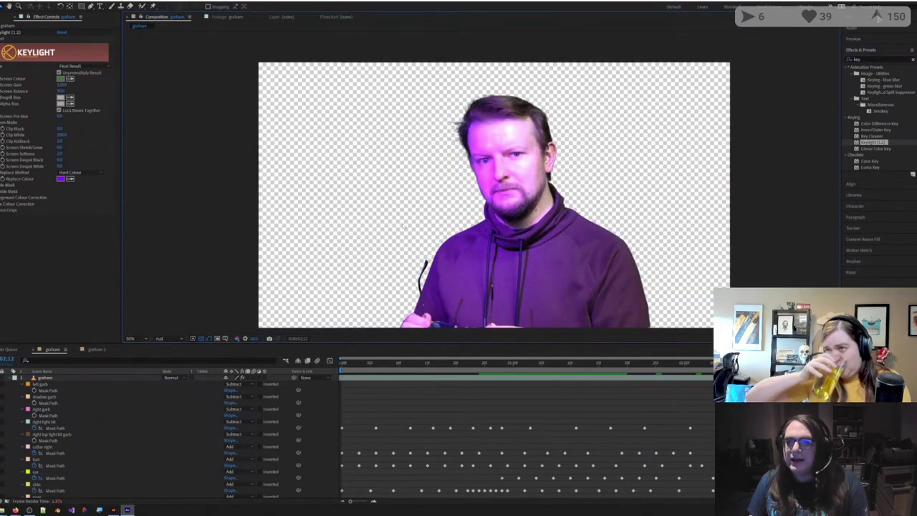
{"action": "left_click", "coordinate": [201, 338]}
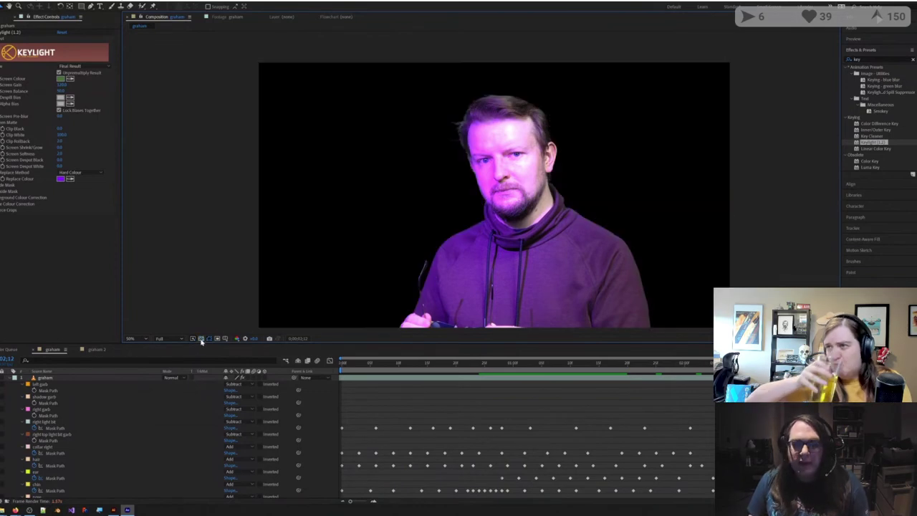
Step: Collapse the layer's properties and inspect the keyed hair and face edges up close, then the whole frame at 2:12
{"action": "left_click", "coordinate": [10, 378]}
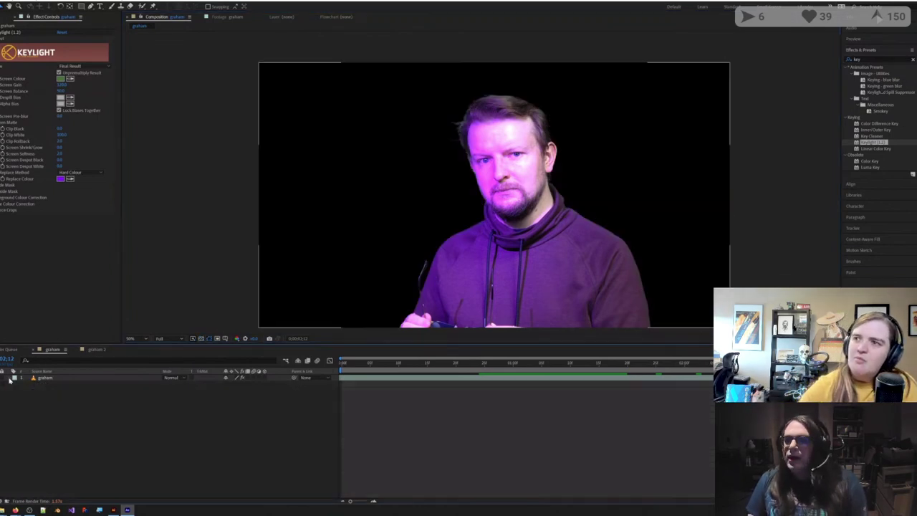
{"action": "scroll", "coordinate": [464, 100], "scroll_direction": "up", "scroll_amount": 2}
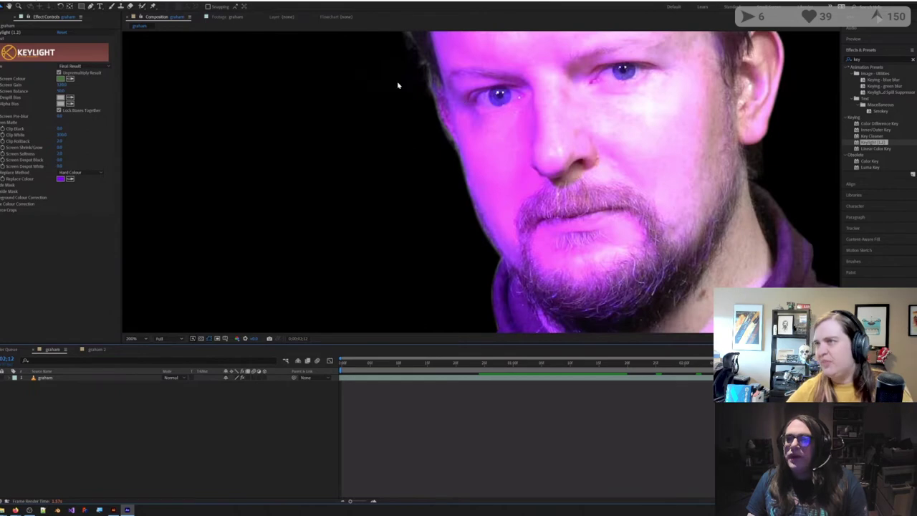
{"action": "left_click_drag", "start_coordinate": [399, 86], "coordinate": [399, 243]}
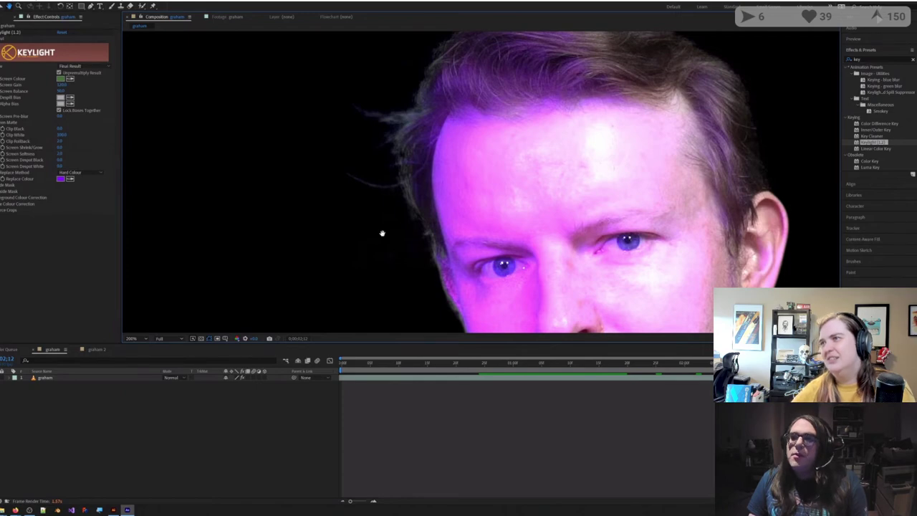
{"action": "left_click_drag", "start_coordinate": [365, 128], "coordinate": [367, 225]}
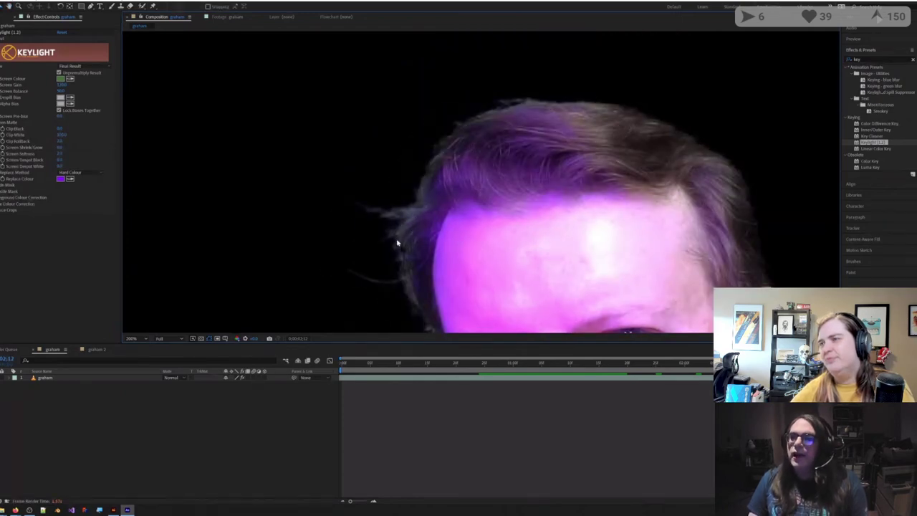
{"action": "scroll", "coordinate": [354, 171], "scroll_direction": "down", "scroll_amount": 2}
{"action": "scroll", "coordinate": [354, 171], "scroll_direction": "up", "scroll_amount": 1}
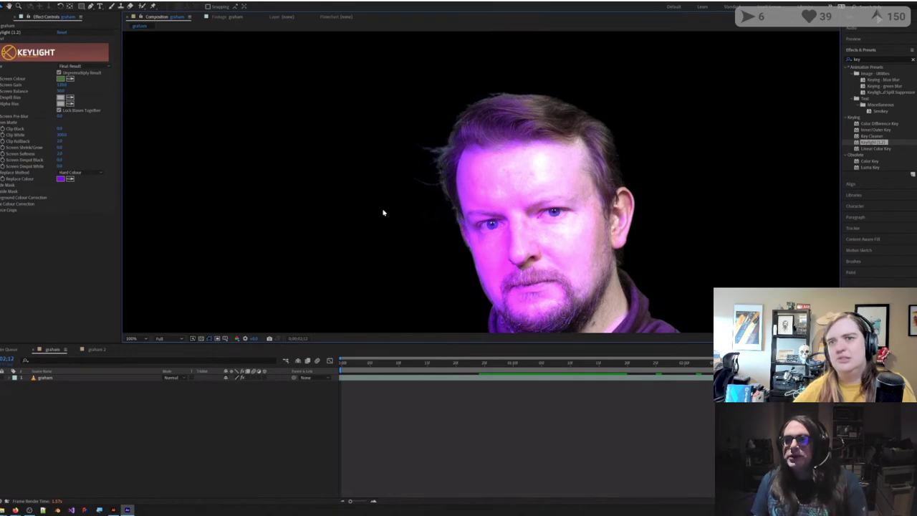
{"action": "left_click_drag", "start_coordinate": [397, 232], "coordinate": [338, 185]}
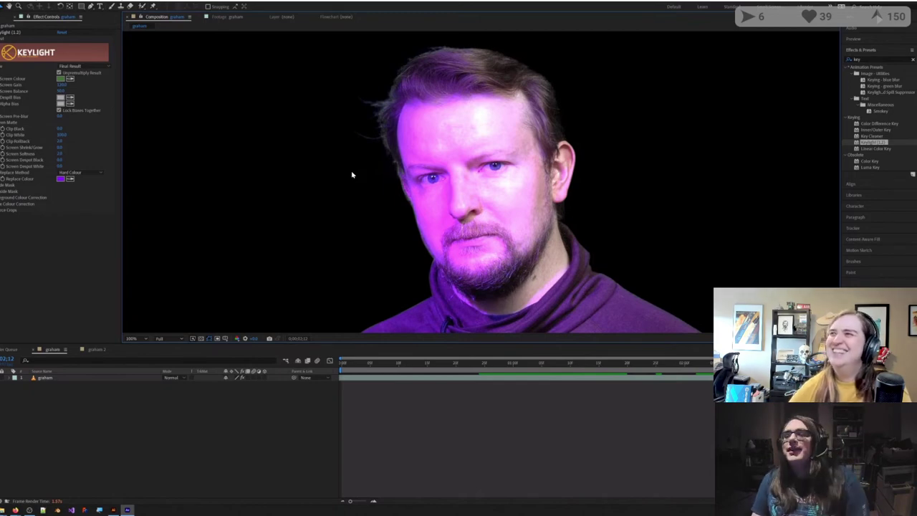
{"action": "scroll", "coordinate": [351, 175], "scroll_direction": "down", "scroll_amount": 2}
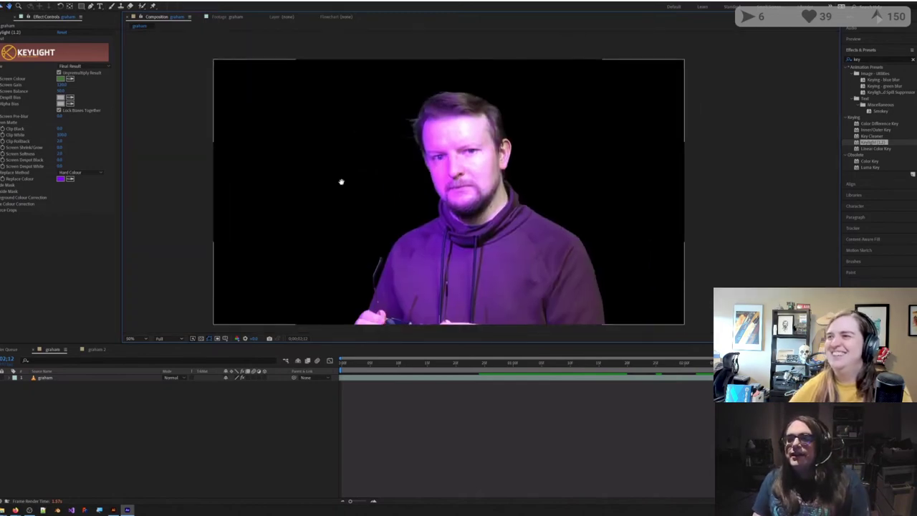
{"action": "left_click_drag", "start_coordinate": [356, 177], "coordinate": [352, 169]}
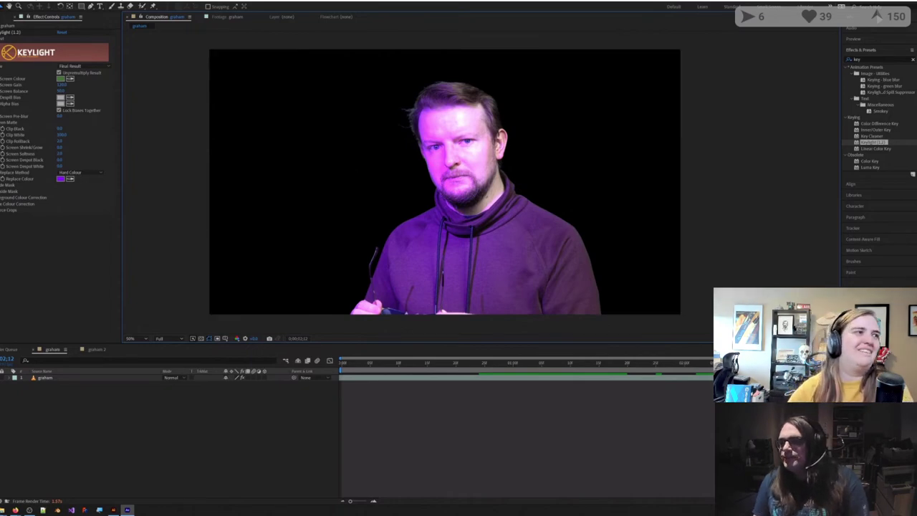
Step: Delete the duplicate second composition from the project
{"action": "left_click", "coordinate": [344, 235]}
{"action": "left_click", "coordinate": [3, 18]}
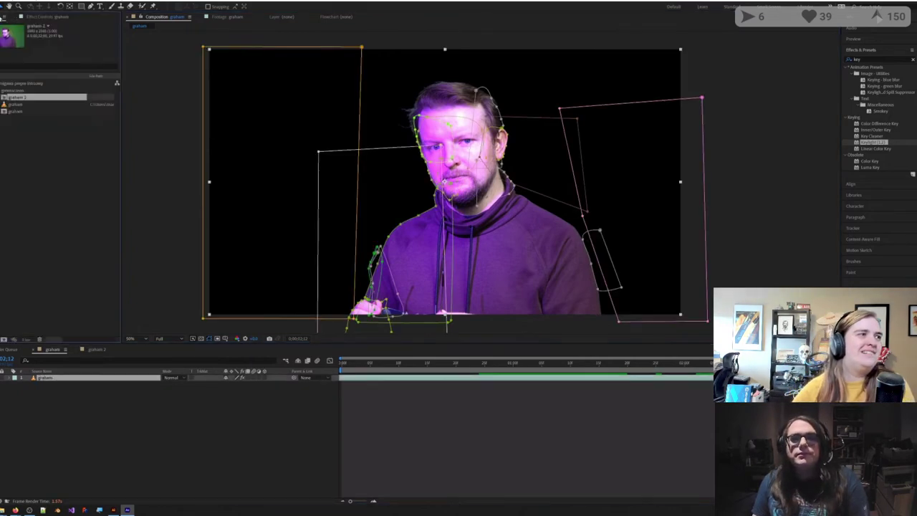
{"action": "left_click", "coordinate": [42, 157]}
{"action": "left_click", "coordinate": [189, 433]}
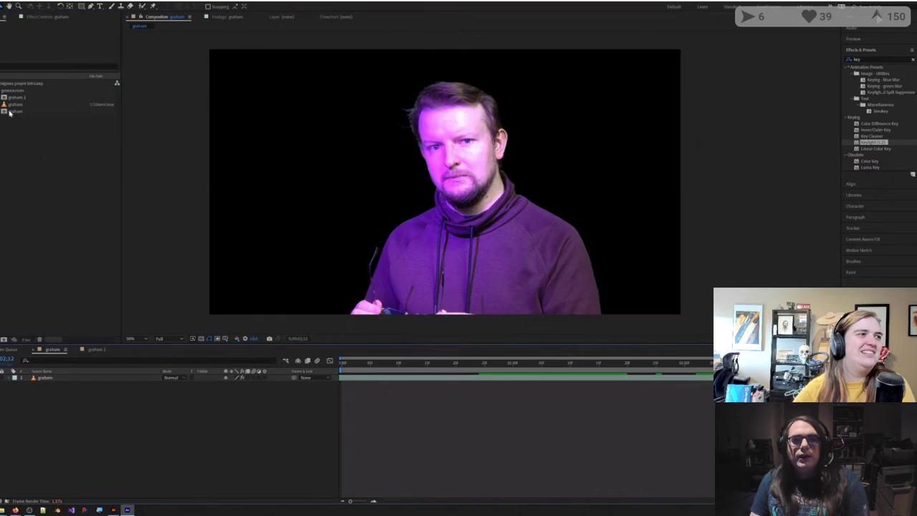
{"action": "left_click", "coordinate": [20, 98]}
{"action": "key", "text": "Delete"}
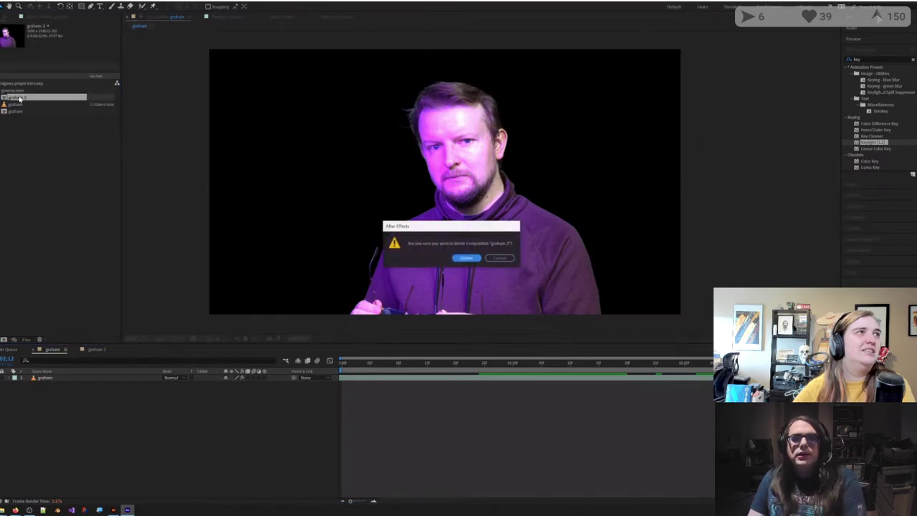
{"action": "key", "text": "Return"}
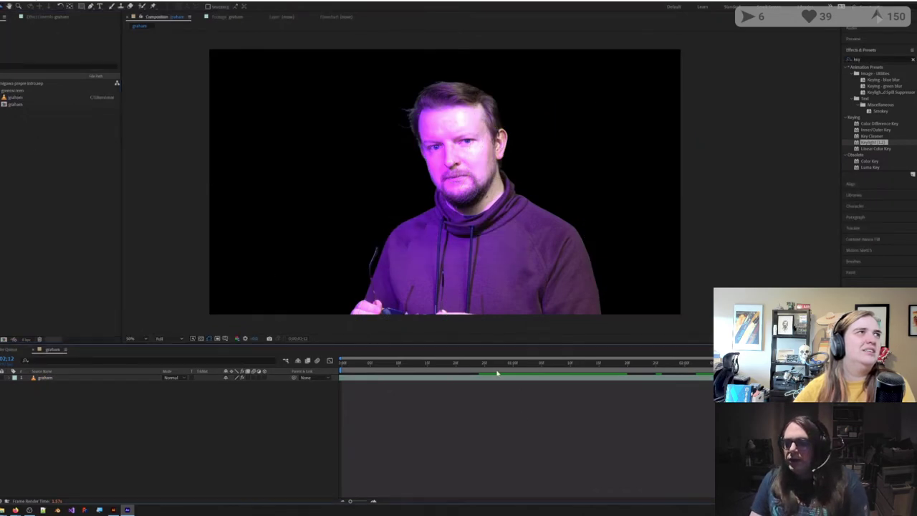
Step: Preview the keyed composition from its start and leave it on the first frame with nothing selected
{"action": "left_click", "coordinate": [376, 363]}
{"action": "key", "text": "space"}
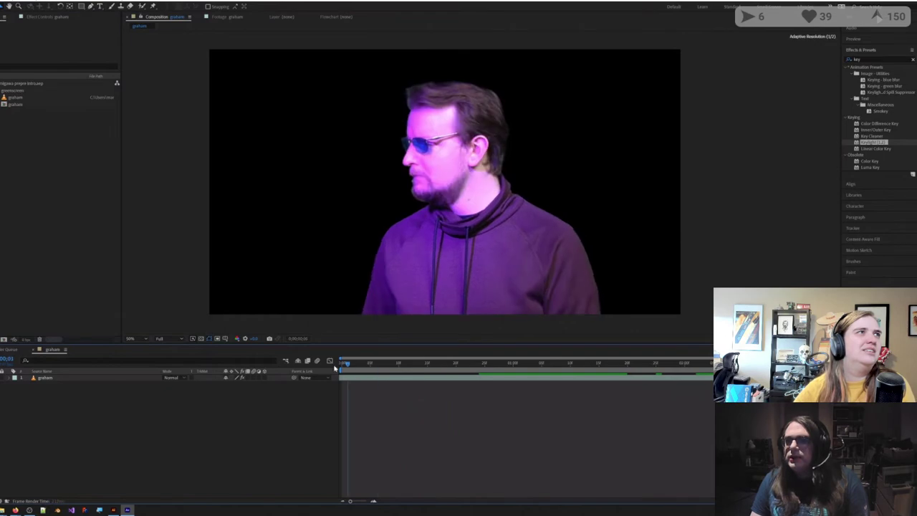
{"action": "left_click", "coordinate": [402, 379]}
{"action": "key", "text": "ctrl+shift+a"}
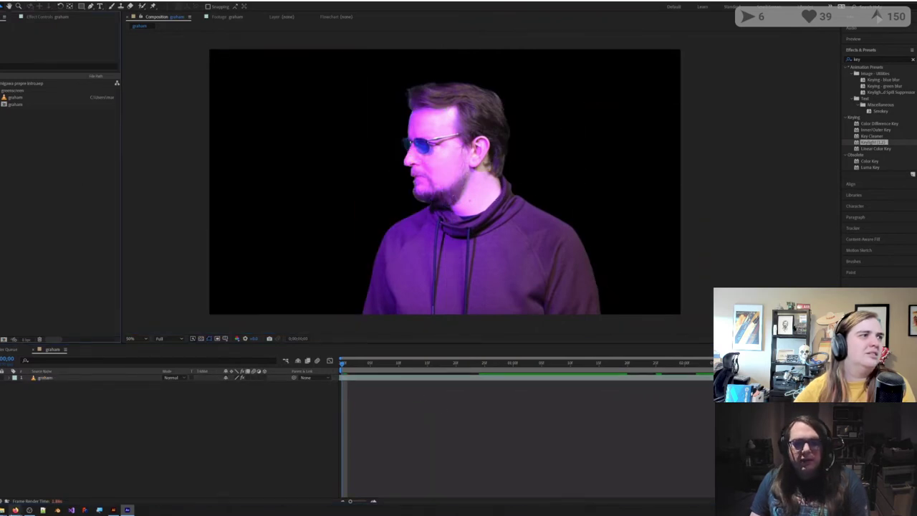
{"action": "mouse_move", "coordinate": [15, 511]}
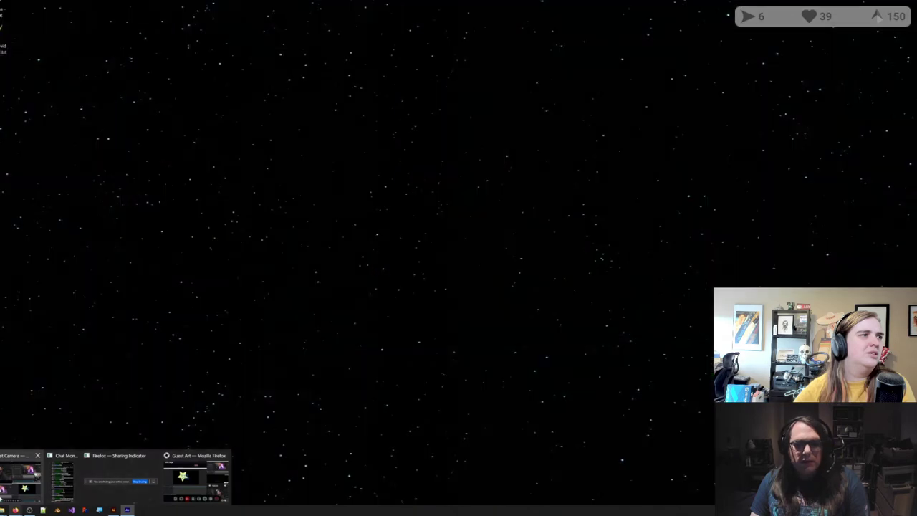
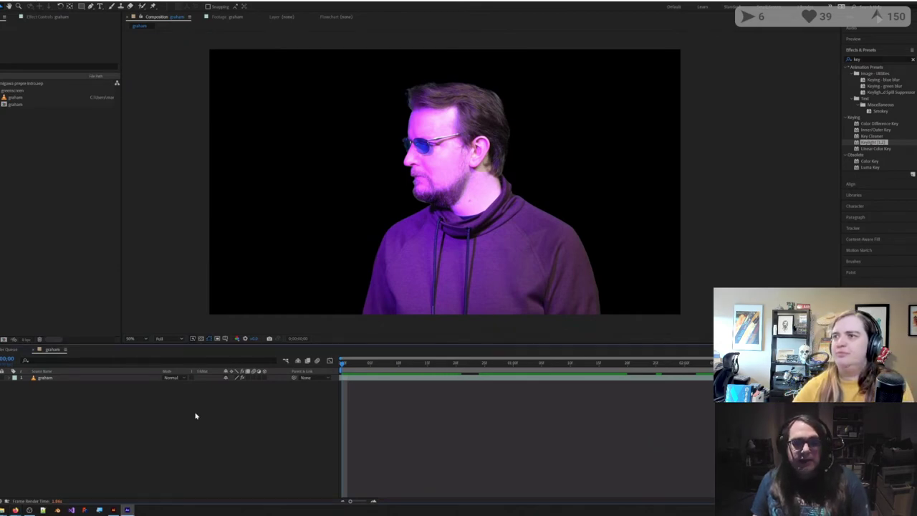
Step: Make the keyed footage layer 3D and expand its transform properties
{"action": "left_click", "coordinate": [63, 379]}
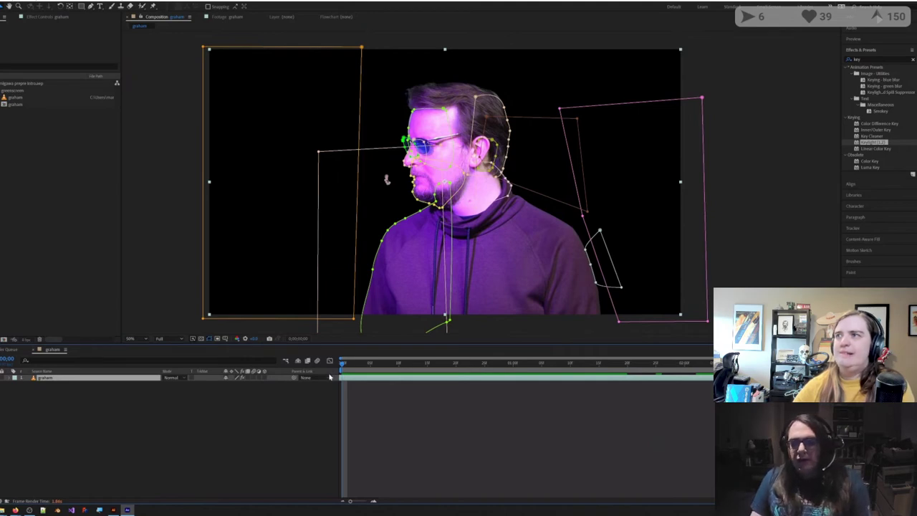
{"action": "left_click", "coordinate": [265, 379]}
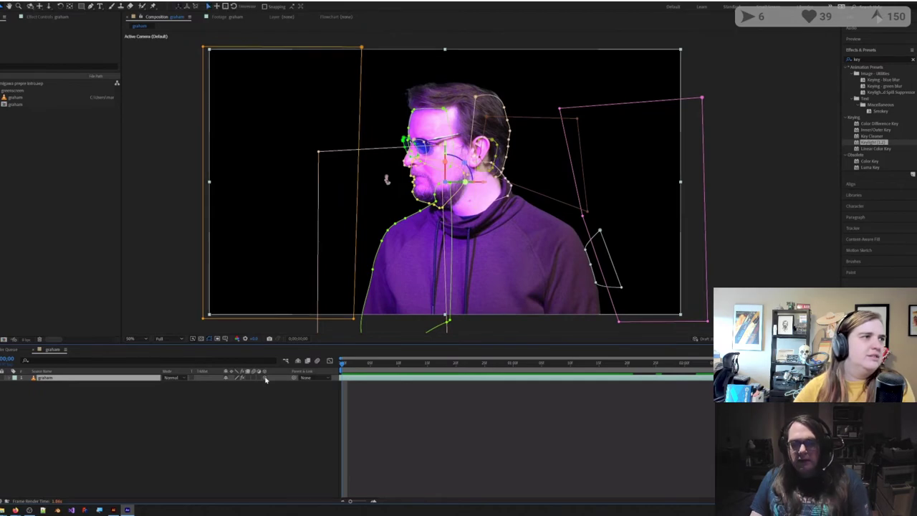
{"action": "key", "text": "r"}
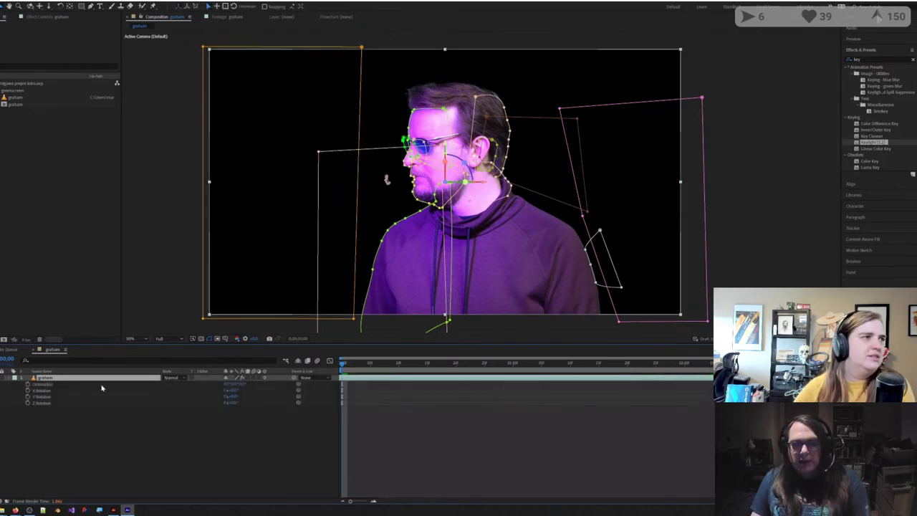
{"action": "left_click", "coordinate": [10, 381]}
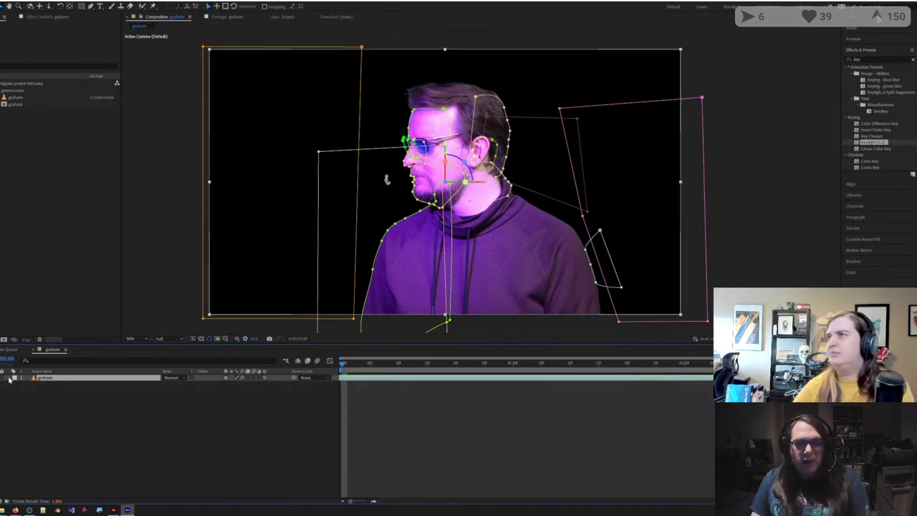
{"action": "left_click", "coordinate": [9, 381]}
{"action": "left_click", "coordinate": [40, 410]}
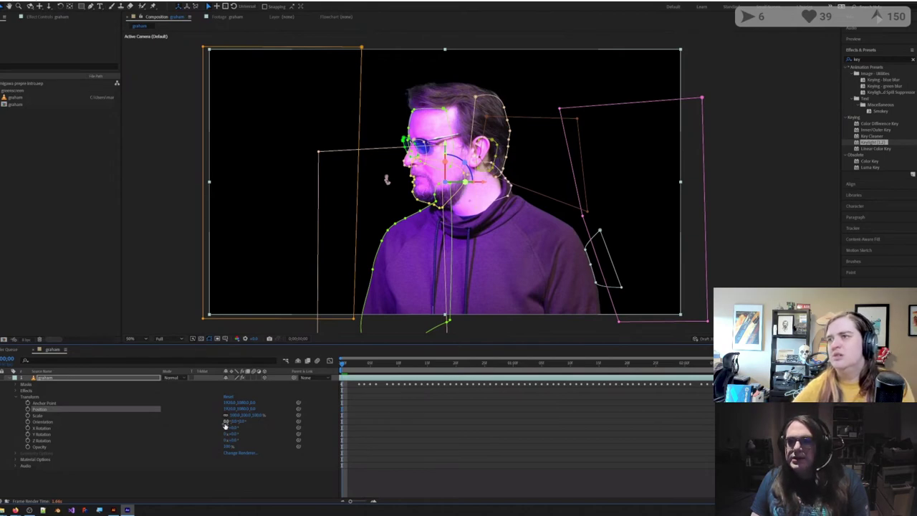
Step: Tilt the footage layer around its X and Y axes and push it back along Z to demonstrate 3D placement
{"action": "left_click_drag", "start_coordinate": [226, 427], "coordinate": [251, 430]}
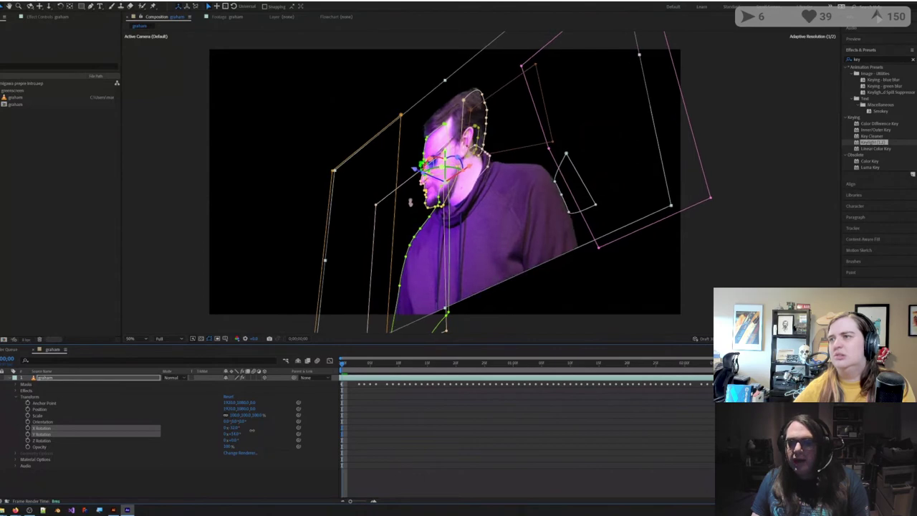
{"action": "left_click_drag", "start_coordinate": [252, 430], "coordinate": [227, 432]}
{"action": "left_click_drag", "start_coordinate": [251, 409], "coordinate": [510, 471]}
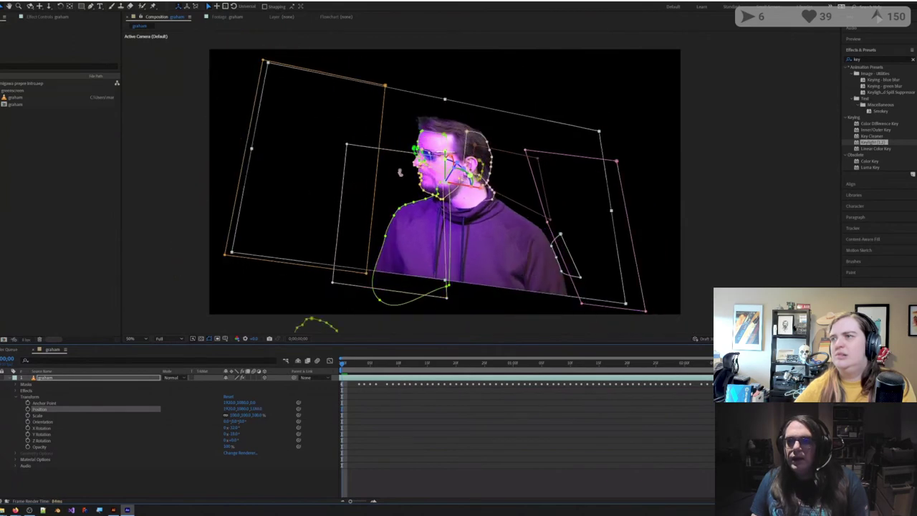
{"action": "left_click", "coordinate": [494, 464]}
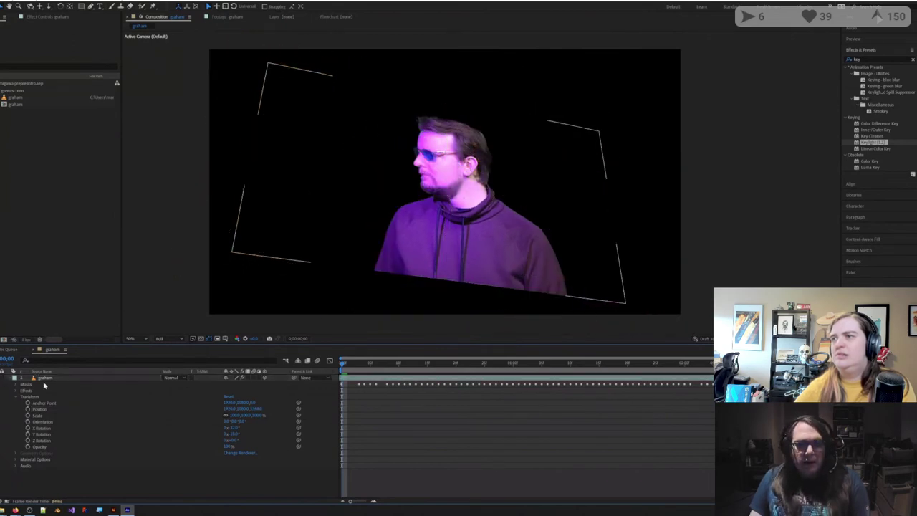
Step: Set the layer's X rotation, Y rotation and Z position to 0, and turn its 3D mode off
{"action": "left_click", "coordinate": [47, 379]}
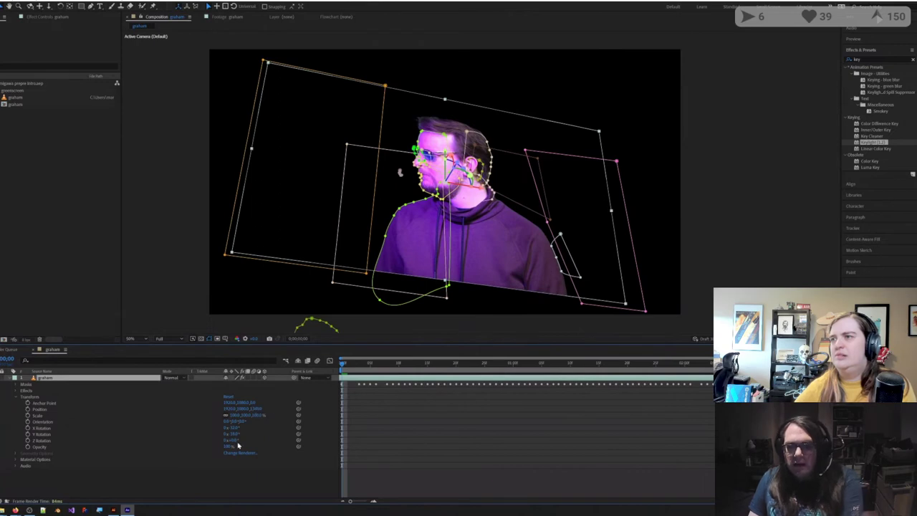
{"action": "left_click", "coordinate": [234, 428]}
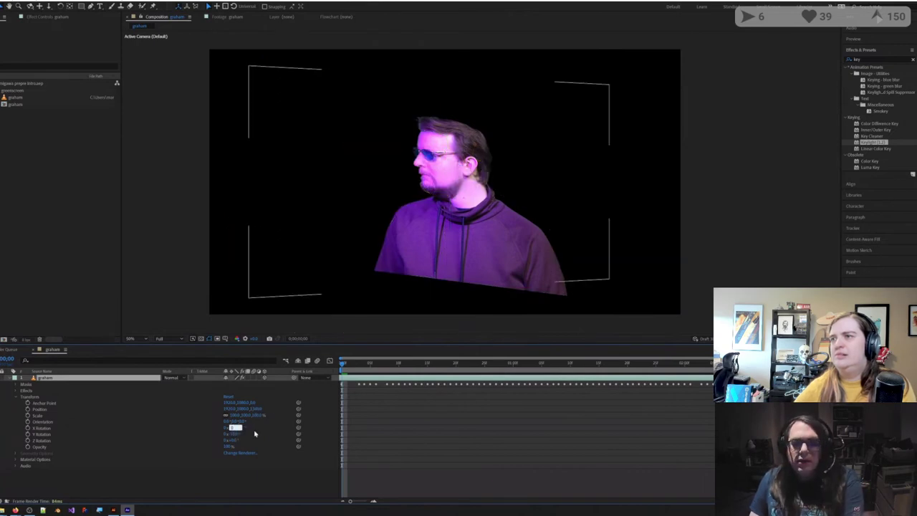
{"action": "left_click", "coordinate": [255, 433]}
{"action": "left_click", "coordinate": [234, 435]}
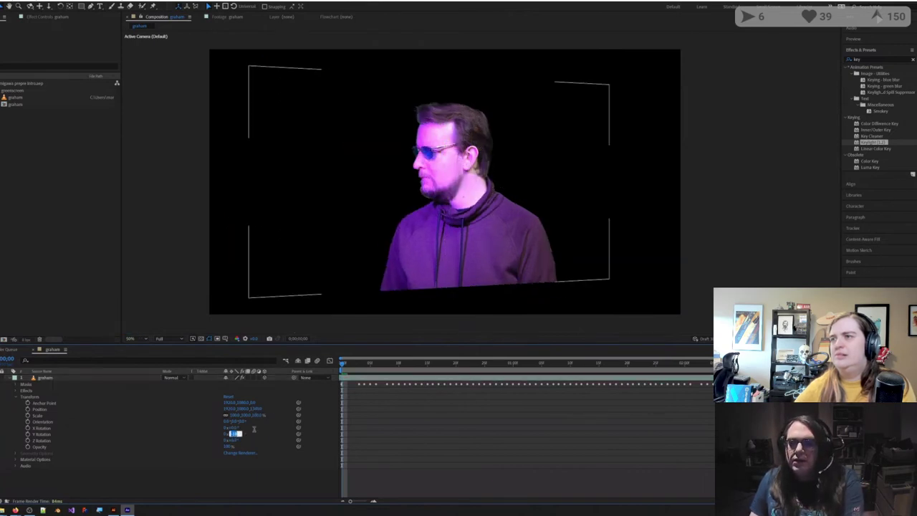
{"action": "type", "text": "0"}
{"action": "key", "text": "Return"}
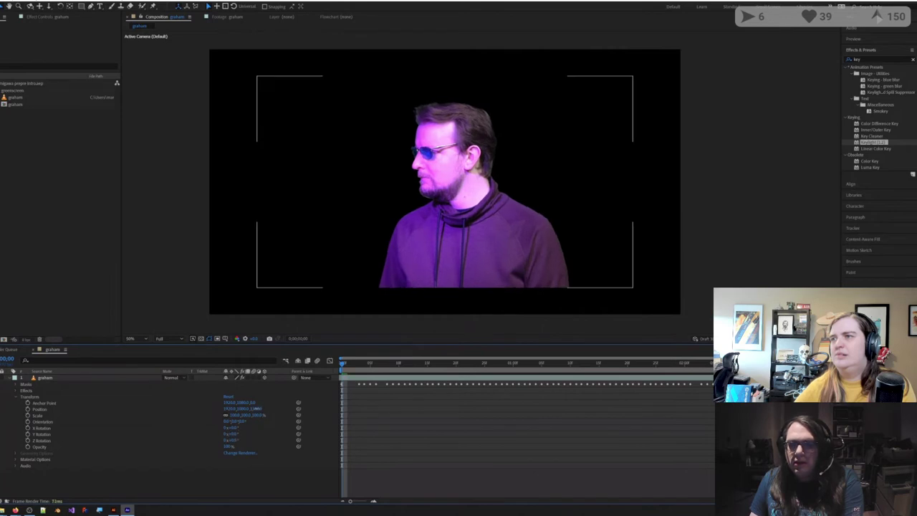
{"action": "left_click", "coordinate": [257, 409]}
{"action": "type", "text": "0"}
{"action": "key", "text": "Return"}
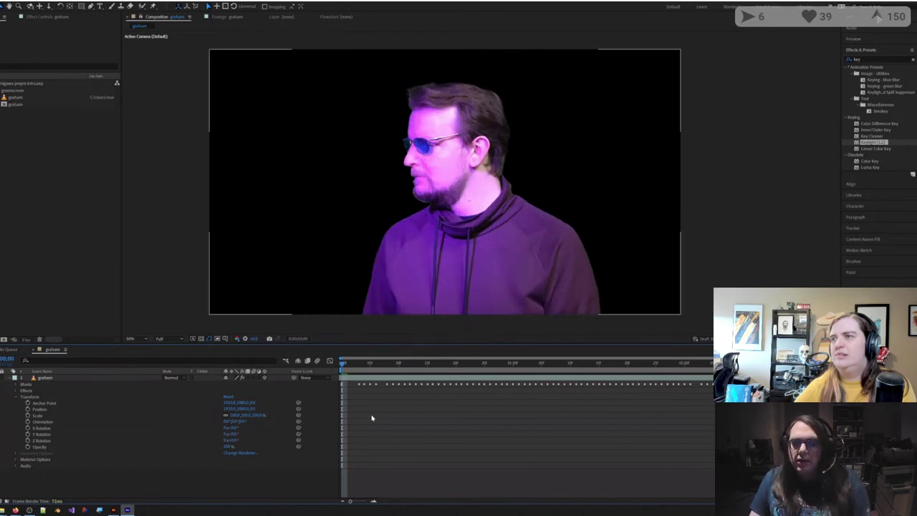
{"action": "left_click", "coordinate": [265, 377]}
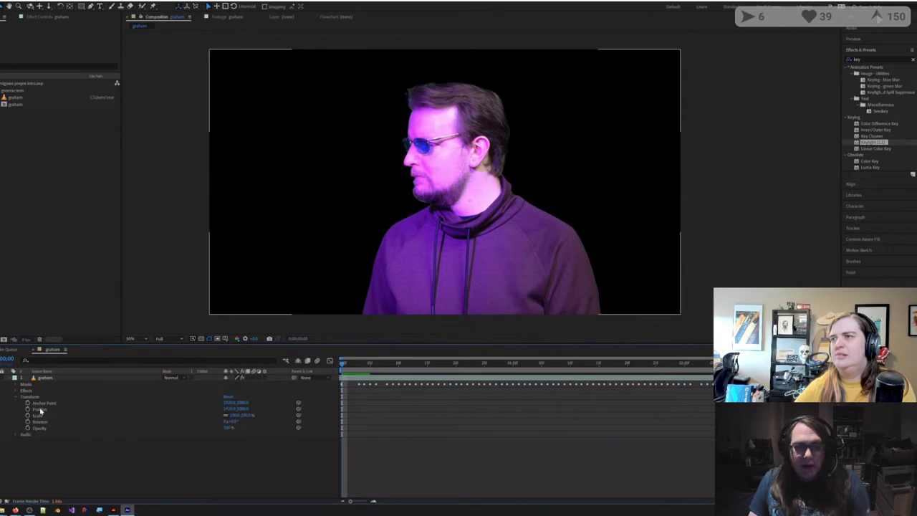
{"action": "left_click", "coordinate": [10, 377]}
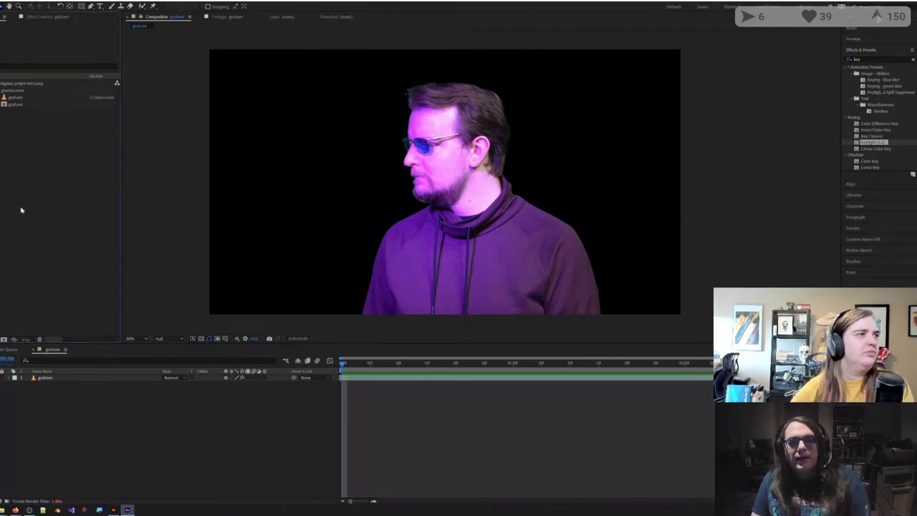
Step: Import the spaceship-interior JPG as a background beneath the keyed footage and scale it up until it covers the frame
{"action": "mouse_move", "coordinate": [16, 510]}
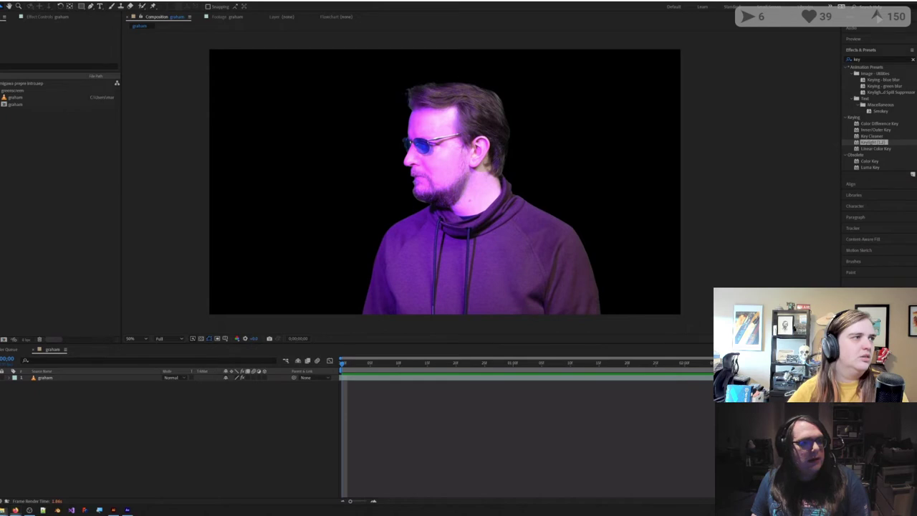
{"action": "left_click_drag", "start_coordinate": [0, 248], "coordinate": [20, 190]}
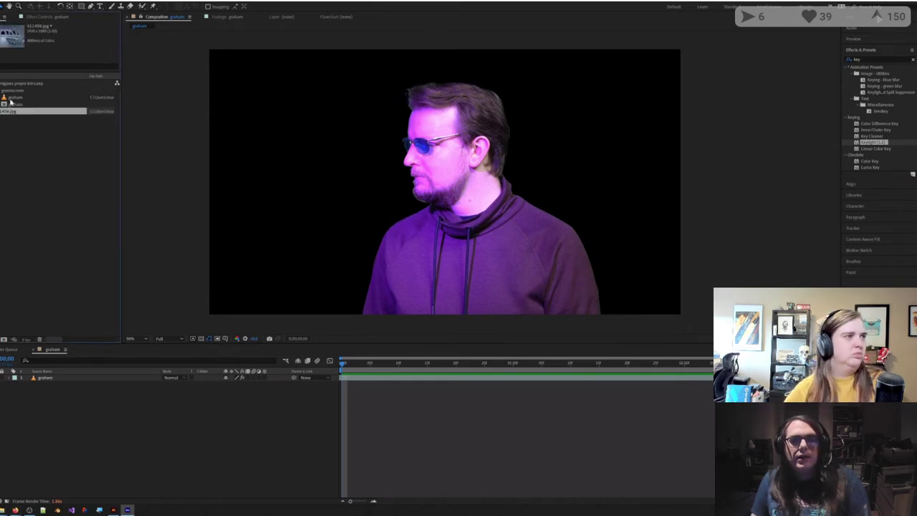
{"action": "left_click_drag", "start_coordinate": [9, 115], "coordinate": [201, 410]}
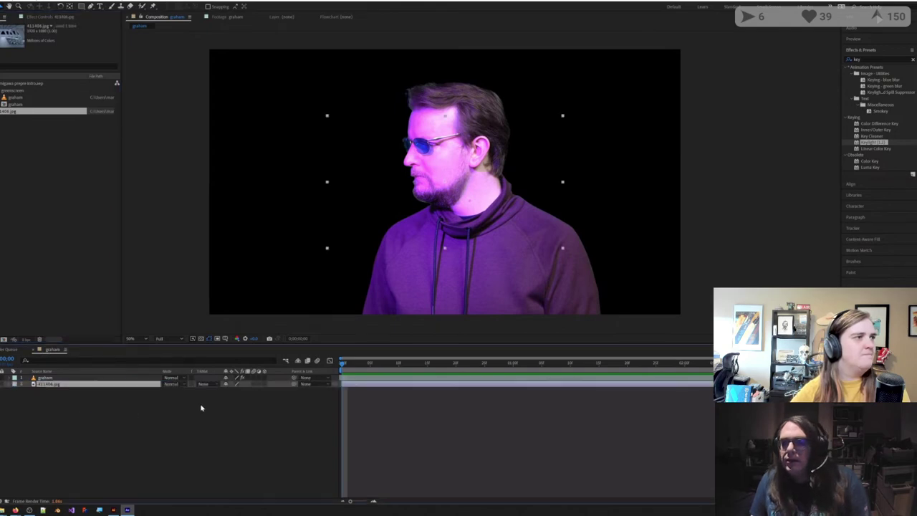
{"action": "left_click_drag", "start_coordinate": [446, 248], "coordinate": [447, 334]}
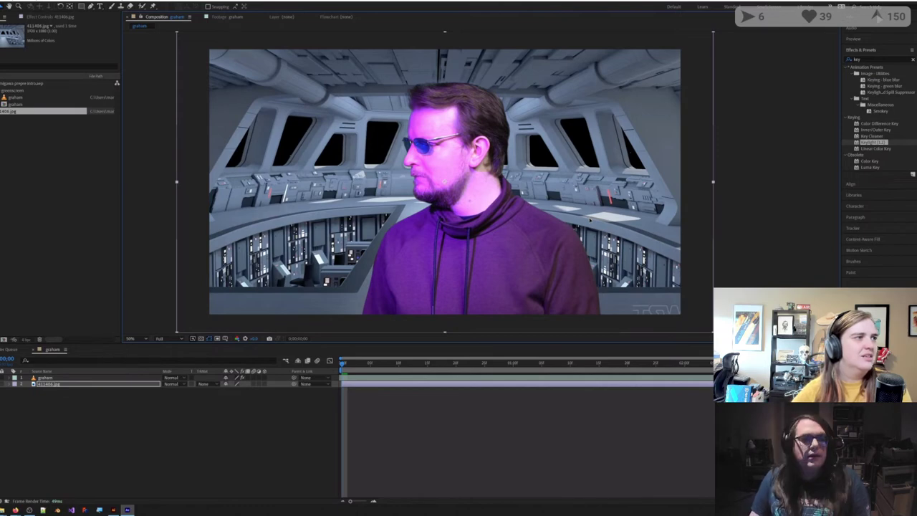
Step: Lower the background image slightly and pre-compose the keyed footage layer, moving all its attributes into the new composition graham Comp 1
{"action": "left_click_drag", "start_coordinate": [591, 220], "coordinate": [591, 229]}
{"action": "left_click", "coordinate": [428, 378]}
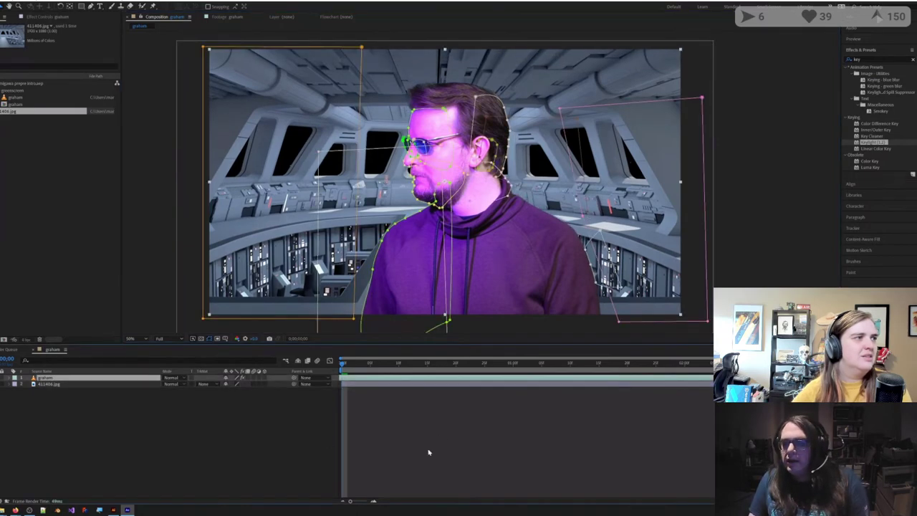
{"action": "left_click", "coordinate": [428, 452]}
{"action": "left_click", "coordinate": [363, 378]}
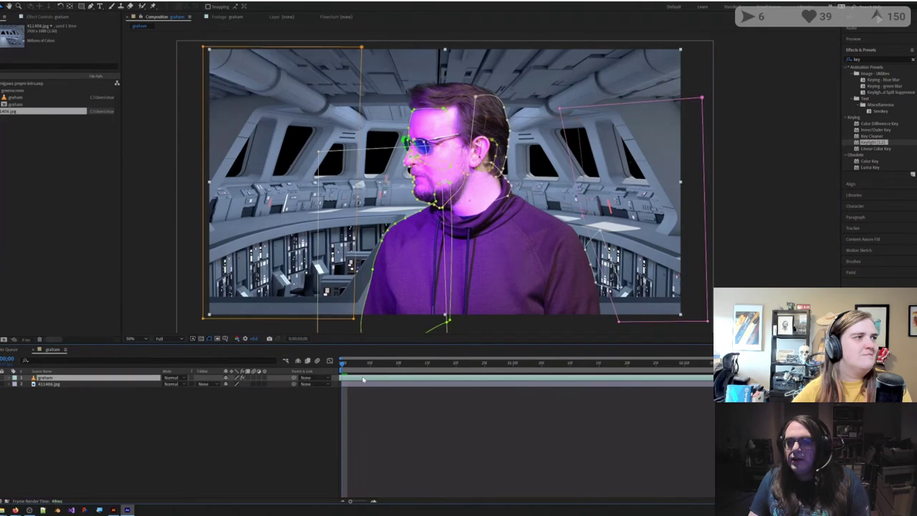
{"action": "left_click", "coordinate": [38, 19]}
{"action": "left_click", "coordinate": [40, 1]}
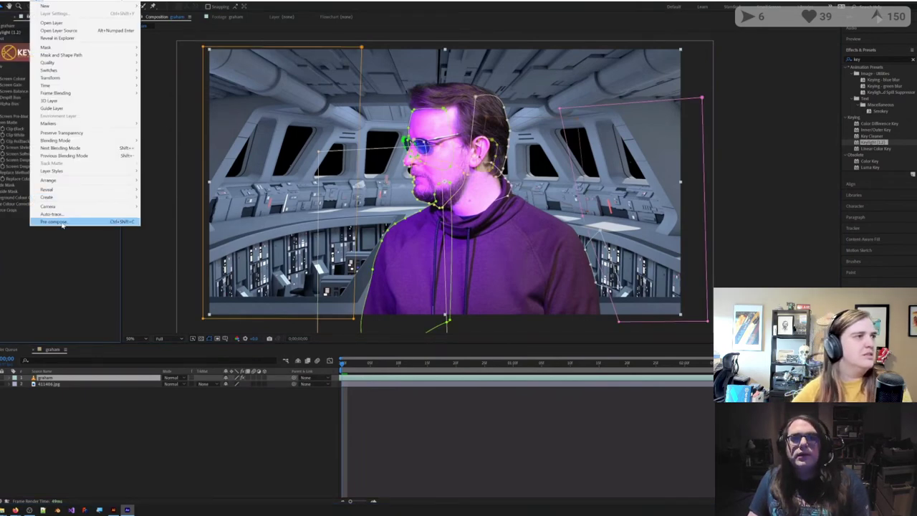
{"action": "left_click", "coordinate": [63, 222]}
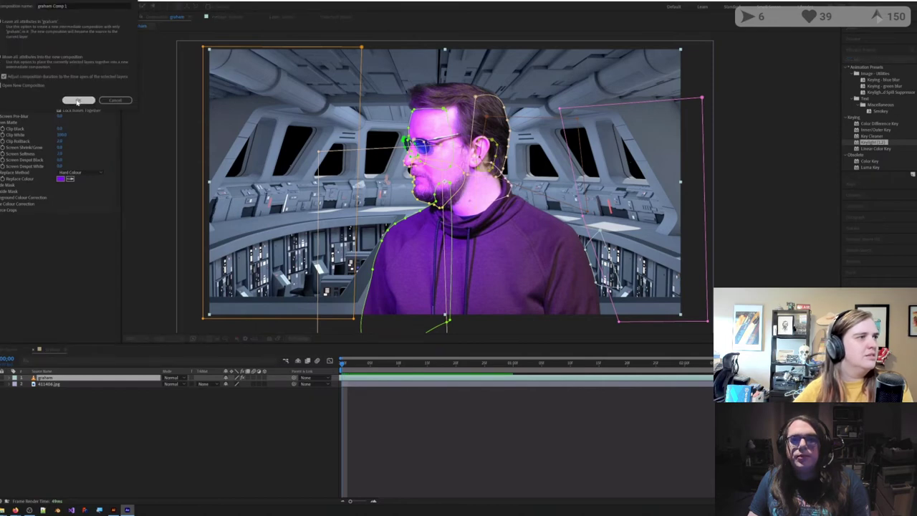
{"action": "left_click", "coordinate": [77, 101]}
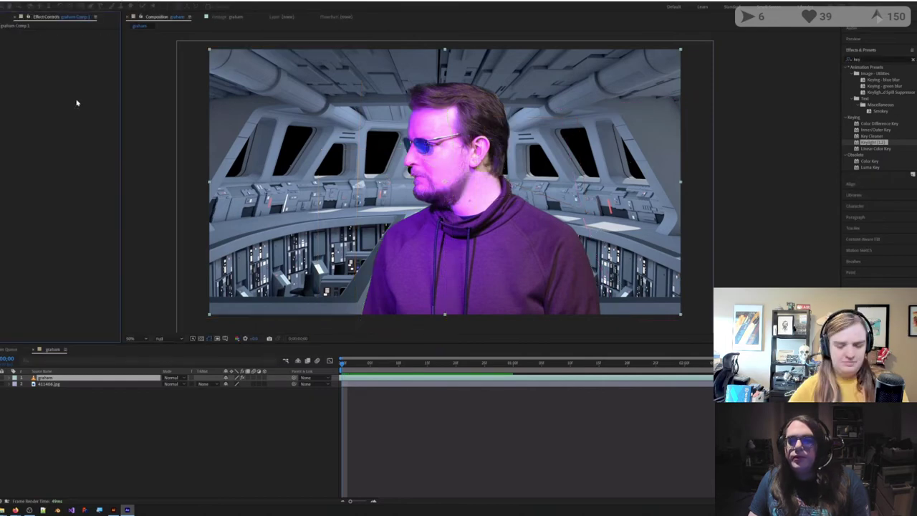
Step: Look inside the pre-composed footage, return to the main composition and play a preview of the composite
{"action": "double_click", "coordinate": [355, 378]}
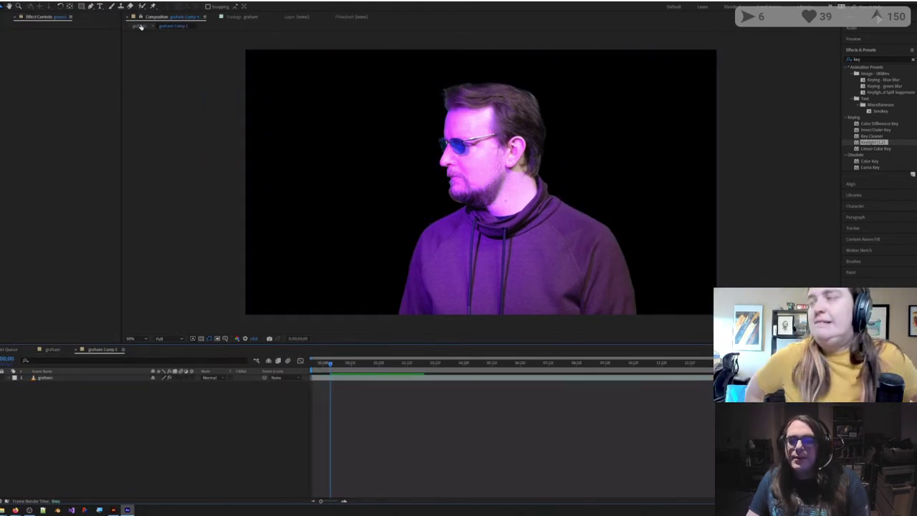
{"action": "left_click", "coordinate": [140, 27]}
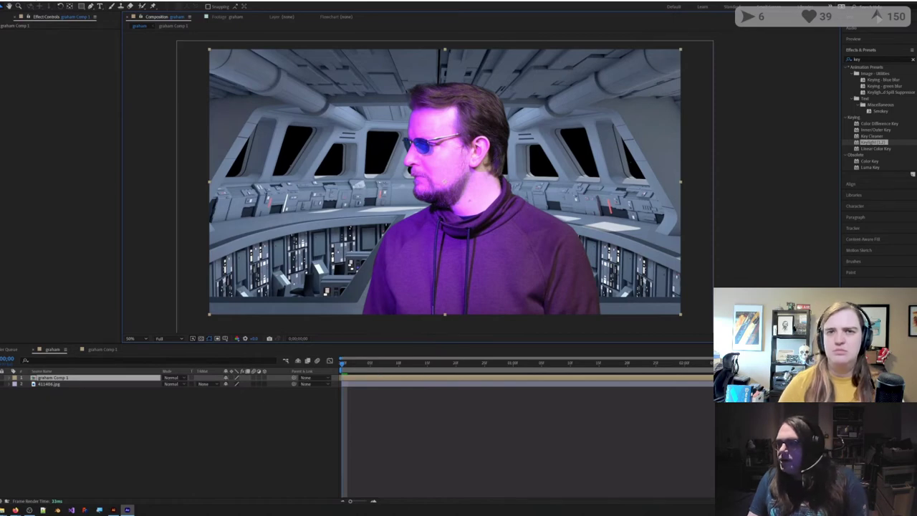
{"action": "left_click", "coordinate": [799, 364]}
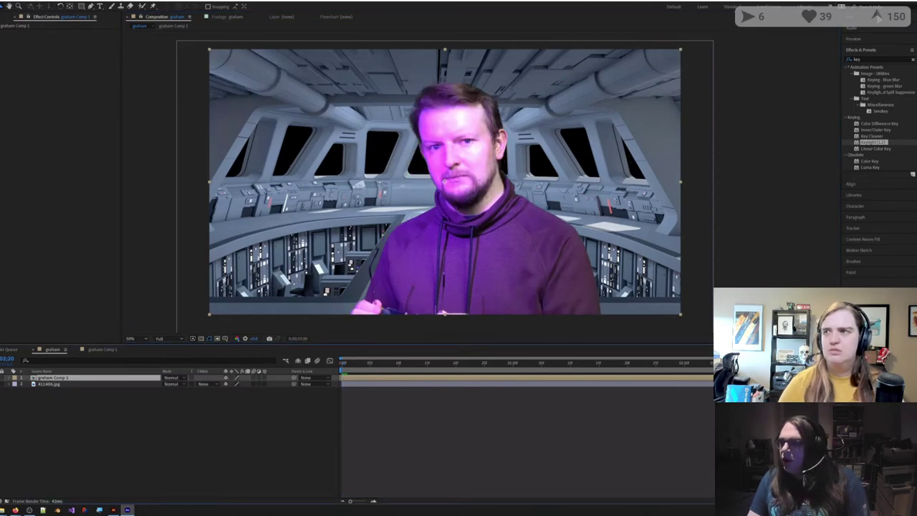
{"action": "key", "text": "ctrl+shift+x"}
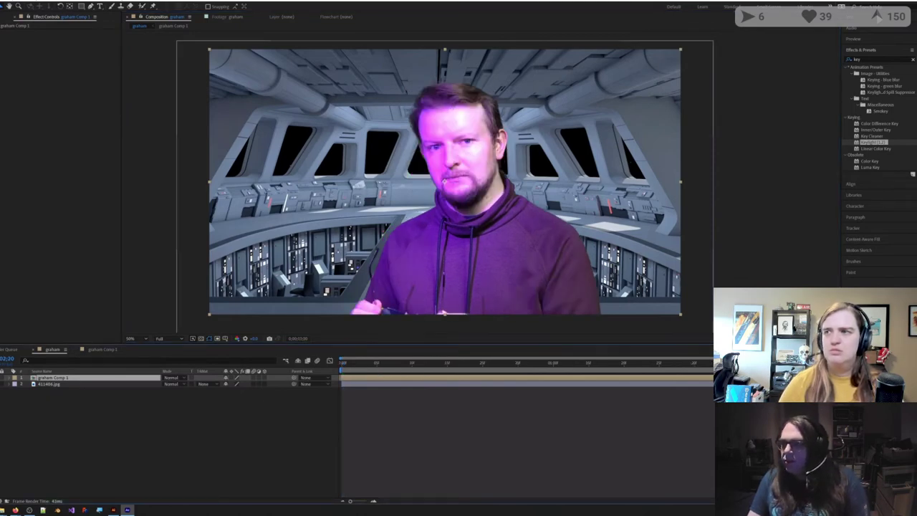
{"action": "key", "text": "space"}
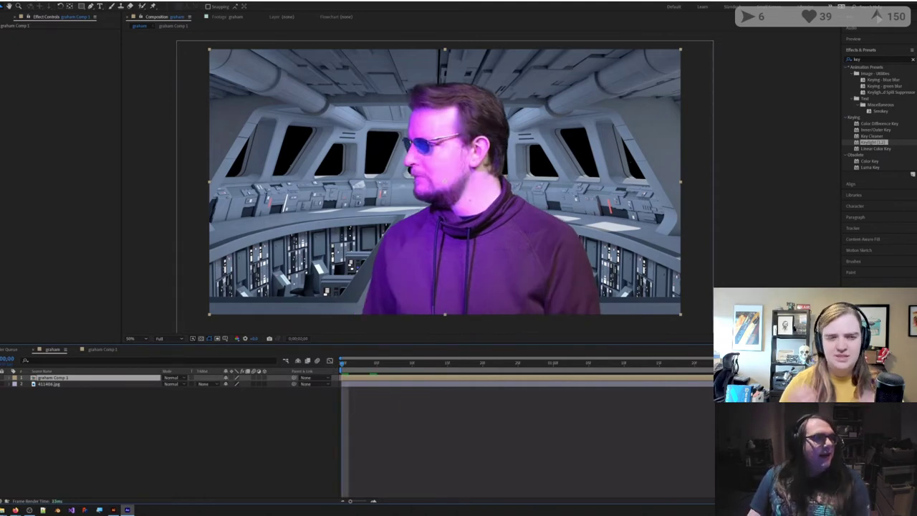
{"action": "left_click", "coordinate": [415, 450]}
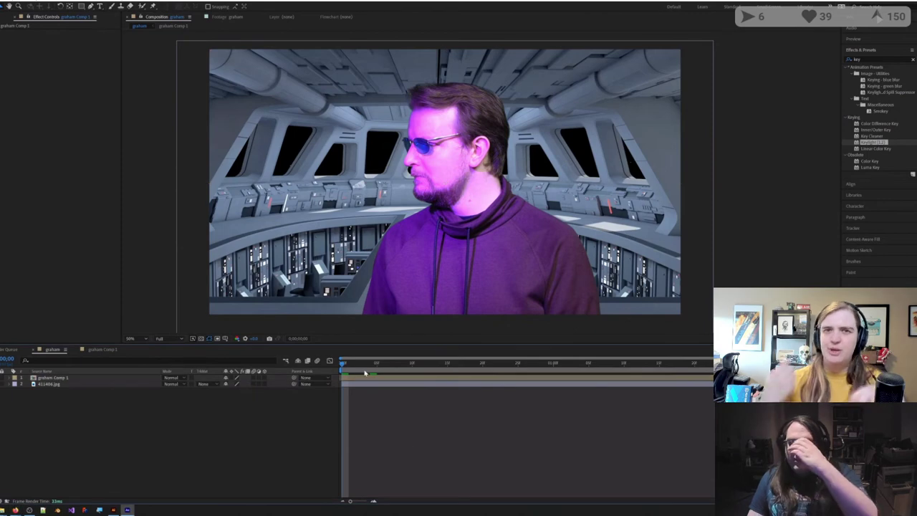
Step: Examine the keyed layer's Keylight effect and masks inside the nested composition, switching between it and the main composition
{"action": "left_click", "coordinate": [363, 379]}
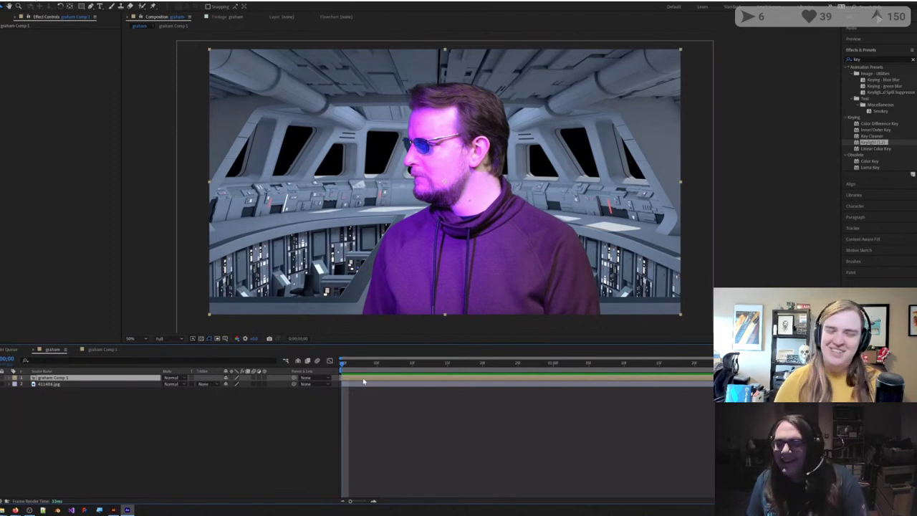
{"action": "double_click", "coordinate": [363, 380]}
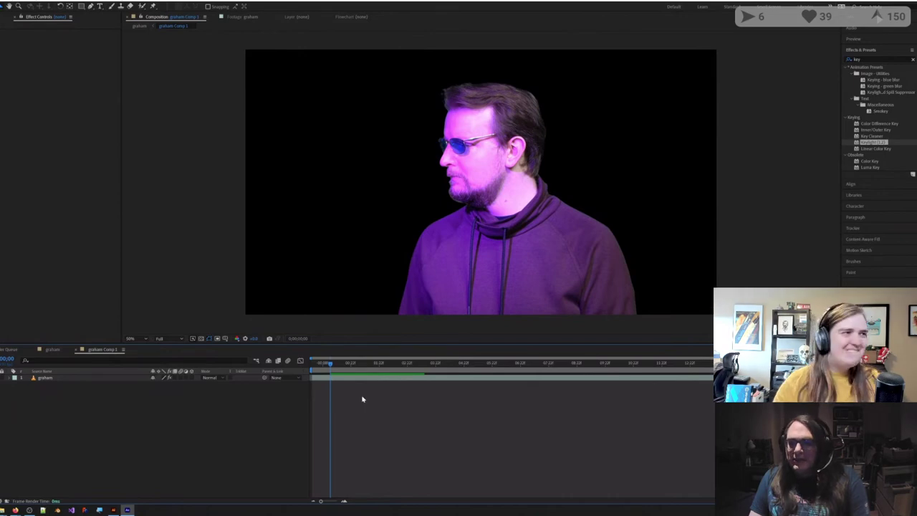
{"action": "left_click", "coordinate": [360, 378]}
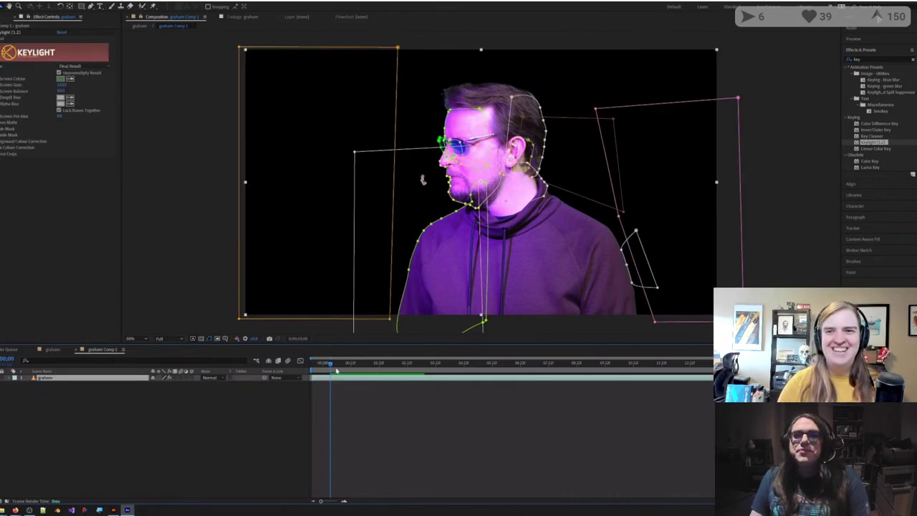
{"action": "left_click", "coordinate": [140, 27]}
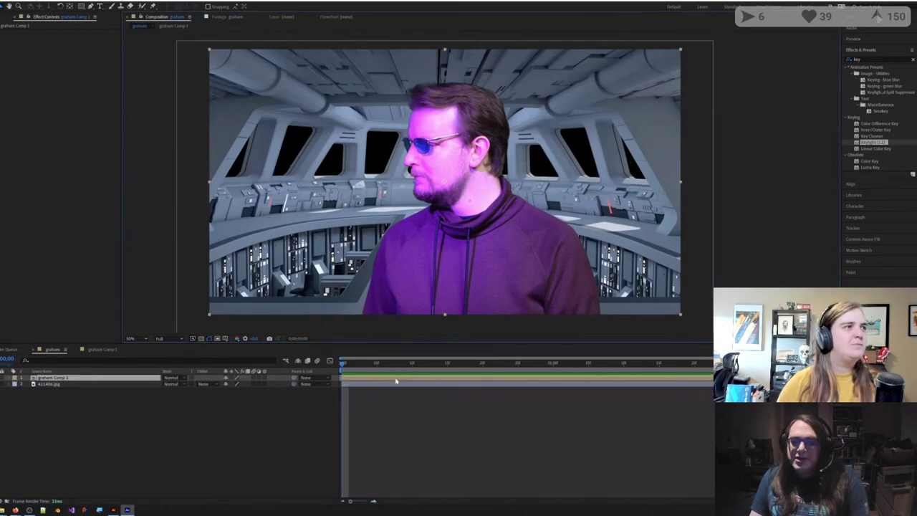
{"action": "double_click", "coordinate": [366, 380]}
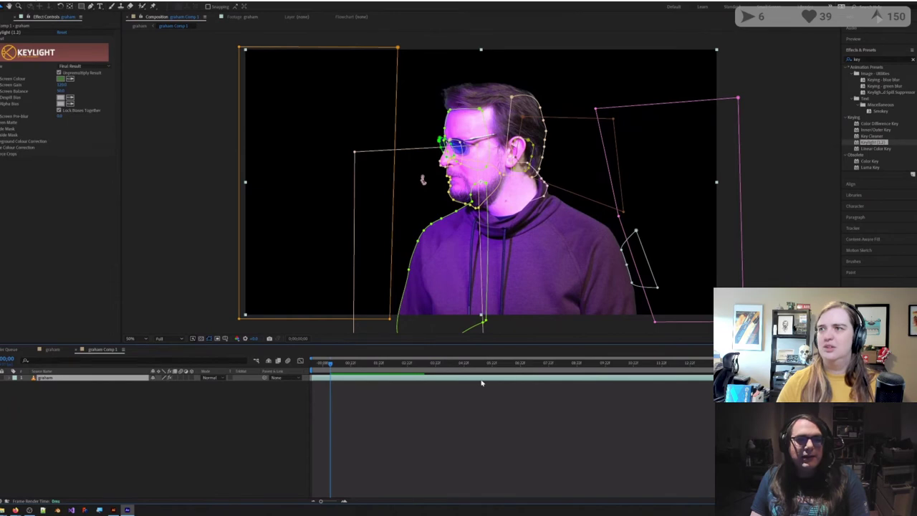
{"action": "left_click", "coordinate": [136, 26]}
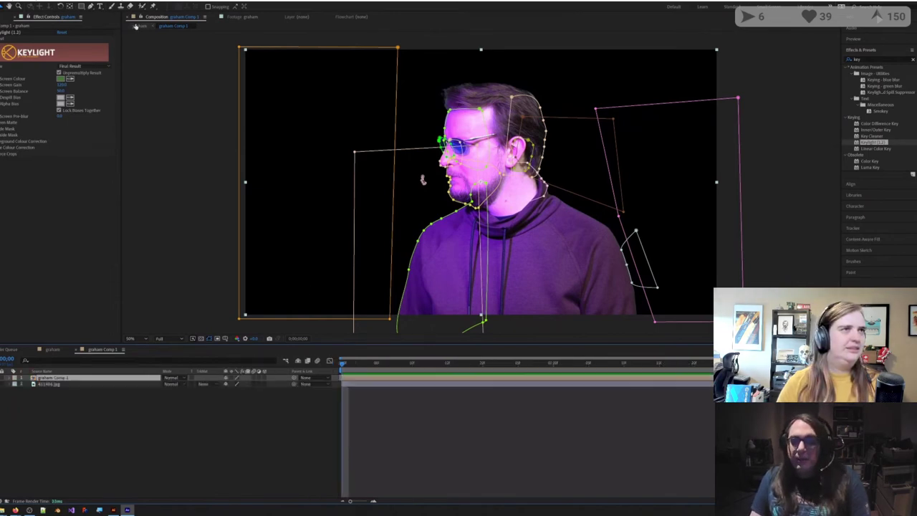
{"action": "left_click", "coordinate": [135, 26]}
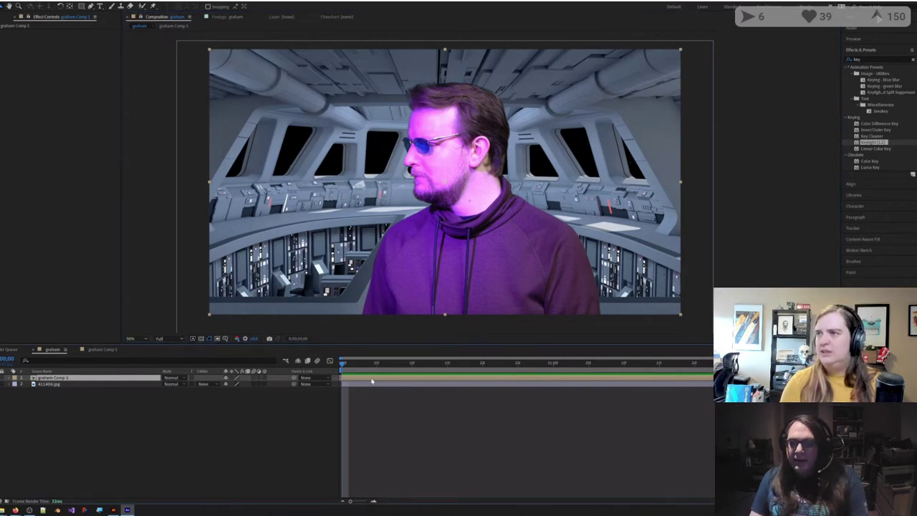
{"action": "double_click", "coordinate": [371, 381]}
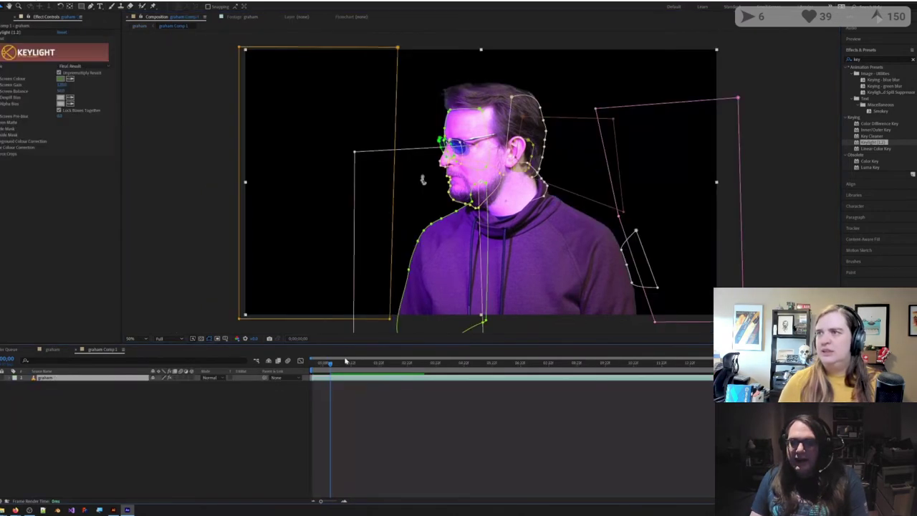
{"action": "left_click", "coordinate": [139, 27]}
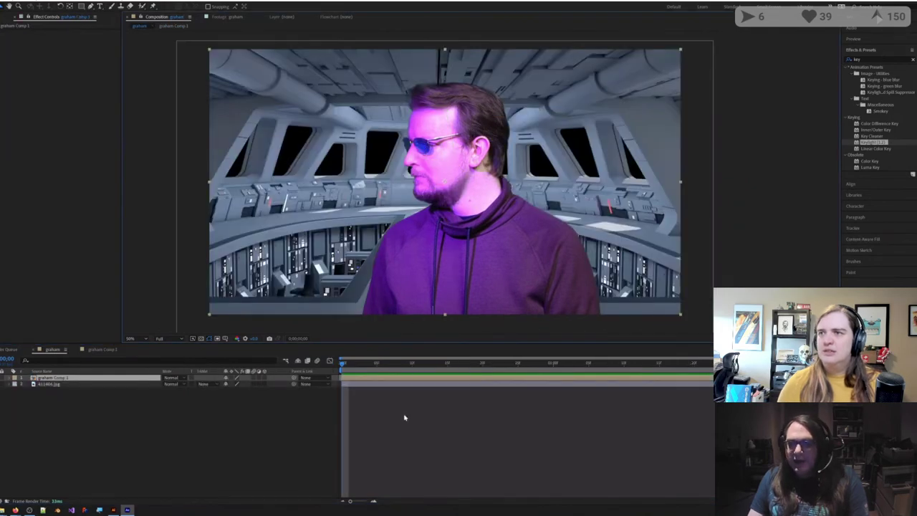
{"action": "left_click", "coordinate": [403, 418]}
{"action": "left_click", "coordinate": [389, 379]}
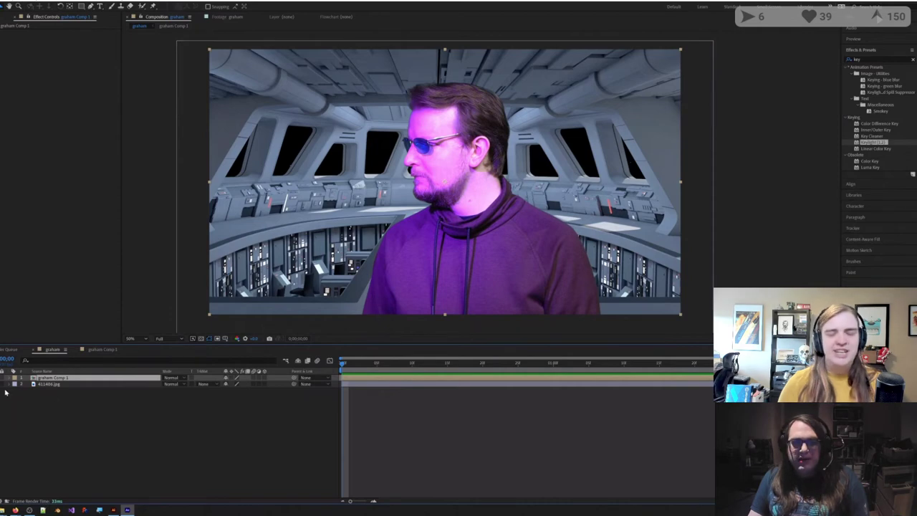
{"action": "left_click", "coordinate": [9, 381]}
{"action": "left_click", "coordinate": [9, 379]}
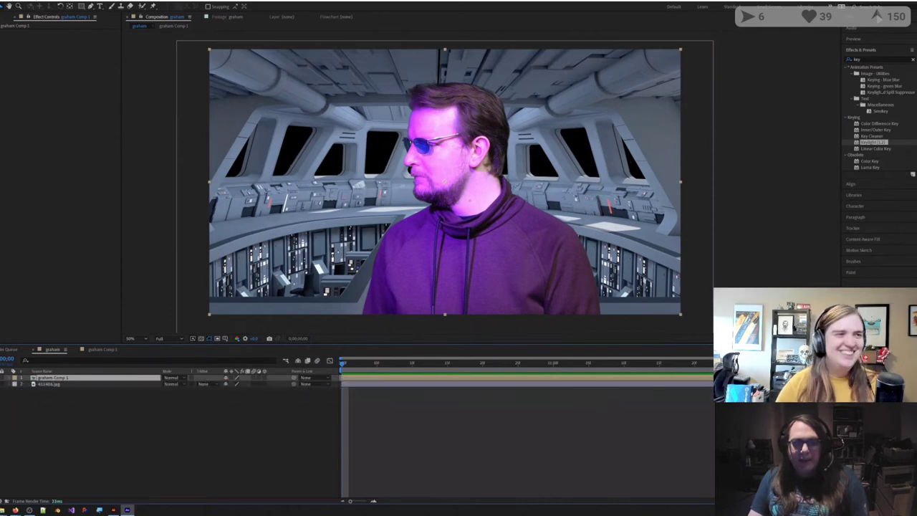
Step: Search the effects for "tint" and apply the Tint effect to the pre-composed footage layer
{"action": "left_click", "coordinate": [862, 58]}
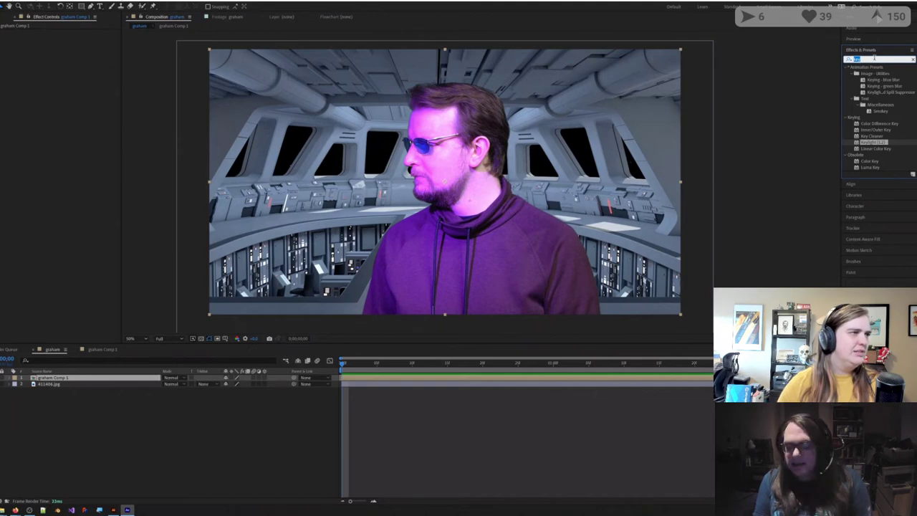
{"action": "key", "text": "BackSpace"}
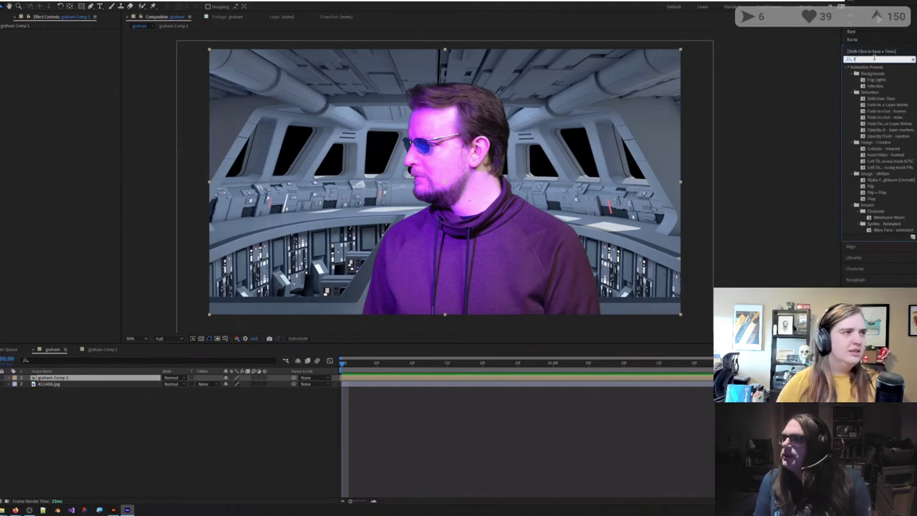
{"action": "type", "text": "tint"}
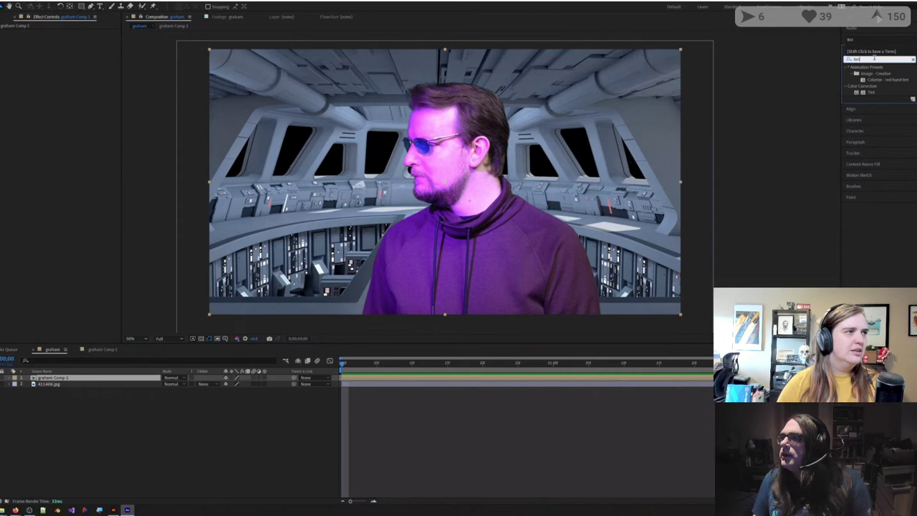
{"action": "left_click", "coordinate": [873, 92]}
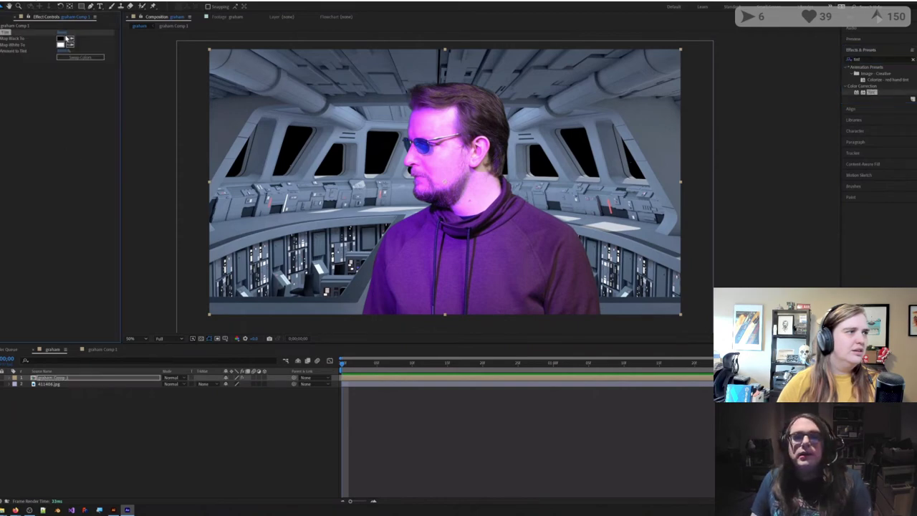
Step: Set the Tint effect's Map White To colour to a bright azure blue
{"action": "left_click", "coordinate": [61, 44]}
{"action": "left_click_drag", "start_coordinate": [130, 36], "coordinate": [114, 26]}
{"action": "left_click", "coordinate": [213, 23]}
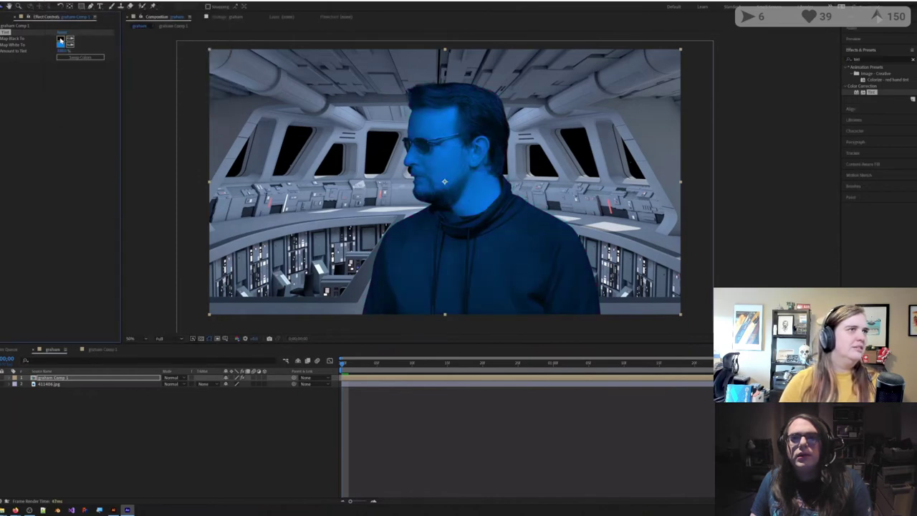
Step: Set the Tint effect's Map Black To colour to a very dark, near-black blue
{"action": "left_click", "coordinate": [60, 38]}
{"action": "left_click", "coordinate": [154, 28]}
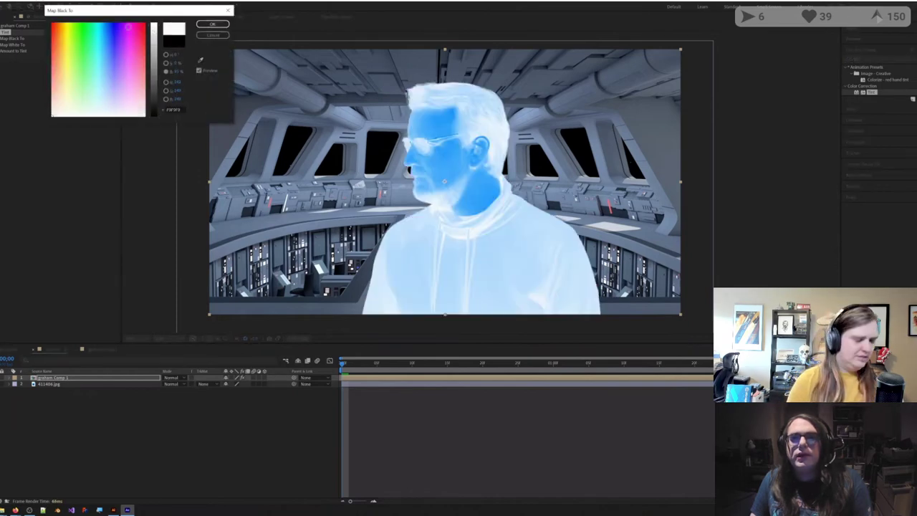
{"action": "left_click_drag", "start_coordinate": [119, 27], "coordinate": [116, 24]}
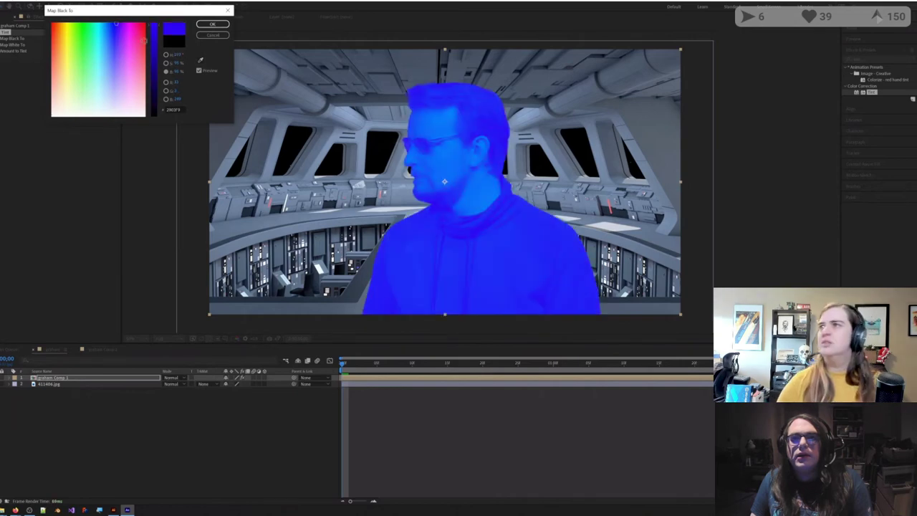
{"action": "left_click", "coordinate": [154, 64]}
{"action": "left_click_drag", "start_coordinate": [153, 64], "coordinate": [155, 114]}
{"action": "left_click", "coordinate": [212, 23]}
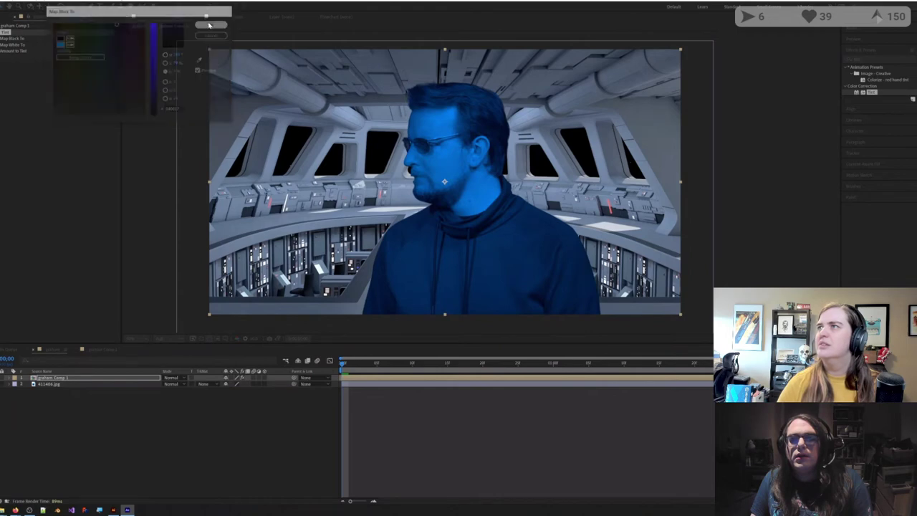
Step: Set the tinted footage layer's blending mode to Screen and scrub the timeline to about 1:19 to check the look
{"action": "left_click", "coordinate": [57, 380]}
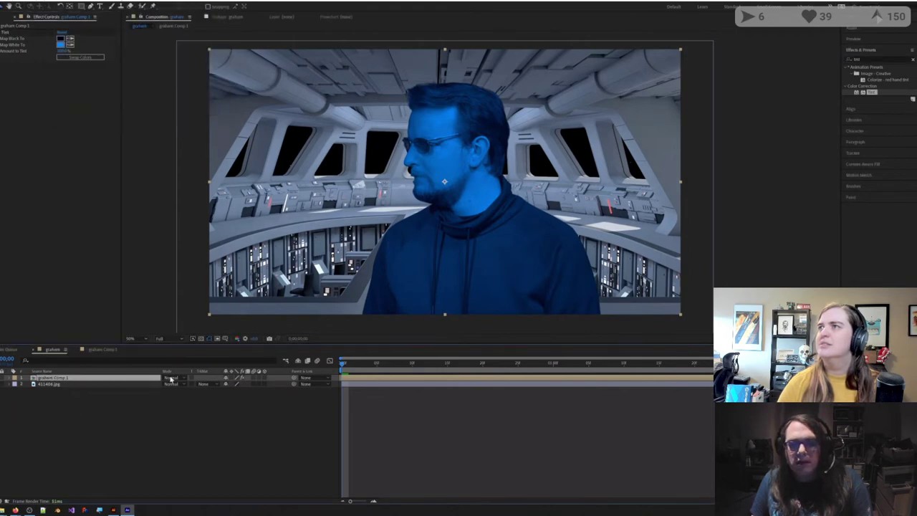
{"action": "left_click", "coordinate": [172, 378]}
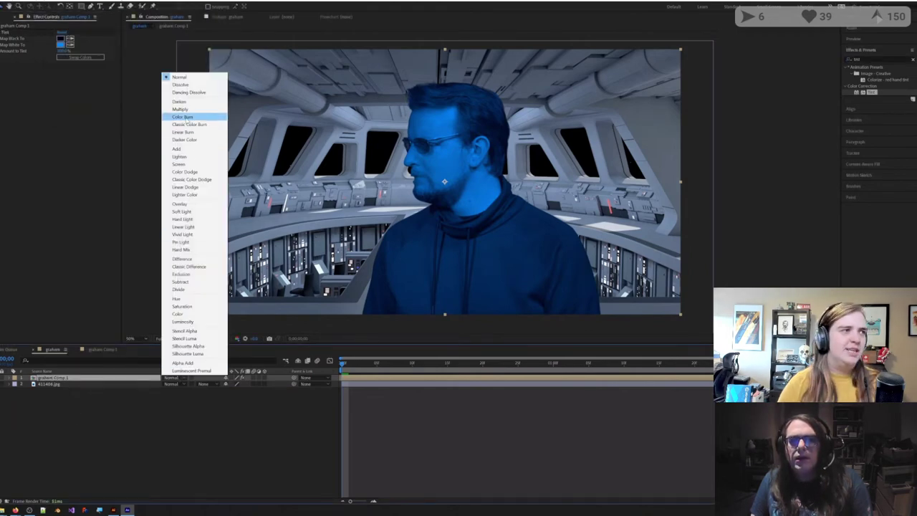
{"action": "left_click", "coordinate": [180, 164]}
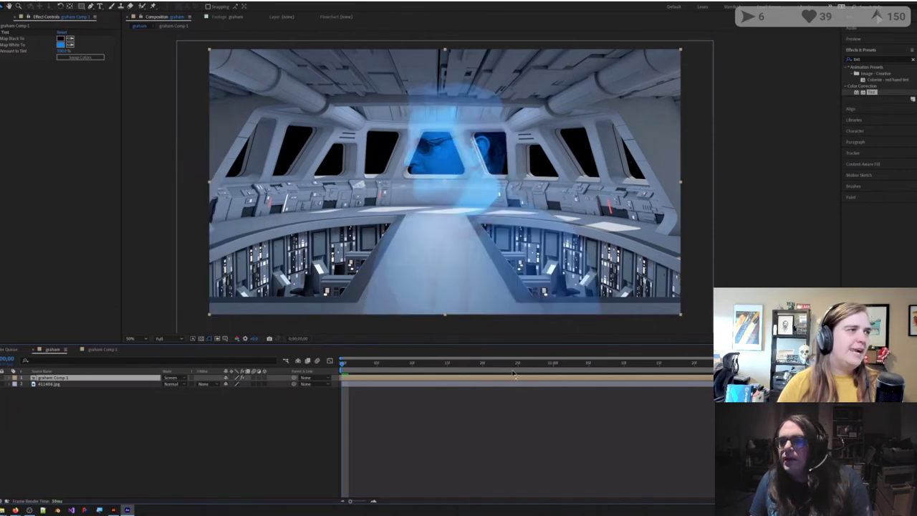
{"action": "left_click_drag", "start_coordinate": [526, 368], "coordinate": [688, 366]}
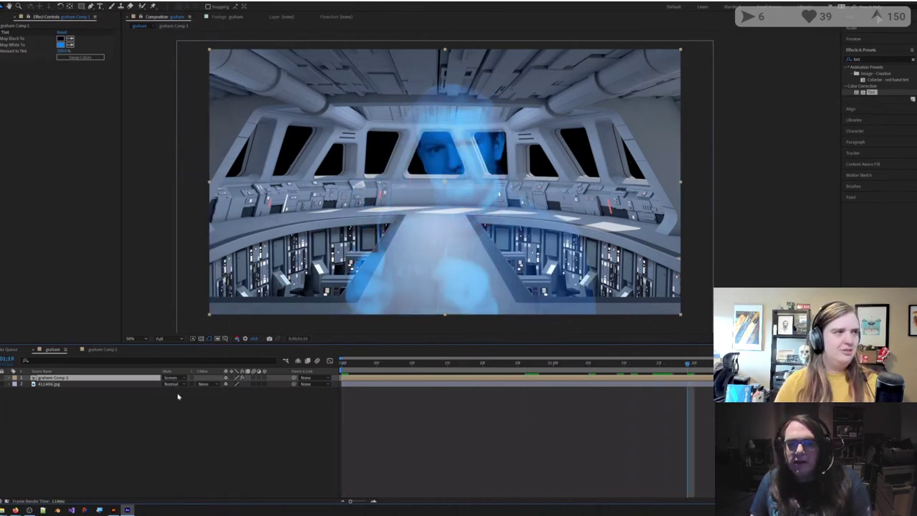
Step: Select the spaceship background image layer, search the effects for "expo" and apply the Exposure effect to it
{"action": "left_click", "coordinate": [72, 397]}
{"action": "left_click", "coordinate": [60, 385]}
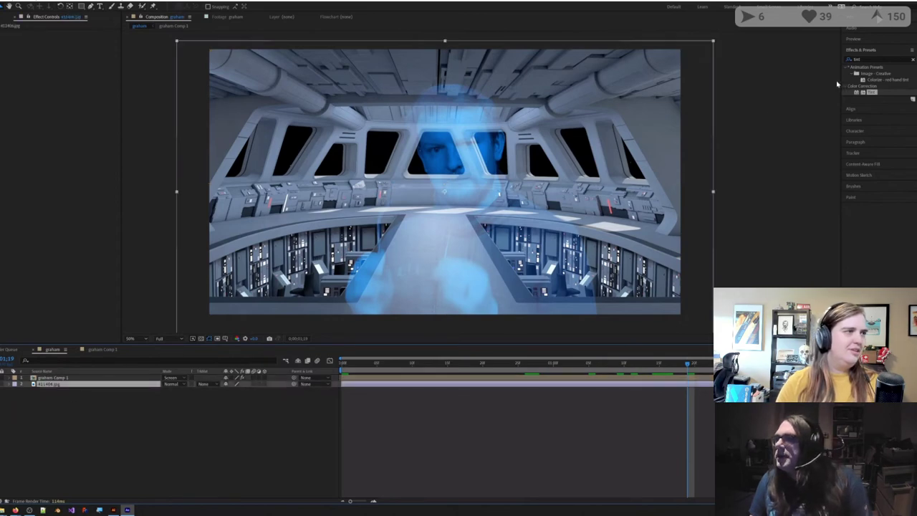
{"action": "left_click", "coordinate": [872, 58]}
{"action": "left_click_drag", "start_coordinate": [872, 59], "coordinate": [828, 53]}
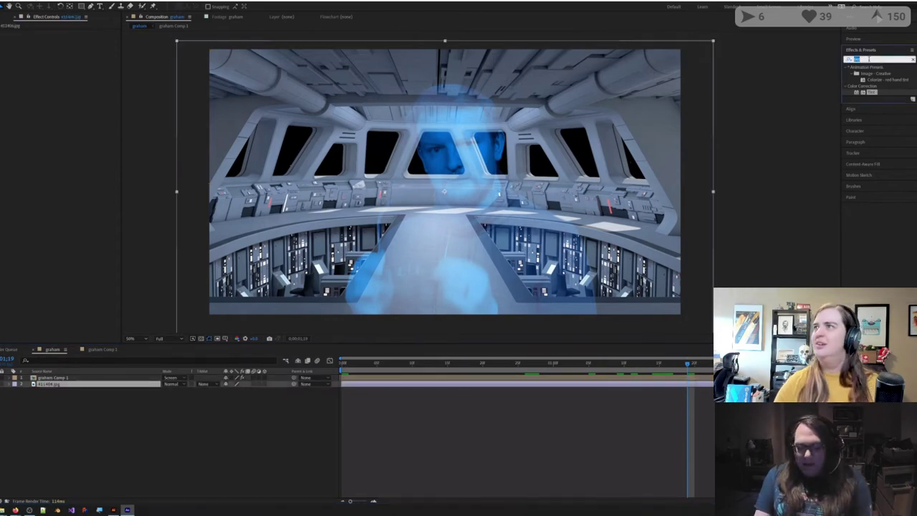
{"action": "type", "text": "lev"}
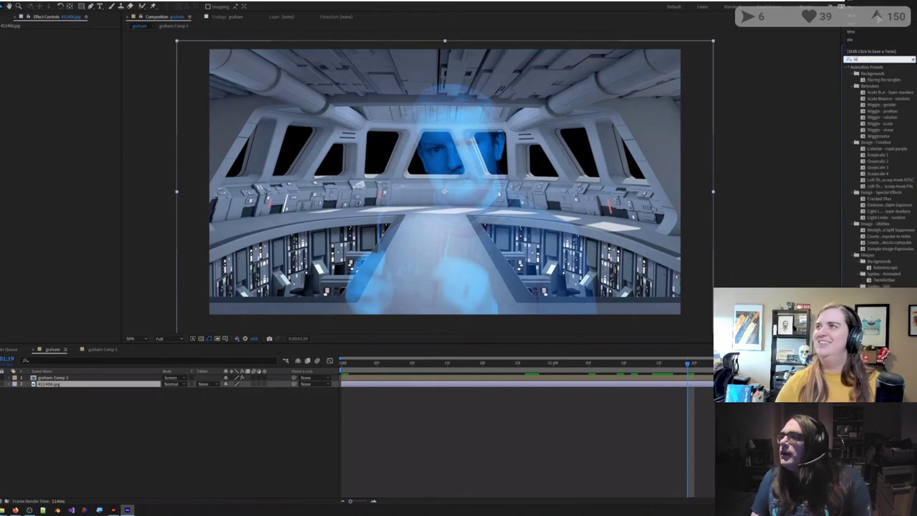
{"action": "left_click", "coordinate": [870, 104]}
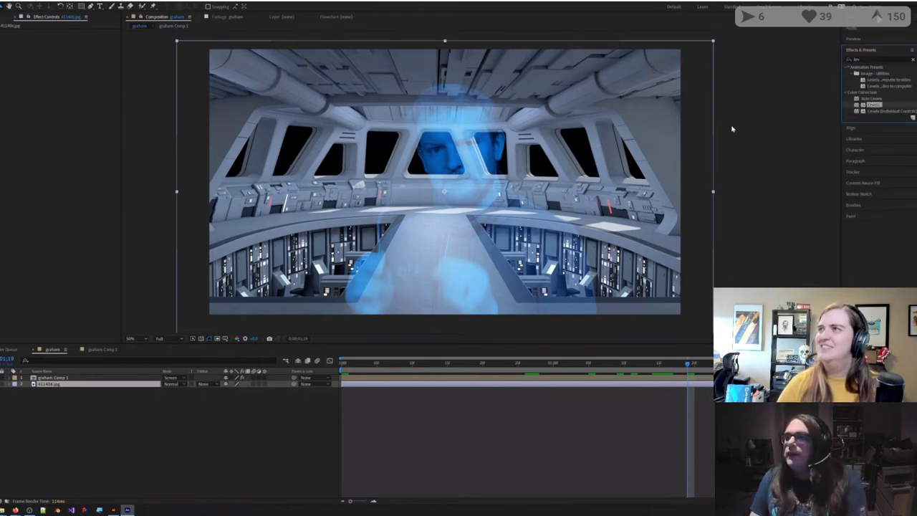
{"action": "left_click", "coordinate": [847, 58]}
{"action": "type", "text": "expo"}
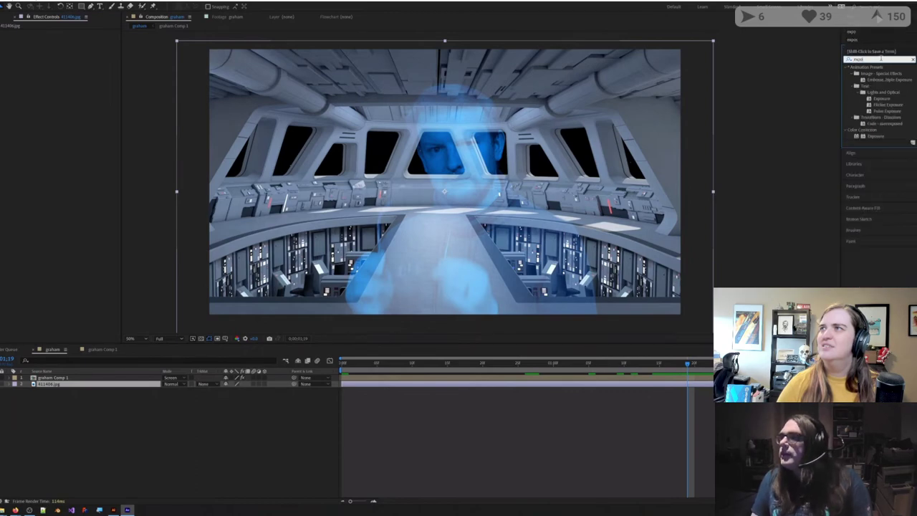
{"action": "left_click_drag", "start_coordinate": [875, 136], "coordinate": [78, 100]}
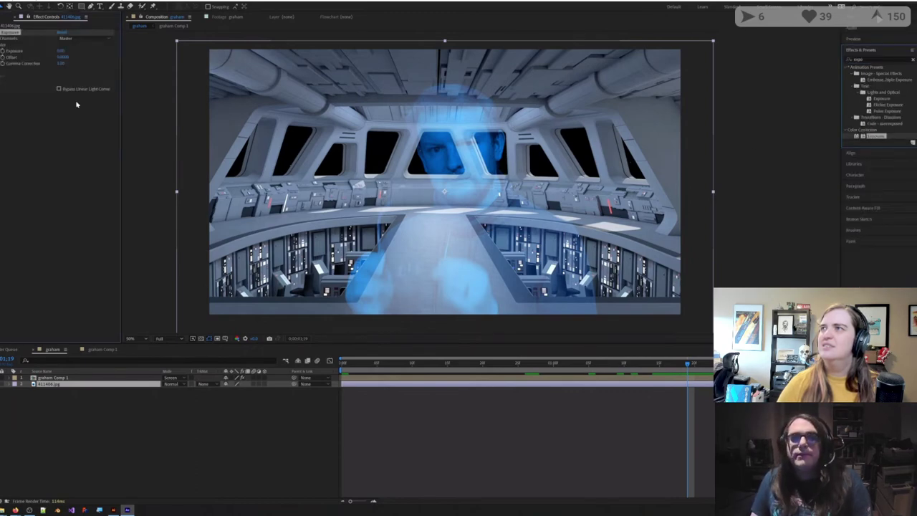
Step: Darken the spaceship background by lowering the Exposure effect's exposure and gamma correction
{"action": "left_click_drag", "start_coordinate": [62, 52], "coordinate": [1, 52]}
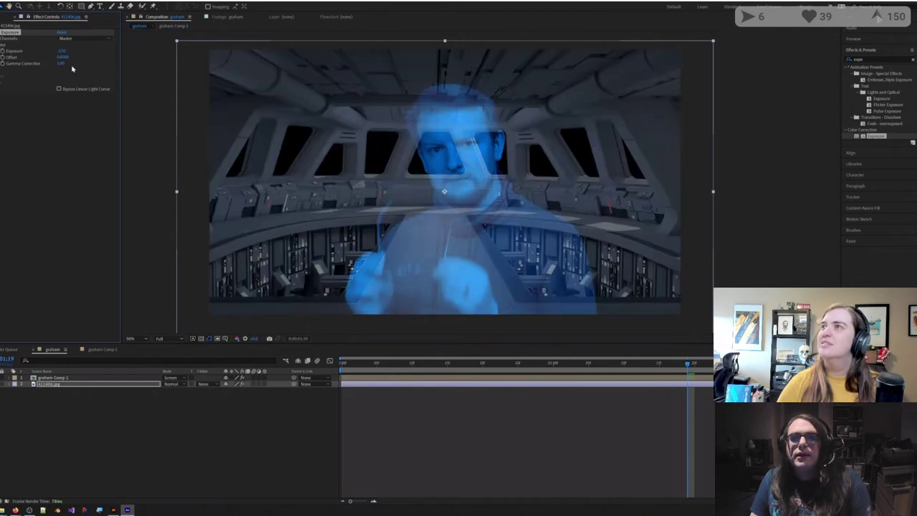
{"action": "left_click_drag", "start_coordinate": [61, 64], "coordinate": [44, 63]}
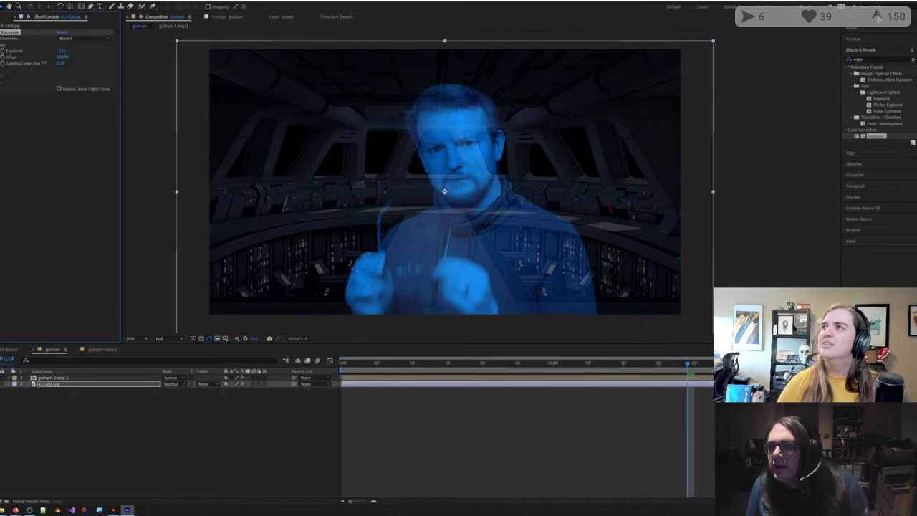
{"action": "left_click", "coordinate": [69, 398]}
Step: Apply the Venetian Blinds effect to the pre-composed footage layer and adjust its transition completion and width until wide stripes cut through the figure
{"action": "left_click", "coordinate": [62, 379]}
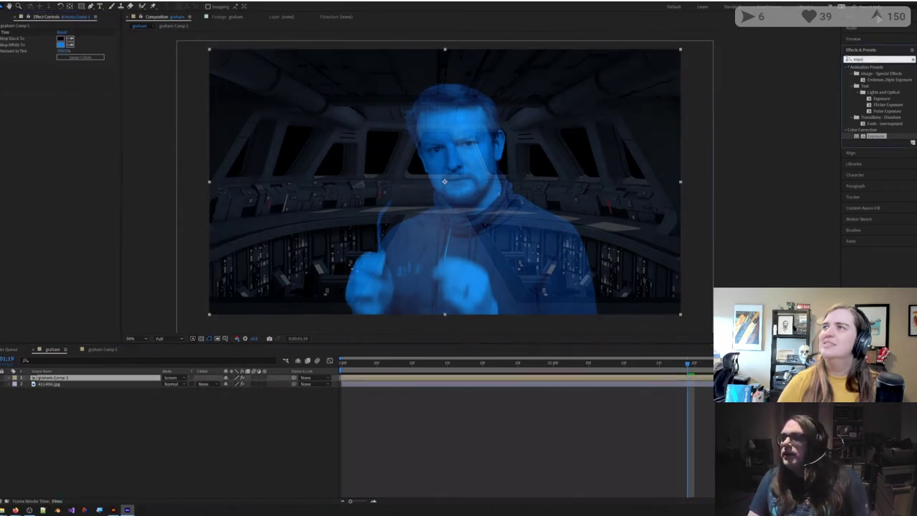
{"action": "left_click", "coordinate": [872, 59]}
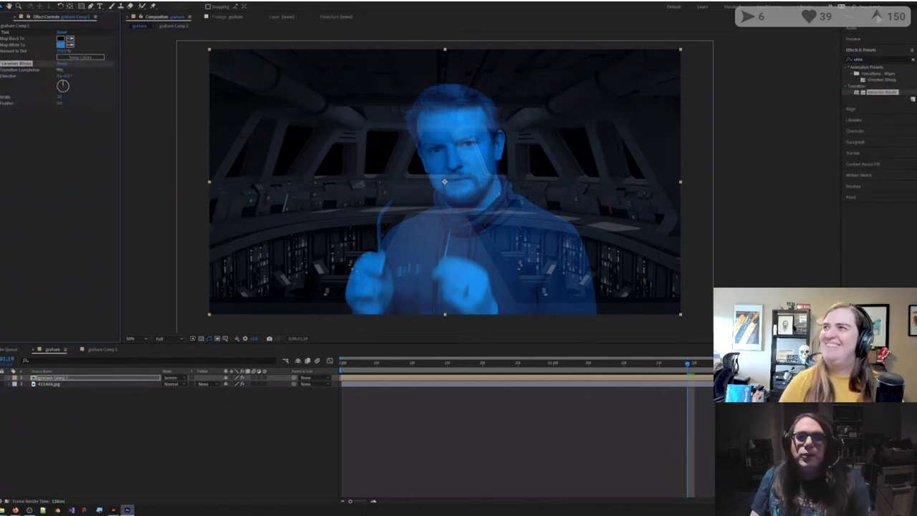
{"action": "left_click_drag", "start_coordinate": [58, 70], "coordinate": [77, 67]}
{"action": "left_click_drag", "start_coordinate": [62, 97], "coordinate": [118, 98]}
{"action": "left_click_drag", "start_coordinate": [61, 70], "coordinate": [40, 69]}
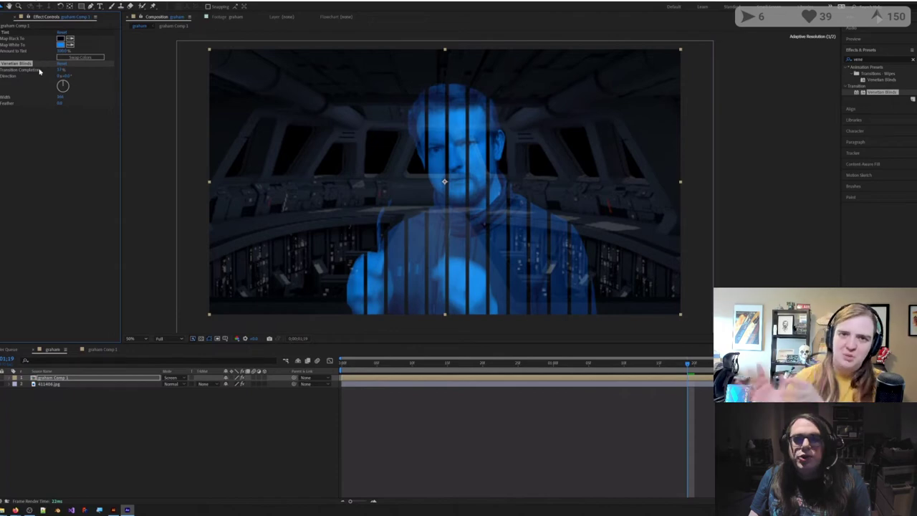
Step: Set the Venetian Blinds transition completion to about 10% and its direction to 90° for horizontal lines
{"action": "left_click", "coordinate": [63, 69]}
{"action": "left_click", "coordinate": [70, 145]}
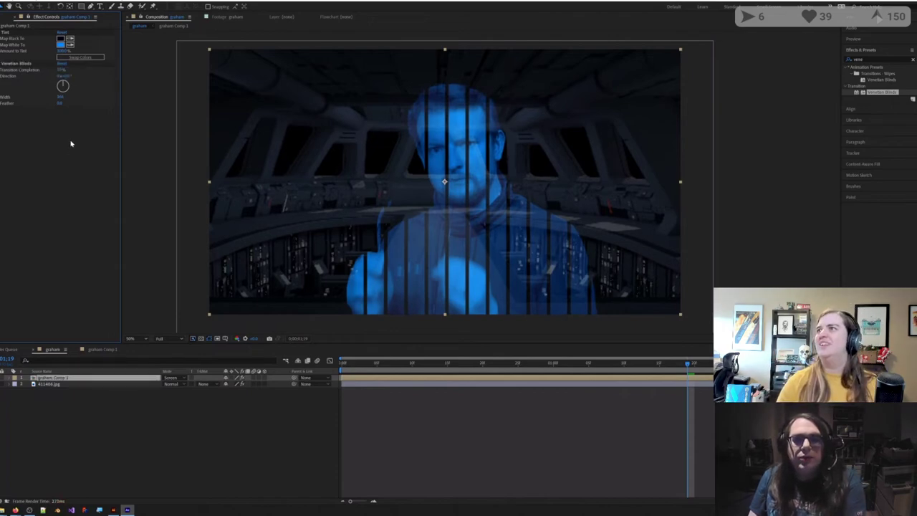
{"action": "left_click_drag", "start_coordinate": [64, 70], "coordinate": [60, 70]}
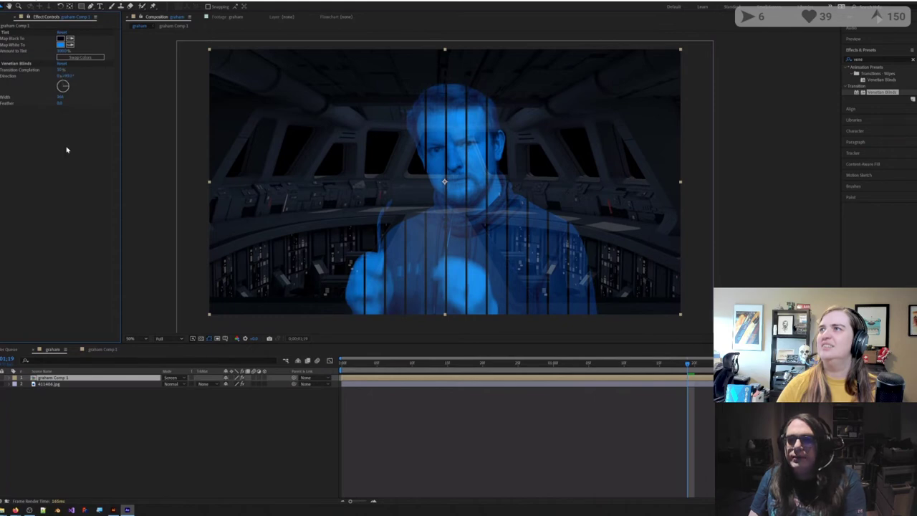
Step: Narrow the Venetian Blinds width to about 11 to make fine scan lines
{"action": "left_click", "coordinate": [60, 97]}
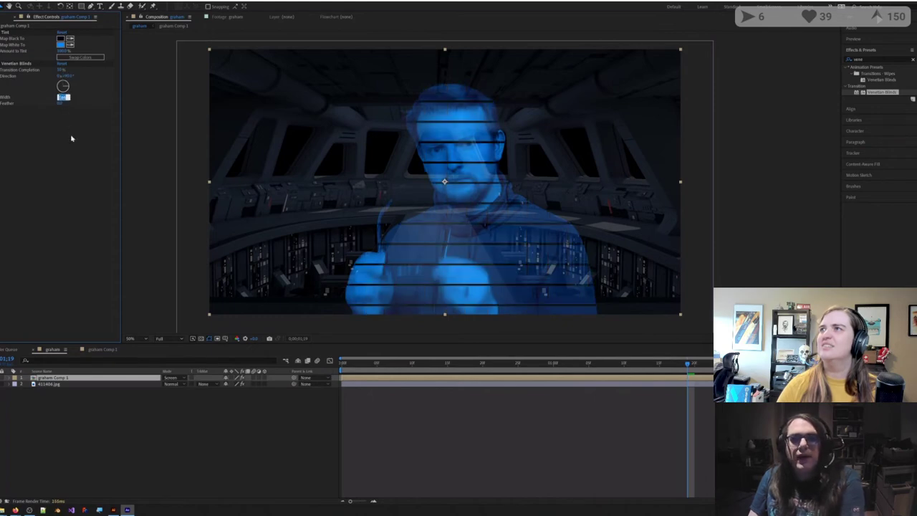
{"action": "type", "text": "5"}
{"action": "key", "text": "Return"}
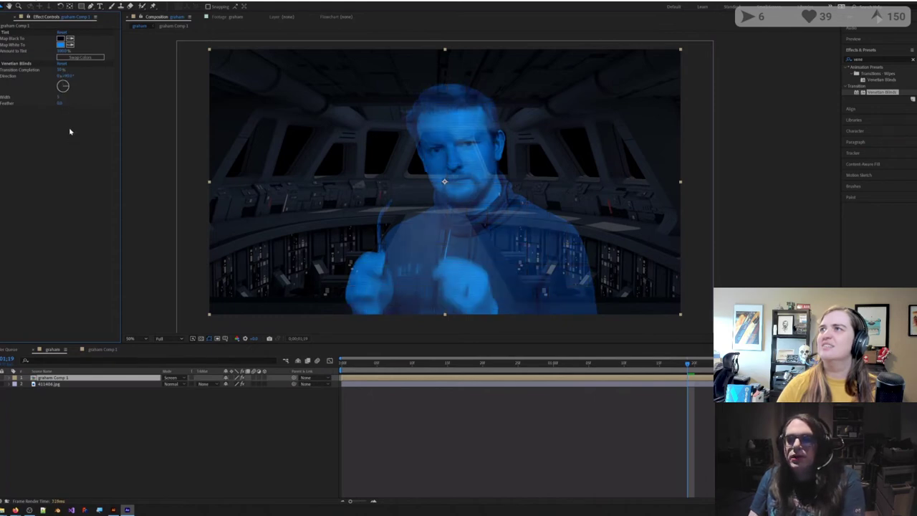
{"action": "left_click_drag", "start_coordinate": [59, 97], "coordinate": [61, 97]}
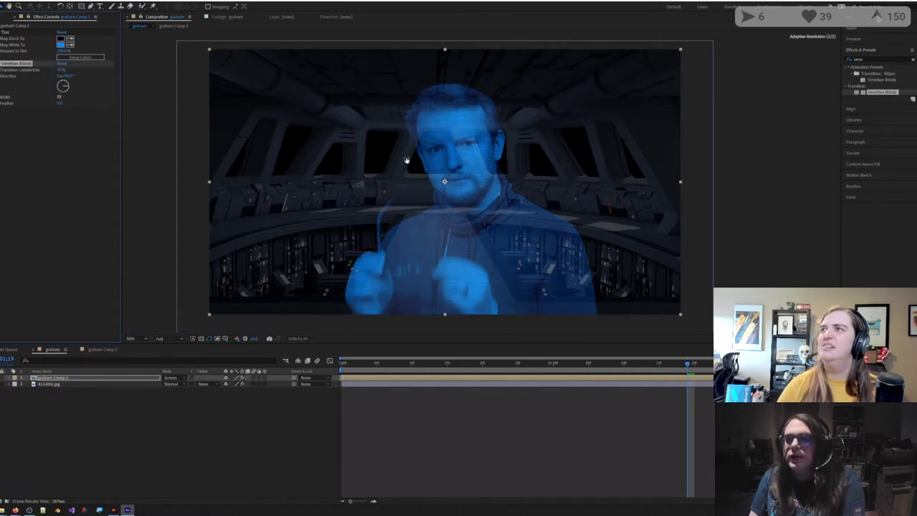
Step: Soften the scan lines with a Venetian Blinds feather of about 2 and check the figure at several magnifications
{"action": "scroll", "coordinate": [454, 150], "scroll_direction": "up", "scroll_amount": 6}
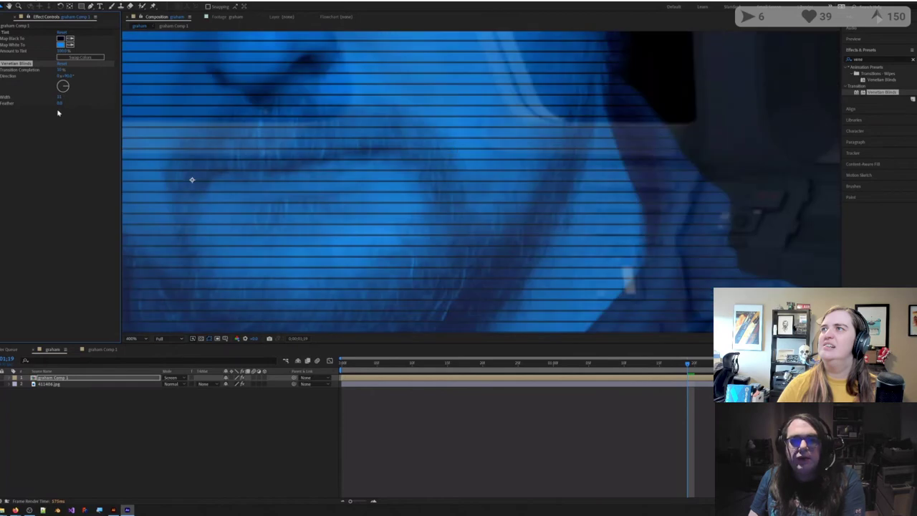
{"action": "left_click_drag", "start_coordinate": [61, 103], "coordinate": [76, 103]}
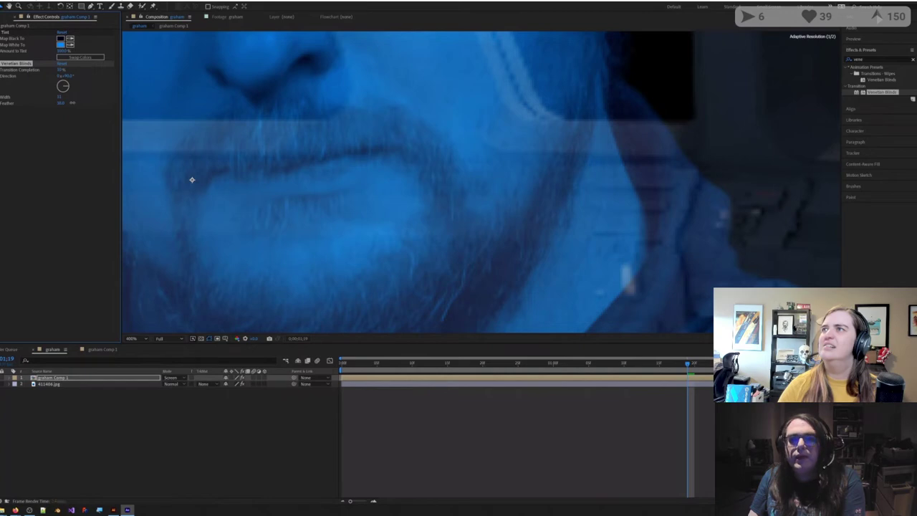
{"action": "left_click_drag", "start_coordinate": [72, 102], "coordinate": [62, 103]}
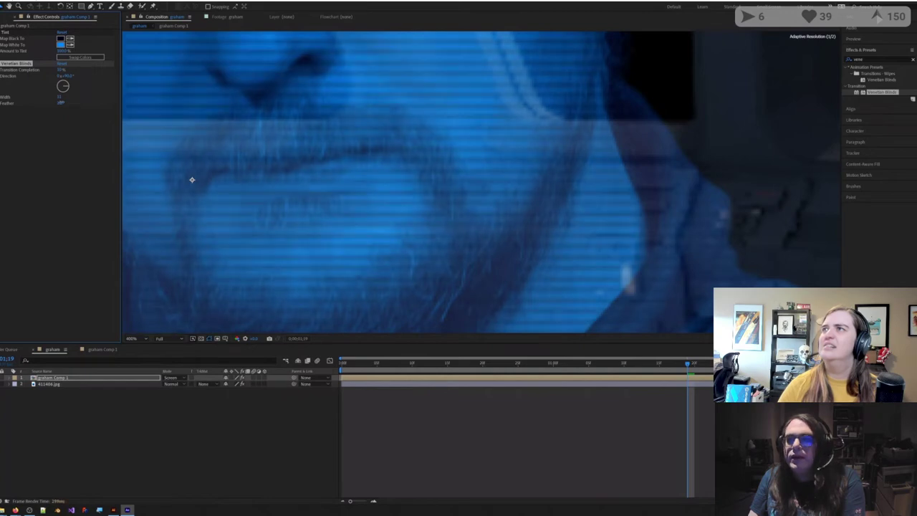
{"action": "left_click", "coordinate": [415, 147]}
{"action": "key", "text": "comma"}
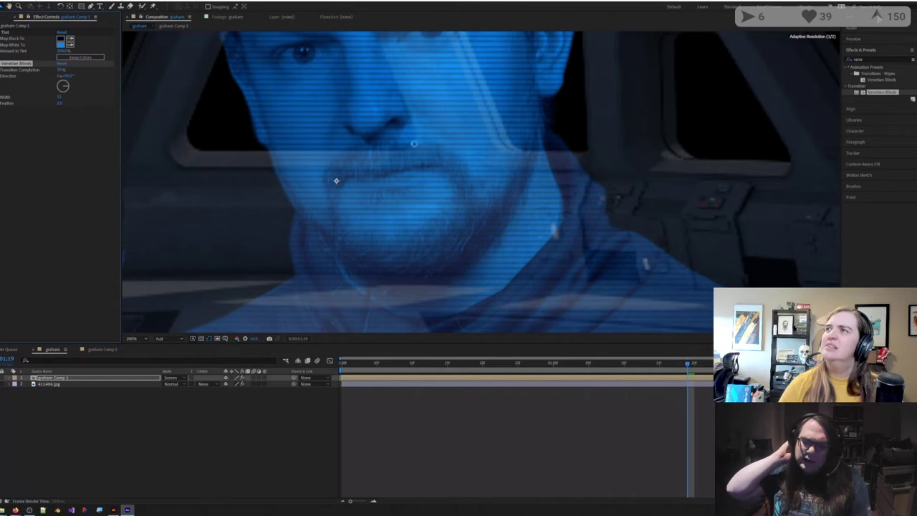
{"action": "key", "text": "comma"}
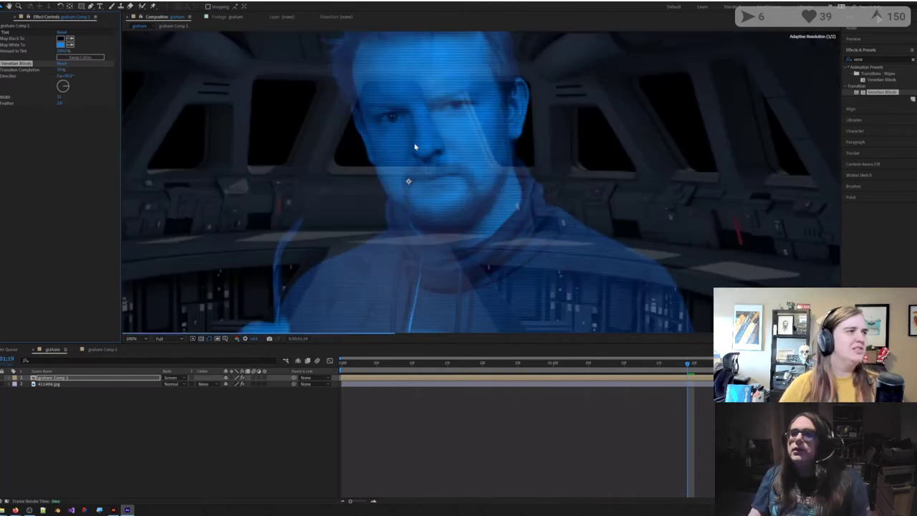
{"action": "key", "text": "comma"}
{"action": "key", "text": "period"}
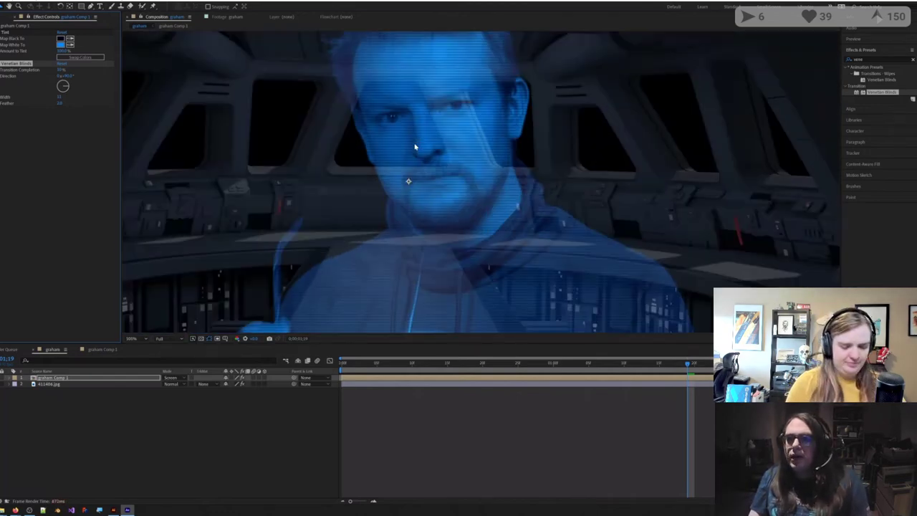
{"action": "key", "text": "comma"}
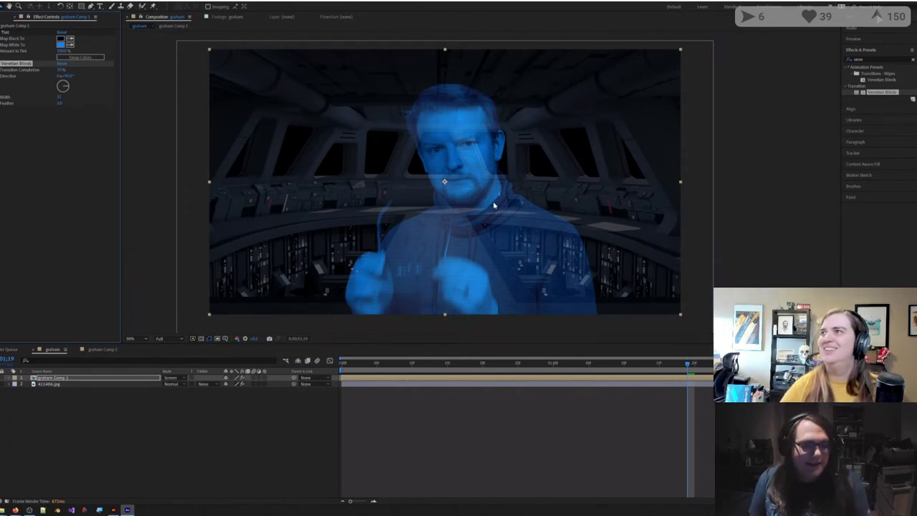
Step: Search the effects for "glow" and apply the Glow effect to the pre-composed footage layer
{"action": "left_click", "coordinate": [875, 58]}
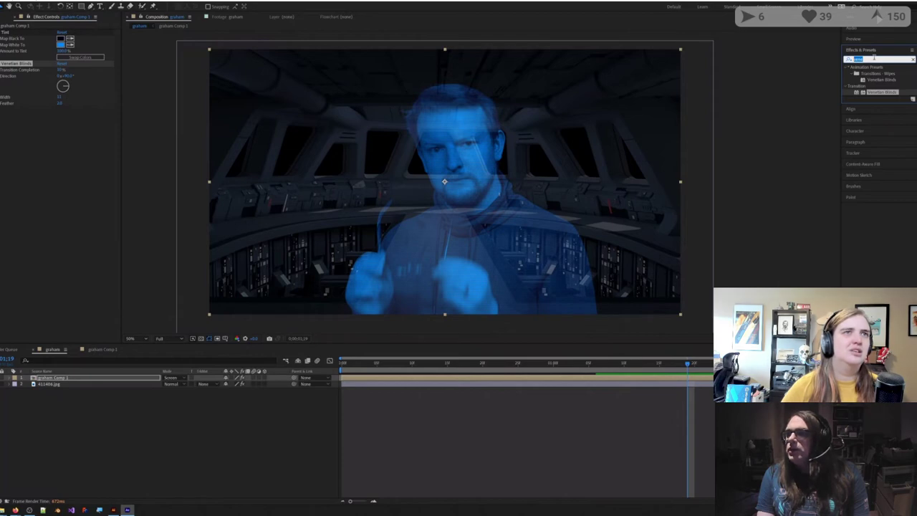
{"action": "type", "text": "glow"}
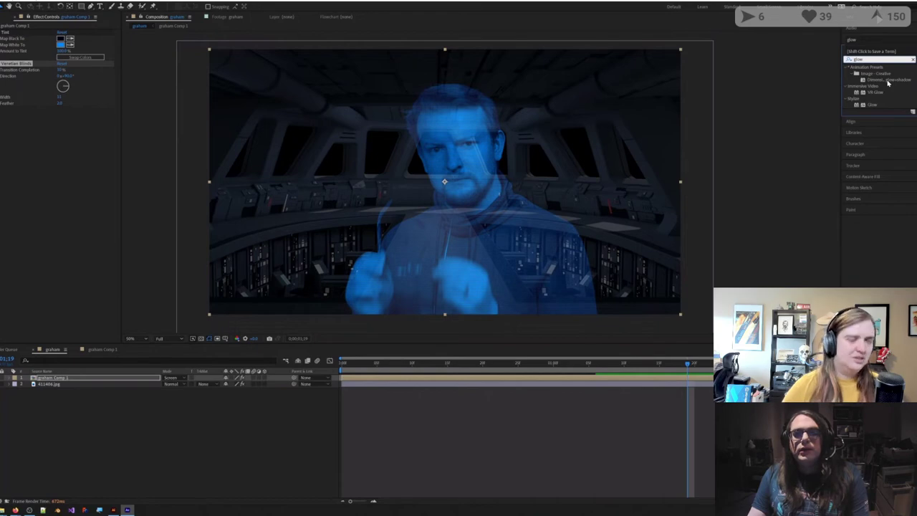
{"action": "double_click", "coordinate": [872, 105]}
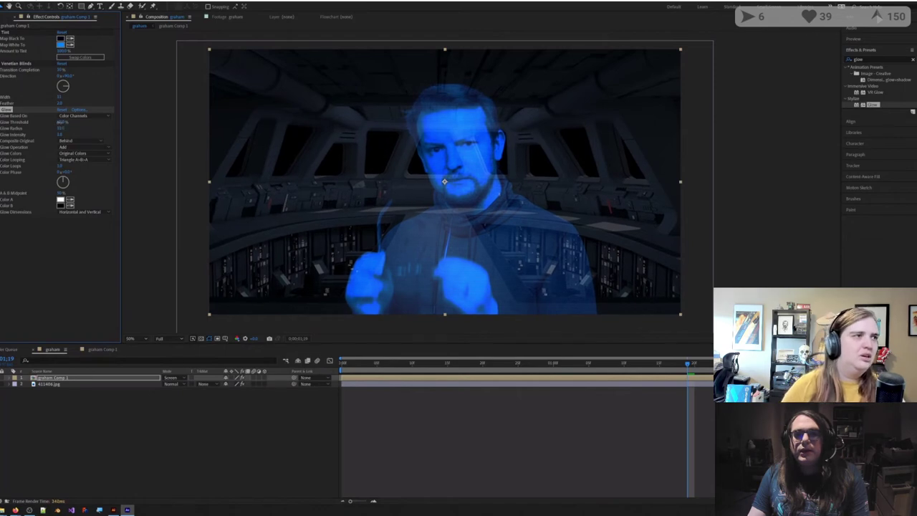
Step: Adjust the Glow threshold, enlarge the glow radius and lower the glow intensity to give the figure a soft blue glow
{"action": "left_click_drag", "start_coordinate": [49, 122], "coordinate": [48, 123]}
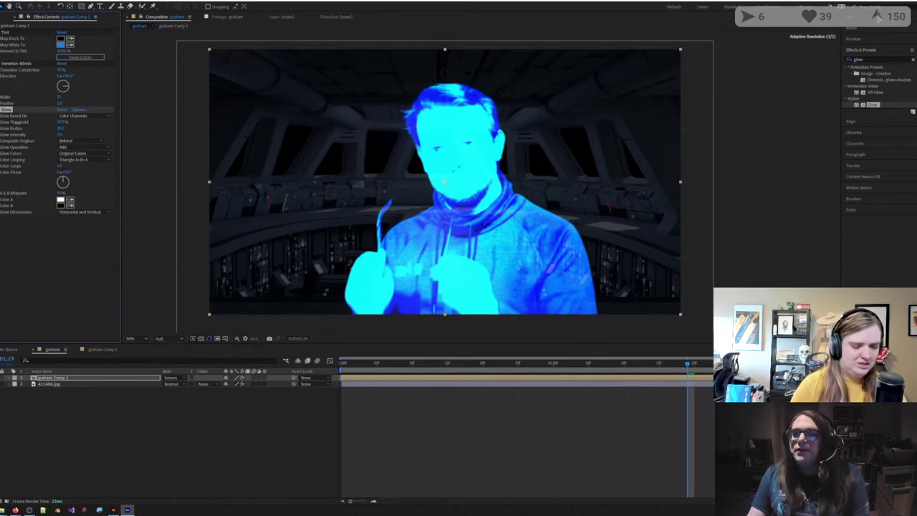
{"action": "left_click_drag", "start_coordinate": [17, 121], "coordinate": [49, 122]}
{"action": "left_click_drag", "start_coordinate": [60, 128], "coordinate": [13, 135]}
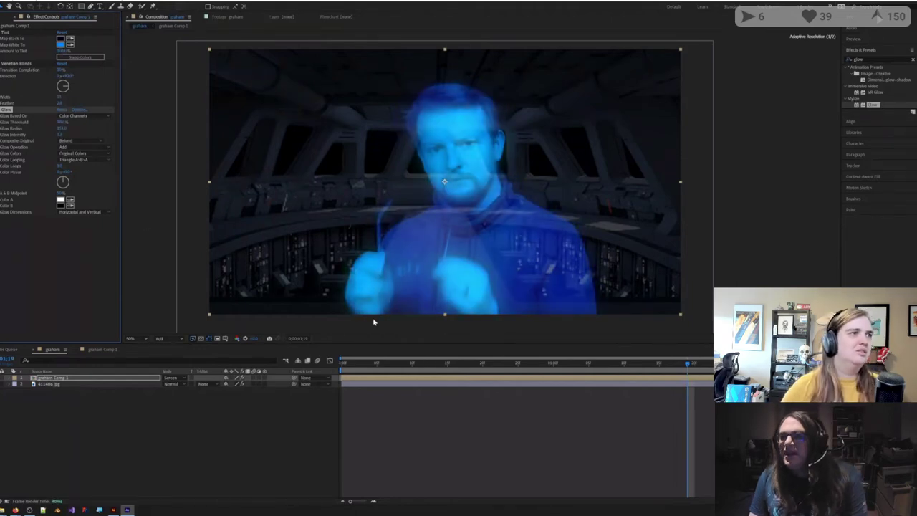
Step: Search the effects for "wave" and apply the Wave Warp effect to the pre-composed footage layer
{"action": "left_click", "coordinate": [878, 59]}
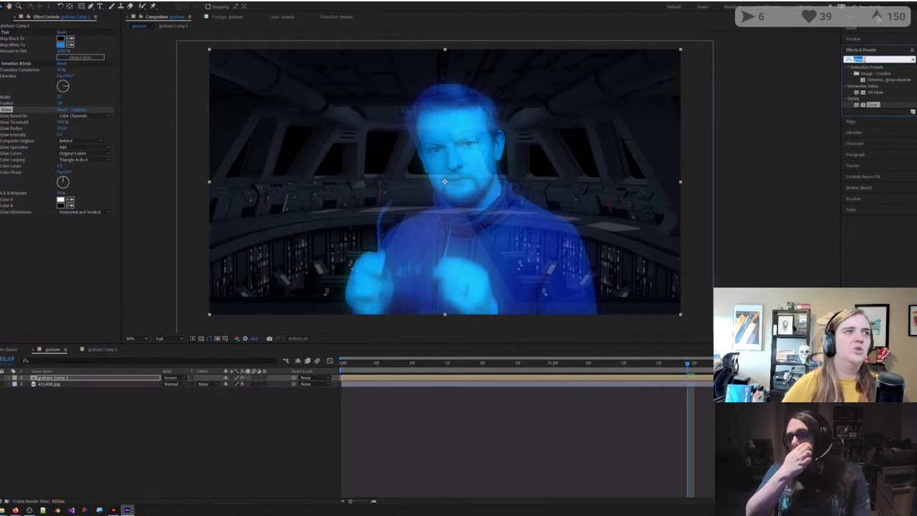
{"action": "type", "text": "wave"}
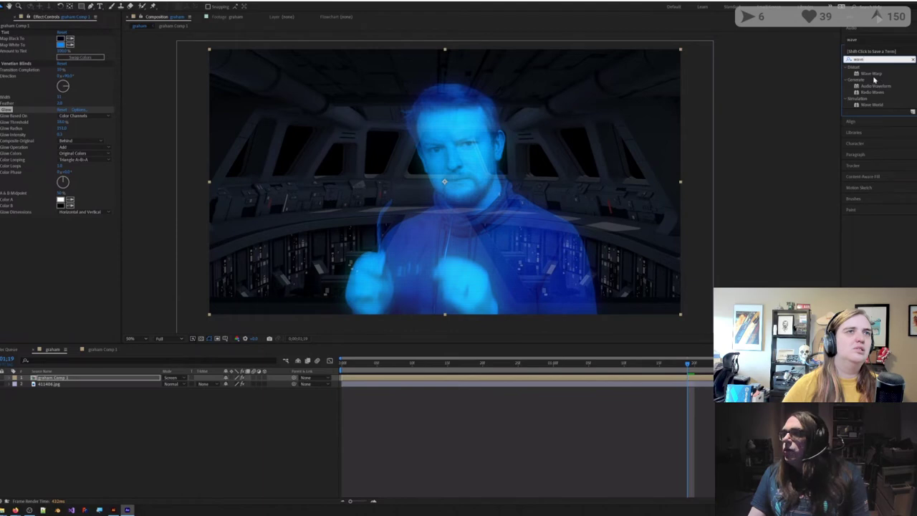
{"action": "double_click", "coordinate": [873, 74]}
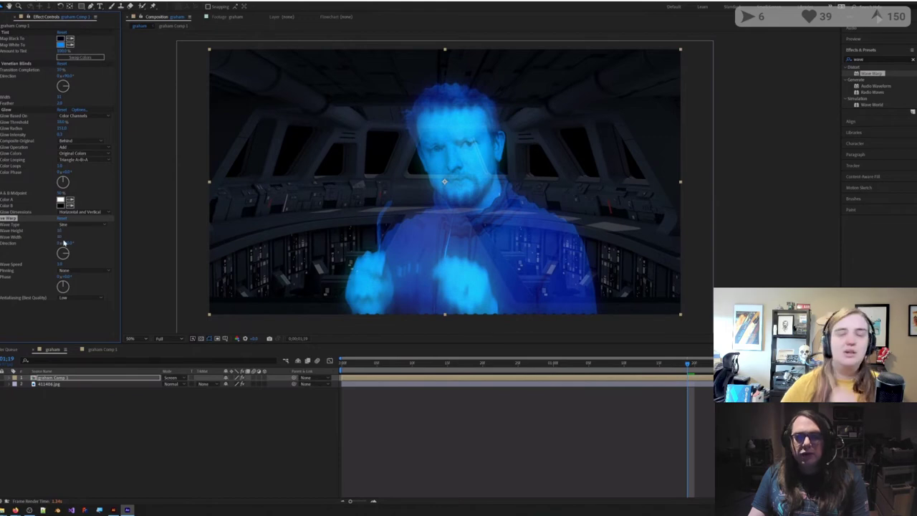
Step: Configure Wave Warp with a larger wave height and width, the Smooth Noise wave type and Medium antialiasing
{"action": "left_click_drag", "start_coordinate": [59, 238], "coordinate": [180, 235]}
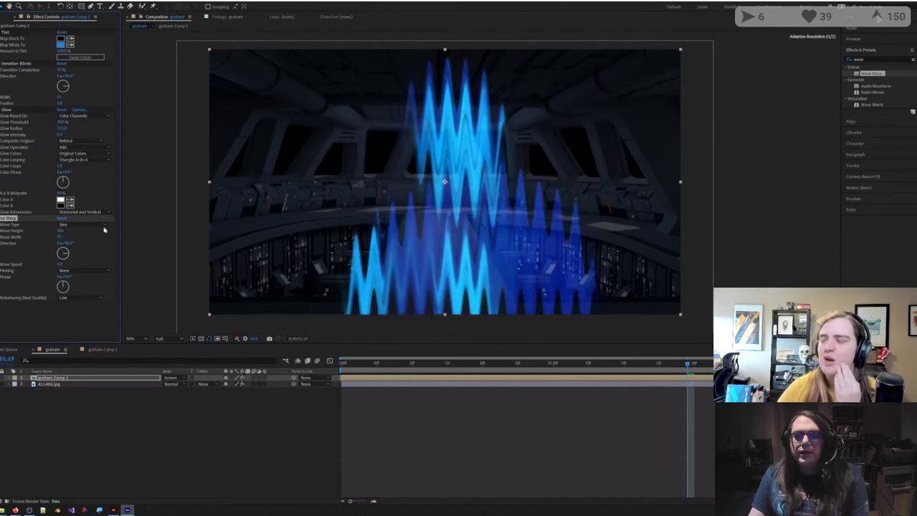
{"action": "left_click", "coordinate": [73, 225]}
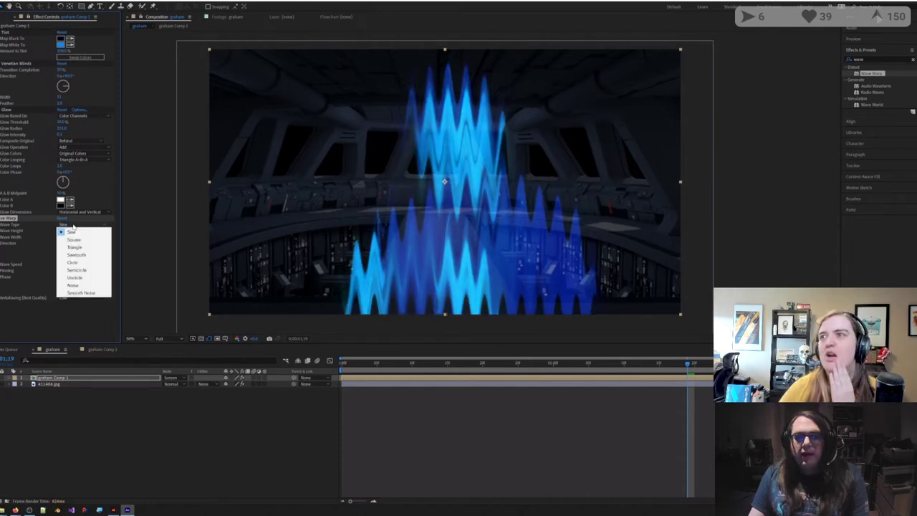
{"action": "left_click", "coordinate": [85, 292]}
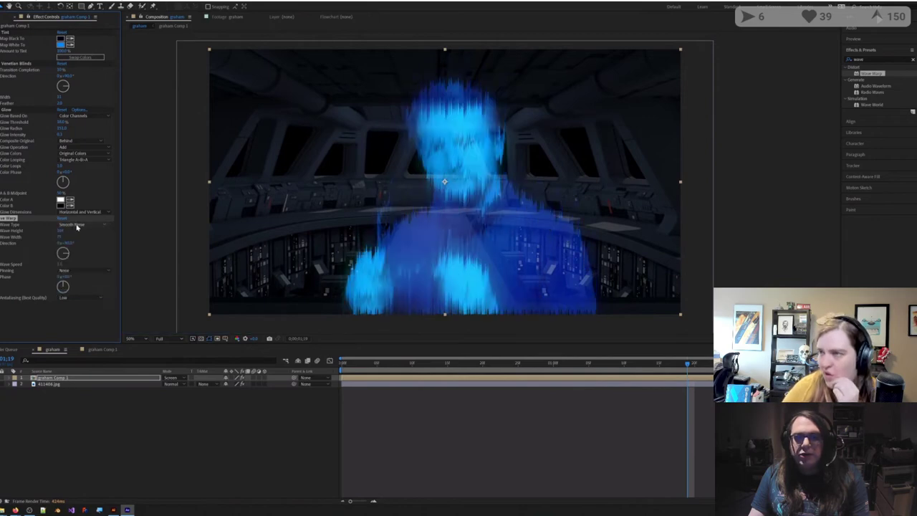
{"action": "left_click", "coordinate": [76, 298]}
{"action": "left_click", "coordinate": [77, 313]}
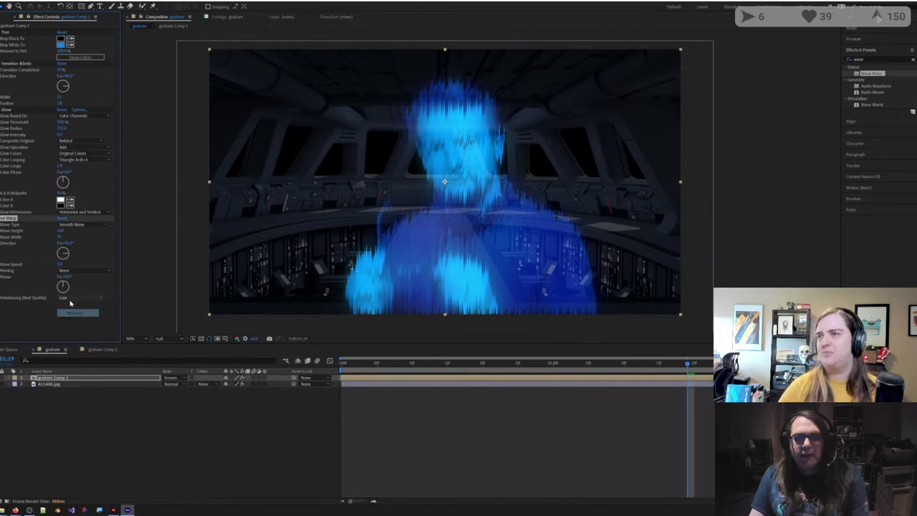
Step: Set the Wave Warp direction to 0° and lower its wave height until the figure is only subtly distorted
{"action": "left_click", "coordinate": [65, 243]}
{"action": "type", "text": "0"}
{"action": "key", "text": "Return"}
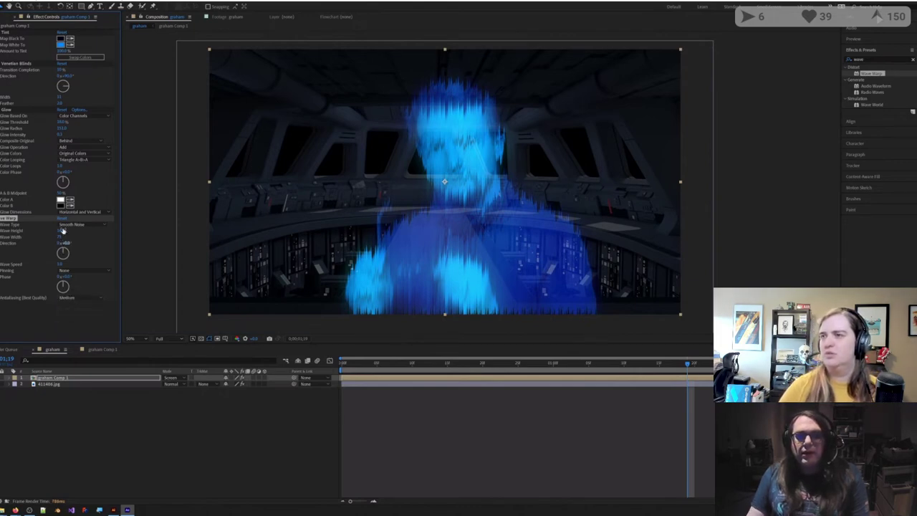
{"action": "left_click_drag", "start_coordinate": [61, 231], "coordinate": [251, 228]}
{"action": "left_click_drag", "start_coordinate": [90, 231], "coordinate": [0, 234]}
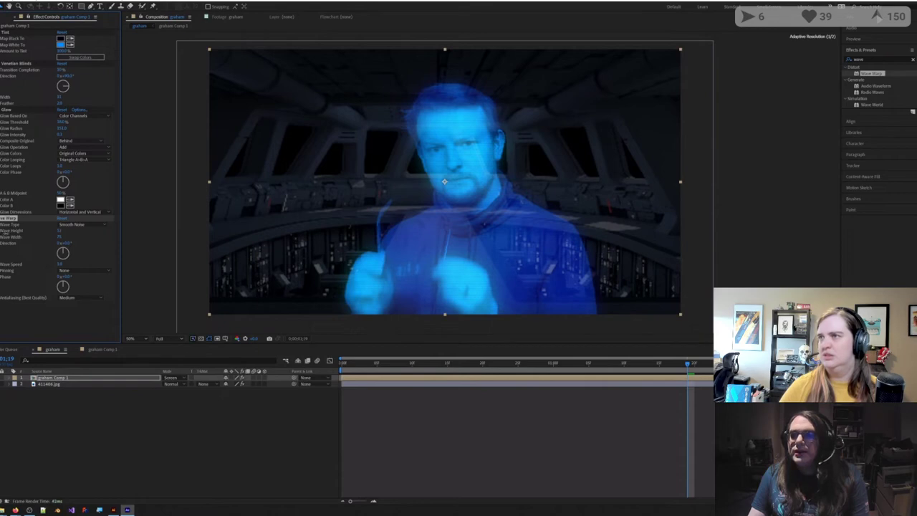
{"action": "scroll", "coordinate": [430, 149], "scroll_direction": "up", "scroll_amount": 2}
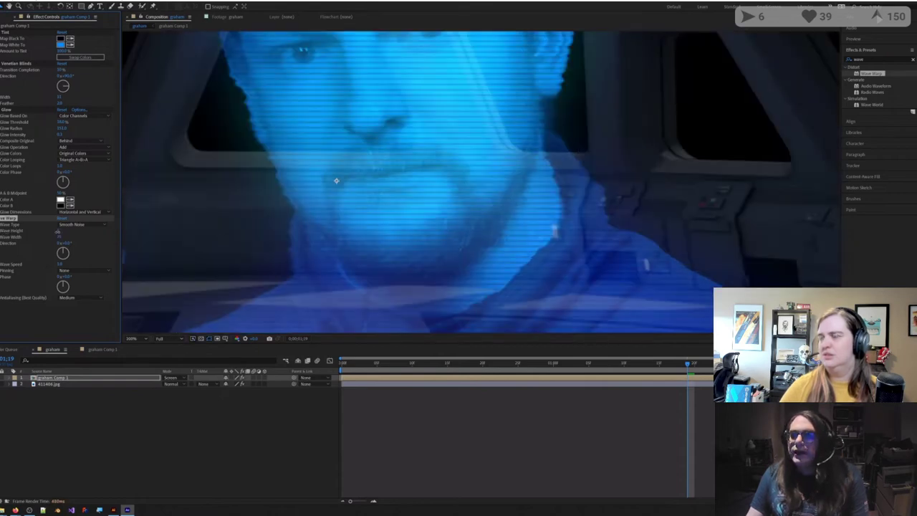
{"action": "left_click_drag", "start_coordinate": [56, 231], "coordinate": [57, 232]}
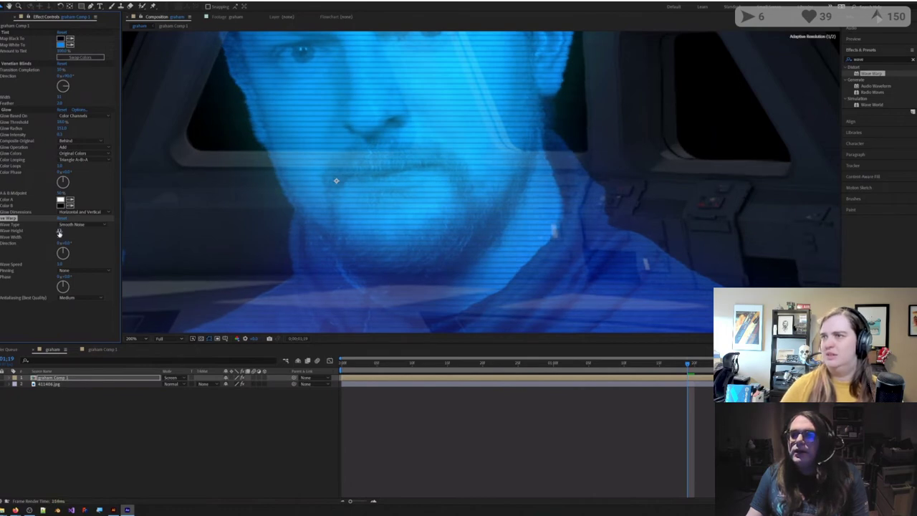
{"action": "scroll", "coordinate": [325, 169], "scroll_direction": "down", "scroll_amount": 1}
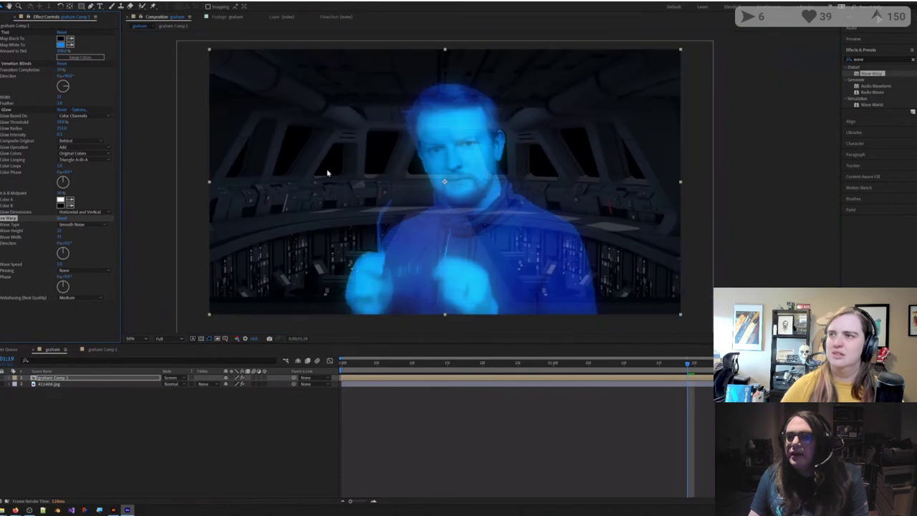
Step: Preview the warped hologram animation and scrub back to just before the one-second mark
{"action": "left_click", "coordinate": [512, 425]}
{"action": "key", "text": "space"}
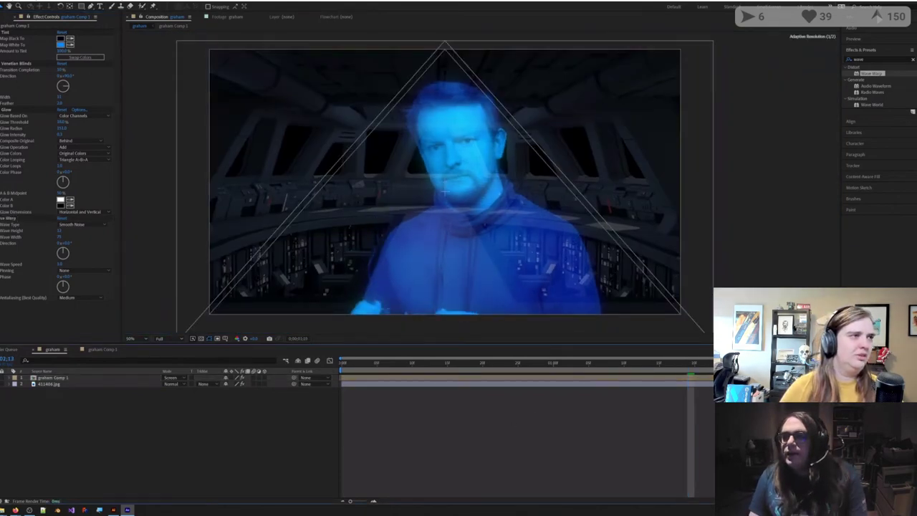
{"action": "mouse_move", "coordinate": [541, 364]}
{"action": "left_mouse_down"}
{"action": "mouse_move", "coordinate": [400, 366]}
{"action": "mouse_move", "coordinate": [547, 365]}
{"action": "left_mouse_up"}
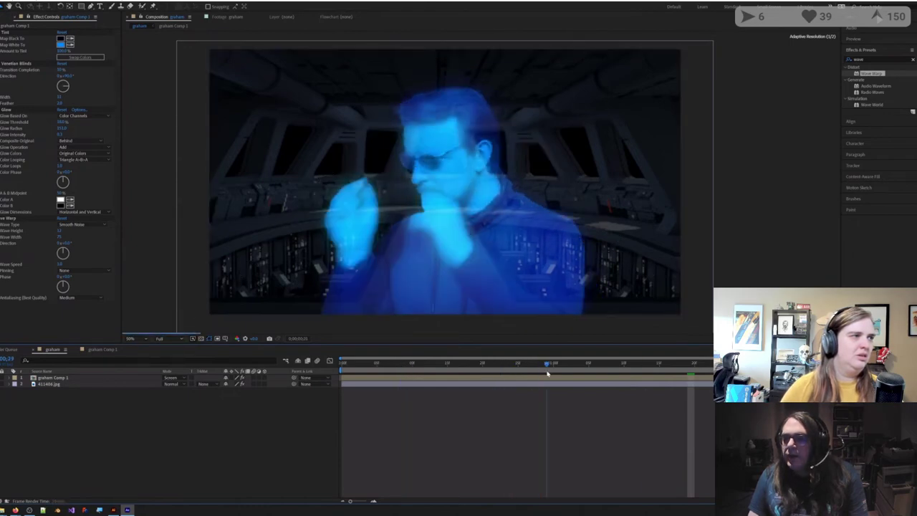
Step: Apply a second Wave Warp effect to the pre-composed footage layer and set its wave type to Smooth Noise
{"action": "left_click", "coordinate": [574, 380]}
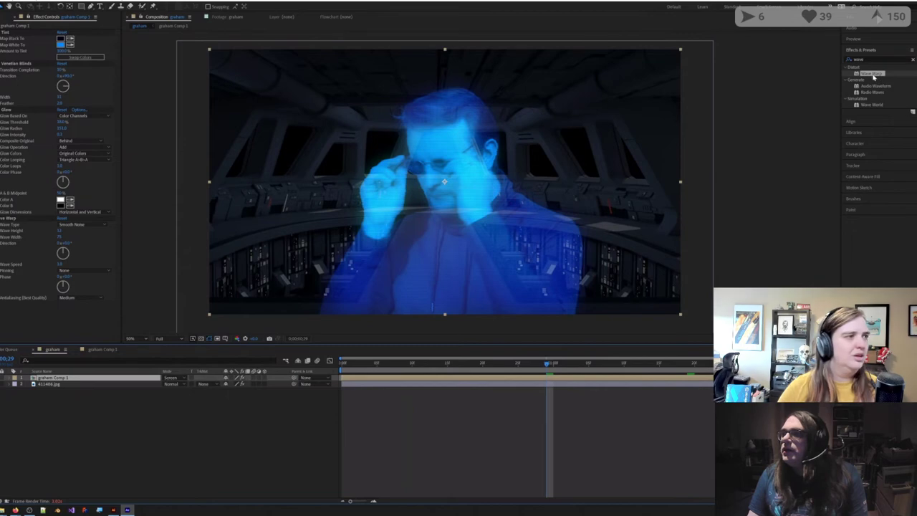
{"action": "left_click_drag", "start_coordinate": [875, 76], "coordinate": [36, 326]}
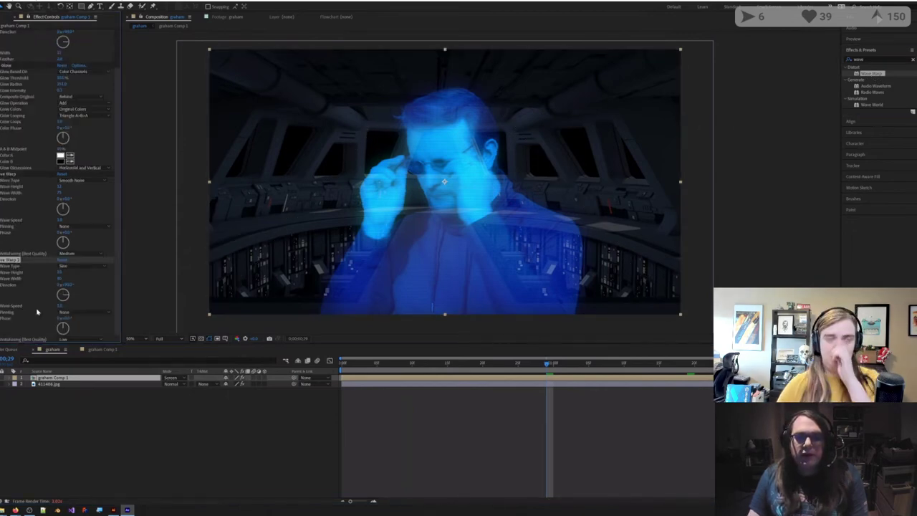
{"action": "left_click", "coordinate": [62, 273]}
{"action": "left_click", "coordinate": [76, 266]}
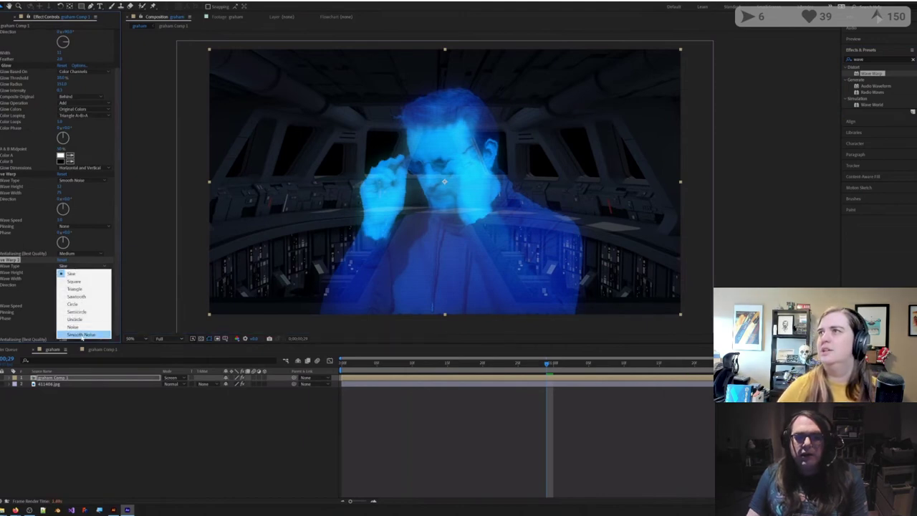
{"action": "left_click", "coordinate": [71, 333]}
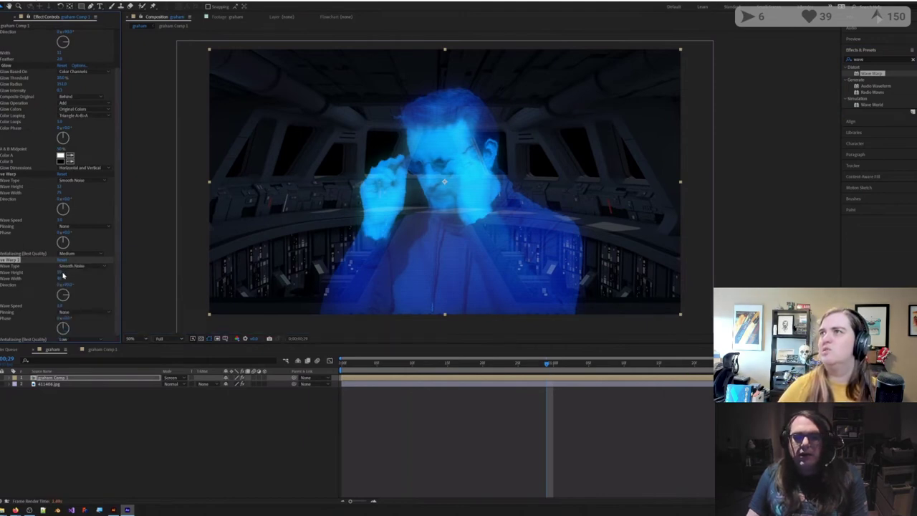
Step: Set the second Wave Warp's direction to 0° and increase its wave height and wave width for a strong sideways distortion
{"action": "left_click", "coordinate": [69, 285]}
{"action": "type", "text": "0"}
{"action": "left_click", "coordinate": [87, 286]}
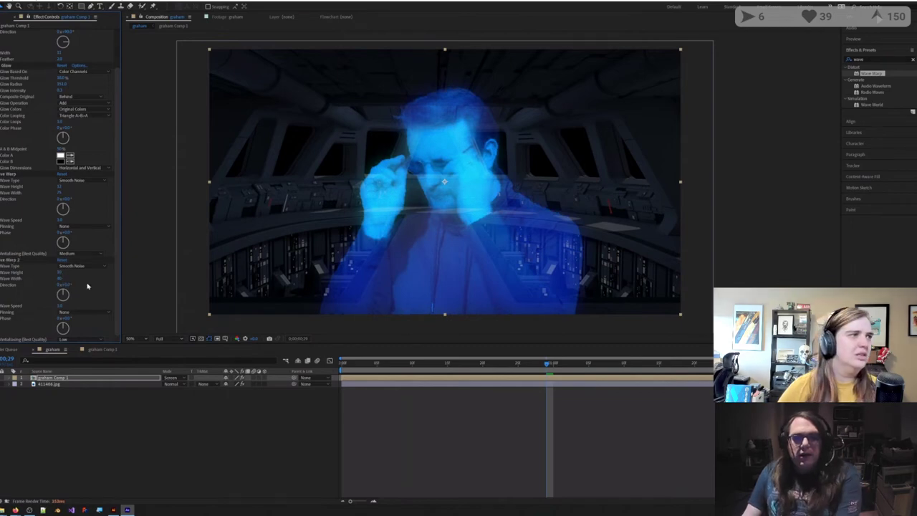
{"action": "left_click_drag", "start_coordinate": [60, 272], "coordinate": [87, 270]}
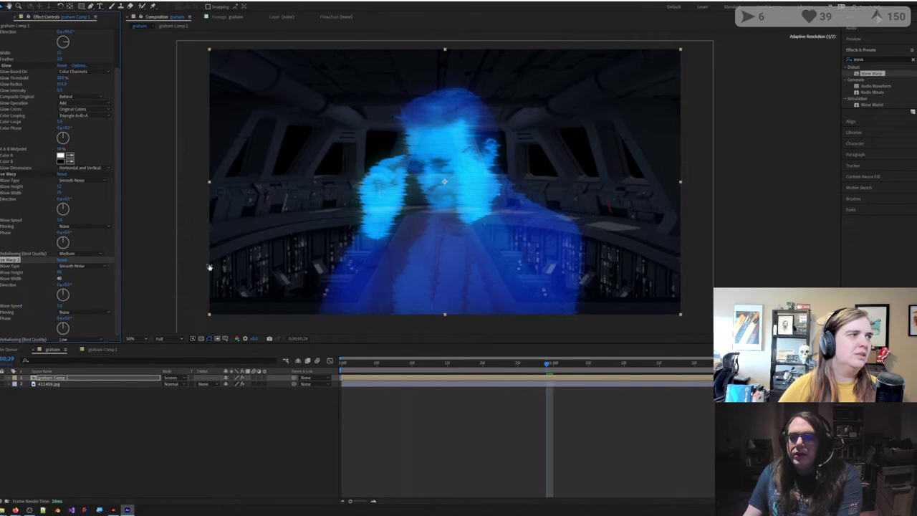
{"action": "left_click", "coordinate": [372, 258]}
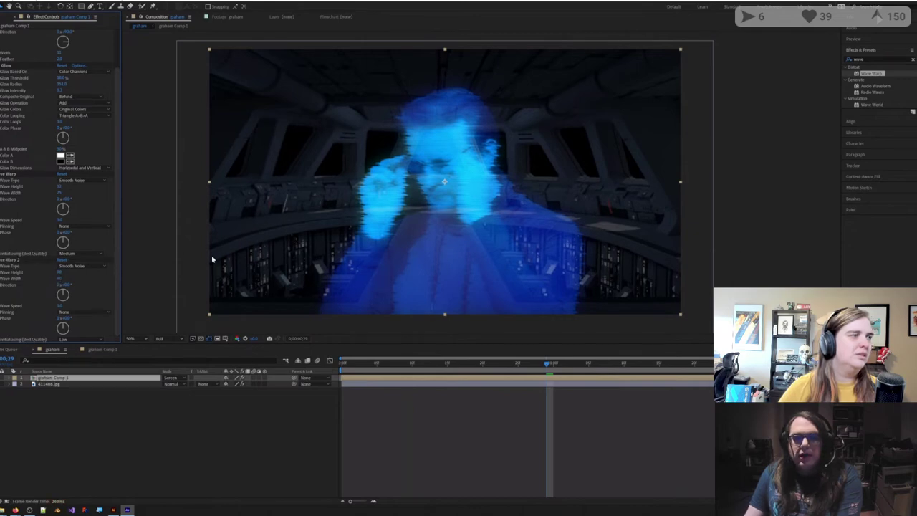
{"action": "left_click_drag", "start_coordinate": [60, 279], "coordinate": [90, 281]}
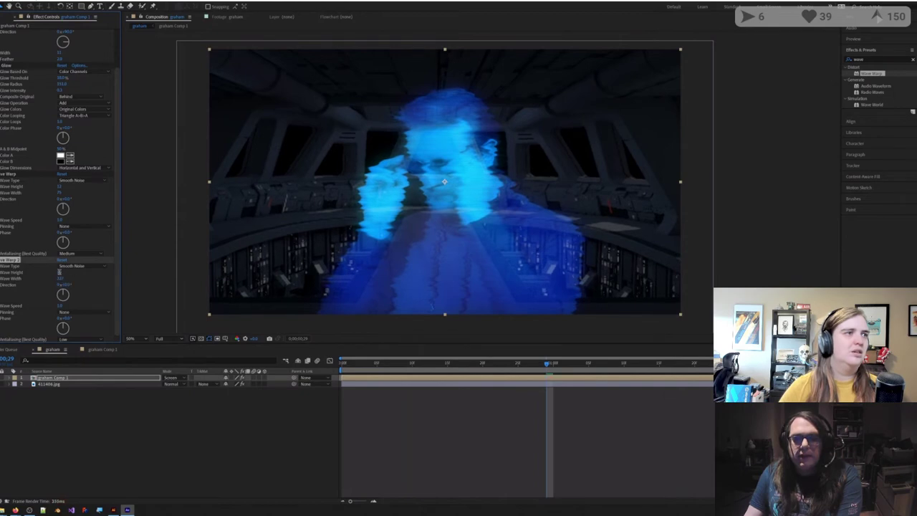
Step: Animate the second Wave Warp's wave height around one second, spiking briefly from a low value and dropping back, for a glitch
{"action": "left_click", "coordinate": [59, 272]}
{"action": "type", "text": "50"}
{"action": "key", "text": "Return"}
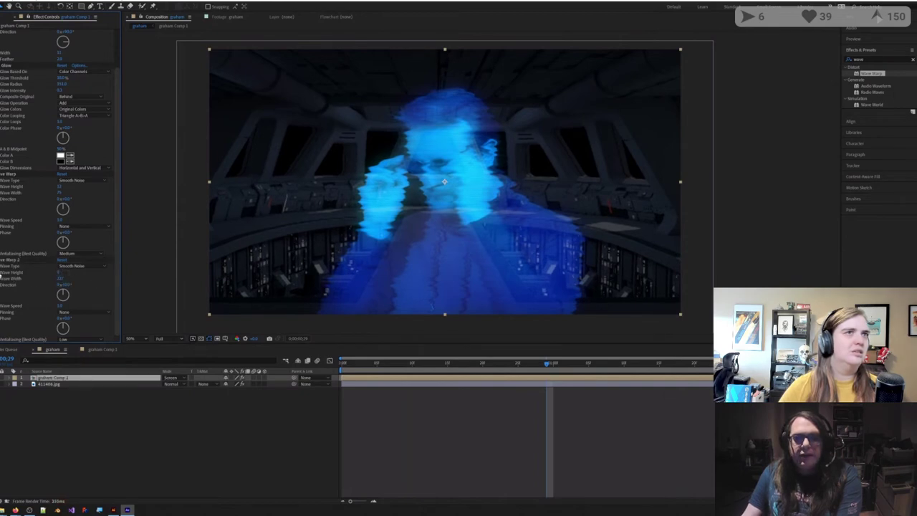
{"action": "left_click", "coordinate": [60, 273]}
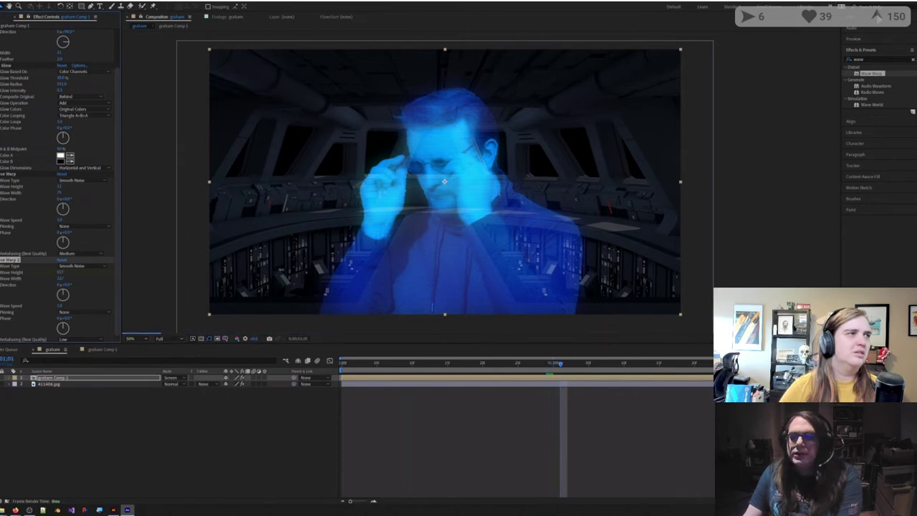
{"action": "left_click", "coordinate": [61, 272]}
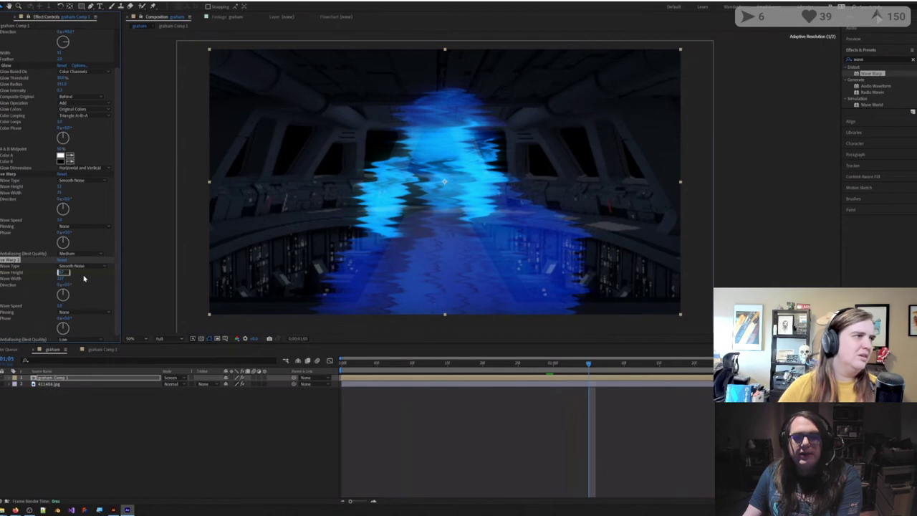
{"action": "type", "text": "9"}
{"action": "left_click", "coordinate": [88, 279]}
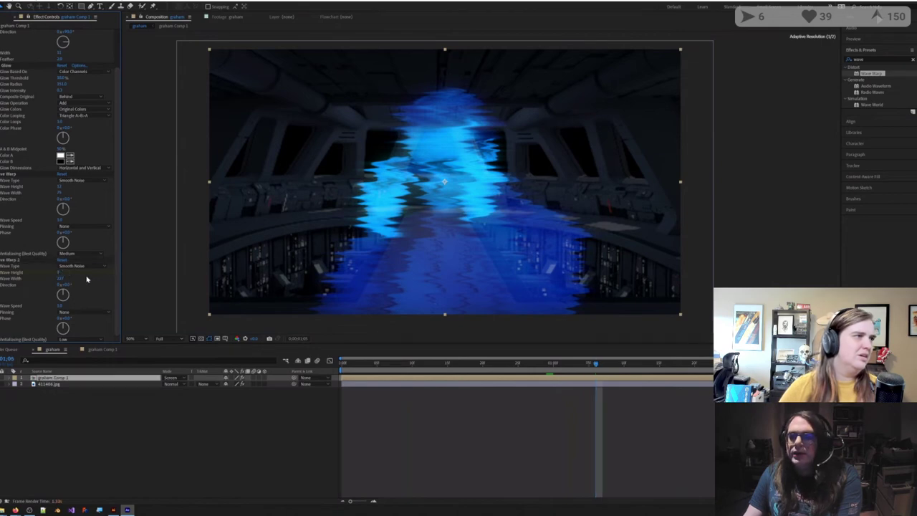
{"action": "left_click", "coordinate": [440, 434]}
{"action": "left_click_drag", "start_coordinate": [546, 367], "coordinate": [274, 370]}
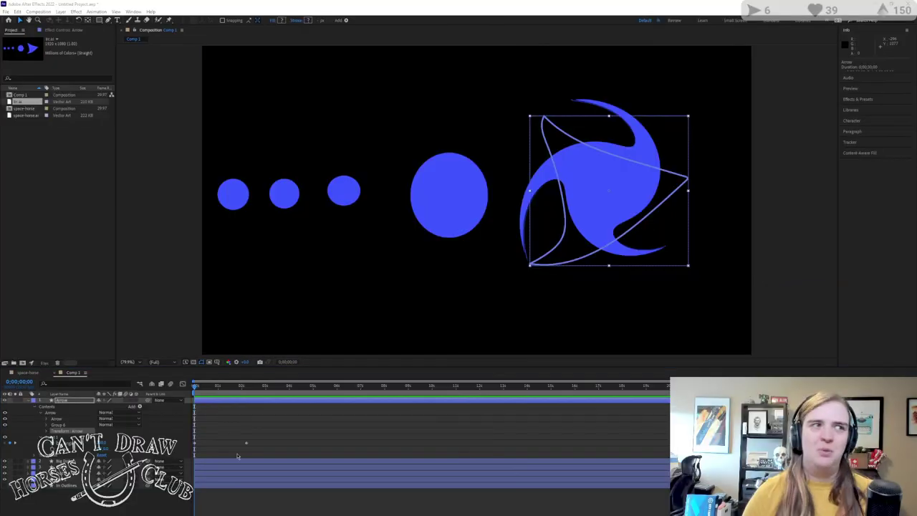
Step: Examine the Twist's place relative to the Arrow group in the Arrow layer's contents and preview its animation in Comp 1
{"action": "left_click_drag", "start_coordinate": [196, 387], "coordinate": [168, 396]}
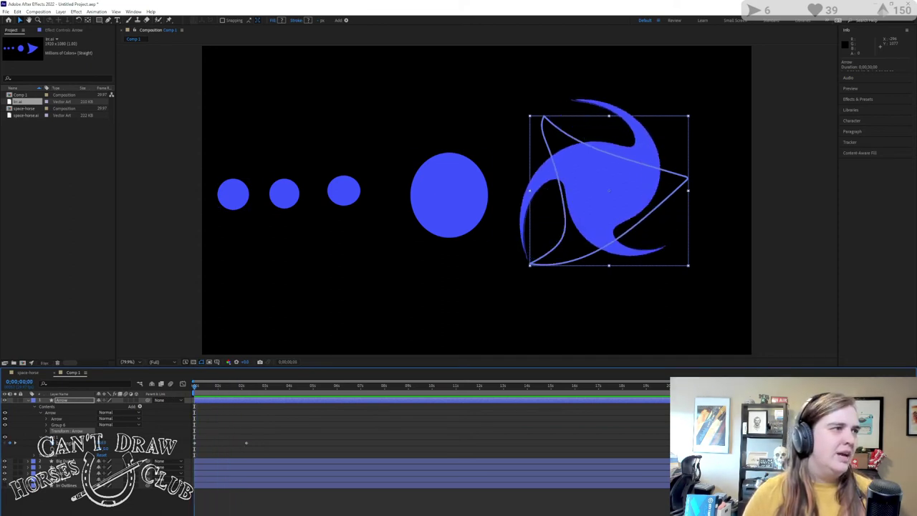
{"action": "left_click", "coordinate": [54, 436]}
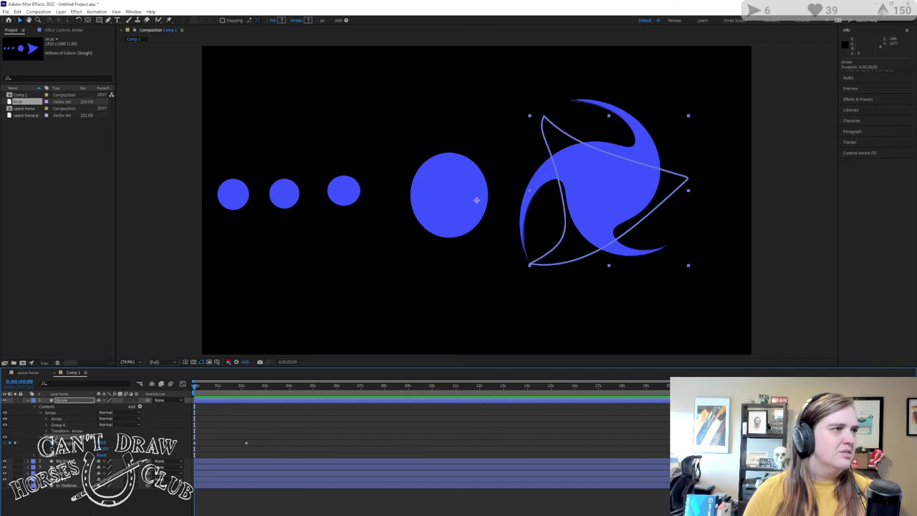
{"action": "left_click", "coordinate": [52, 415]}
{"action": "left_click", "coordinate": [51, 407]}
{"action": "left_click", "coordinate": [51, 414]}
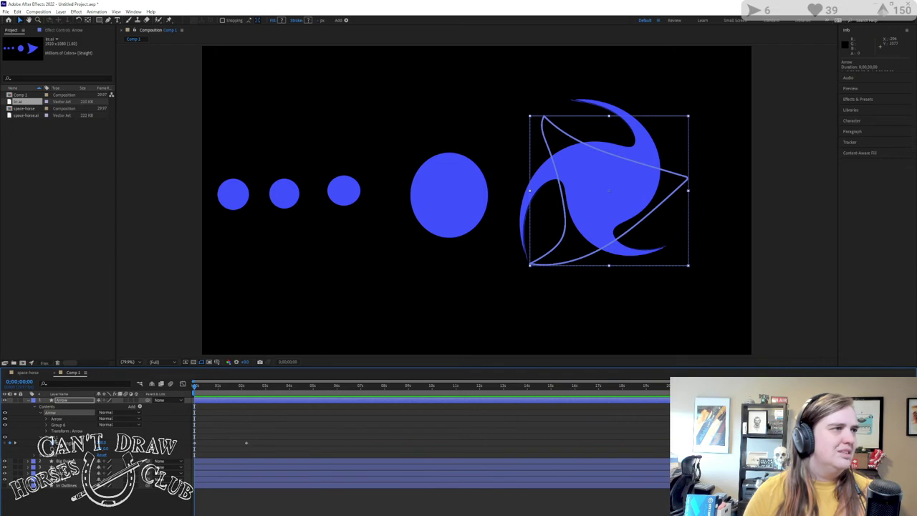
{"action": "left_click", "coordinate": [51, 437]}
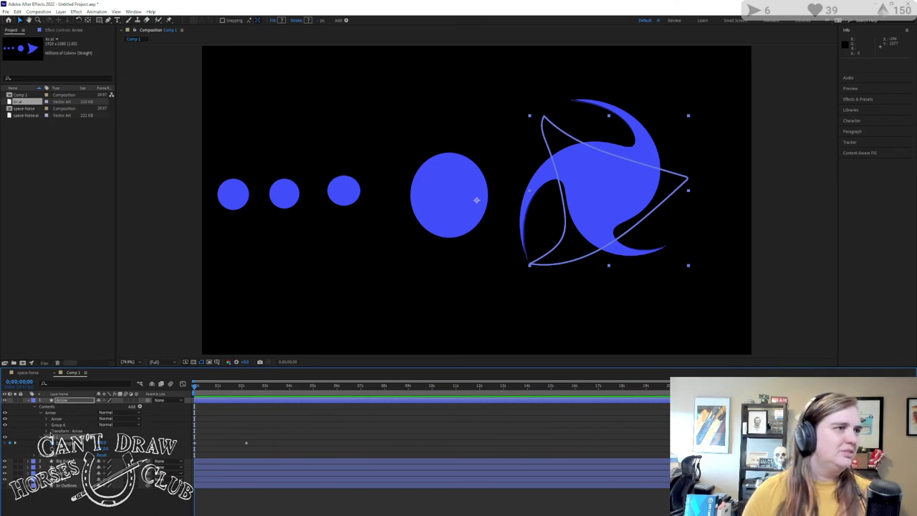
{"action": "mouse_move", "coordinate": [197, 390]}
{"action": "left_mouse_down"}
{"action": "mouse_move", "coordinate": [227, 389]}
{"action": "mouse_move", "coordinate": [182, 389]}
{"action": "left_mouse_up"}
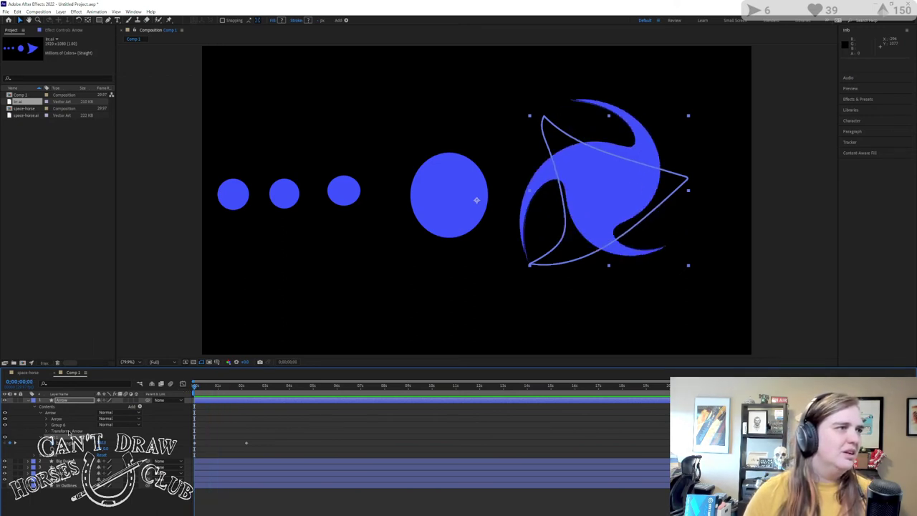
{"action": "left_click", "coordinate": [49, 412]}
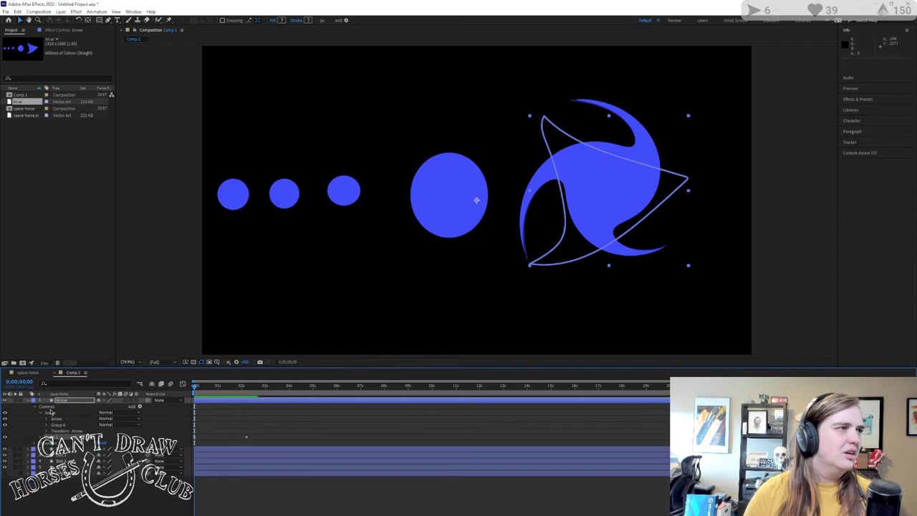
{"action": "key", "text": "space"}
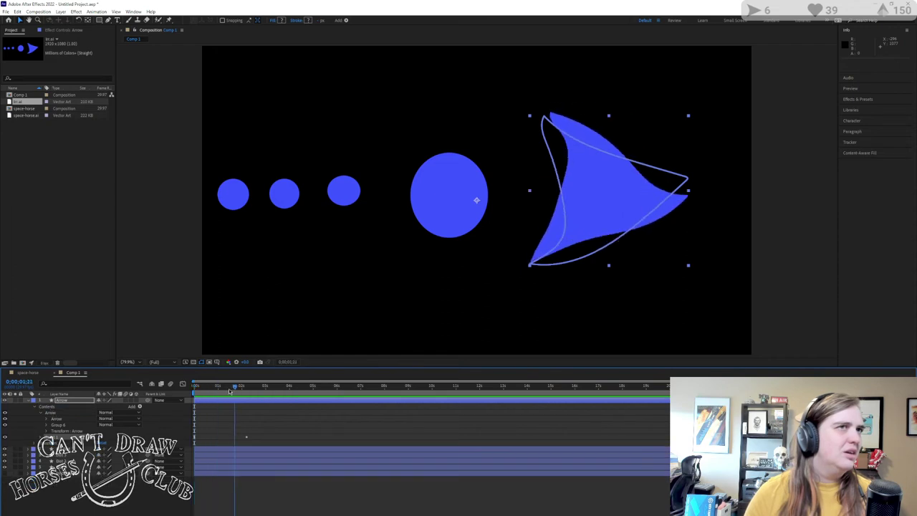
{"action": "key", "text": "space"}
Step: Move the Twist into the Arrow group, between Group 6 and Transform: Arrow, and preview the animation
{"action": "left_click_drag", "start_coordinate": [52, 437], "coordinate": [52, 427]}
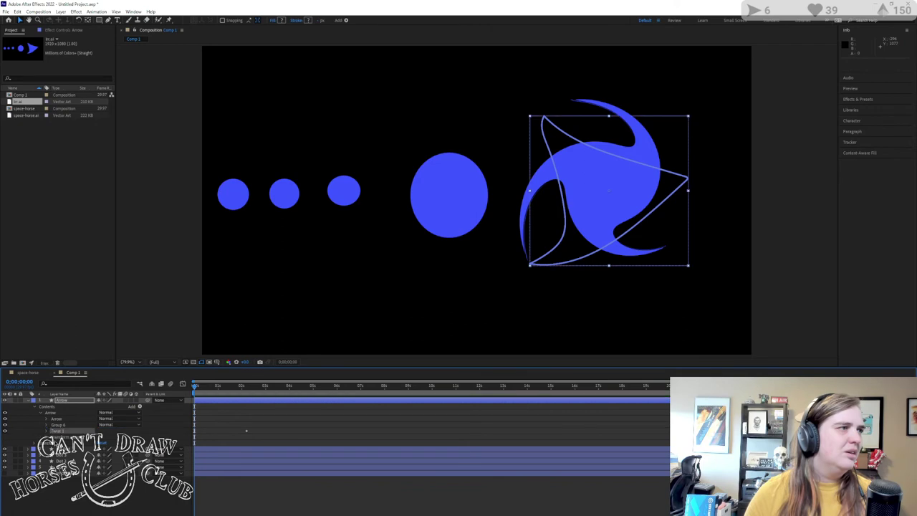
{"action": "key", "text": "space"}
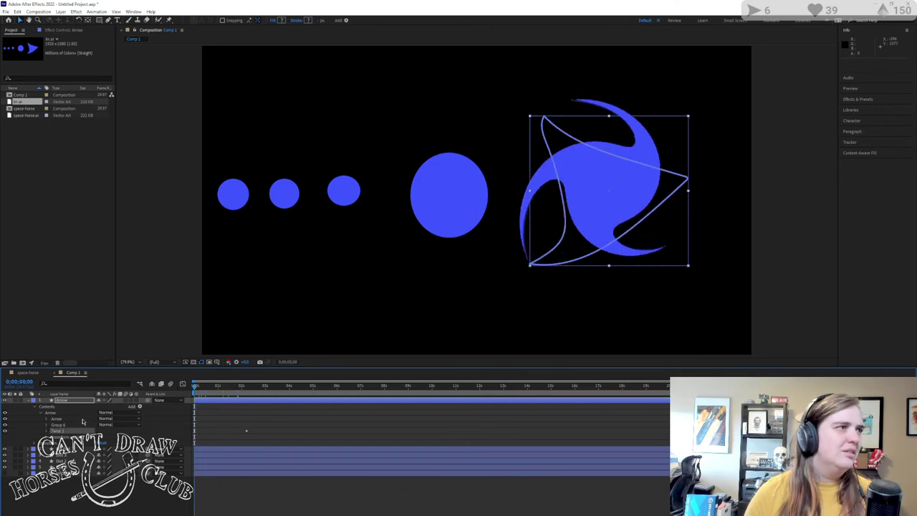
{"action": "key", "text": "space"}
Step: Try placing the Twist above the Arrow group in the layer's contents and scrub through the animation
{"action": "left_click_drag", "start_coordinate": [55, 431], "coordinate": [52, 413]}
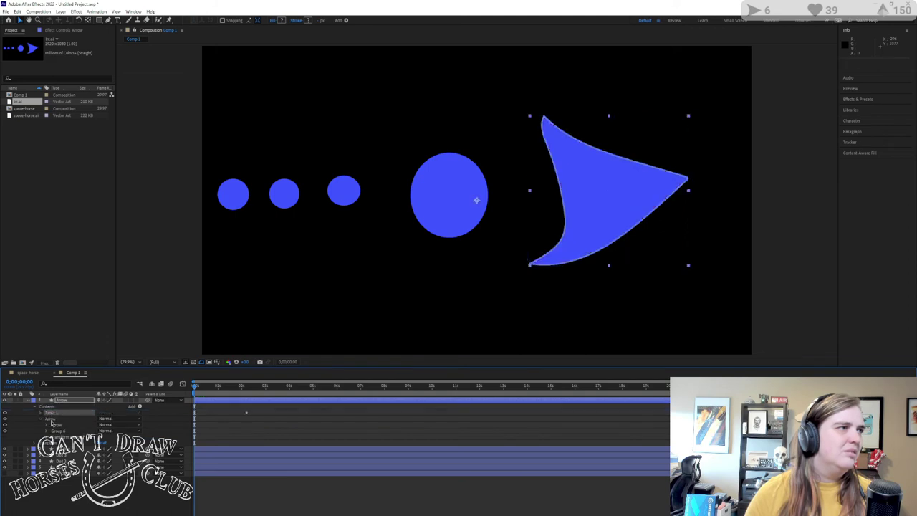
{"action": "left_click", "coordinate": [43, 420]}
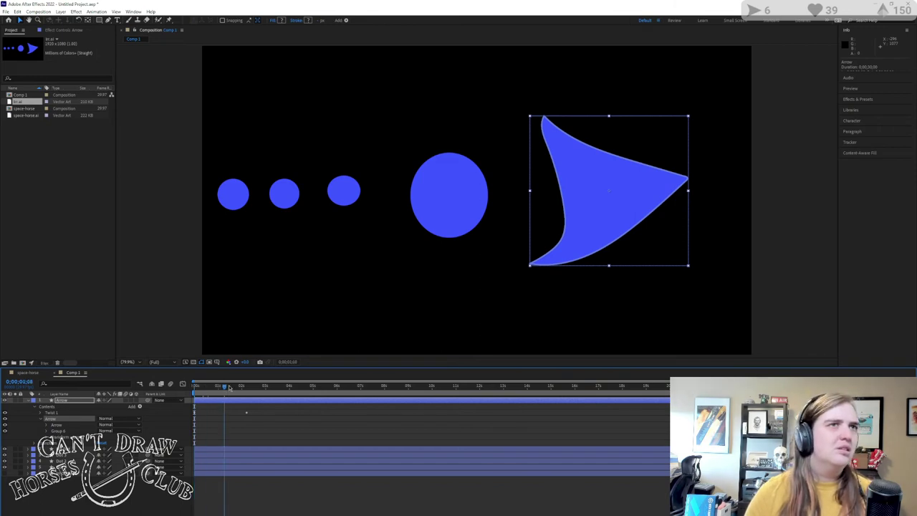
Step: Return the Twist to the Arrow group between Group 6 and Transform: Arrow, and reselect it at the composition's start
{"action": "left_click_drag", "start_coordinate": [49, 414], "coordinate": [66, 434]}
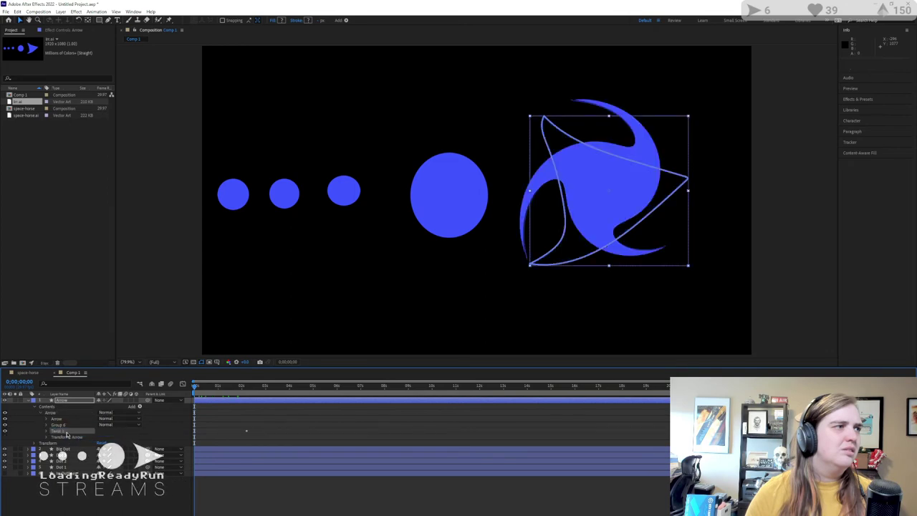
{"action": "left_click", "coordinate": [42, 414]}
{"action": "left_click_drag", "start_coordinate": [225, 390], "coordinate": [145, 395]}
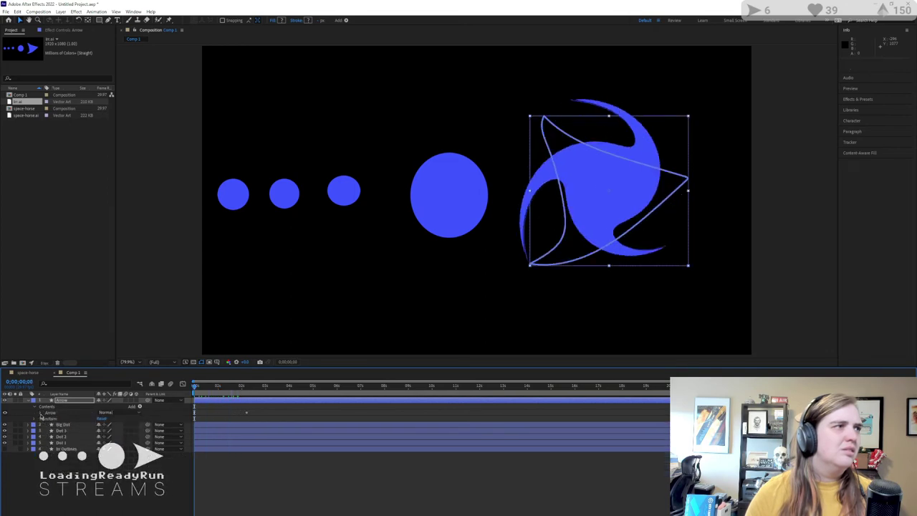
{"action": "left_click", "coordinate": [41, 414]}
{"action": "mouse_move", "coordinate": [56, 432]}
{"action": "left_mouse_down"}
{"action": "mouse_move", "coordinate": [68, 443]}
{"action": "mouse_move", "coordinate": [59, 411]}
{"action": "mouse_move", "coordinate": [61, 434]}
{"action": "mouse_move", "coordinate": [48, 442]}
{"action": "mouse_move", "coordinate": [65, 433]}
{"action": "left_mouse_up"}
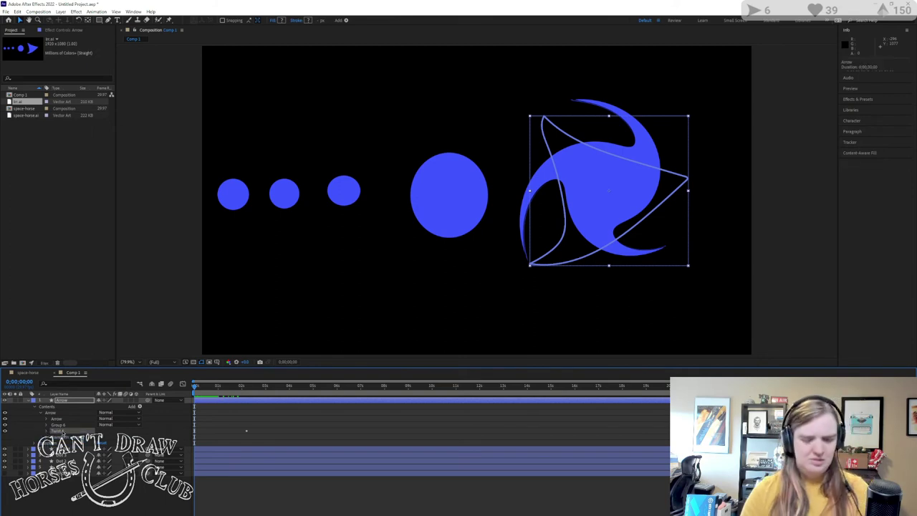
Step: Delete the Twist from the arrow's contents and group the Arrow shape group inside a new group
{"action": "key", "text": "Delete"}
{"action": "left_click", "coordinate": [48, 414]}
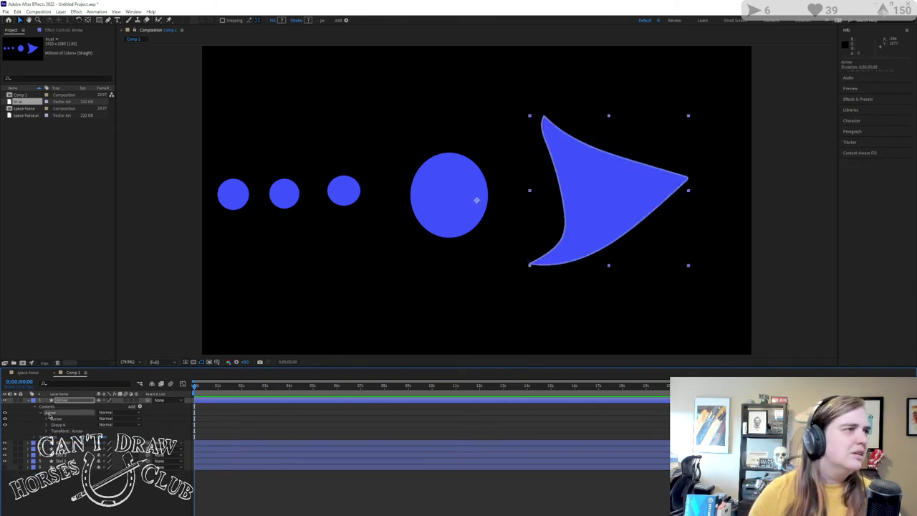
{"action": "left_click", "coordinate": [42, 414]}
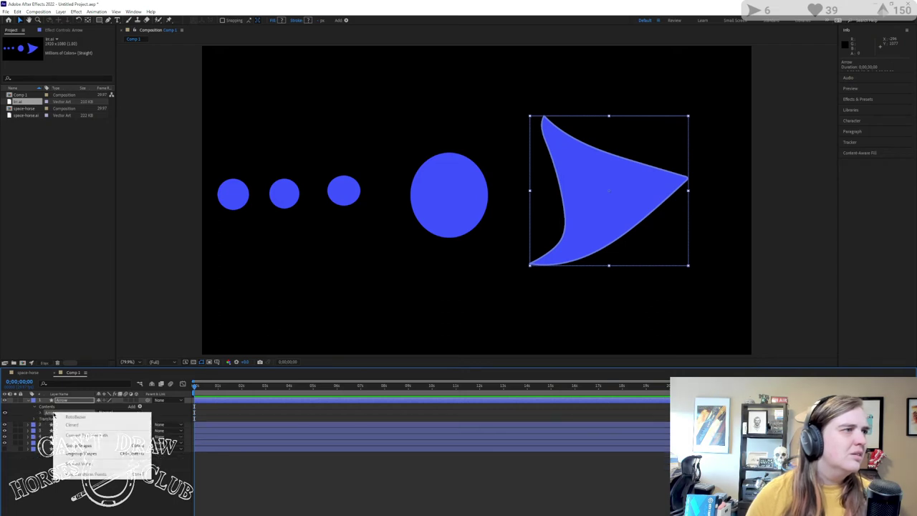
{"action": "right_click", "coordinate": [49, 414]}
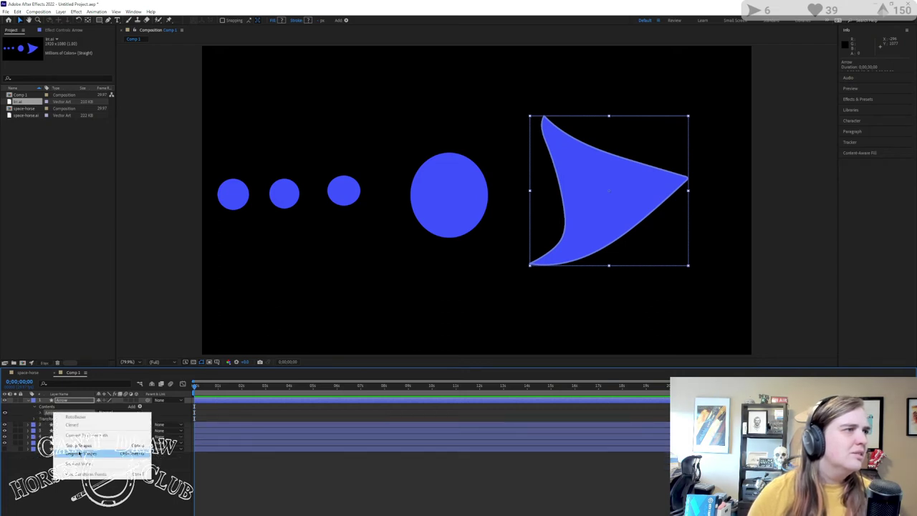
{"action": "left_click", "coordinate": [79, 445]}
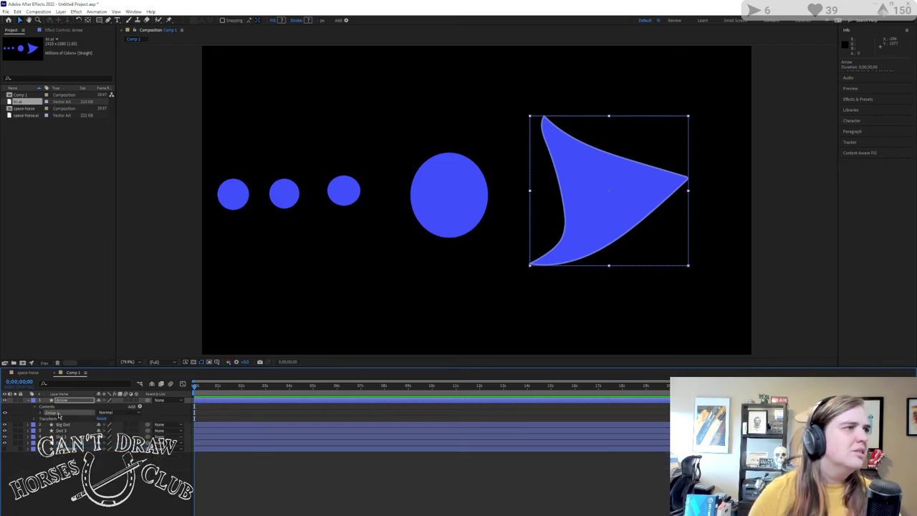
Step: Add a Twist to the arrow's new group and lower its angle
{"action": "left_click", "coordinate": [139, 407]}
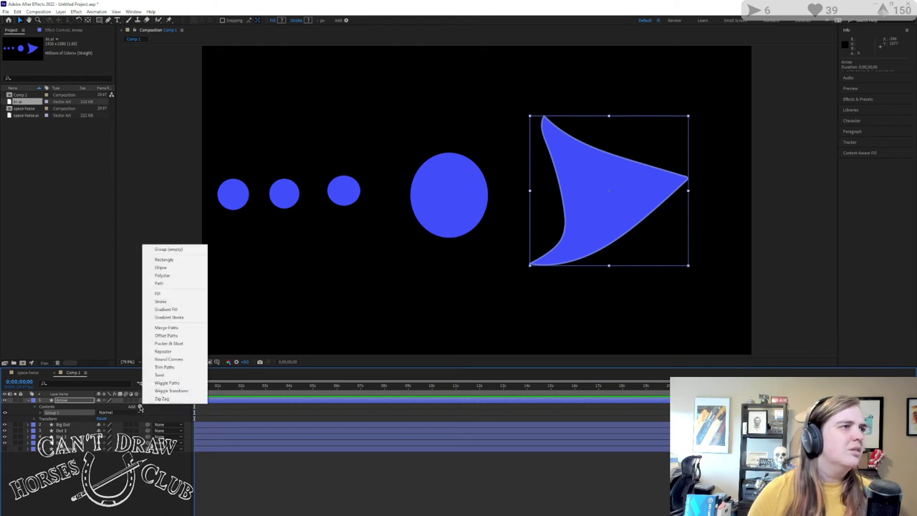
{"action": "left_click", "coordinate": [160, 375]}
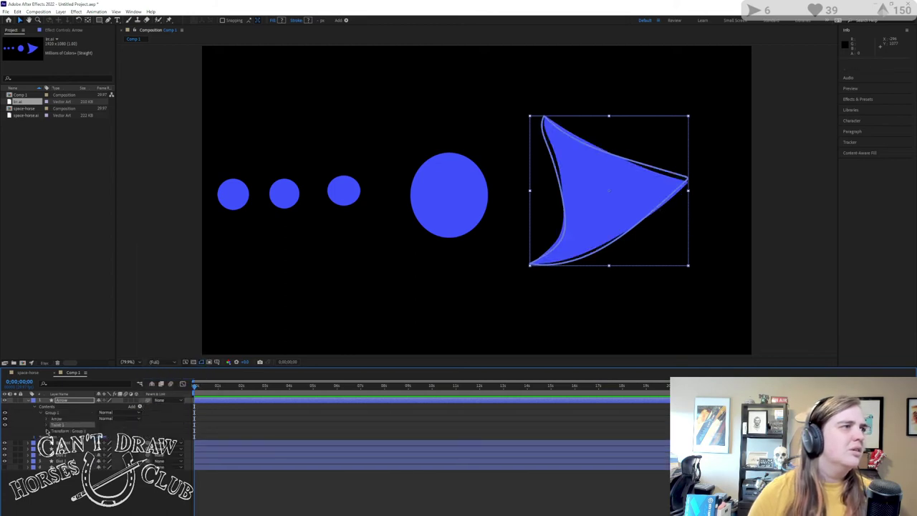
{"action": "left_click", "coordinate": [47, 426]}
{"action": "left_click_drag", "start_coordinate": [100, 431], "coordinate": [92, 431]}
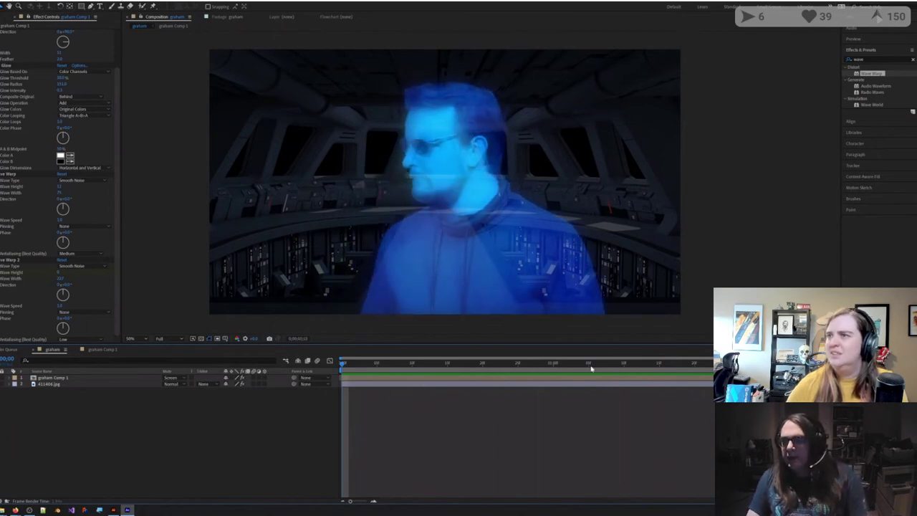
Step: Scrub through the hologram composition, select the hologram footage layer and search the effects for "fas"
{"action": "left_click_drag", "start_coordinate": [591, 369], "coordinate": [687, 383]}
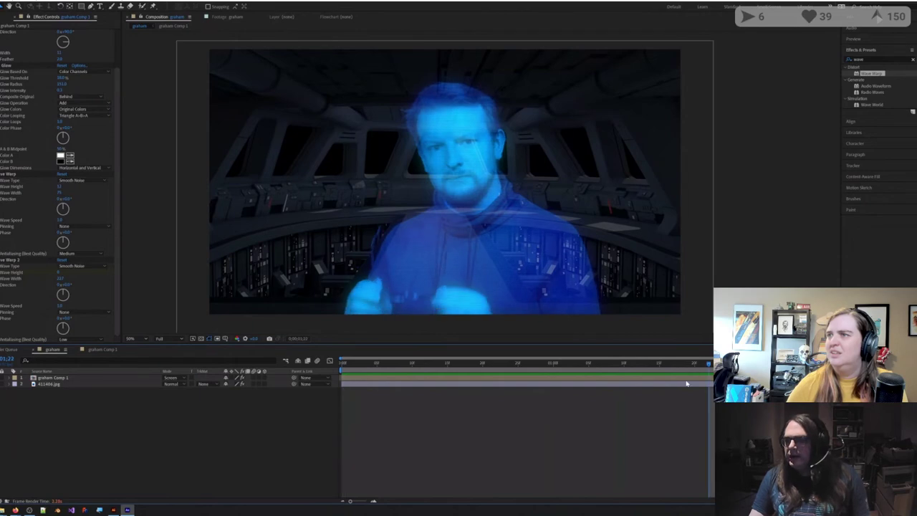
{"action": "left_click", "coordinate": [684, 380]}
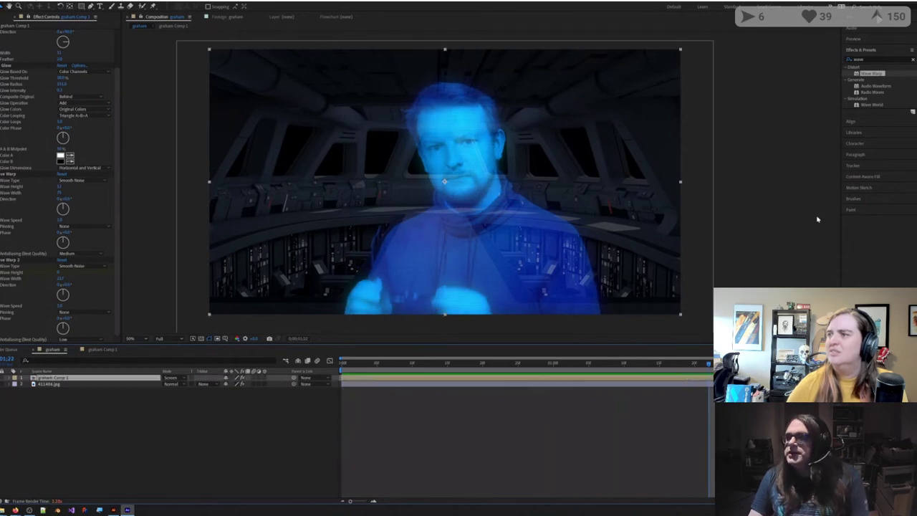
{"action": "left_click", "coordinate": [875, 59]}
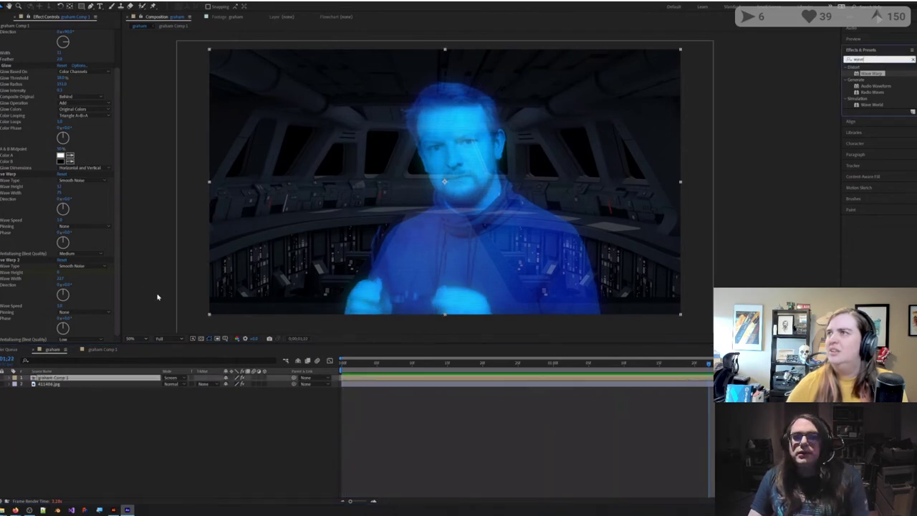
{"action": "left_click_drag", "start_coordinate": [875, 58], "coordinate": [835, 57]}
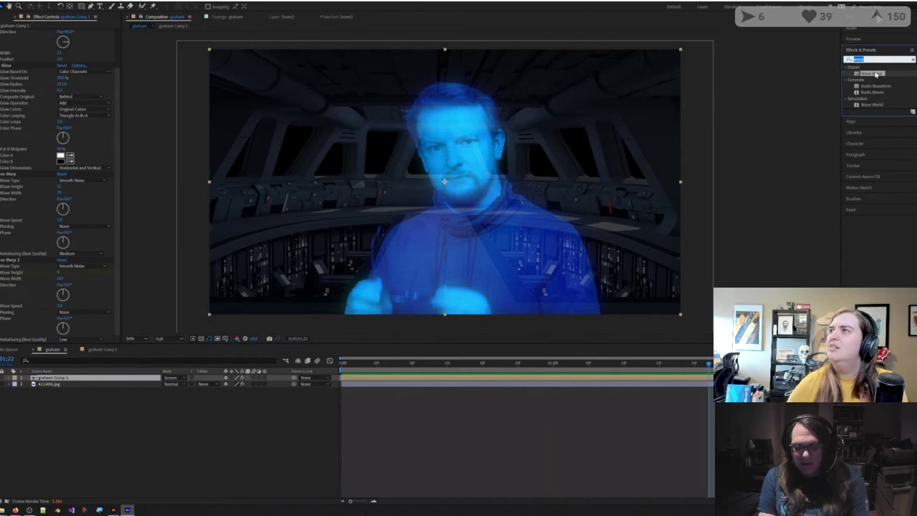
{"action": "type", "text": "test"}
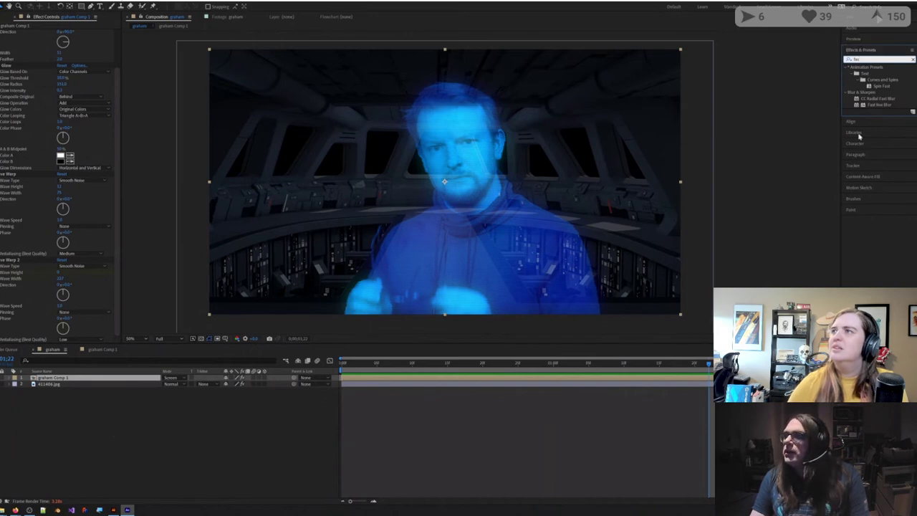
Step: Duplicate the hologram footage layer and delete the Venetian Blinds, Glow and both Wave Warp effects from the upper copy
{"action": "left_click", "coordinate": [593, 378]}
{"action": "key", "text": "ctrl+d"}
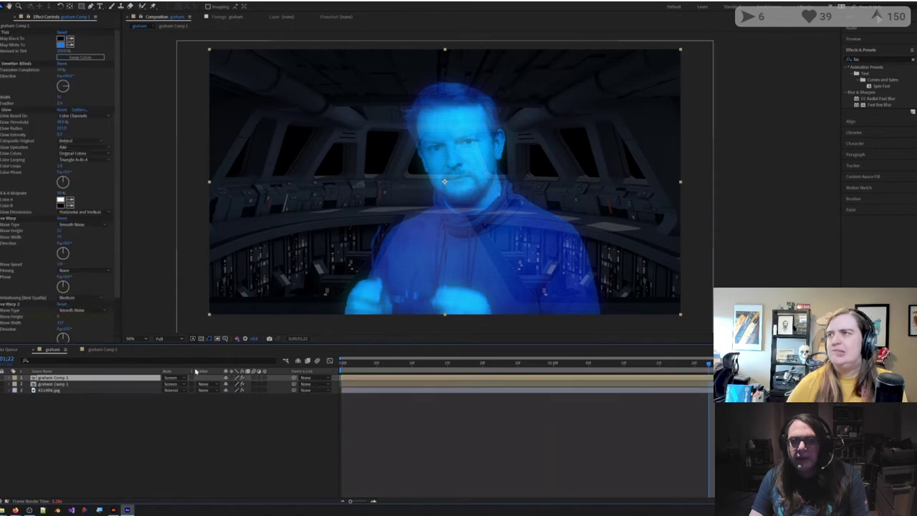
{"action": "left_click", "coordinate": [11, 65]}
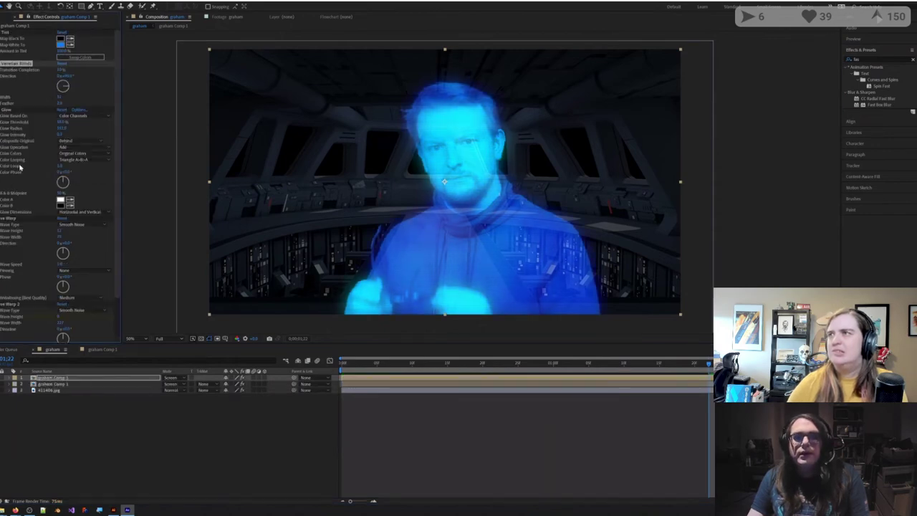
{"action": "scroll", "coordinate": [15, 307], "scroll_direction": "down", "scroll_amount": 2}
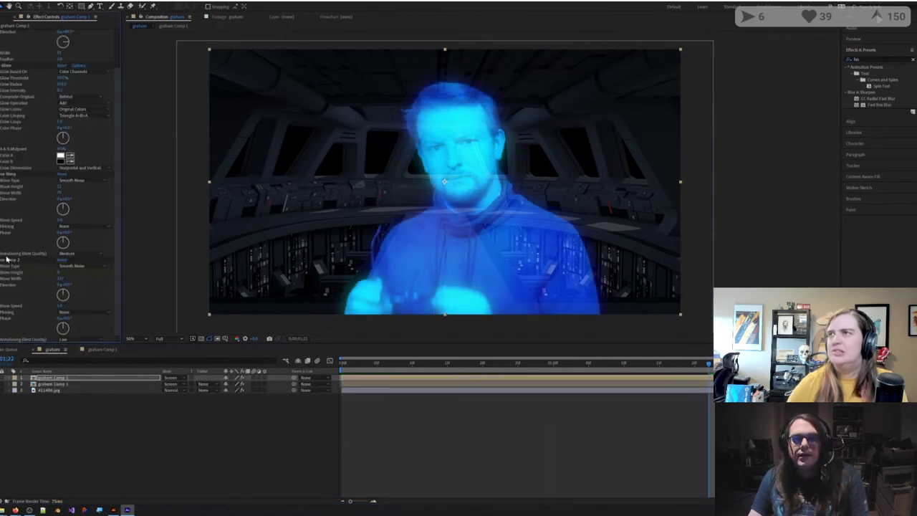
{"action": "left_click", "coordinate": [6, 262], "text": "shift"}
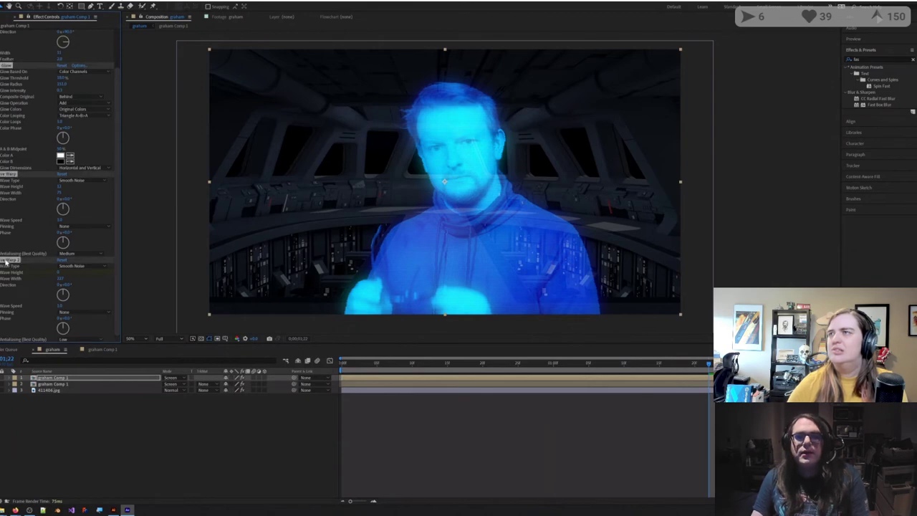
{"action": "key", "text": "Delete"}
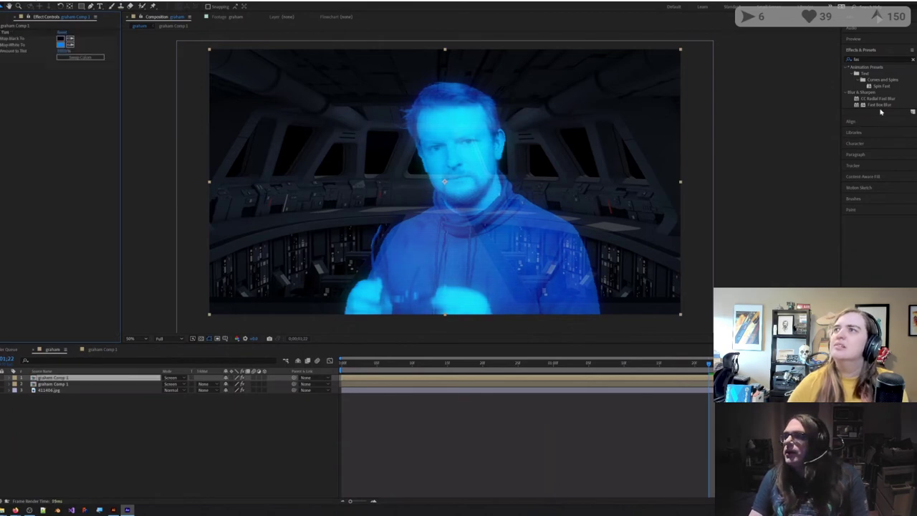
Step: Apply CC Radial Fast Blur to the upper hologram layer, raise its amount and place its center near the frame's lower-right corner
{"action": "left_click_drag", "start_coordinate": [880, 100], "coordinate": [58, 56]}
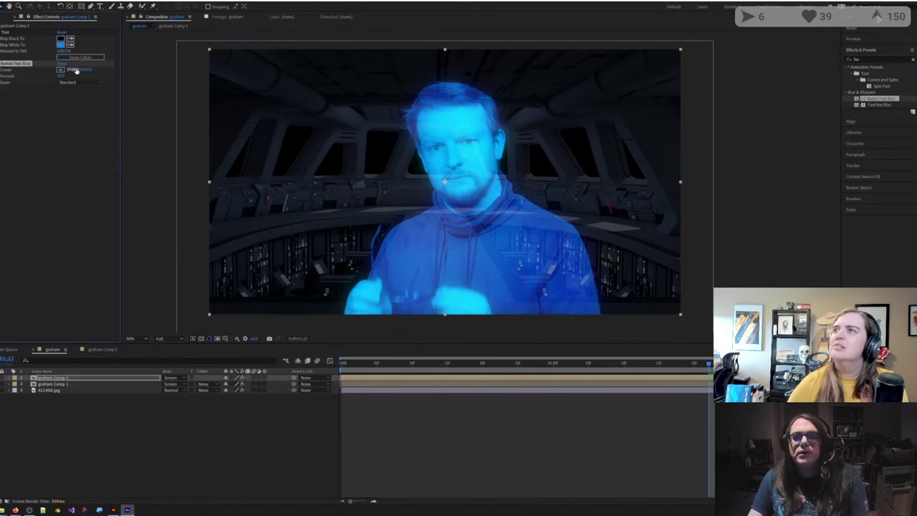
{"action": "left_click_drag", "start_coordinate": [83, 74], "coordinate": [130, 74]}
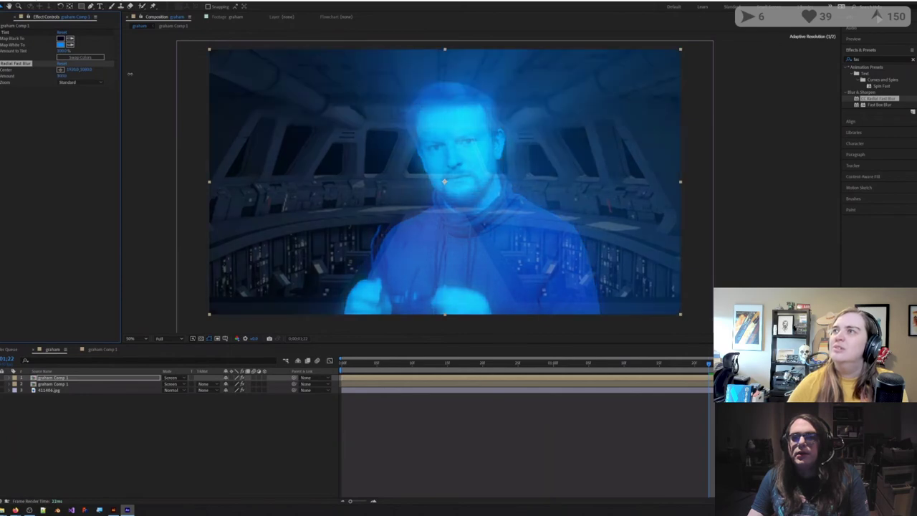
{"action": "left_click", "coordinate": [61, 70]}
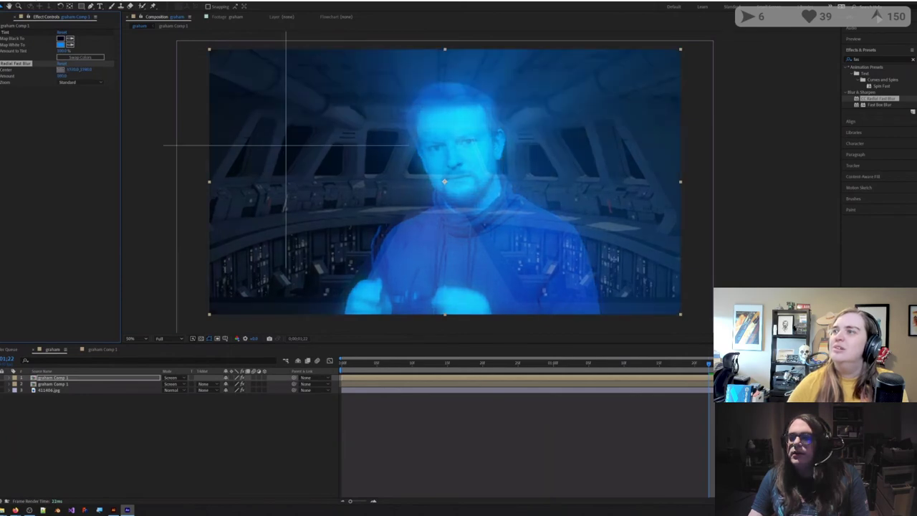
{"action": "left_click", "coordinate": [652, 296]}
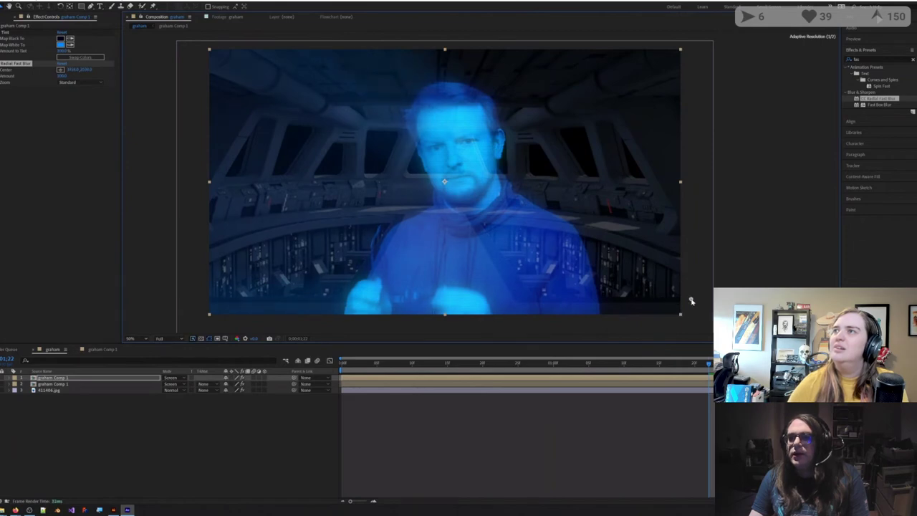
Step: Preview the radially blurred hologram at several points along the timeline
{"action": "left_click", "coordinate": [506, 433]}
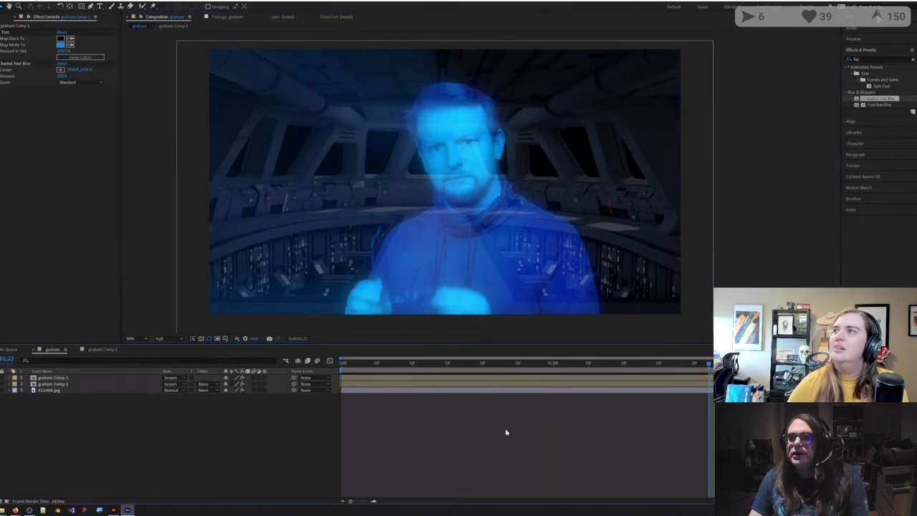
{"action": "left_click", "coordinate": [364, 366]}
{"action": "key", "text": "space"}
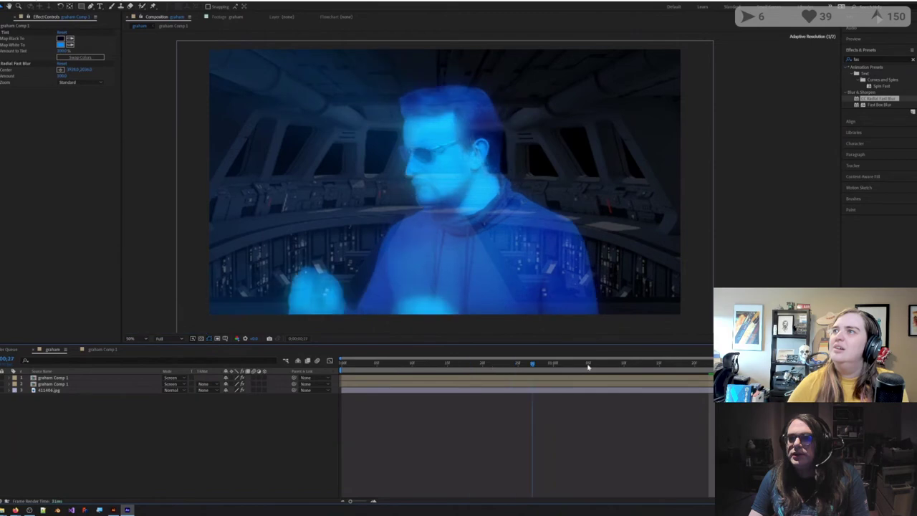
{"action": "left_click", "coordinate": [588, 365]}
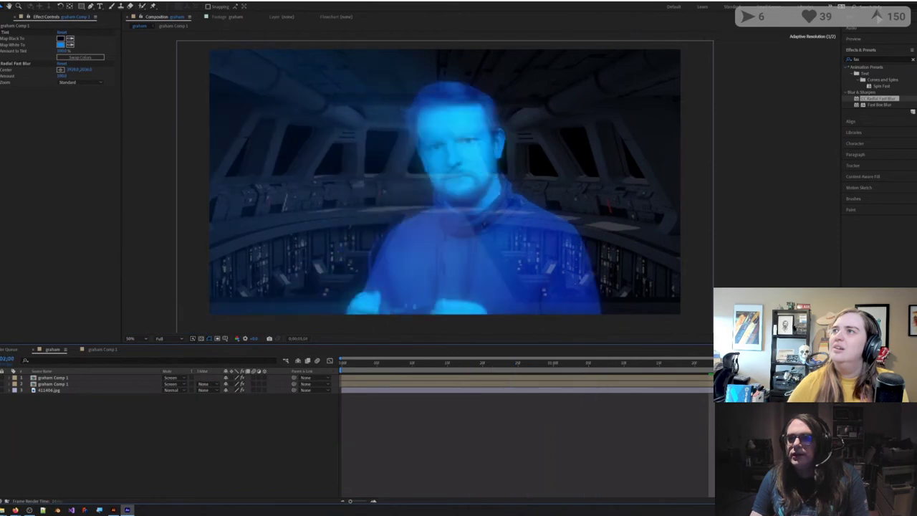
{"action": "left_click_drag", "start_coordinate": [538, 363], "coordinate": [394, 367]}
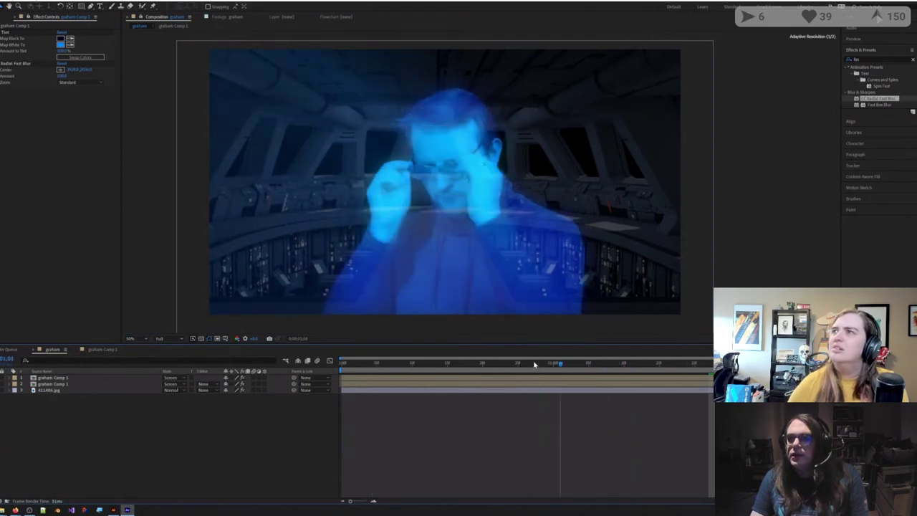
{"action": "left_click", "coordinate": [363, 365]}
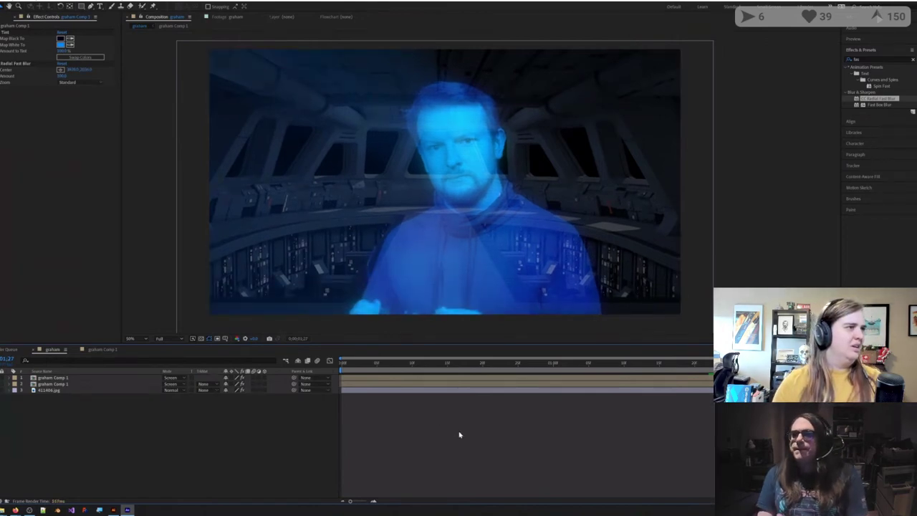
Step: Create a new composition with the HDTV 1080 25 preset and fit its frame in the viewer
{"action": "left_click", "coordinate": [56, 389]}
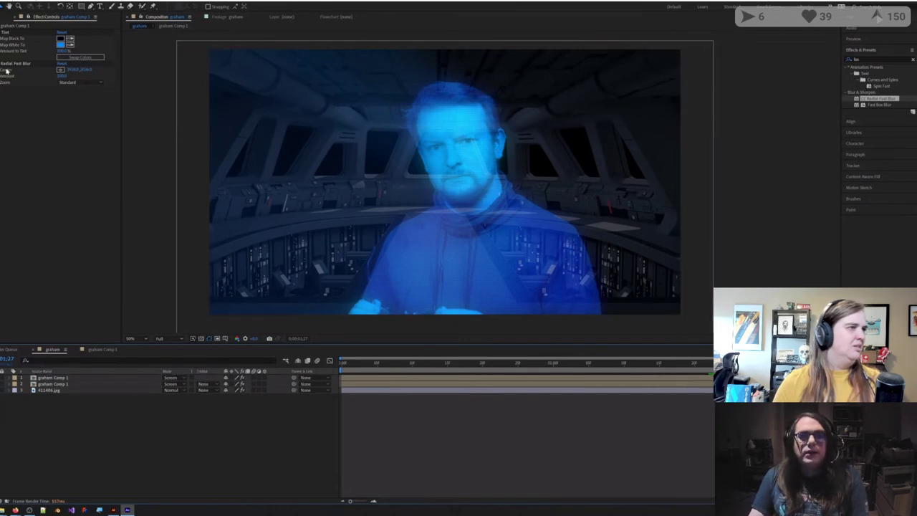
{"action": "left_click", "coordinate": [3, 16]}
{"action": "left_click", "coordinate": [45, 167]}
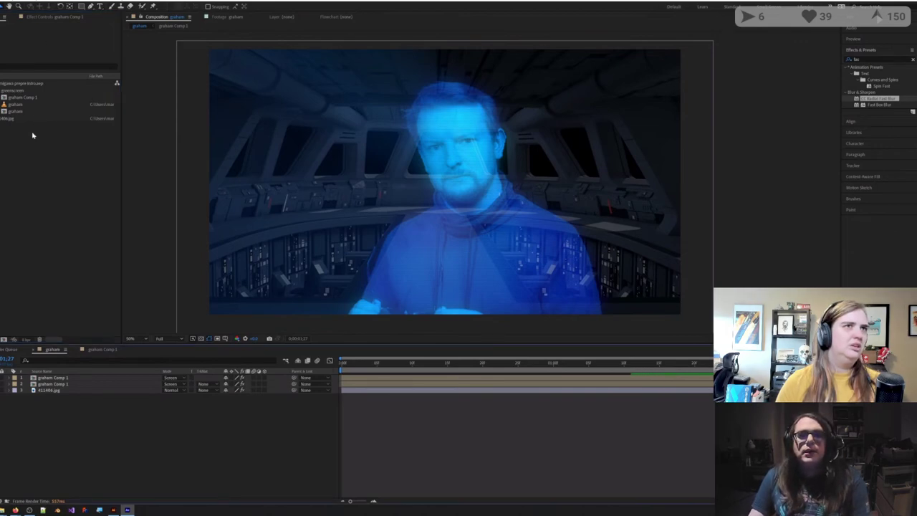
{"action": "left_click", "coordinate": [14, 1]}
{"action": "left_click", "coordinate": [22, 6]}
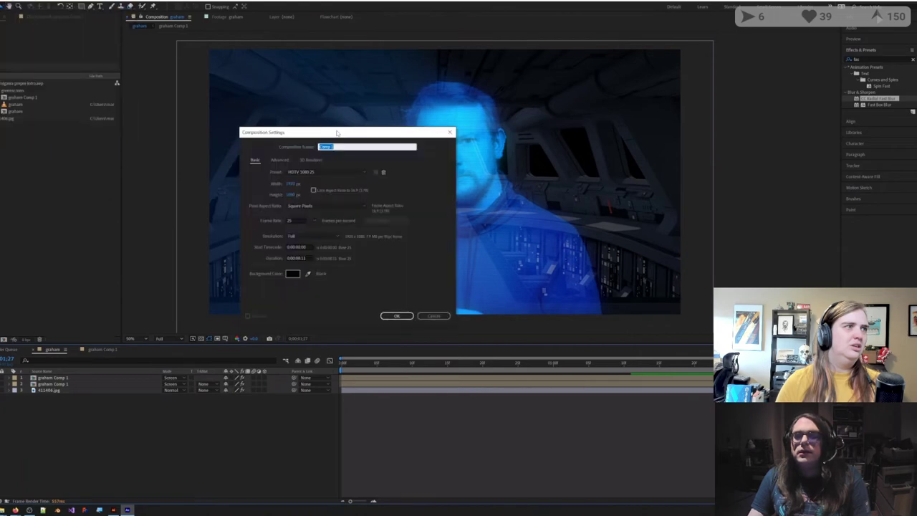
{"action": "left_click", "coordinate": [396, 315]}
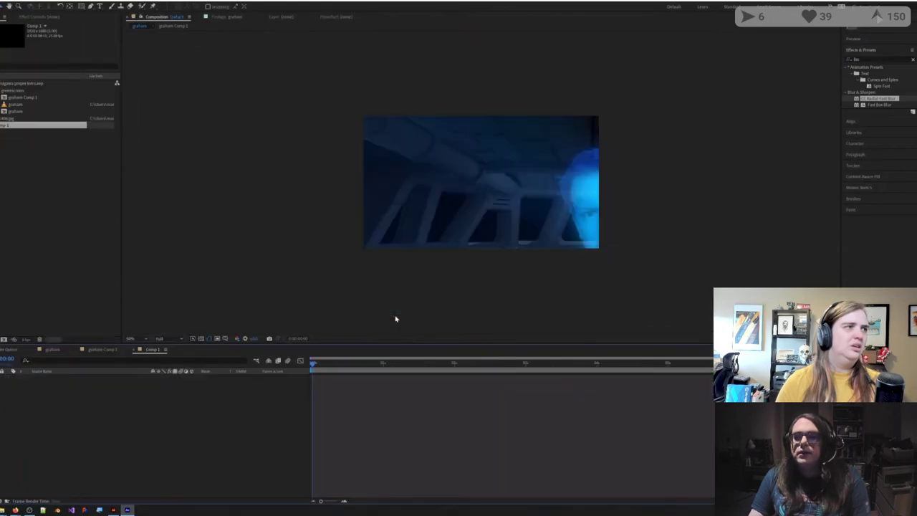
{"action": "scroll", "coordinate": [346, 234], "scroll_direction": "up", "scroll_amount": 2}
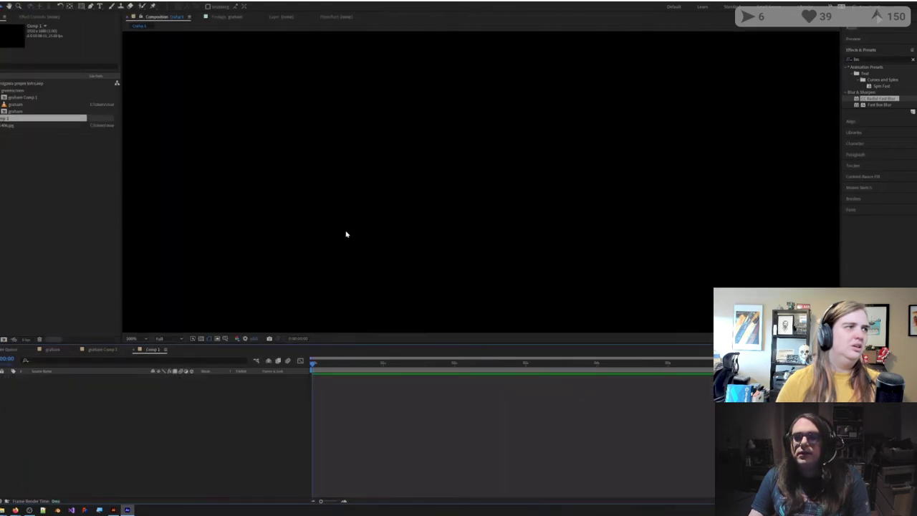
{"action": "scroll", "coordinate": [347, 235], "scroll_direction": "down", "scroll_amount": 1}
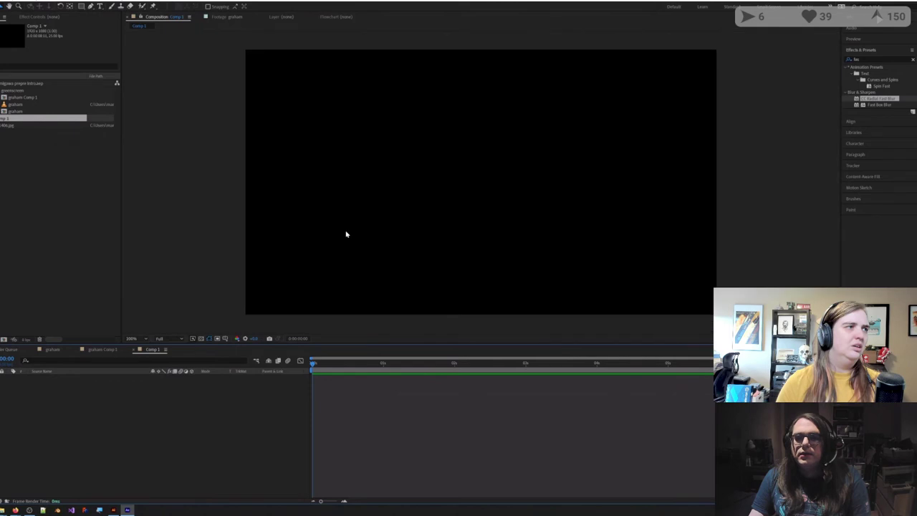
Step: Open the nested composition holding the keyed footage and examine its composition settings
{"action": "left_click", "coordinate": [23, 98]}
{"action": "double_click", "coordinate": [23, 101]}
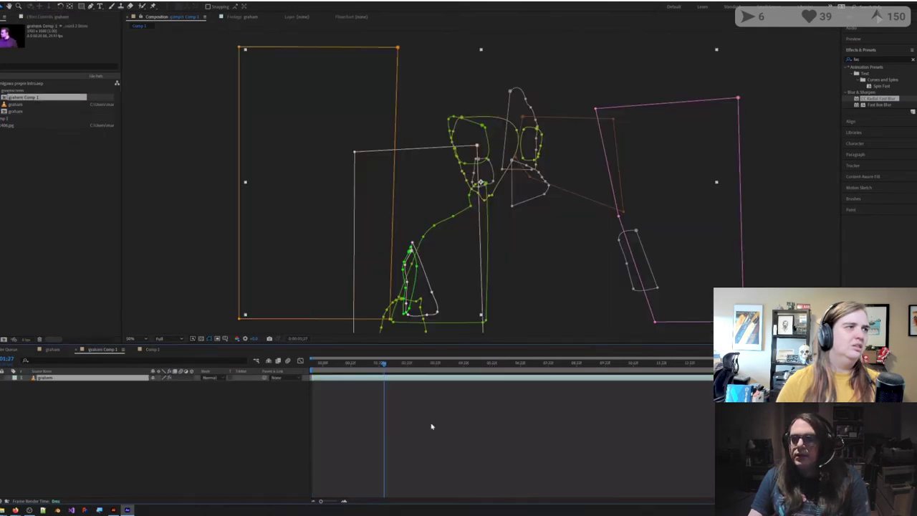
{"action": "key", "text": "ctrl+k"}
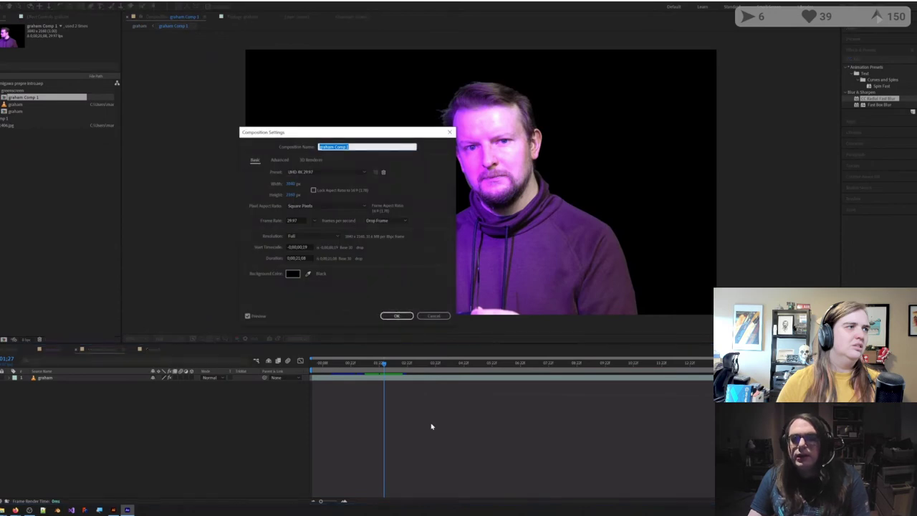
{"action": "left_click", "coordinate": [434, 316]}
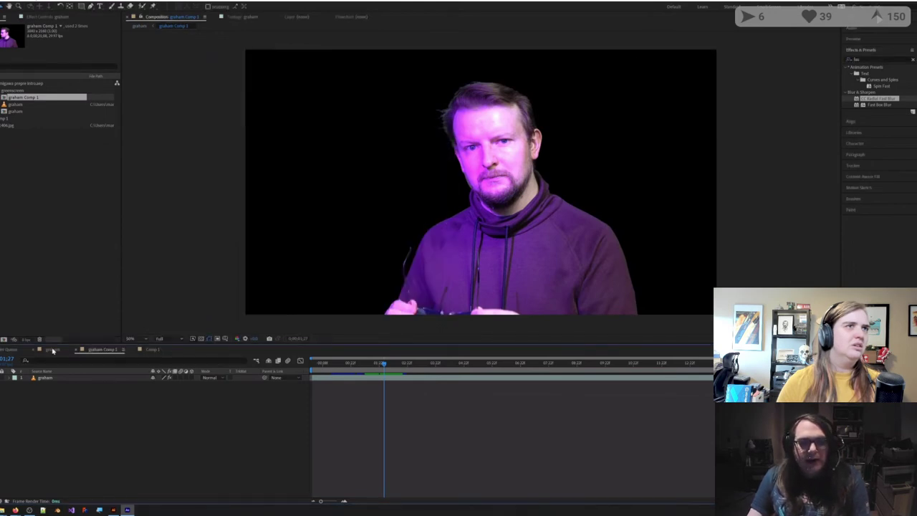
Step: Return to the empty new composition and create a rectangle shape covering its full frame
{"action": "left_click", "coordinate": [52, 350]}
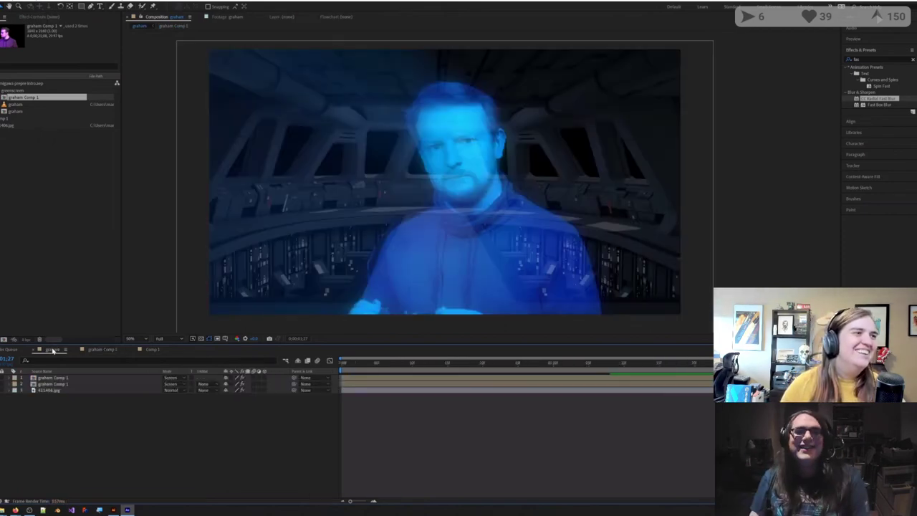
{"action": "left_click", "coordinate": [20, 105]}
{"action": "left_click", "coordinate": [16, 172]}
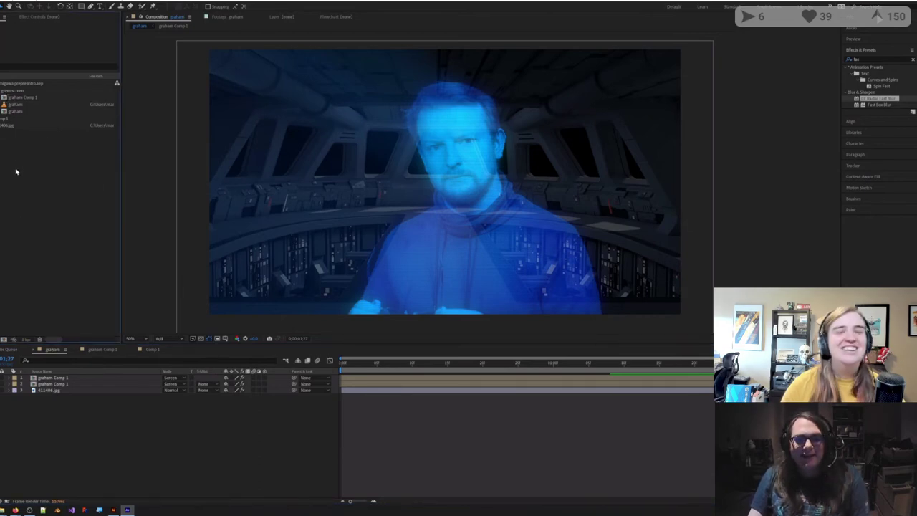
{"action": "left_click", "coordinate": [153, 350]}
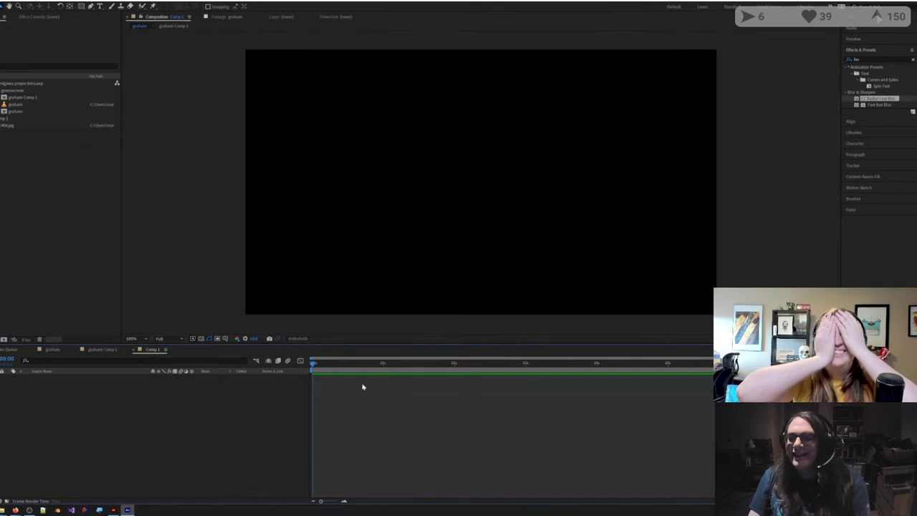
{"action": "double_click", "coordinate": [81, 6]}
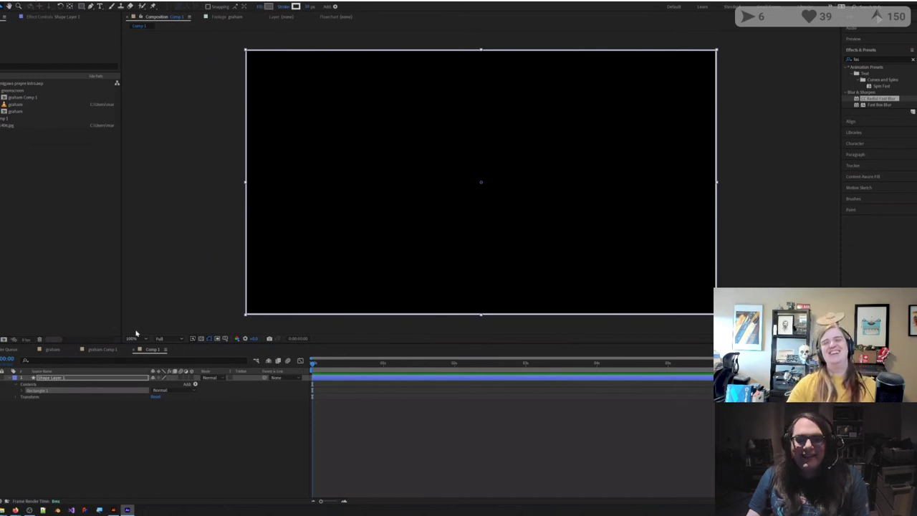
Step: Give the full-frame rectangle a solid white fill and remove its stroke
{"action": "left_click", "coordinate": [260, 6]}
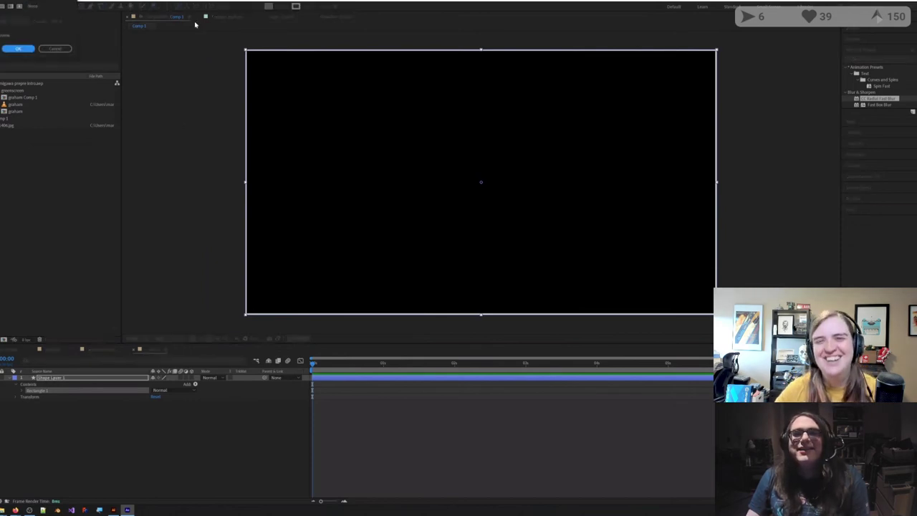
{"action": "left_click", "coordinate": [19, 48]}
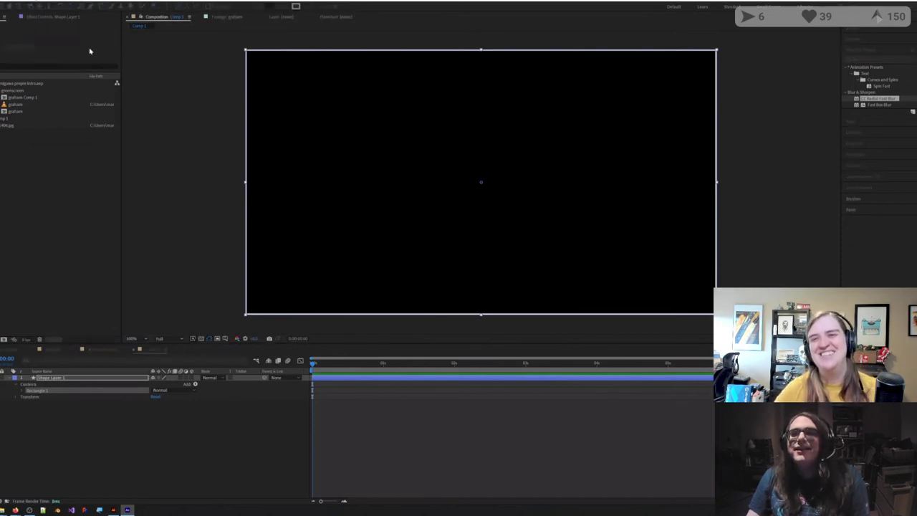
{"action": "left_click", "coordinate": [269, 7]}
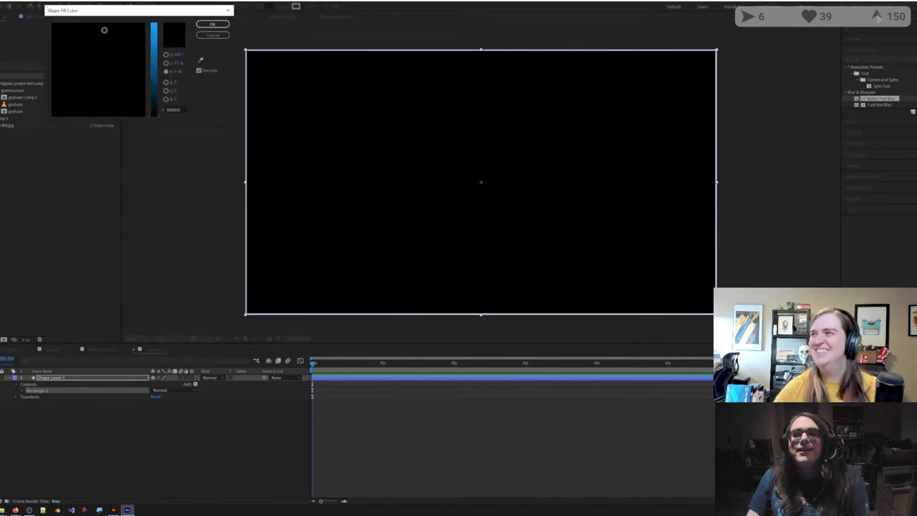
{"action": "left_click", "coordinate": [153, 36]}
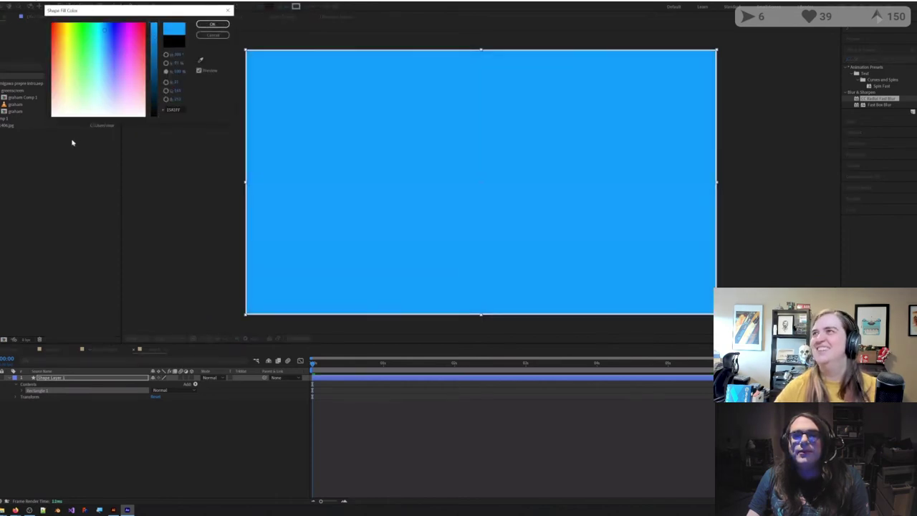
{"action": "left_click", "coordinate": [91, 114]}
{"action": "left_click", "coordinate": [213, 26]}
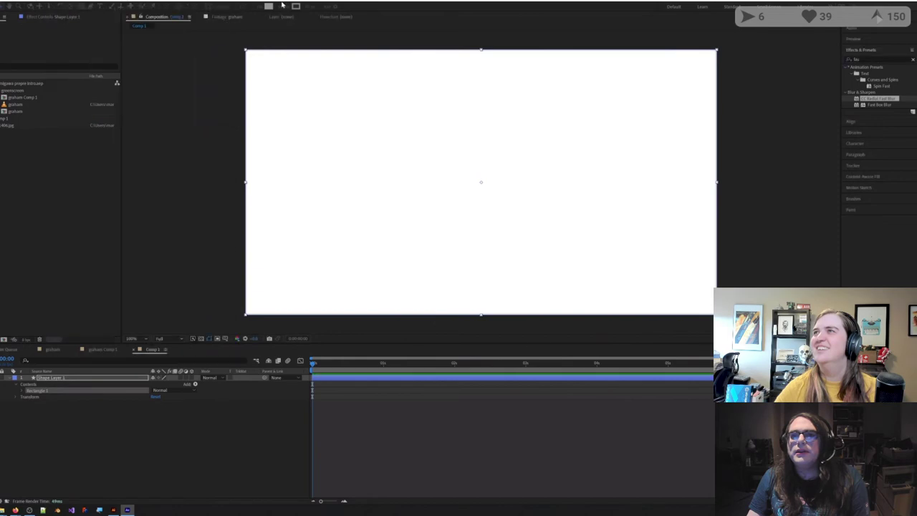
{"action": "left_click", "coordinate": [283, 6]}
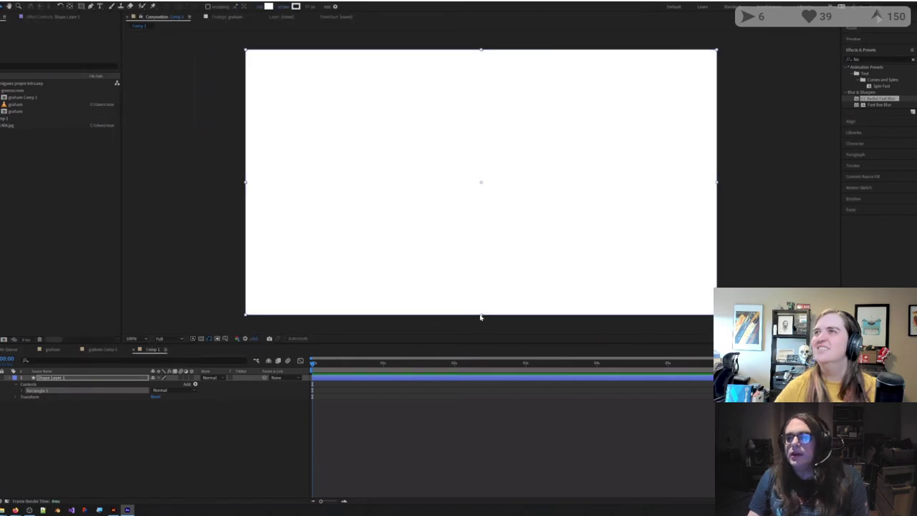
Step: Shrink the white rectangle vertically about its center into a full-width horizontal band, then select its shape layer
{"action": "left_click_drag", "start_coordinate": [481, 315], "coordinate": [480, 212]}
{"action": "left_click", "coordinate": [42, 390]}
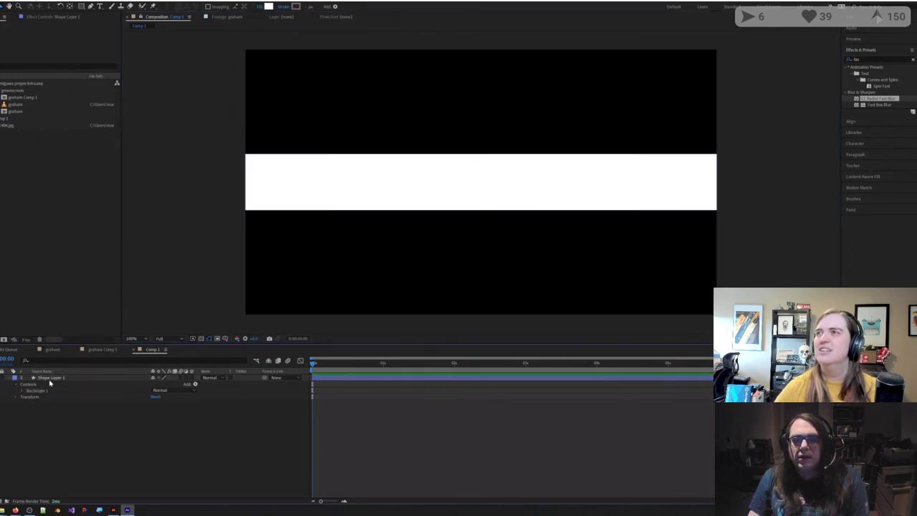
{"action": "left_click", "coordinate": [49, 383]}
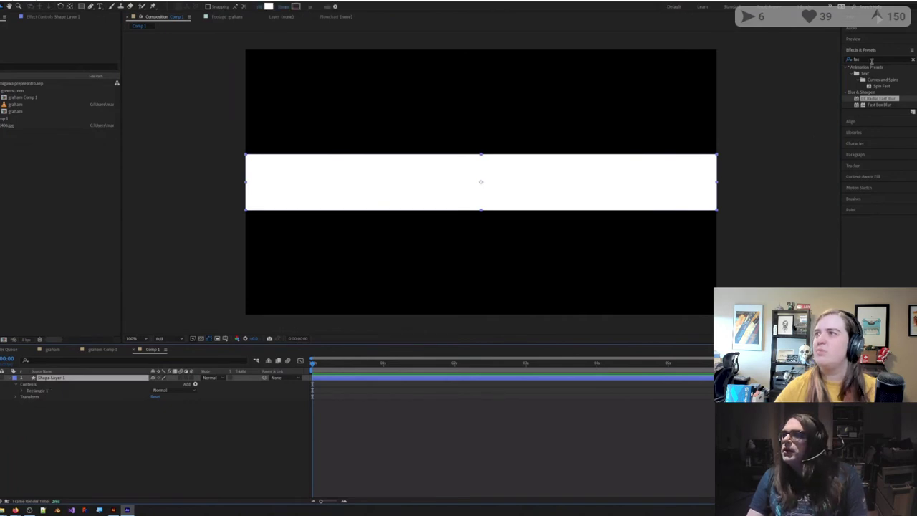
Step: Find the Offset effect and apply it to the shape layer
{"action": "left_click", "coordinate": [872, 59]}
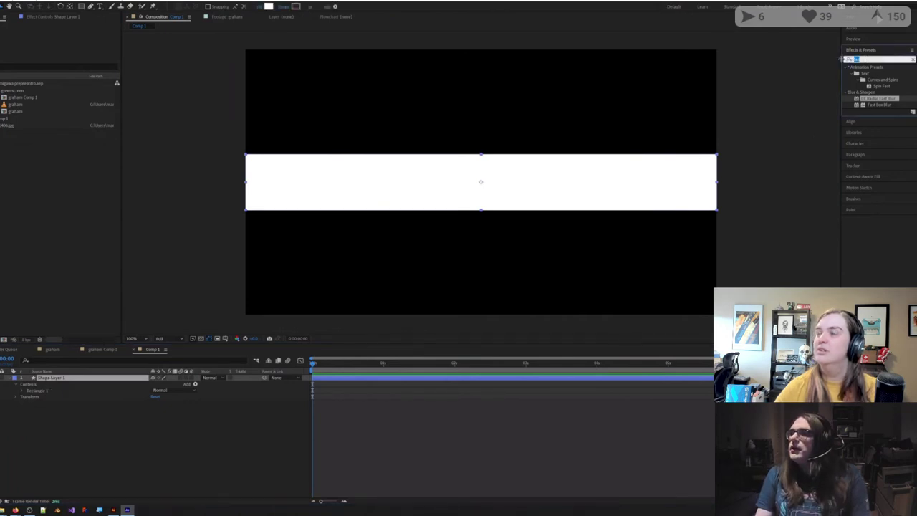
{"action": "type", "text": "pl"}
{"action": "key", "text": "BackSpace"}
{"action": "key", "text": "BackSpace"}
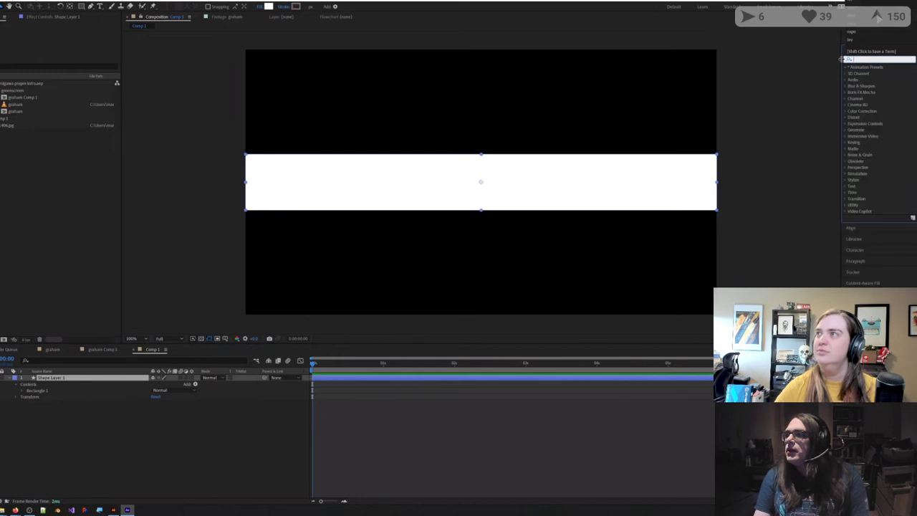
{"action": "type", "text": "offs"}
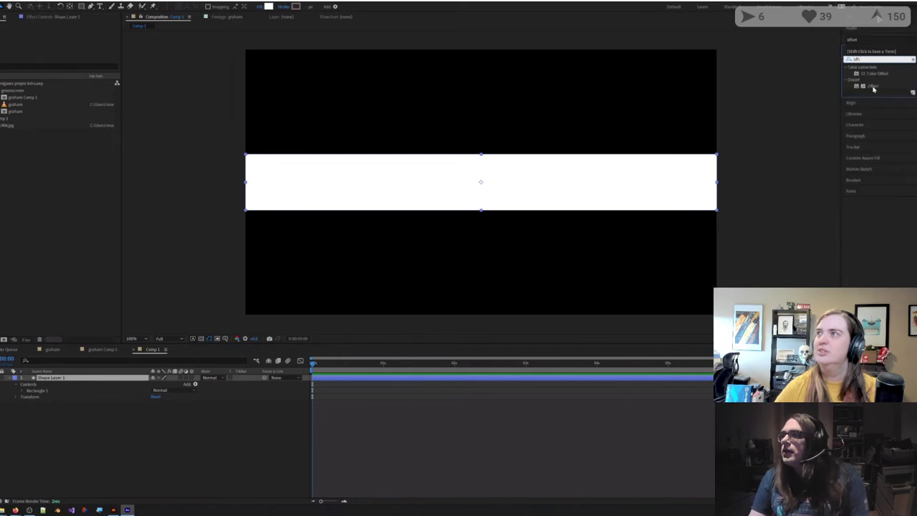
{"action": "left_click", "coordinate": [872, 86]}
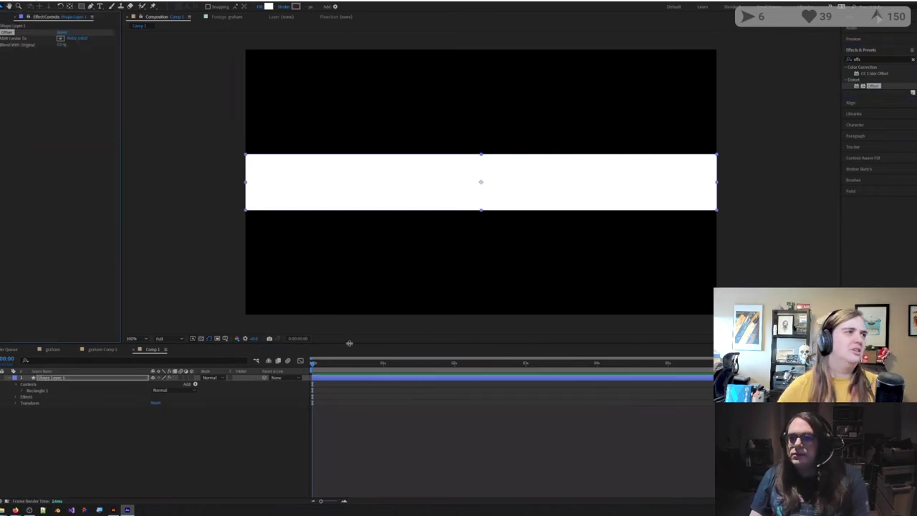
Step: Shift the Offset effect's center vertically until the band wraps around the frame's upper and lower edges
{"action": "left_click", "coordinate": [360, 391]}
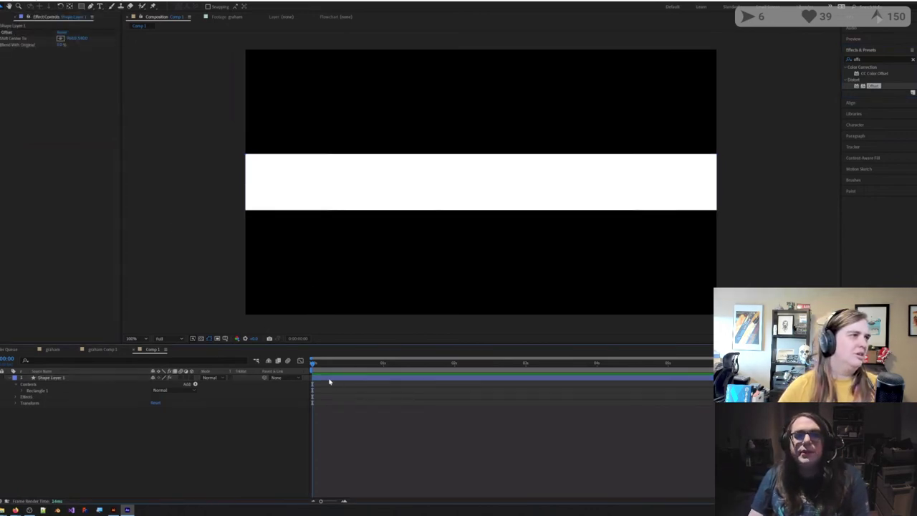
{"action": "left_click", "coordinate": [329, 379]}
{"action": "left_click_drag", "start_coordinate": [82, 38], "coordinate": [666, 52]}
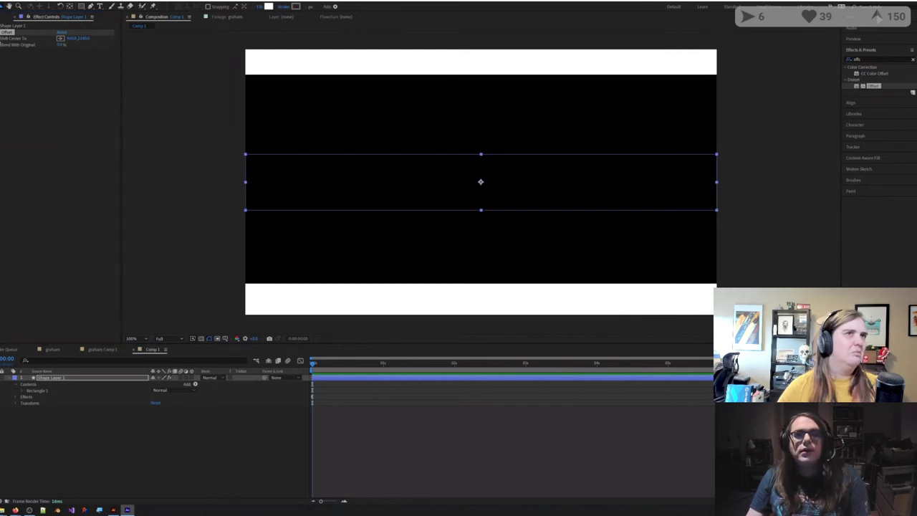
Step: Add the expression [0, time*1000] to the Offset effect's Shift Center To property
{"action": "left_click", "coordinate": [1, 39], "text": "alt"}
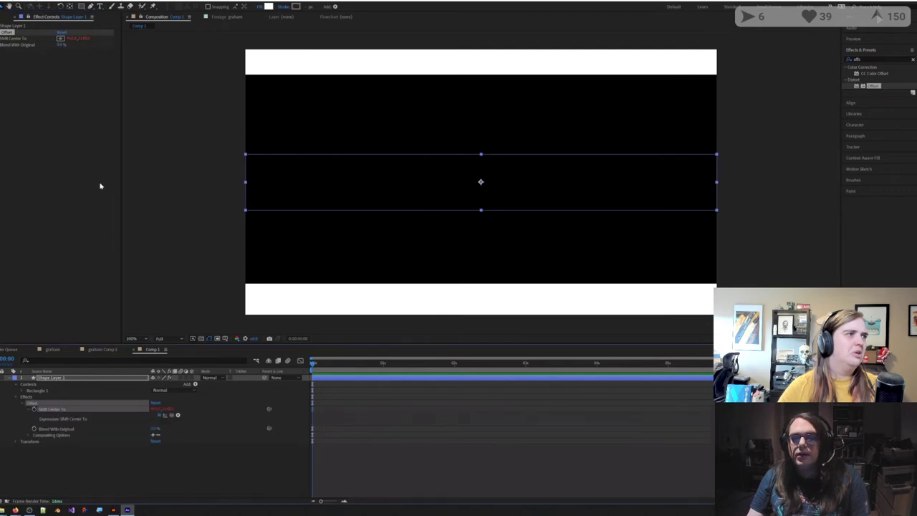
{"action": "type", "text": "[0"}
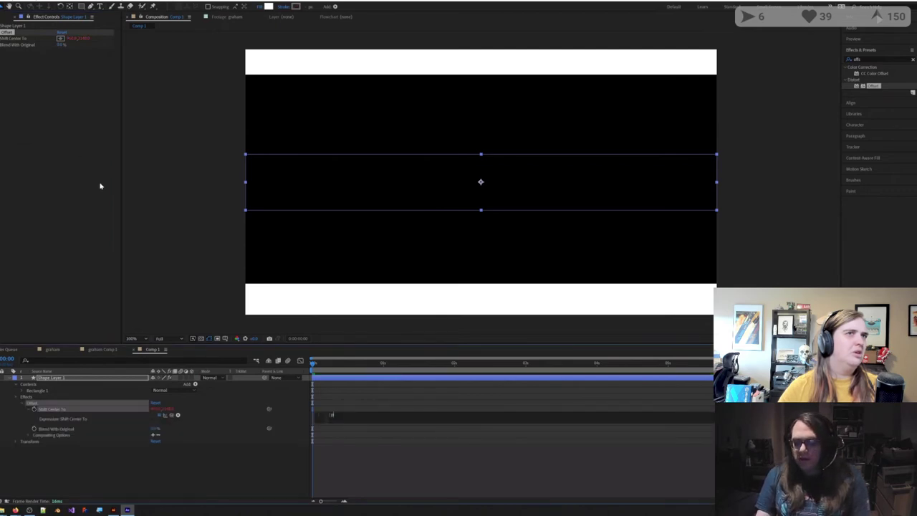
{"action": "type", "text": "0,"}
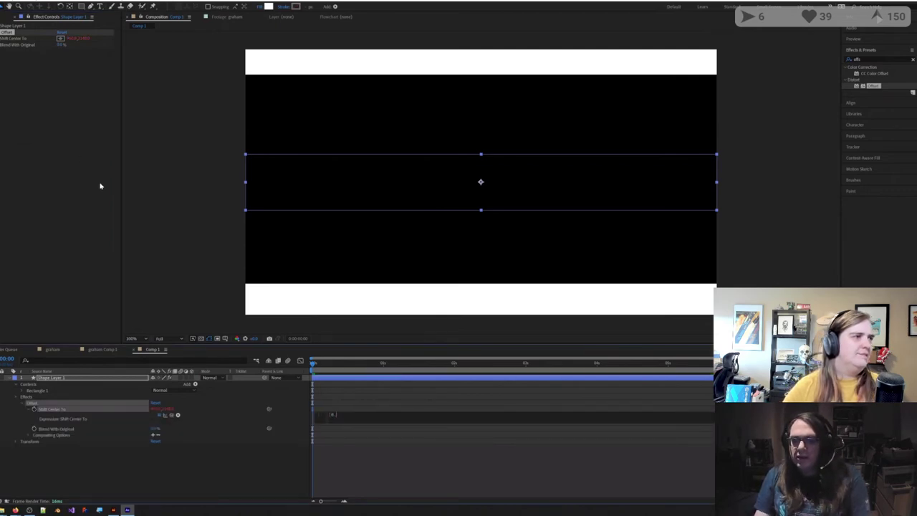
{"action": "type", "text": " time"}
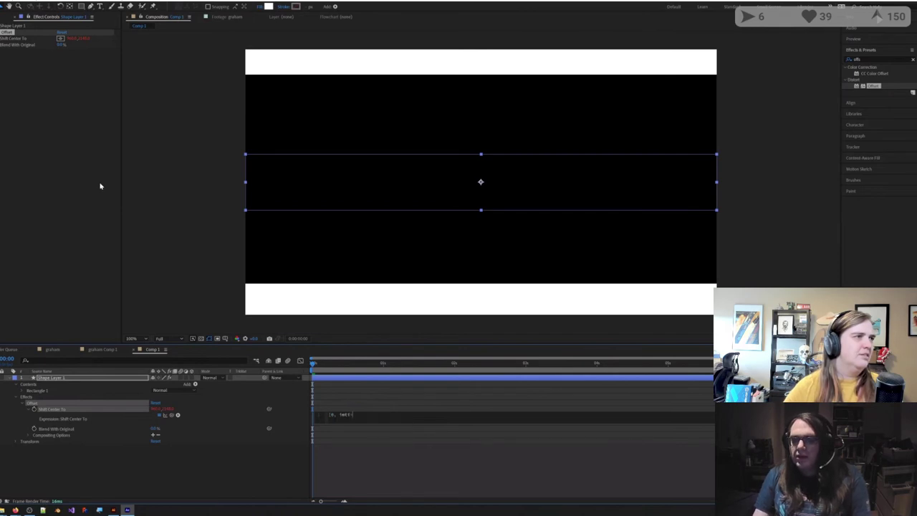
{"action": "key", "text": "BackSpace"}
{"action": "key", "text": "BackSpace"}
{"action": "key", "text": "BackSpace"}
{"action": "key", "text": "BackSpace"}
{"action": "key", "text": "BackSpace"}
{"action": "type", "text": "time"}
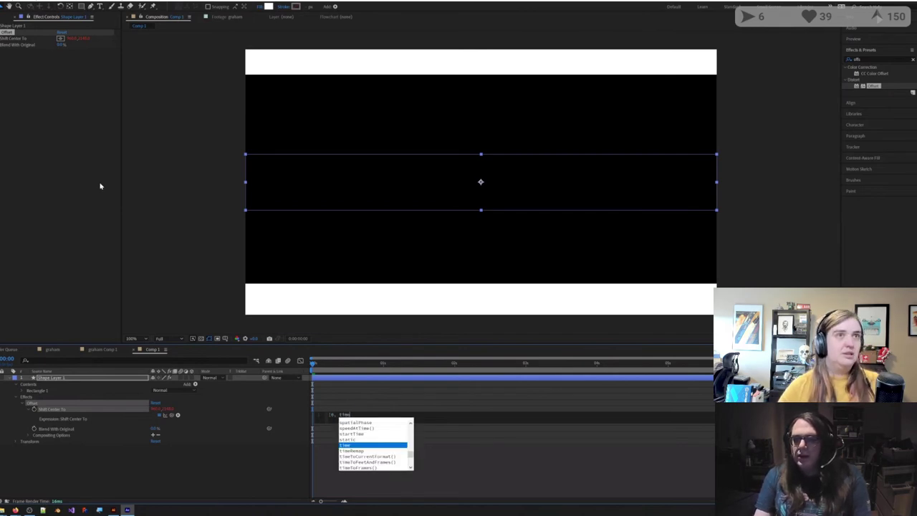
{"action": "type", "text": "*"}
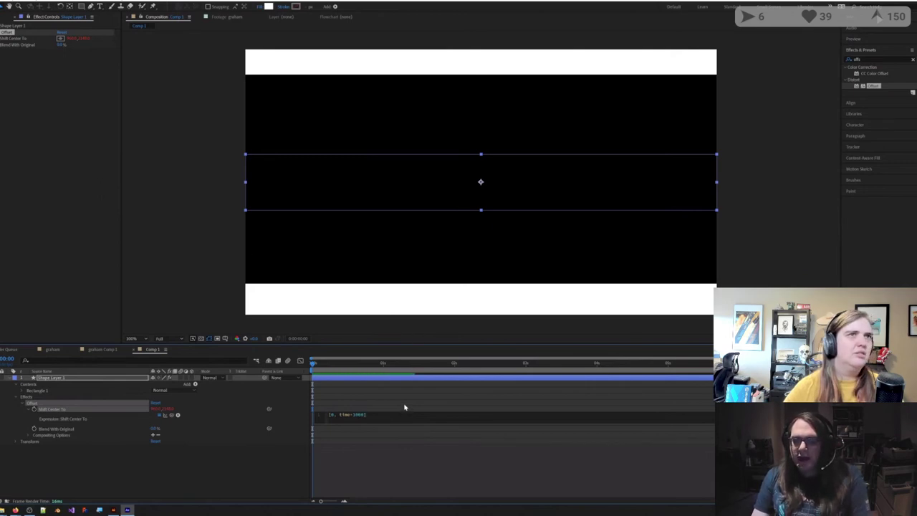
{"action": "key", "text": "KP_Enter"}
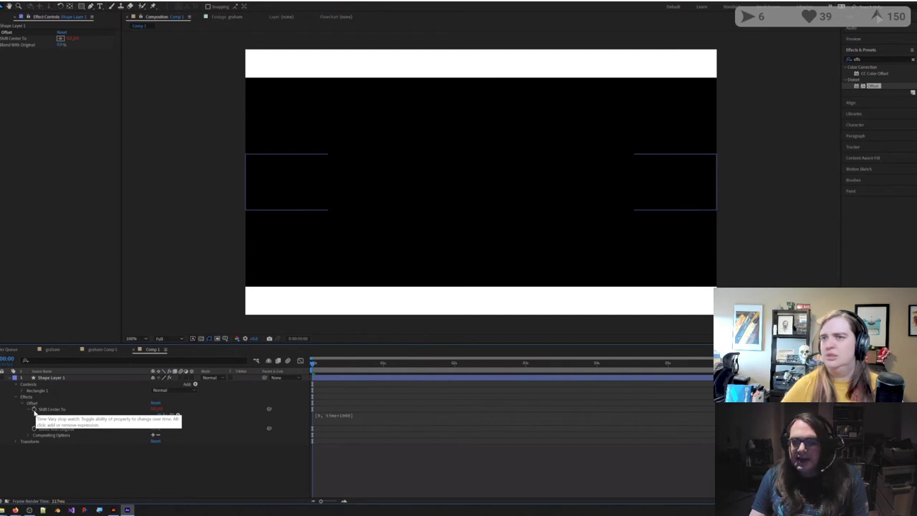
Step: Review the Shift Center To expression and preview the band's looping motion
{"action": "left_click", "coordinate": [384, 415]}
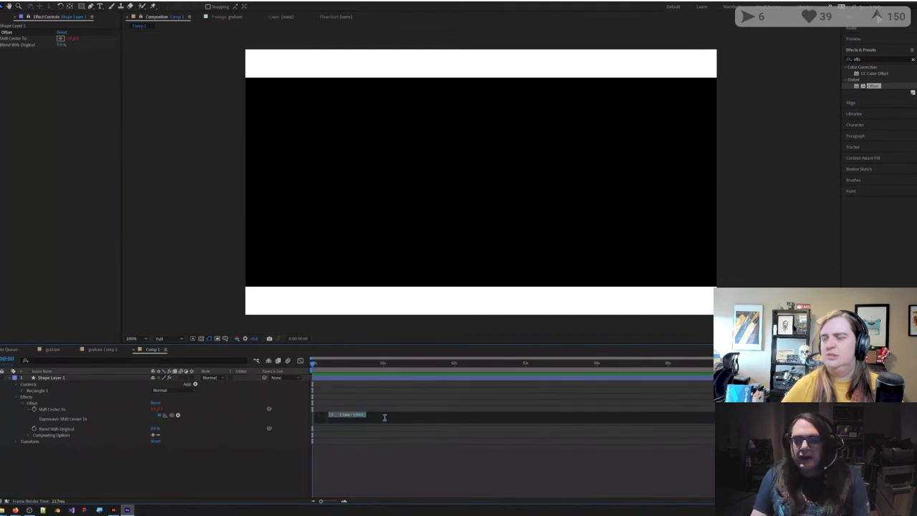
{"action": "left_click_drag", "start_coordinate": [329, 416], "coordinate": [383, 417]}
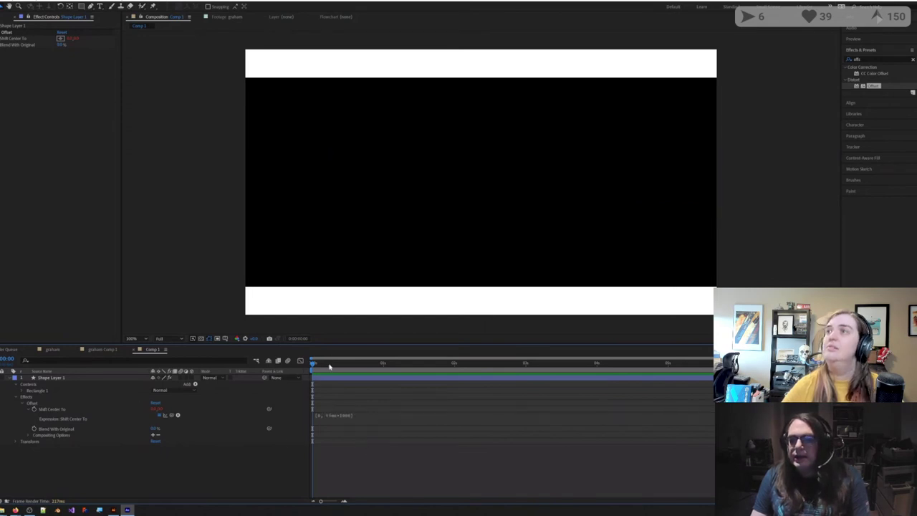
{"action": "key", "text": "space"}
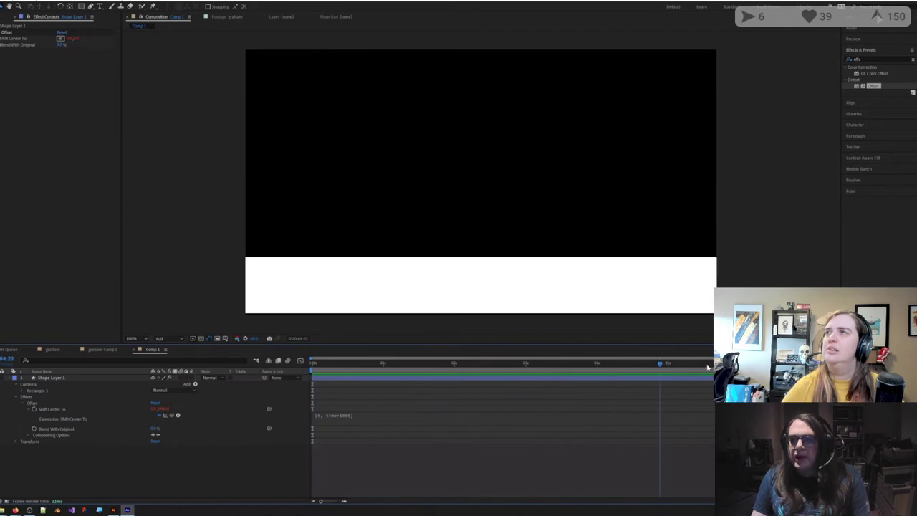
{"action": "key", "text": "space"}
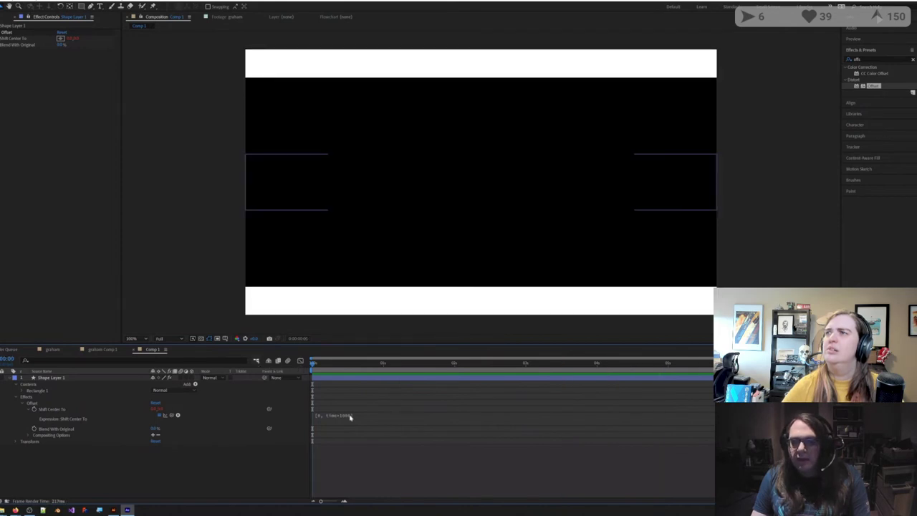
Step: Change the Shift Center To expression to [0, time*10000]
{"action": "left_click", "coordinate": [352, 416]}
{"action": "left_click", "coordinate": [359, 415]}
{"action": "type", "text": "10000"}
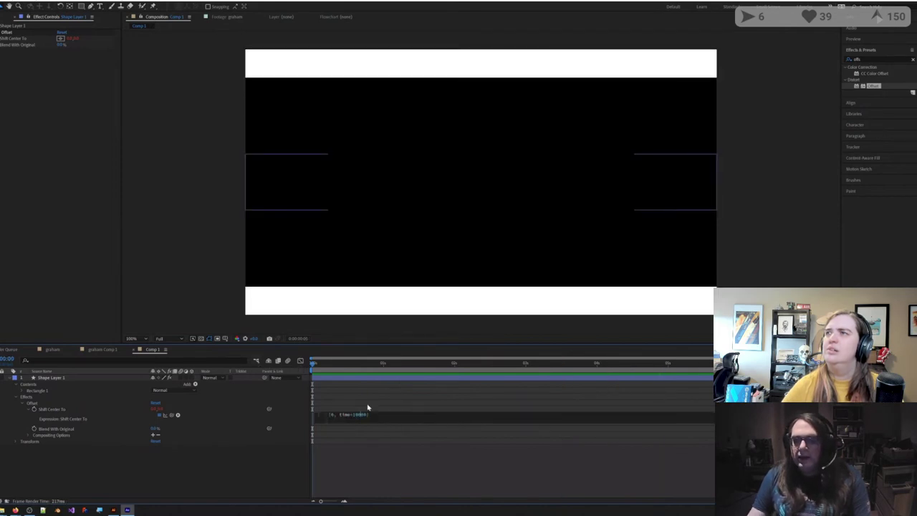
{"action": "key", "text": "KP_Enter"}
Step: Play and scrub the composition to check the band's faster motion
{"action": "key", "text": "space"}
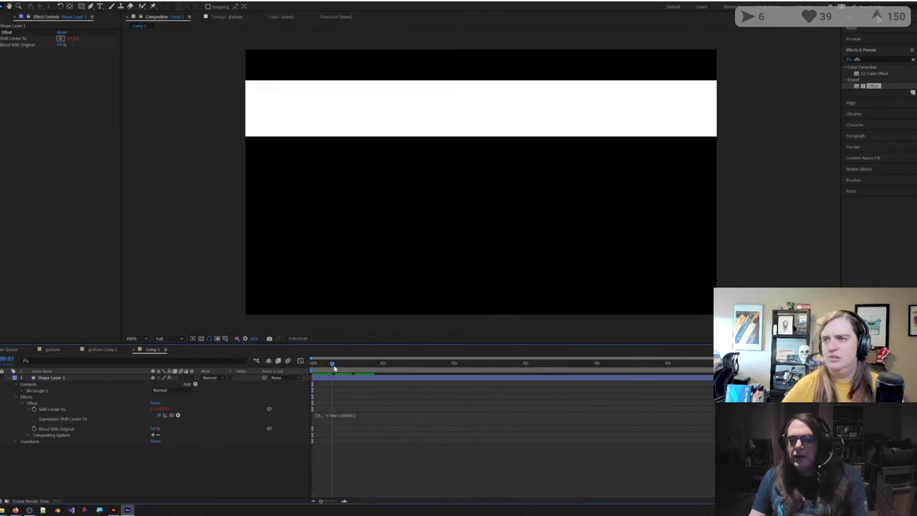
{"action": "key", "text": "space"}
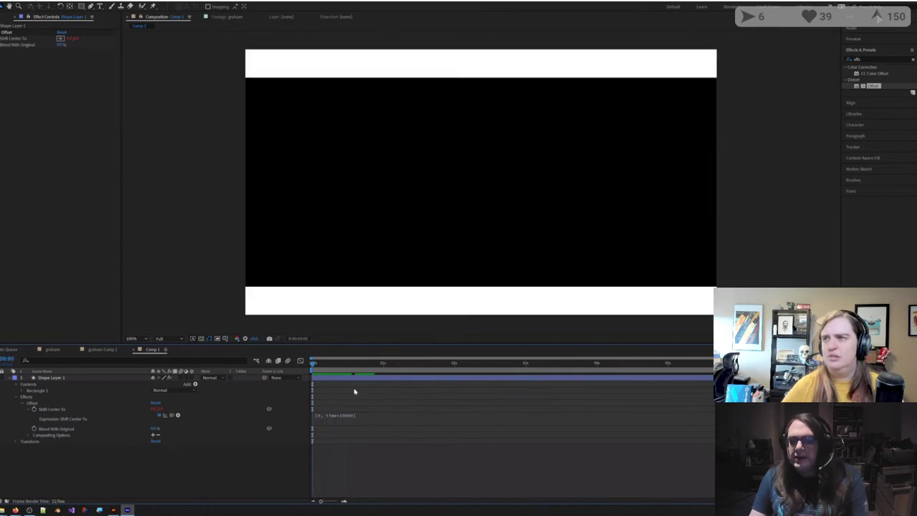
{"action": "key", "text": "space"}
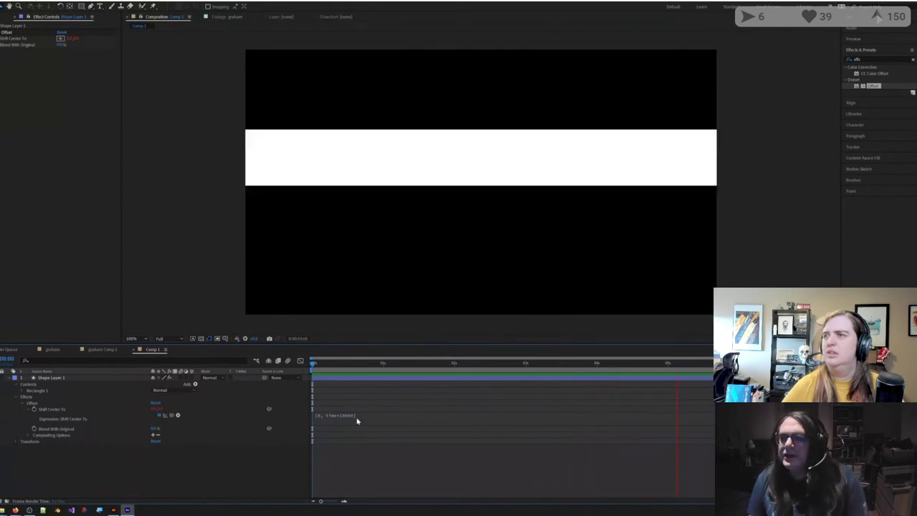
{"action": "left_click_drag", "start_coordinate": [416, 370], "coordinate": [314, 367]}
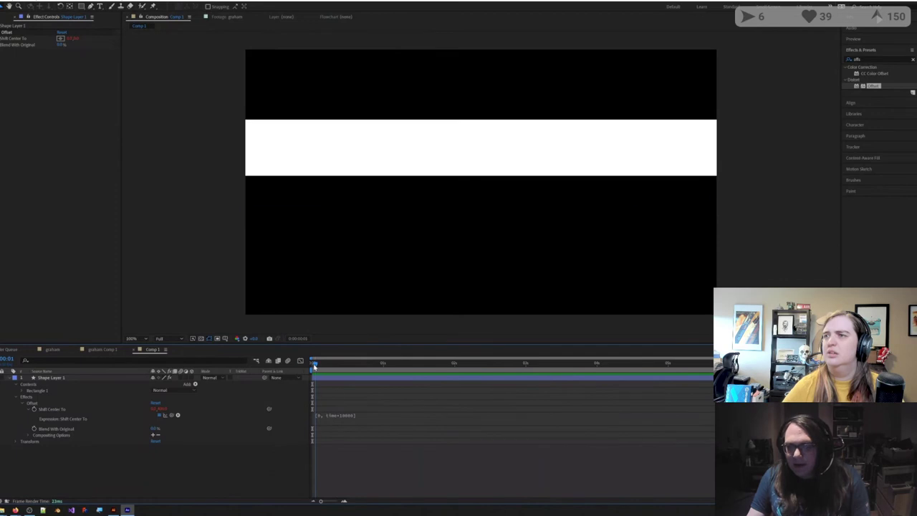
Step: Change the Shift Center To expression to [0, time*1000] * gaussRandom(0.9,1.1) and preview the band's motion
{"action": "left_click", "coordinate": [352, 417]}
{"action": "left_click", "coordinate": [357, 415]}
{"action": "key", "text": "BackSpace"}
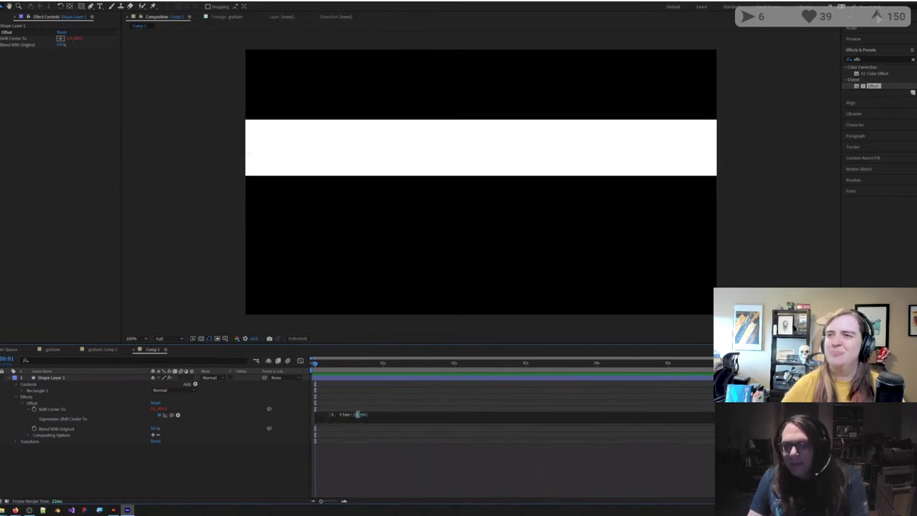
{"action": "left_click", "coordinate": [374, 416]}
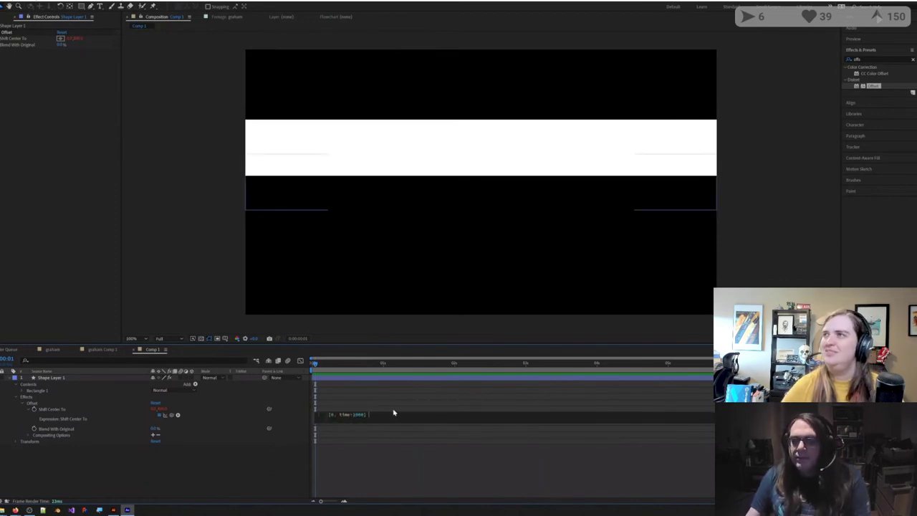
{"action": "type", "text": "+ "}
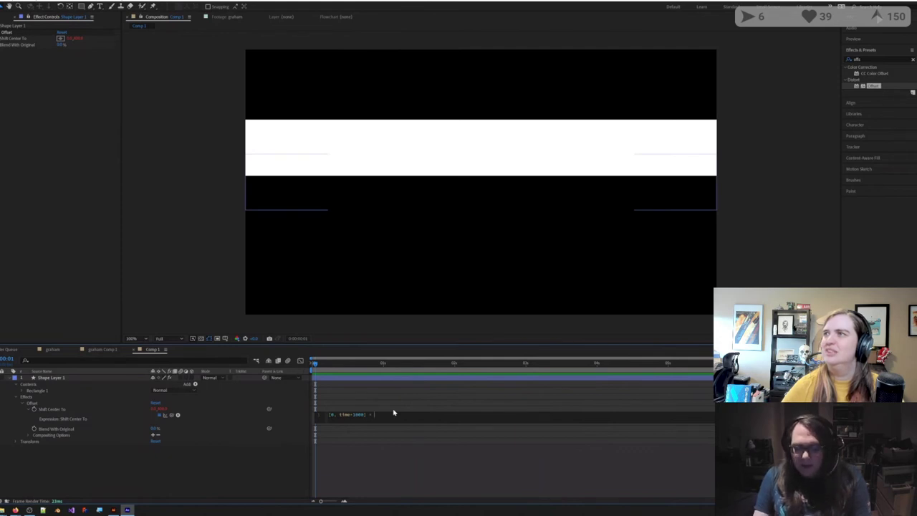
{"action": "type", "text": "gaussRandom()"}
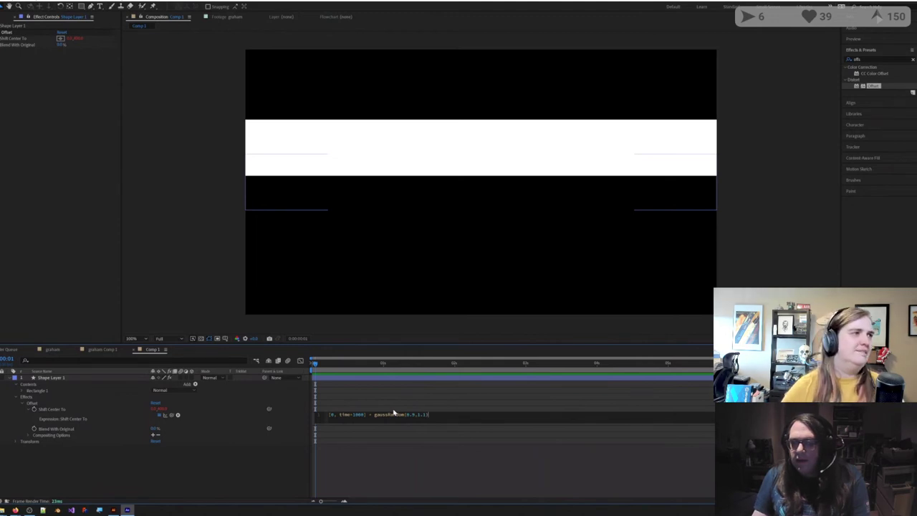
{"action": "left_click", "coordinate": [393, 410]}
{"action": "mouse_move", "coordinate": [319, 370]}
{"action": "left_mouse_down"}
{"action": "mouse_move", "coordinate": [332, 368]}
{"action": "mouse_move", "coordinate": [313, 364]}
{"action": "left_mouse_up"}
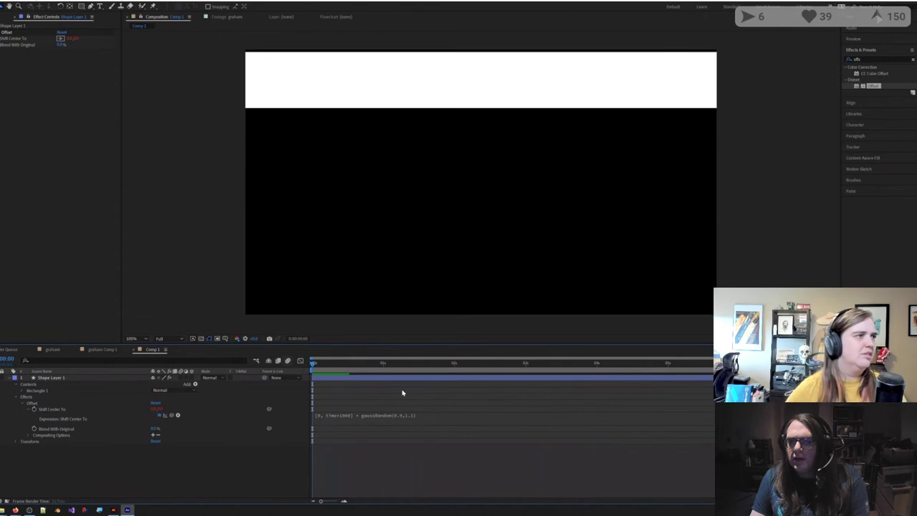
{"action": "key", "text": "space"}
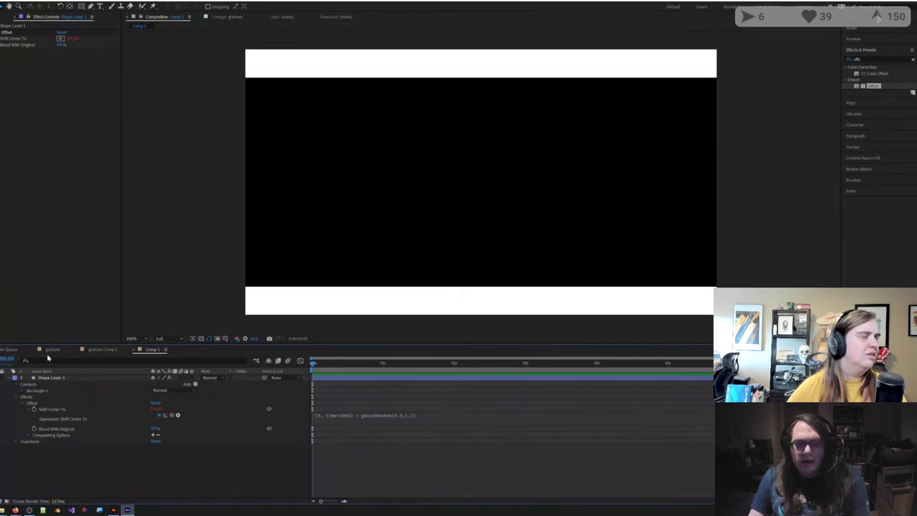
Step: Add Comp 1 to the graham composition between the two graham Comp 1 layers and scale it up to cover the frame
{"action": "left_click", "coordinate": [52, 350]}
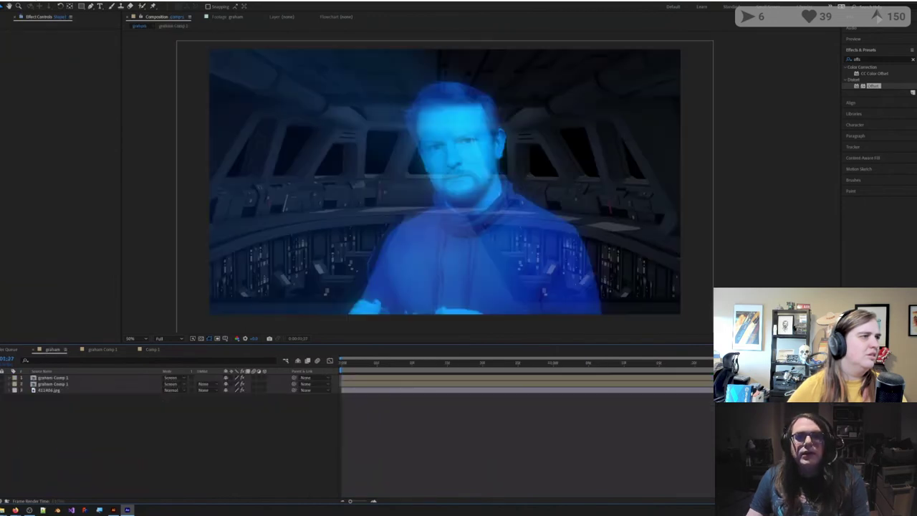
{"action": "left_click", "coordinate": [4, 17]}
{"action": "left_click_drag", "start_coordinate": [4, 121], "coordinate": [71, 384]}
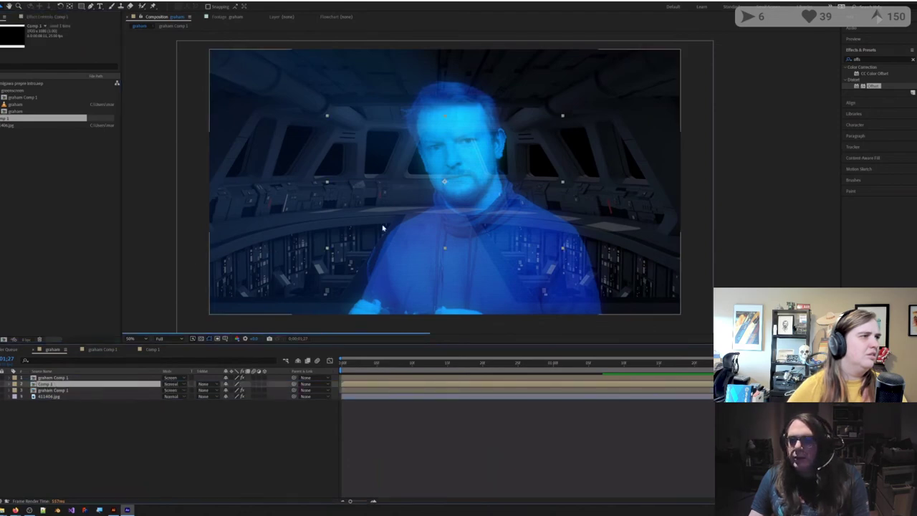
{"action": "left_click_drag", "start_coordinate": [445, 251], "coordinate": [450, 320]}
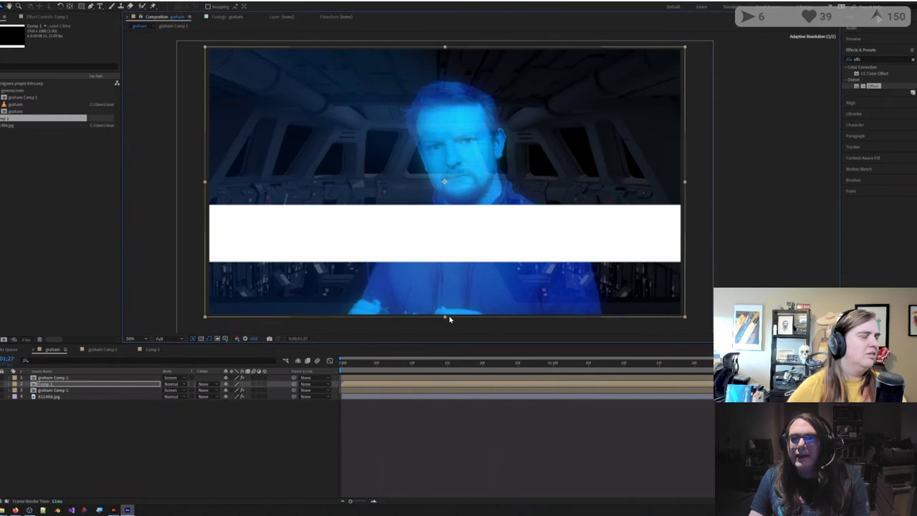
Step: Duplicate the lower graham Comp 1 layer and place the copy directly above the Comp 1 layer
{"action": "left_click", "coordinate": [46, 385]}
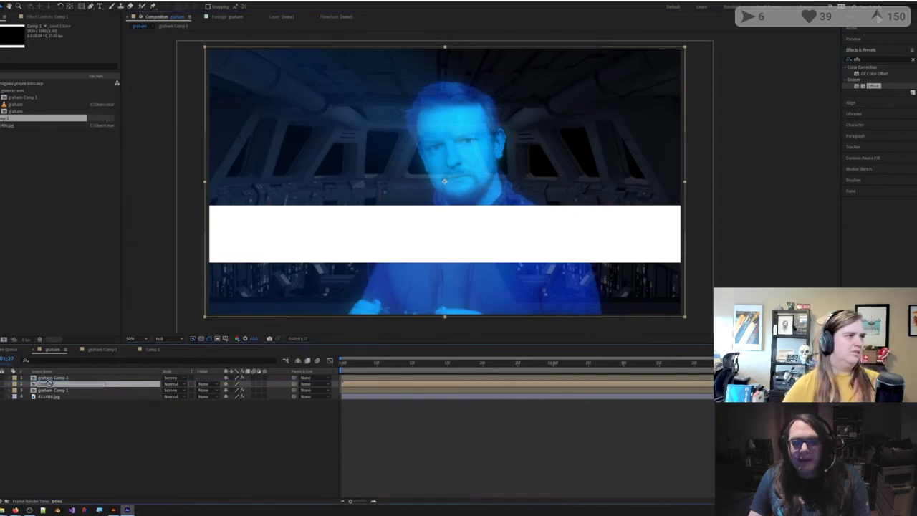
{"action": "left_click", "coordinate": [55, 392]}
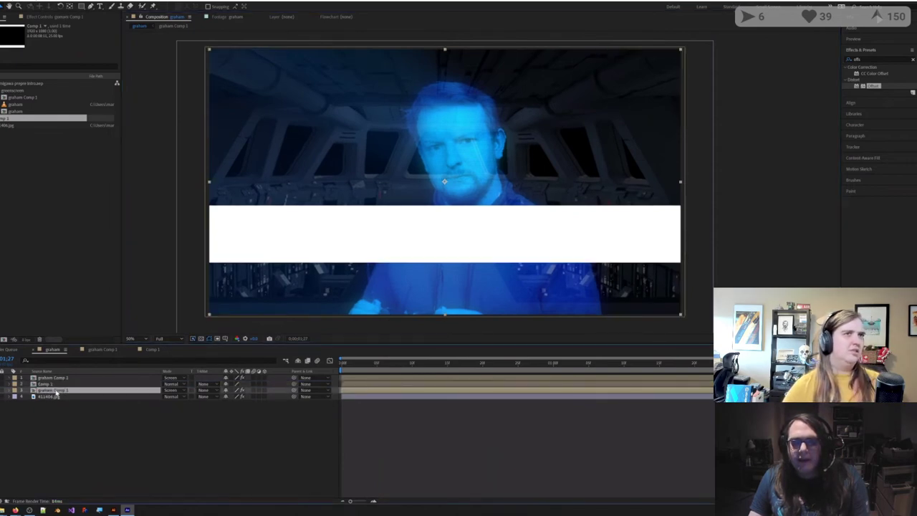
{"action": "key", "text": "ctrl+d"}
{"action": "left_click_drag", "start_coordinate": [47, 392], "coordinate": [48, 382]}
Step: Remove all effects, from Tint through Wave Warp 2, from the duplicated graham Comp 1 layer
{"action": "left_click", "coordinate": [32, 17]}
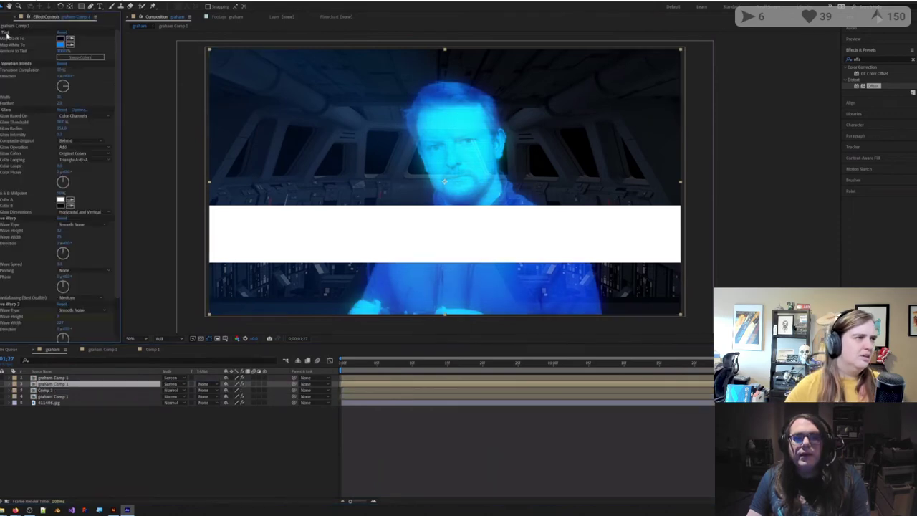
{"action": "left_click", "coordinate": [7, 34]}
{"action": "left_click", "coordinate": [10, 304], "text": "shift"}
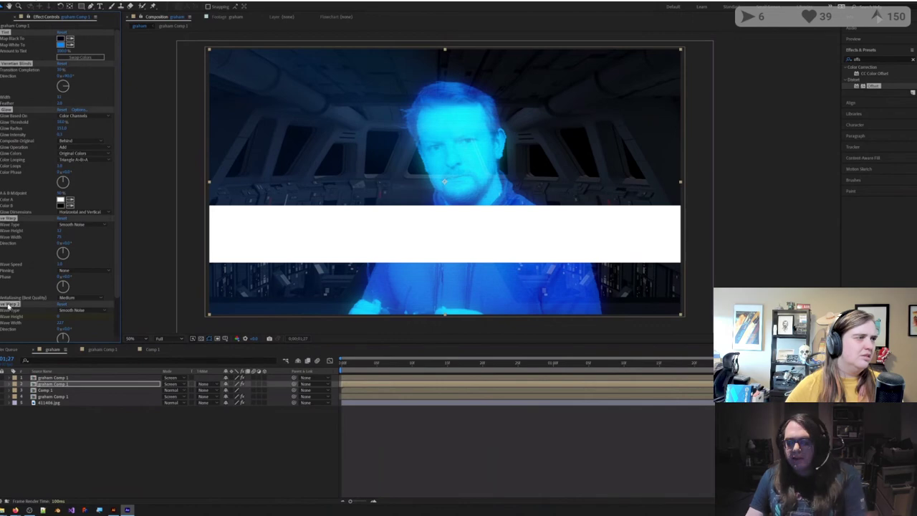
{"action": "key", "text": "Delete"}
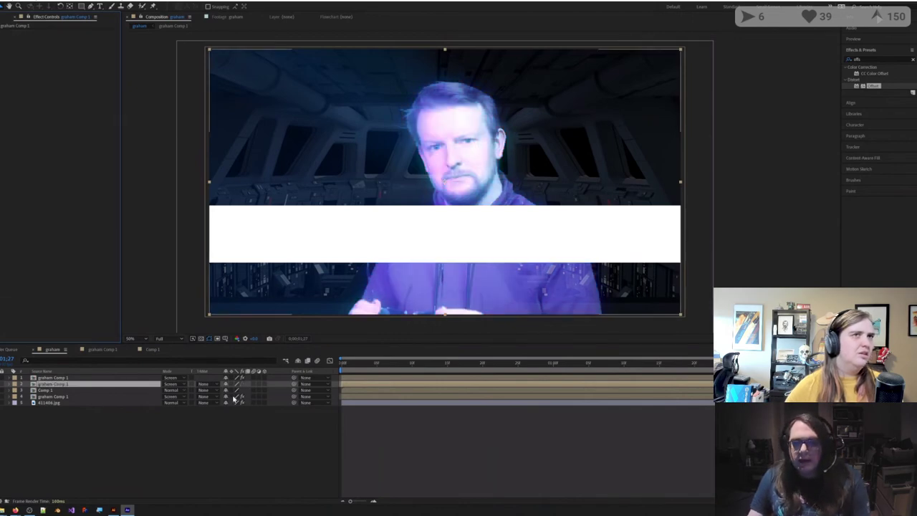
Step: Set the Comp 1 layer's track matte to Alpha Matte "graham Comp 1" so the band is confined to the figure
{"action": "left_click", "coordinate": [200, 391]}
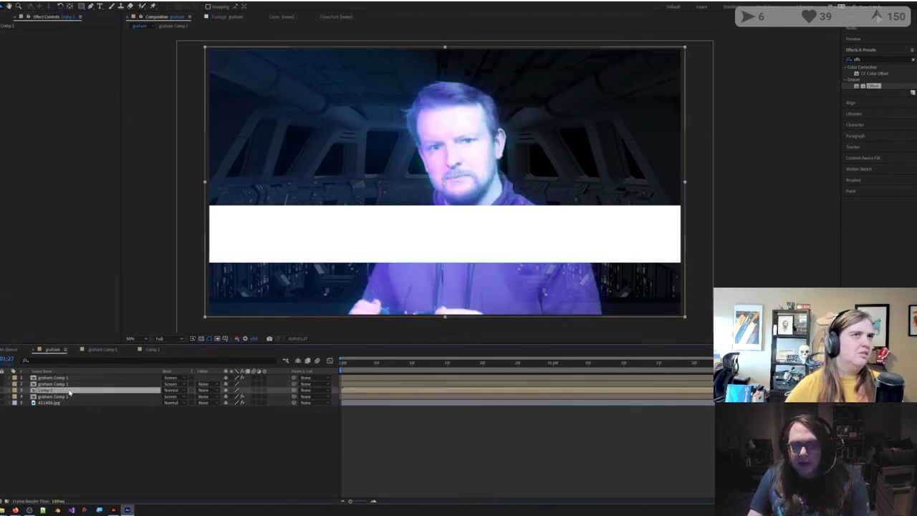
{"action": "left_click", "coordinate": [200, 390]}
{"action": "left_click", "coordinate": [218, 408]}
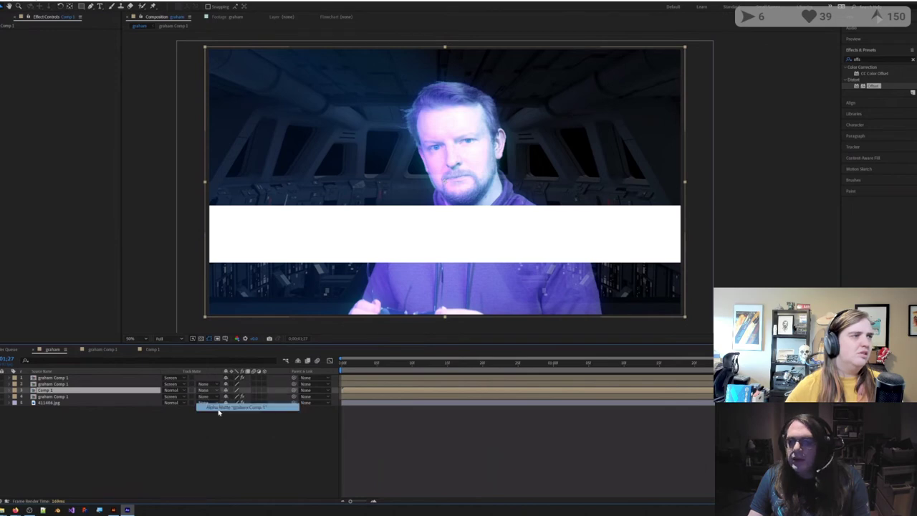
{"action": "left_click", "coordinate": [112, 455]}
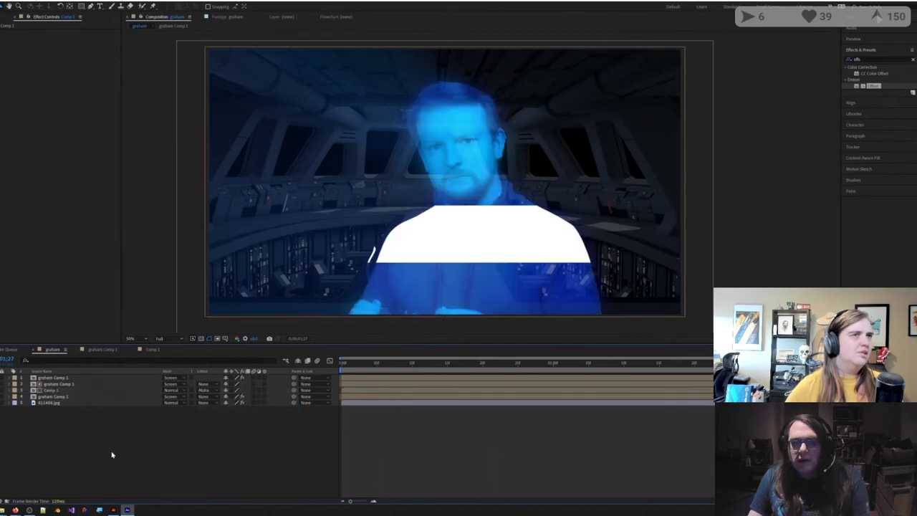
Step: Set the Comp 1 layer's blending mode to Screen and lower its opacity so the face shows through the band
{"action": "left_click", "coordinate": [59, 385]}
{"action": "left_click", "coordinate": [53, 391]}
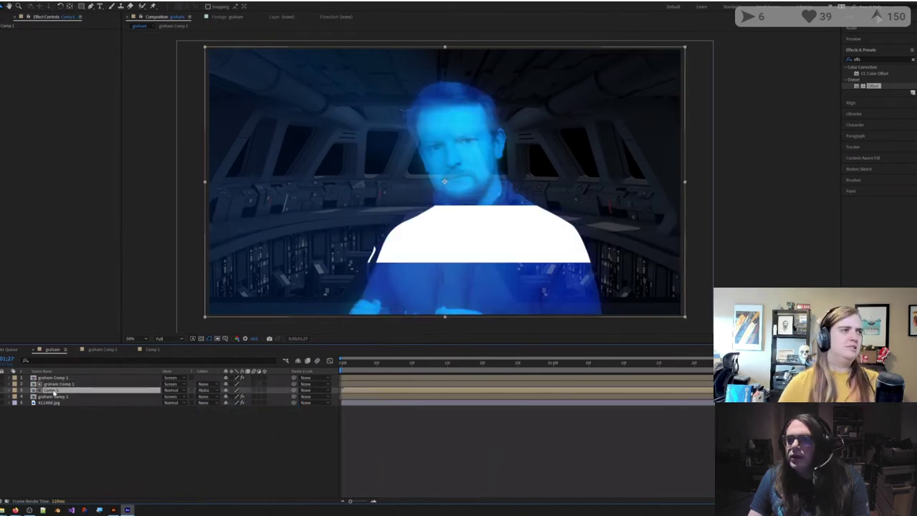
{"action": "left_click", "coordinate": [569, 364]}
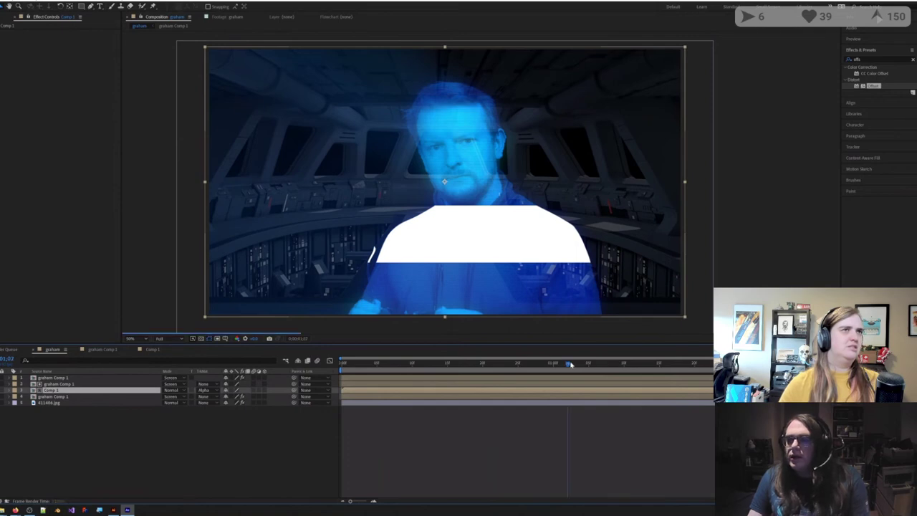
{"action": "left_click_drag", "start_coordinate": [571, 365], "coordinate": [688, 366]}
{"action": "left_click", "coordinate": [180, 392]}
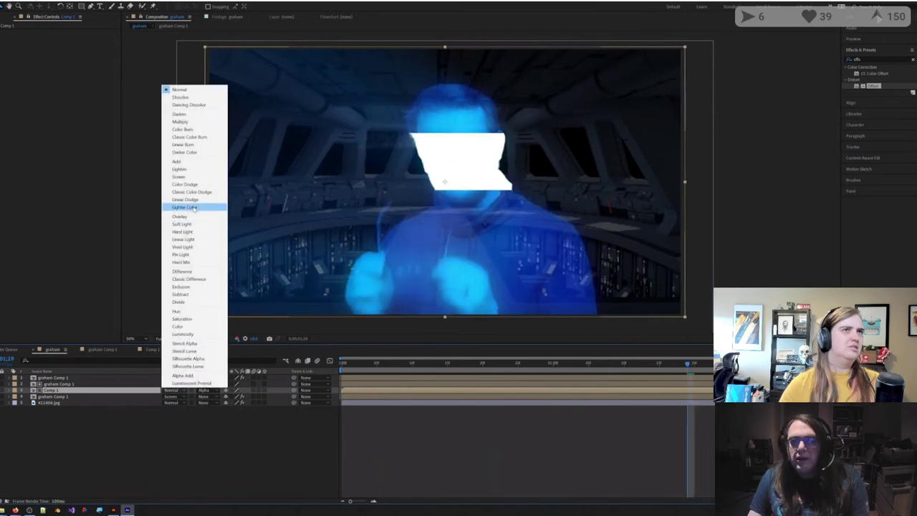
{"action": "left_click", "coordinate": [194, 177]}
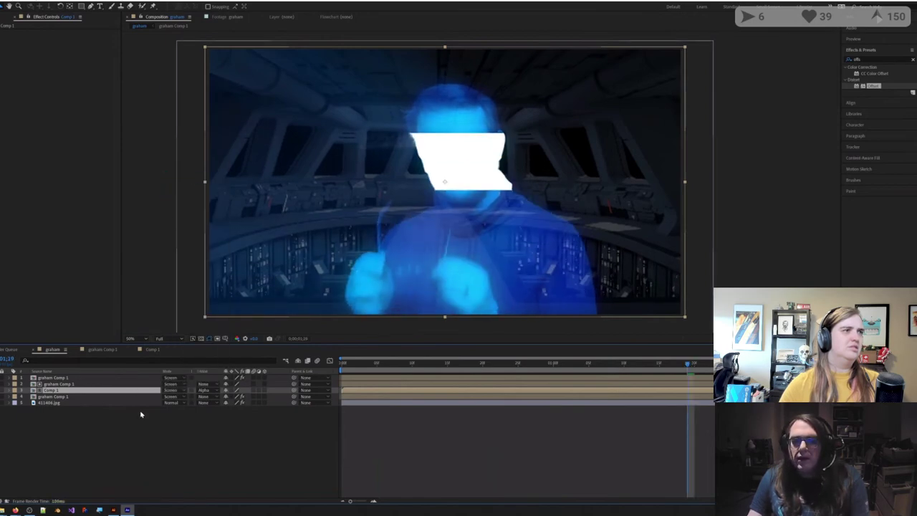
{"action": "key", "text": "t"}
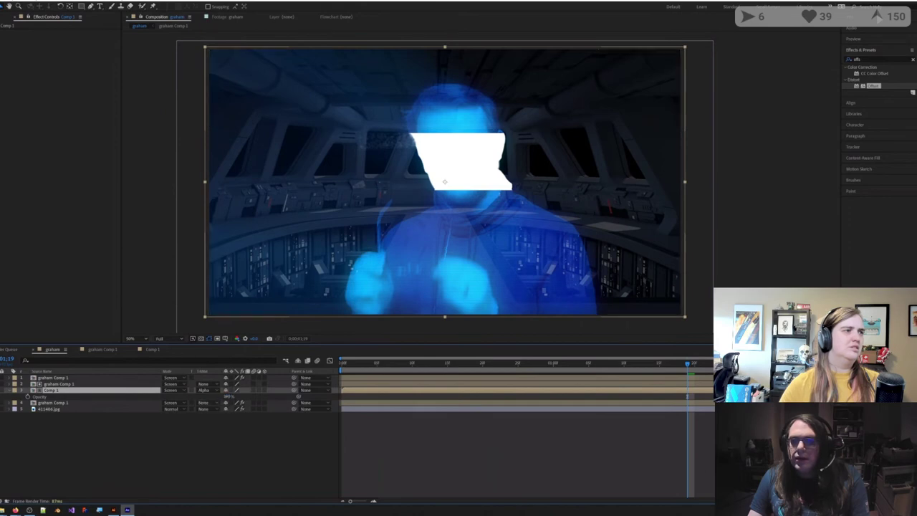
{"action": "left_click_drag", "start_coordinate": [226, 396], "coordinate": [191, 395]}
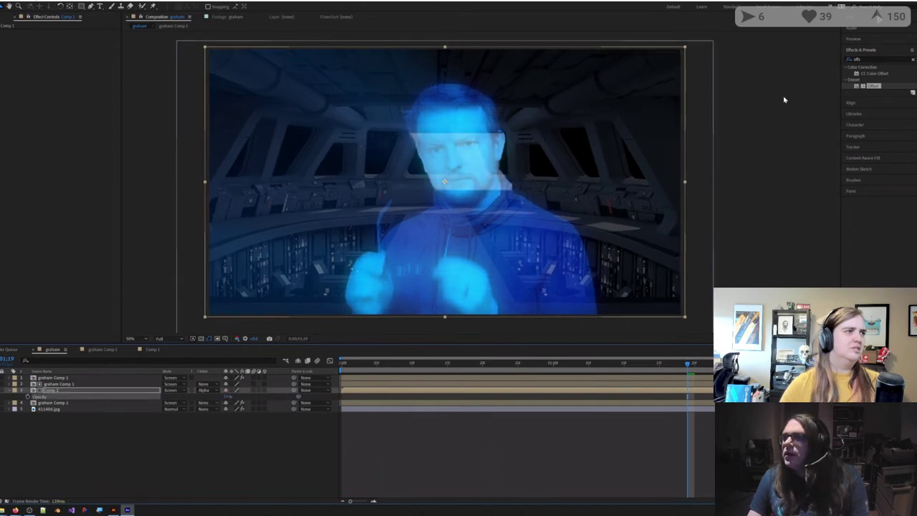
Step: Apply Fast Box Blur to the Comp 1 layer with a small Blur Radius to soften the band's edges
{"action": "left_click_drag", "start_coordinate": [870, 60], "coordinate": [841, 55]}
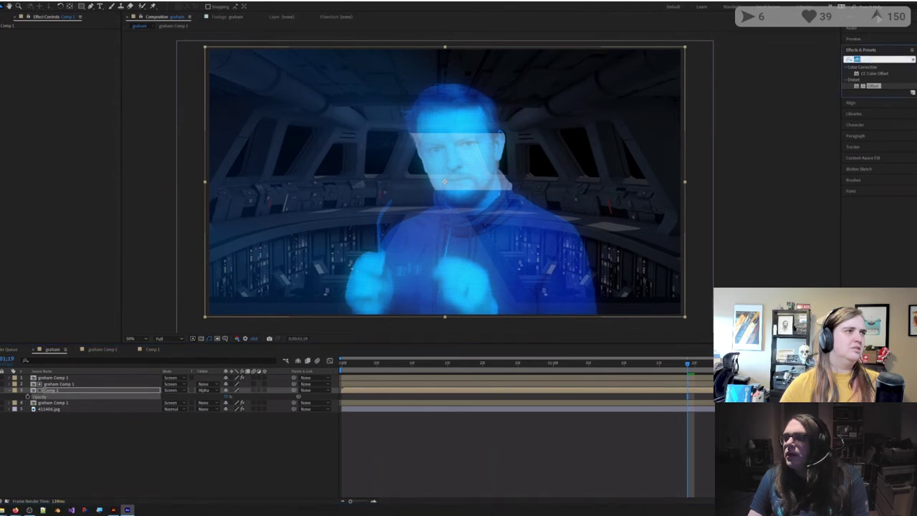
{"action": "type", "text": "fast"}
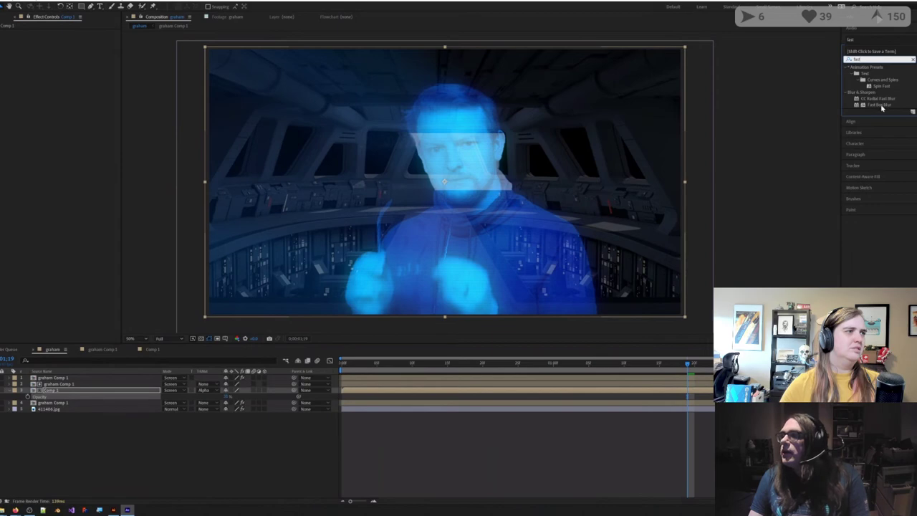
{"action": "double_click", "coordinate": [882, 108]}
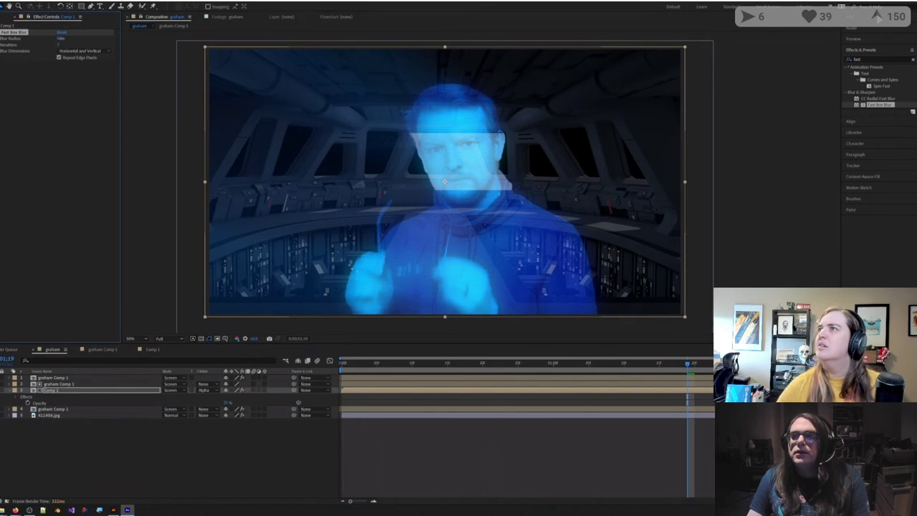
{"action": "left_click_drag", "start_coordinate": [61, 38], "coordinate": [60, 38]}
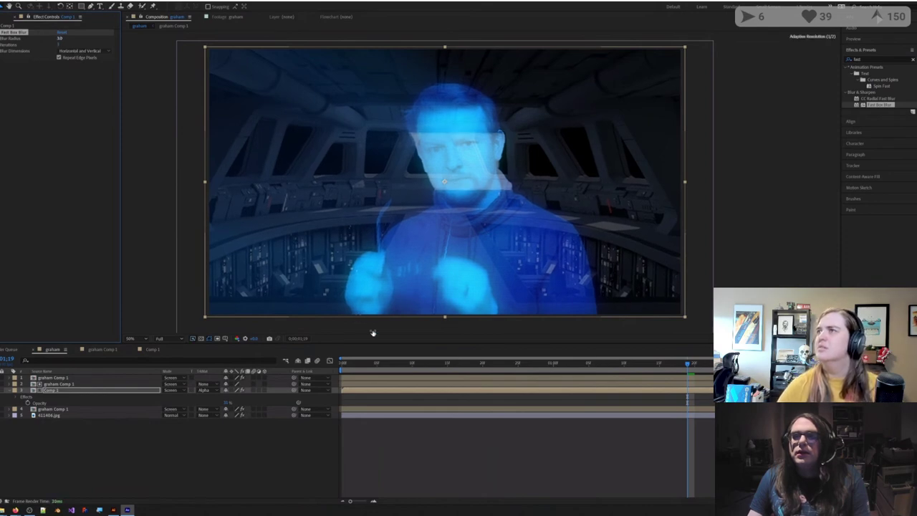
{"action": "left_click", "coordinate": [656, 461]}
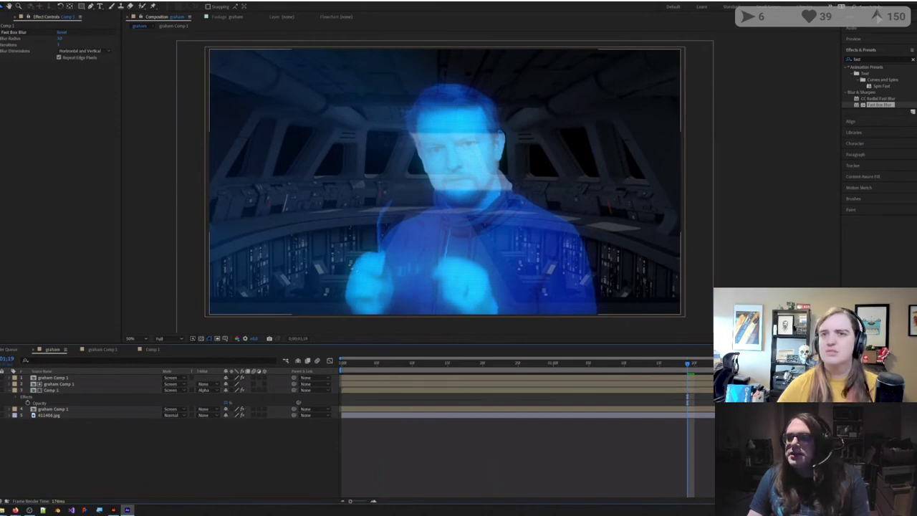
Step: Play and scrub the graham composition to check the scan band moving over the hologram
{"action": "key", "text": "space"}
{"action": "left_click_drag", "start_coordinate": [708, 364], "coordinate": [495, 366]}
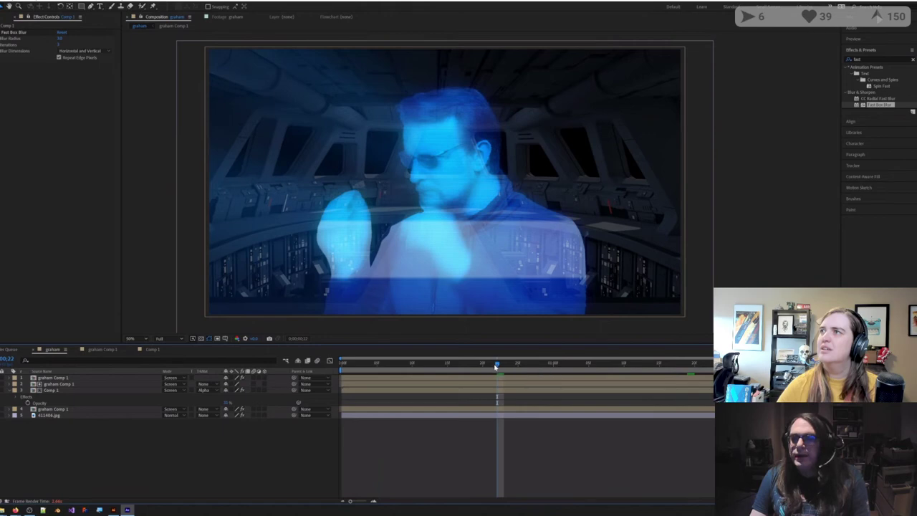
{"action": "left_click", "coordinate": [507, 366]}
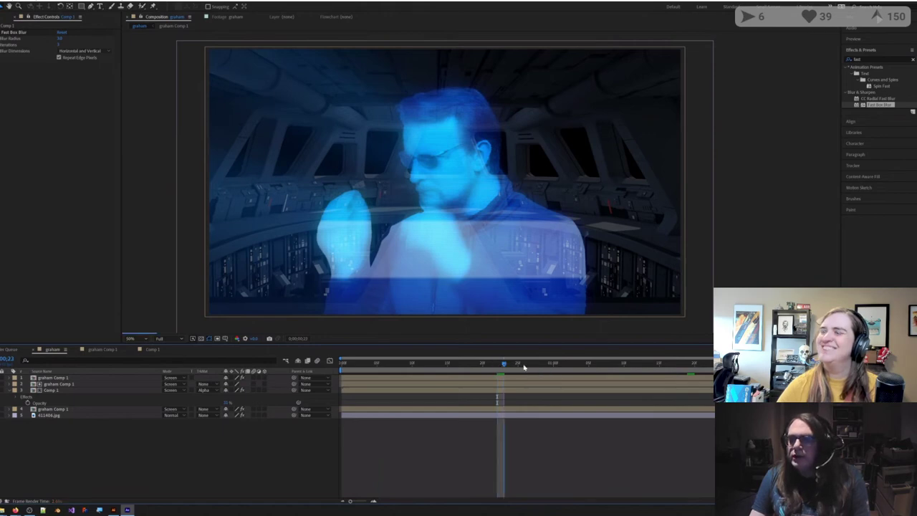
{"action": "left_click_drag", "start_coordinate": [523, 367], "coordinate": [659, 369]}
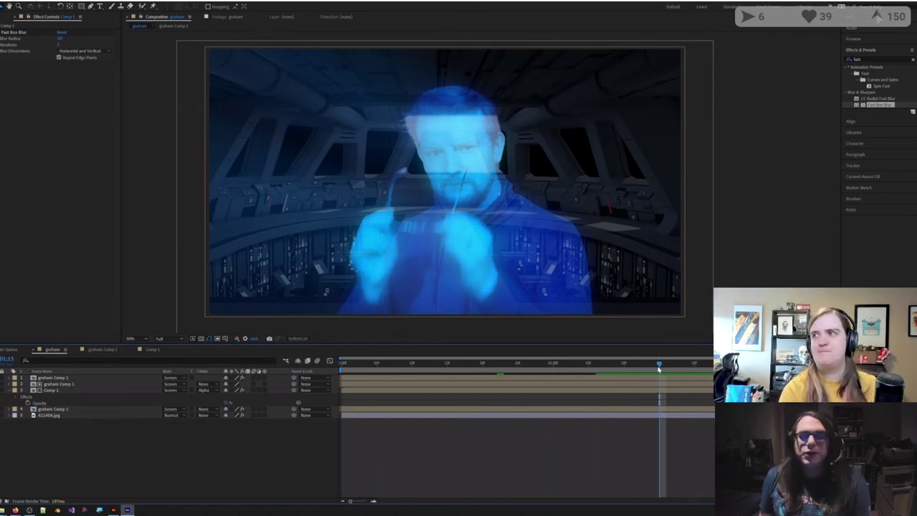
{"action": "left_click_drag", "start_coordinate": [659, 369], "coordinate": [885, 368]}
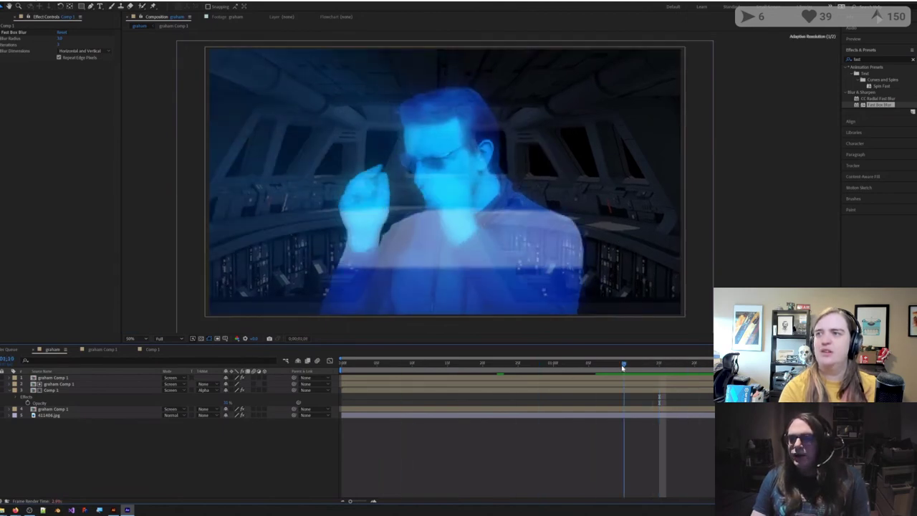
{"action": "left_click_drag", "start_coordinate": [663, 371], "coordinate": [638, 363]}
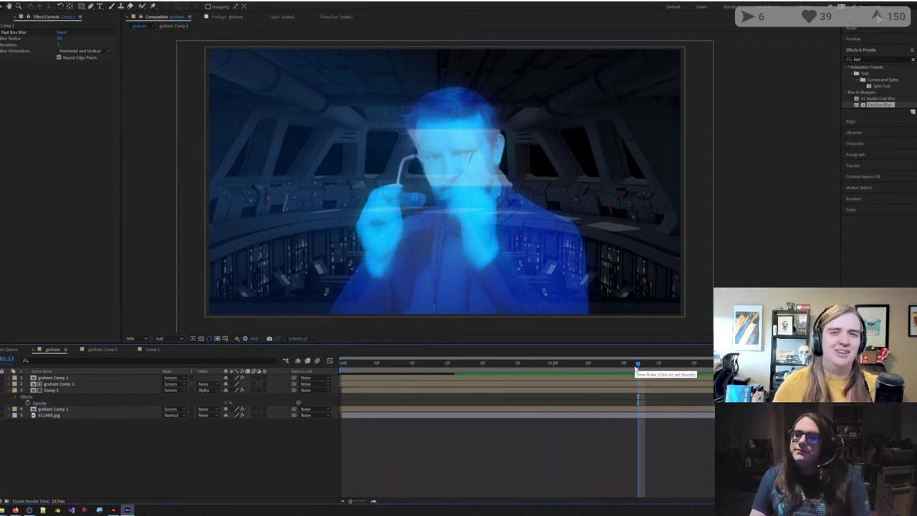
{"action": "key", "text": "space"}
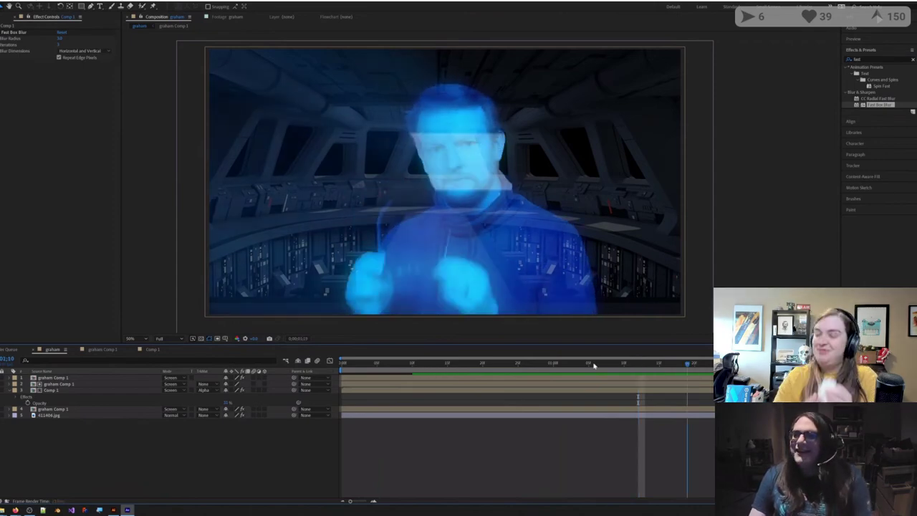
{"action": "left_click_drag", "start_coordinate": [593, 365], "coordinate": [455, 370]}
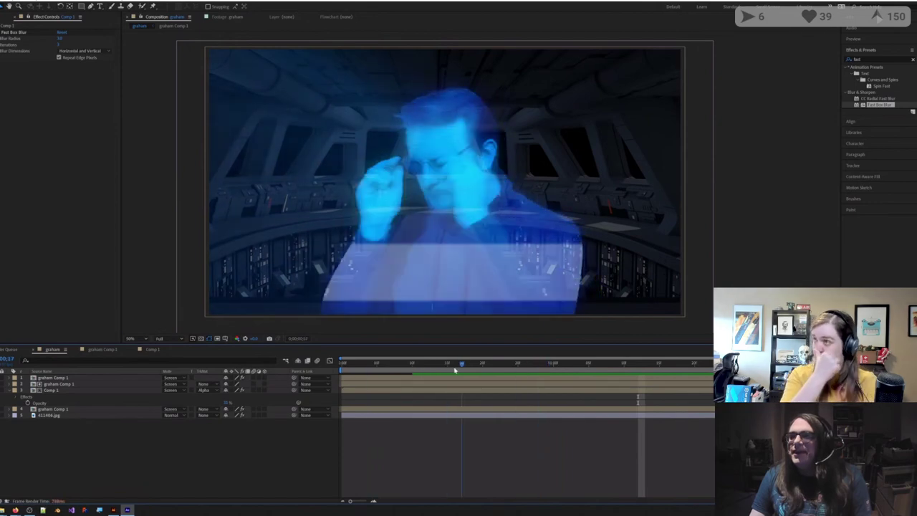
Step: Preview the graham composition from its first frame, then scrub back to frame 21 to examine the scan band
{"action": "left_click", "coordinate": [66, 391]}
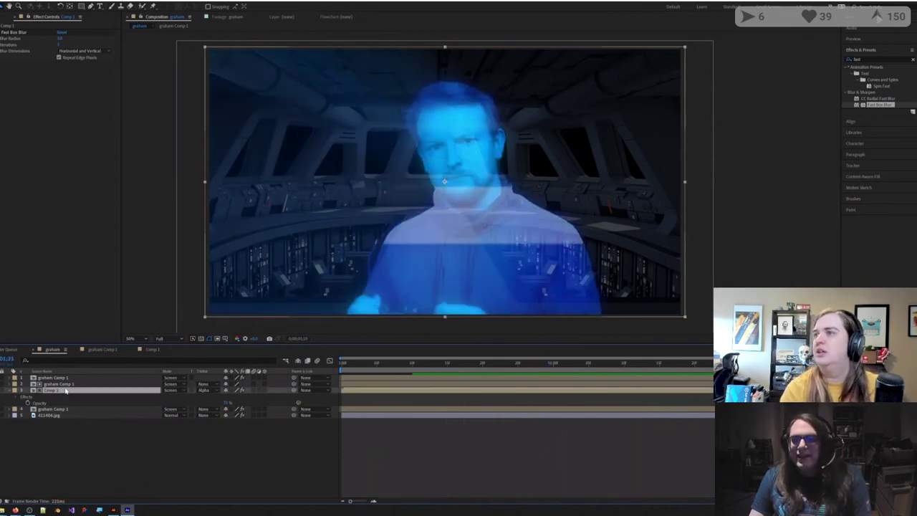
{"action": "left_click", "coordinate": [491, 442]}
{"action": "key", "text": "Home"}
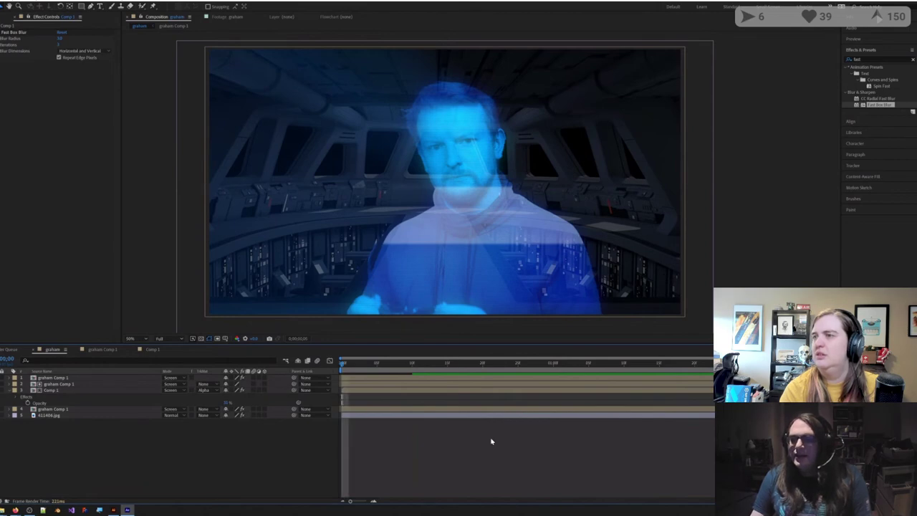
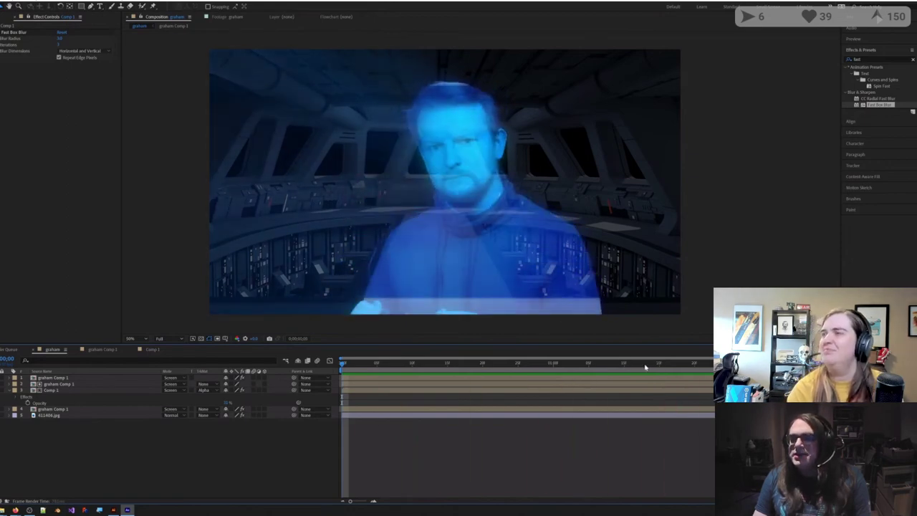
{"action": "left_click_drag", "start_coordinate": [535, 366], "coordinate": [490, 367]}
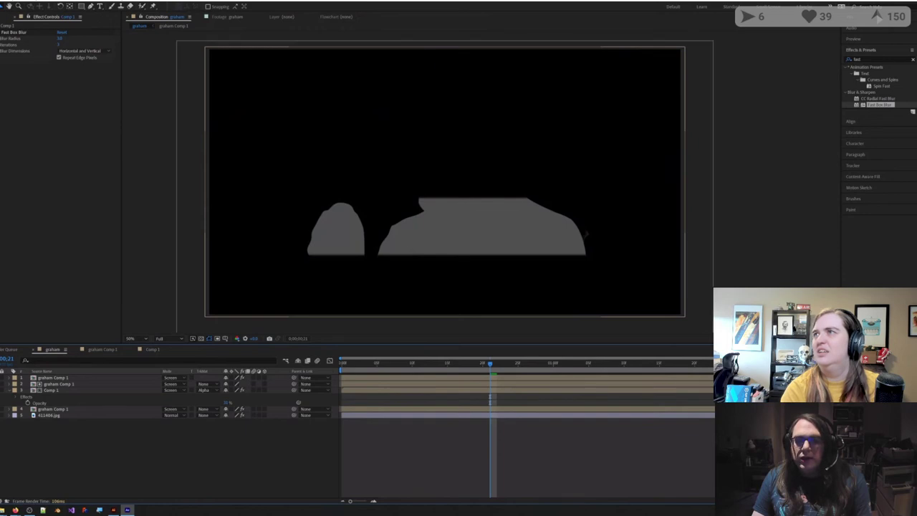
Step: Pre-compose the matte graham Comp 1 layer and the Comp 1 band layer together, then scrub to check the result
{"action": "left_click", "coordinate": [55, 384]}
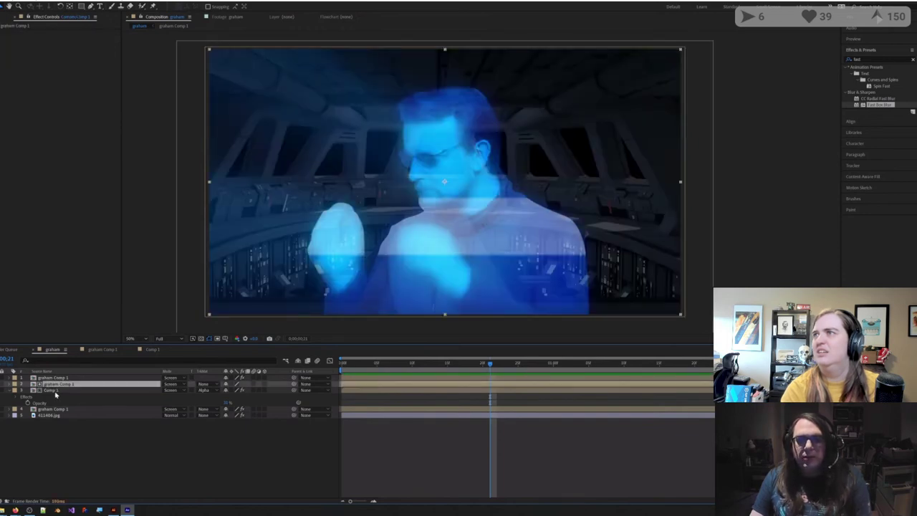
{"action": "left_click", "coordinate": [55, 391], "text": "shift"}
{"action": "left_click", "coordinate": [30, 2]}
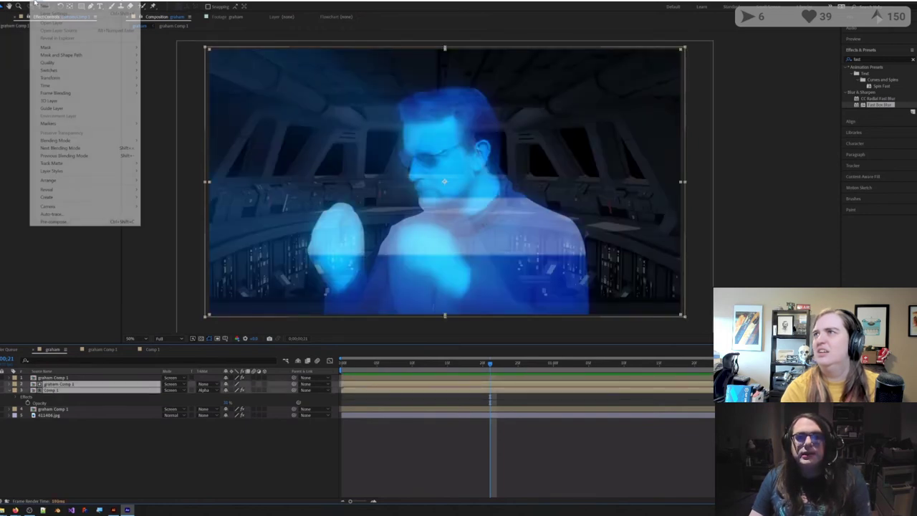
{"action": "left_click", "coordinate": [75, 221]}
{"action": "left_click", "coordinate": [77, 101]}
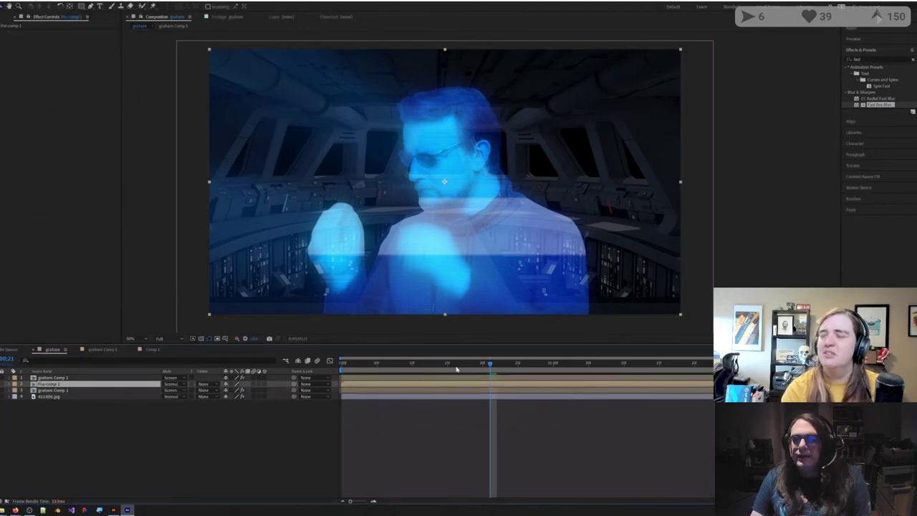
{"action": "left_click_drag", "start_coordinate": [504, 365], "coordinate": [470, 366]}
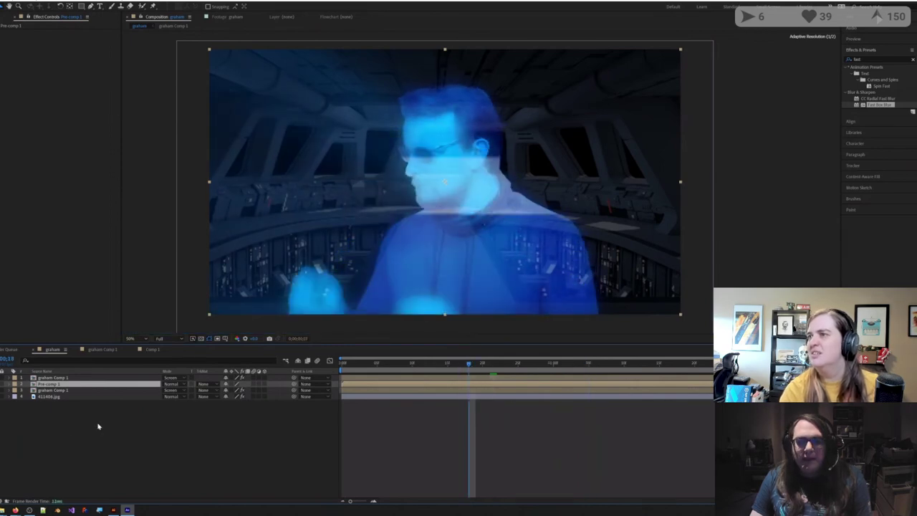
{"action": "left_click", "coordinate": [51, 403]}
{"action": "left_click", "coordinate": [47, 385]}
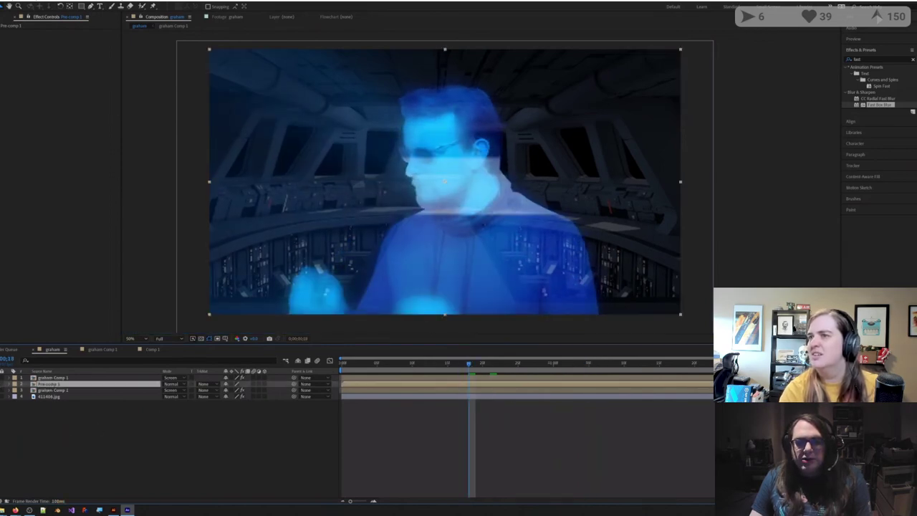
{"action": "left_click", "coordinate": [56, 392]}
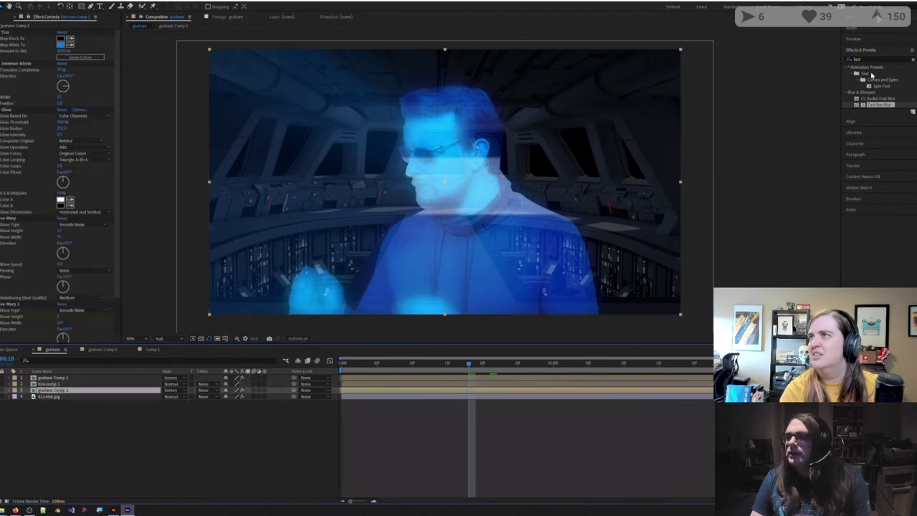
{"action": "left_click", "coordinate": [53, 399]}
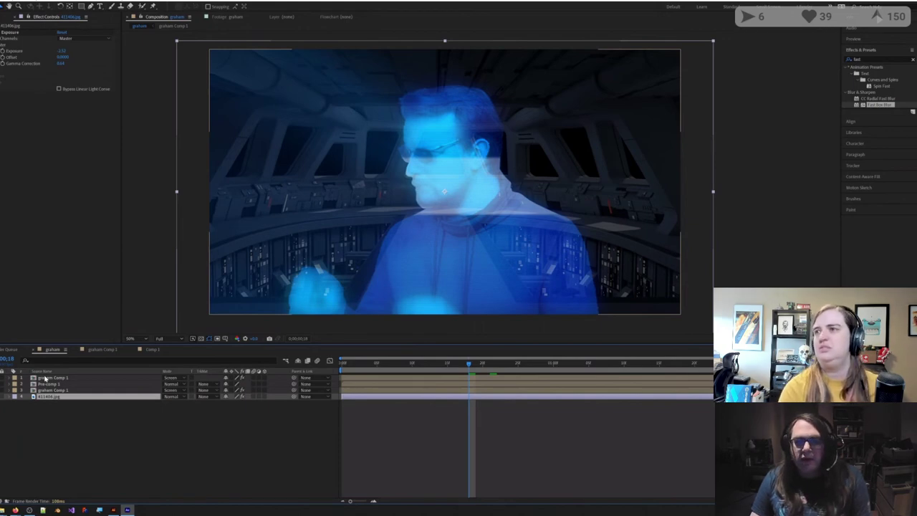
{"action": "left_click", "coordinate": [93, 383]}
{"action": "key", "text": "F2"}
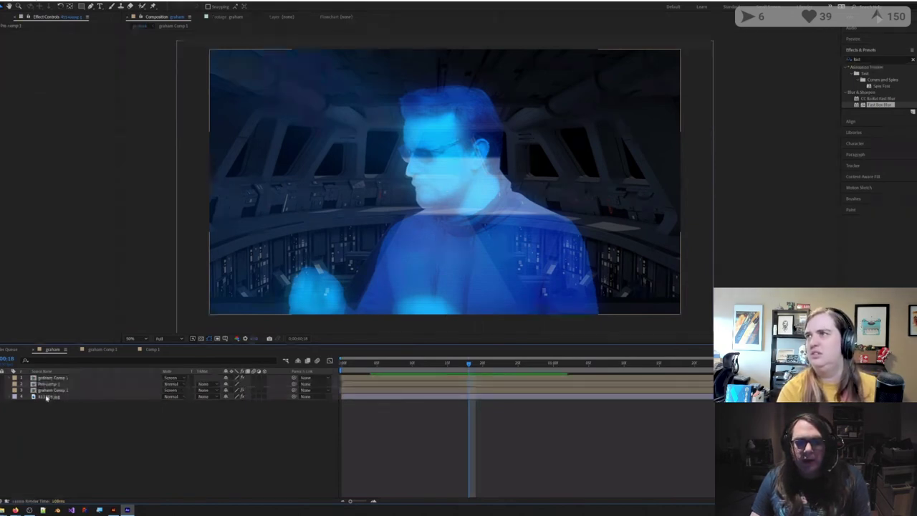
{"action": "left_click", "coordinate": [45, 396]}
Step: Pre-compose the three hologram layers above the background image and set the combined layer's blending mode to Screen
{"action": "left_click", "coordinate": [50, 378]}
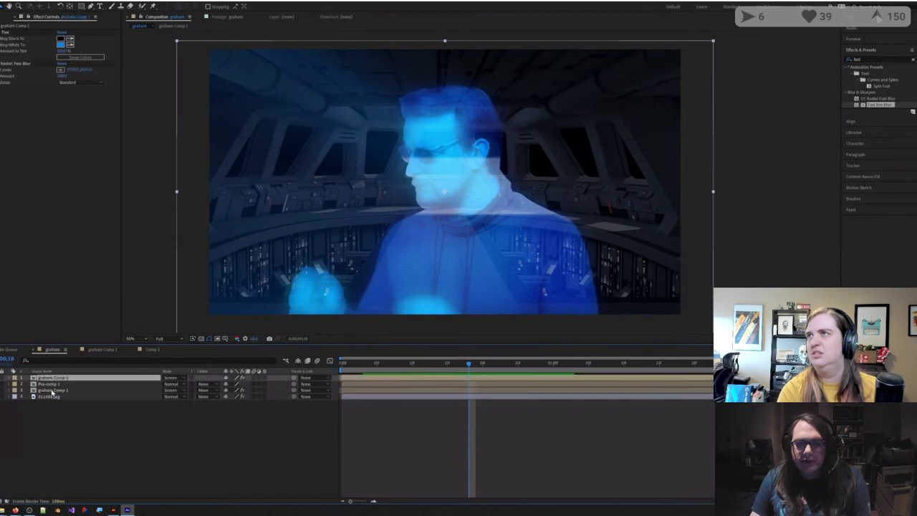
{"action": "left_click", "coordinate": [50, 390], "text": "shift"}
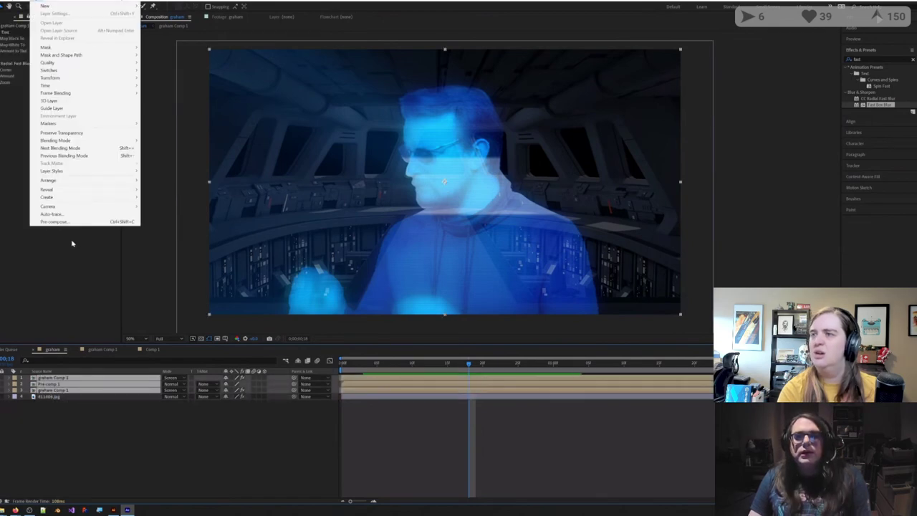
{"action": "left_click", "coordinate": [68, 221]}
{"action": "left_click", "coordinate": [75, 101]}
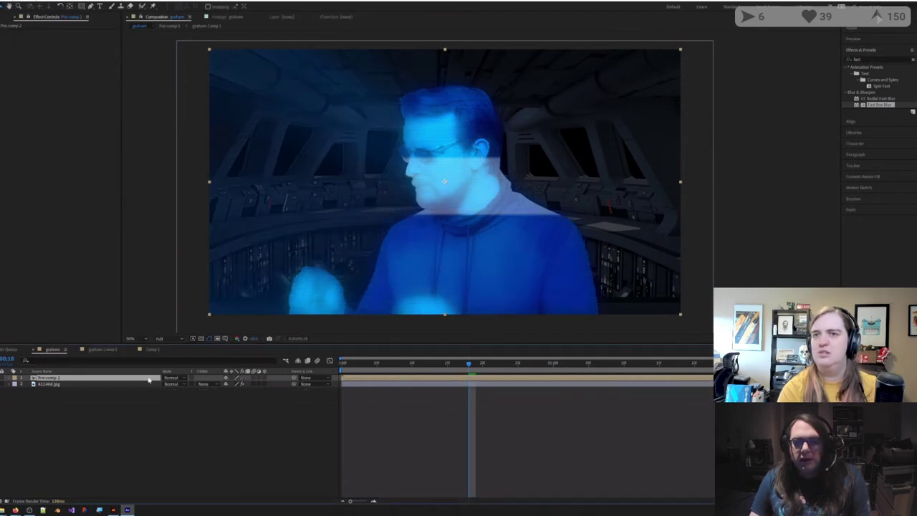
{"action": "left_click", "coordinate": [170, 378]}
{"action": "left_click", "coordinate": [188, 169]}
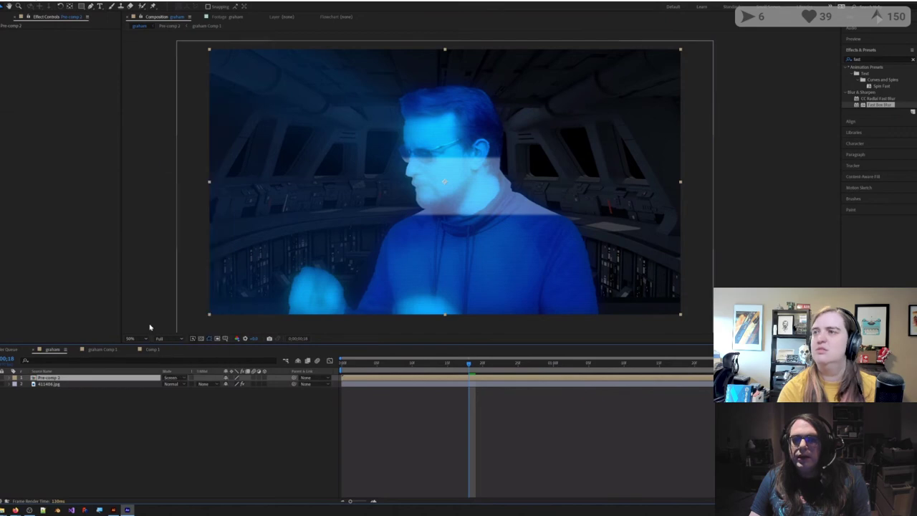
Step: Open Pre-comp 2 and add a full-frame rectangle shape layer at the top of the stack as an adjustment layer
{"action": "double_click", "coordinate": [47, 380]}
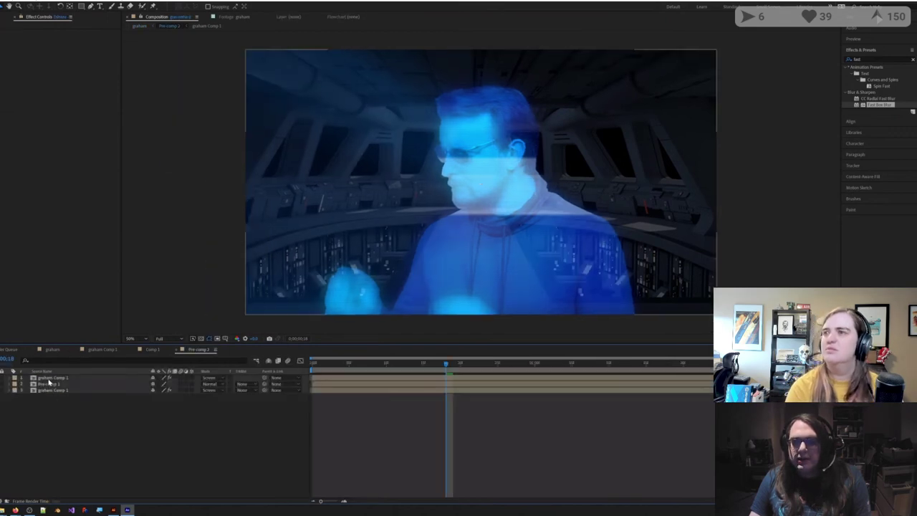
{"action": "left_click", "coordinate": [49, 383]}
{"action": "left_click", "coordinate": [63, 450]}
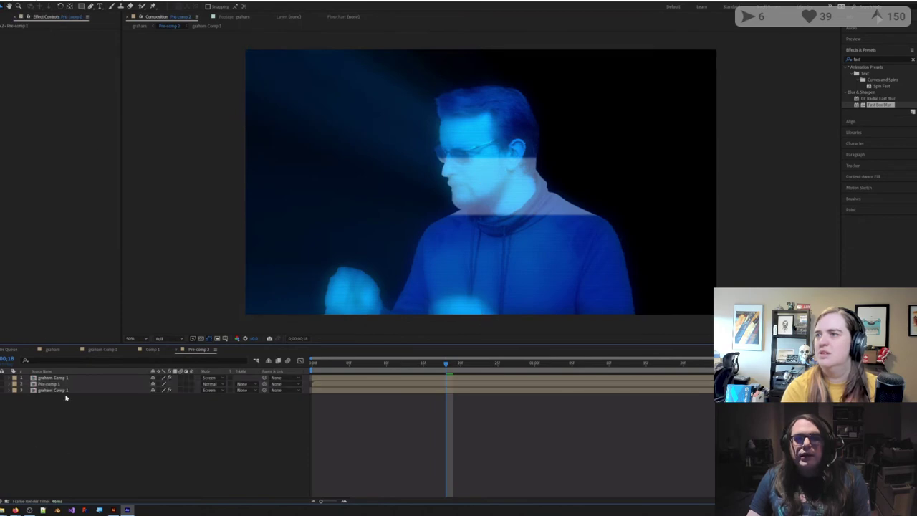
{"action": "double_click", "coordinate": [81, 6]}
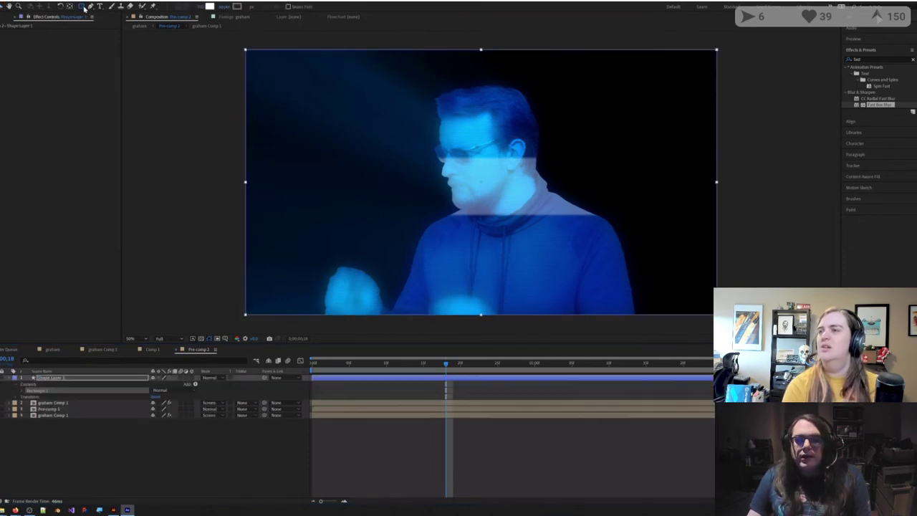
{"action": "key", "text": "v"}
{"action": "left_click", "coordinate": [186, 377]}
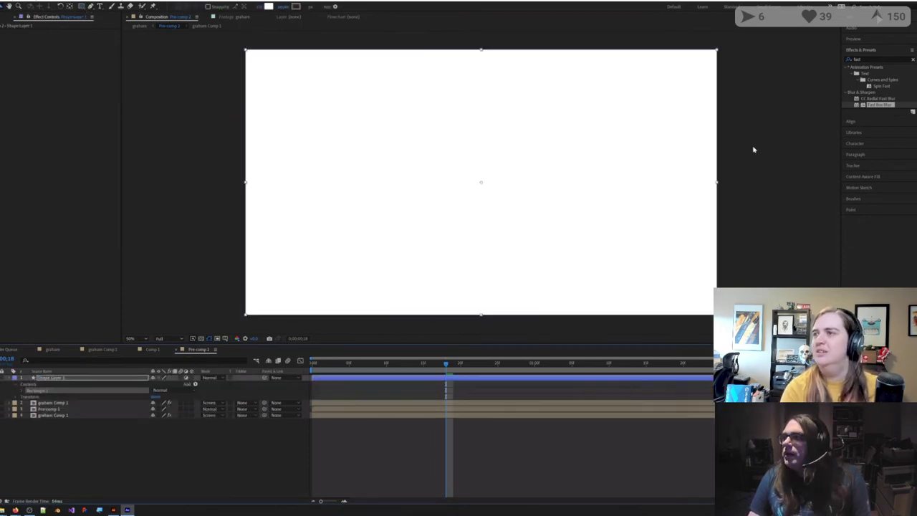
Step: Apply Displacement Map to the adjustment shape layer and set its Displacement Map Layer to Pre-comp 1
{"action": "left_click", "coordinate": [881, 58]}
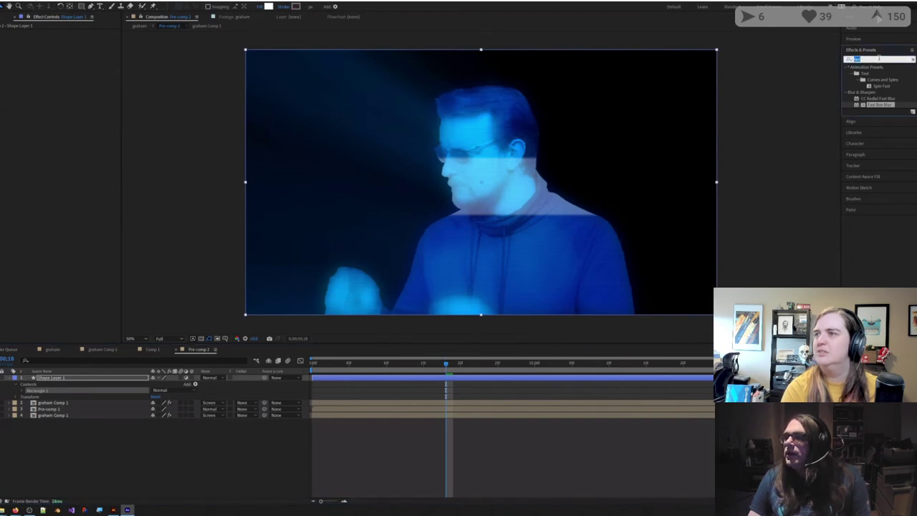
{"action": "type", "text": "displ"}
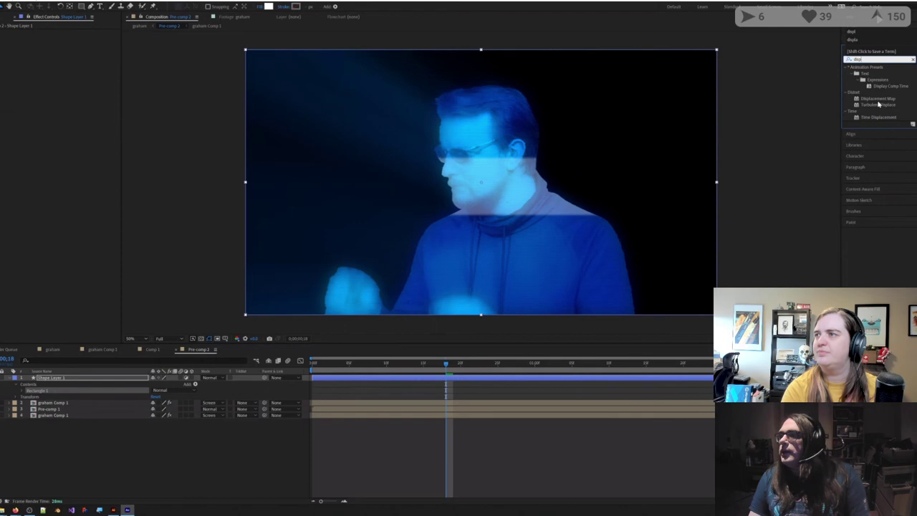
{"action": "left_click", "coordinate": [875, 101]}
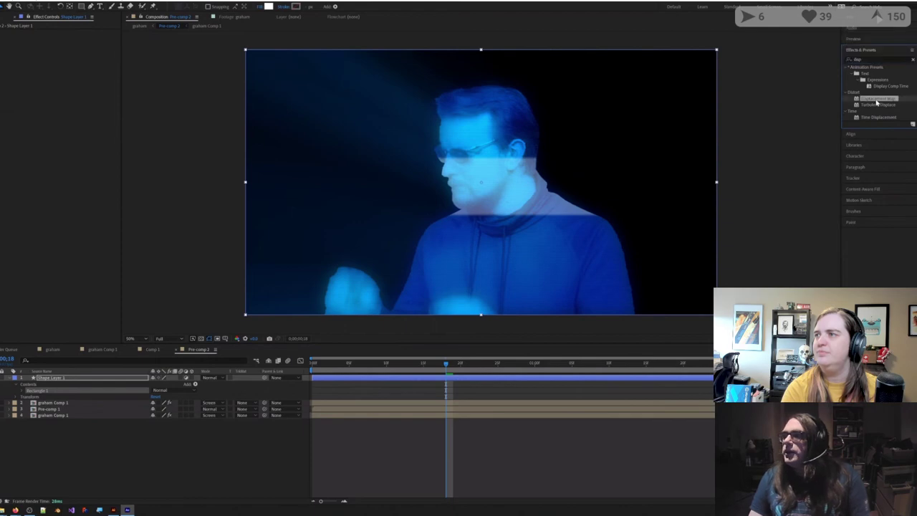
{"action": "double_click", "coordinate": [875, 101]}
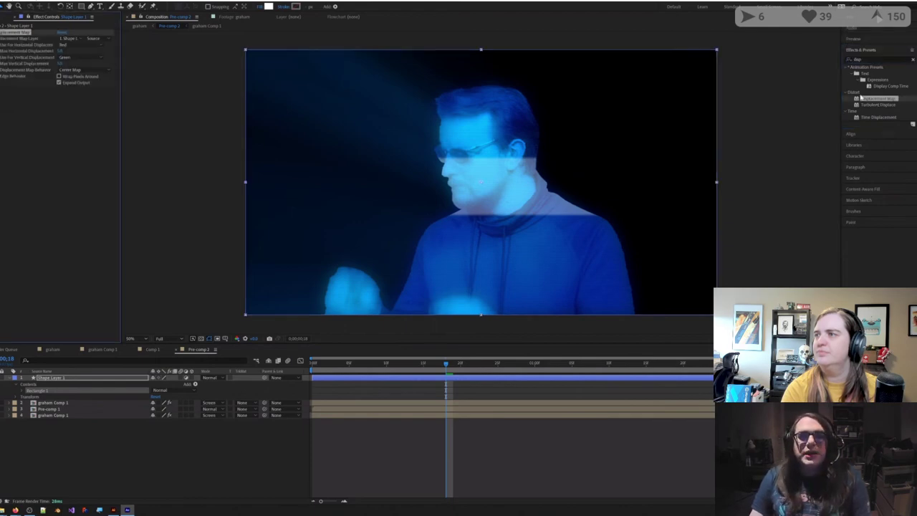
{"action": "left_click", "coordinate": [72, 38]}
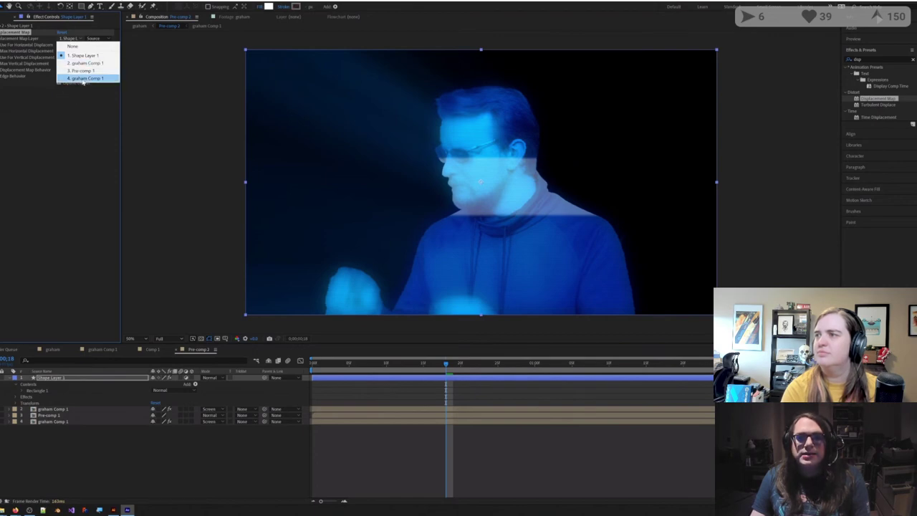
{"action": "left_click", "coordinate": [80, 70]}
{"action": "left_click", "coordinate": [71, 41]}
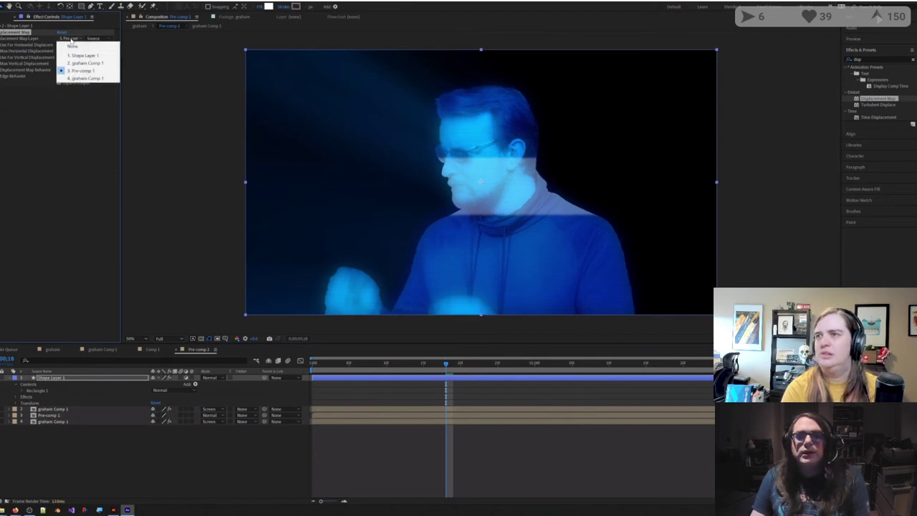
{"action": "left_click", "coordinate": [75, 68]}
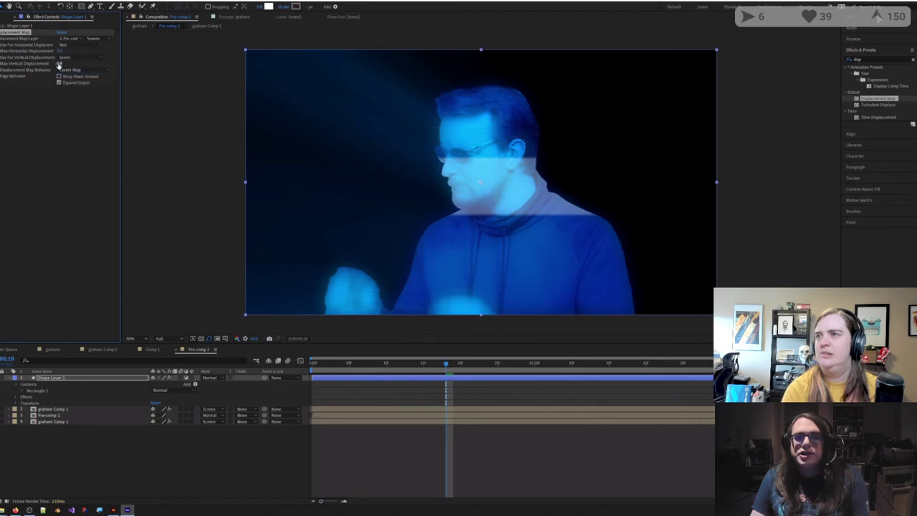
Step: Set Max Vertical Displacement to 0 and adjust Max Horizontal Displacement until the band area shifts visibly sideways
{"action": "left_click", "coordinate": [59, 64]}
{"action": "type", "text": "0"}
{"action": "left_click", "coordinate": [50, 132]}
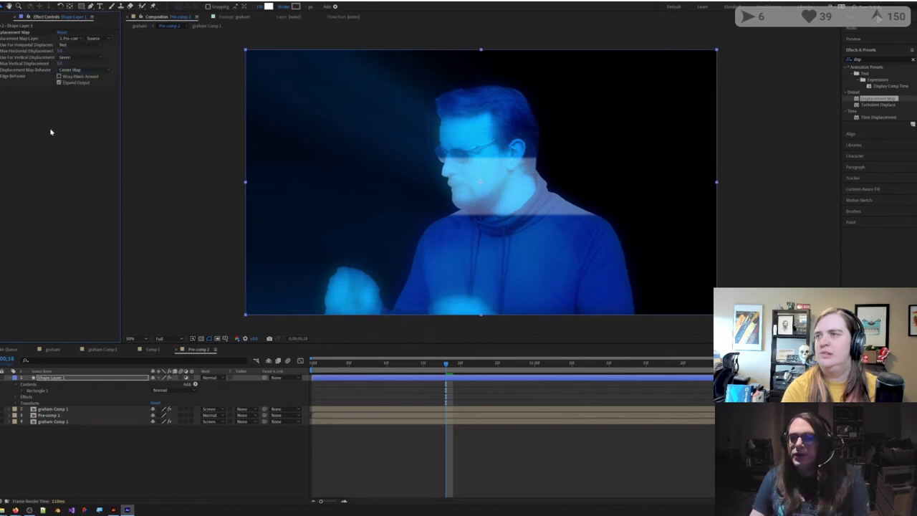
{"action": "left_click", "coordinate": [59, 51]}
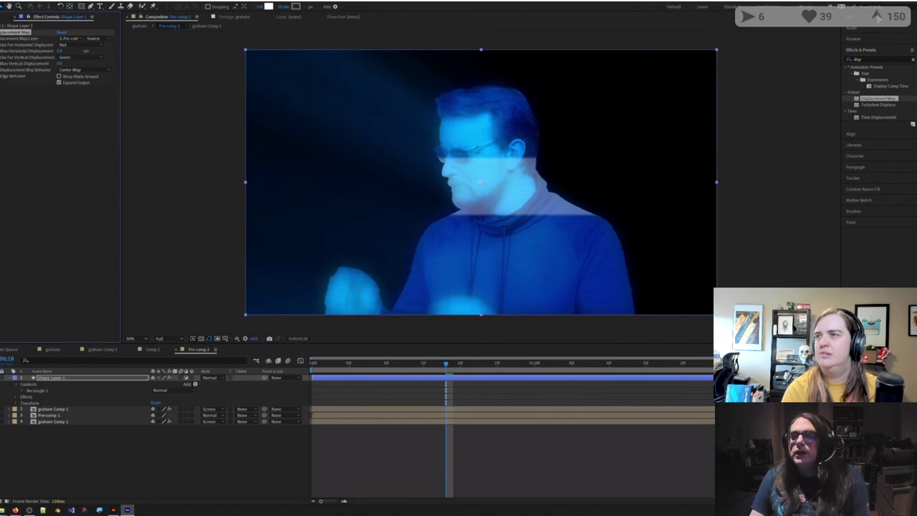
{"action": "left_click_drag", "start_coordinate": [111, 50], "coordinate": [184, 51]}
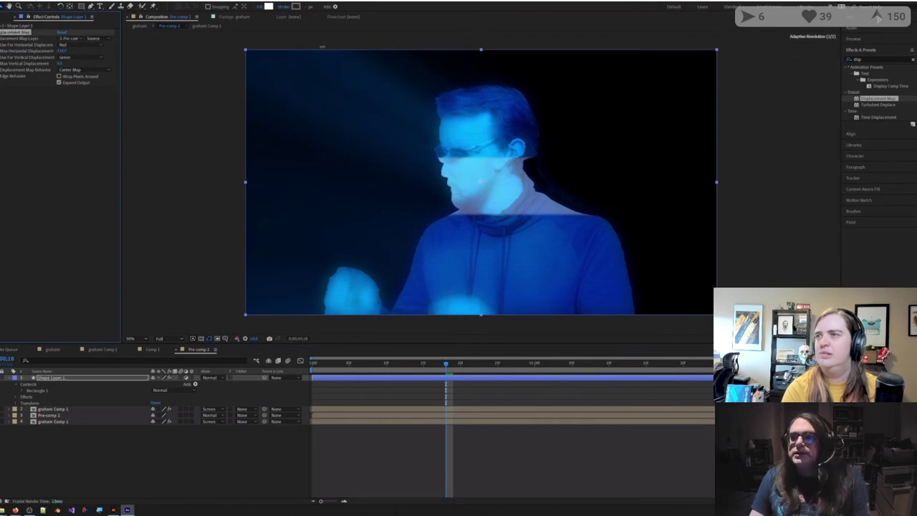
{"action": "left_click_drag", "start_coordinate": [323, 46], "coordinate": [0, 49]}
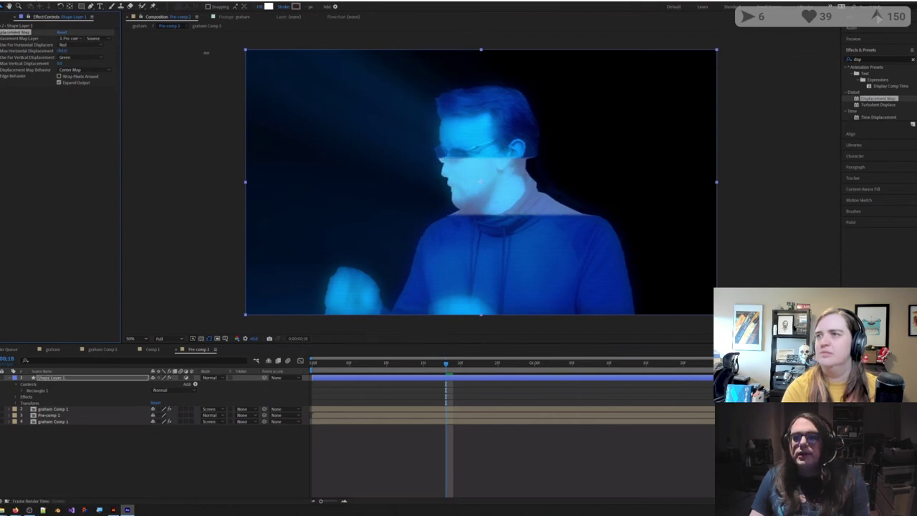
{"action": "left_click", "coordinate": [111, 476]}
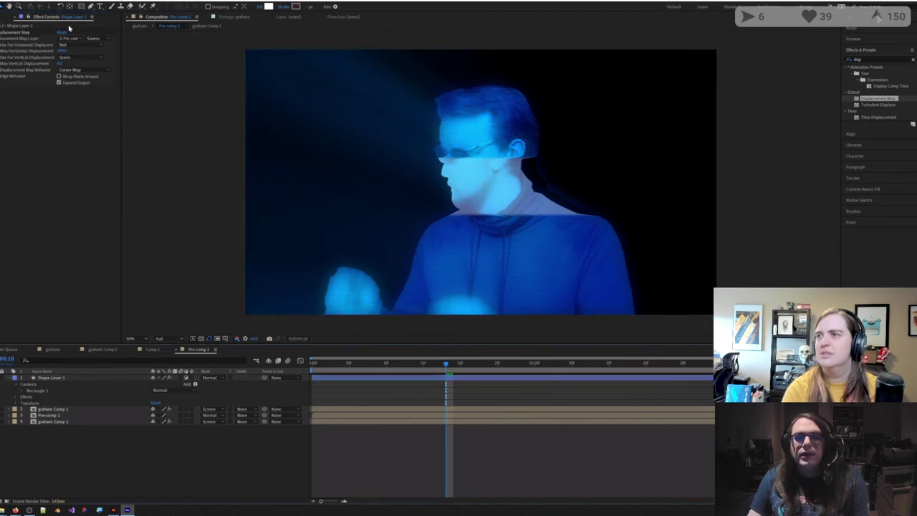
Step: Add a second full-frame rectangle shape layer and move it beneath all other layers in Pre-comp 2
{"action": "double_click", "coordinate": [81, 6]}
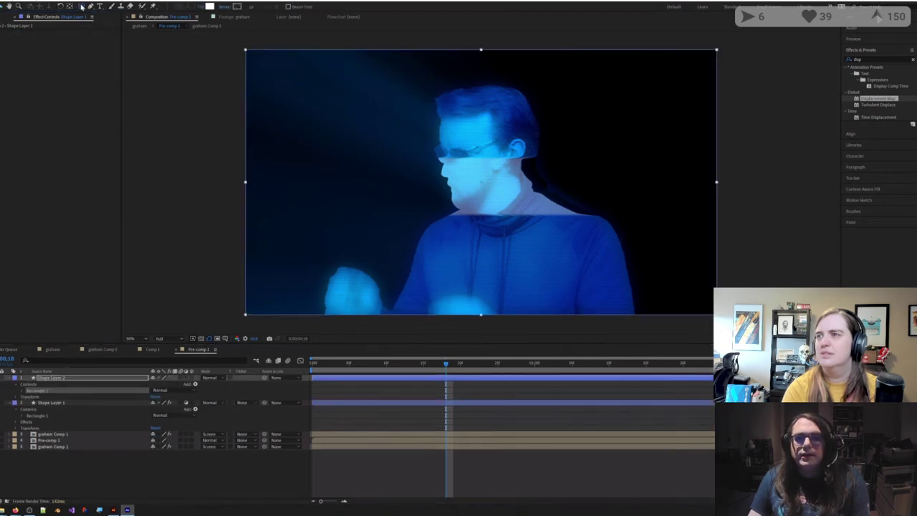
{"action": "left_click", "coordinate": [10, 378]}
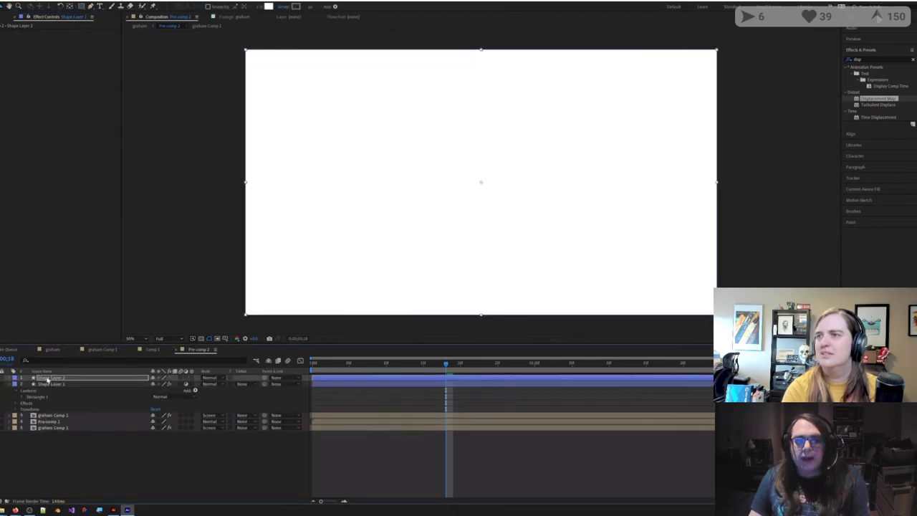
{"action": "left_click_drag", "start_coordinate": [47, 378], "coordinate": [49, 449]}
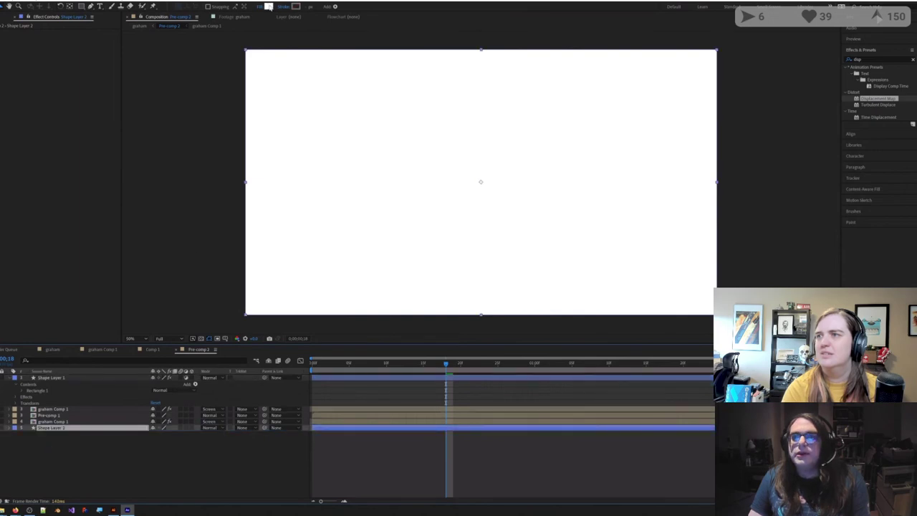
Step: Set the fill colour of the full-frame rectangle beneath the other layers in Pre-comp 2 to black (000000)
{"action": "left_click", "coordinate": [268, 7]}
{"action": "type", "text": "000000"}
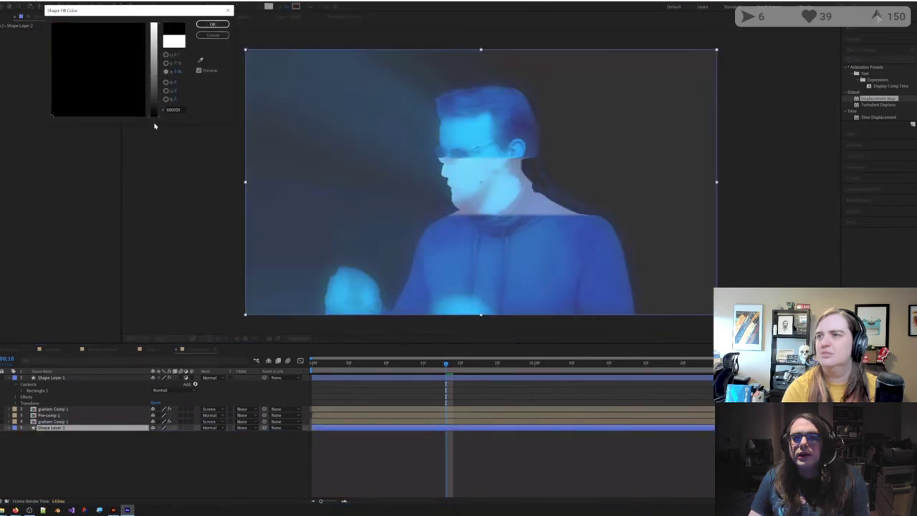
{"action": "left_click", "coordinate": [201, 28]}
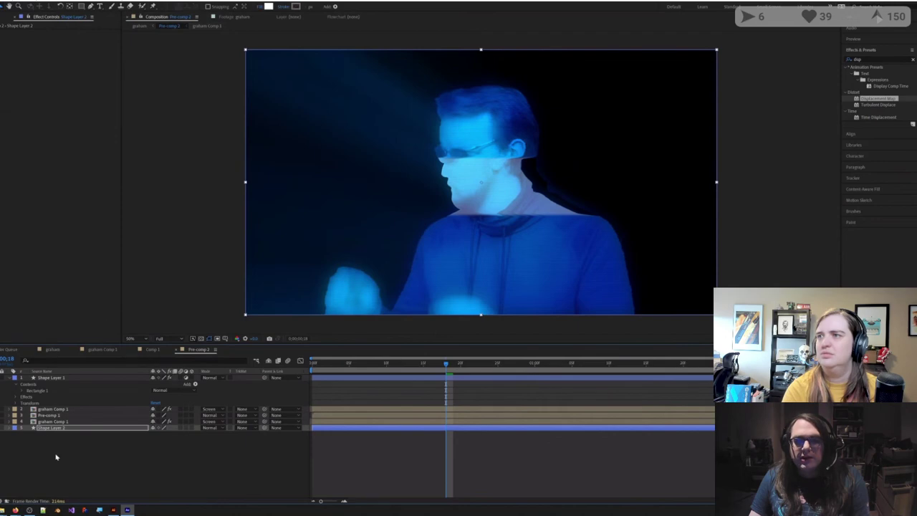
Step: Readjust Max Horizontal Displacement of the Displacement Map on the top adjustment shape layer for a subtler sideways shift
{"action": "left_click", "coordinate": [55, 385]}
{"action": "left_click", "coordinate": [52, 378]}
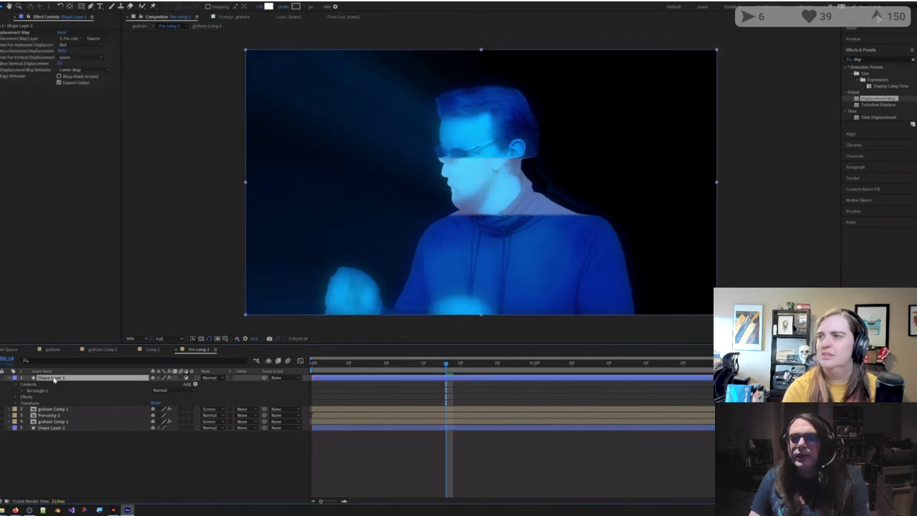
{"action": "mouse_move", "coordinate": [63, 51]}
{"action": "left_mouse_down"}
{"action": "mouse_move", "coordinate": [28, 53]}
{"action": "mouse_move", "coordinate": [51, 53]}
{"action": "left_mouse_up"}
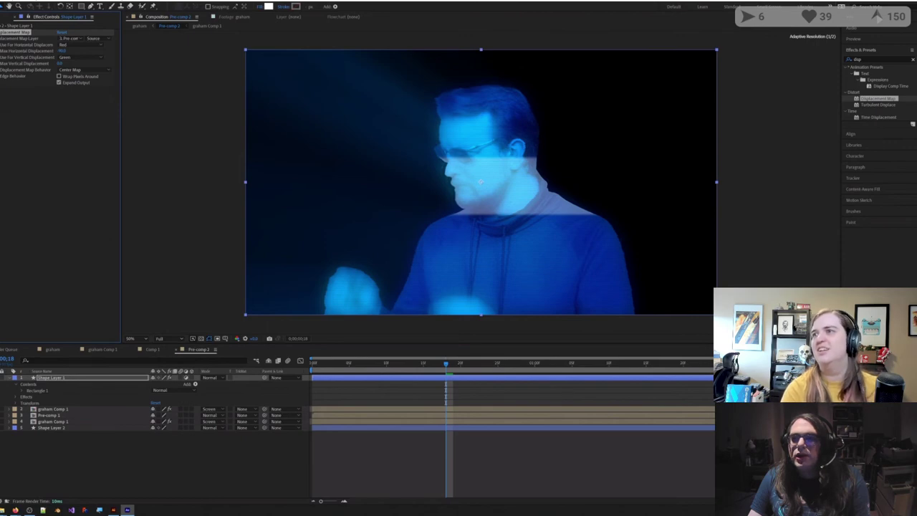
Step: Preview the displaced scan band through Pre-comp 2 and through the graham composition, checking how it moves over the figure and background
{"action": "left_click", "coordinate": [460, 364]}
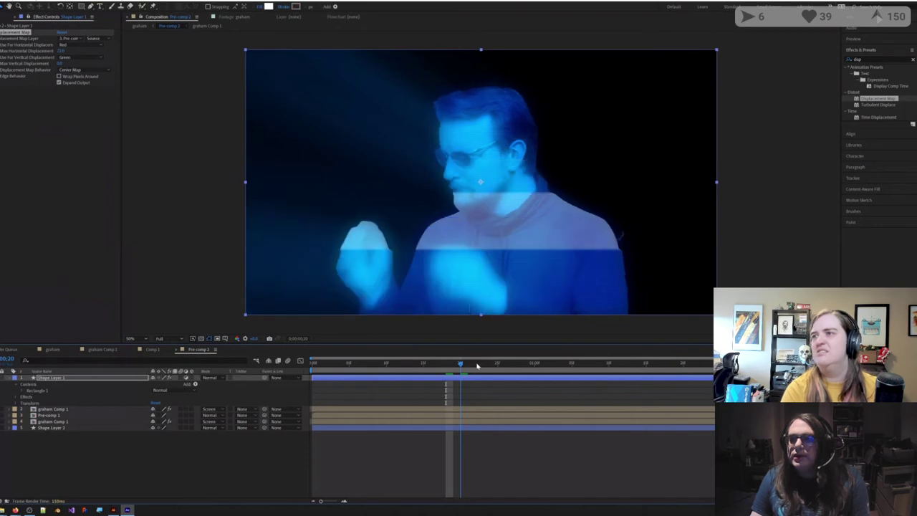
{"action": "key", "text": "space"}
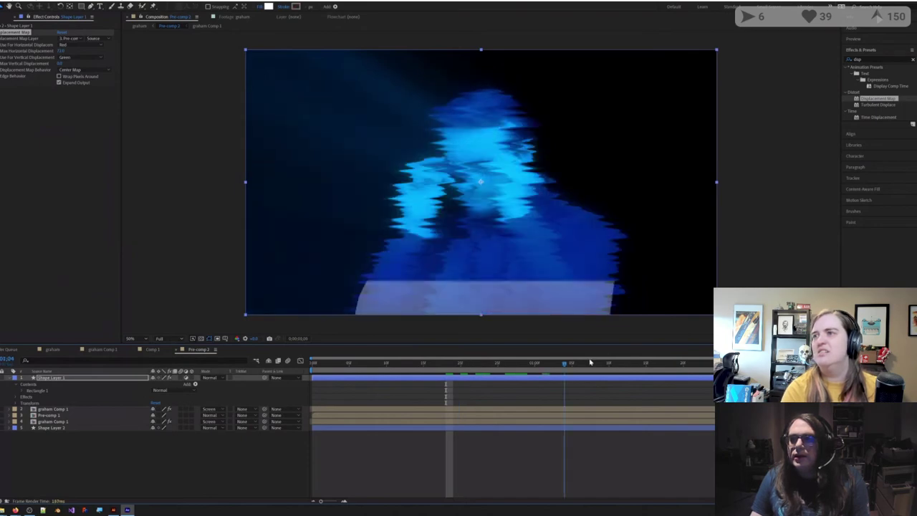
{"action": "left_click_drag", "start_coordinate": [591, 362], "coordinate": [675, 370]}
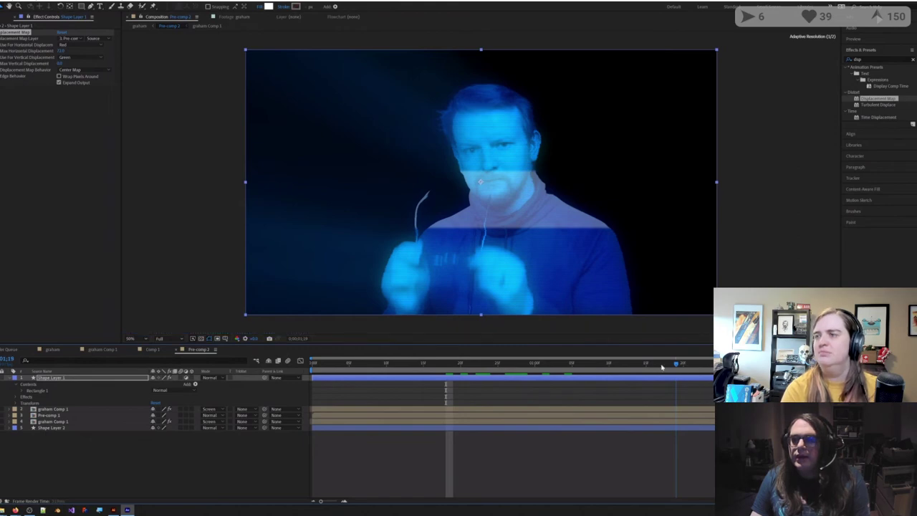
{"action": "left_click_drag", "start_coordinate": [663, 366], "coordinate": [301, 368]}
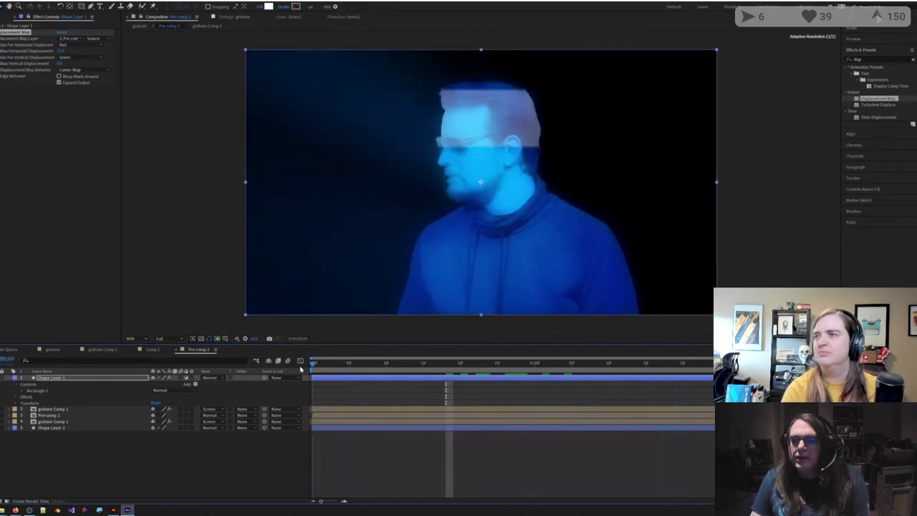
{"action": "left_click", "coordinate": [138, 26]}
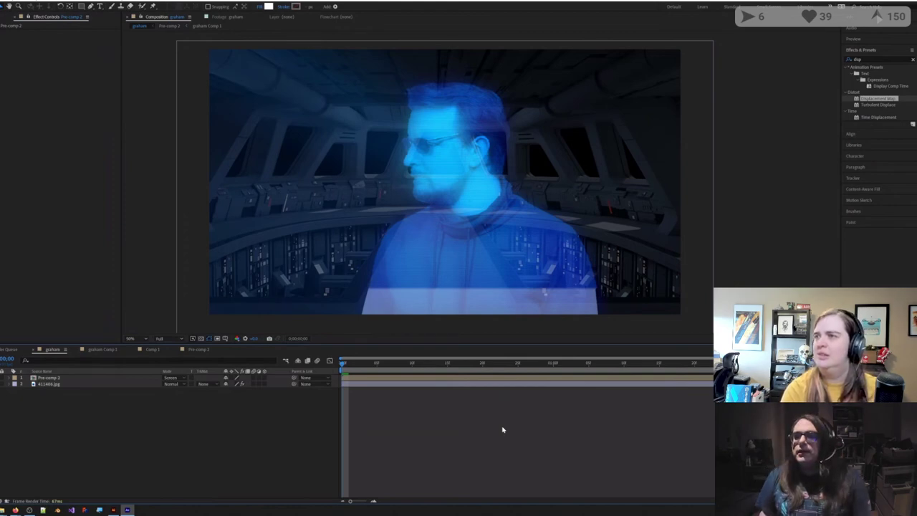
{"action": "key", "text": "space"}
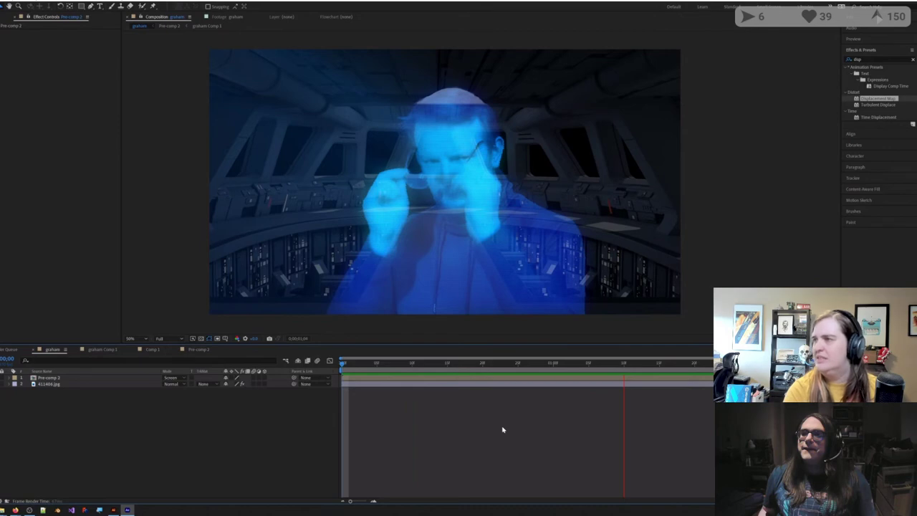
{"action": "left_click", "coordinate": [688, 364]}
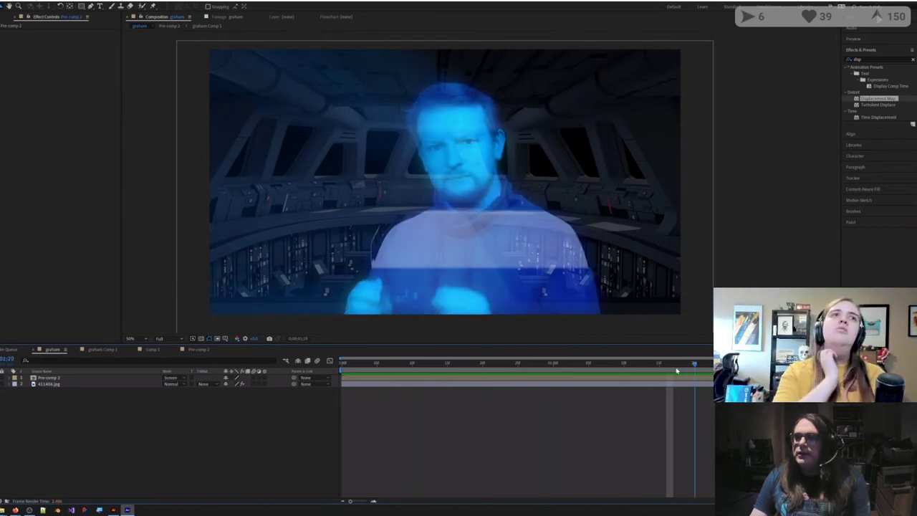
{"action": "left_click_drag", "start_coordinate": [647, 369], "coordinate": [709, 367]}
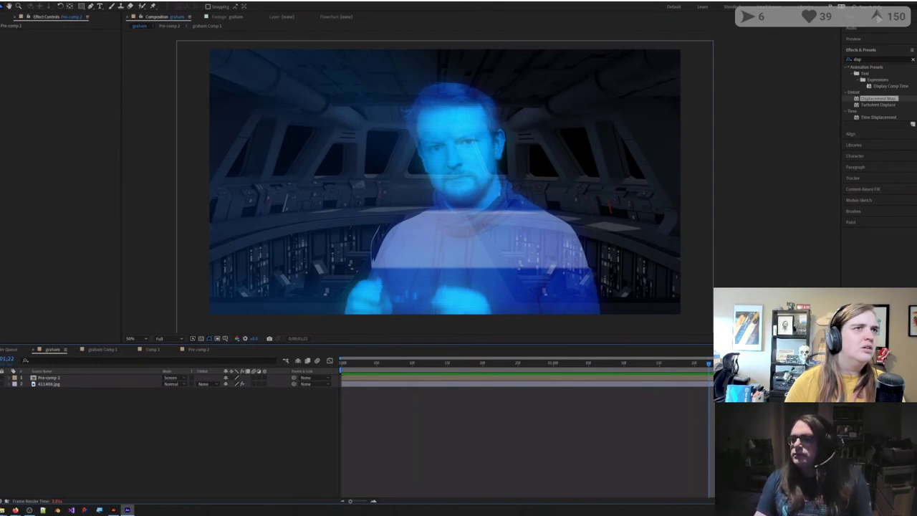
{"action": "key", "text": "space"}
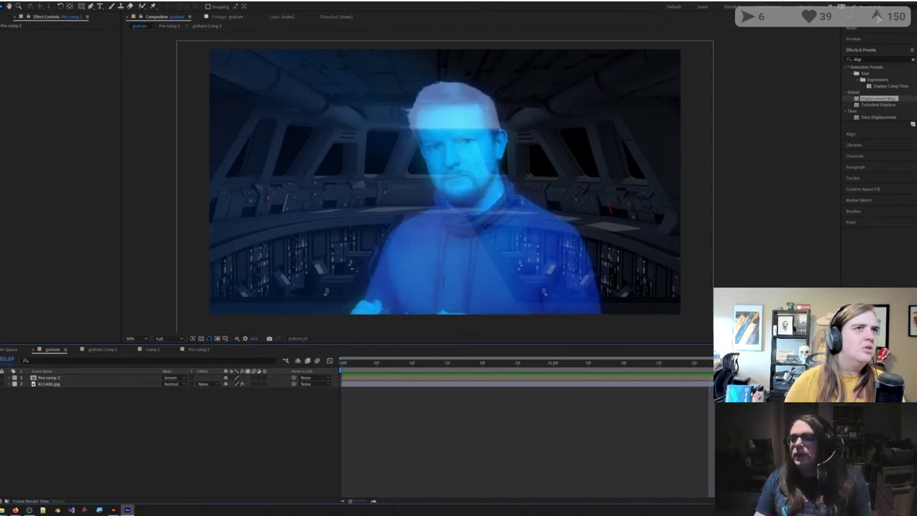
{"action": "left_click_drag", "start_coordinate": [699, 363], "coordinate": [419, 364]}
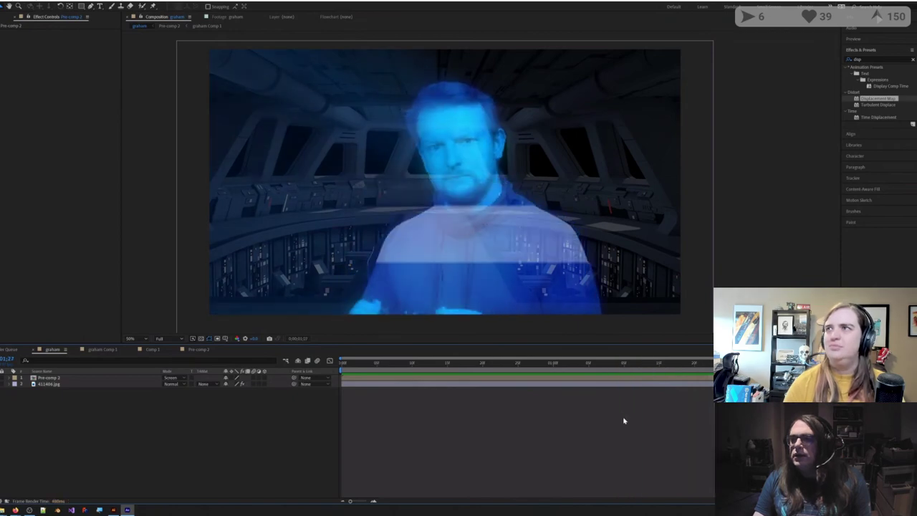
{"action": "left_click", "coordinate": [424, 378]}
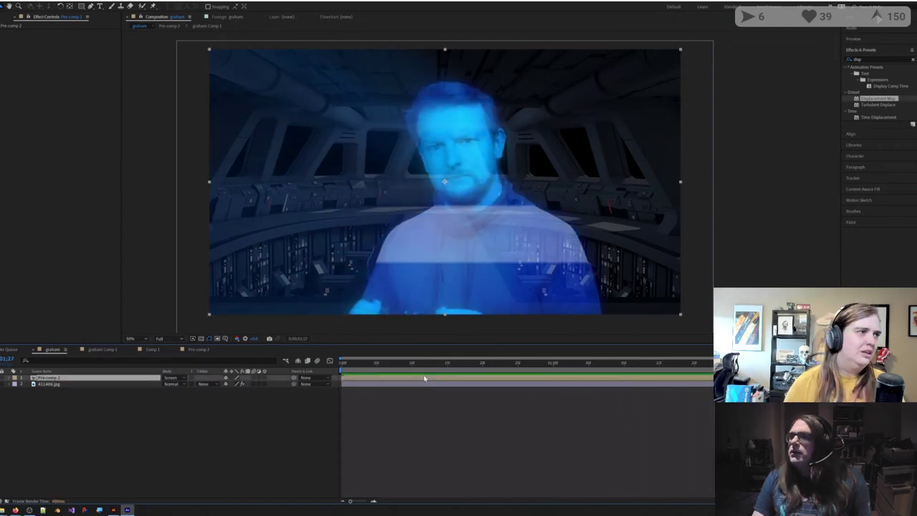
{"action": "left_click", "coordinate": [3, 16]}
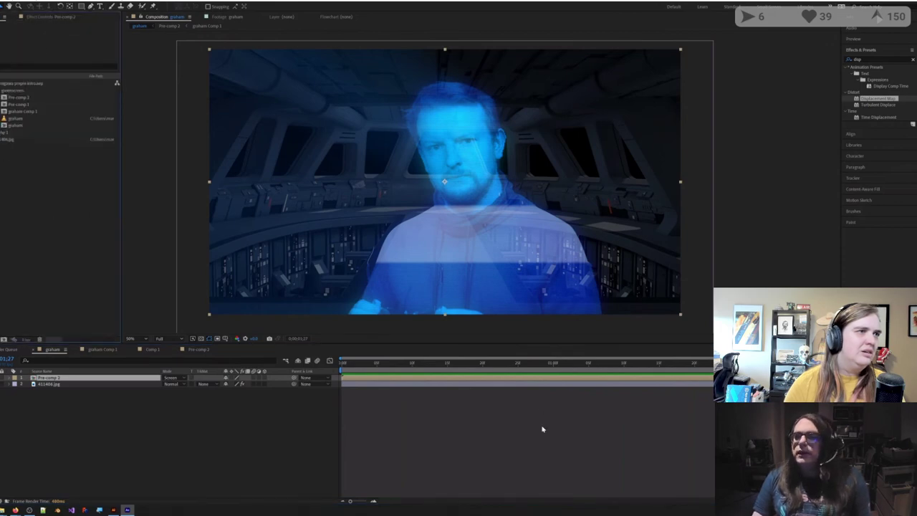
{"action": "left_click", "coordinate": [559, 461]}
{"action": "left_click", "coordinate": [545, 379]}
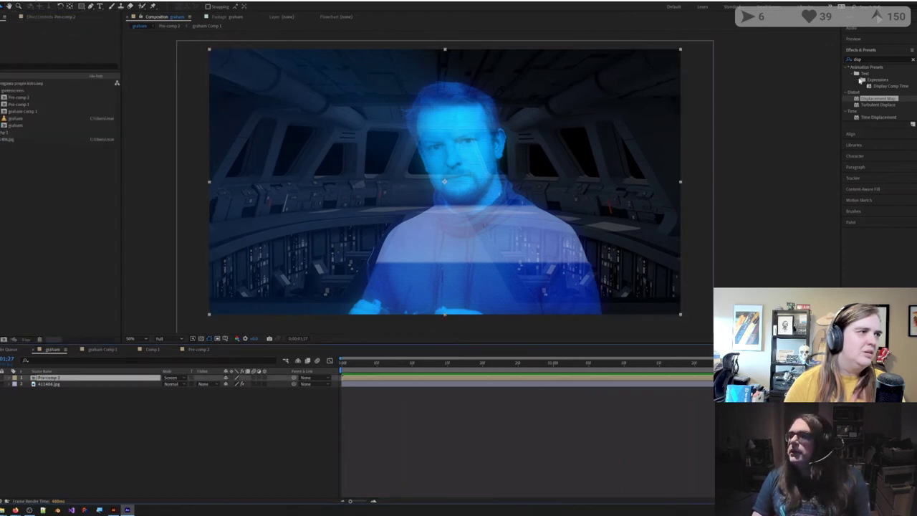
{"action": "left_click", "coordinate": [860, 60]}
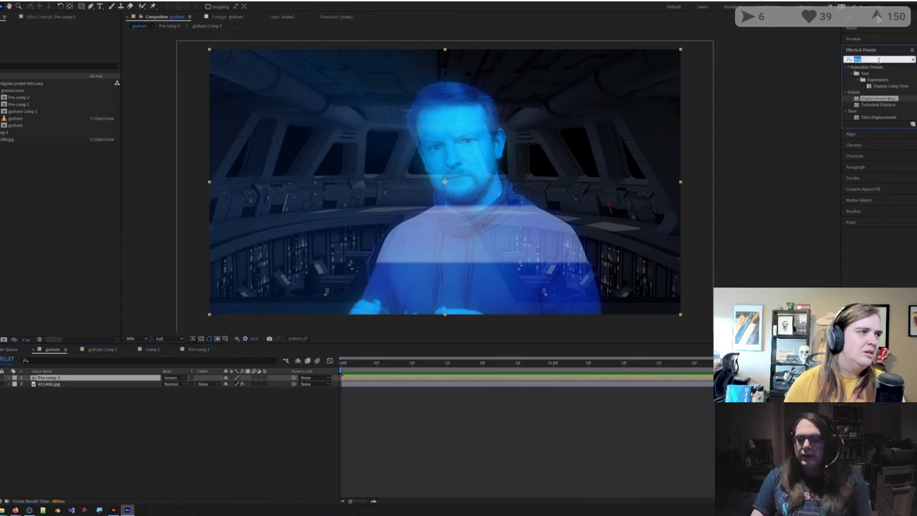
{"action": "type", "text": "saber"}
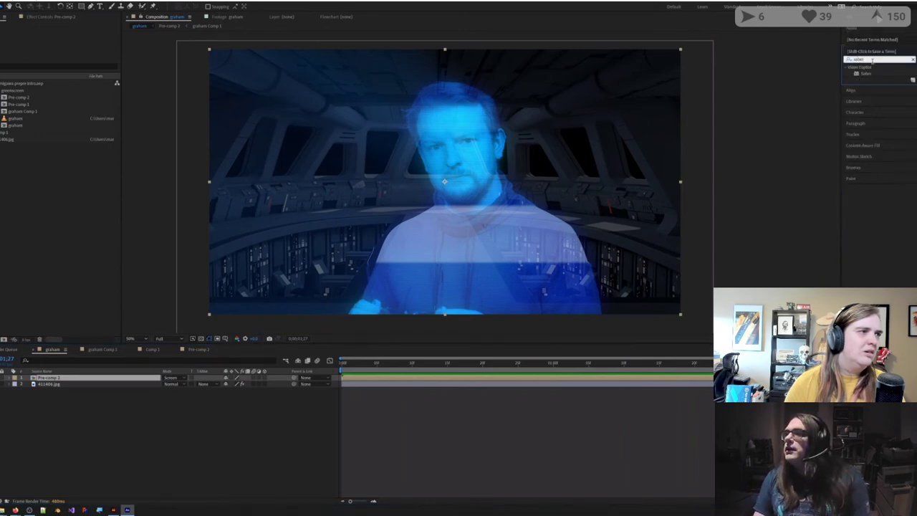
{"action": "left_click", "coordinate": [867, 74]}
{"action": "double_click", "coordinate": [868, 76]}
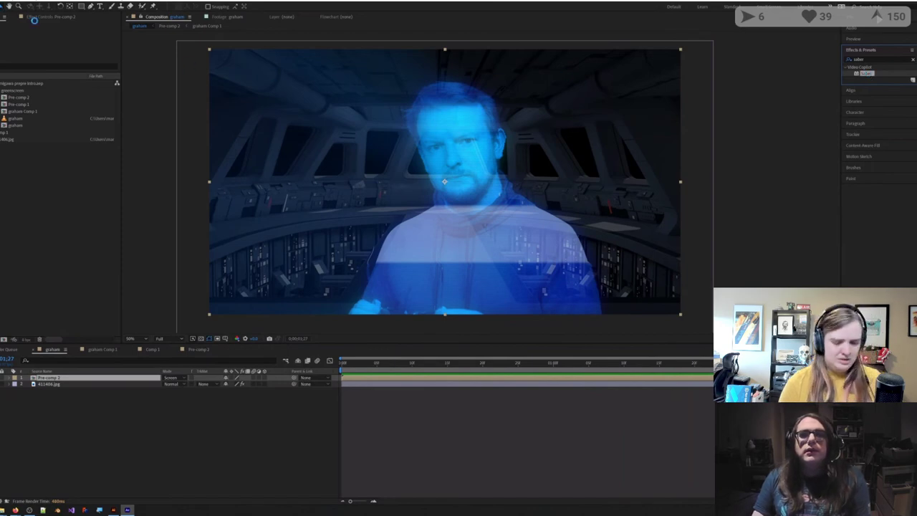
{"action": "left_click_drag", "start_coordinate": [37, 18], "coordinate": [38, 20]}
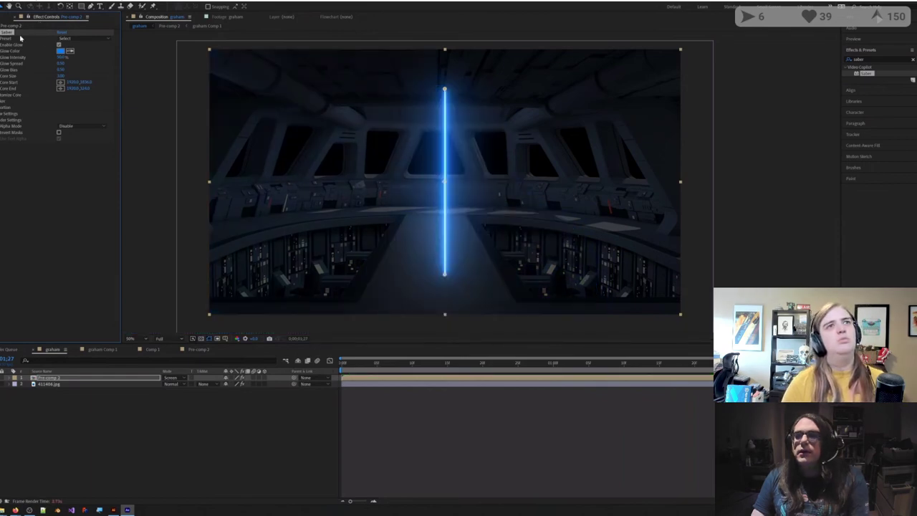
{"action": "key", "text": "Delete"}
{"action": "left_click", "coordinate": [80, 424]}
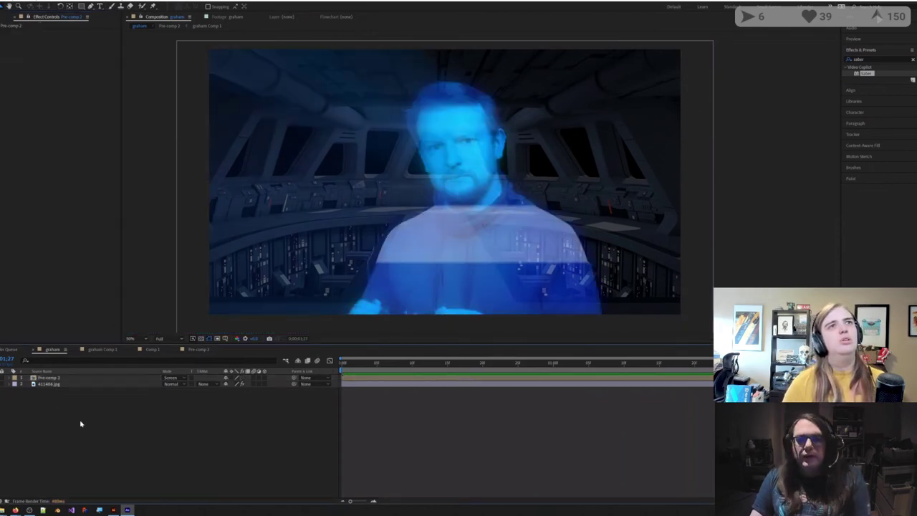
Step: Add a full-frame rectangle shape layer on top of the graham composition and set its blending mode to Add
{"action": "double_click", "coordinate": [82, 6]}
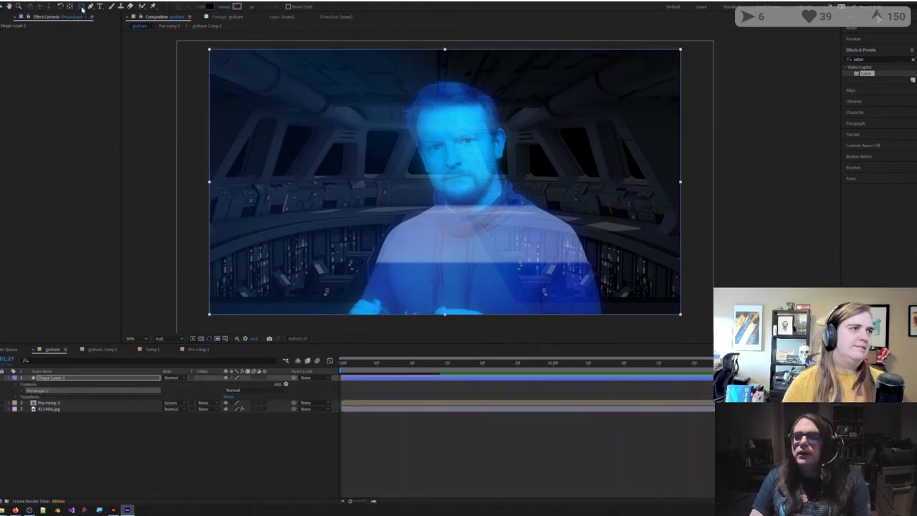
{"action": "left_click", "coordinate": [179, 379]}
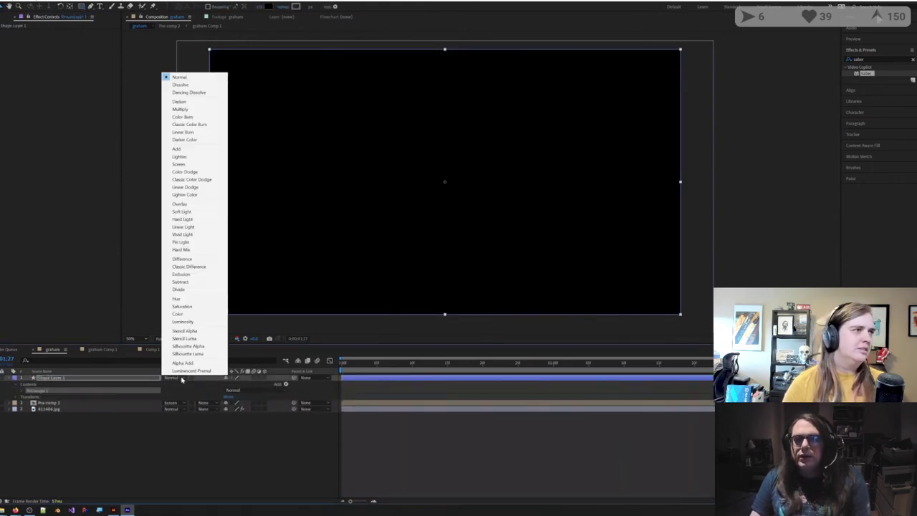
{"action": "left_click", "coordinate": [179, 148]}
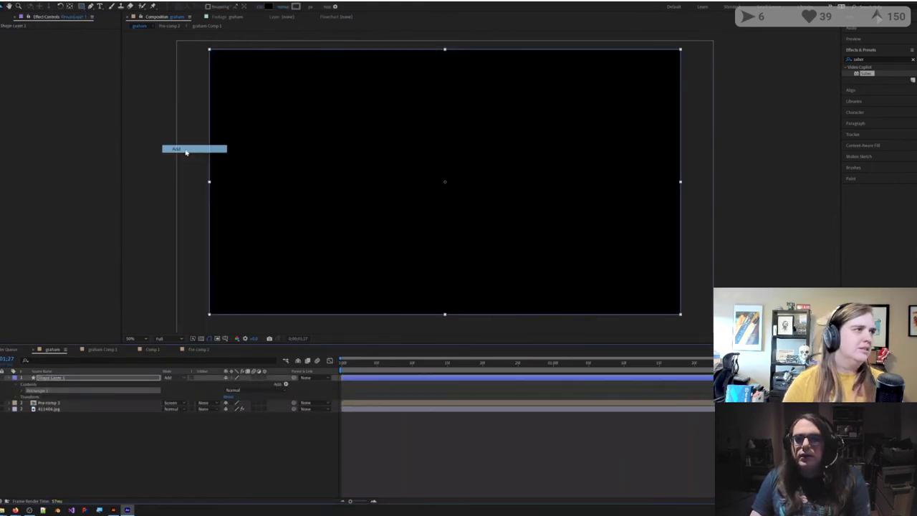
Step: Find the Optical Flares effect and apply it to the new rectangle shape layer
{"action": "left_click", "coordinate": [877, 59]}
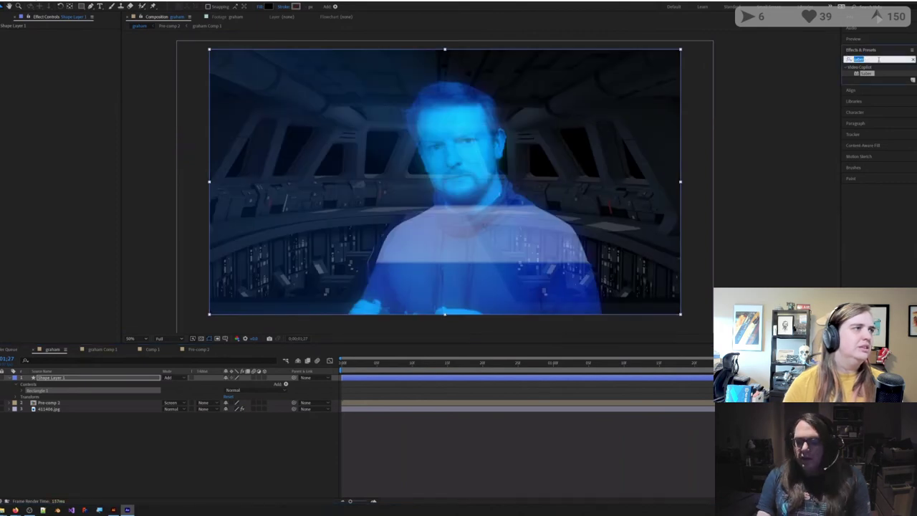
{"action": "type", "text": "optic"}
{"action": "left_click", "coordinate": [871, 87]}
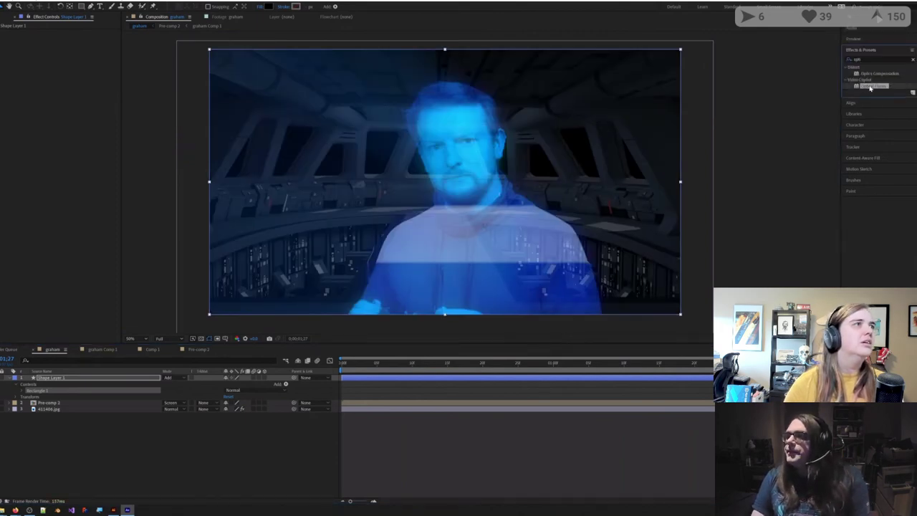
{"action": "double_click", "coordinate": [871, 87]}
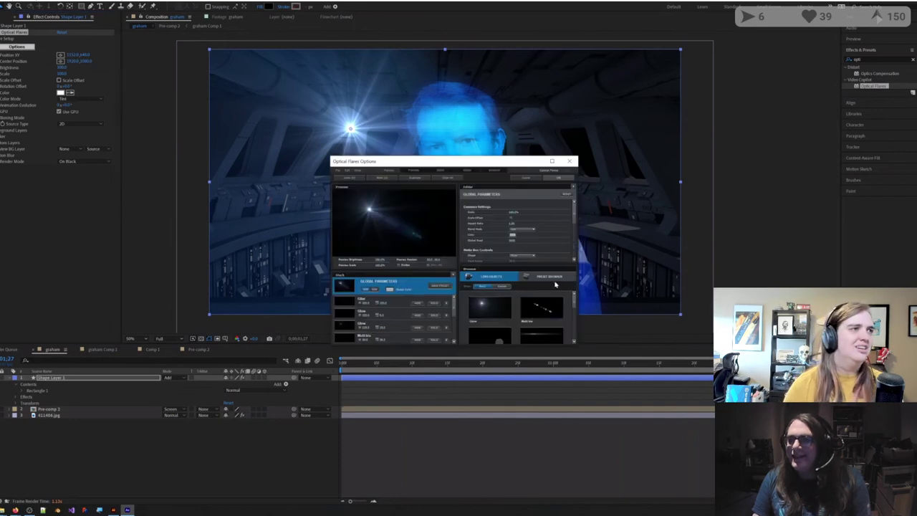
Step: Load a blue flare preset with horizontal streaks from the Motion Graphics preset folder and accept the Optical Flares options
{"action": "left_click", "coordinate": [549, 278]}
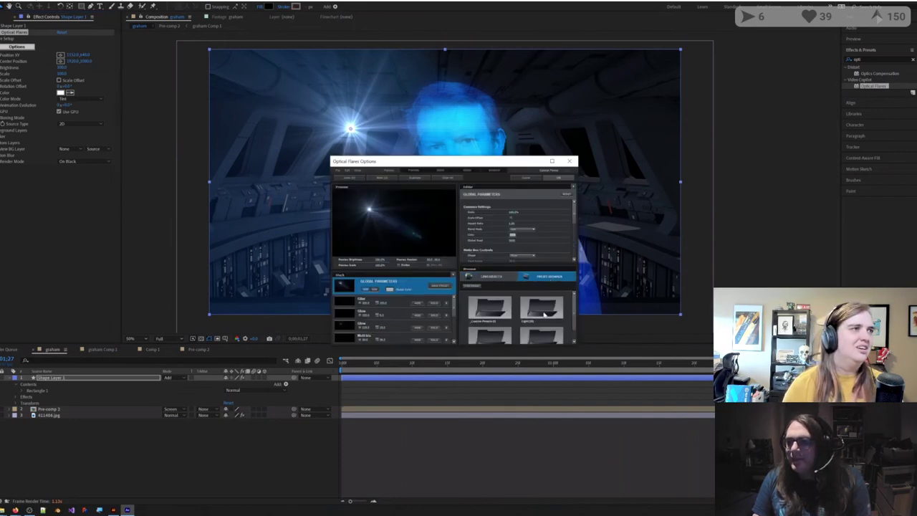
{"action": "scroll", "coordinate": [493, 330], "scroll_direction": "down", "scroll_amount": 1}
{"action": "double_click", "coordinate": [492, 330]}
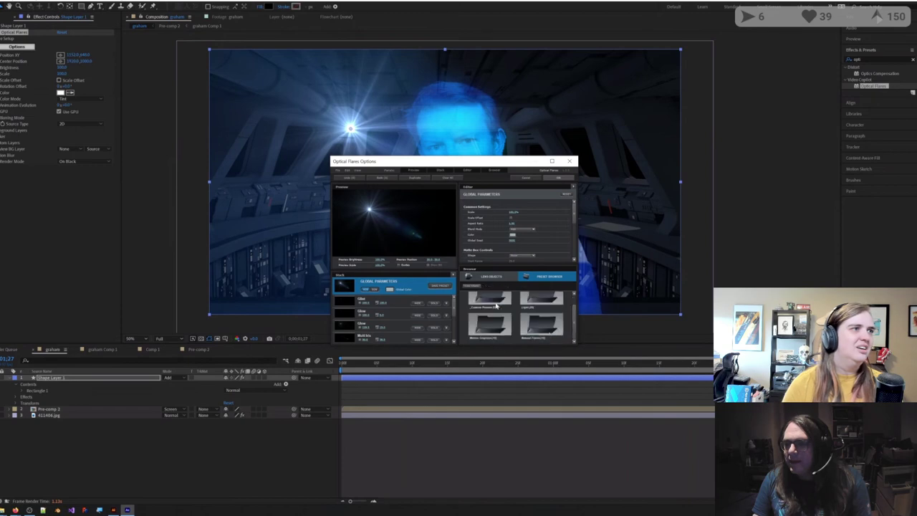
{"action": "scroll", "coordinate": [544, 330], "scroll_direction": "down", "scroll_amount": 2}
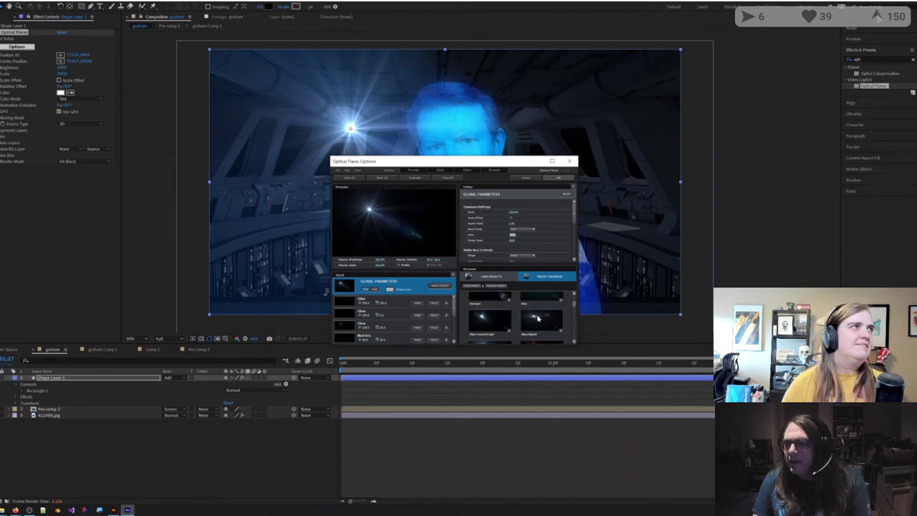
{"action": "left_click", "coordinate": [542, 317]}
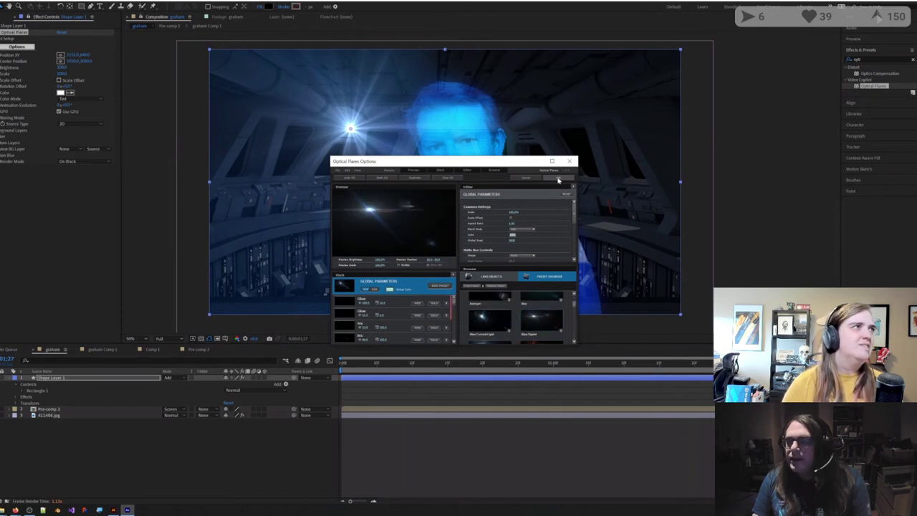
{"action": "left_click", "coordinate": [557, 179]}
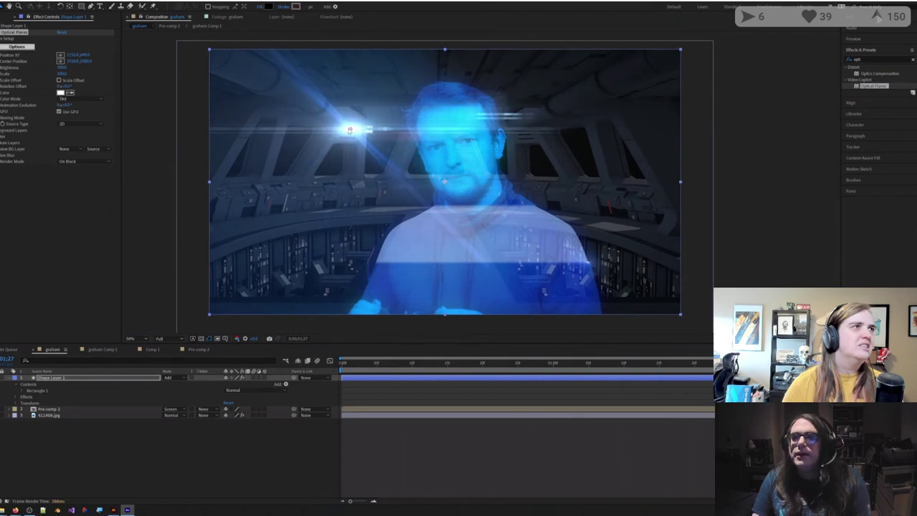
Step: Place the optical flare just outside the frame's upper-left edge, trying other positions along the upper area, and adjust its brightness and scale
{"action": "left_click_drag", "start_coordinate": [349, 130], "coordinate": [185, 88]}
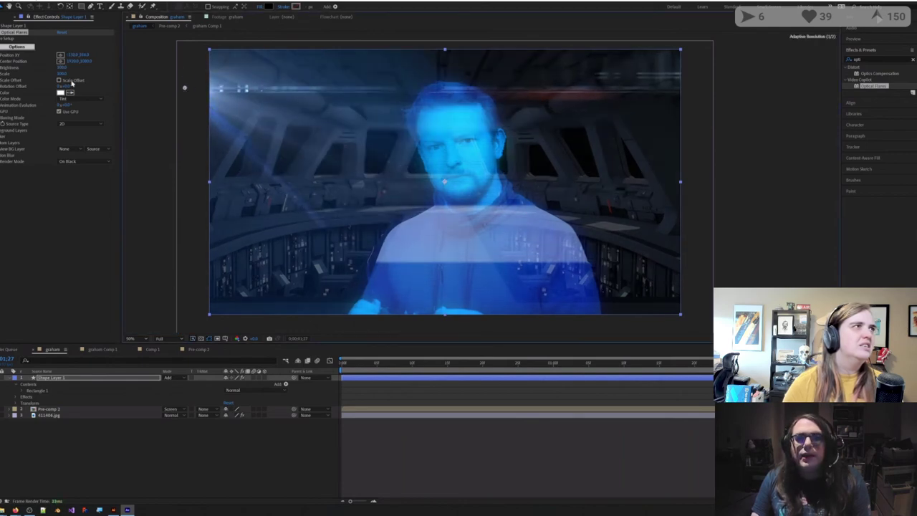
{"action": "mouse_move", "coordinate": [62, 68]}
{"action": "left_mouse_down"}
{"action": "mouse_move", "coordinate": [158, 67]}
{"action": "mouse_move", "coordinate": [64, 69]}
{"action": "left_mouse_up"}
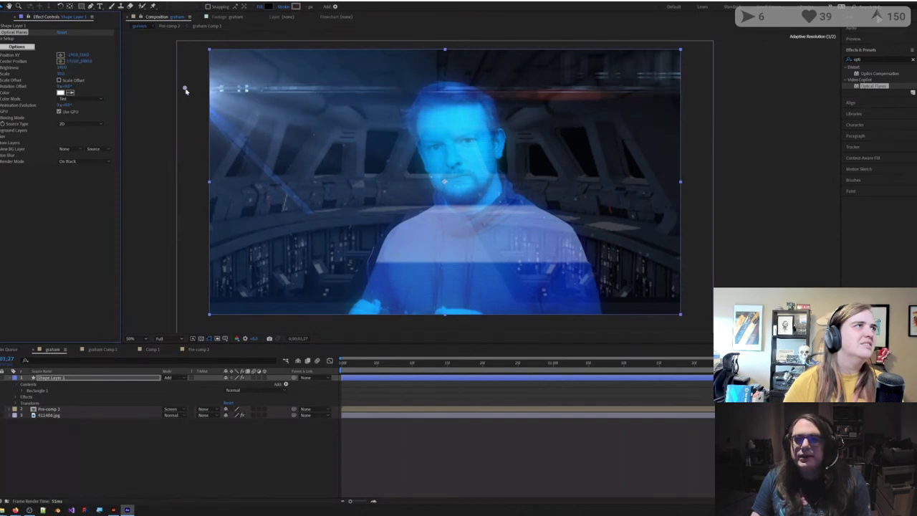
{"action": "left_click_drag", "start_coordinate": [185, 89], "coordinate": [173, 89]}
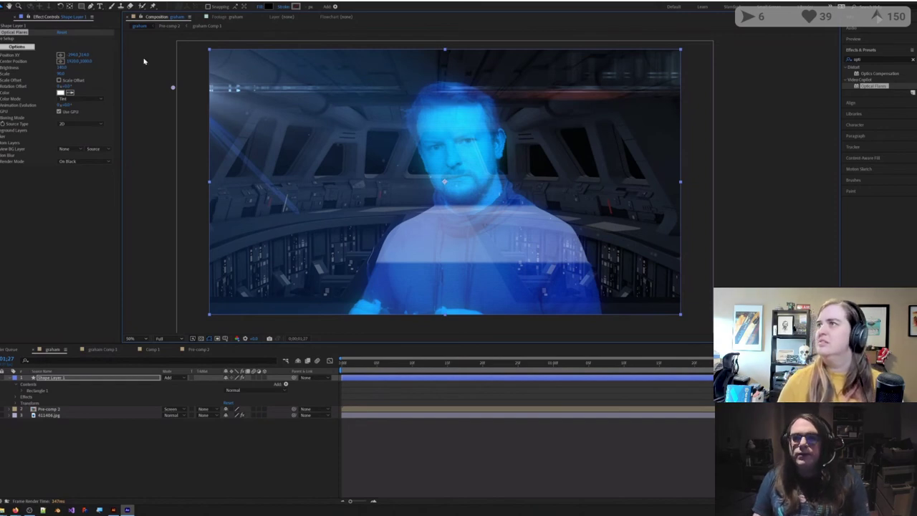
{"action": "left_click_drag", "start_coordinate": [175, 88], "coordinate": [320, 91]}
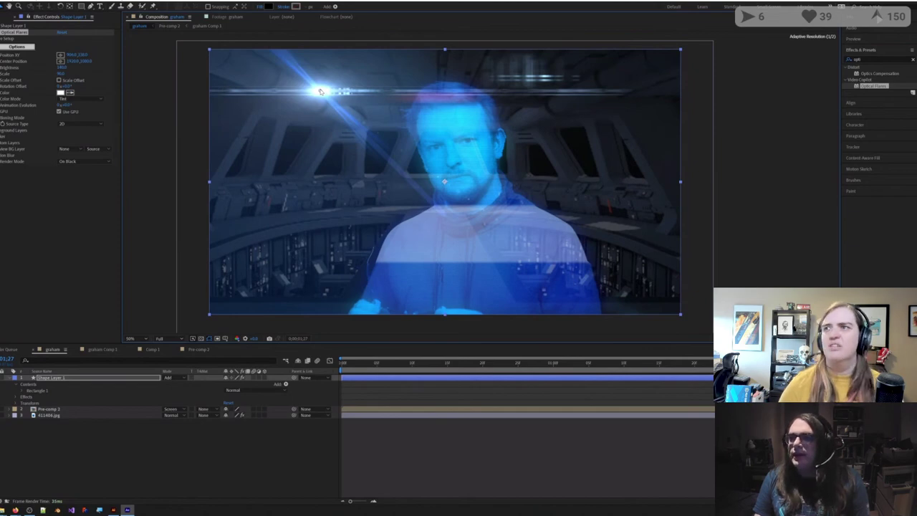
{"action": "mouse_move", "coordinate": [320, 91]}
{"action": "left_mouse_down"}
{"action": "mouse_move", "coordinate": [303, 97]}
{"action": "mouse_move", "coordinate": [269, 85]}
{"action": "mouse_move", "coordinate": [365, 131]}
{"action": "mouse_move", "coordinate": [374, 76]}
{"action": "mouse_move", "coordinate": [304, 90]}
{"action": "left_mouse_up"}
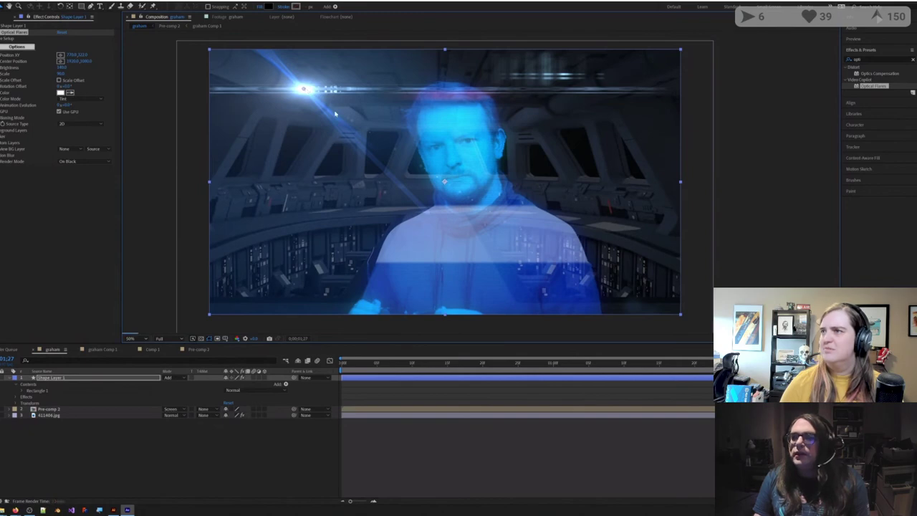
{"action": "left_click_drag", "start_coordinate": [304, 89], "coordinate": [296, 107]}
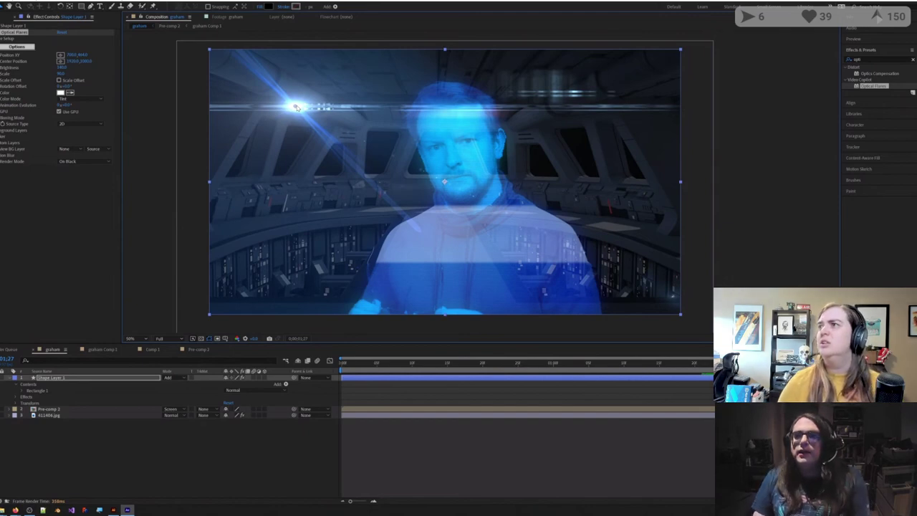
{"action": "left_click_drag", "start_coordinate": [296, 106], "coordinate": [197, 95]}
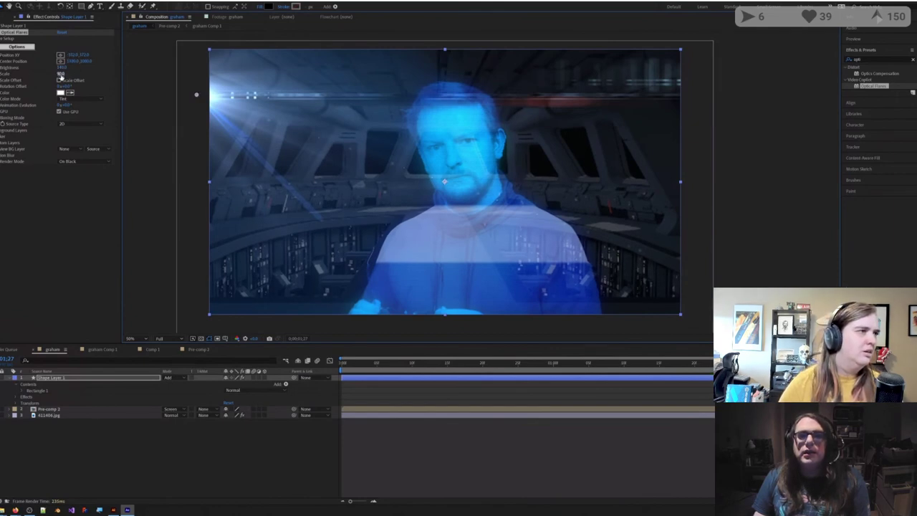
Step: Add a second full-frame rectangle shape layer above the flare layer and apply the Video Copilot Element effect to it
{"action": "left_click", "coordinate": [873, 60]}
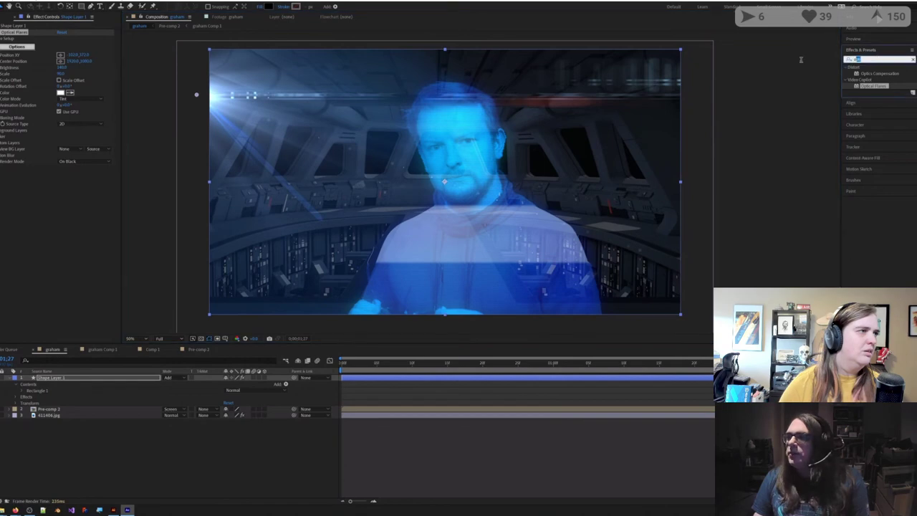
{"action": "left_click", "coordinate": [401, 453]}
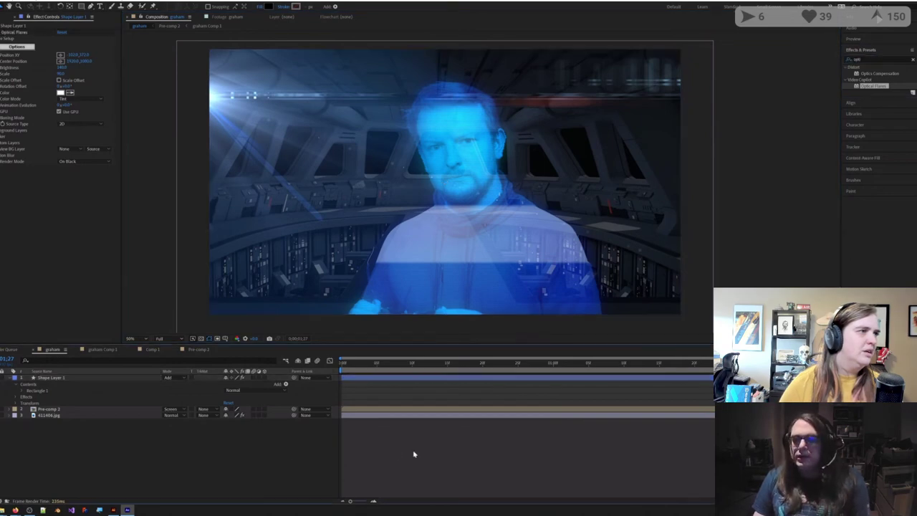
{"action": "double_click", "coordinate": [84, 7]}
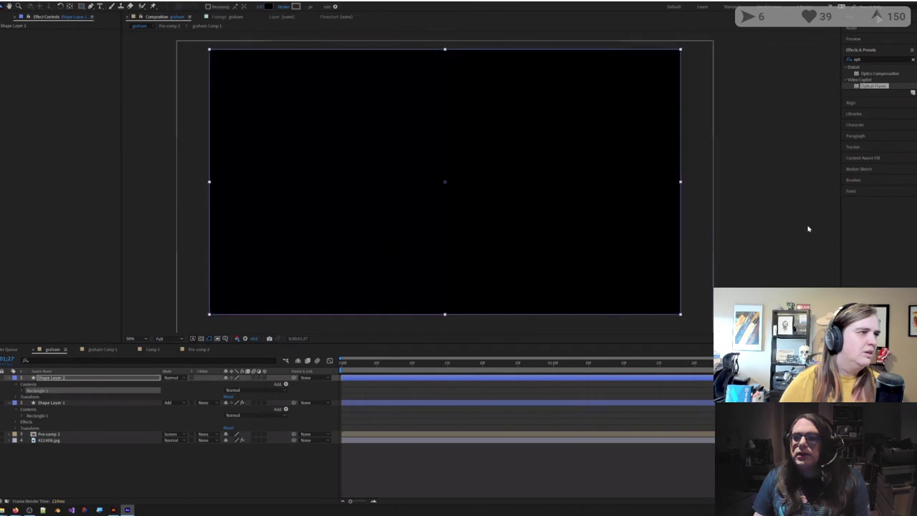
{"action": "left_click", "coordinate": [870, 59]}
{"action": "type", "text": "element"}
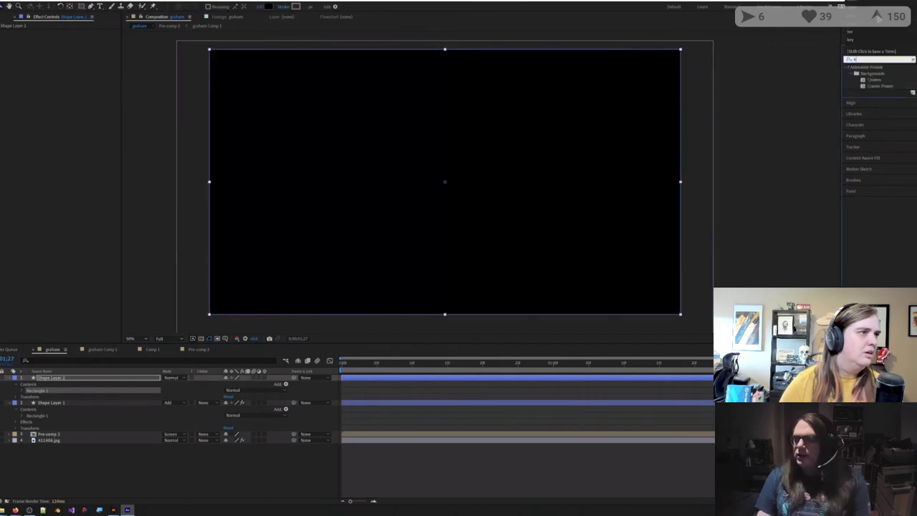
{"action": "double_click", "coordinate": [869, 75]}
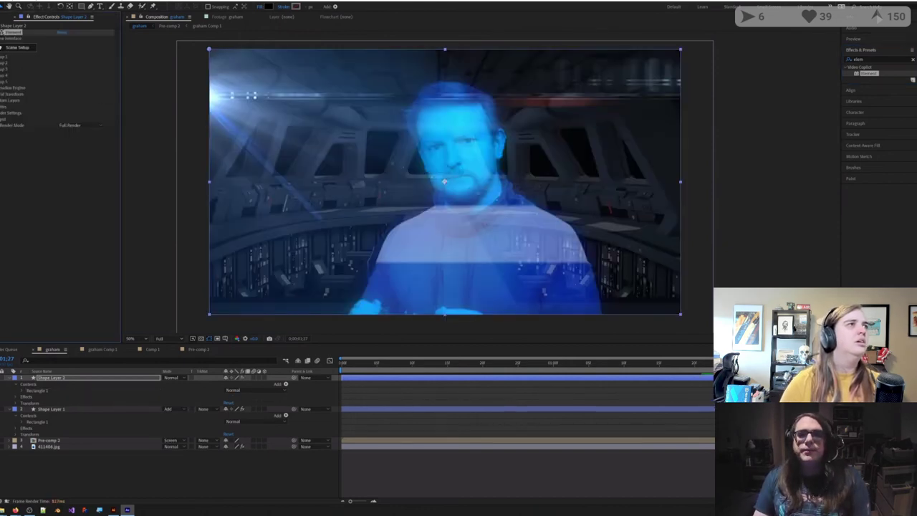
Step: Open Element's Scene Setup and browse the models in the Starter_Pack_Physical folder
{"action": "left_click", "coordinate": [20, 48]}
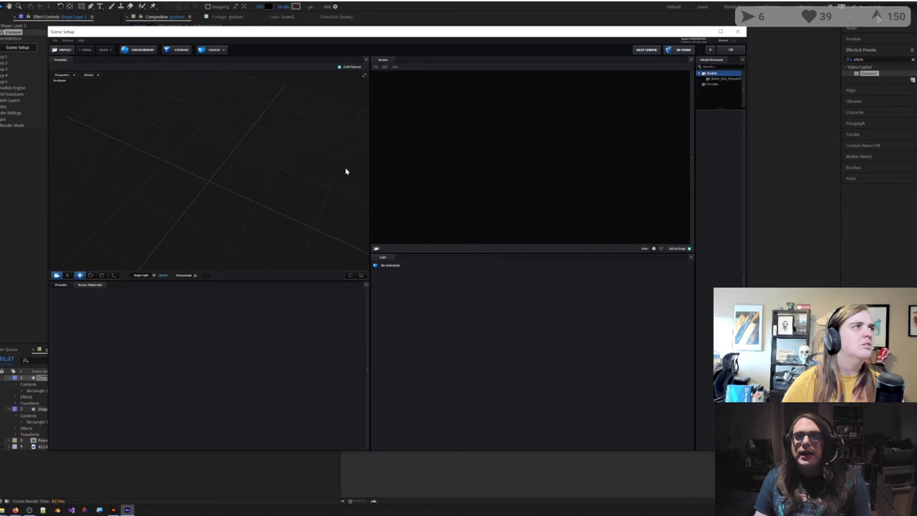
{"action": "left_click_drag", "start_coordinate": [263, 190], "coordinate": [262, 184]}
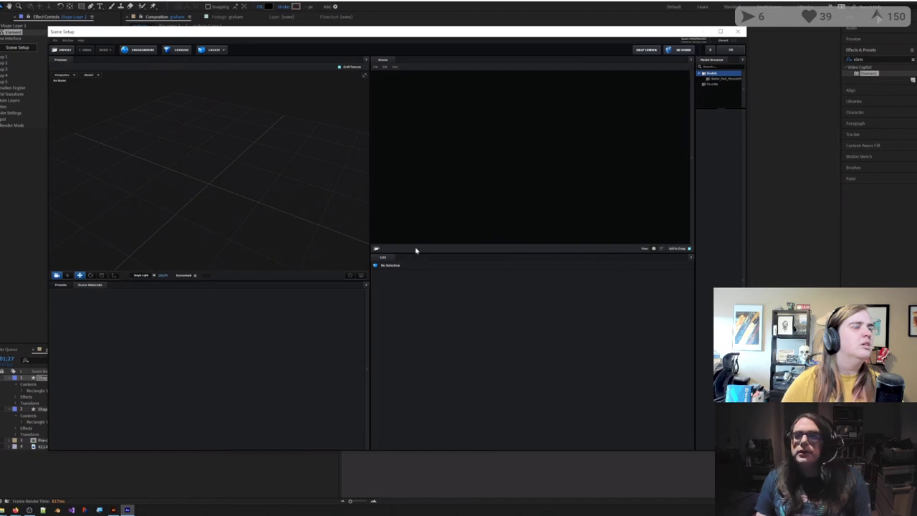
{"action": "right_click", "coordinate": [411, 123]}
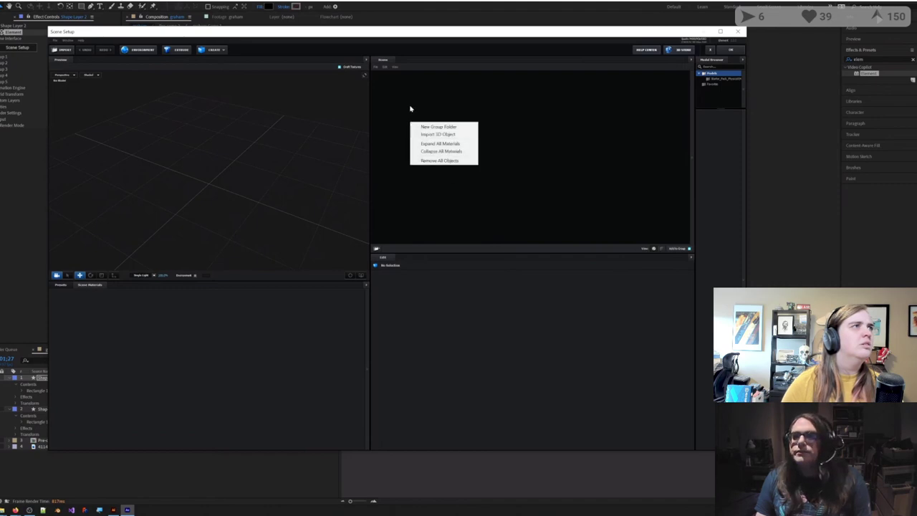
{"action": "left_click", "coordinate": [410, 108]}
{"action": "left_click", "coordinate": [716, 85]}
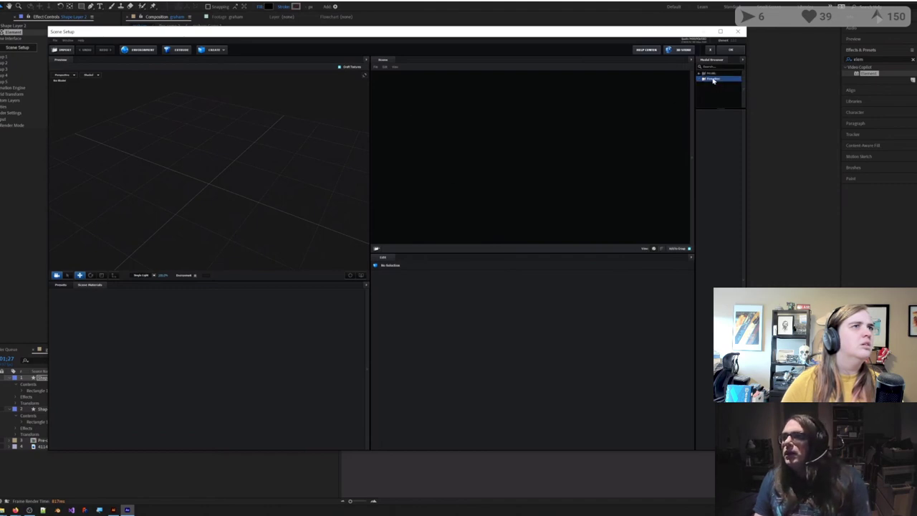
{"action": "left_click", "coordinate": [708, 75]}
{"action": "left_click", "coordinate": [716, 79]}
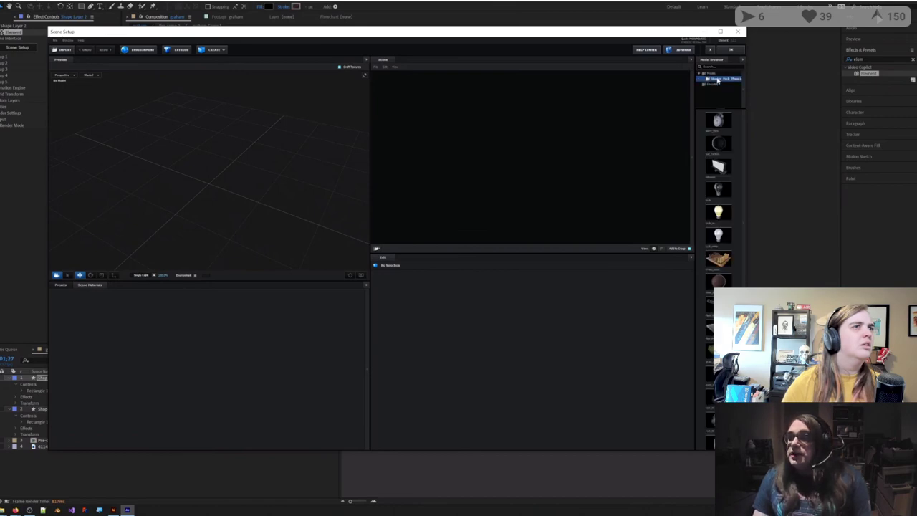
{"action": "scroll", "coordinate": [723, 236], "scroll_direction": "down", "scroll_amount": 2}
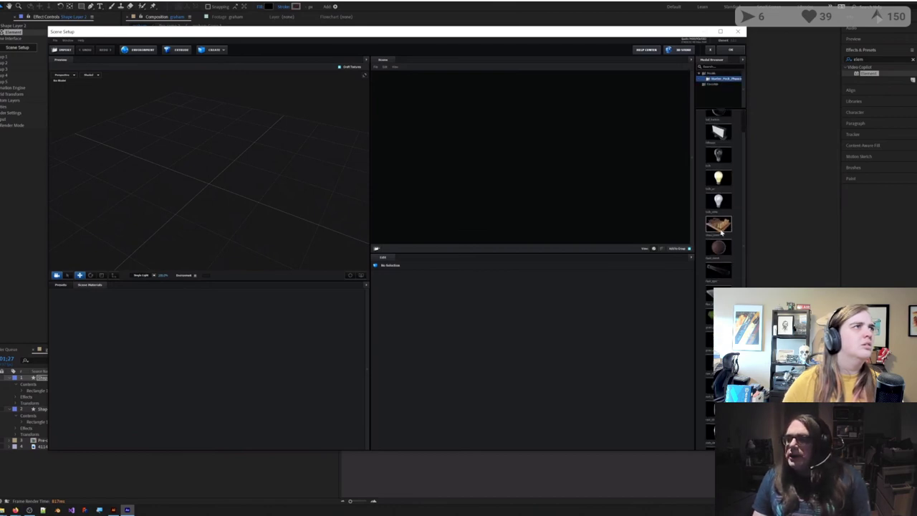
Step: Try the chess_board model in the Element scene, inspect it up close, and delete it from the group folder
{"action": "left_click", "coordinate": [721, 228]}
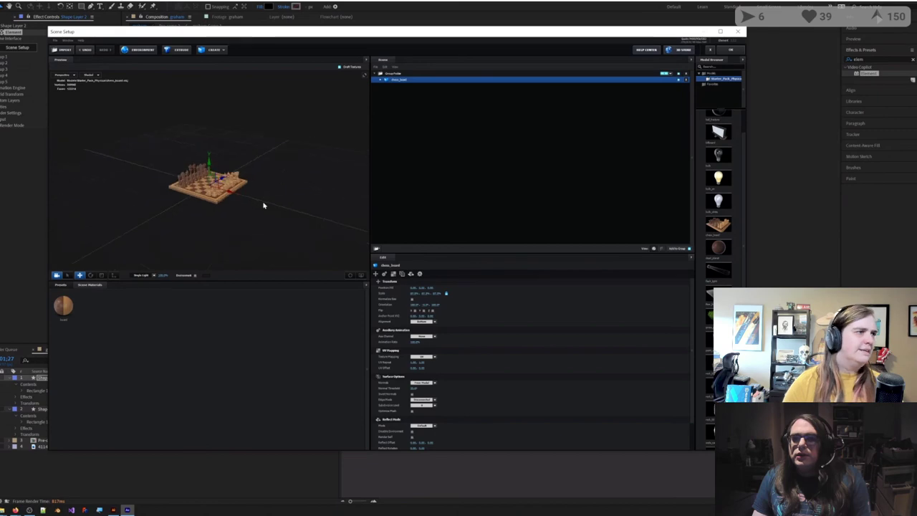
{"action": "scroll", "coordinate": [215, 198], "scroll_direction": "up", "scroll_amount": 5}
{"action": "left_click_drag", "start_coordinate": [215, 199], "coordinate": [443, 158]}
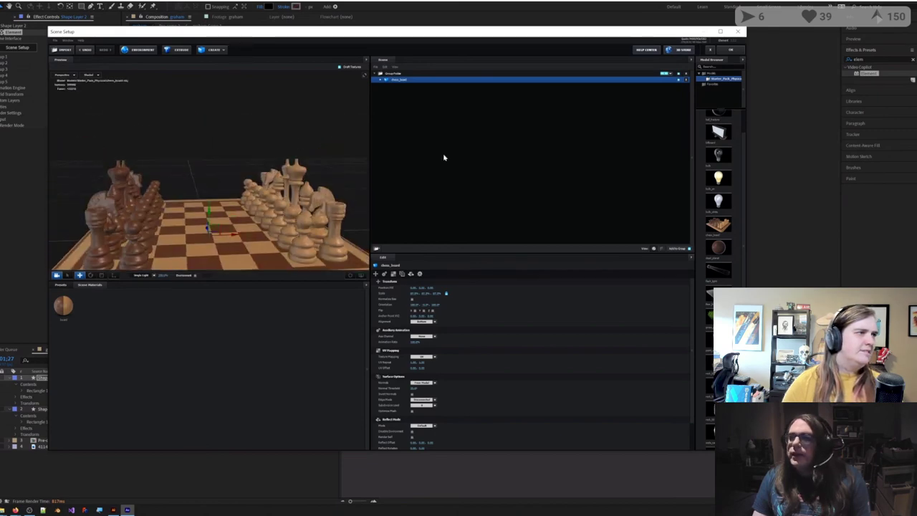
{"action": "scroll", "coordinate": [720, 229], "scroll_direction": "down", "scroll_amount": 5}
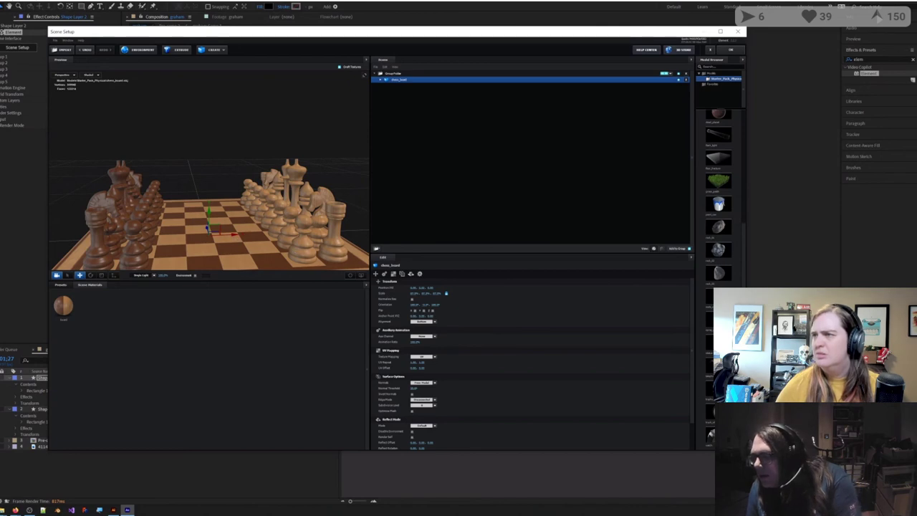
{"action": "key", "text": "Delete"}
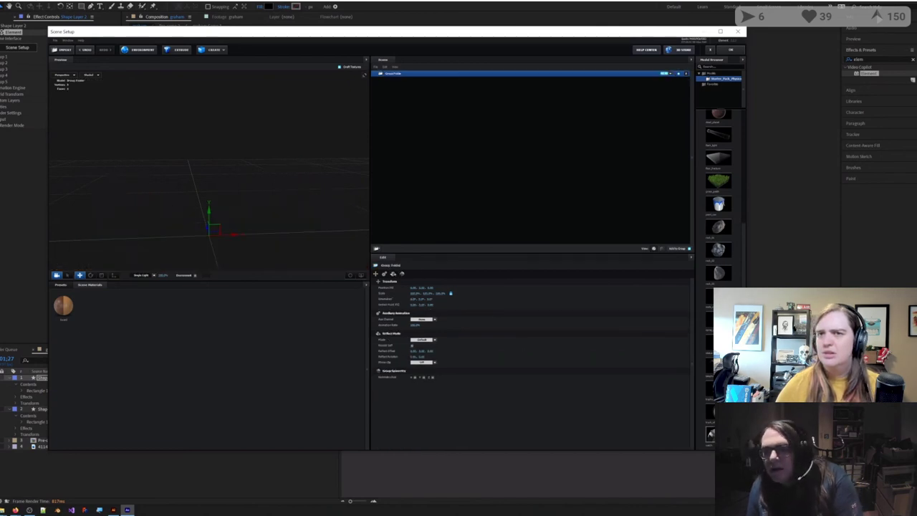
Step: Add the watch model to the Element scene, inspect it from several angles, and accept the scene setup
{"action": "left_click", "coordinate": [712, 434]}
{"action": "left_click_drag", "start_coordinate": [299, 262], "coordinate": [308, 167]}
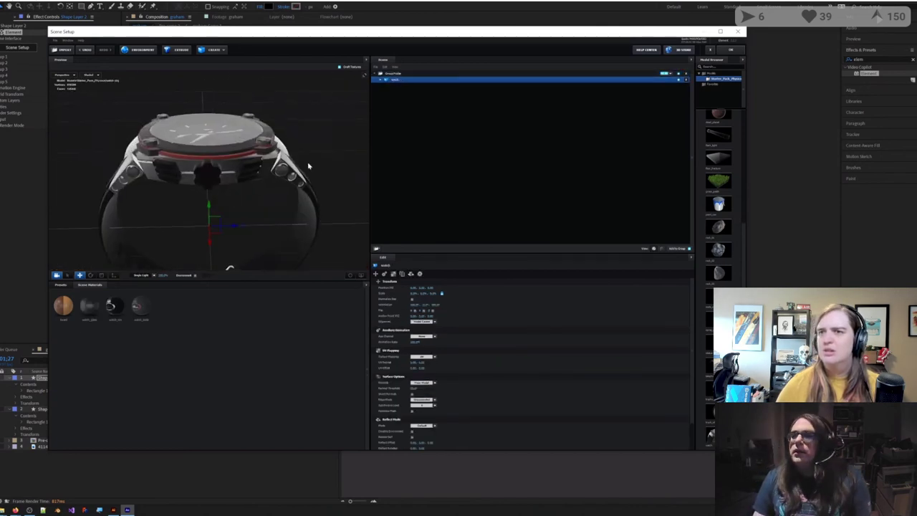
{"action": "left_click", "coordinate": [731, 52]}
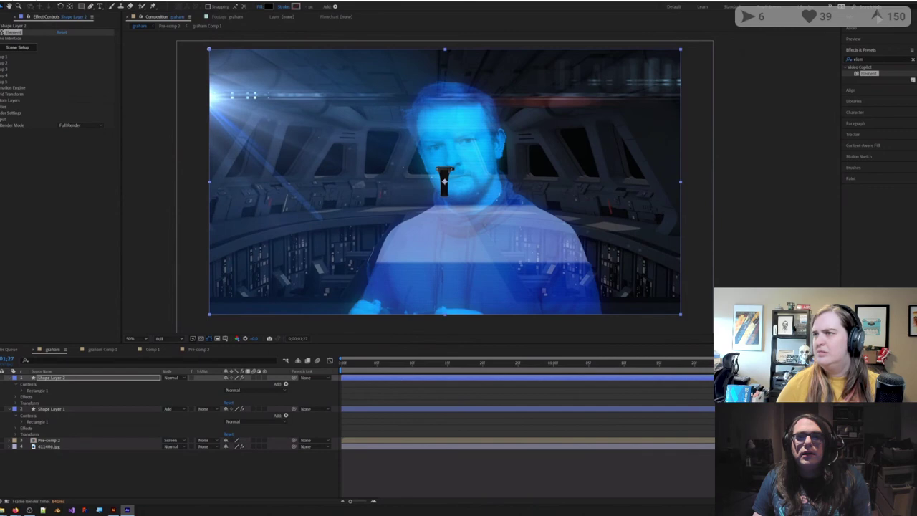
Step: Create a group null for Element's Group 1 through its Group Utilities
{"action": "left_click", "coordinate": [1, 56]}
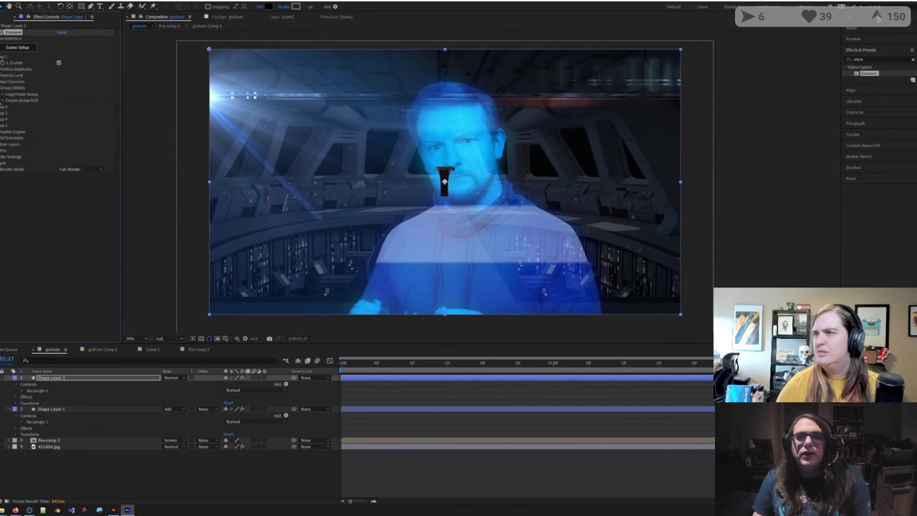
{"action": "left_click", "coordinate": [4, 101]}
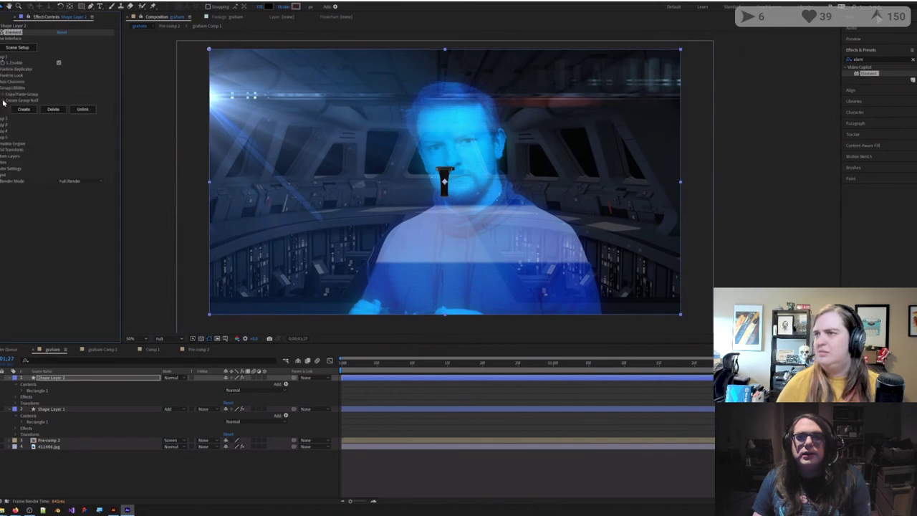
{"action": "left_click", "coordinate": [24, 109]}
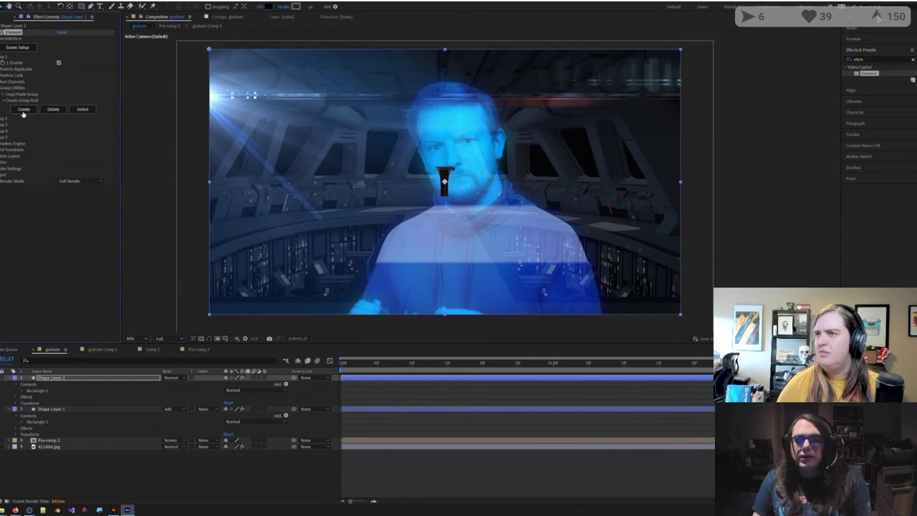
Step: Move Group 1 Null closer to the camera in Z and rotate it on X so the watch face points forward
{"action": "left_click", "coordinate": [59, 378]}
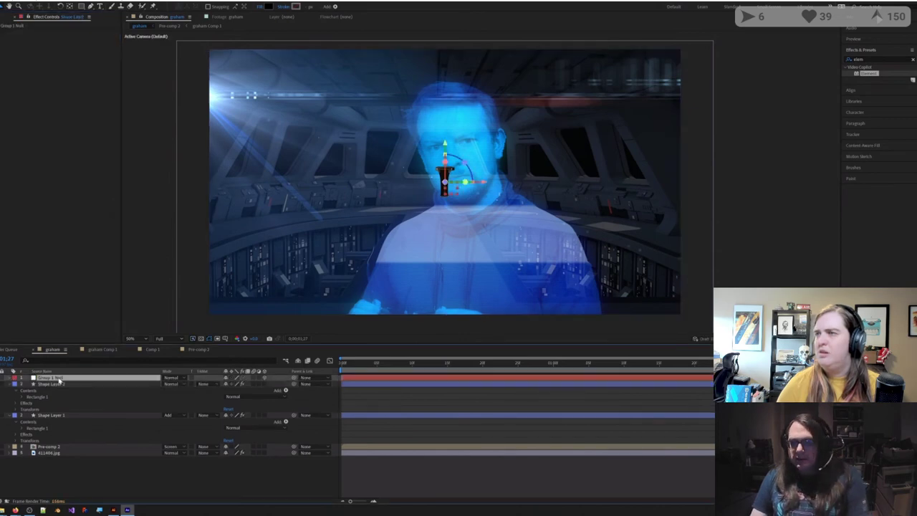
{"action": "key", "text": "p"}
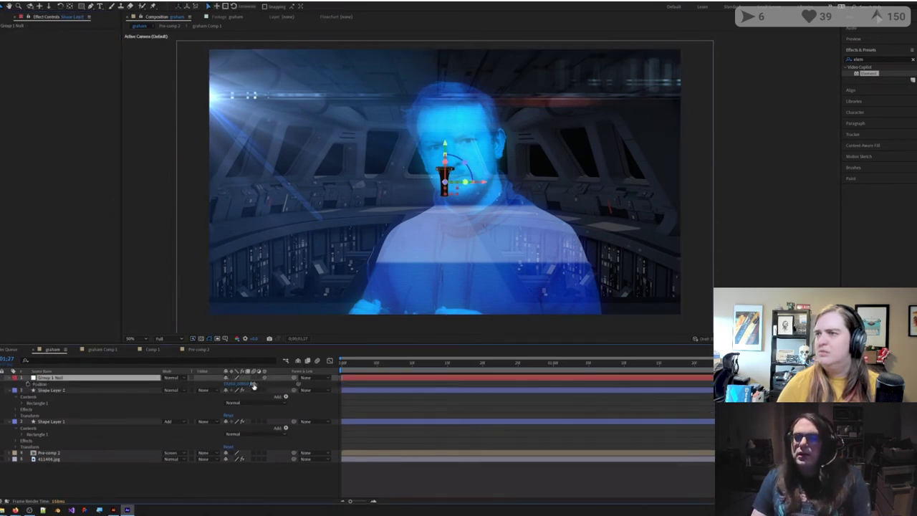
{"action": "left_click_drag", "start_coordinate": [186, 384], "coordinate": [147, 384]}
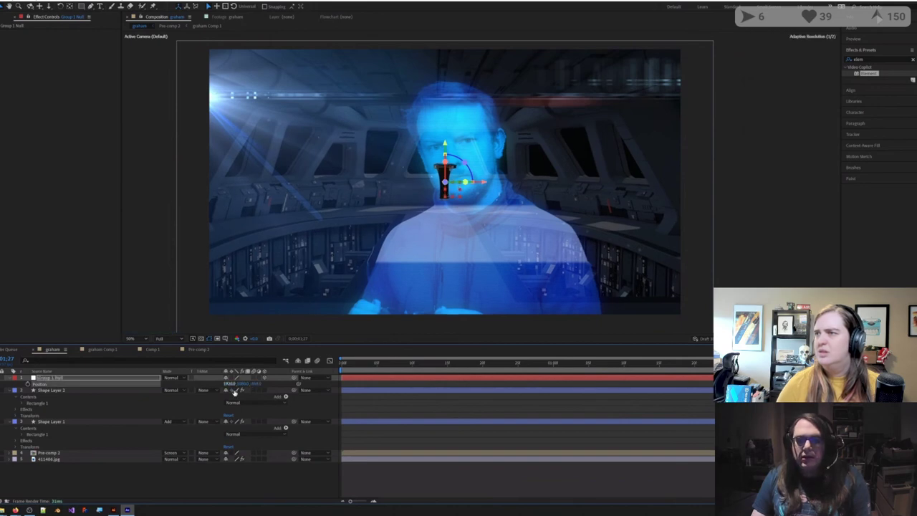
{"action": "key", "text": "p"}
{"action": "key", "text": "r"}
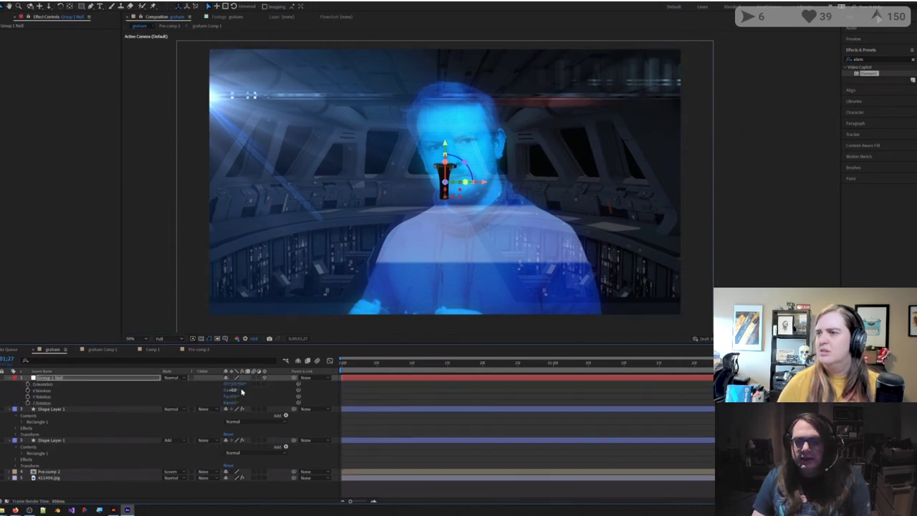
{"action": "left_click_drag", "start_coordinate": [231, 394], "coordinate": [252, 381]}
Step: Bring Group 1 Null further toward the camera in Z to enlarge the watch, checking it up close and in the full frame
{"action": "scroll", "coordinate": [455, 197], "scroll_direction": "up", "scroll_amount": 1}
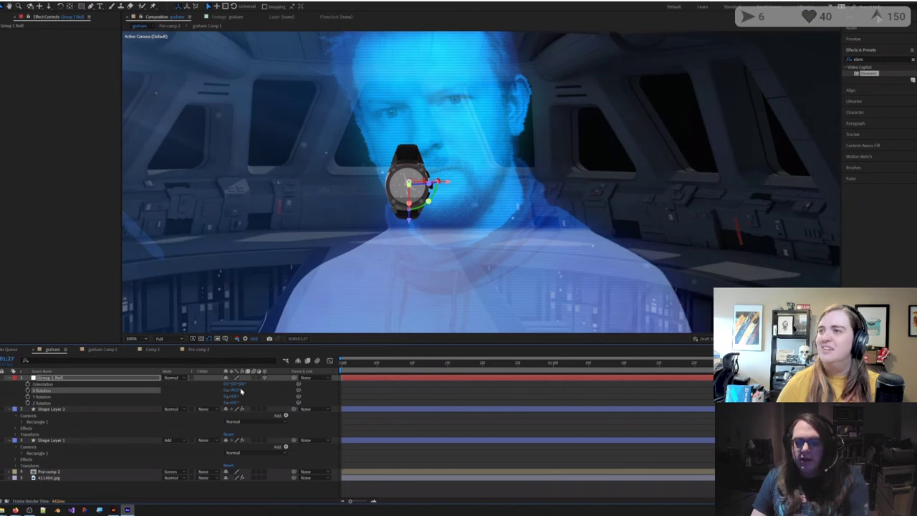
{"action": "key", "text": "p"}
{"action": "left_click_drag", "start_coordinate": [257, 384], "coordinate": [250, 384]}
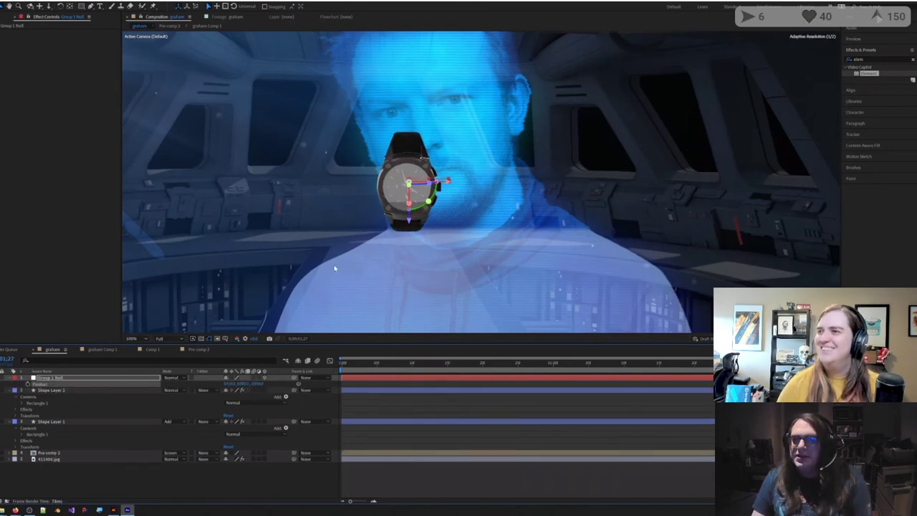
{"action": "scroll", "coordinate": [406, 236], "scroll_direction": "down", "scroll_amount": 2}
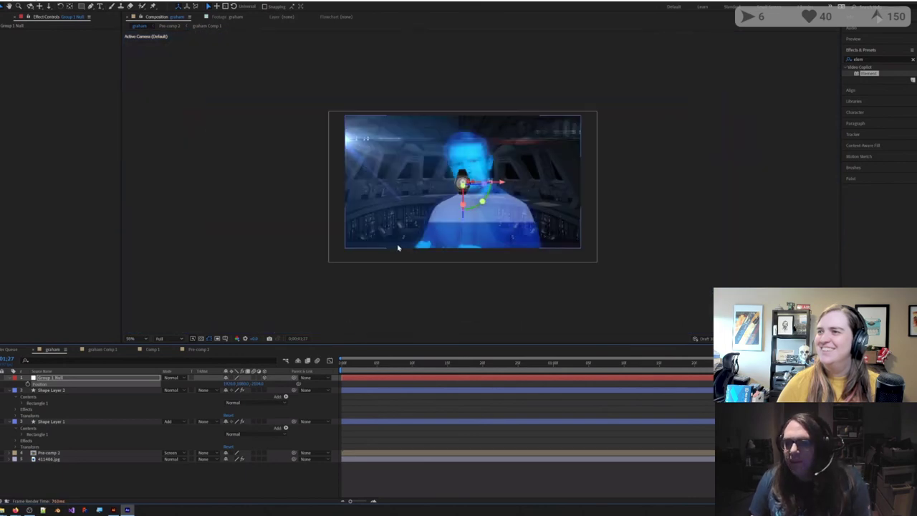
{"action": "scroll", "coordinate": [396, 246], "scroll_direction": "up", "scroll_amount": 1}
{"action": "key", "text": "Return"}
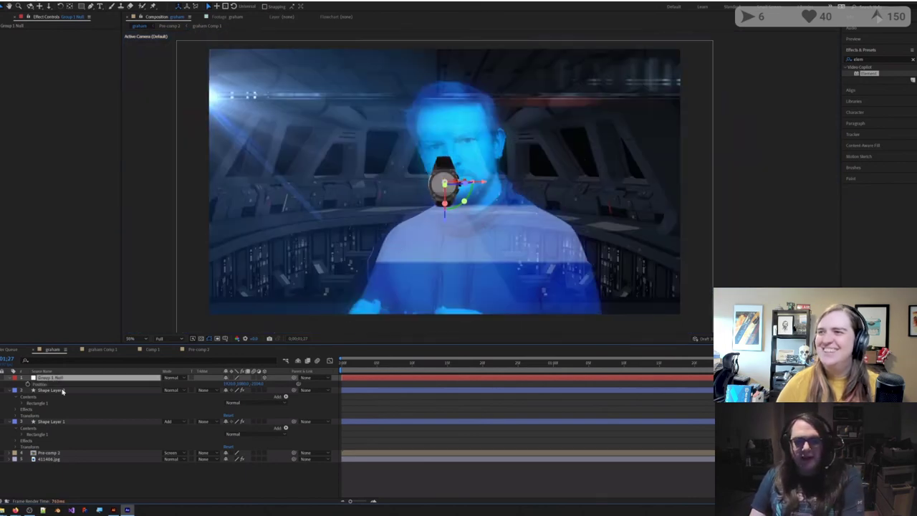
Step: Delete Group 1 Null and the shape layer with the Element watch, and add a new full-frame rectangle shape layer
{"action": "key", "text": "Delete"}
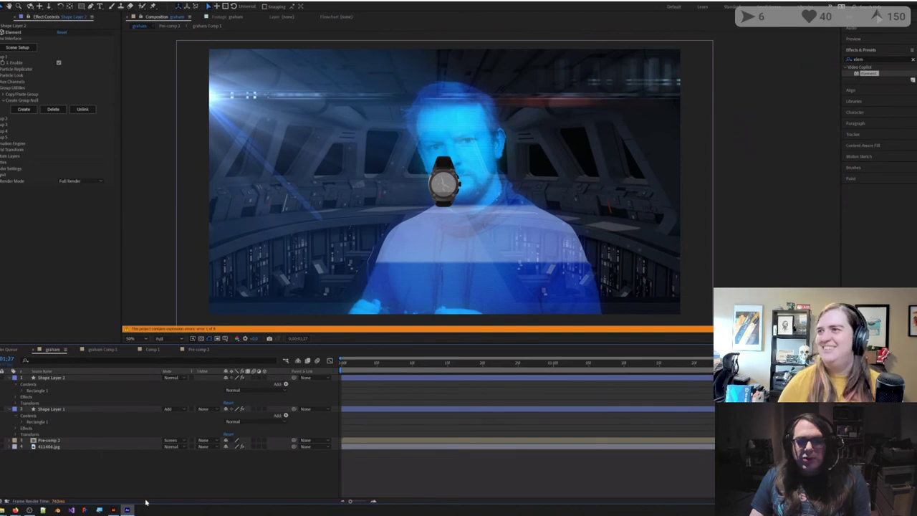
{"action": "left_click", "coordinate": [49, 378]}
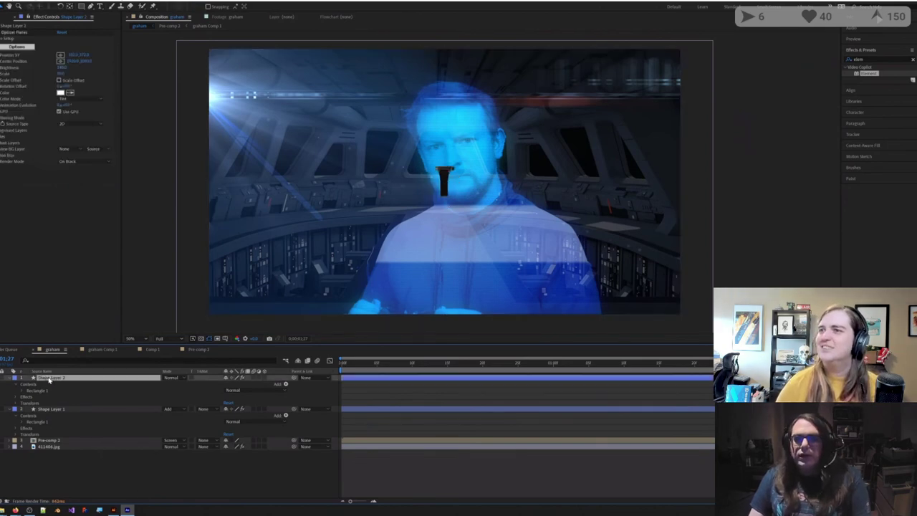
{"action": "key", "text": "Delete"}
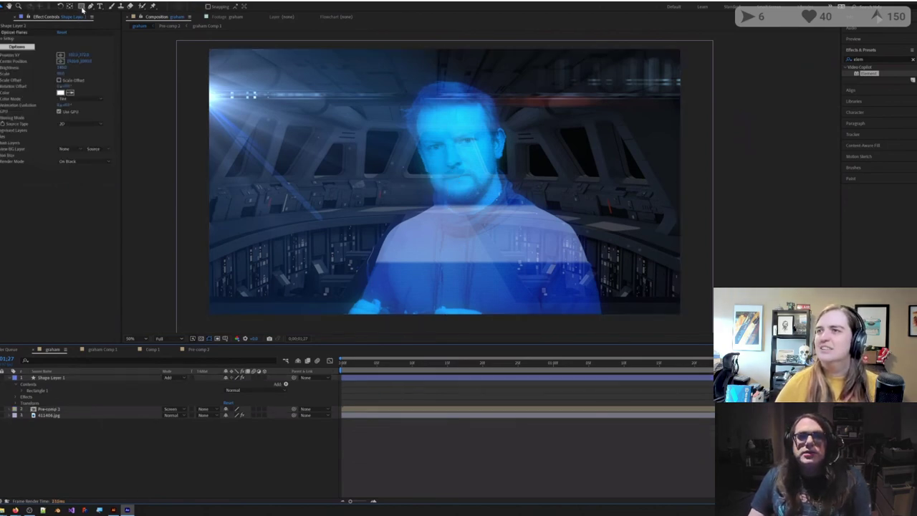
{"action": "double_click", "coordinate": [82, 7]}
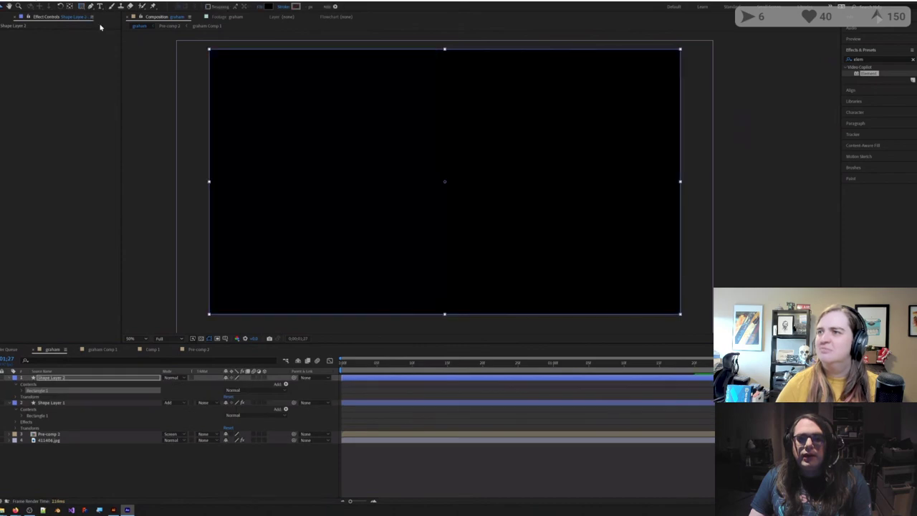
{"action": "left_click", "coordinate": [109, 469]}
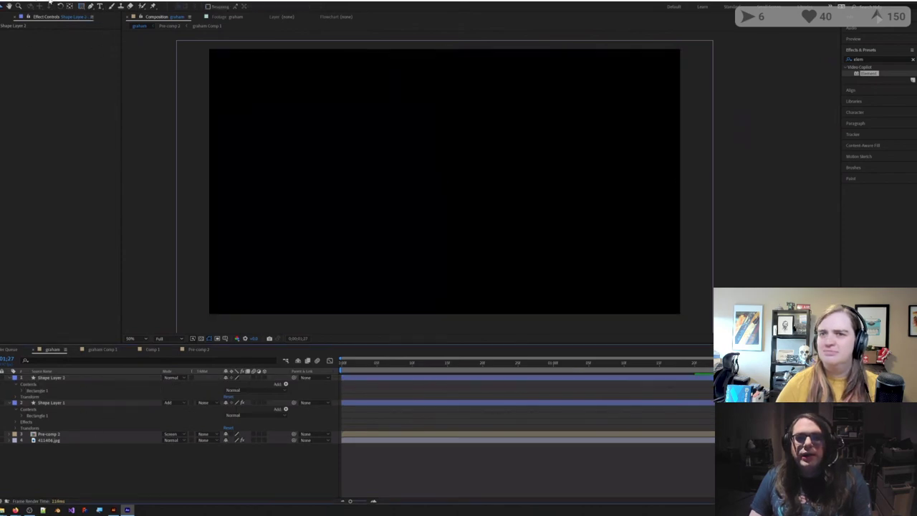
Step: Create a centred text layer reading SPACE HORSE on two lines
{"action": "left_click", "coordinate": [49, 1]}
{"action": "mouse_move", "coordinate": [42, 6]}
{"action": "left_click", "coordinate": [149, 7]}
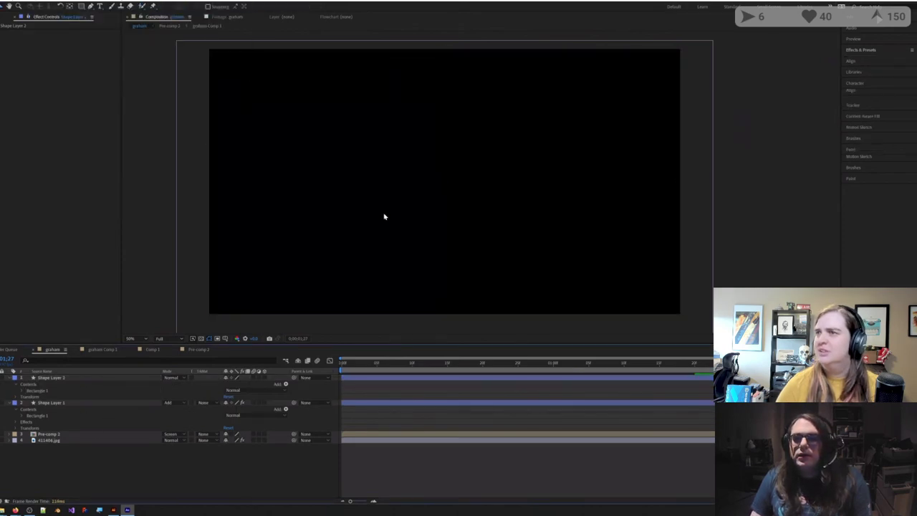
{"action": "type", "text": "SPACE"}
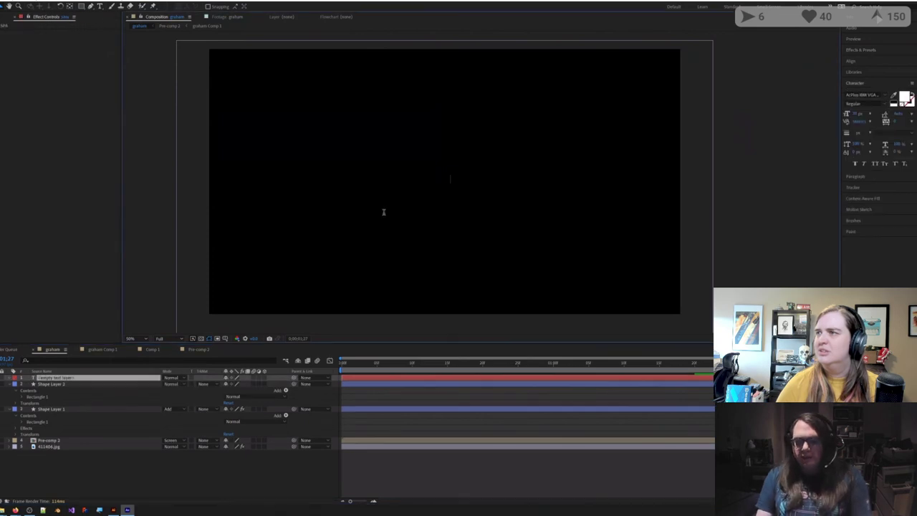
{"action": "key", "text": "Return"}
{"action": "type", "text": "HORSE"}
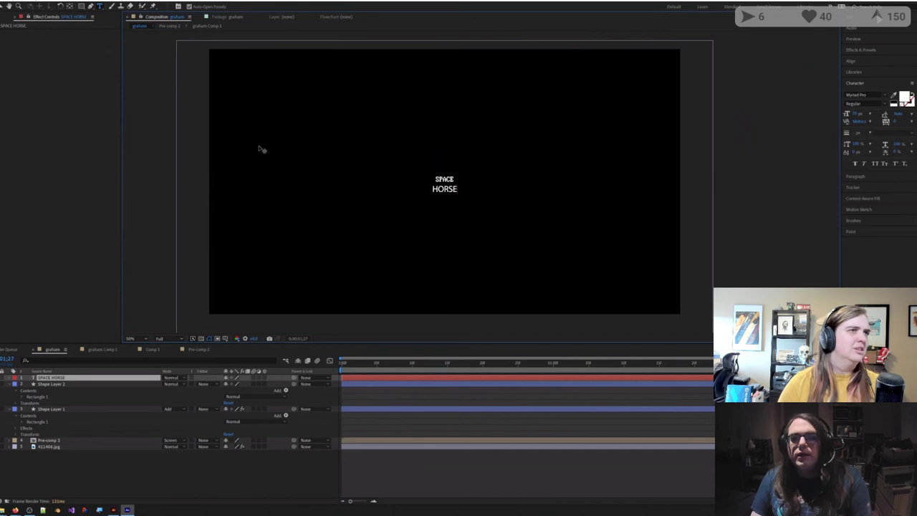
{"action": "left_click", "coordinate": [2, 6]}
{"action": "left_click", "coordinate": [462, 404]}
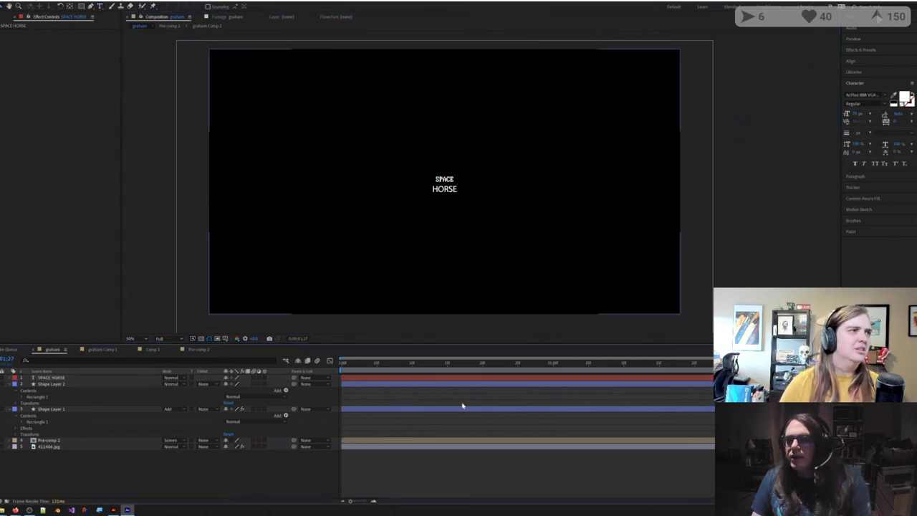
Step: Change the SPACE HORSE text's font to Comic Sans MS in the Bold Italic style
{"action": "left_click", "coordinate": [473, 379]}
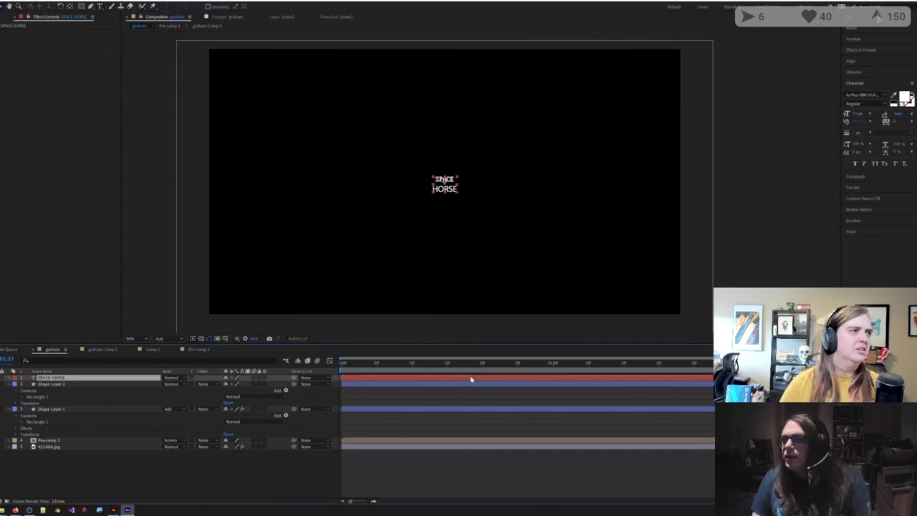
{"action": "left_click", "coordinate": [873, 93]}
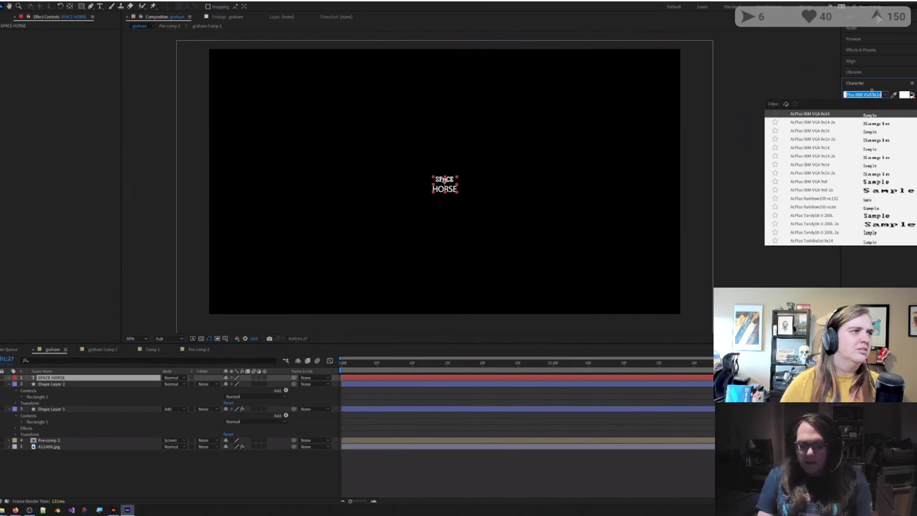
{"action": "type", "text": "com"}
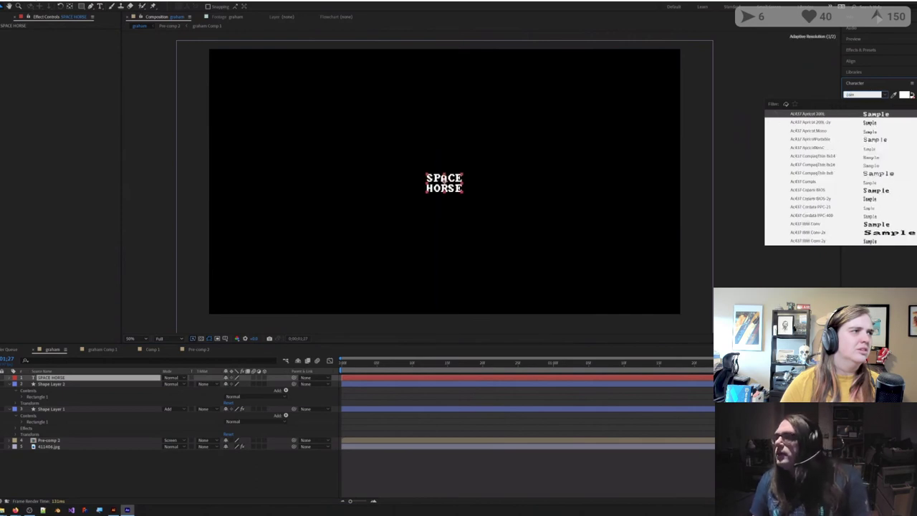
{"action": "type", "text": "ic"}
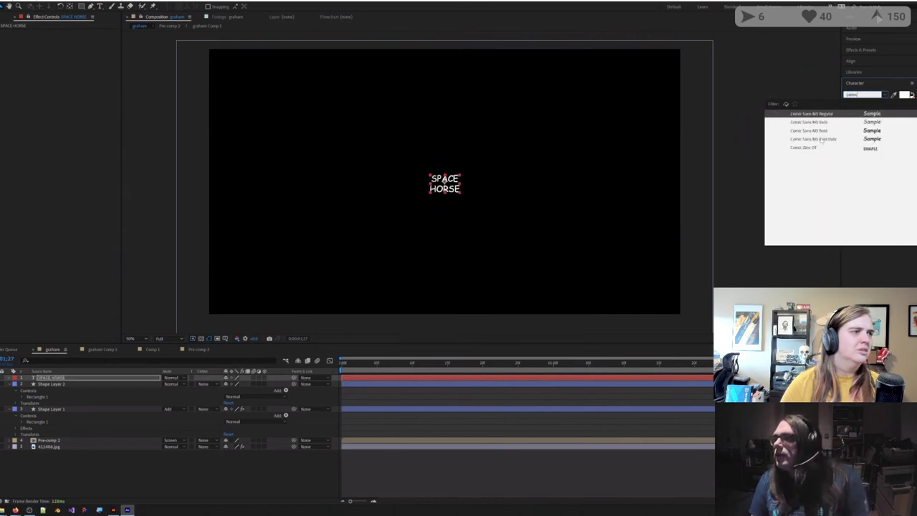
{"action": "key", "text": "Return"}
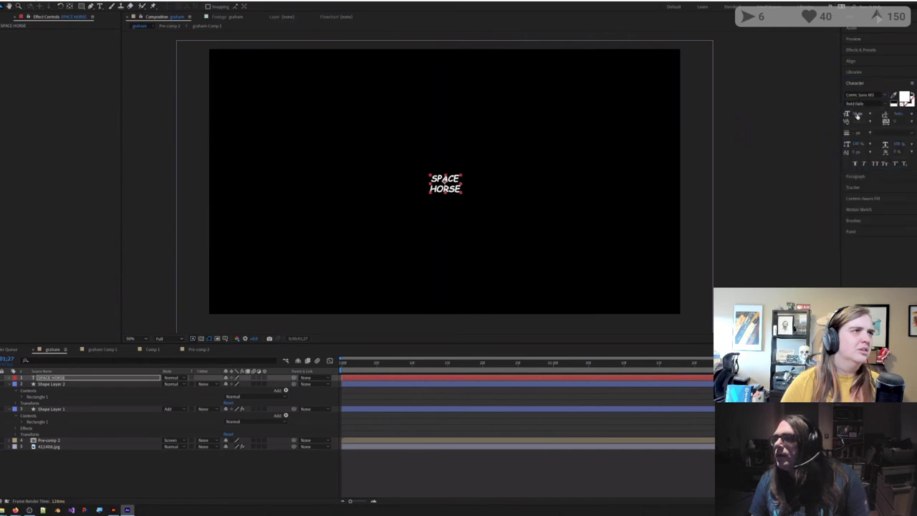
Step: Try font sizes of 200, 2000 and 1000 px on the text, and set it to 800 px
{"action": "left_click", "coordinate": [856, 113]}
{"action": "type", "text": "200"}
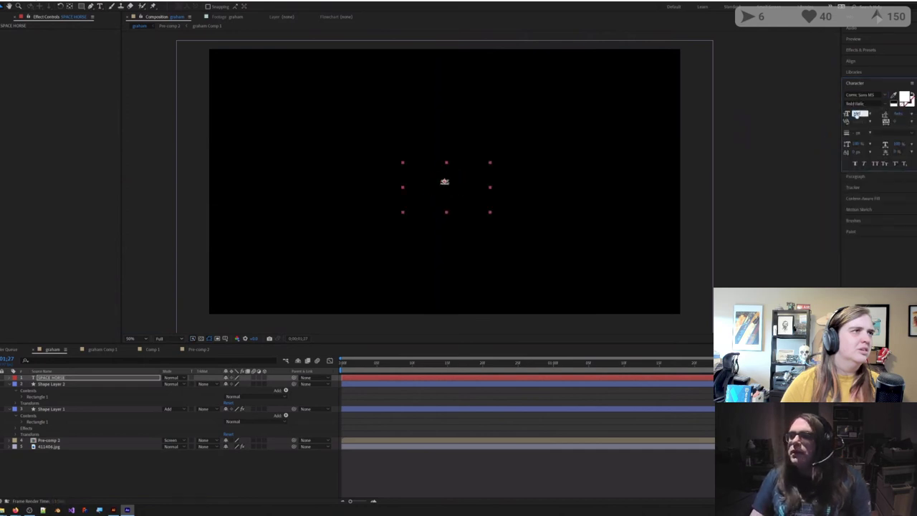
{"action": "key", "text": "Return"}
{"action": "left_click", "coordinate": [860, 114]}
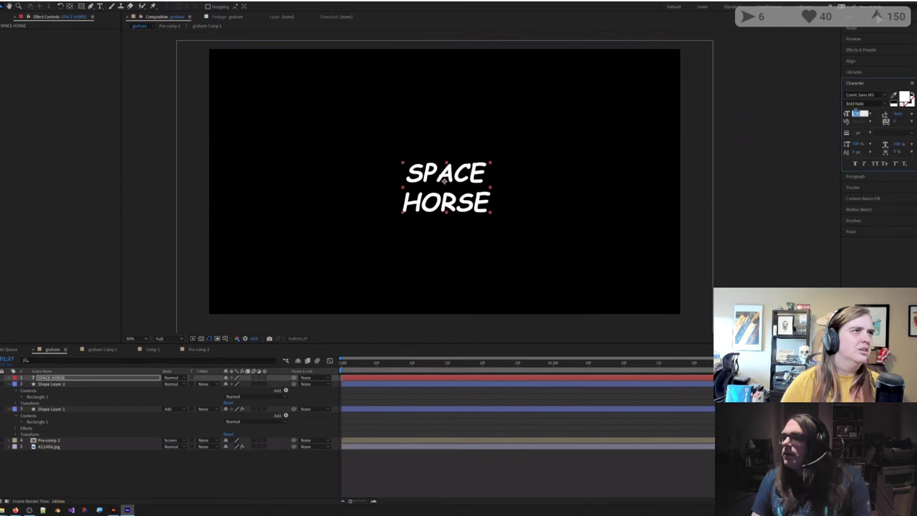
{"action": "type", "text": "2000"}
{"action": "key", "text": "Return"}
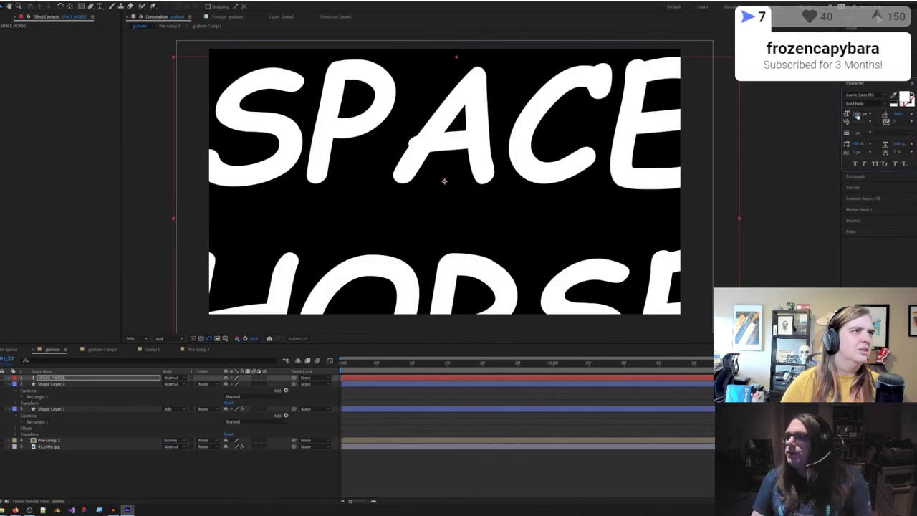
{"action": "left_click", "coordinate": [859, 113]}
{"action": "type", "text": "1000"}
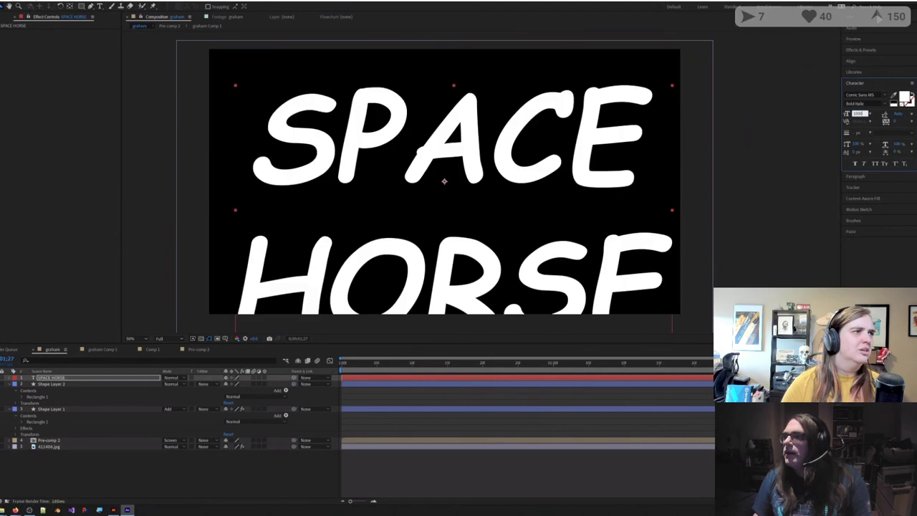
{"action": "type", "text": "8"}
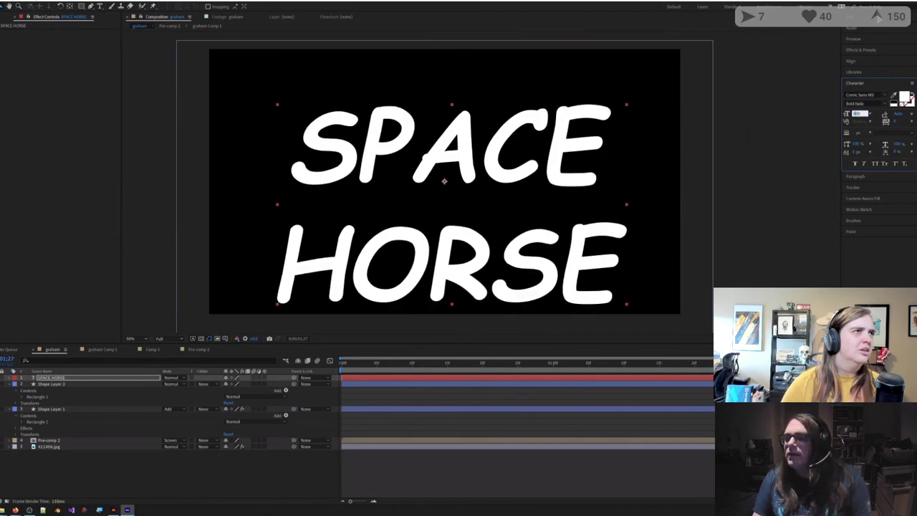
{"action": "left_click", "coordinate": [570, 396]}
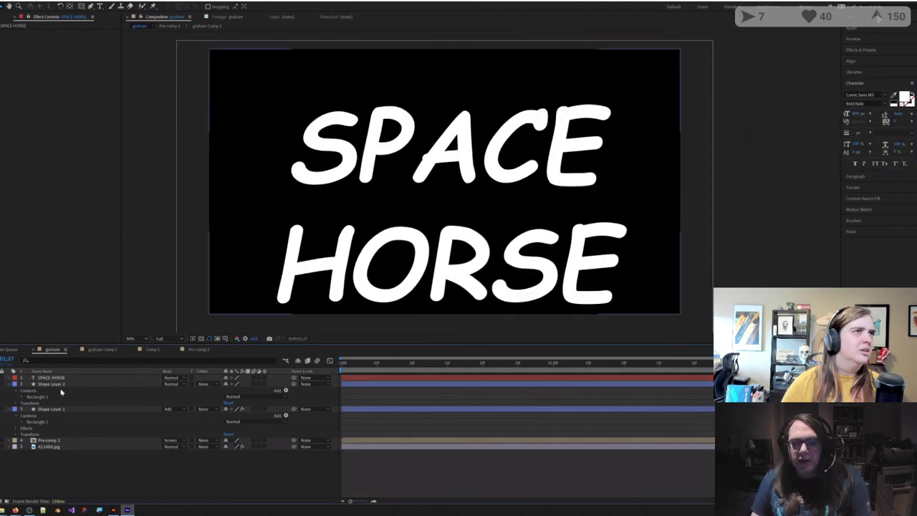
Step: Shift the text layer's anchor point in Y to centre the words vertically in the frame, and hide the text layer
{"action": "left_click", "coordinate": [54, 378]}
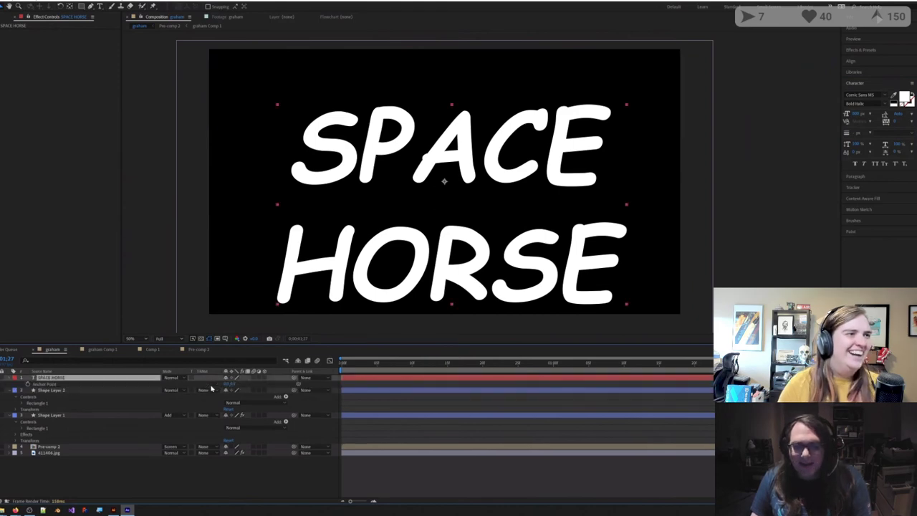
{"action": "key", "text": "a"}
{"action": "left_click_drag", "start_coordinate": [233, 387], "coordinate": [286, 381]}
{"action": "left_click", "coordinate": [23, 380]}
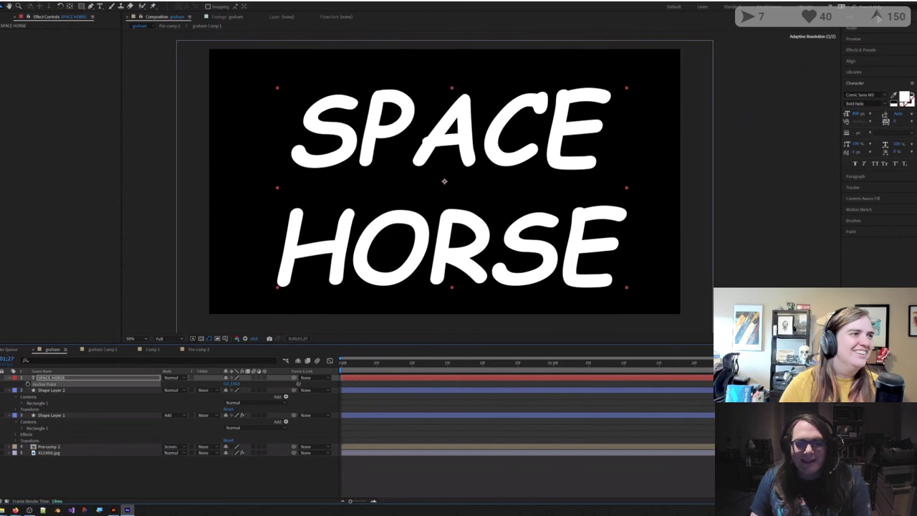
Step: Apply the Element effect to the new full-frame shape layer
{"action": "left_click", "coordinate": [56, 390]}
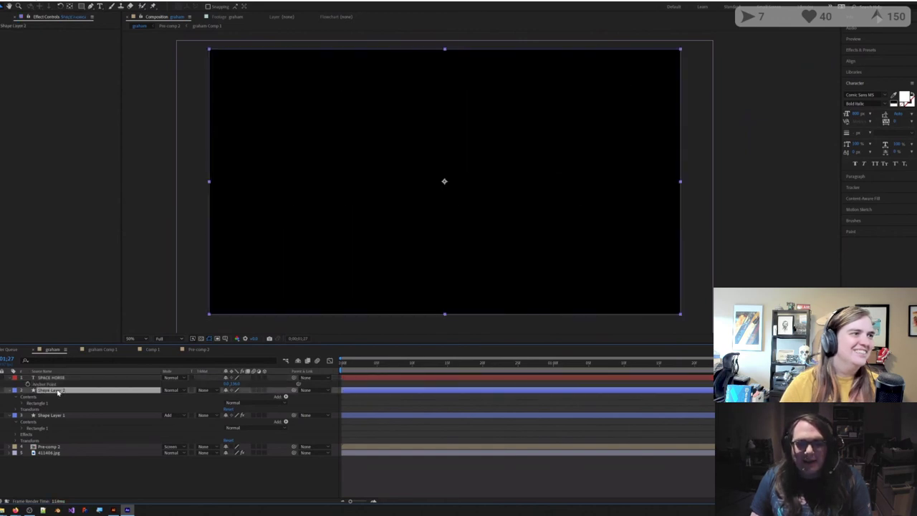
{"action": "left_click", "coordinate": [871, 50]}
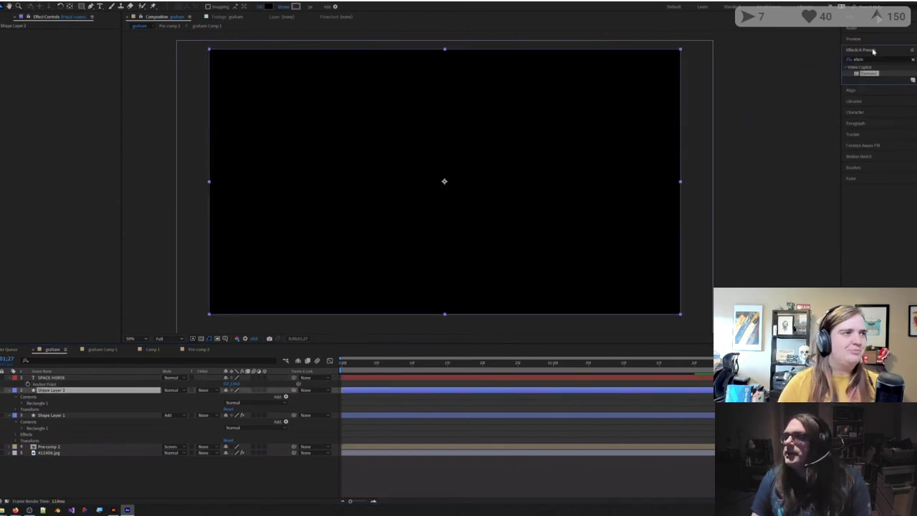
{"action": "left_click", "coordinate": [871, 60]}
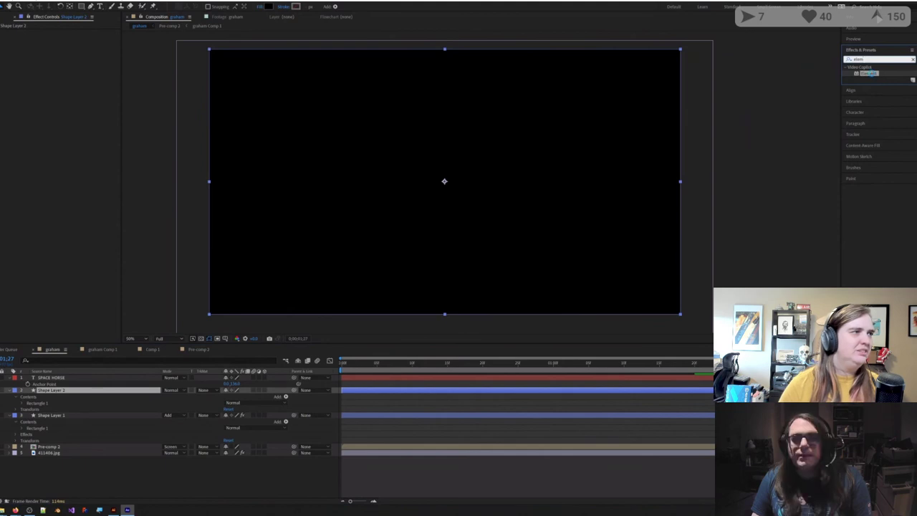
{"action": "double_click", "coordinate": [869, 73]}
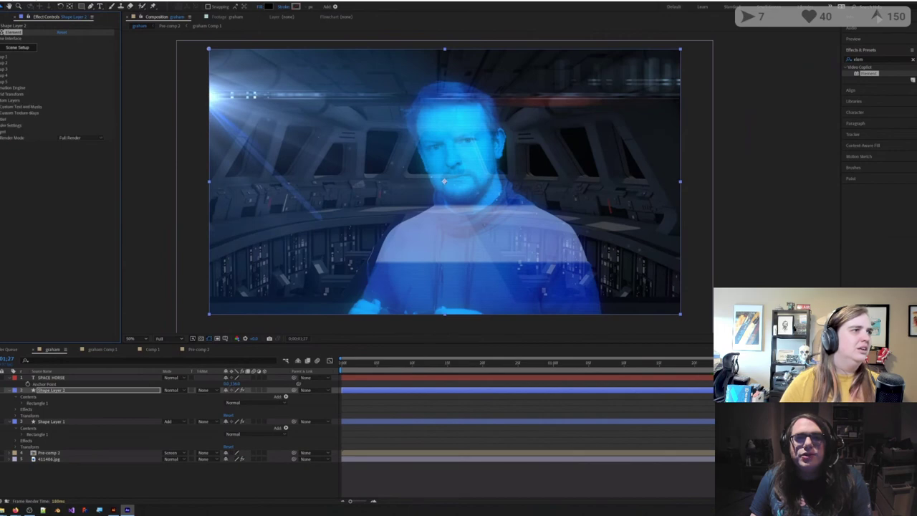
Step: Assign the SPACE HORSE layer as Path Layer 1 in Element's Custom Text and Masks
{"action": "left_click", "coordinate": [2, 106]}
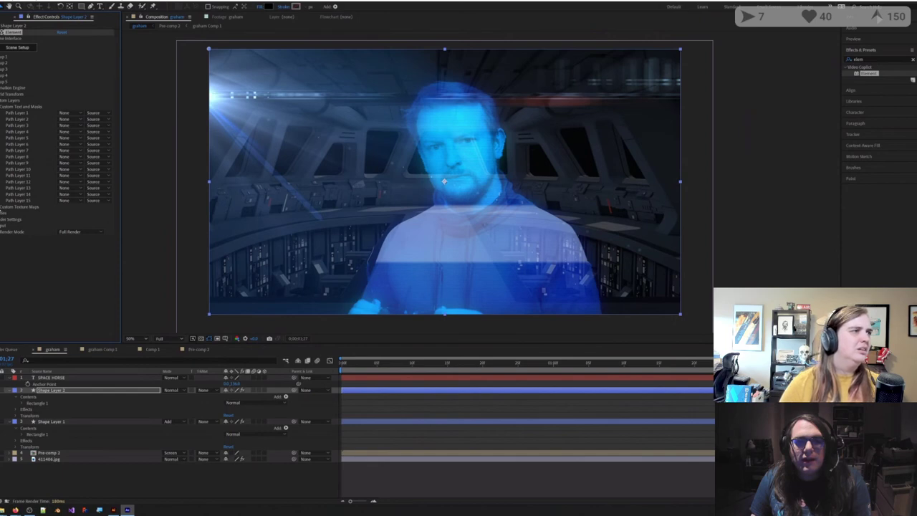
{"action": "left_click", "coordinate": [0, 208]}
{"action": "left_click", "coordinate": [2, 207]}
{"action": "left_click", "coordinate": [2, 206]}
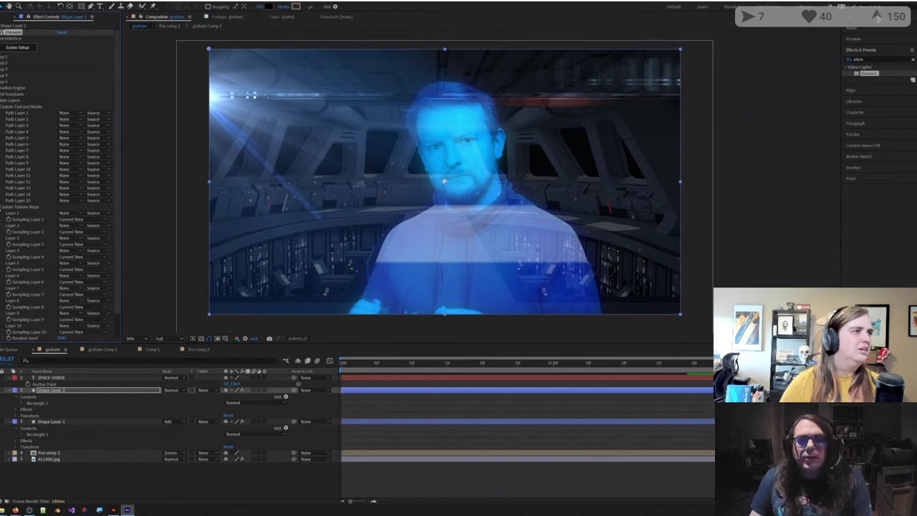
{"action": "left_click", "coordinate": [2, 208]}
{"action": "left_click", "coordinate": [65, 112]}
{"action": "left_click", "coordinate": [72, 130]}
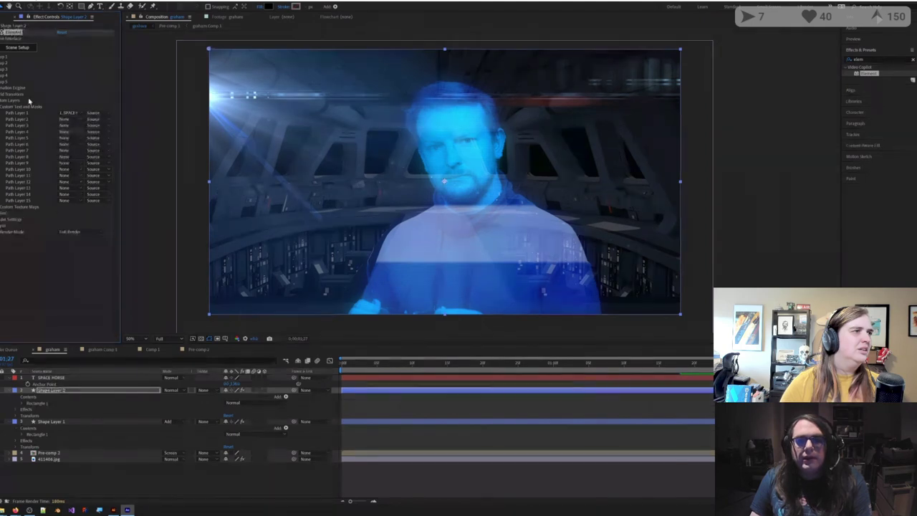
Step: Extrude the custom text path into a 3D model in Element's Scene Setup and view it from an angle
{"action": "left_click", "coordinate": [17, 46]}
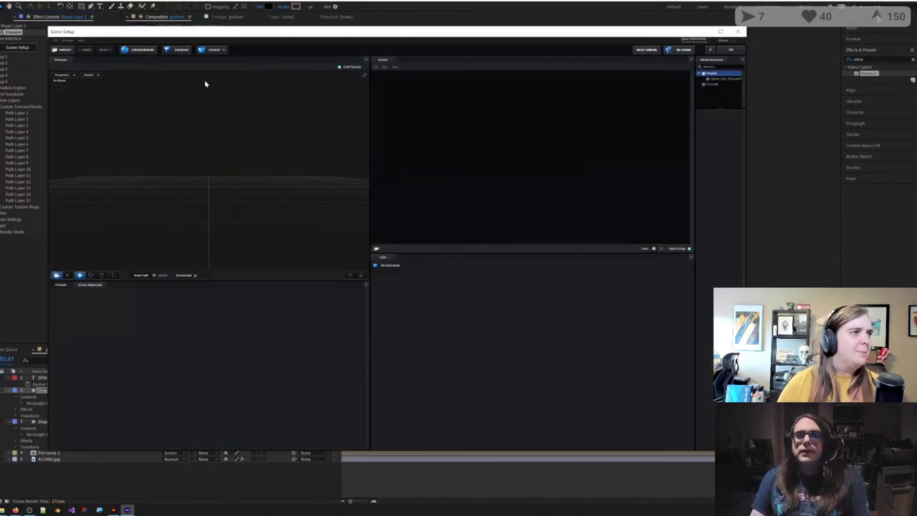
{"action": "left_click", "coordinate": [178, 50]}
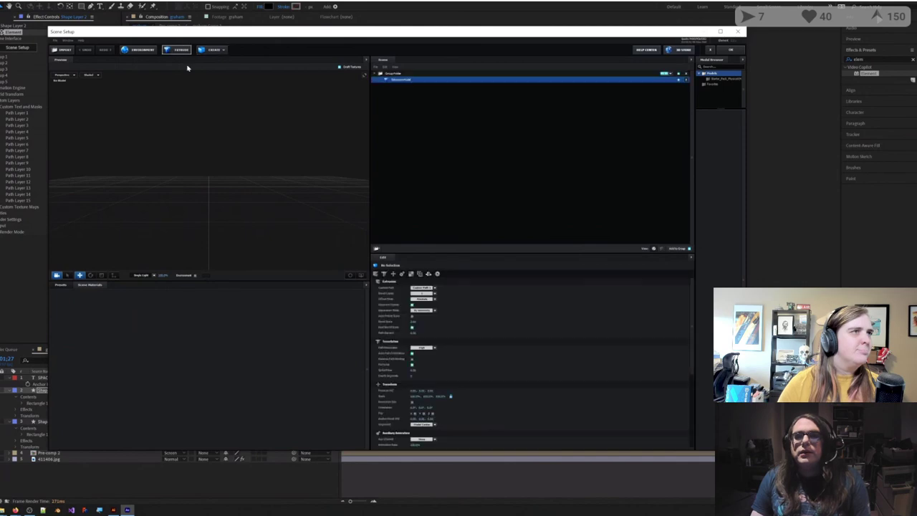
{"action": "left_click_drag", "start_coordinate": [230, 172], "coordinate": [253, 189]}
{"action": "scroll", "coordinate": [217, 175], "scroll_direction": "down", "scroll_amount": 3}
Step: Browse Element's presets and display the Physical bevel presets
{"action": "left_click", "coordinate": [60, 285]}
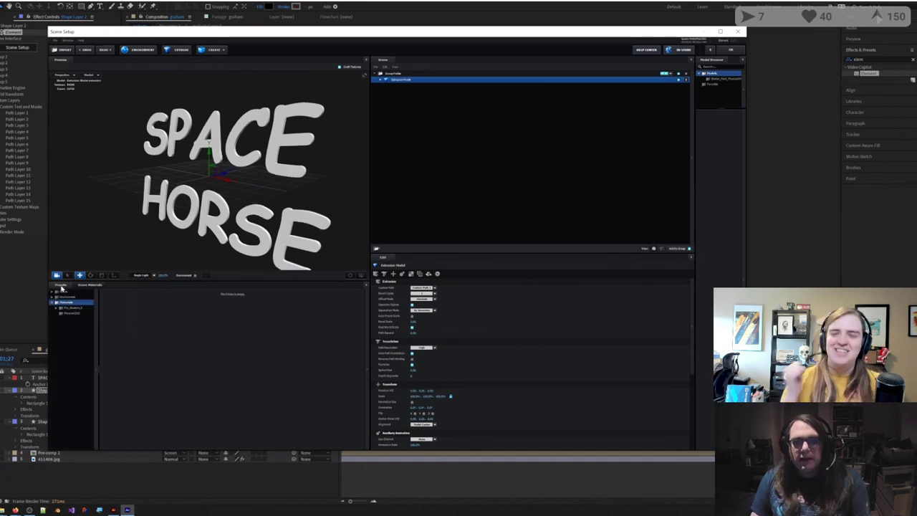
{"action": "double_click", "coordinate": [67, 313]}
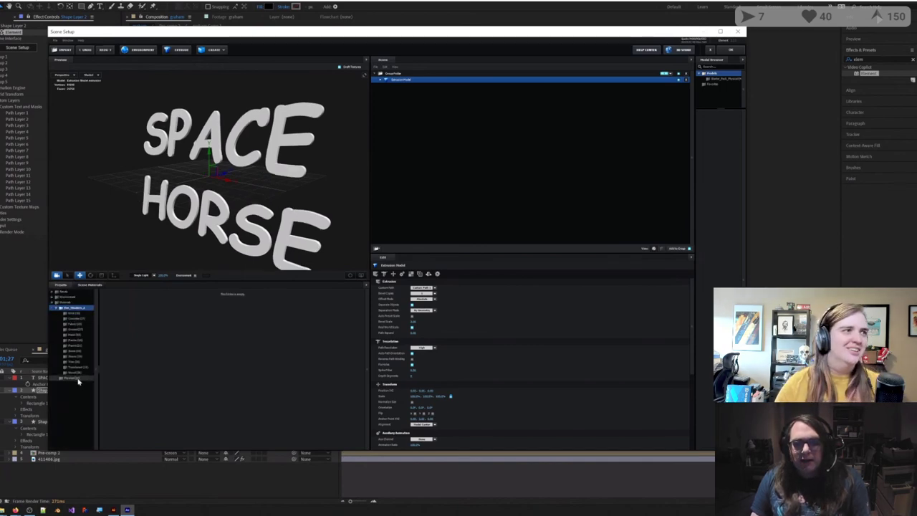
{"action": "left_click", "coordinate": [78, 378]}
{"action": "left_click", "coordinate": [64, 292]}
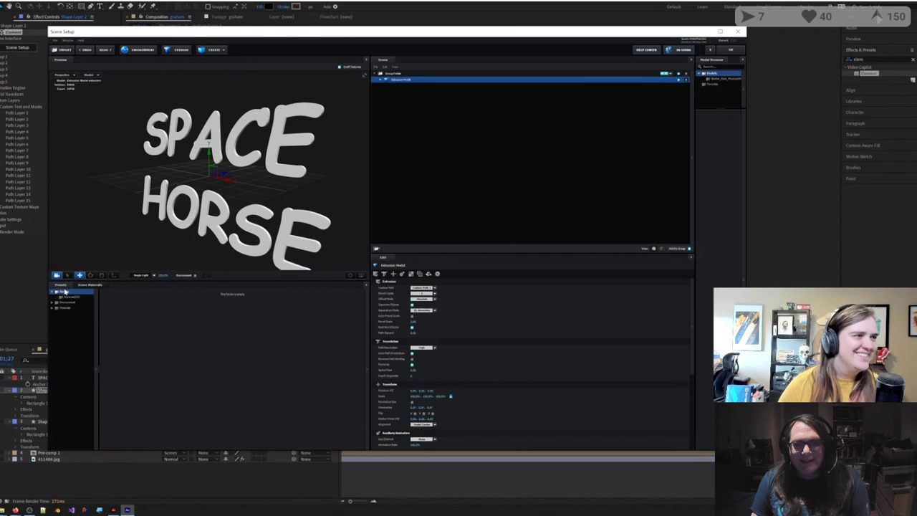
{"action": "left_click", "coordinate": [72, 298]}
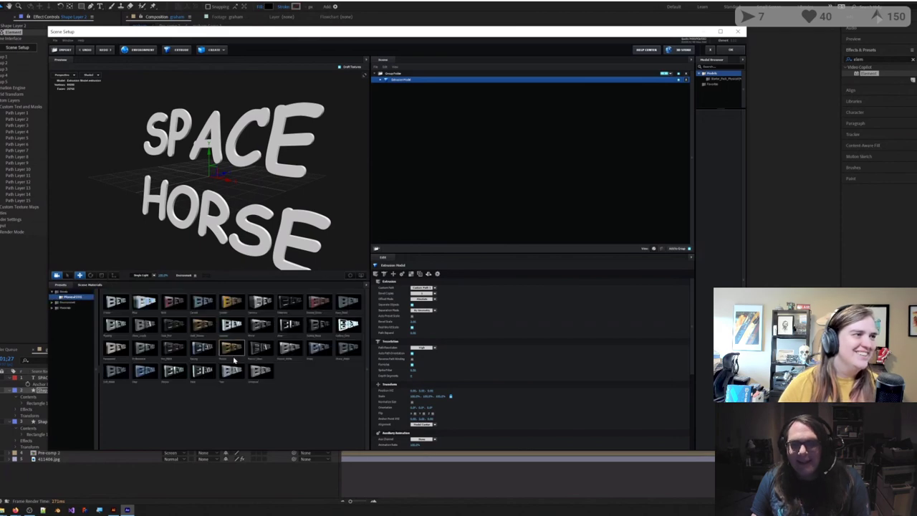
Step: Try gold, pink metallic and dark bevel presets on the extruded SPACE HORSE text
{"action": "left_click_drag", "start_coordinate": [237, 304], "coordinate": [176, 176]}
{"action": "scroll", "coordinate": [161, 151], "scroll_direction": "up", "scroll_amount": 3}
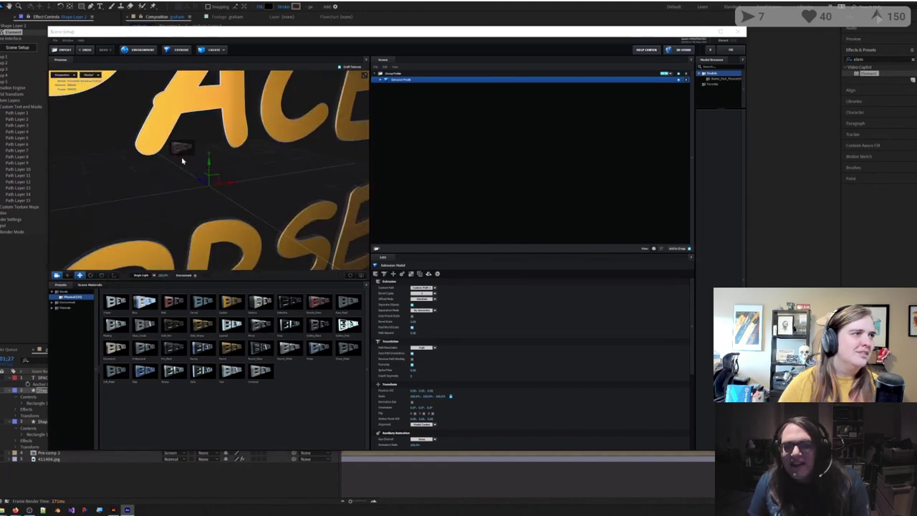
{"action": "left_click_drag", "start_coordinate": [167, 138], "coordinate": [167, 137]}
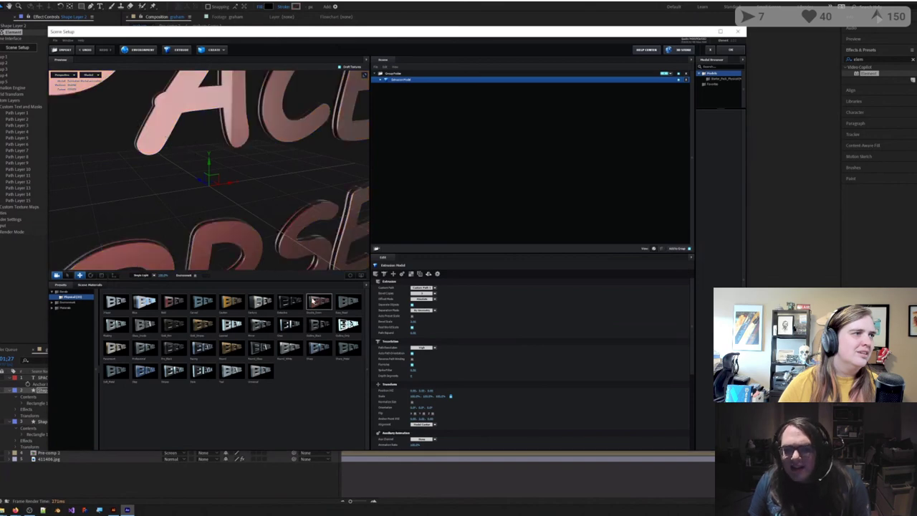
{"action": "left_click_drag", "start_coordinate": [262, 349], "coordinate": [155, 133]}
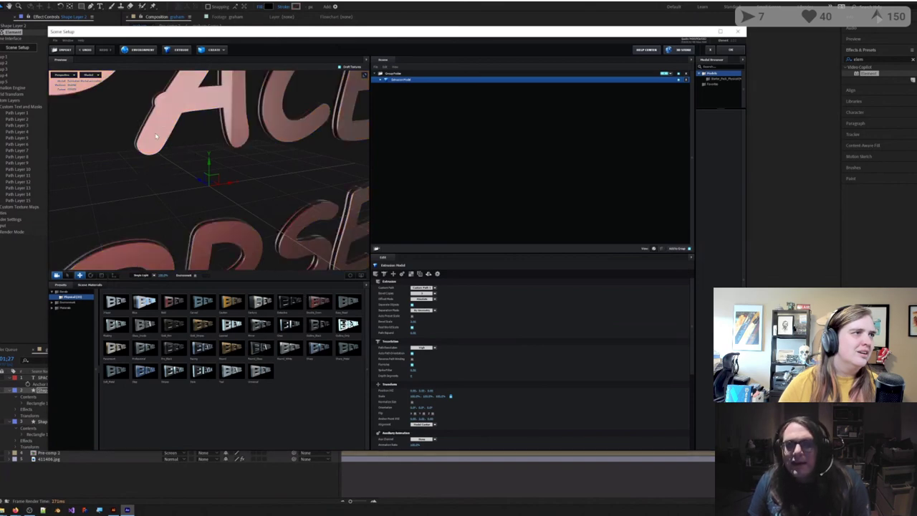
Step: Increase the extrusion depth of the first bevel material in the Extrusion Model
{"action": "left_click", "coordinate": [382, 80]}
{"action": "left_click", "coordinate": [403, 87]}
{"action": "left_click", "coordinate": [403, 87]}
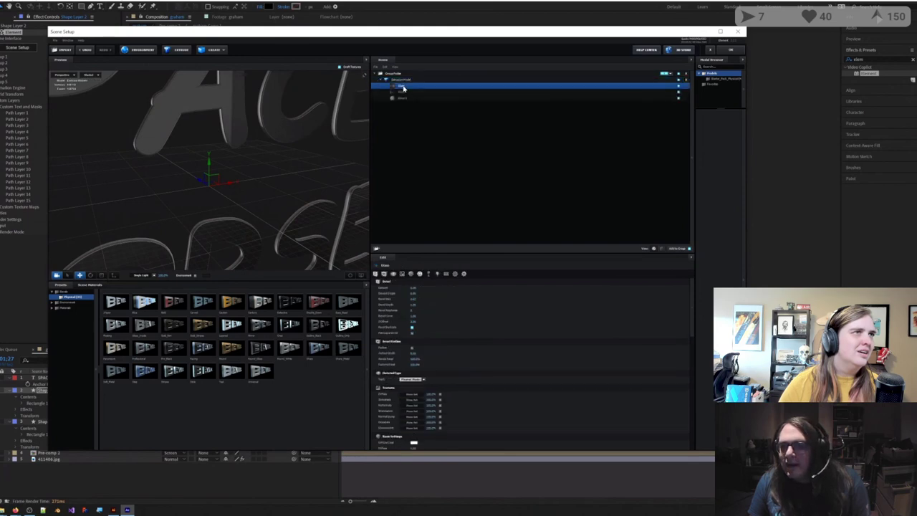
{"action": "left_click_drag", "start_coordinate": [414, 288], "coordinate": [444, 289]}
{"action": "left_click", "coordinate": [406, 79]}
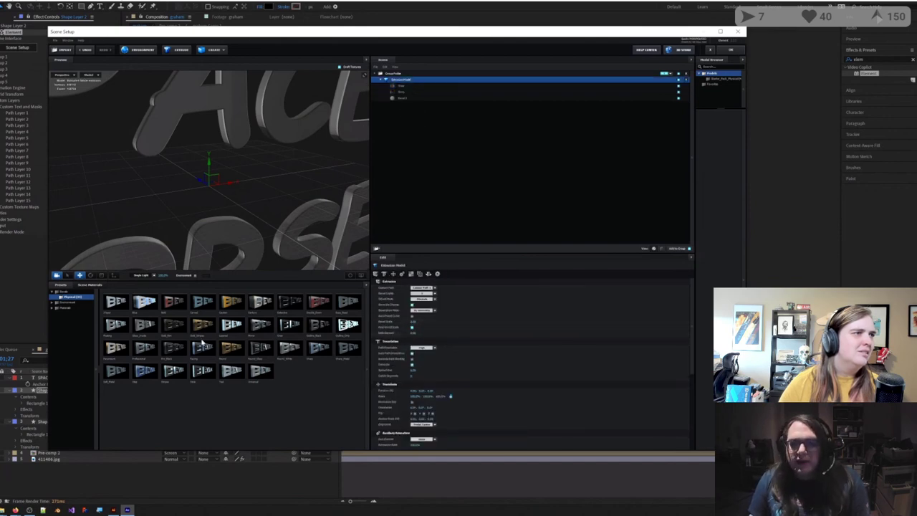
Step: Apply the blue-edged bevel preset to the Extrusion Model and fine-tune its Path Expand
{"action": "left_click_drag", "start_coordinate": [146, 303], "coordinate": [404, 84]}
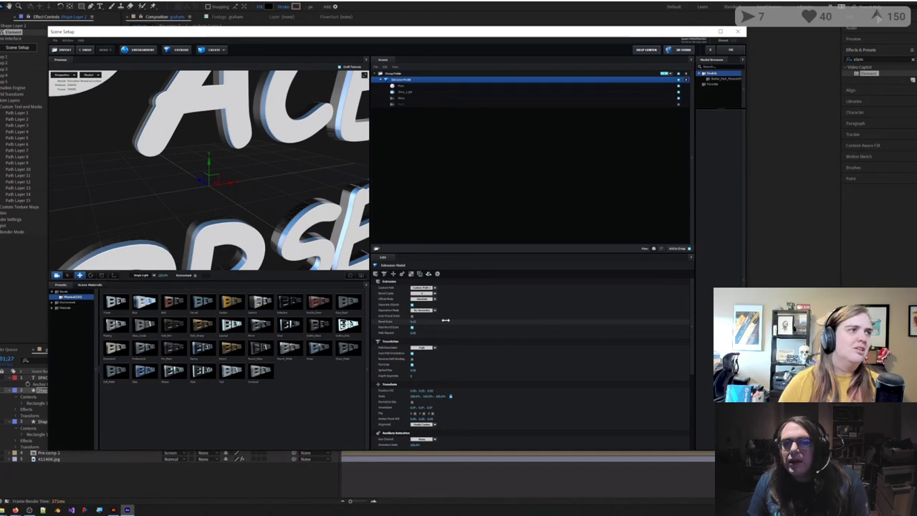
{"action": "left_click_drag", "start_coordinate": [446, 321], "coordinate": [389, 332]}
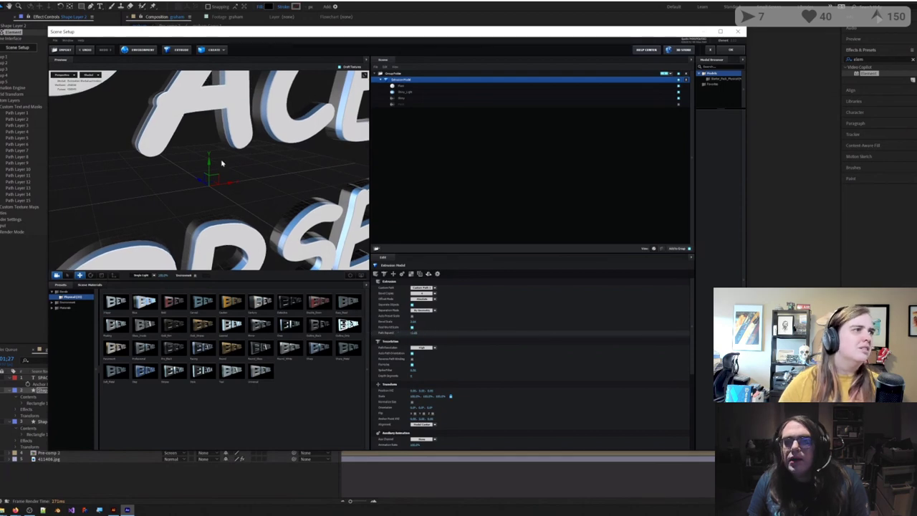
{"action": "left_click_drag", "start_coordinate": [223, 163], "coordinate": [288, 172]}
{"action": "scroll", "coordinate": [207, 154], "scroll_direction": "down", "scroll_amount": 3}
{"action": "scroll", "coordinate": [207, 155], "scroll_direction": "down", "scroll_amount": 3}
{"action": "scroll", "coordinate": [216, 171], "scroll_direction": "up", "scroll_amount": 3}
Step: Check the bevelled text from an angle, accept the Scene Setup and return to the composition
{"action": "left_click", "coordinate": [718, 51]}
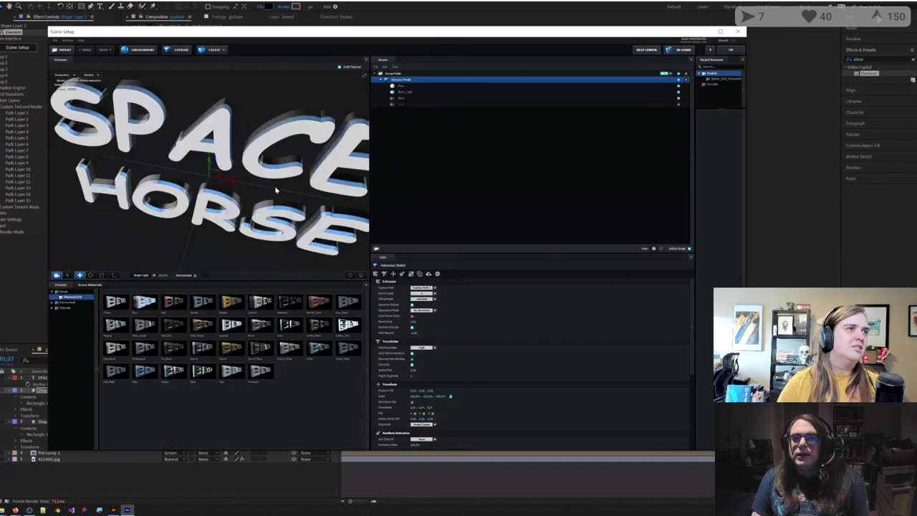
{"action": "mouse_move", "coordinate": [276, 190]}
{"action": "left_mouse_down"}
{"action": "mouse_move", "coordinate": [248, 194]}
{"action": "mouse_move", "coordinate": [272, 190]}
{"action": "left_mouse_up"}
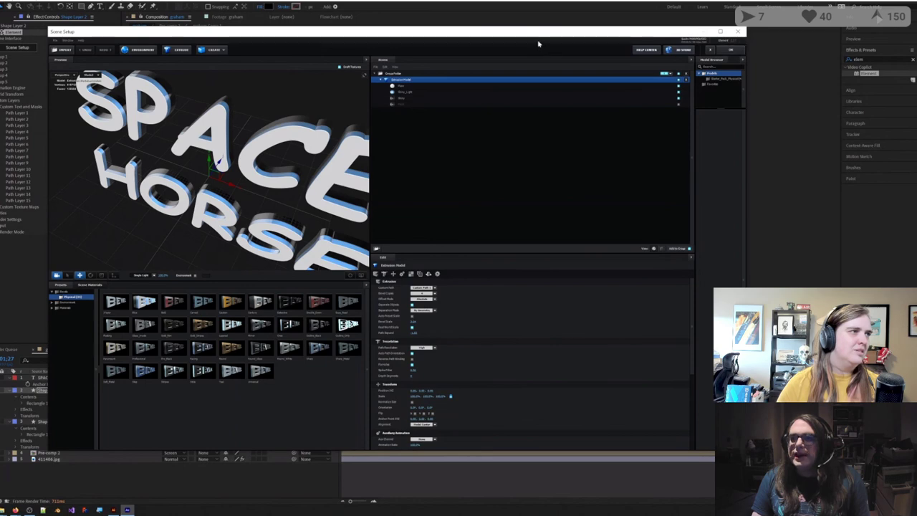
{"action": "left_click_drag", "start_coordinate": [538, 34], "coordinate": [540, 43]}
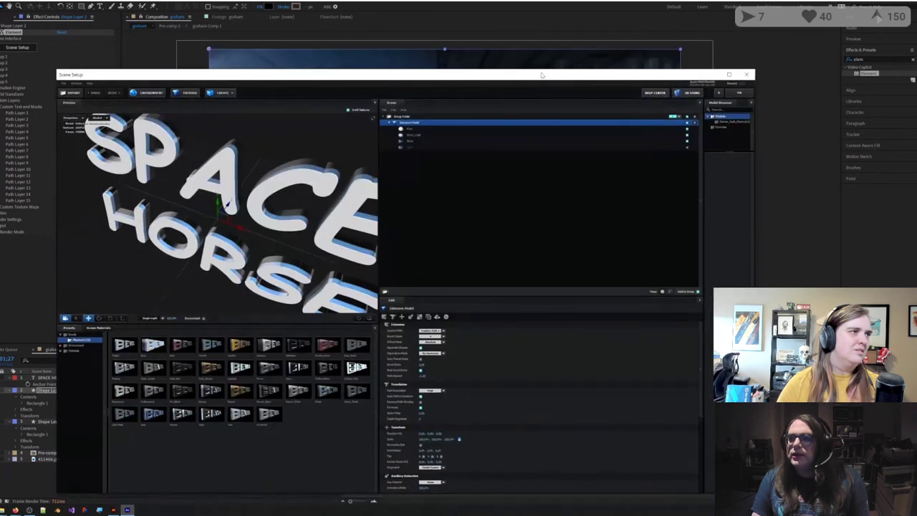
{"action": "left_click", "coordinate": [744, 65]}
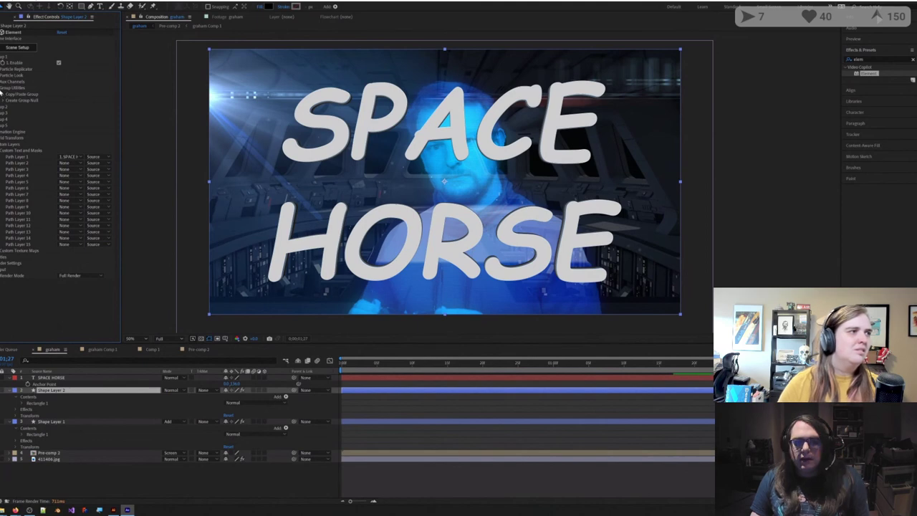
Step: Create a group null for Element's Group 1, go to the first frame and reveal the null's Transform properties
{"action": "left_click", "coordinate": [3, 100]}
{"action": "left_click", "coordinate": [23, 109]}
{"action": "left_click", "coordinate": [10, 377]}
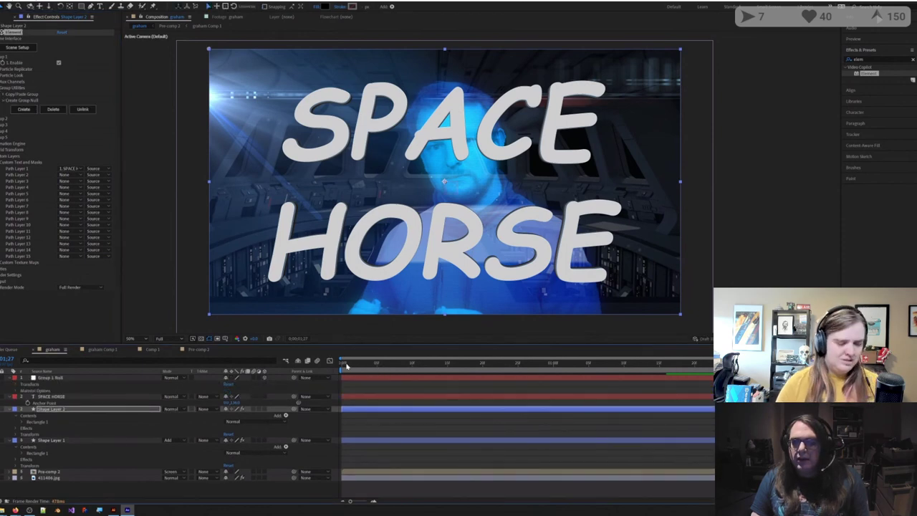
{"action": "left_click", "coordinate": [347, 366]}
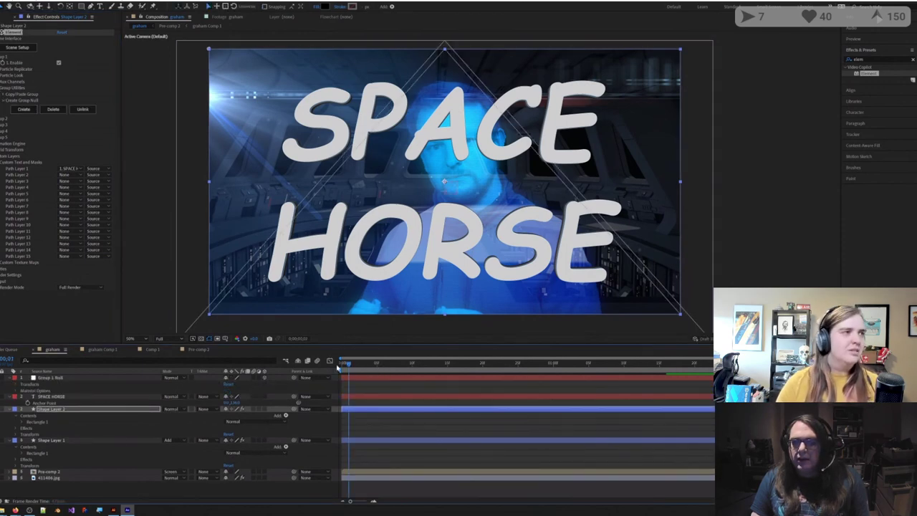
{"action": "left_click", "coordinate": [15, 385]}
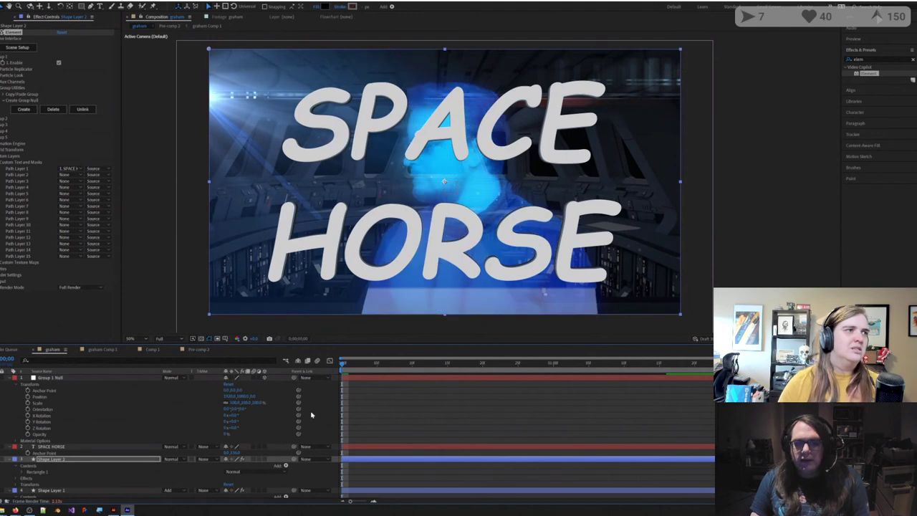
Step: Test turning the 3D text with the group null's Y Rotation and reset the rotation to 0
{"action": "left_click", "coordinate": [233, 422]}
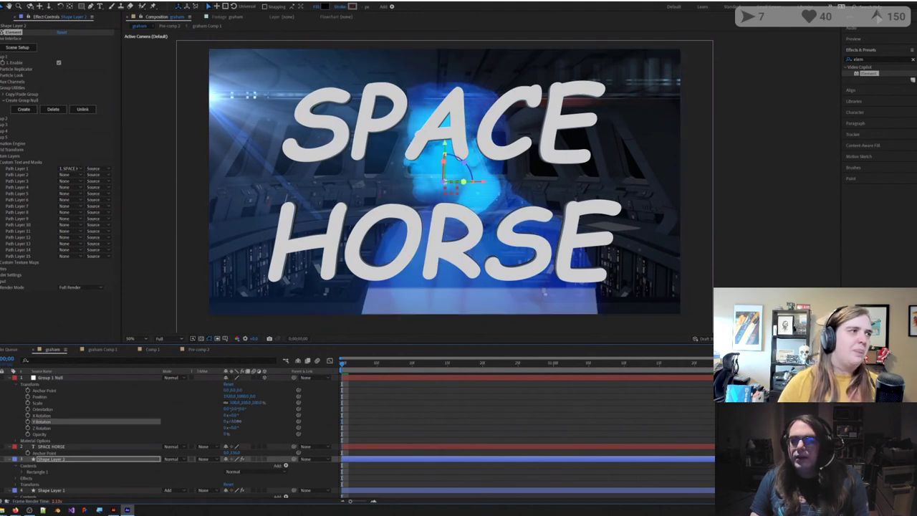
{"action": "mouse_move", "coordinate": [233, 422]}
{"action": "left_mouse_down"}
{"action": "mouse_move", "coordinate": [244, 422]}
{"action": "mouse_move", "coordinate": [234, 423]}
{"action": "left_mouse_up"}
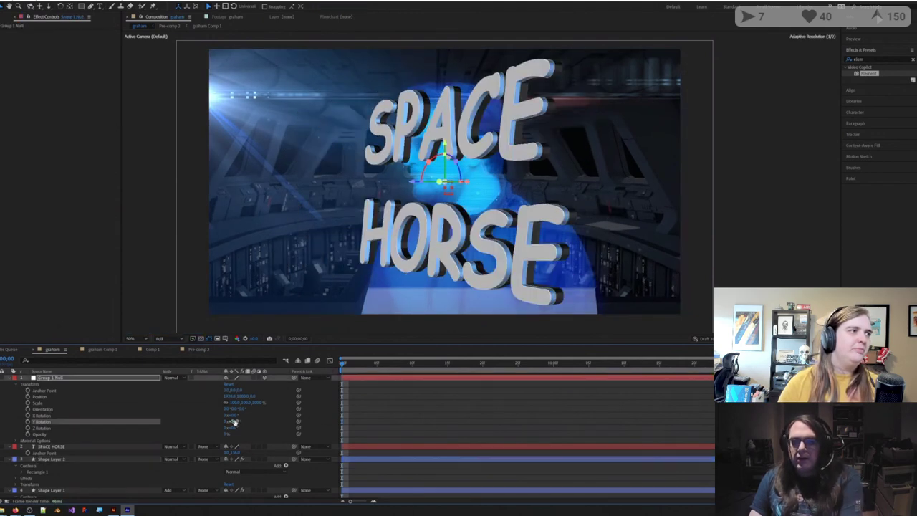
{"action": "left_click", "coordinate": [234, 423]}
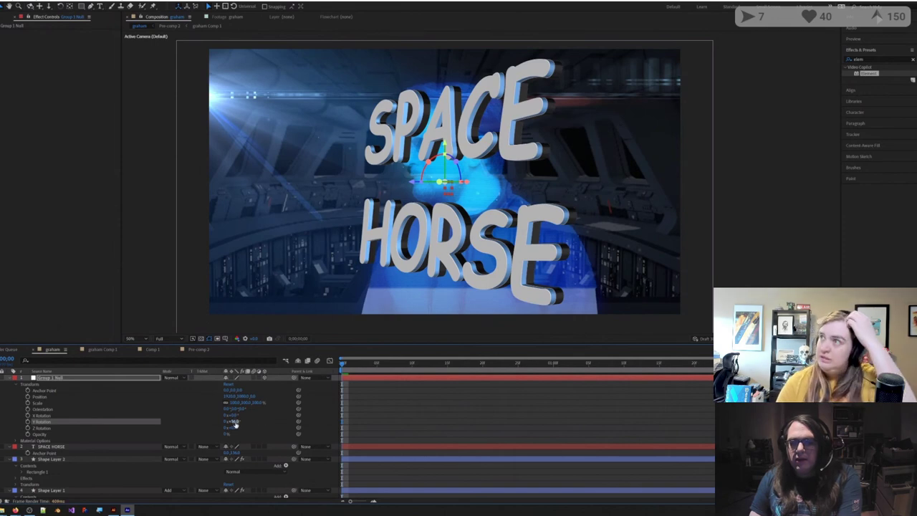
{"action": "type", "text": "0"}
{"action": "left_click", "coordinate": [185, 426]}
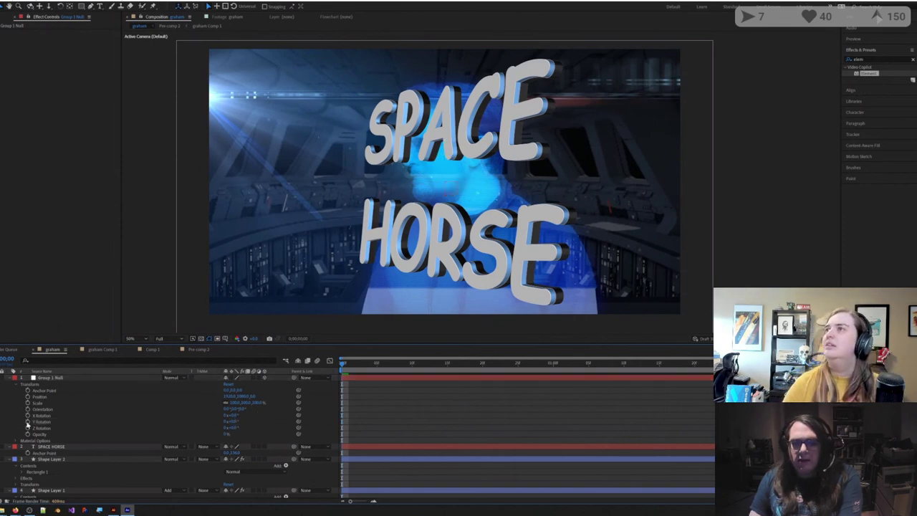
Step: Keyframe the group null's Y Rotation at 0 on the first frame and turn it just under one revolution at 02;20
{"action": "left_click", "coordinate": [27, 422]}
{"action": "left_click", "coordinate": [27, 424]}
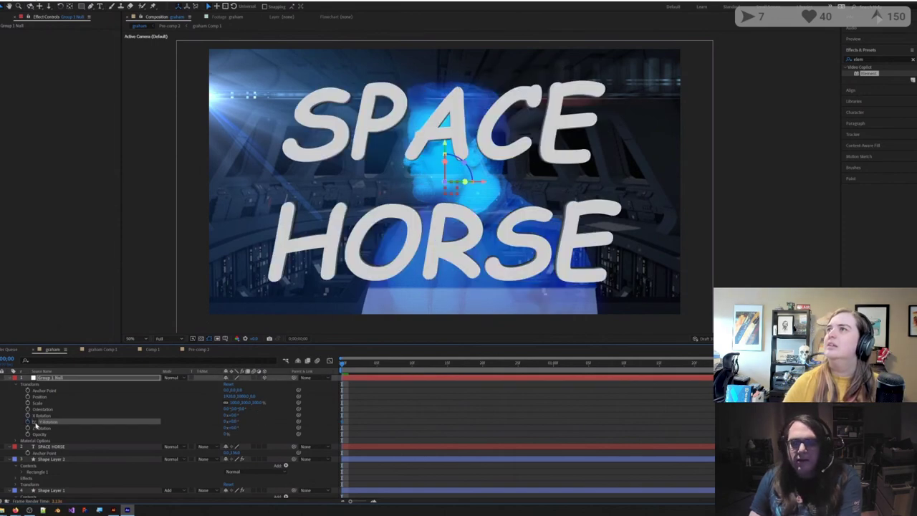
{"action": "left_click", "coordinate": [223, 424]}
{"action": "left_click", "coordinate": [226, 422]}
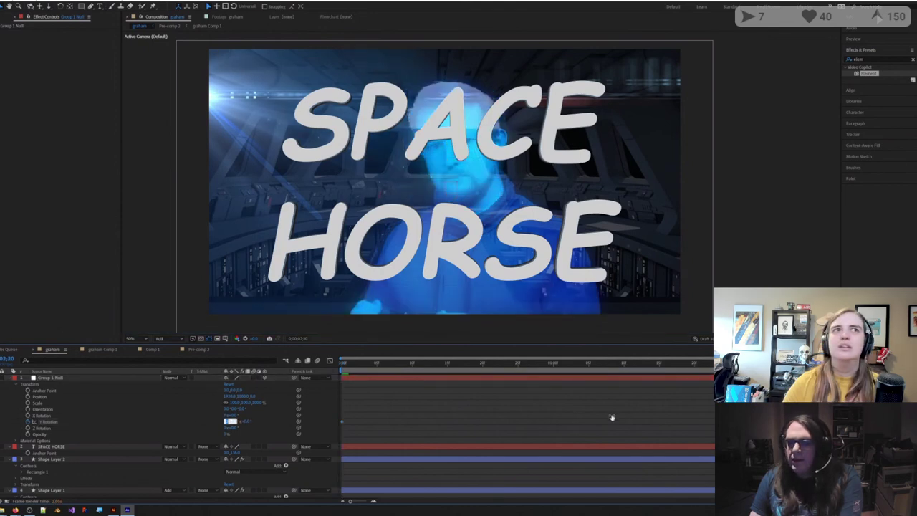
{"action": "type", "text": "1"}
{"action": "key", "text": "Return"}
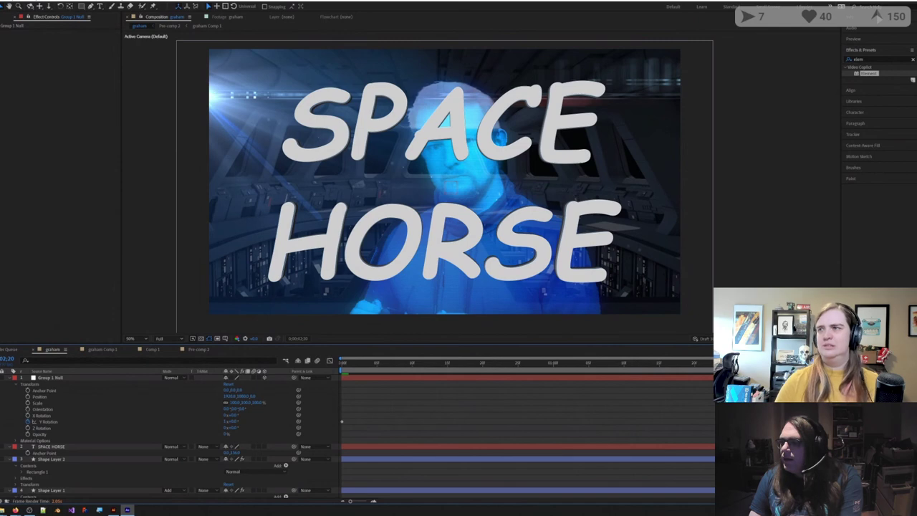
{"action": "left_click_drag", "start_coordinate": [234, 422], "coordinate": [224, 421]}
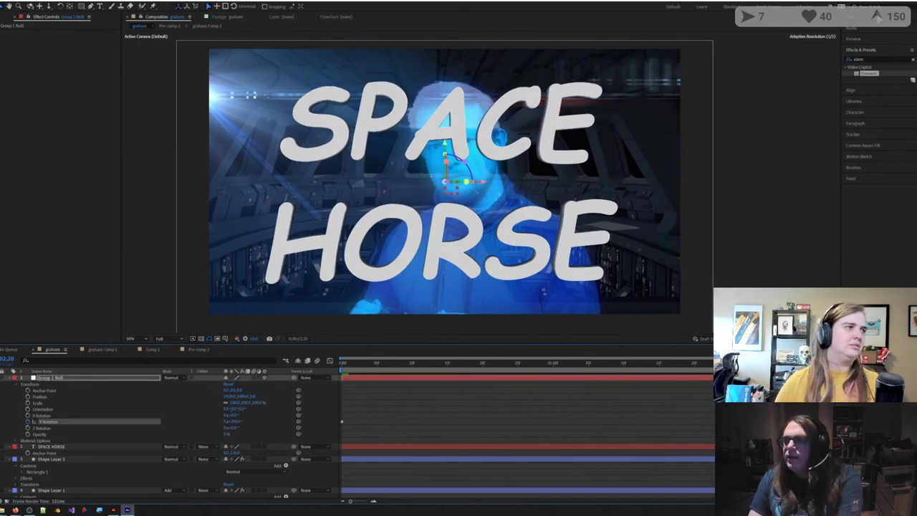
Step: Preview the rotating text animation from the start of the composition
{"action": "key", "text": "Home"}
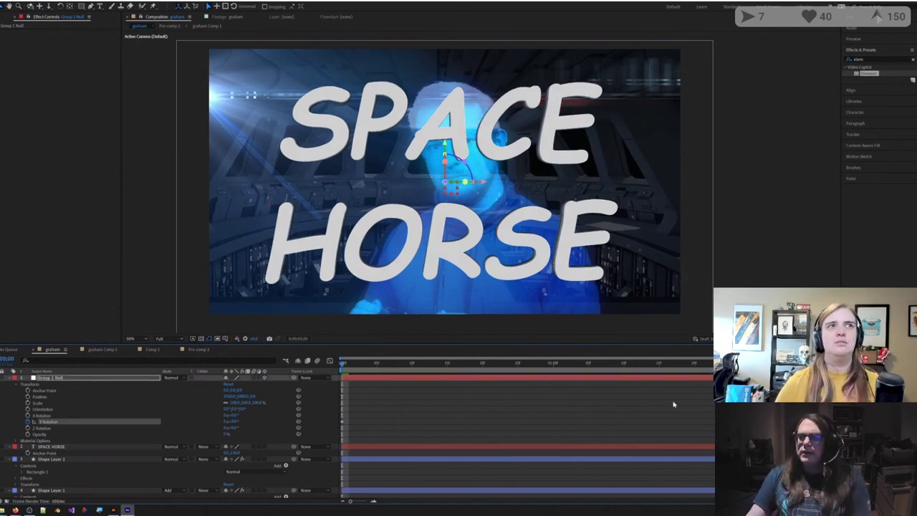
{"action": "key", "text": "space"}
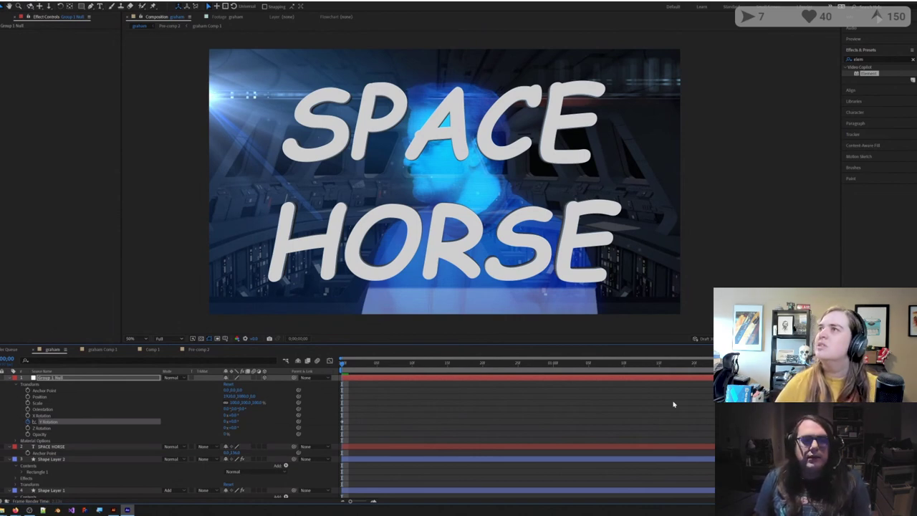
{"action": "key", "text": "ctrl+z"}
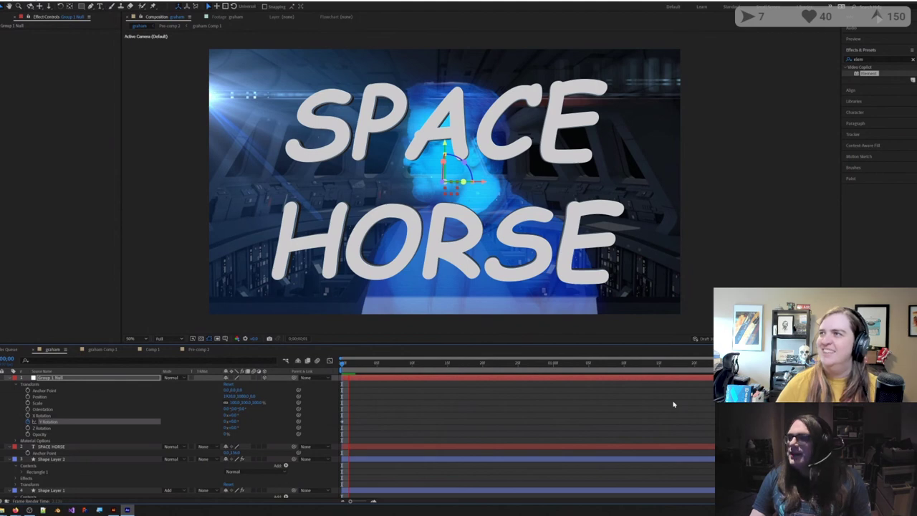
{"action": "key", "text": "space"}
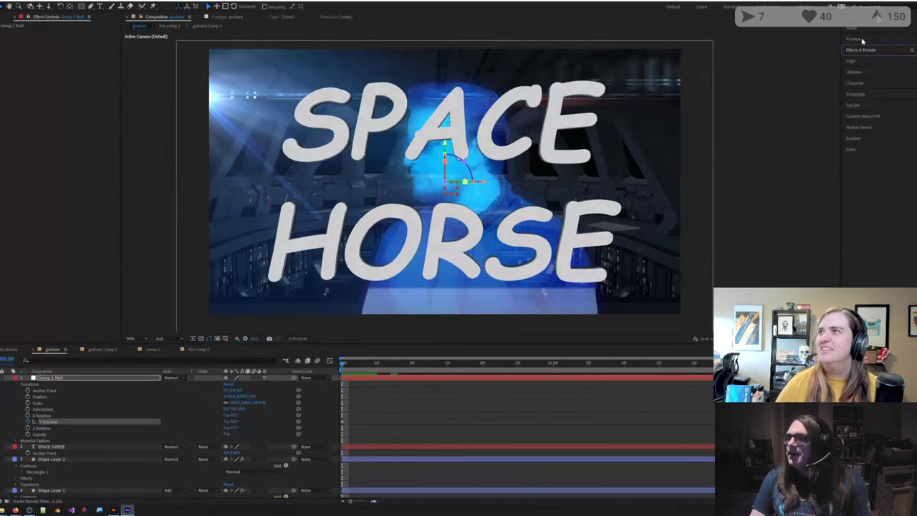
Step: Set the preview resolution to Quarter and play the animation again
{"action": "left_click", "coordinate": [860, 41]}
{"action": "left_click", "coordinate": [905, 128]}
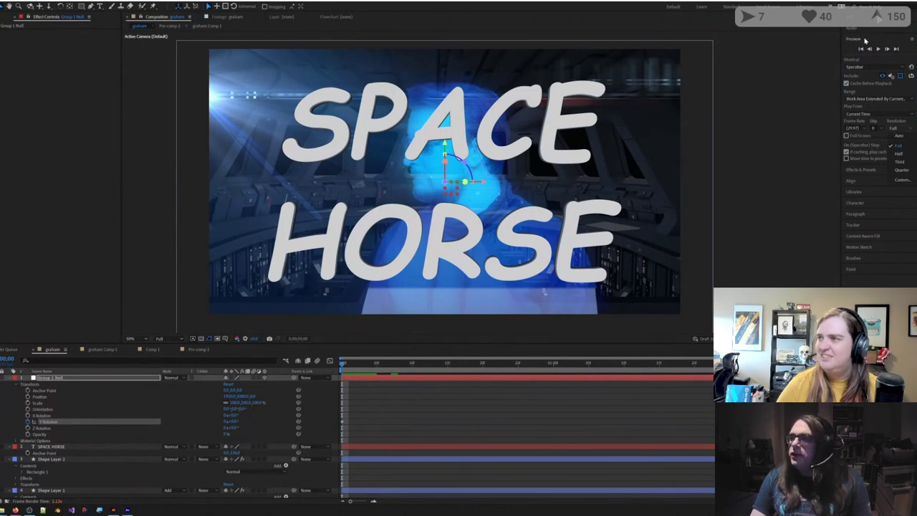
{"action": "left_click", "coordinate": [902, 170]}
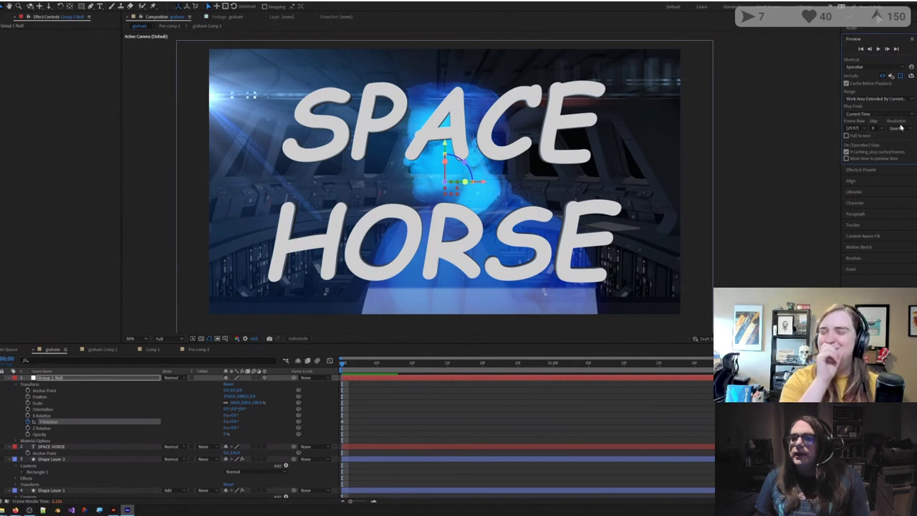
{"action": "left_click", "coordinate": [396, 421]}
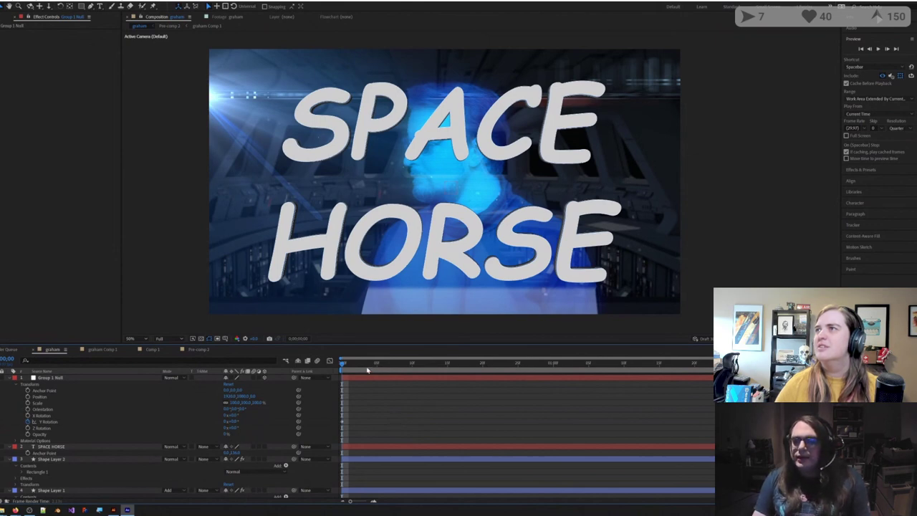
{"action": "key", "text": "space"}
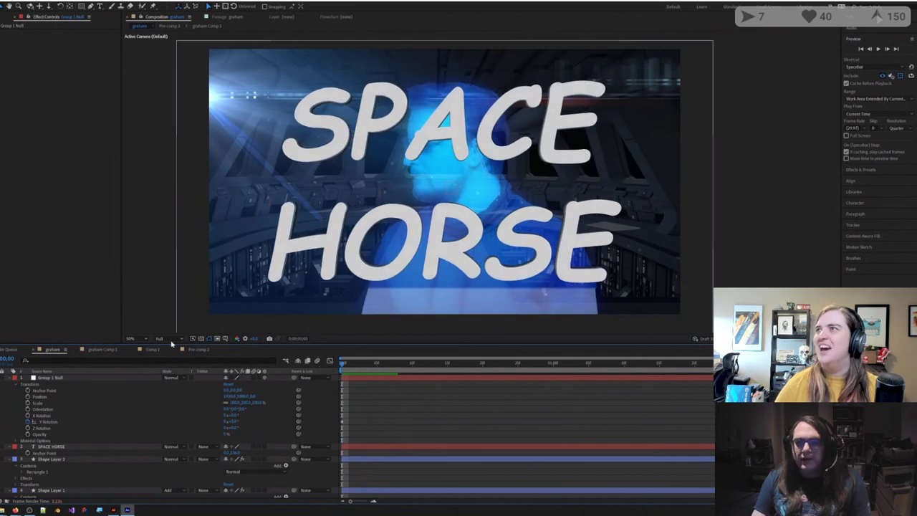
Step: Lower the composition viewer's resolution to Quarter and preview the rotating SPACE HORSE text
{"action": "left_click", "coordinate": [167, 339]}
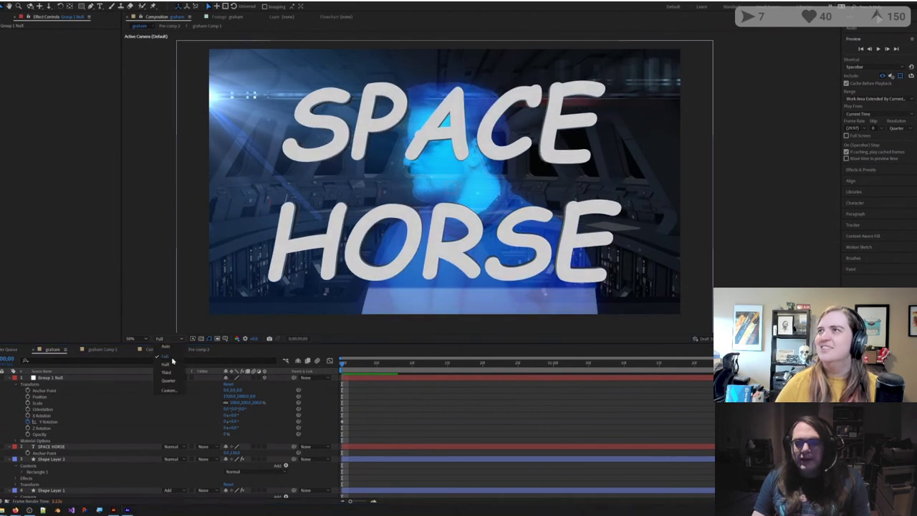
{"action": "left_click", "coordinate": [171, 380]}
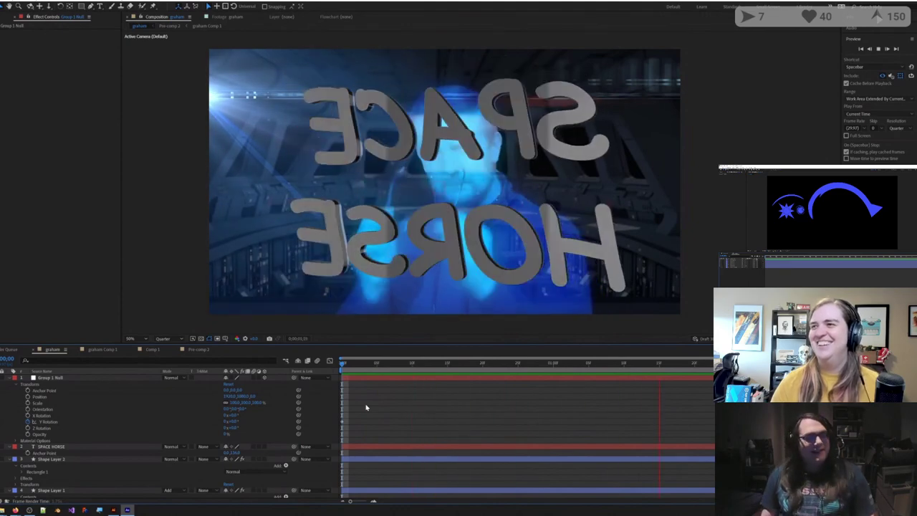
{"action": "key", "text": "space"}
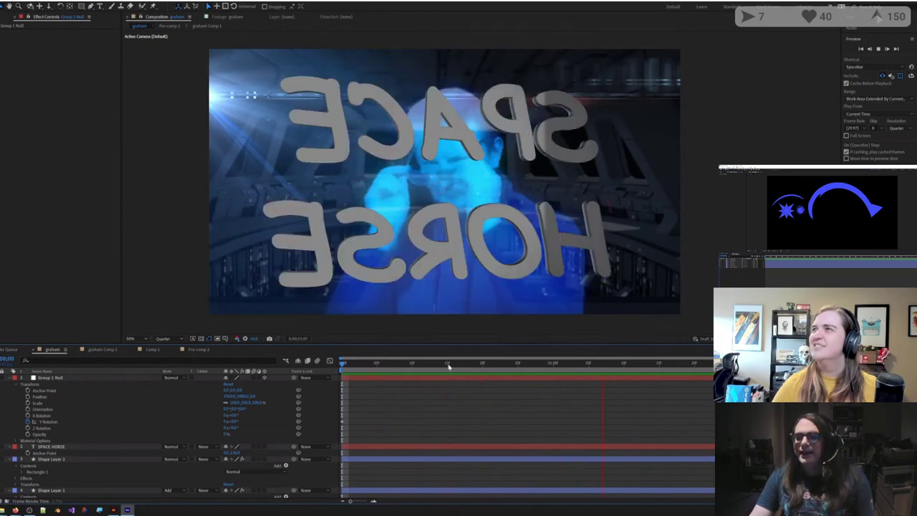
{"action": "key", "text": "space"}
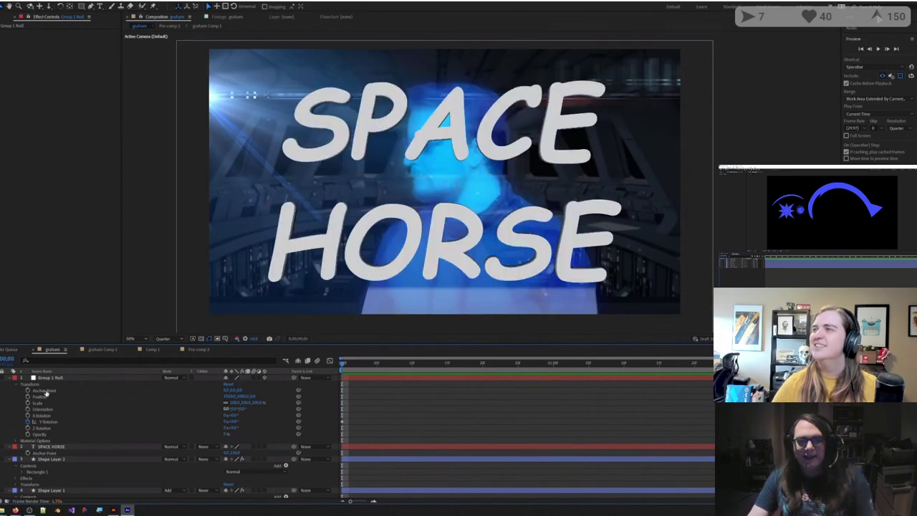
Step: Reposition Shape Layer 1's optical flare near the centre of the frame, between the two words
{"action": "left_click", "coordinate": [56, 460]}
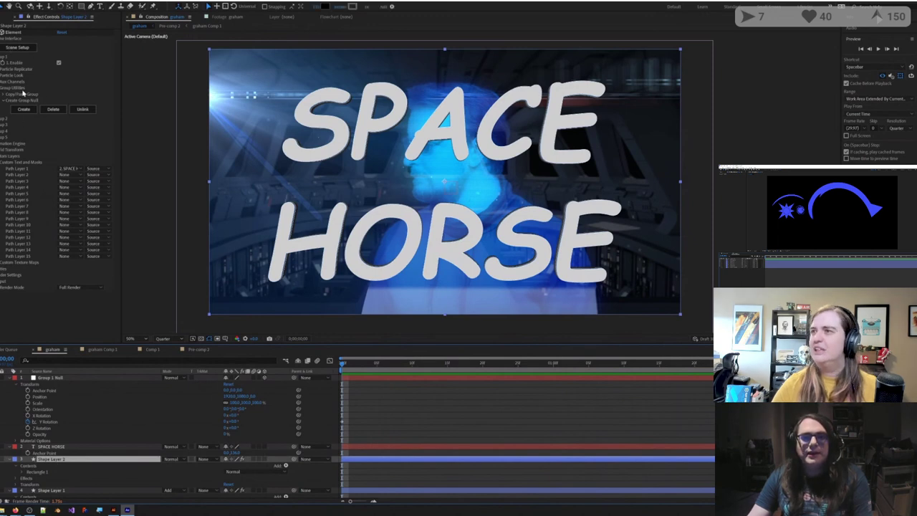
{"action": "left_click", "coordinate": [59, 492]}
{"action": "left_click", "coordinate": [61, 56]}
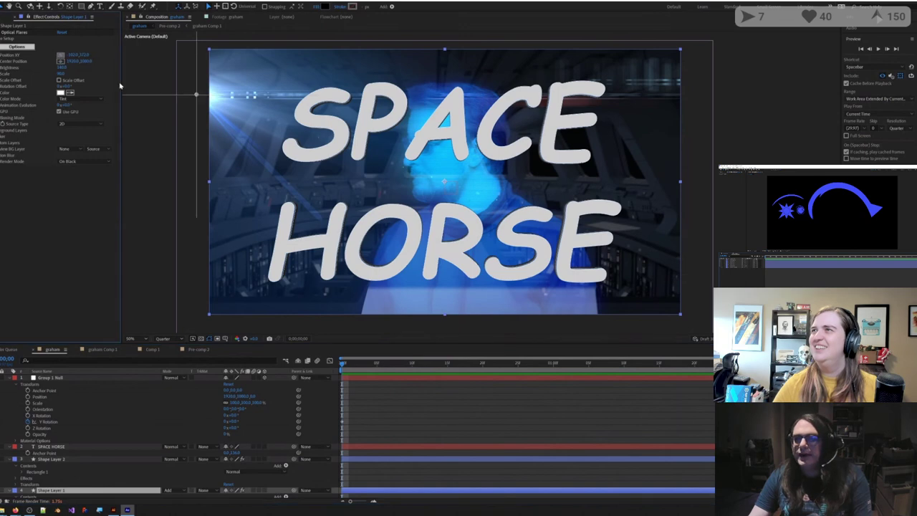
{"action": "left_click", "coordinate": [437, 173]}
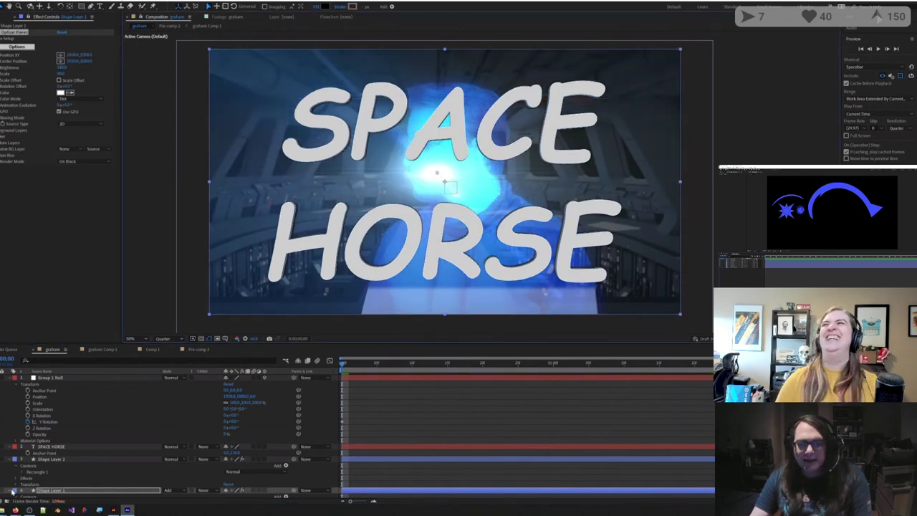
Step: Add the expression wiggle(10,200) to Shape Layer 1's Optical Flares Position XY and preview the moving flare
{"action": "scroll", "coordinate": [15, 482], "scroll_direction": "down", "scroll_amount": 2}
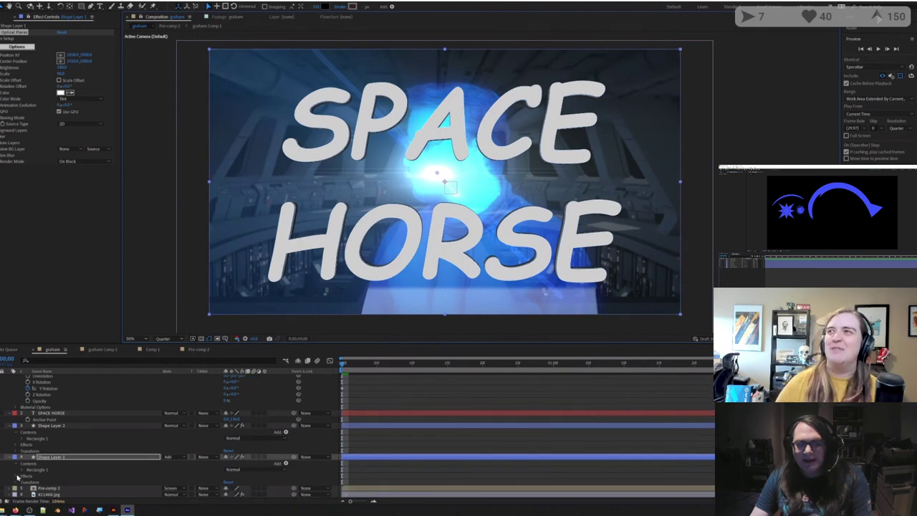
{"action": "left_click", "coordinate": [16, 477]}
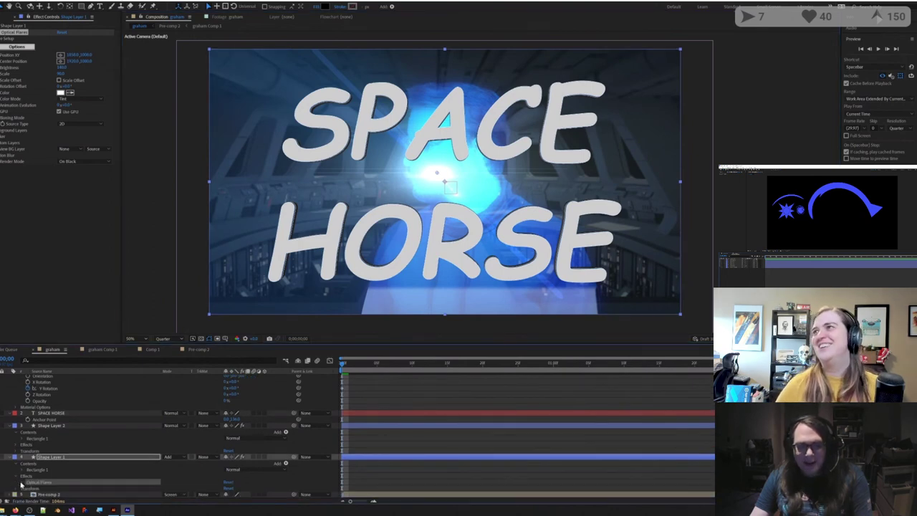
{"action": "left_click", "coordinate": [22, 482]}
{"action": "scroll", "coordinate": [22, 485], "scroll_direction": "down", "scroll_amount": 5}
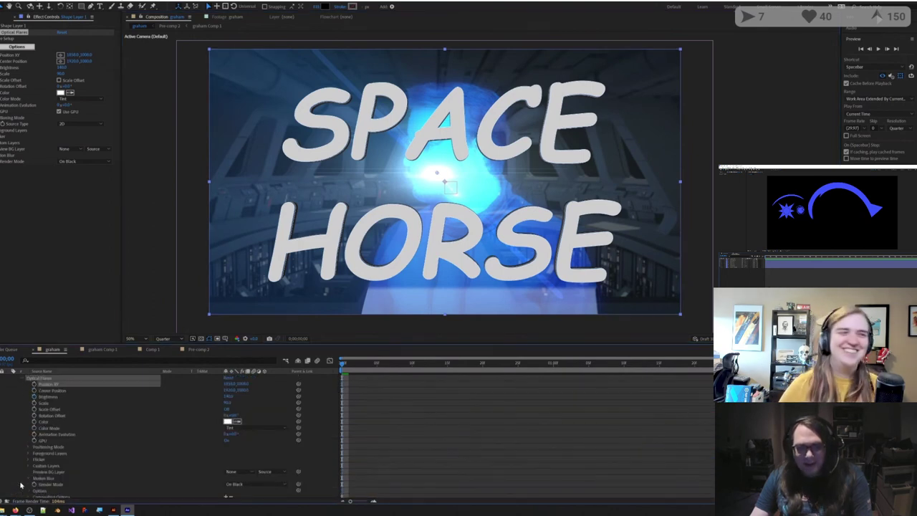
{"action": "left_click", "coordinate": [34, 386], "text": "alt"}
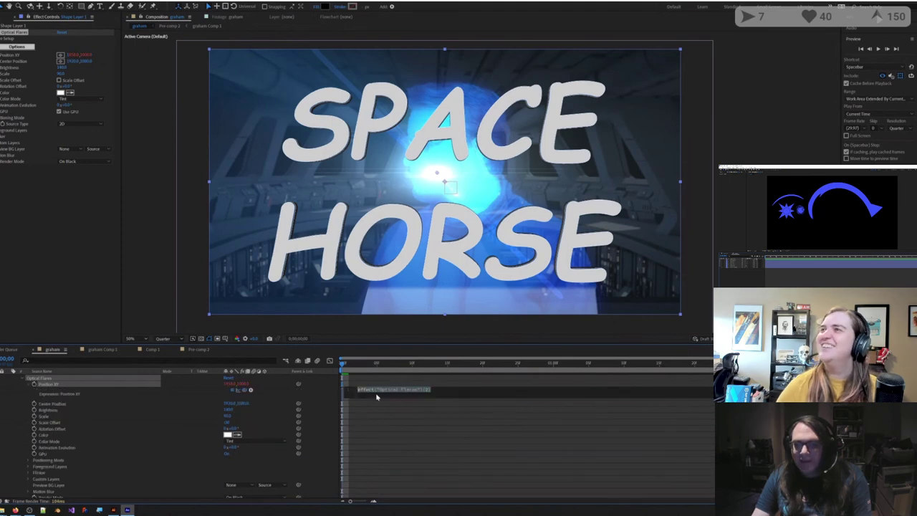
{"action": "type", "text": "wiggle"}
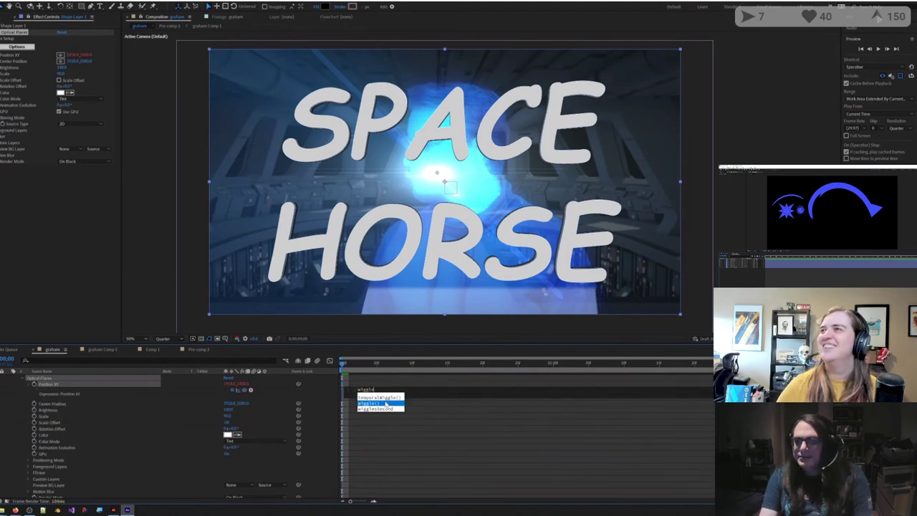
{"action": "left_click", "coordinate": [386, 404]}
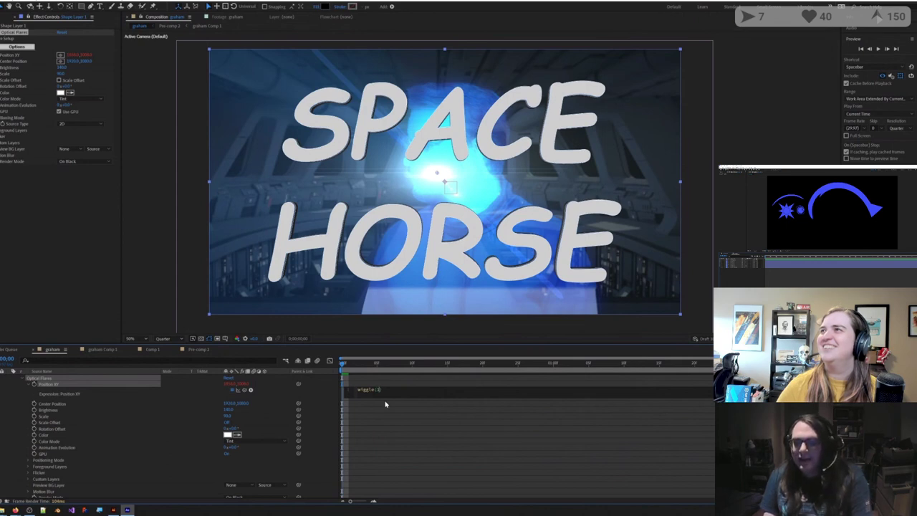
{"action": "type", "text": "10"}
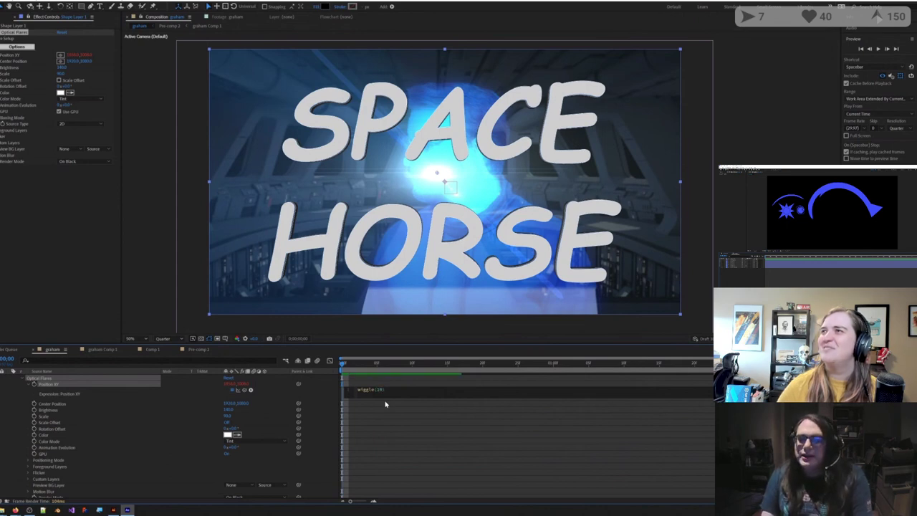
{"action": "type", "text": ",200"}
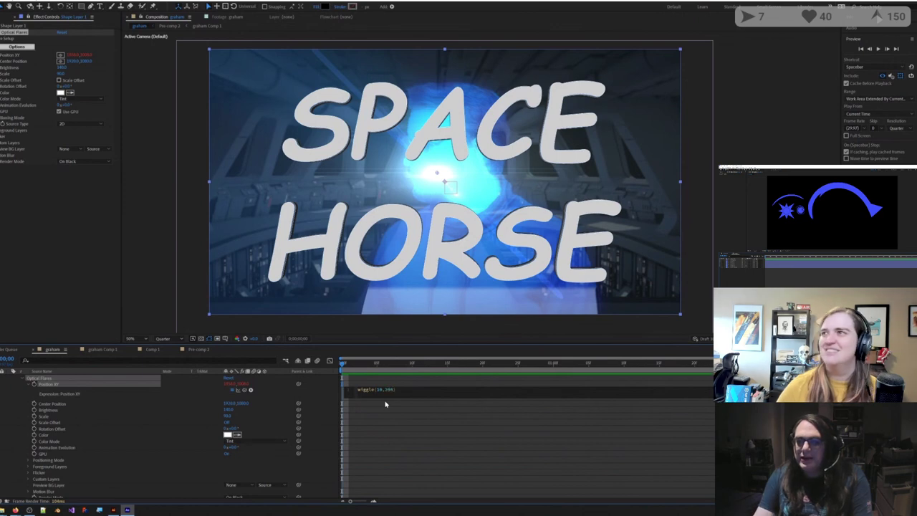
{"action": "left_click", "coordinate": [415, 413]}
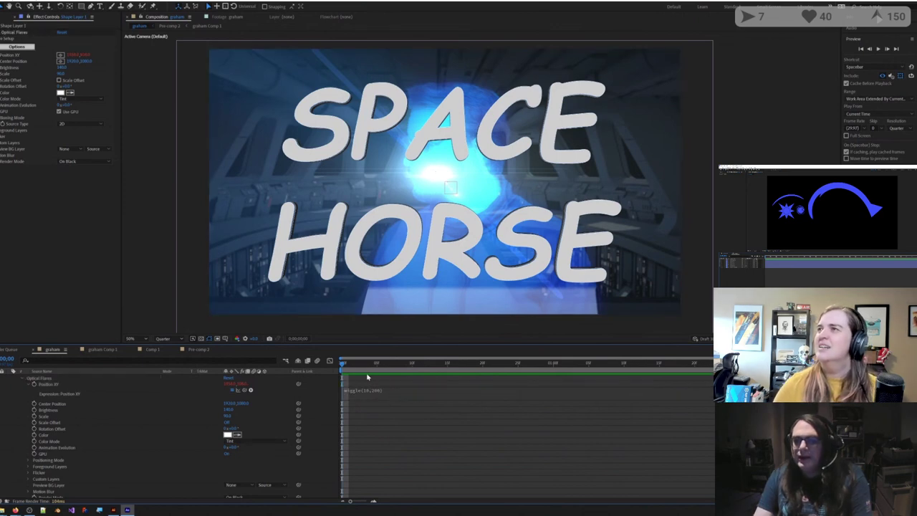
{"action": "key", "text": "space"}
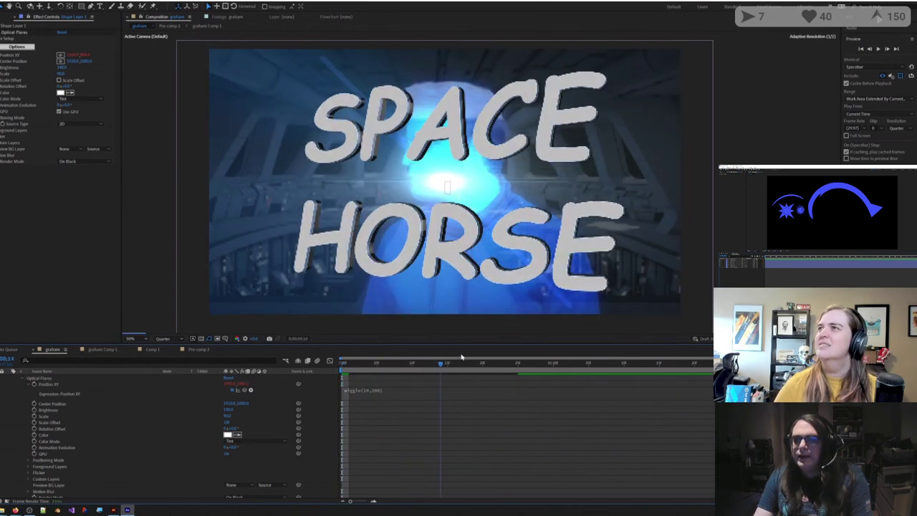
{"action": "key", "text": "space"}
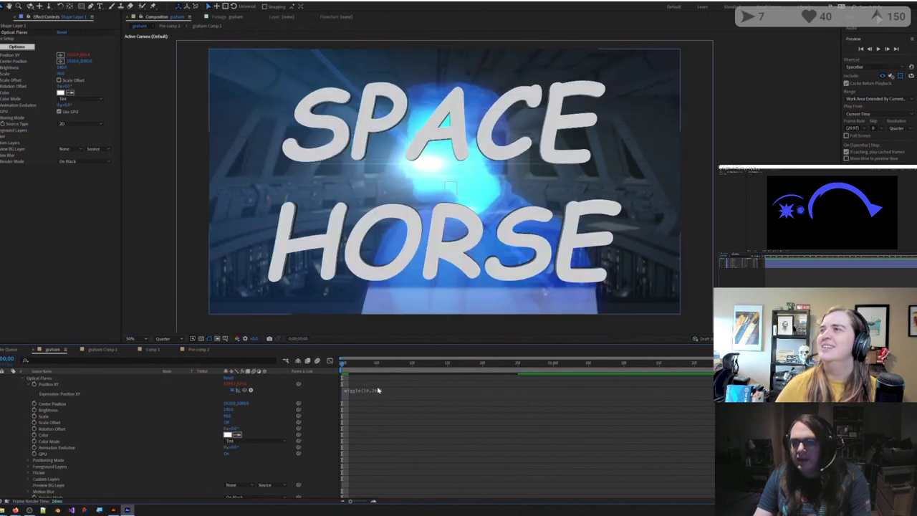
Step: Set the flare's Position XY wiggle amplitude to 1000 and scrub the first frames to check the movement
{"action": "left_click", "coordinate": [380, 390]}
{"action": "left_click", "coordinate": [389, 390]}
{"action": "key", "text": "BackSpace"}
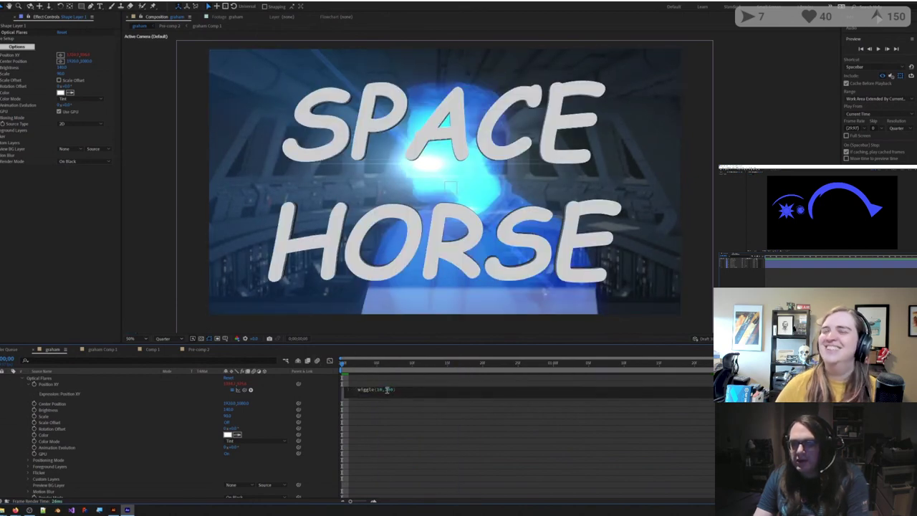
{"action": "type", "text": "100"}
{"action": "left_click", "coordinate": [370, 374]}
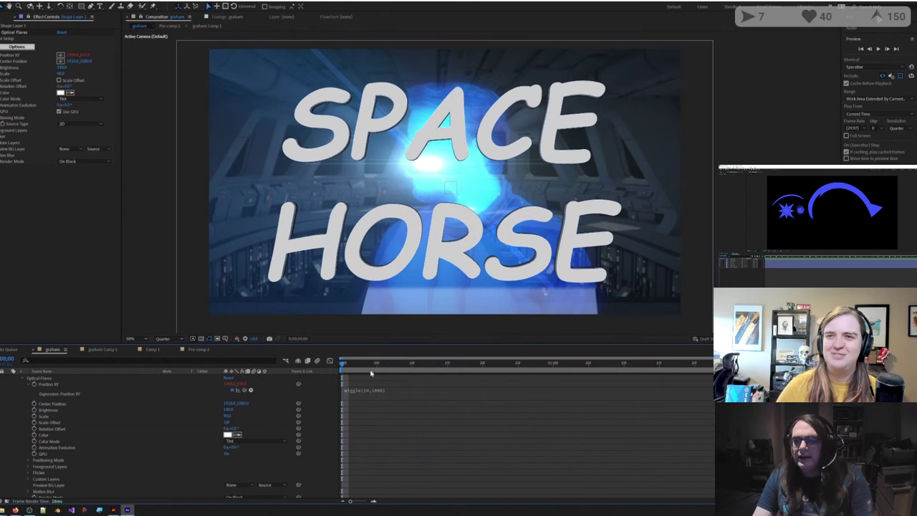
{"action": "mouse_move", "coordinate": [349, 366]}
{"action": "left_mouse_down"}
{"action": "mouse_move", "coordinate": [553, 362]}
{"action": "mouse_move", "coordinate": [343, 363]}
{"action": "left_mouse_up"}
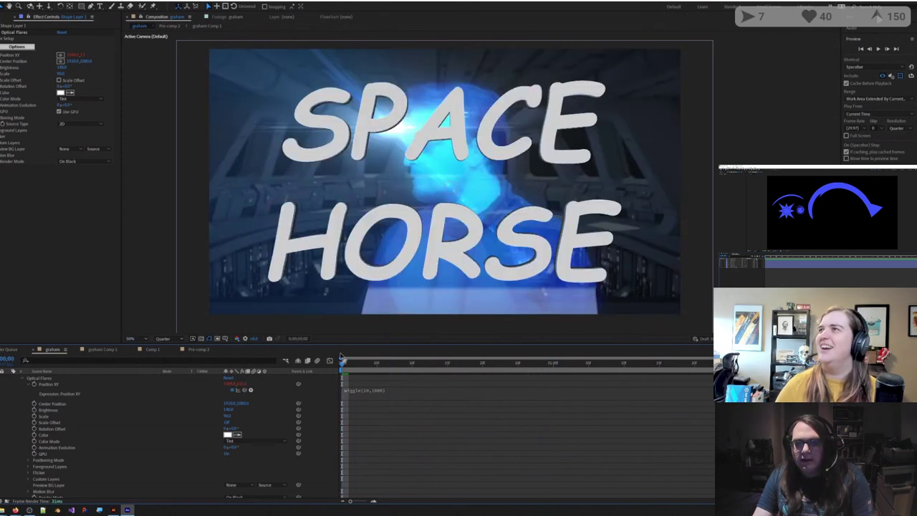
Step: Enable motion blur for Shape Layer 1 and increase the Motion Blur samples of its Optical Flares effect
{"action": "scroll", "coordinate": [89, 400], "scroll_direction": "up", "scroll_amount": 3}
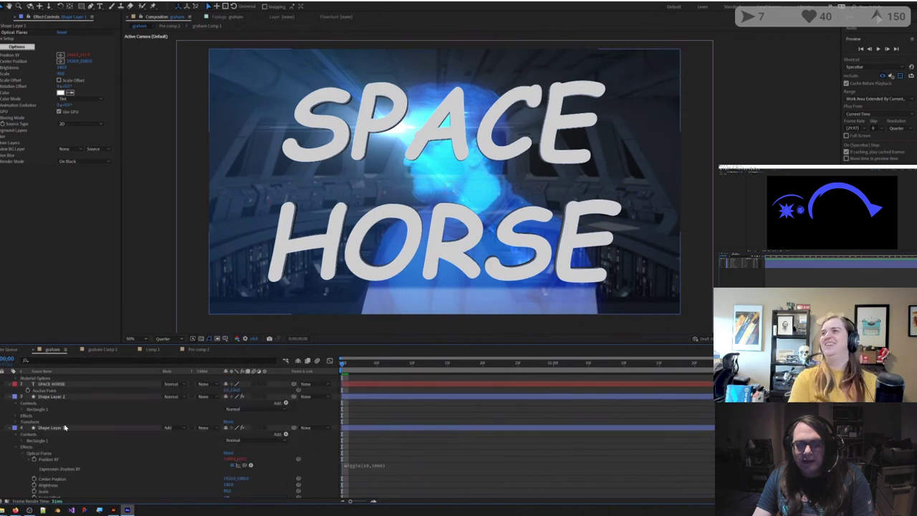
{"action": "left_click", "coordinate": [64, 428]}
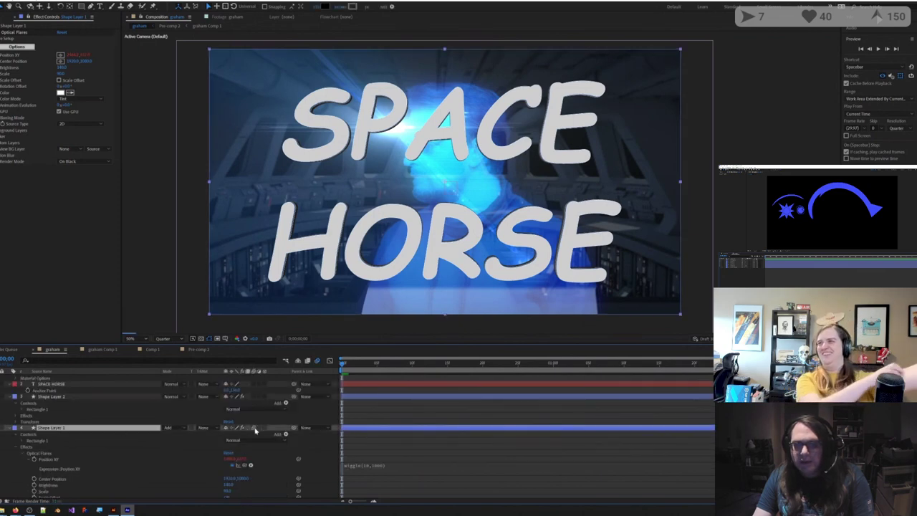
{"action": "left_click", "coordinate": [1, 155]}
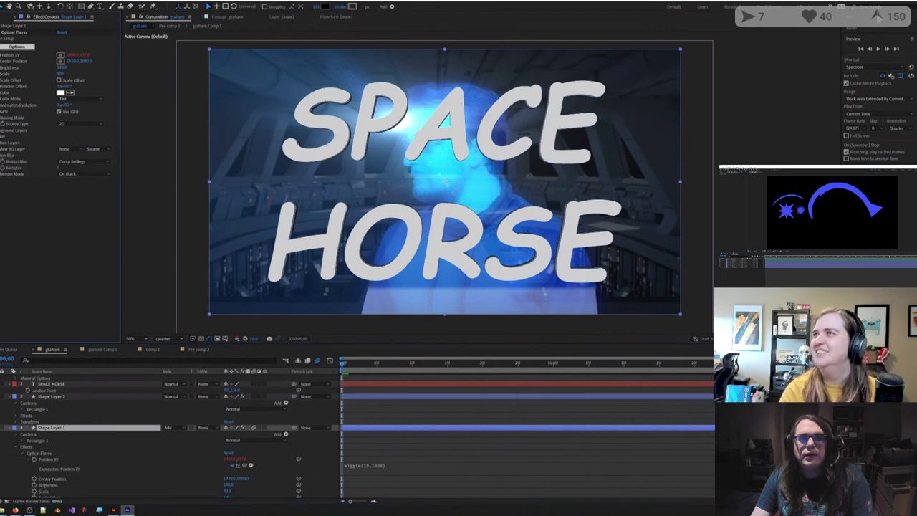
{"action": "left_click", "coordinate": [63, 167]}
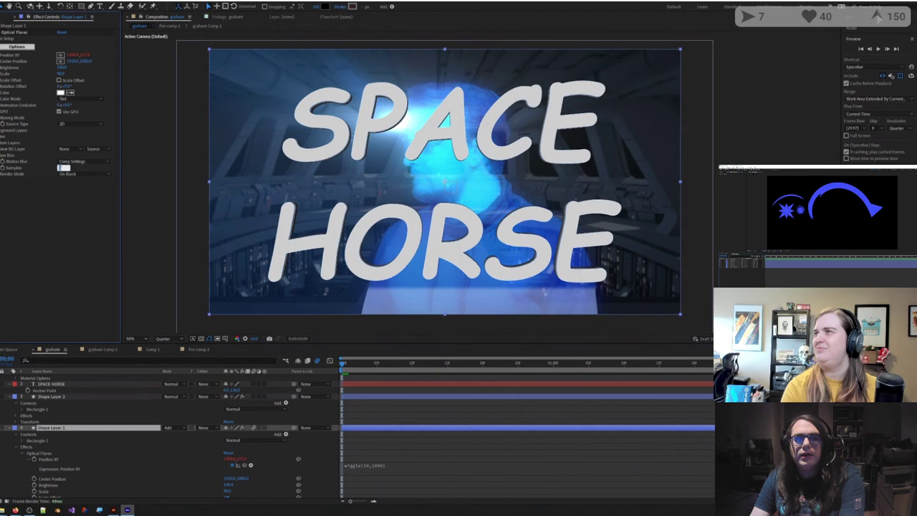
{"action": "left_click", "coordinate": [71, 213]}
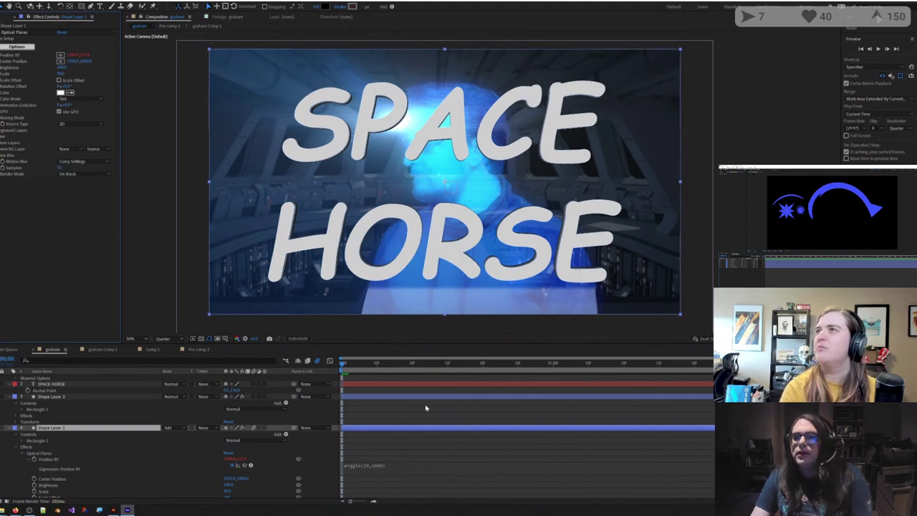
{"action": "left_click", "coordinate": [398, 411]}
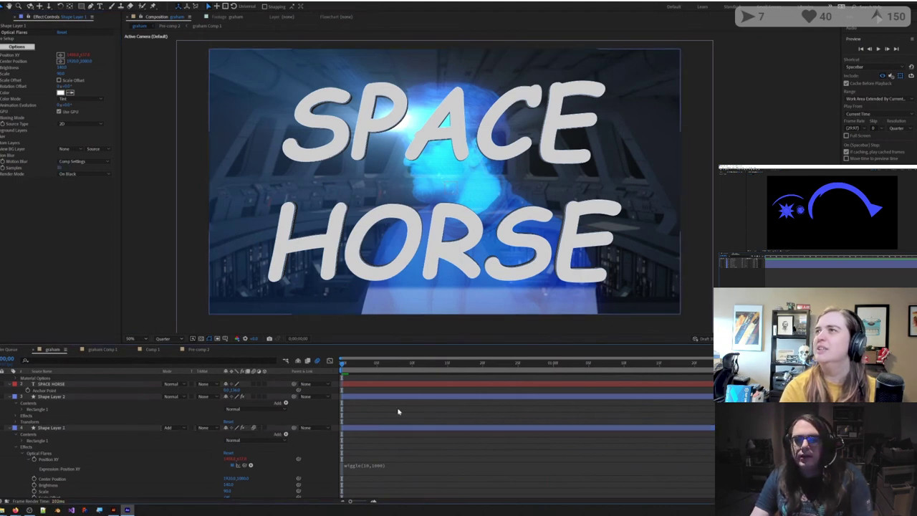
Step: Move Shape Layer 1 to the top of the layer stack so the flare covers the text
{"action": "left_click", "coordinate": [55, 429]}
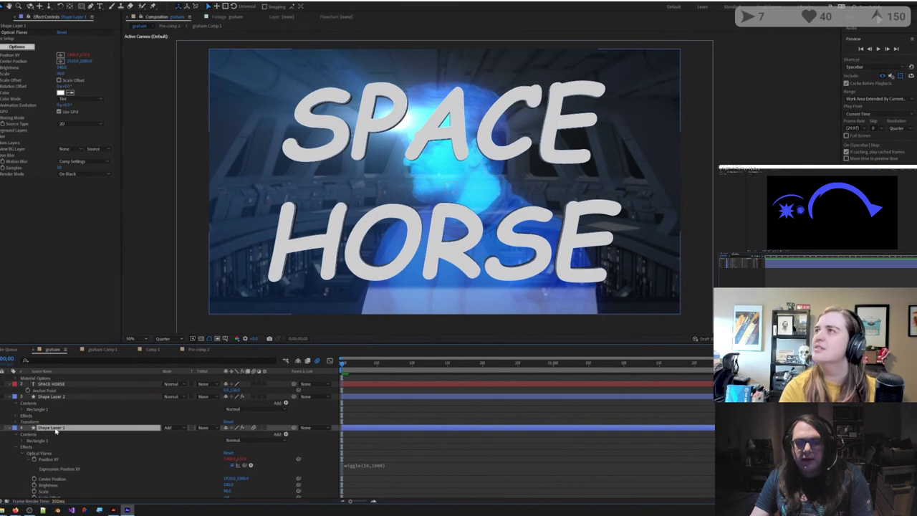
{"action": "left_click_drag", "start_coordinate": [55, 430], "coordinate": [59, 378]}
{"action": "scroll", "coordinate": [61, 380], "scroll_direction": "down", "scroll_amount": 5}
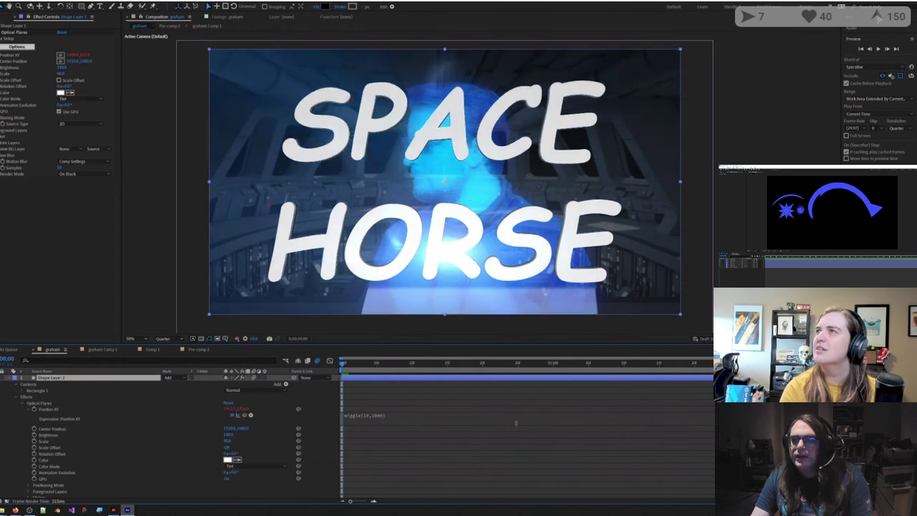
Step: Enable motion blur for the 3D text's Shape Layer 2 and preview the wiggling flare with the rotating text
{"action": "left_click", "coordinate": [429, 406]}
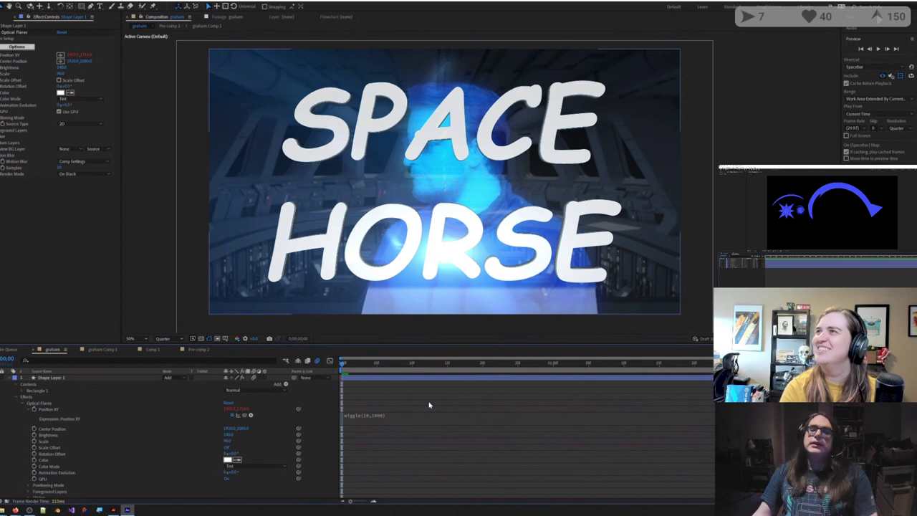
{"action": "key", "text": "space"}
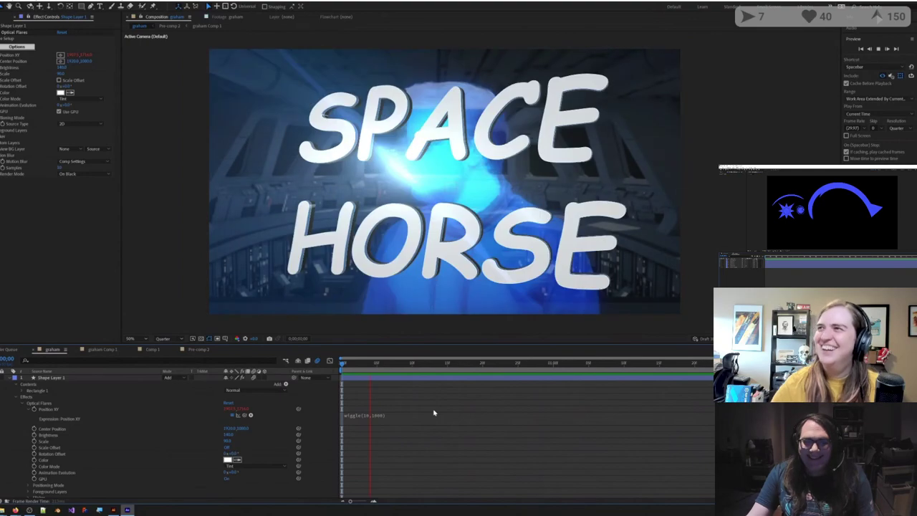
{"action": "left_click", "coordinate": [11, 379]}
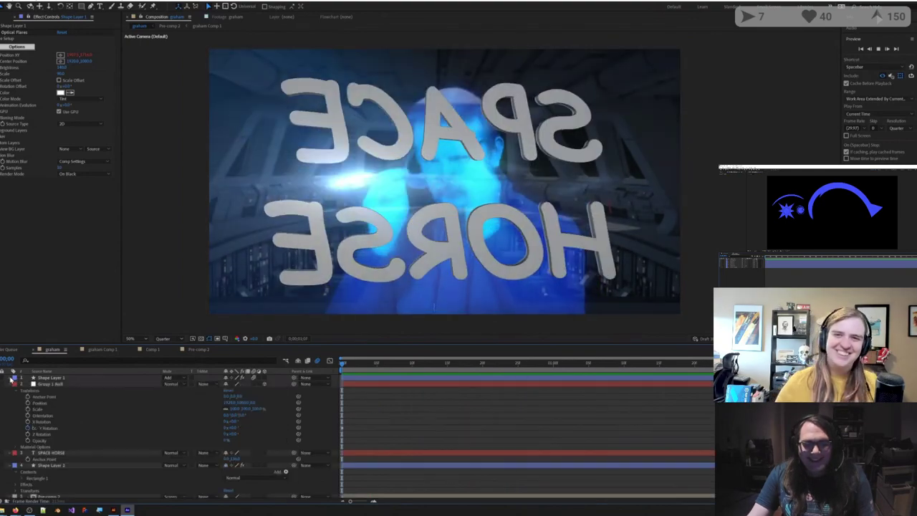
{"action": "left_click", "coordinate": [52, 465]}
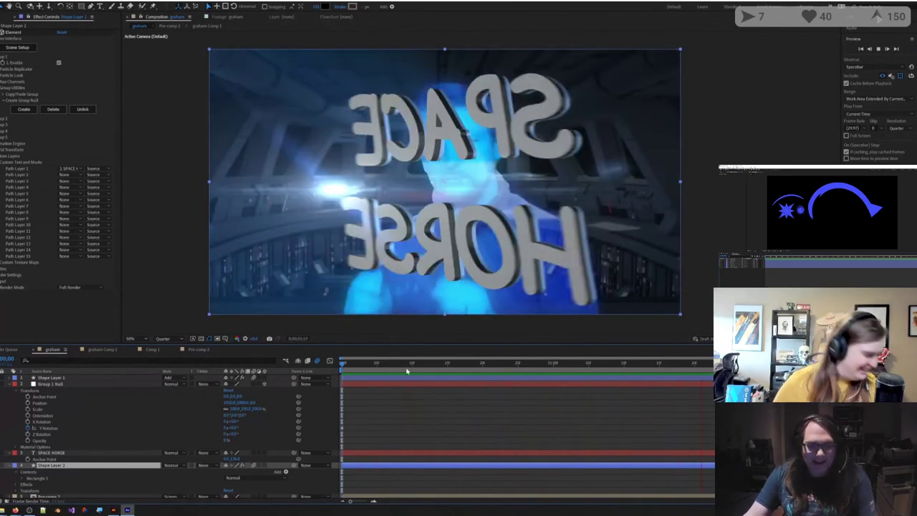
{"action": "key", "text": "space"}
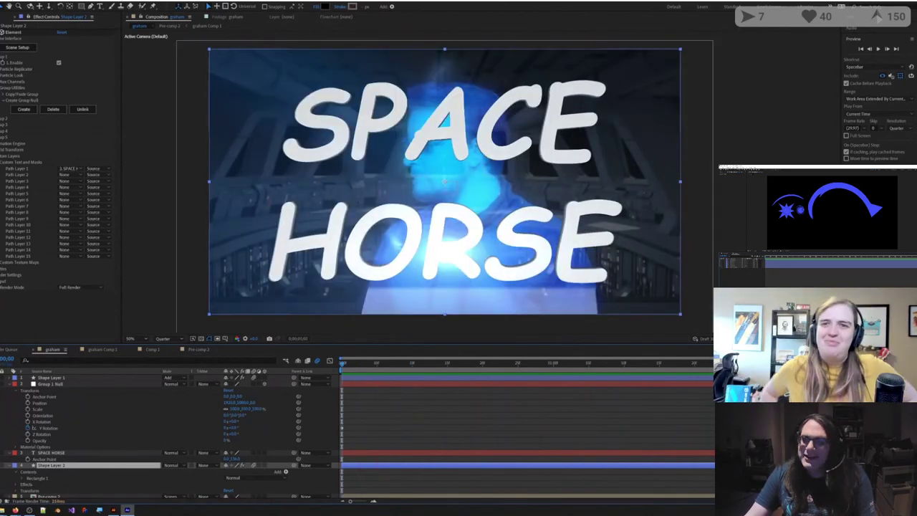
Step: Hide the lens flare and collapse all expanded layer properties in the timeline
{"action": "key", "text": "ctrl+z"}
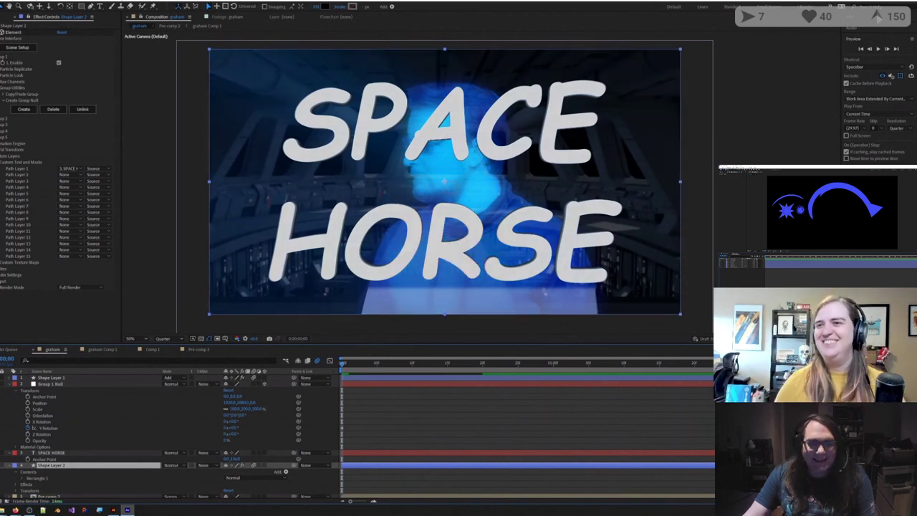
{"action": "left_click", "coordinate": [15, 384]}
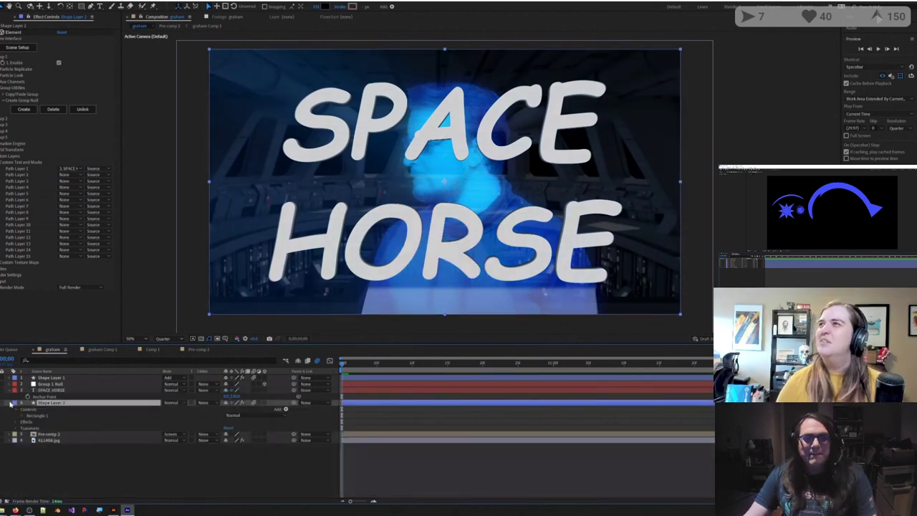
{"action": "left_click", "coordinate": [10, 404]}
{"action": "left_click", "coordinate": [10, 391]}
{"action": "left_click", "coordinate": [69, 451]}
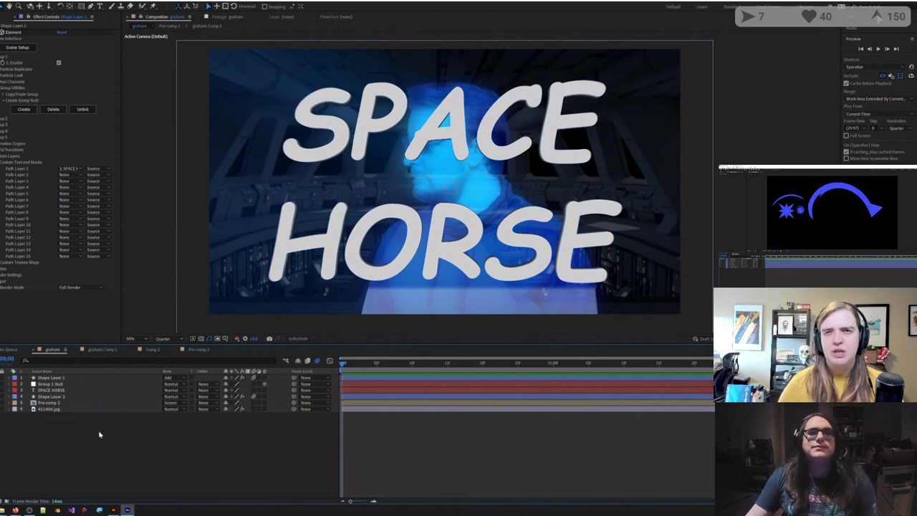
Step: Bring up the project's list of compositions and footage
{"action": "left_click", "coordinate": [2, 16]}
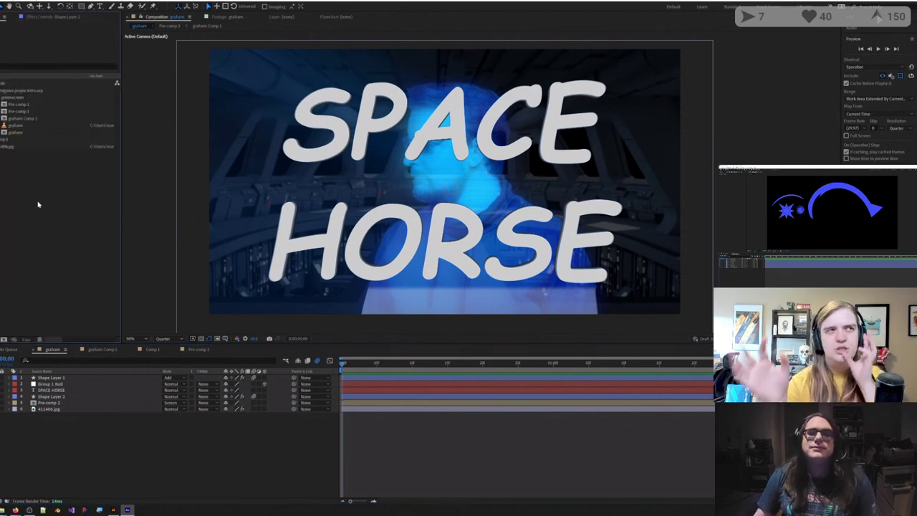